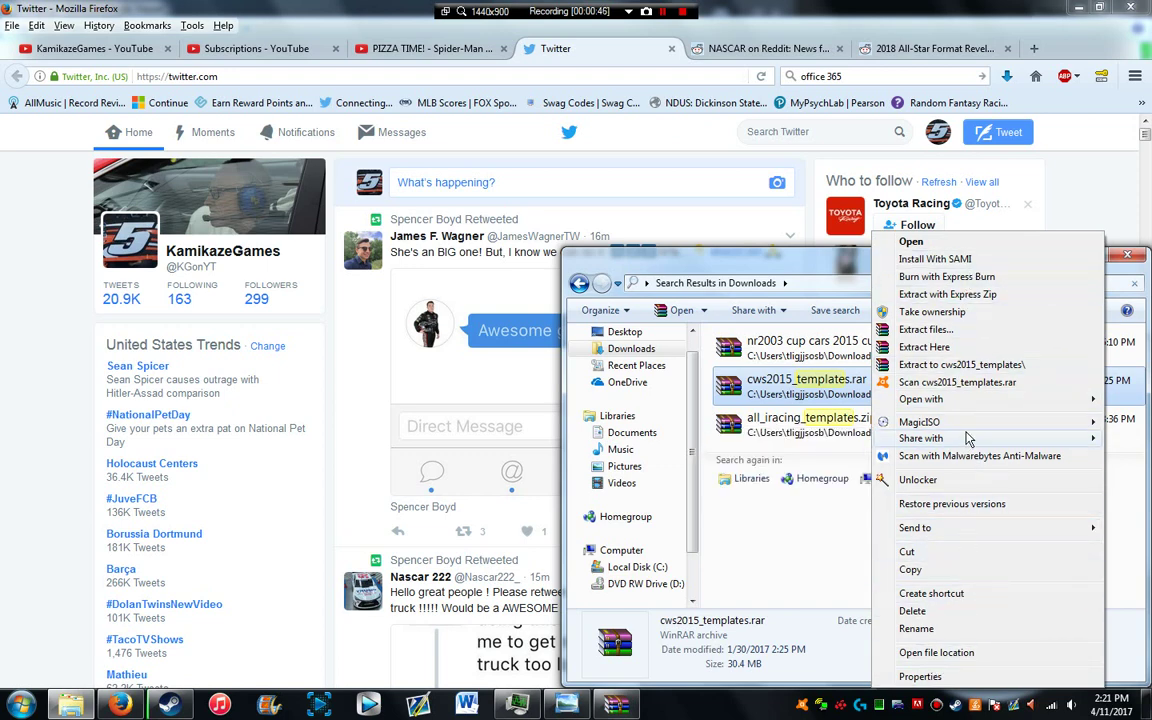
Step: Review the file properties and details of cws2015_templates.rar, including its folder path, and close them without changes
left_click(912, 676)
left_click_drag(1022, 226, 938, 300)
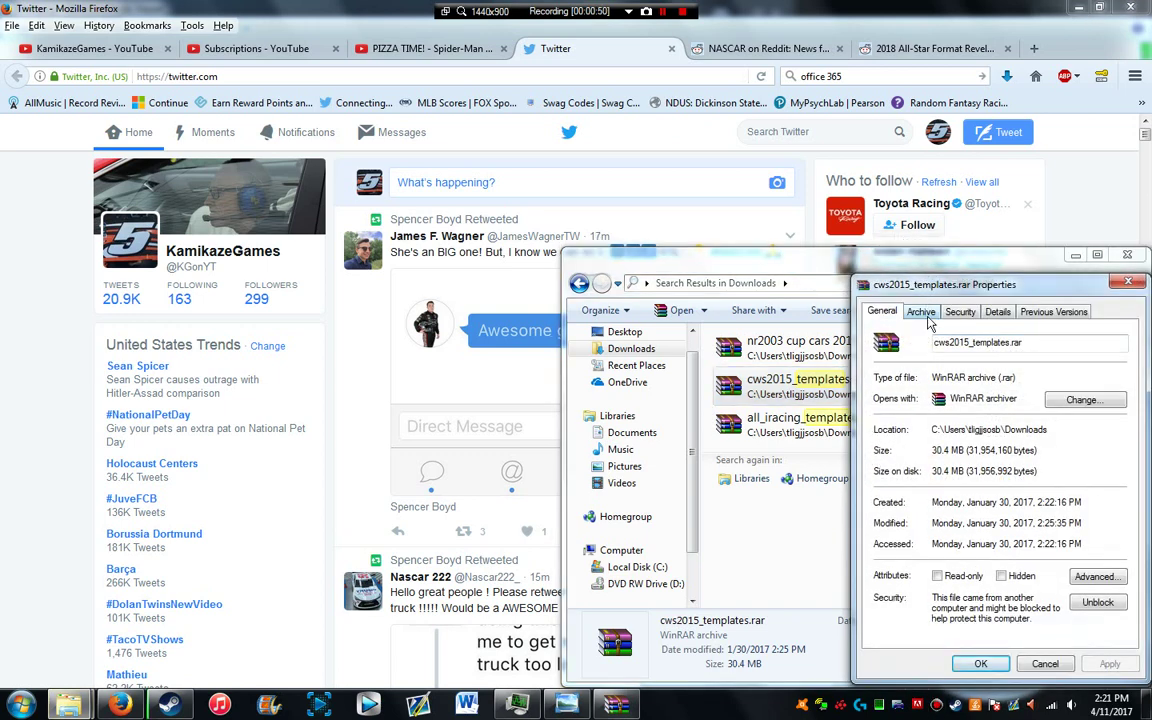
left_click(1053, 311)
left_click(997, 311)
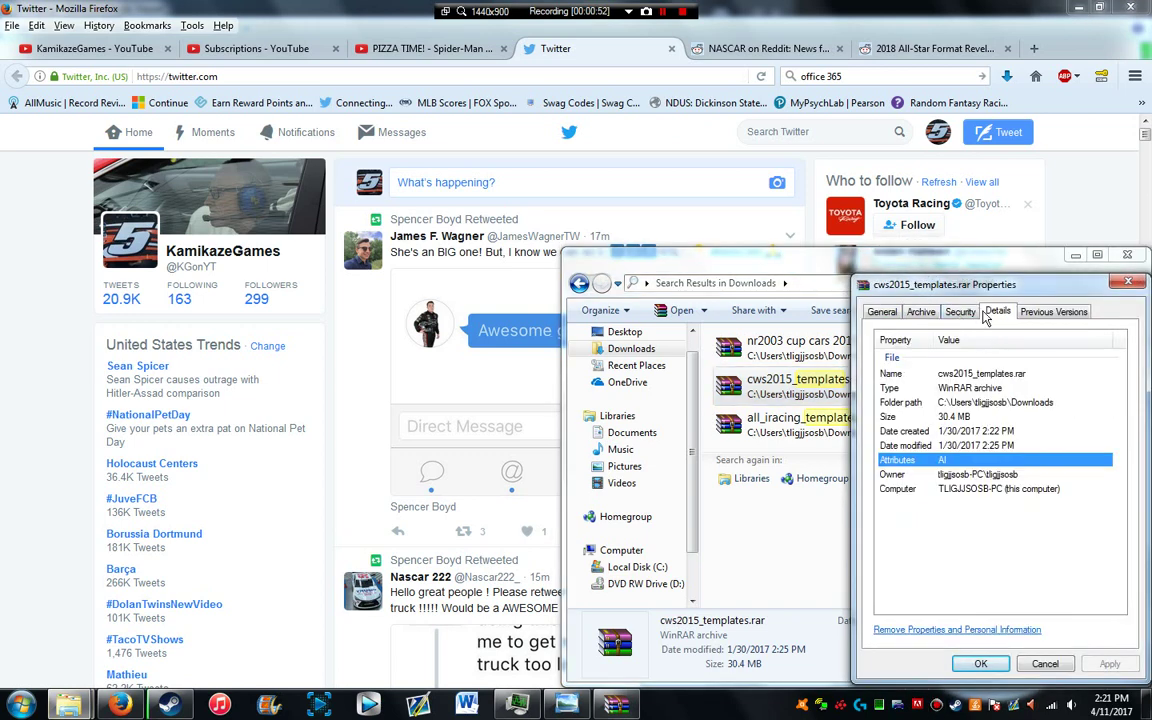
left_click(990, 402)
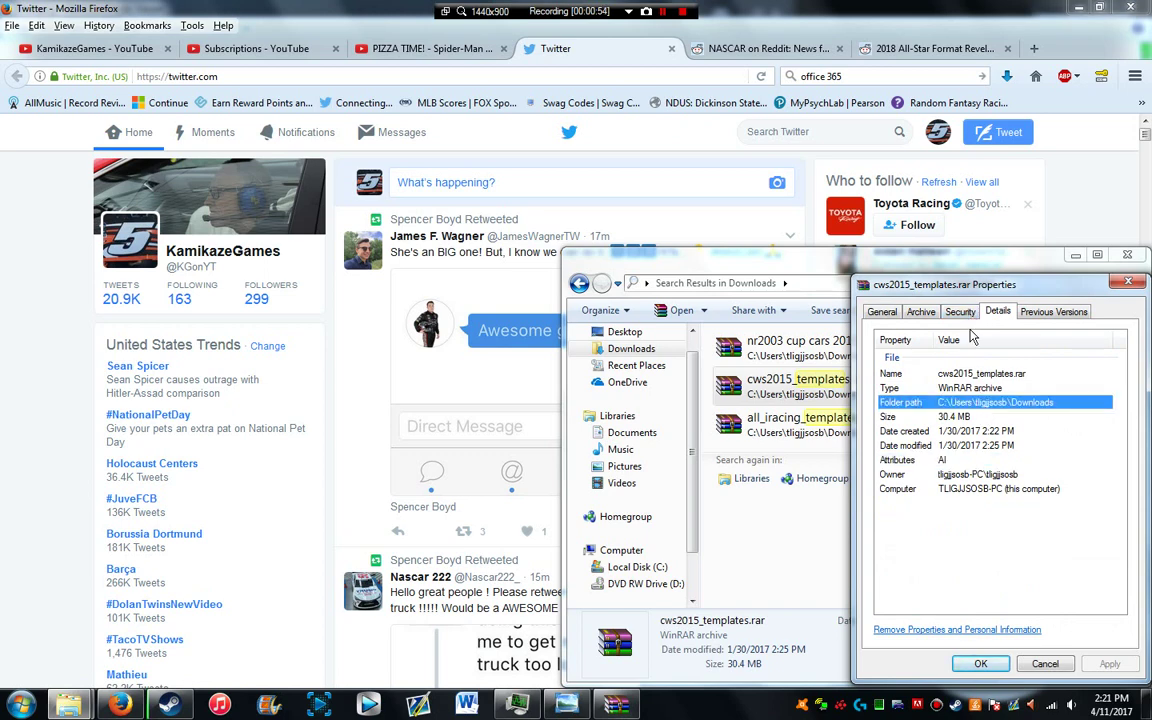
left_click(1050, 665)
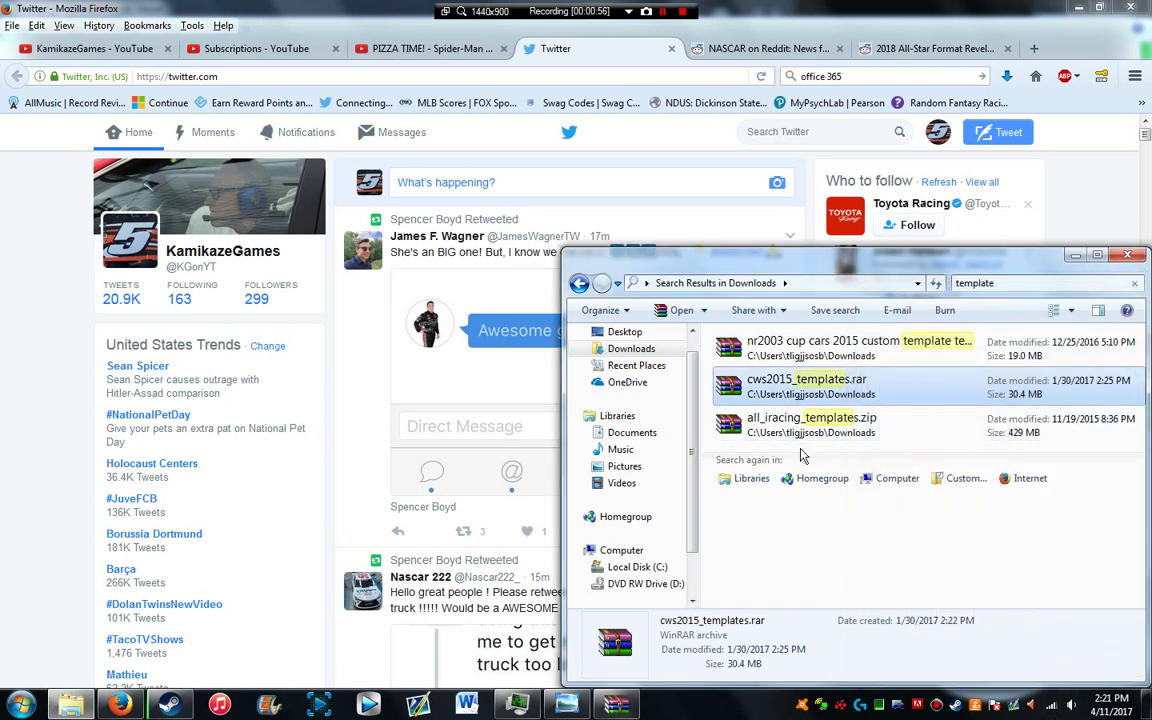
Step: Open the cws2015_templates.rar archive and bring up the paint request image ttts8.png
key("Return")
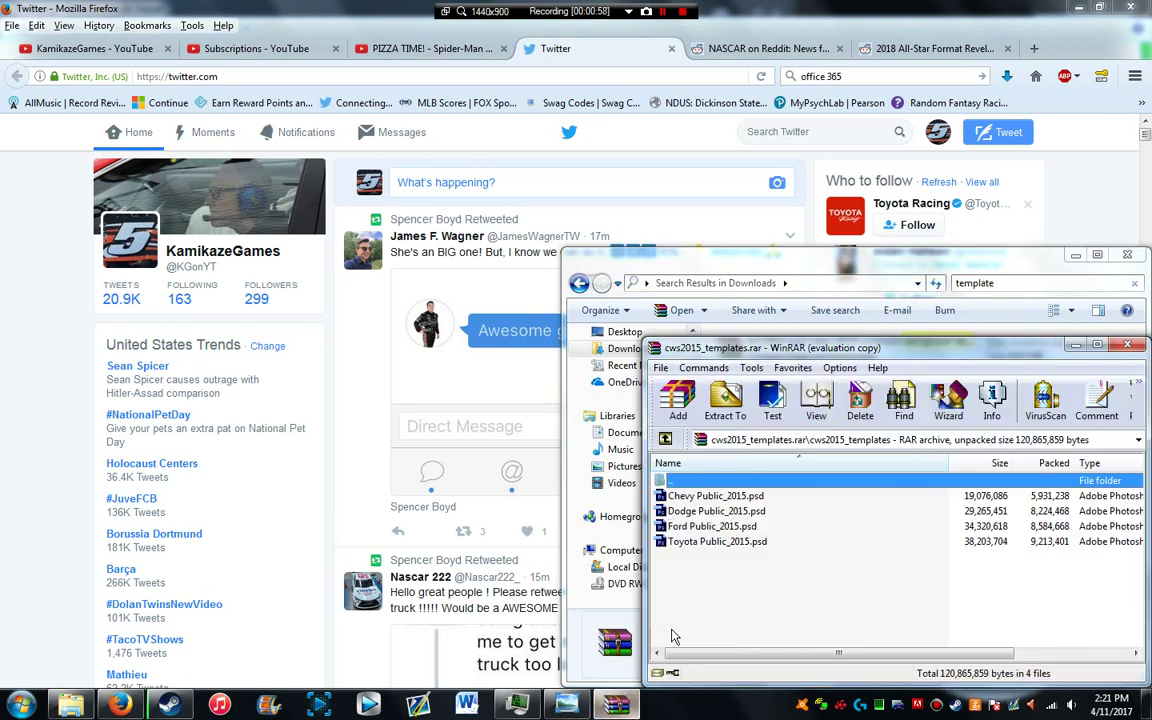
left_click(566, 704)
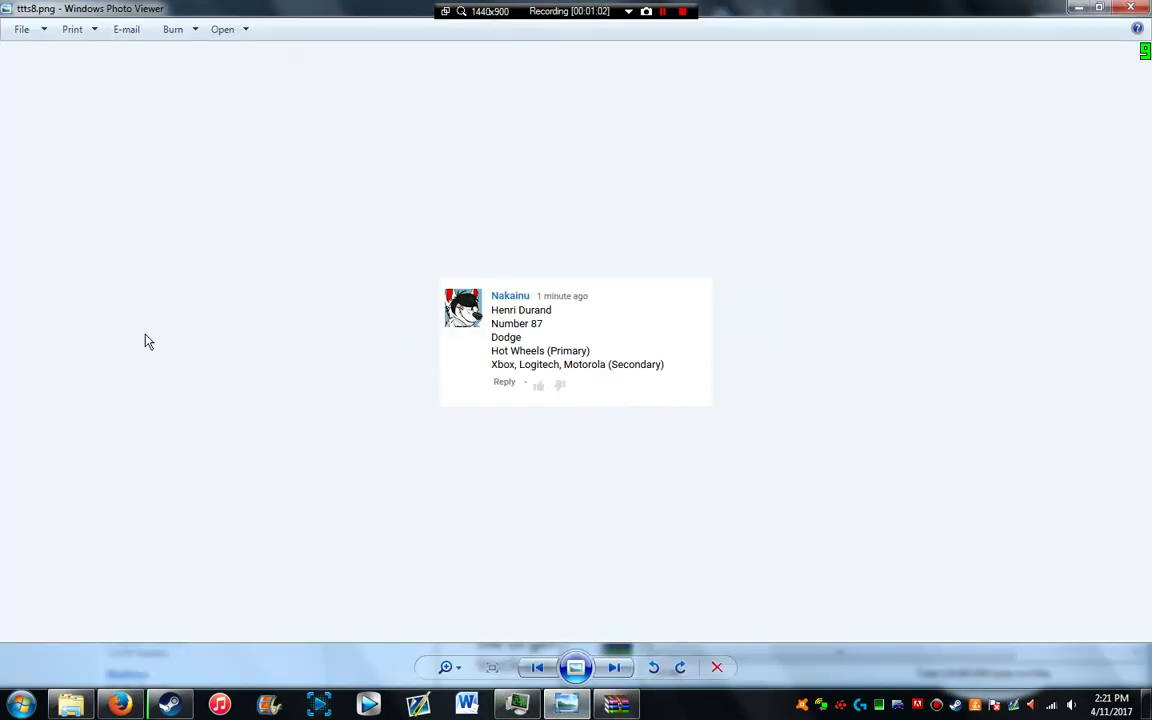
Step: Look through the ttts request images in the Documents library and reread the truck request in ttts8.png
left_click(128, 668)
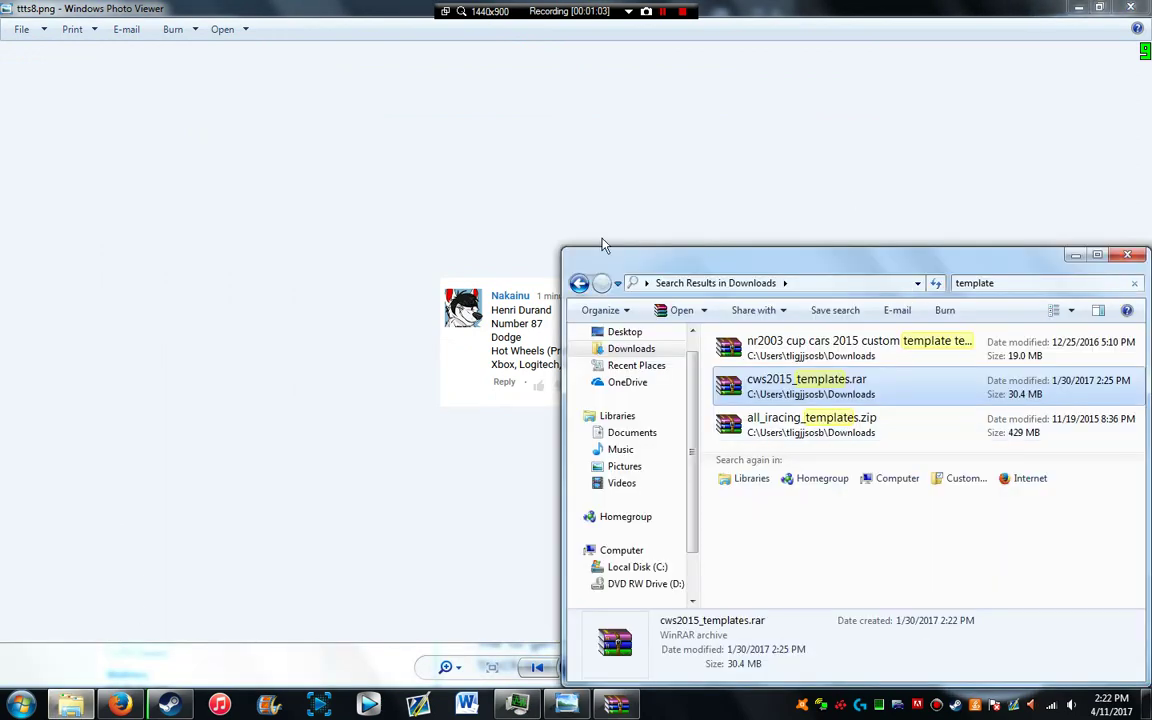
left_click(579, 283)
scroll(776, 525, "down", 3)
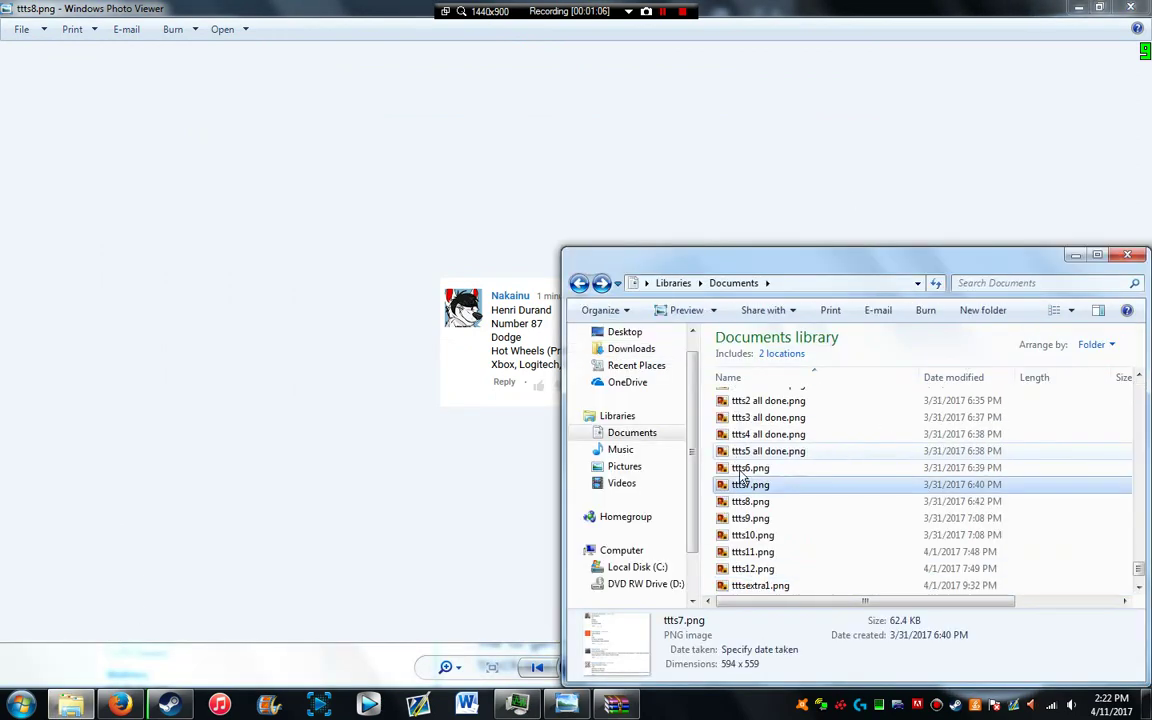
scroll(775, 524, "down", 1)
scroll(775, 524, "up", 2)
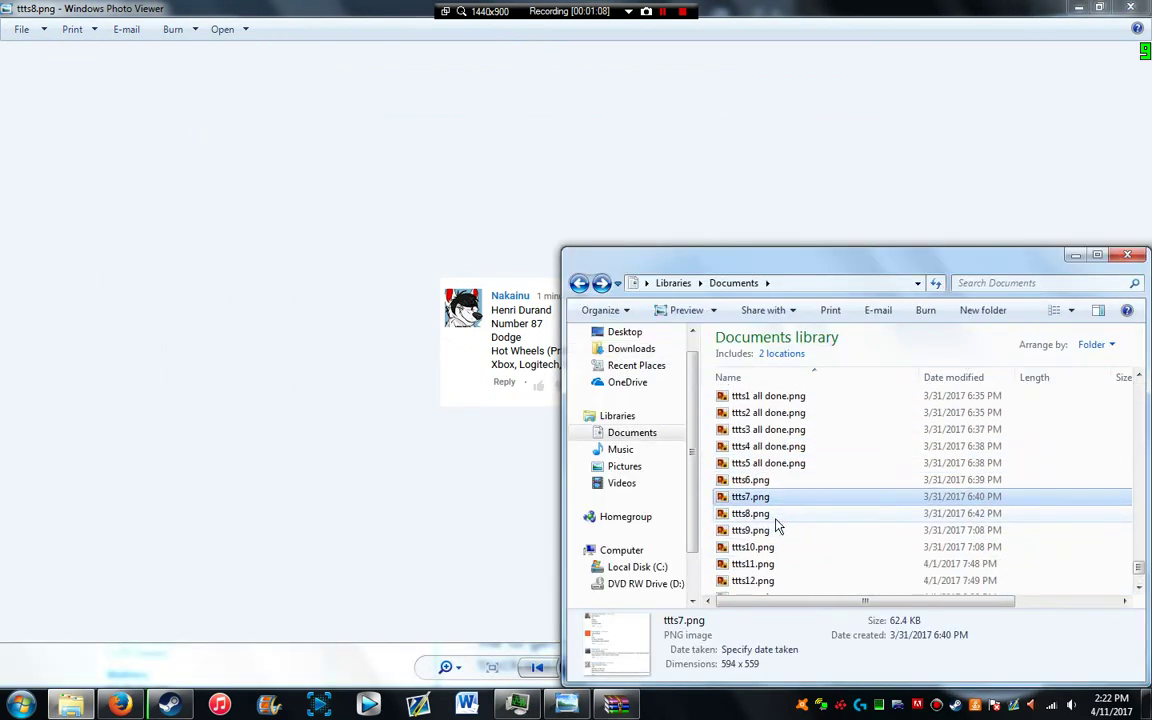
left_click(256, 168)
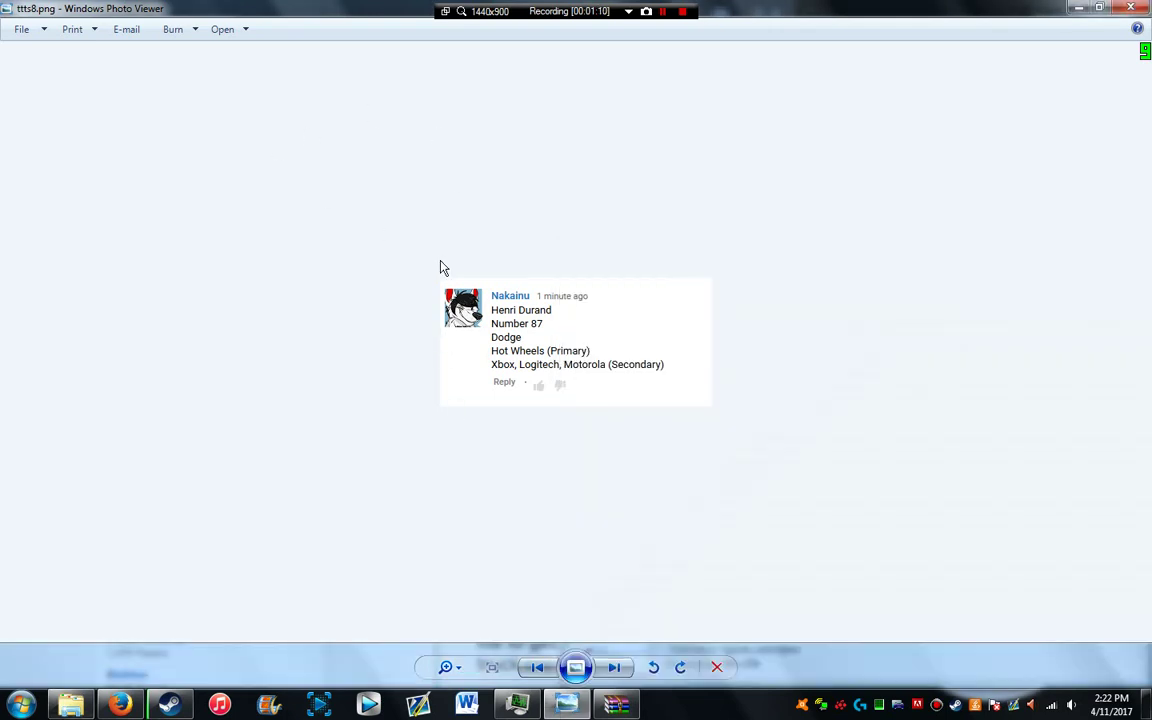
key("alt+Tab")
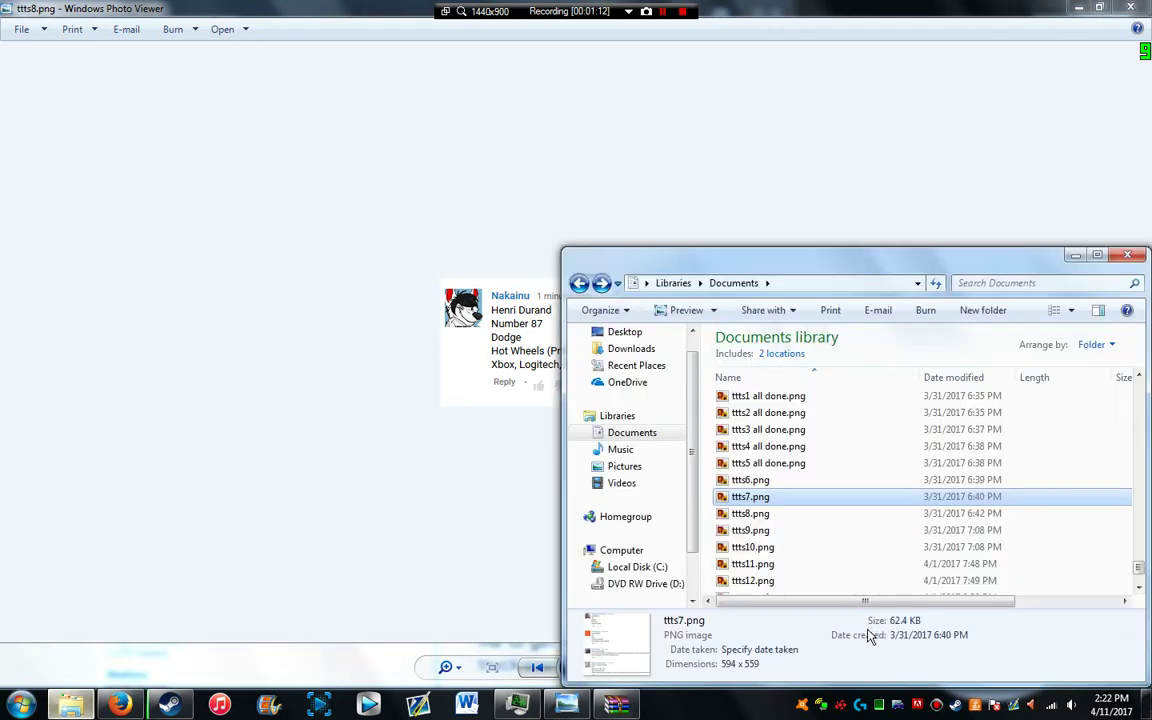
left_click(335, 438)
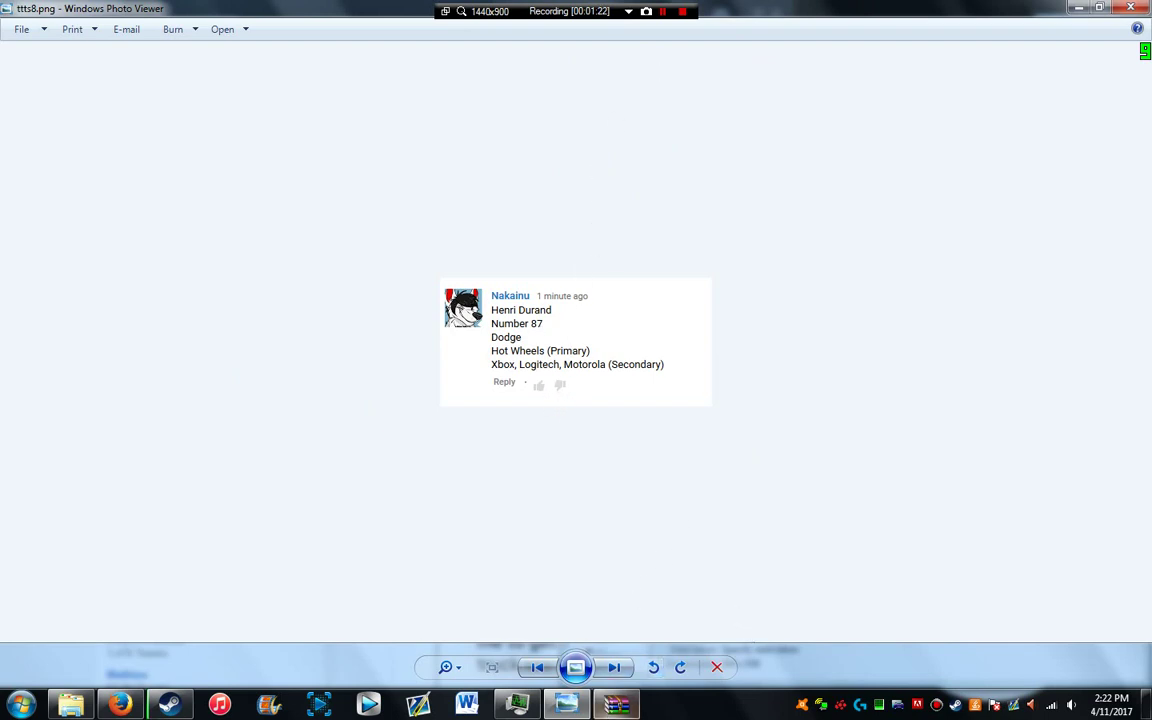
Step: Open Dodge Public_2015.psd from the archive in Photoshop and check the template with the Mask - Wire group briefly hidden
key("alt+Tab")
double_click(697, 511)
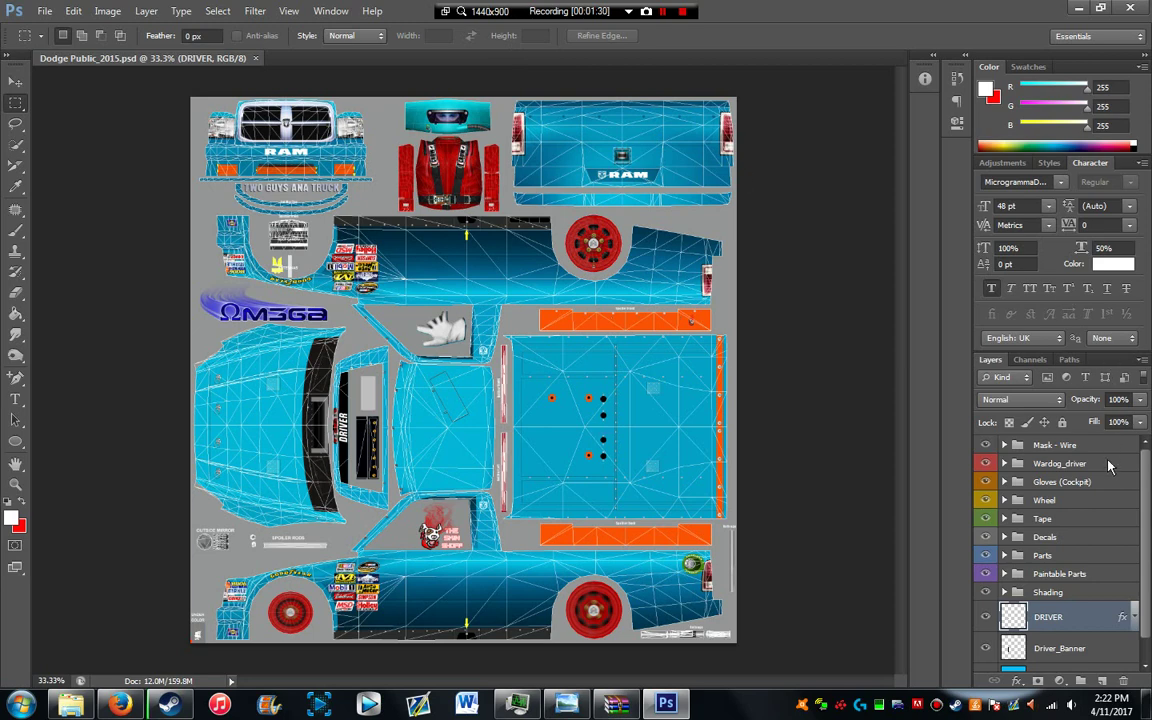
left_click(986, 447)
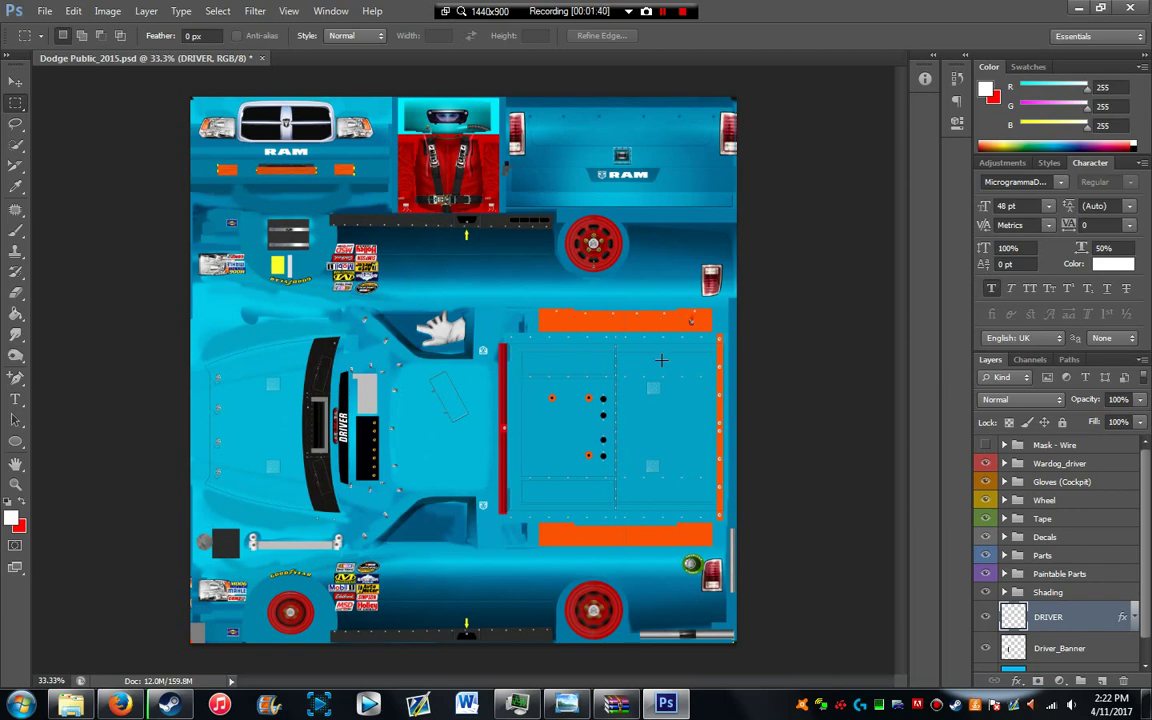
left_click(987, 446)
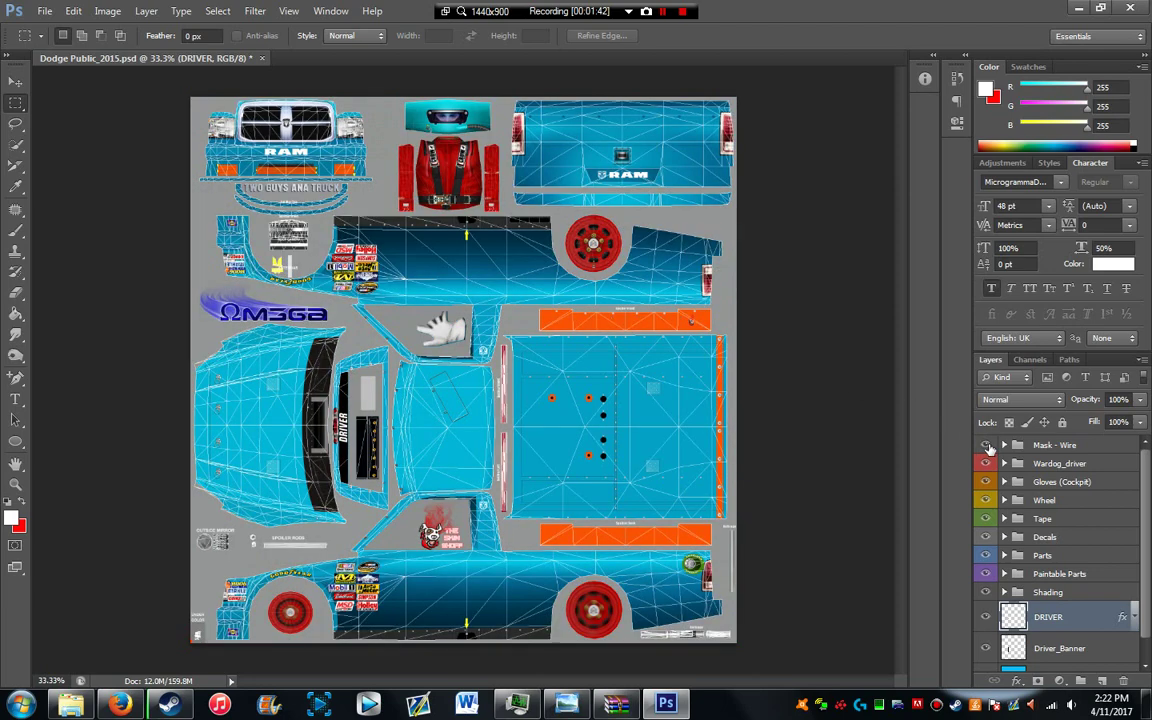
Step: Delete the DRIVER text layer above Driver_Banner
scroll(1073, 516, "down", 1)
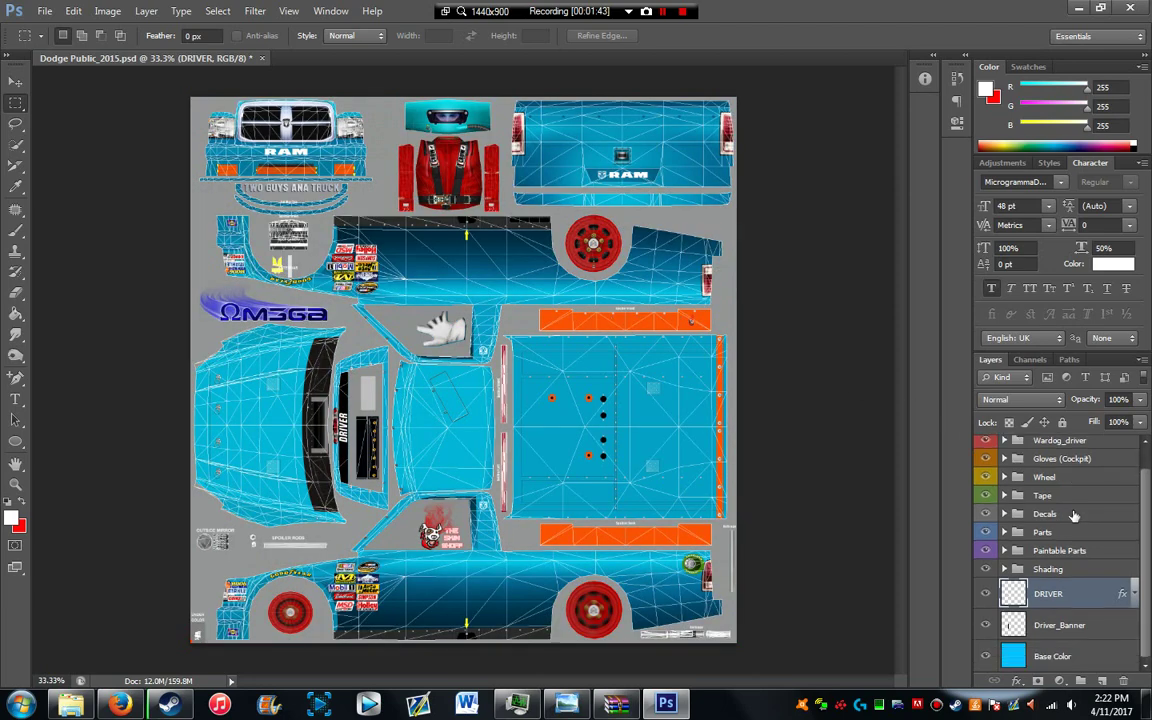
left_click(1058, 612)
left_click(1055, 597)
key("ctrl+e")
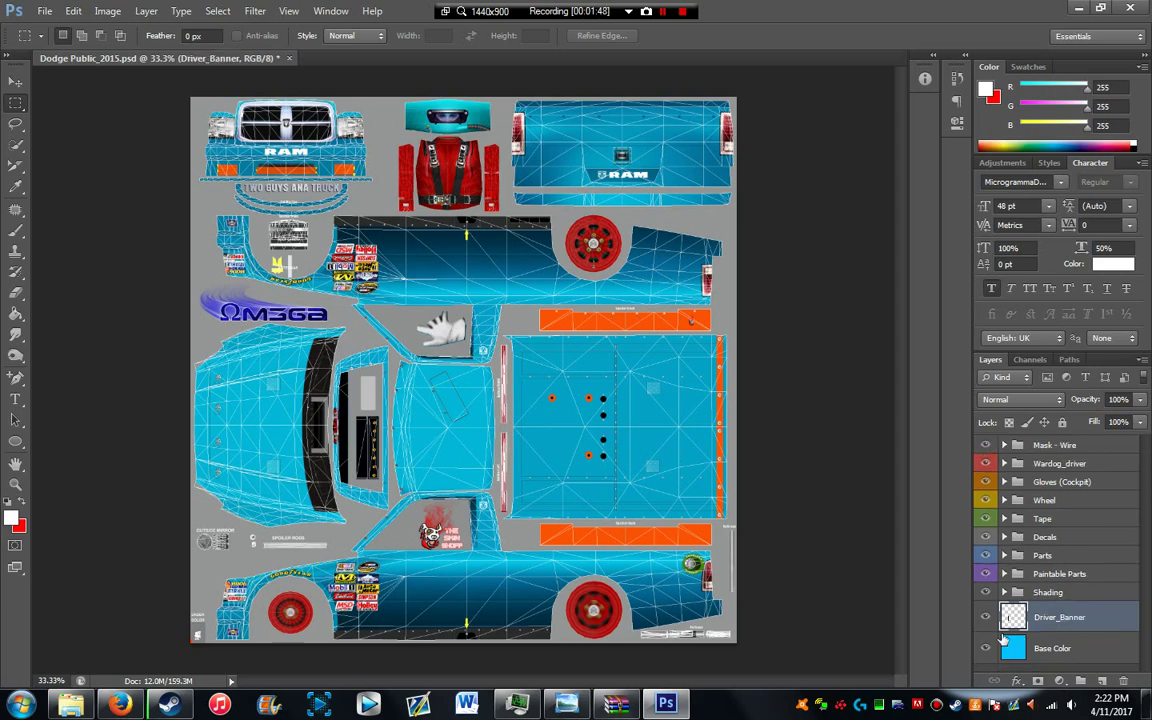
Step: Add a black Solid Color fill layer directly above the Base Color layer
left_click(1040, 648)
left_click(1059, 681)
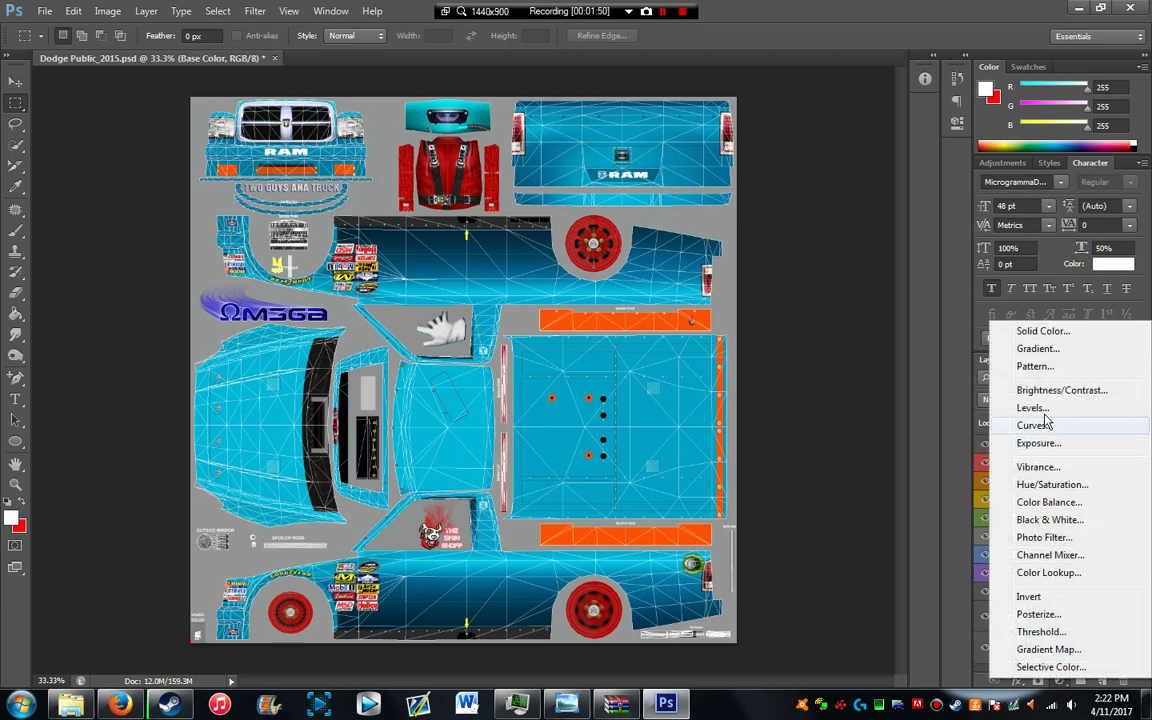
left_click(1030, 331)
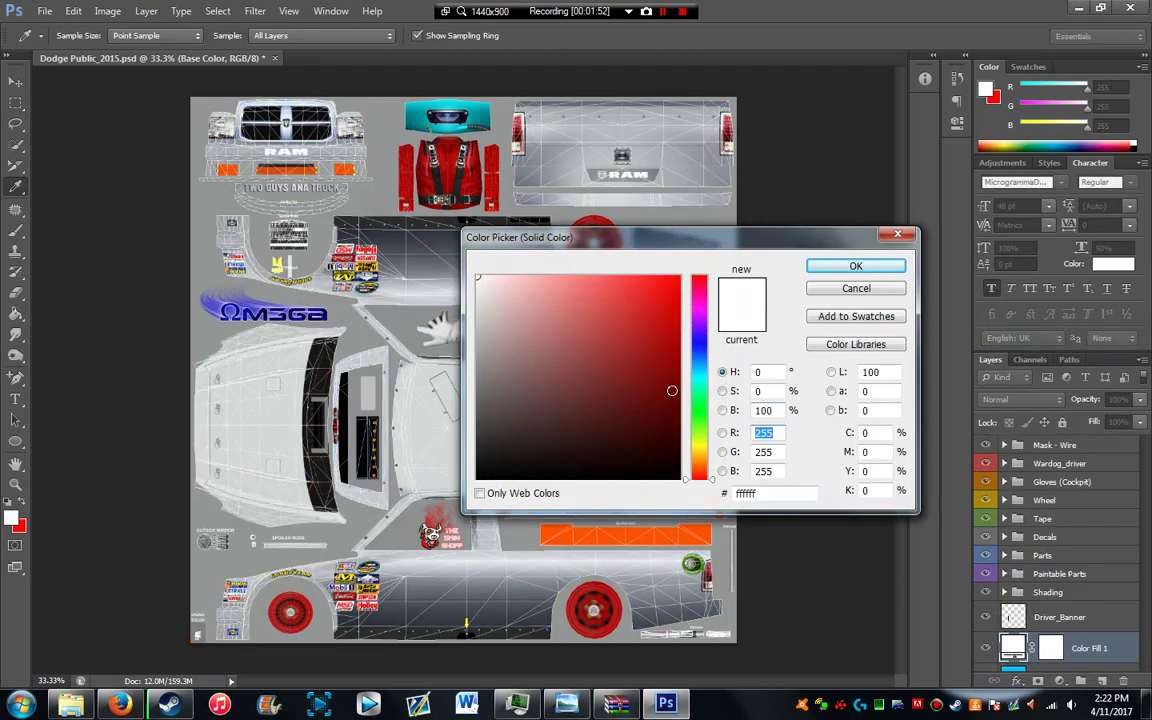
left_click_drag(627, 345, 477, 480)
left_click(855, 265)
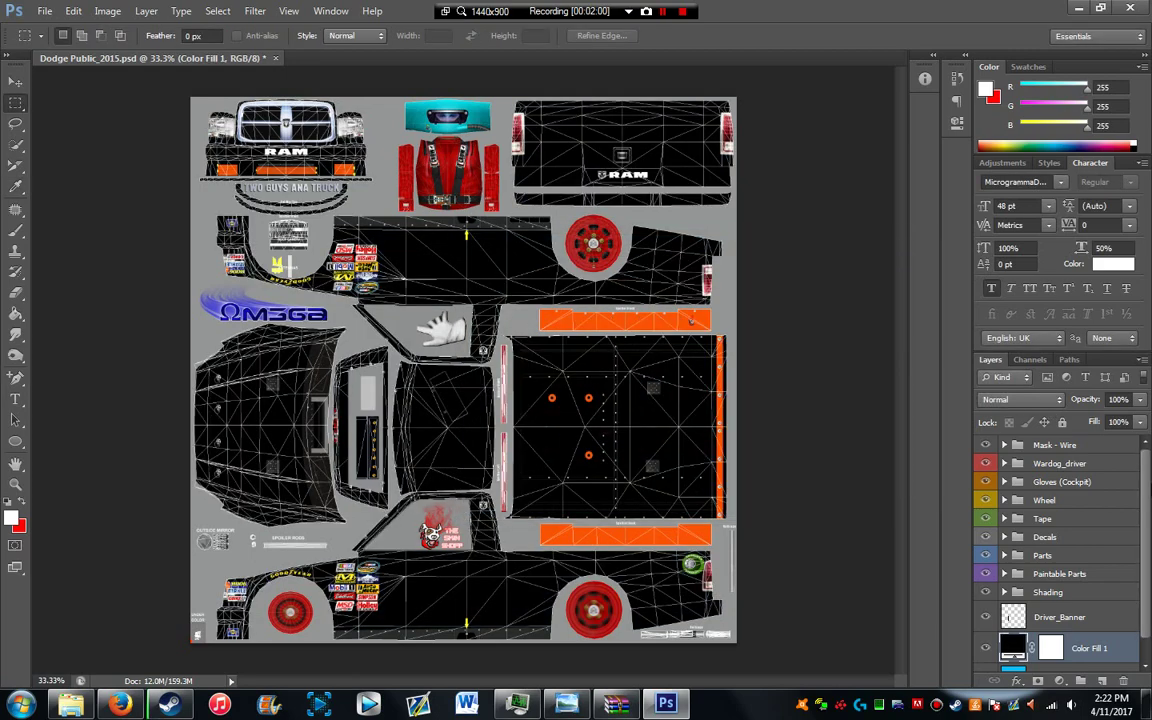
Step: Expand the Mask - Wire group and hide its wire layer
left_click(1004, 445)
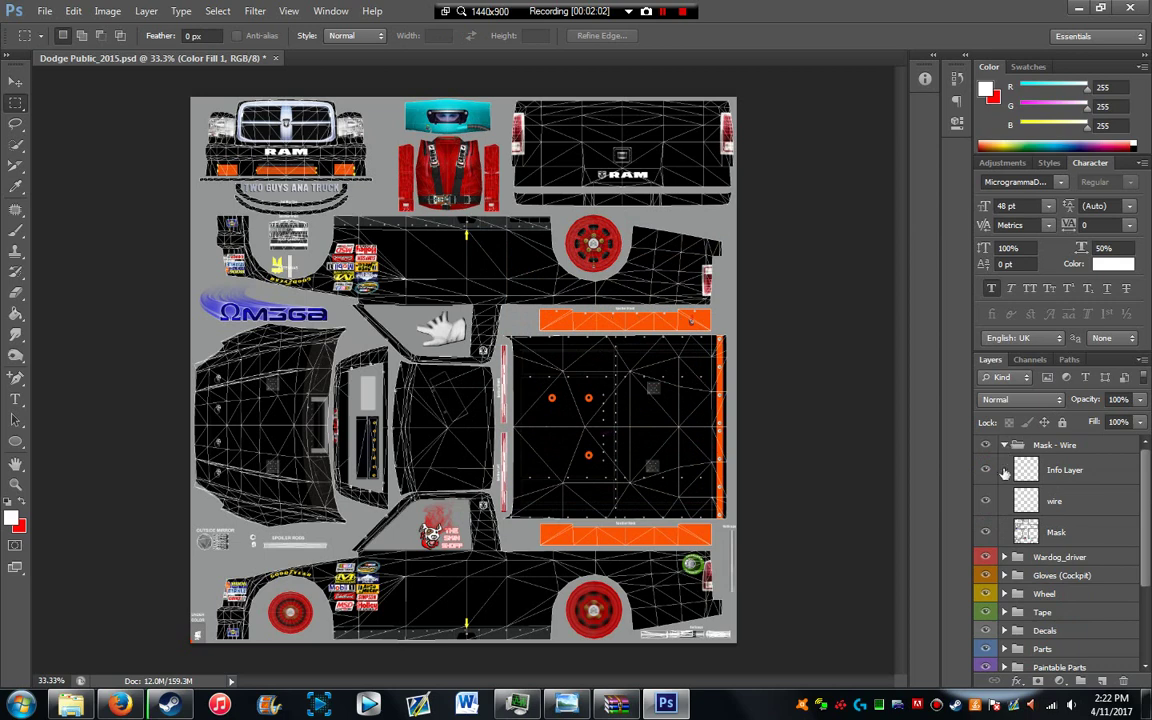
left_click(986, 501)
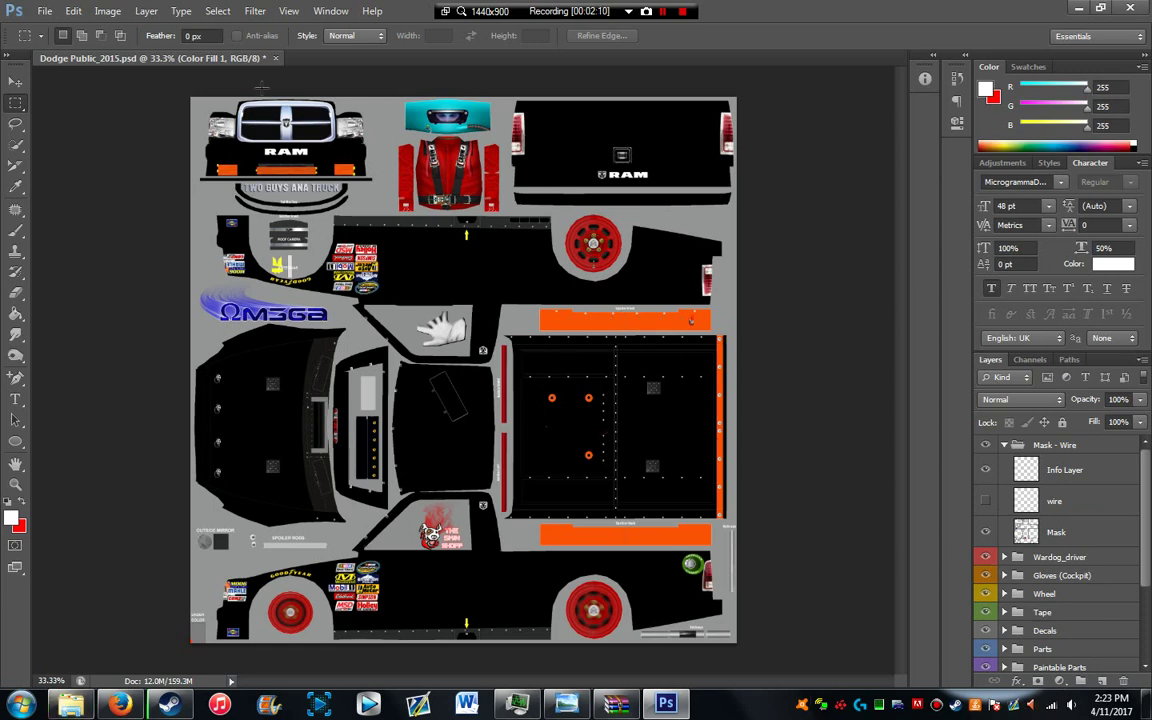
Step: Start saving the template as a new file and choose the cws2015 folder from the recent places as its location
left_click(45, 11)
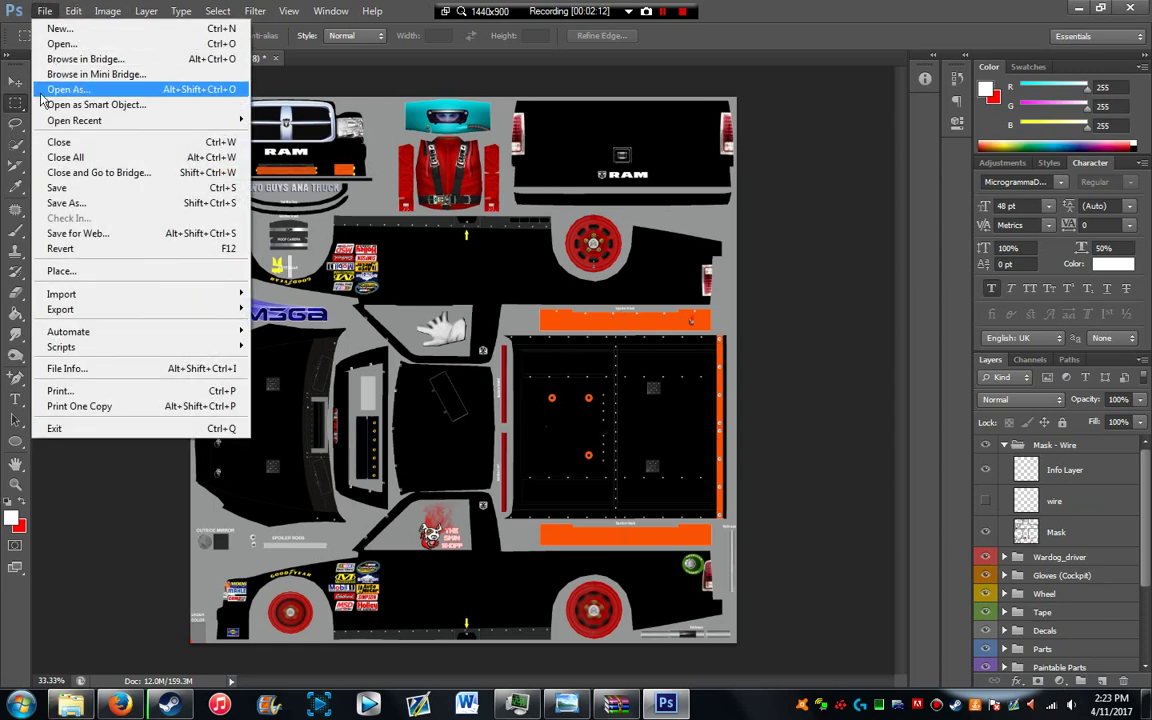
left_click(62, 200)
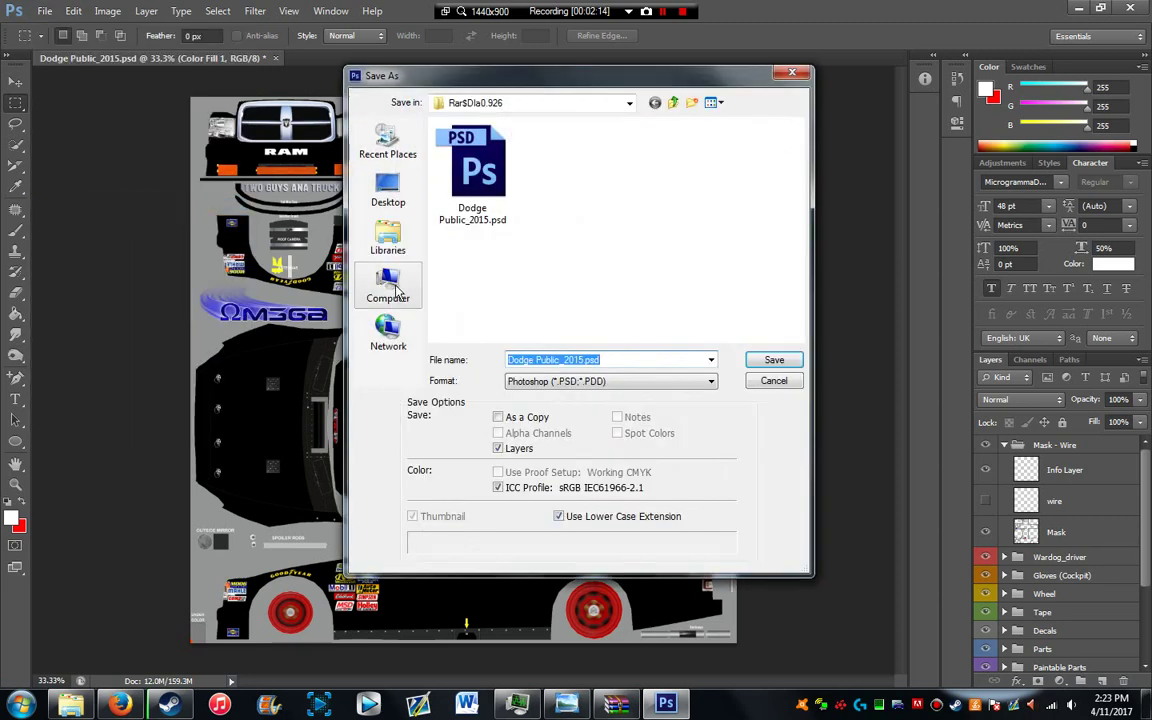
left_click(388, 145)
left_click(475, 250)
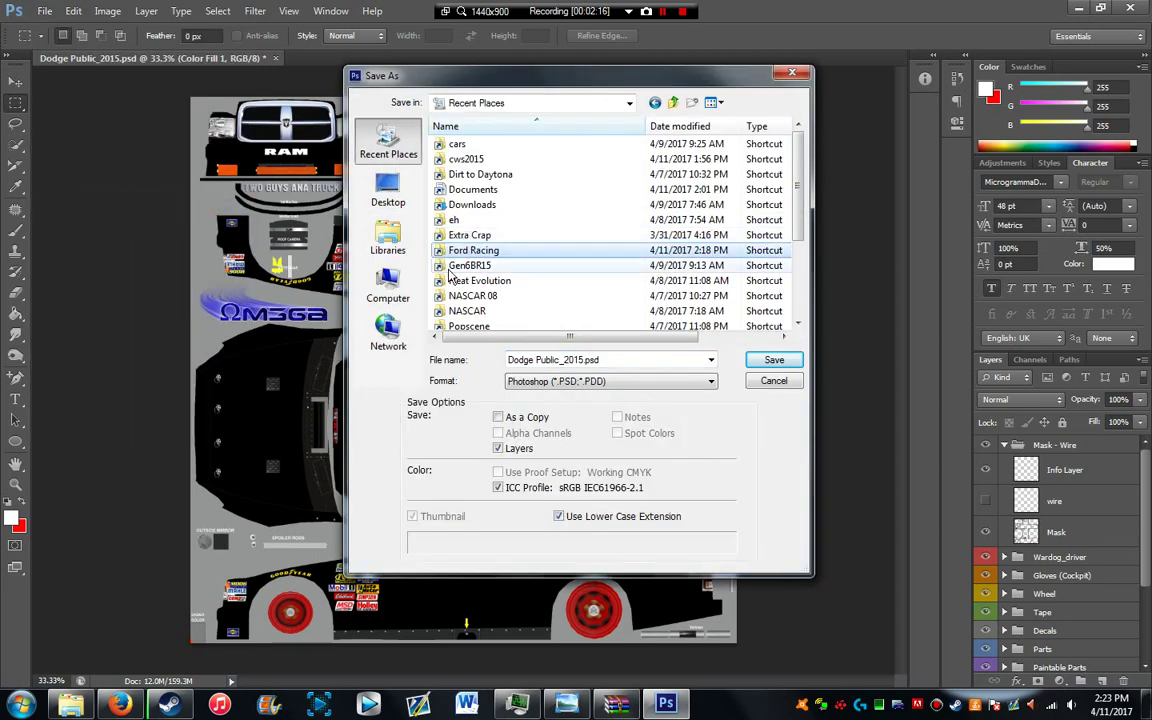
double_click(465, 205)
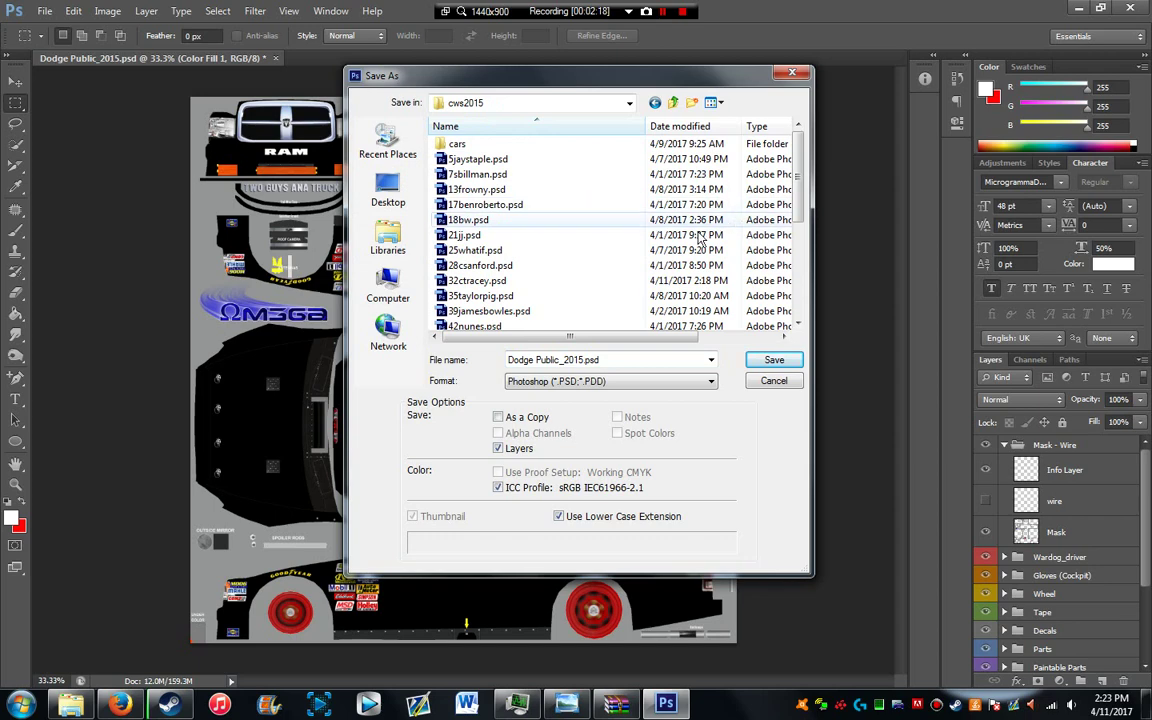
scroll(533, 213, "down", 4)
scroll(533, 213, "up", 2)
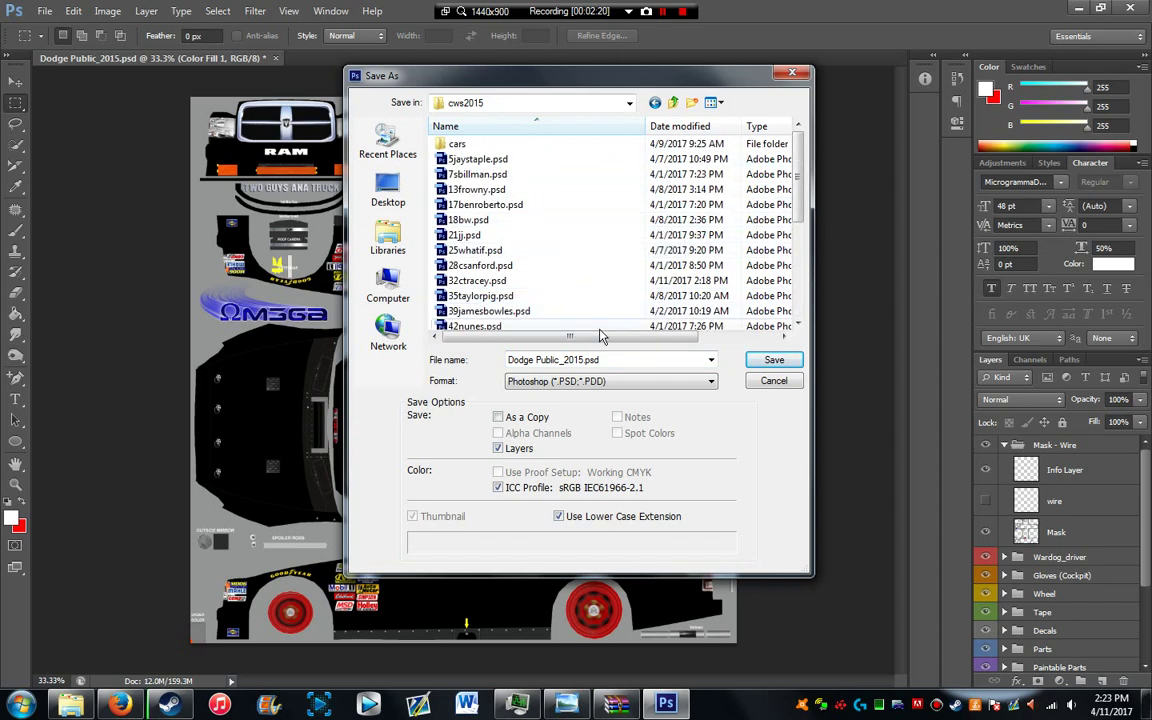
type("97")
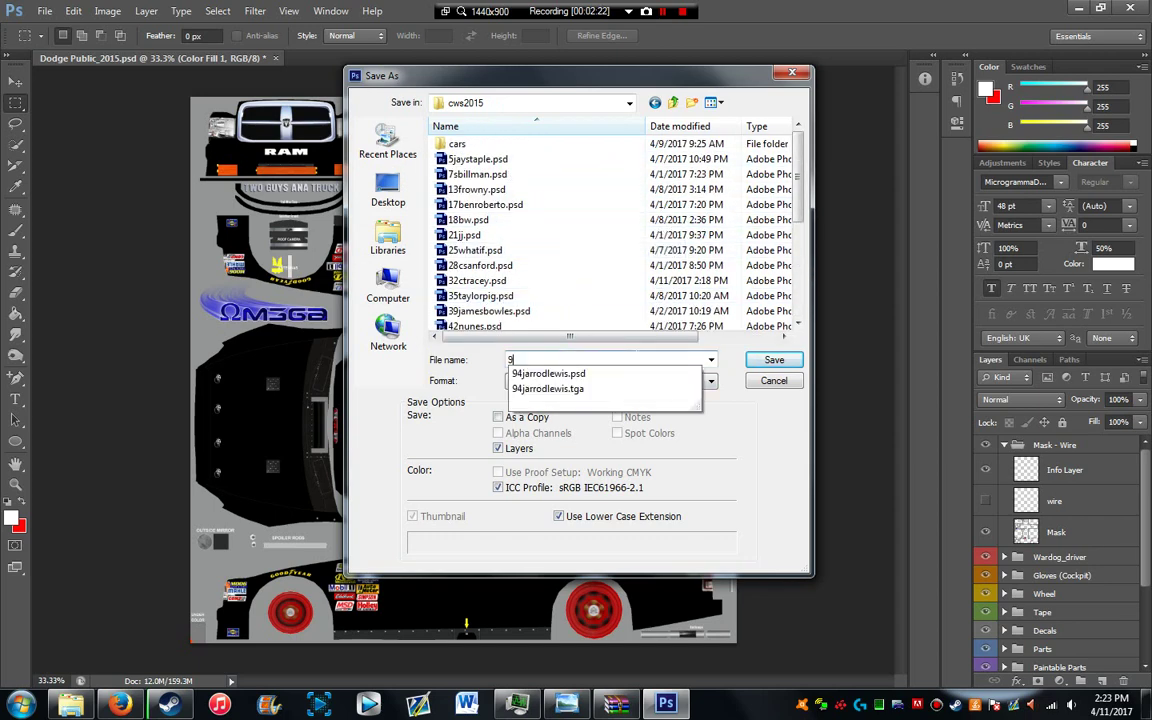
key("BackSpace")
key("BackSpace")
type("87")
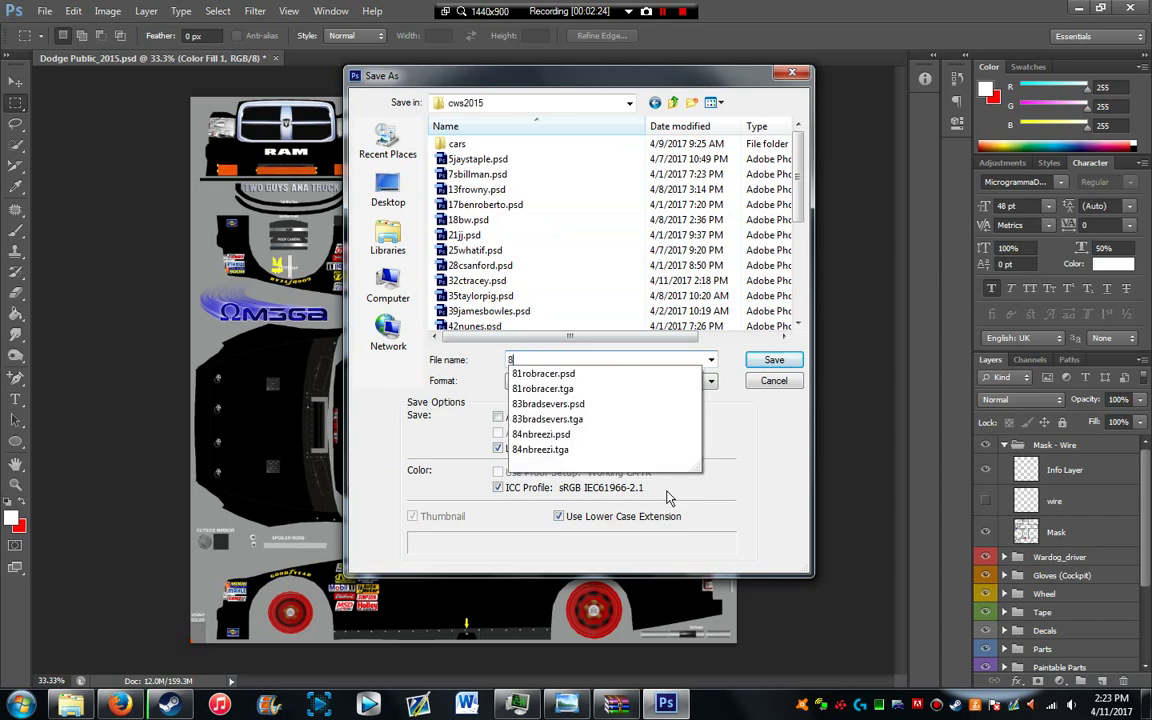
left_click(566, 705)
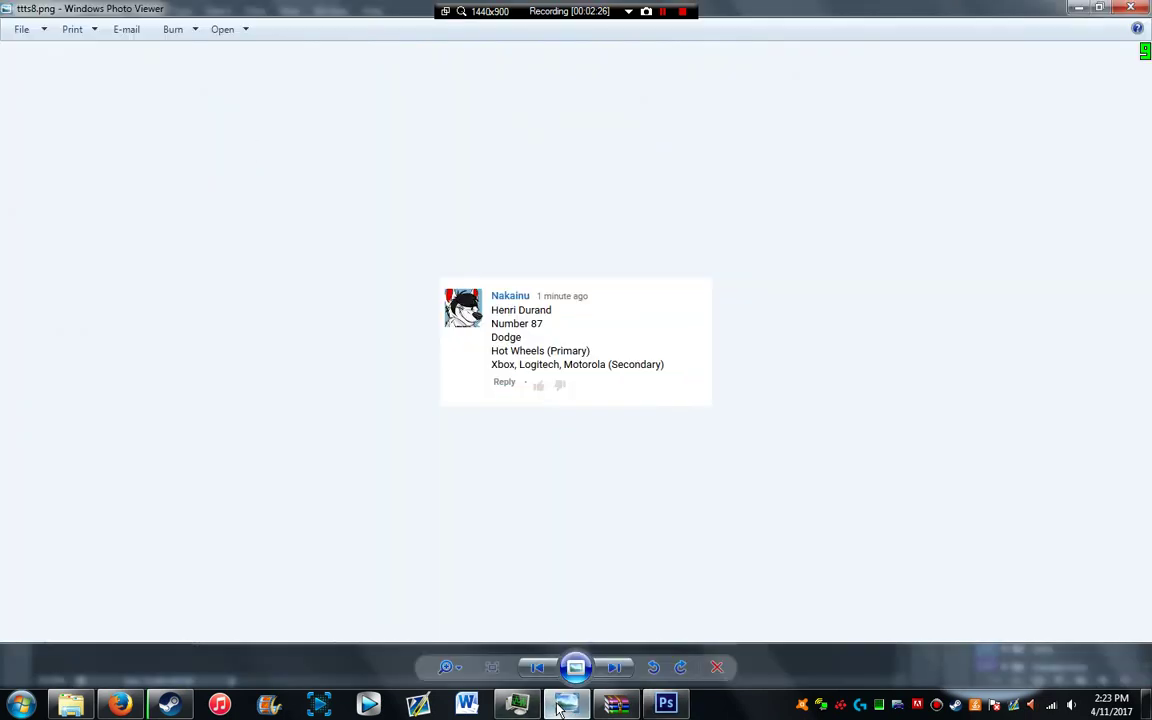
left_click(560, 706)
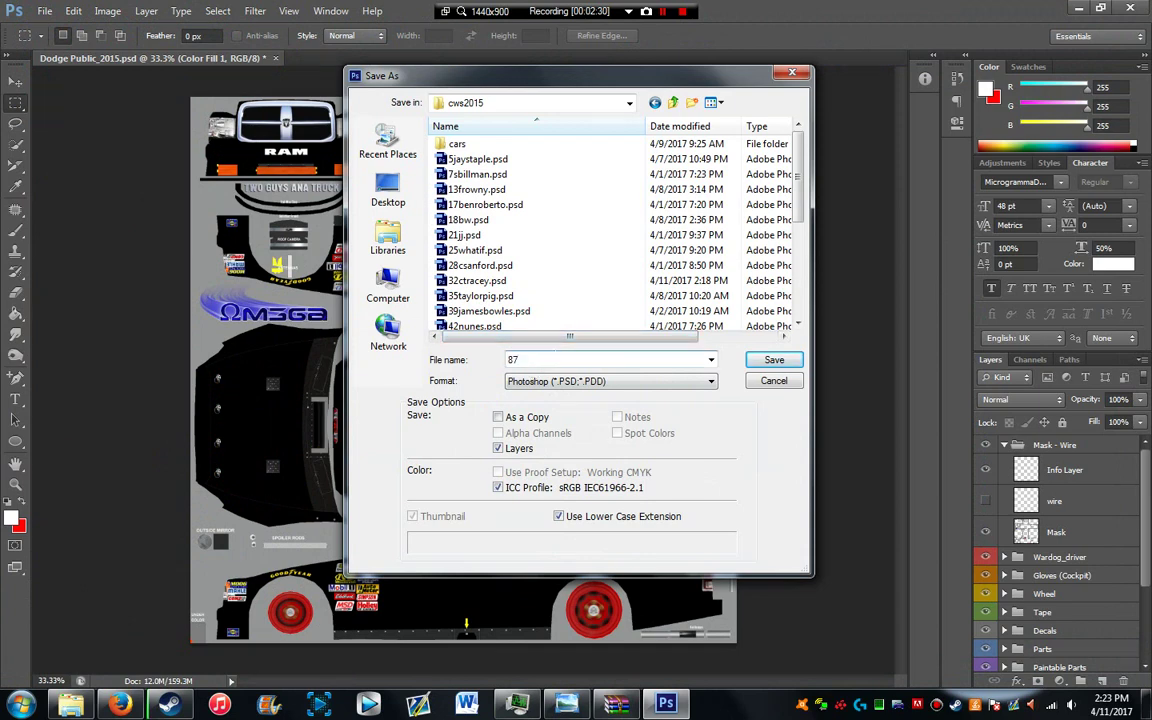
left_click(773, 361)
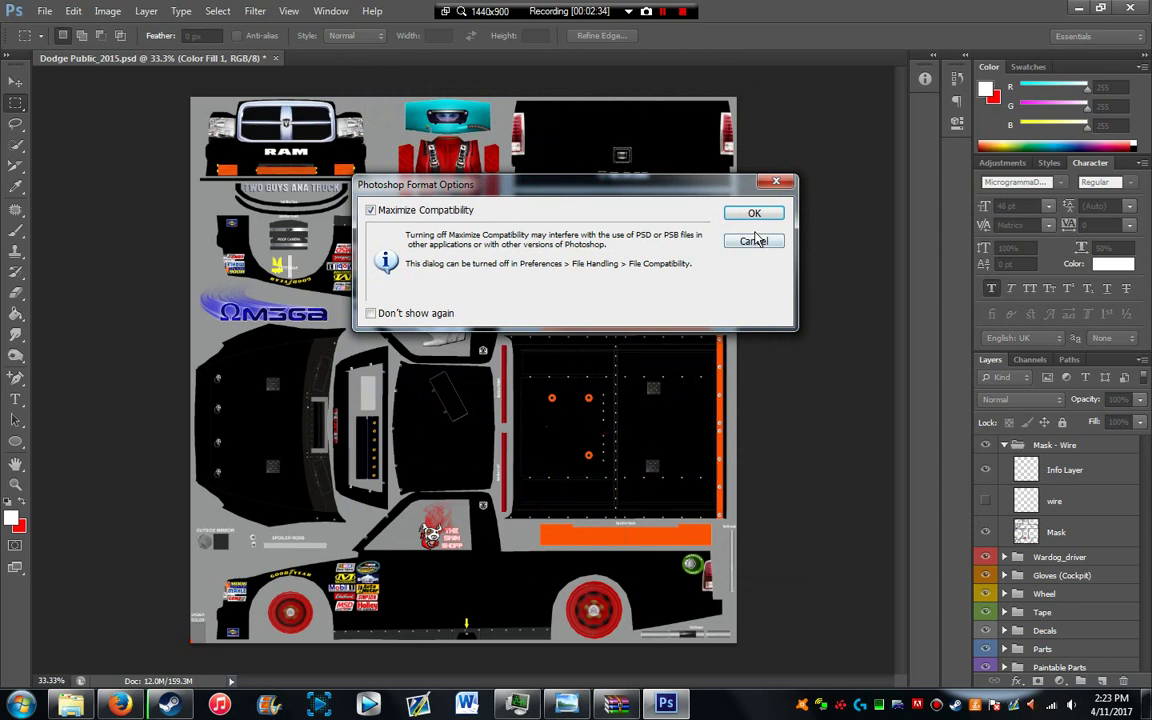
left_click(755, 214)
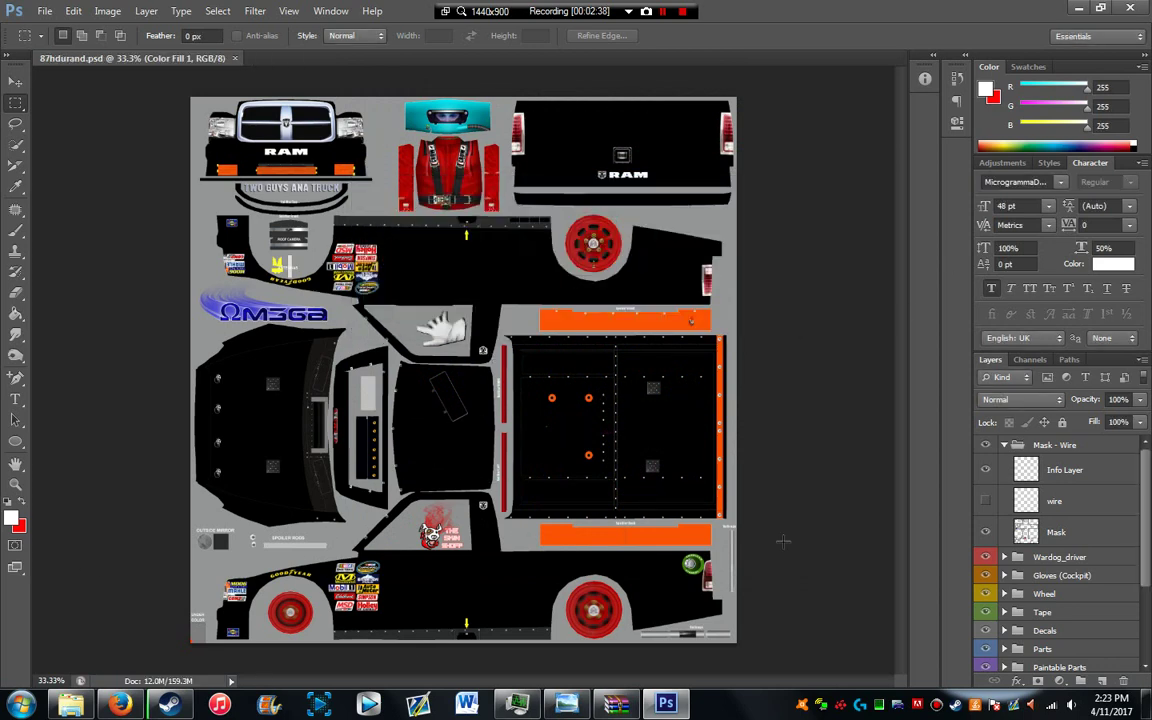
Step: Launch NASCAR Racing 2003 Season
left_click(21, 705)
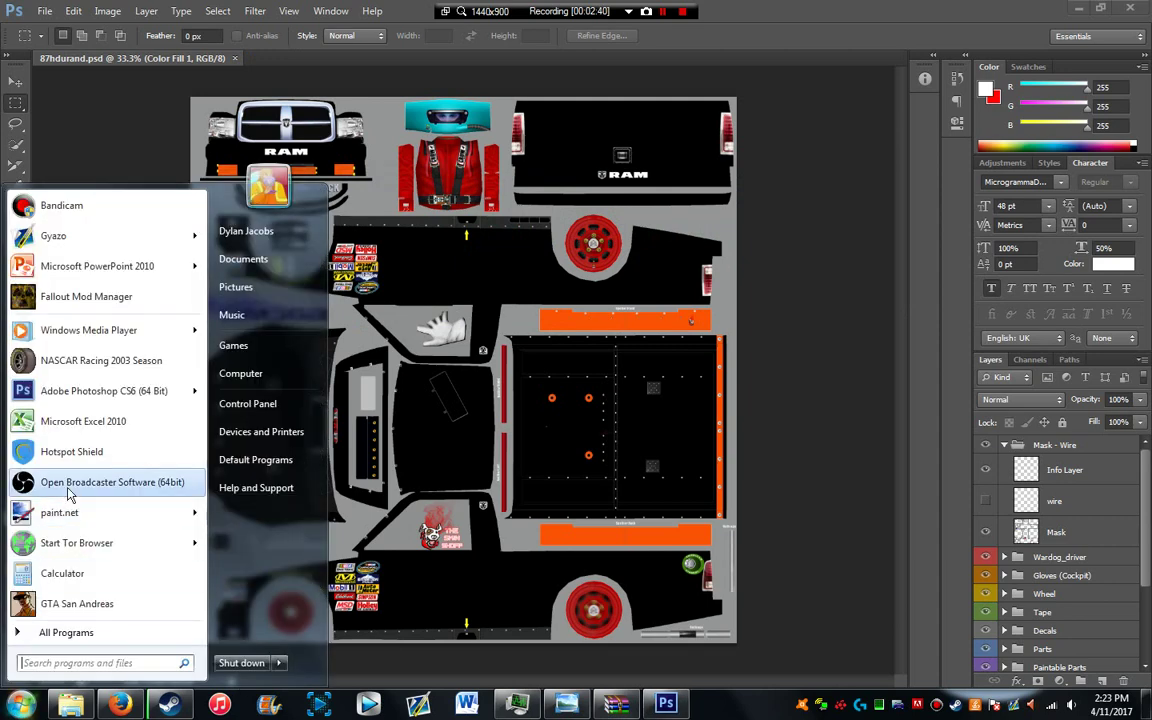
left_click(125, 363)
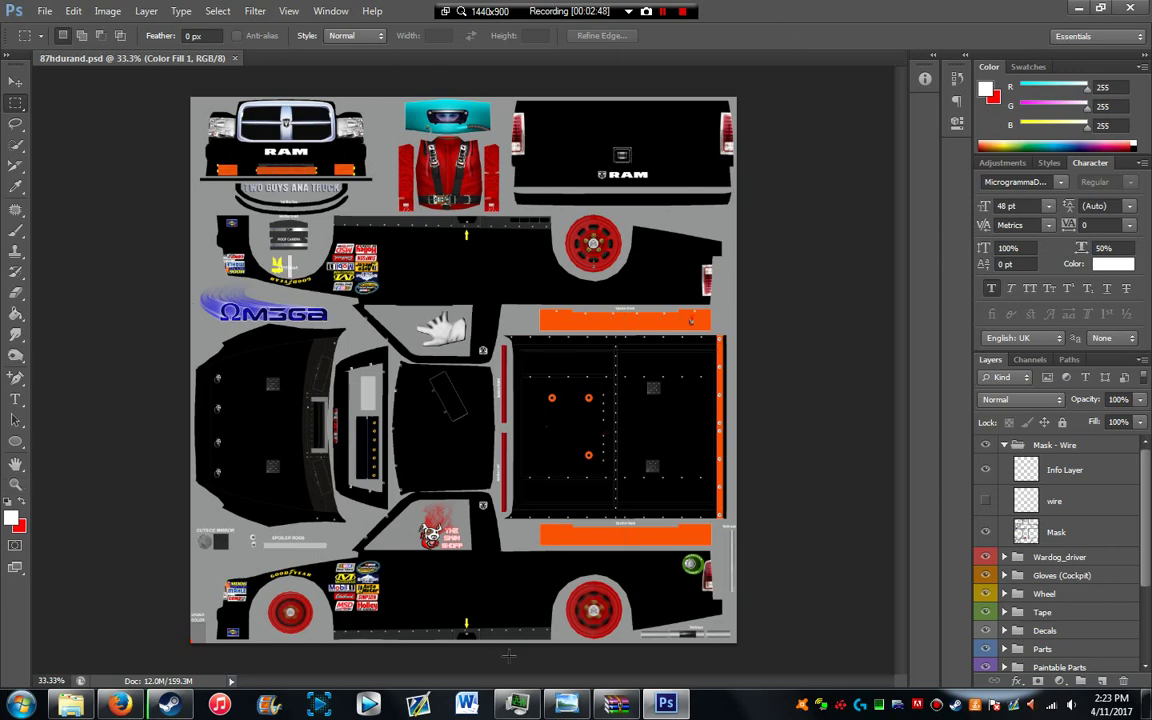
Step: Check the request image, then switch to Firefox and replace the open Reddit thread with a Bing search page for office 365
left_click(566, 705)
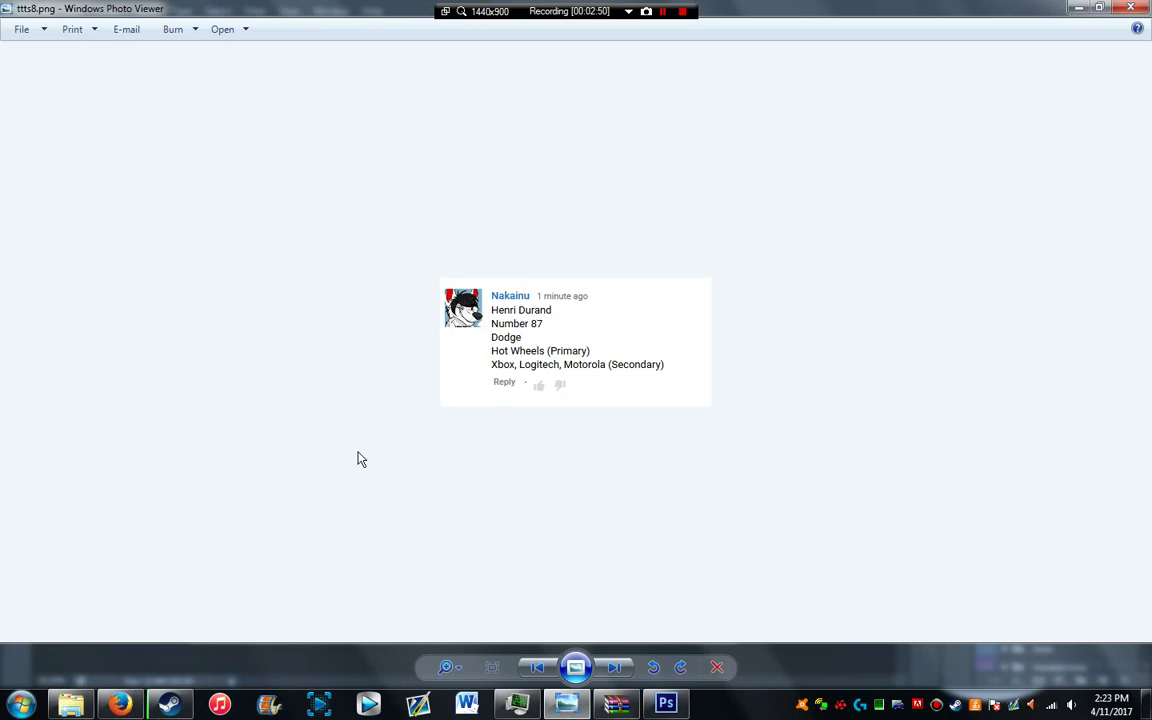
left_click(119, 705)
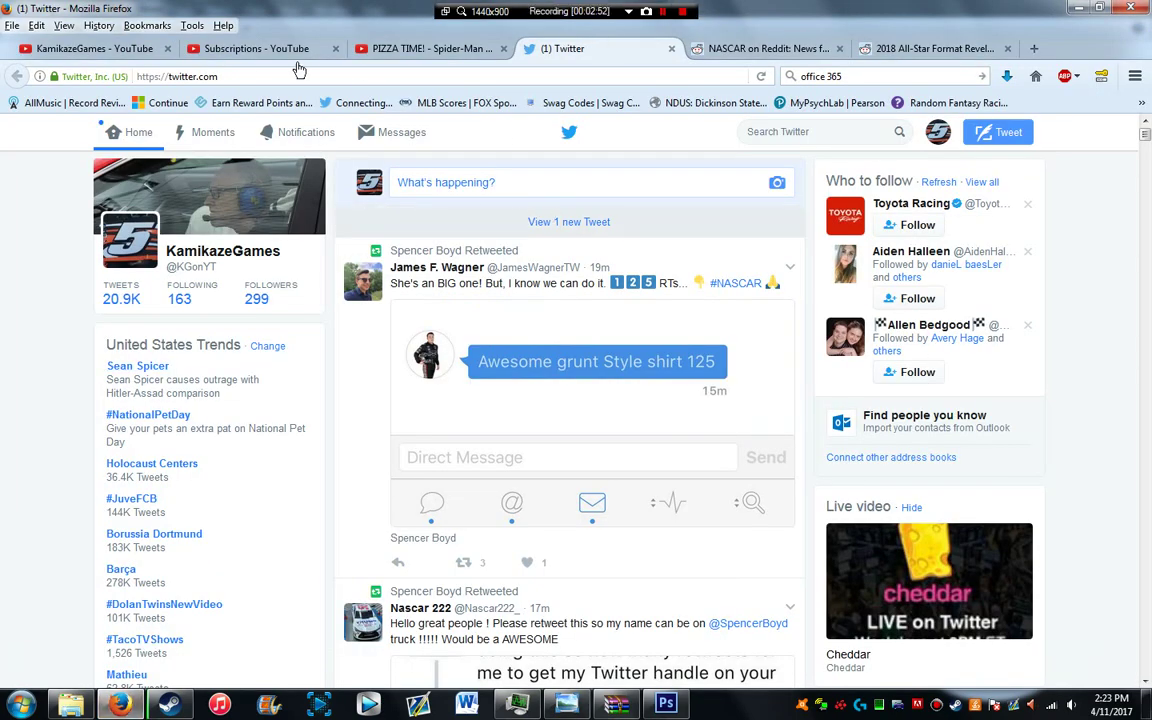
left_click(108, 48)
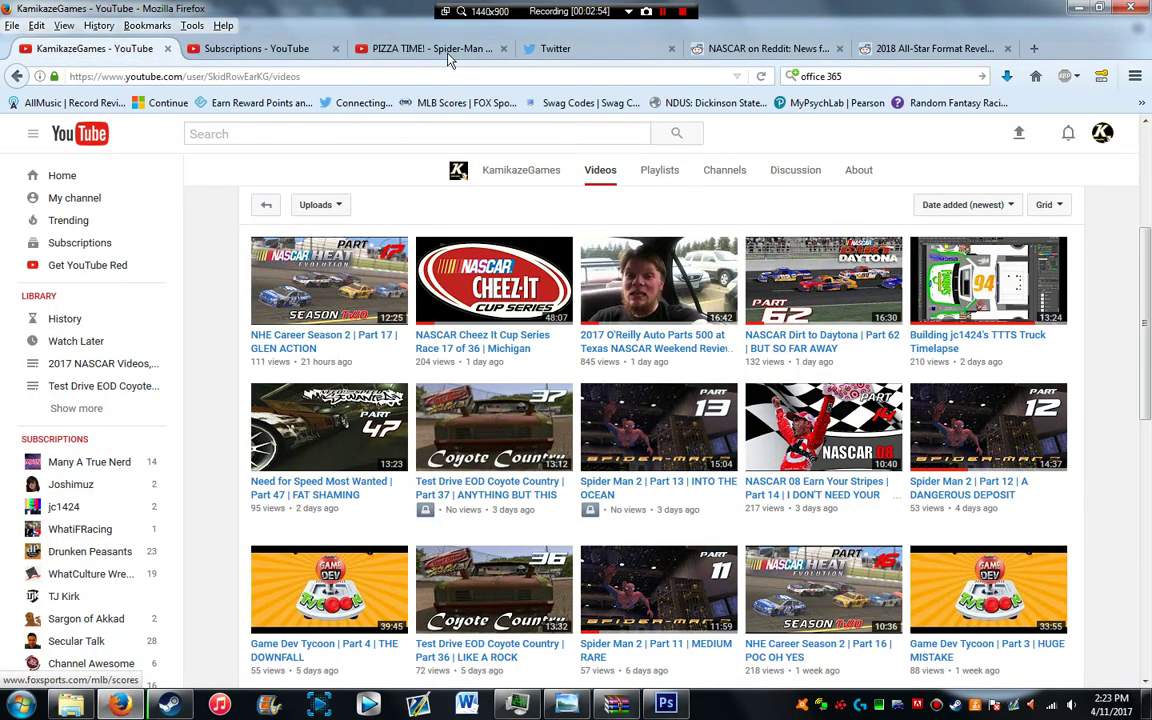
left_click(596, 52)
left_click(878, 55)
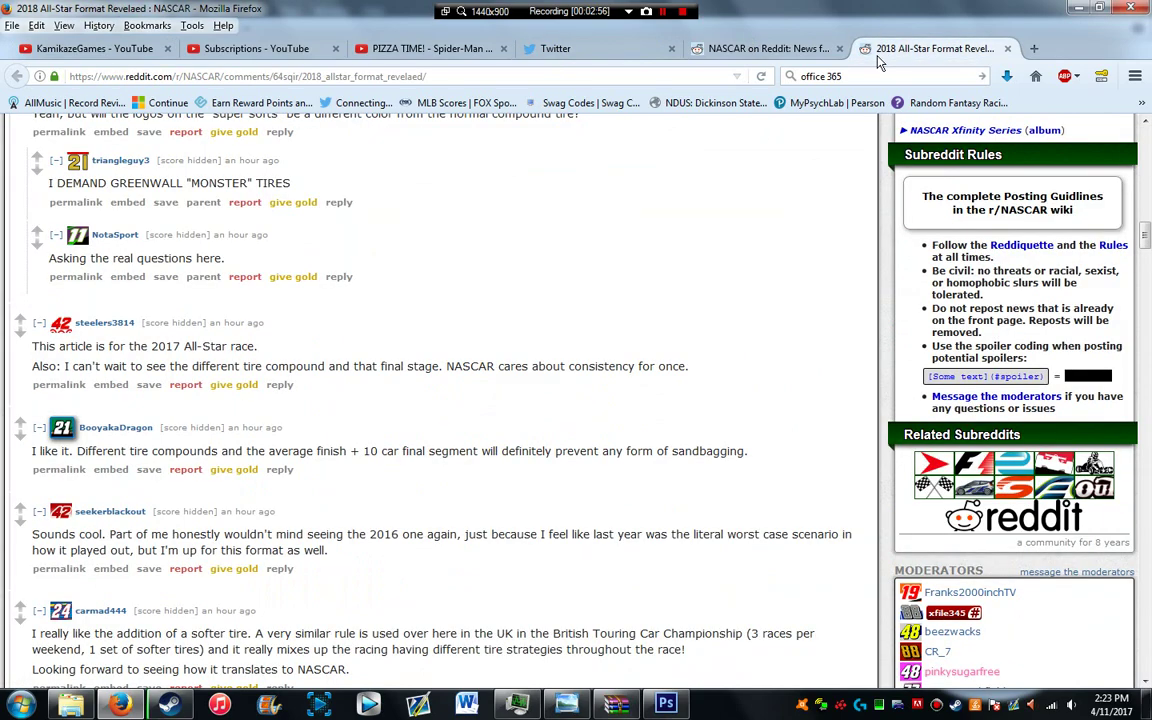
left_click(850, 76)
left_click(822, 112)
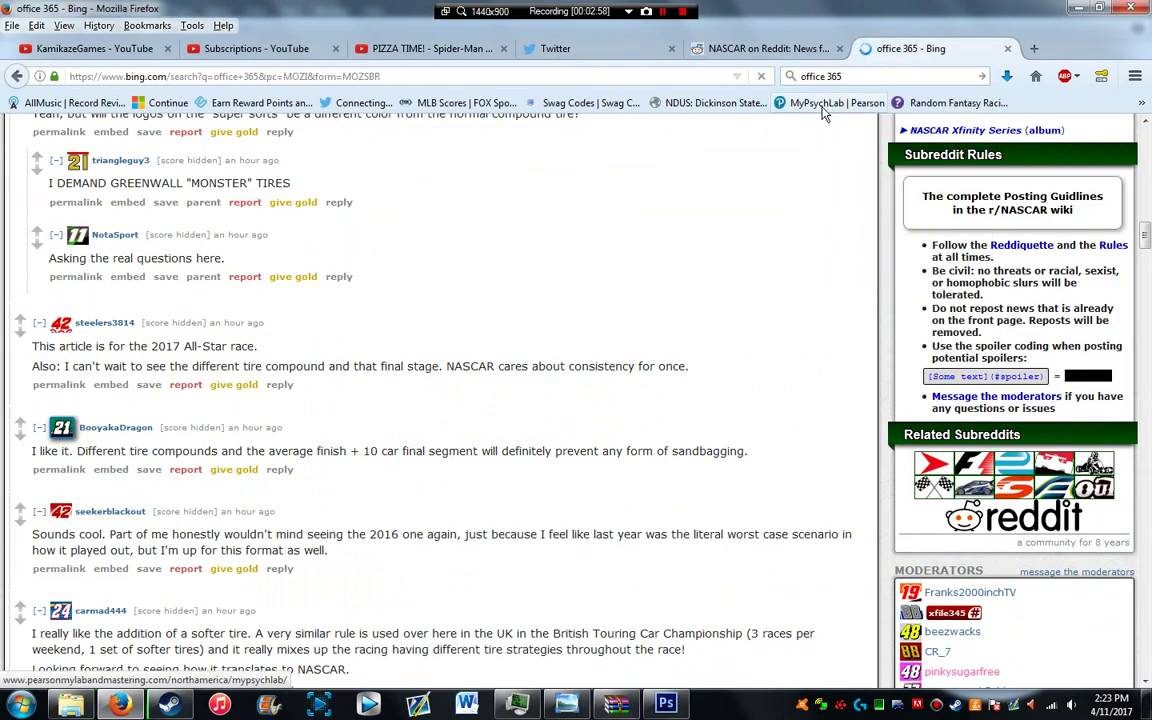
left_click(150, 141)
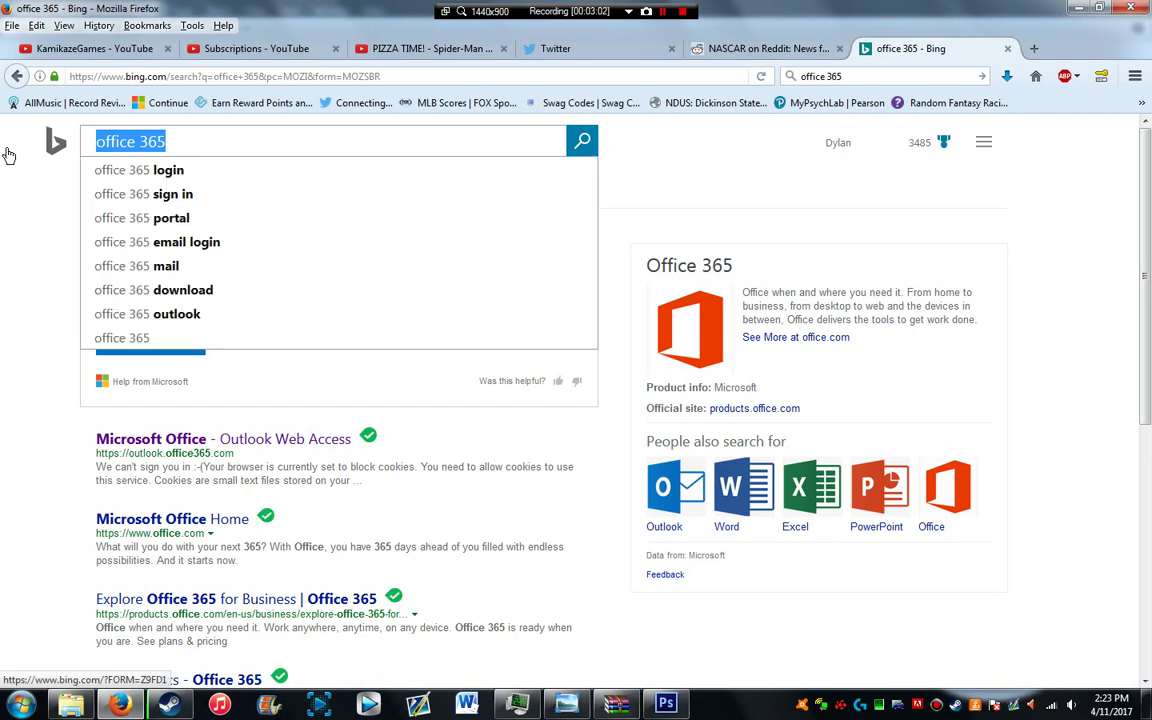
Step: Review the template's layers in Photoshop, then search Bing in Firefox for images of nemechek 87
left_click(665, 704)
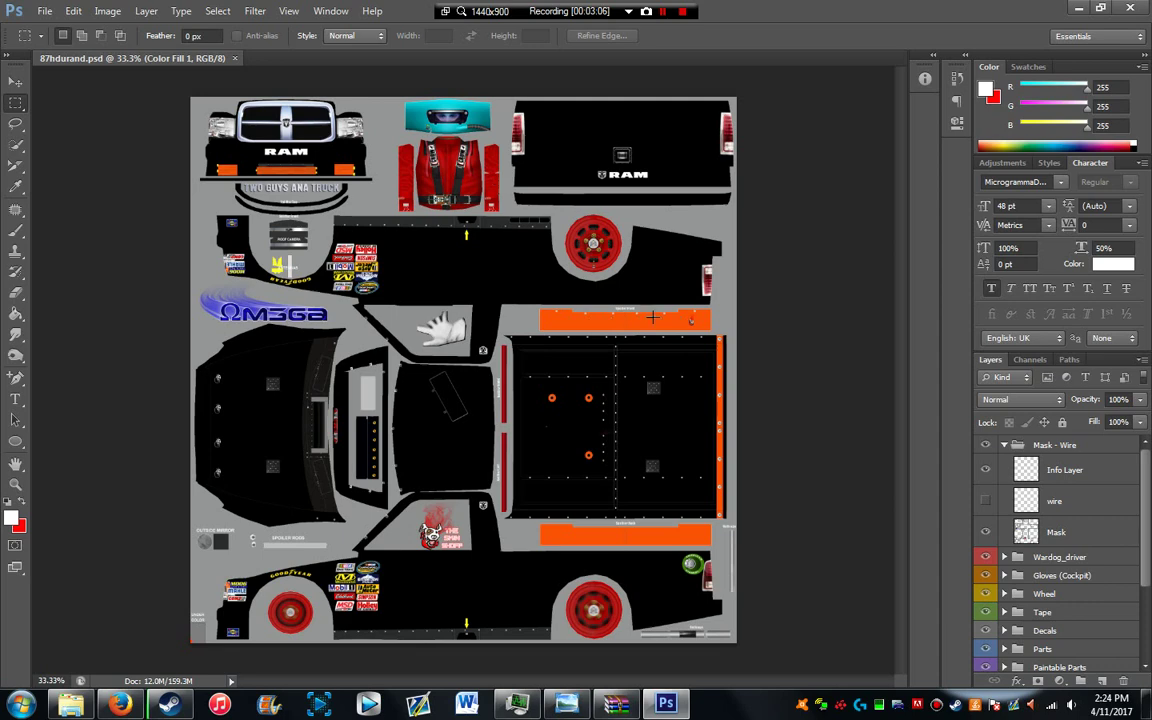
scroll(1066, 640, "down", 3)
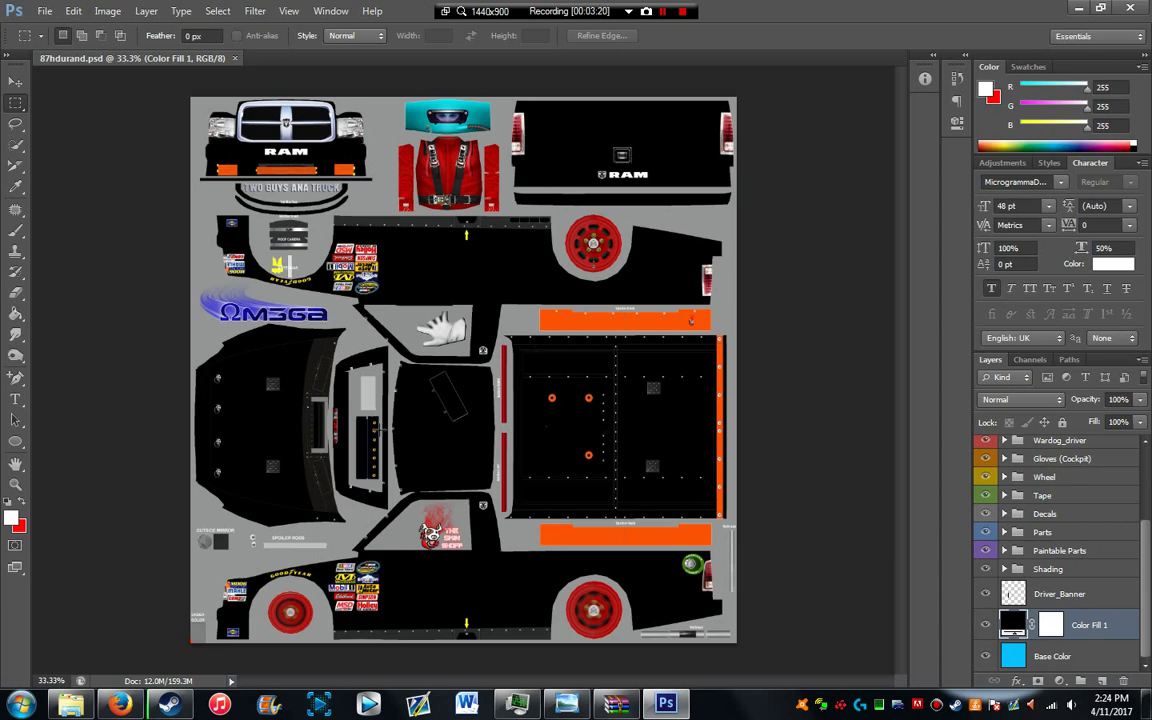
left_click(119, 705)
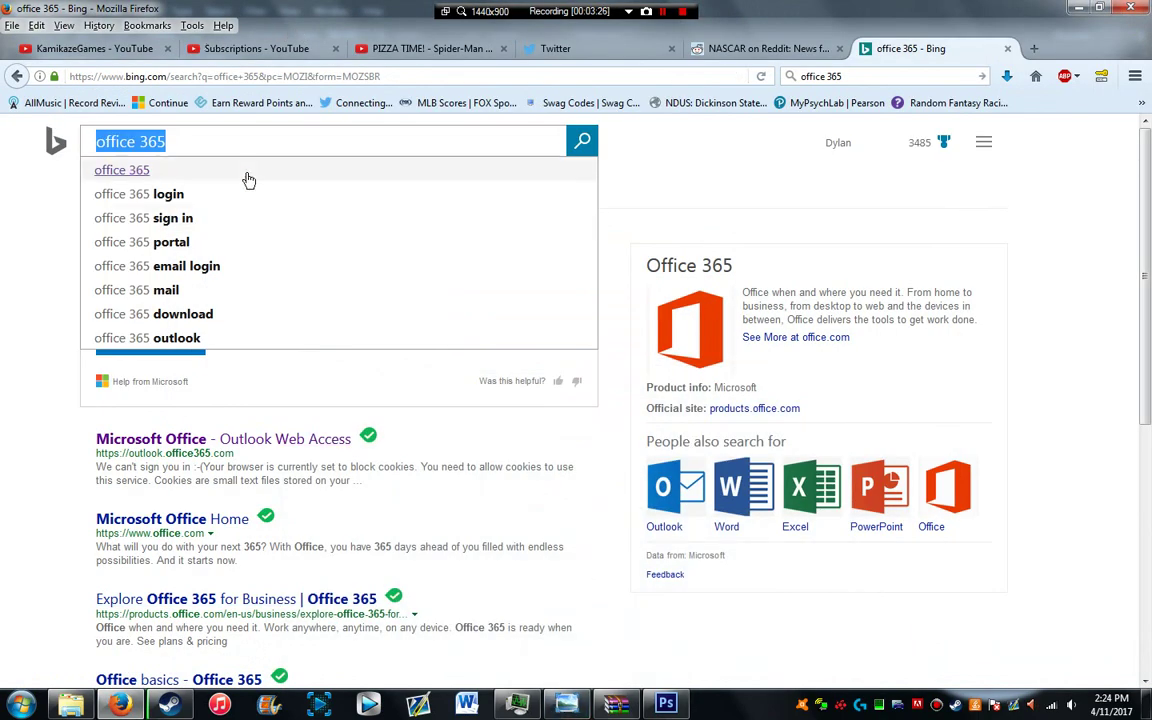
type("nemechek")
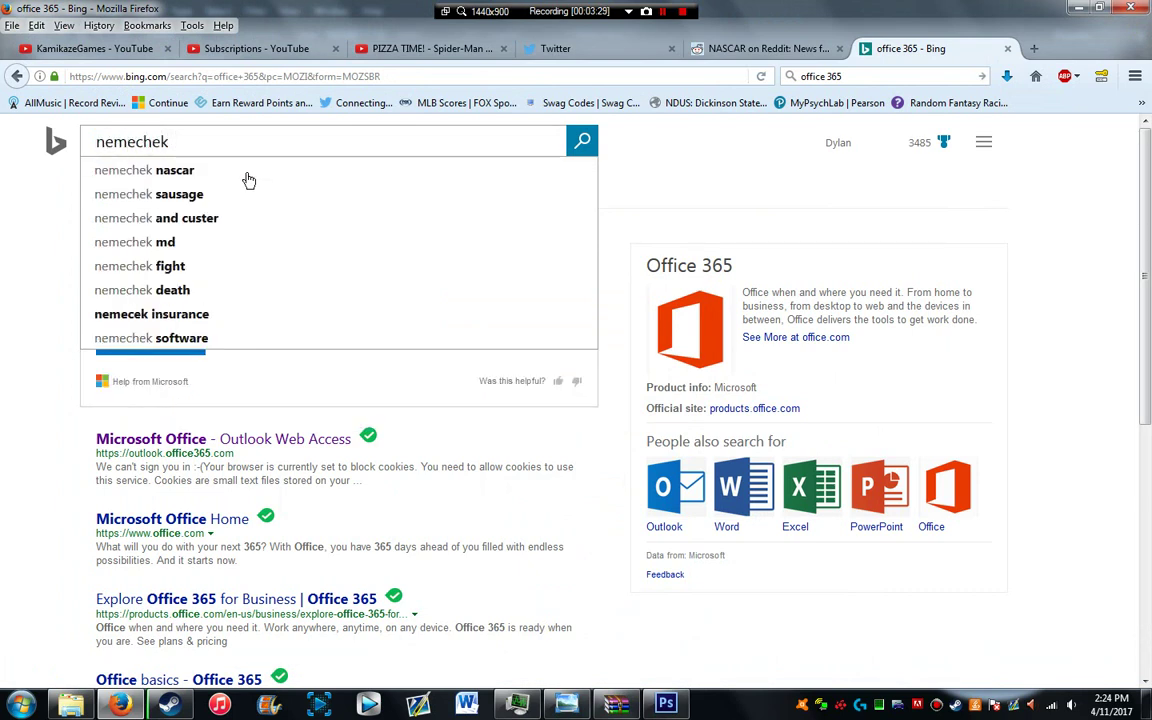
type(" 87")
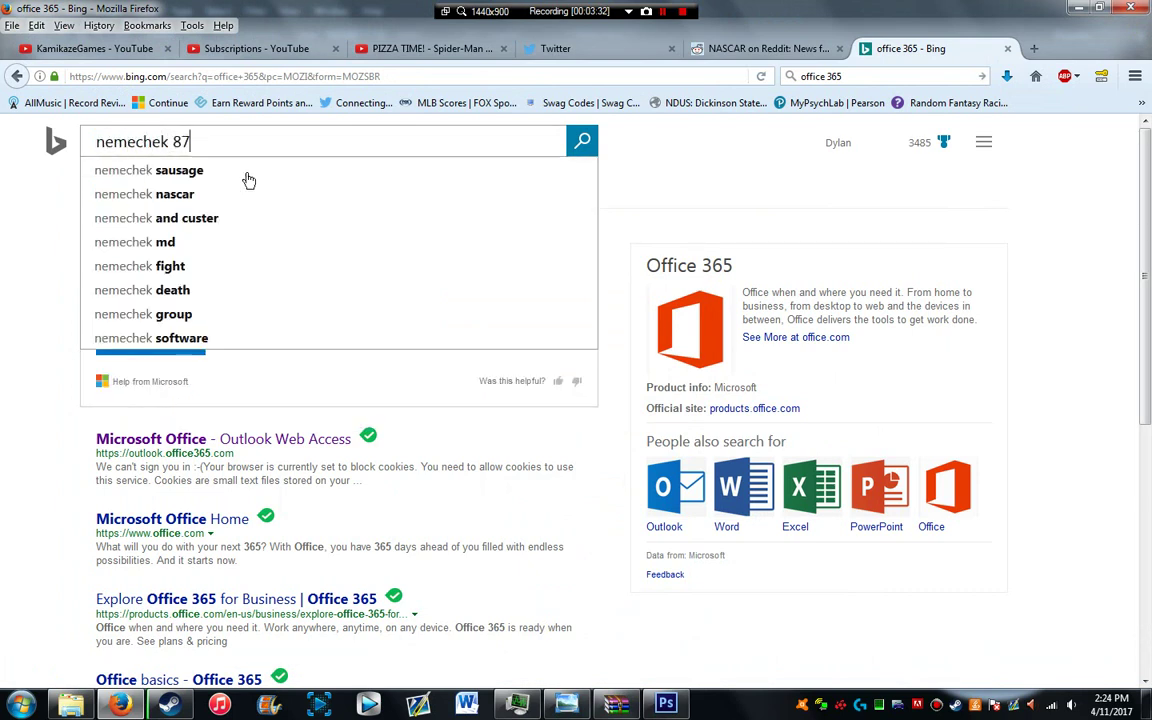
key("Return")
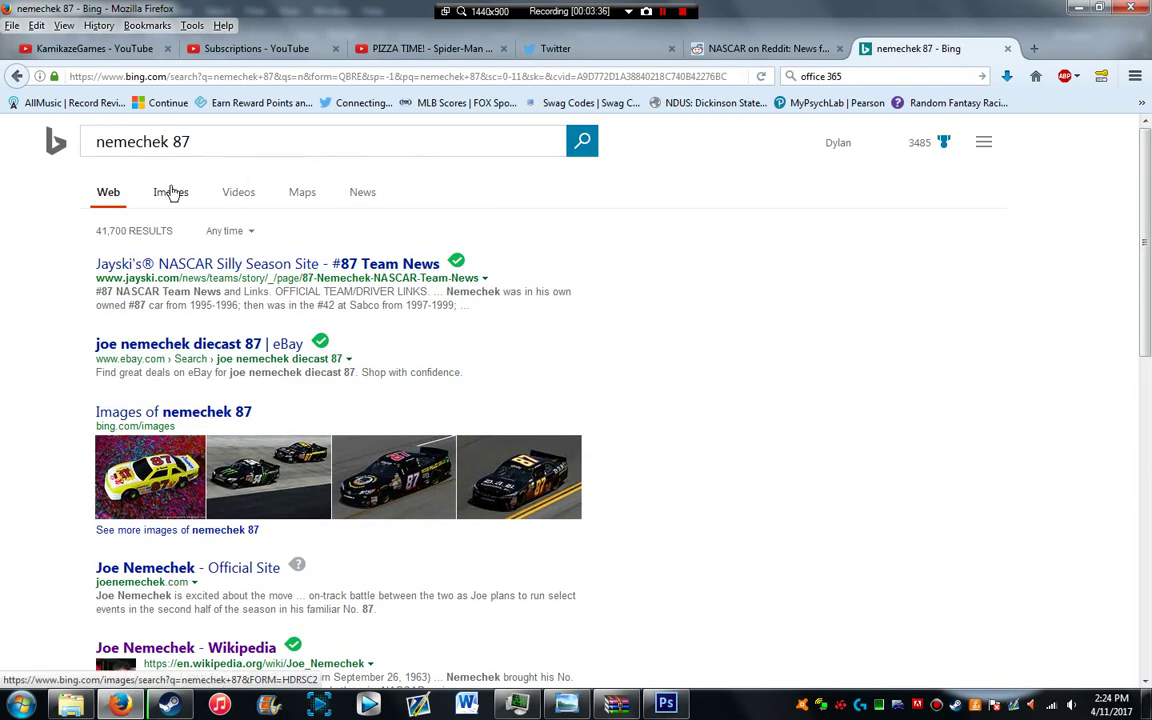
left_click(171, 192)
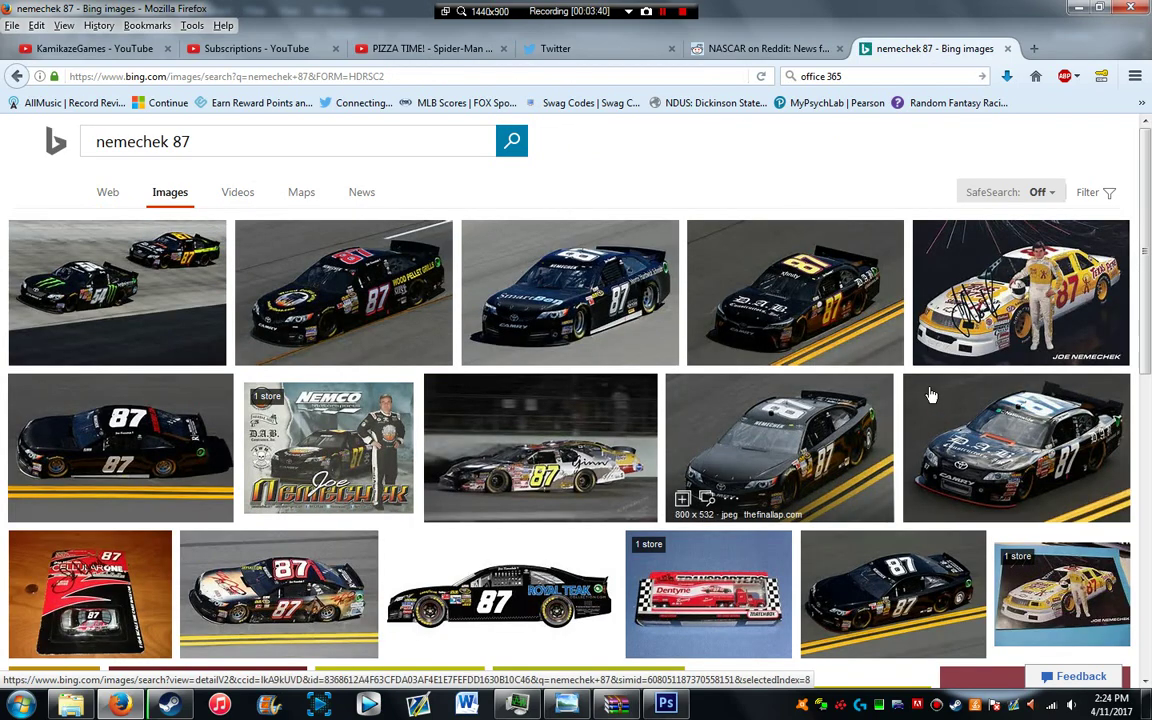
Step: Browse the results for a clear number 87 and copy the picture of the orange Burger King diecast box
scroll(630, 296, "down", 2)
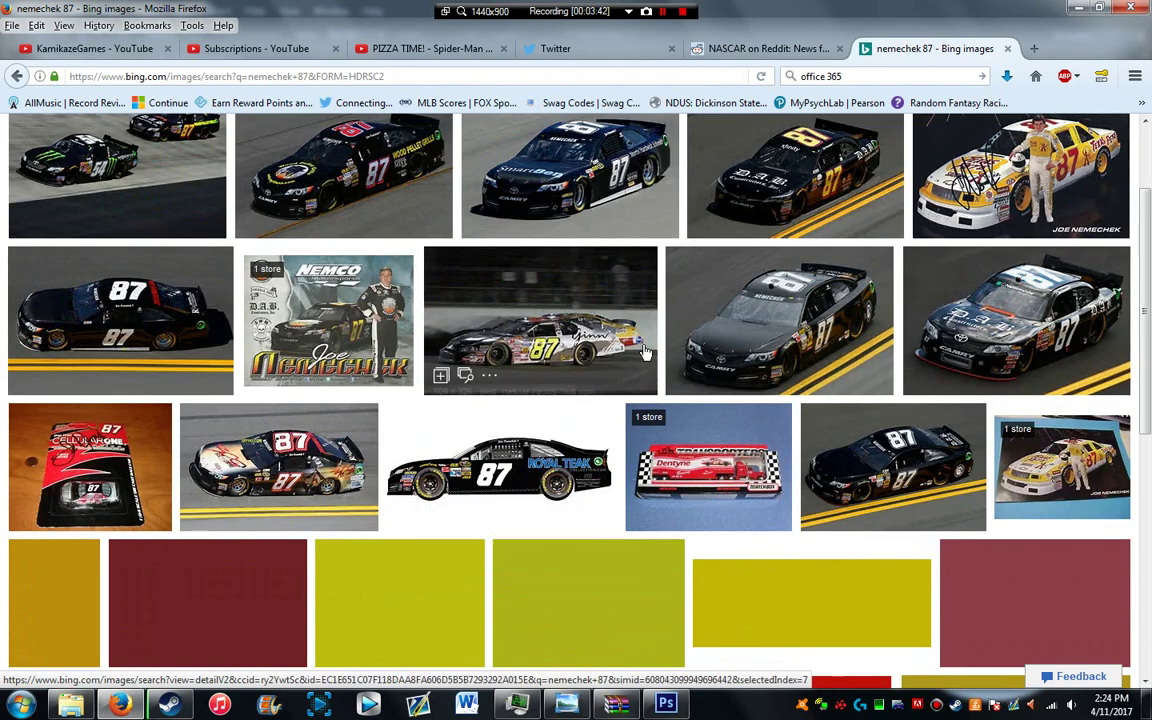
scroll(646, 352, "down", 3)
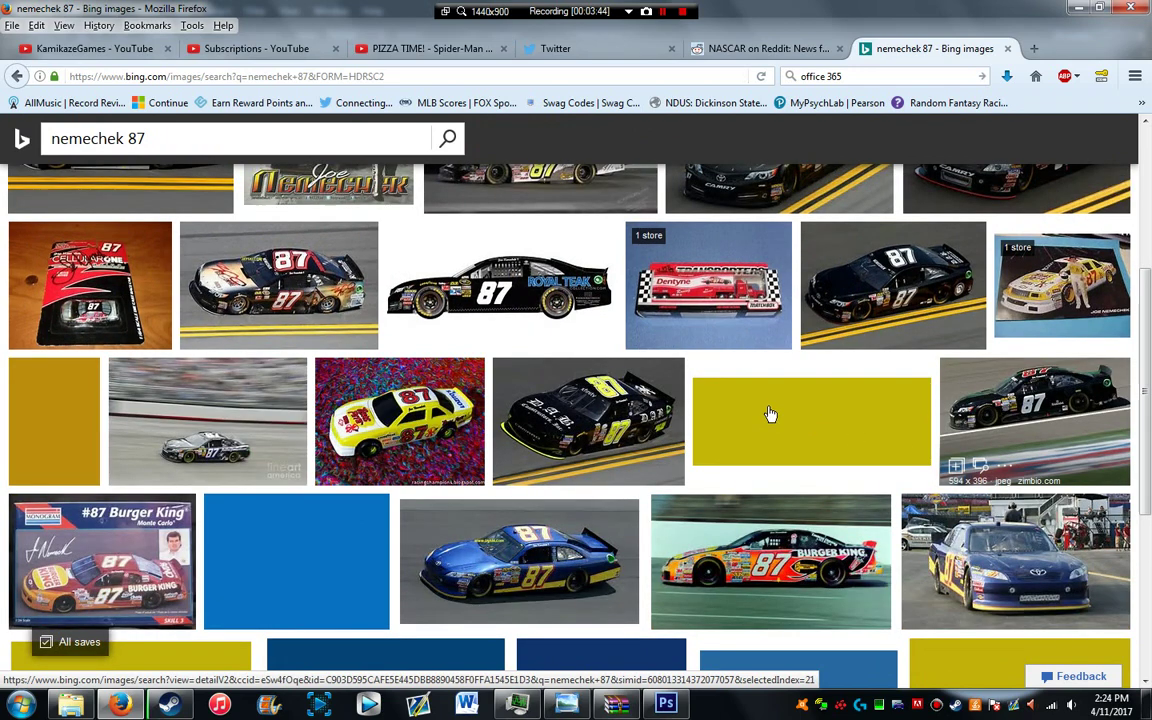
scroll(760, 340, "down", 3)
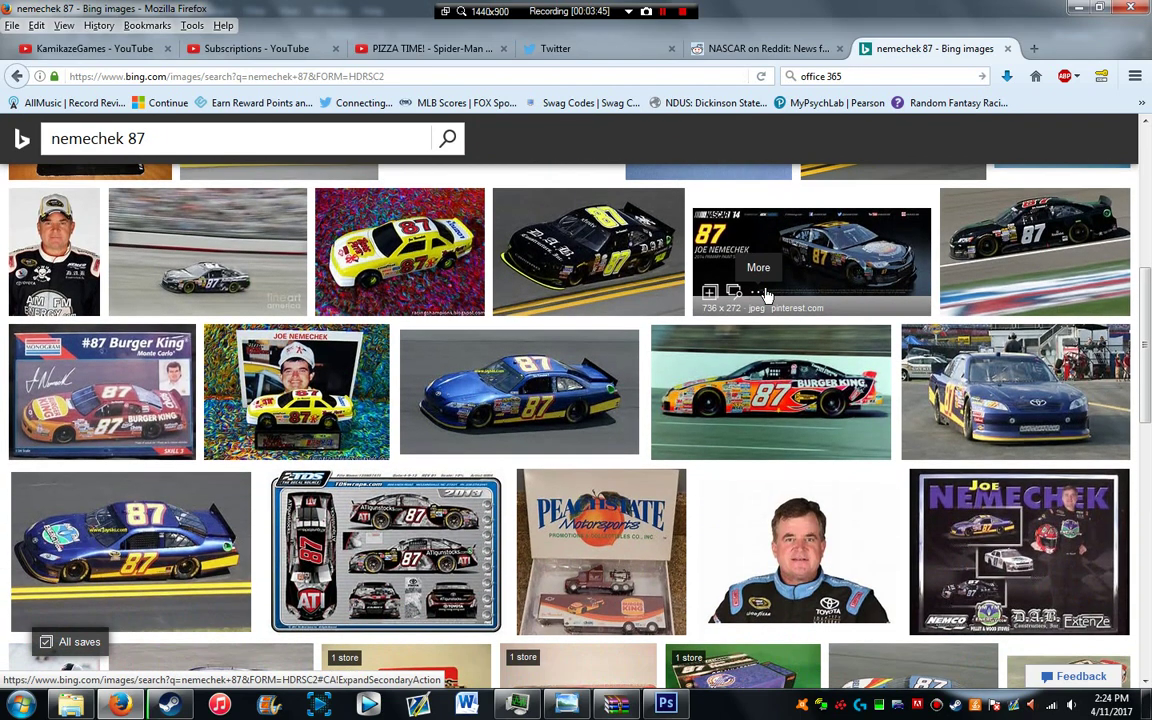
scroll(620, 300, "down", 5)
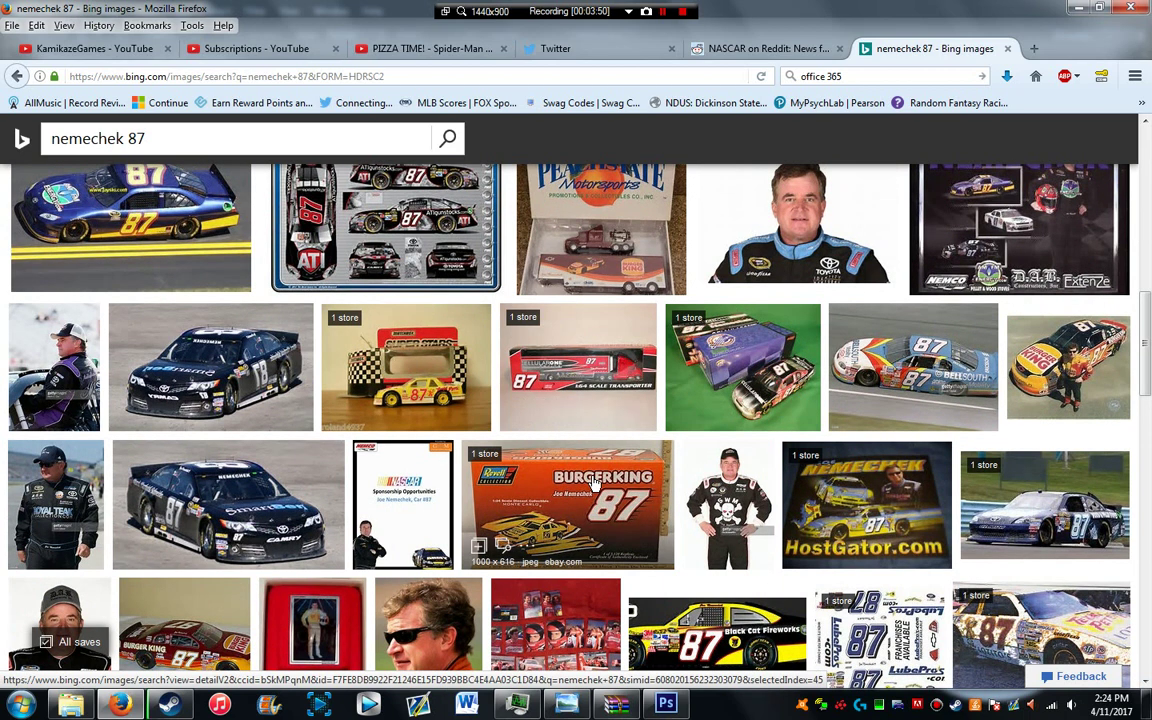
left_click(593, 487)
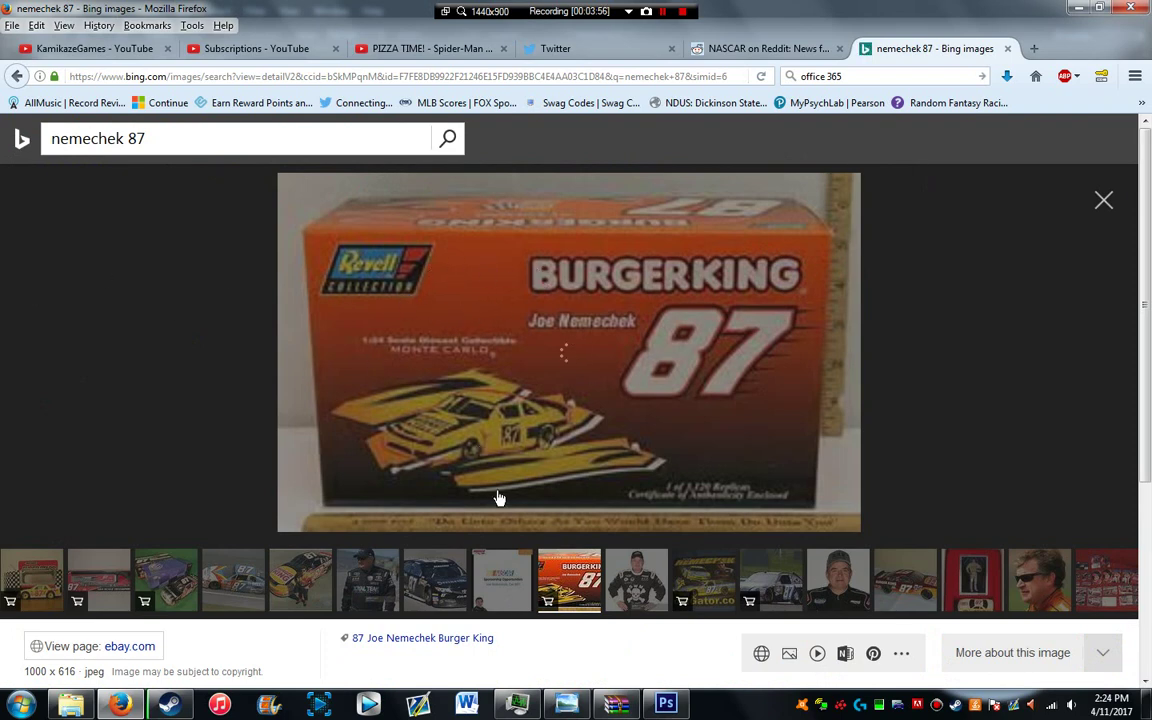
left_click(445, 600)
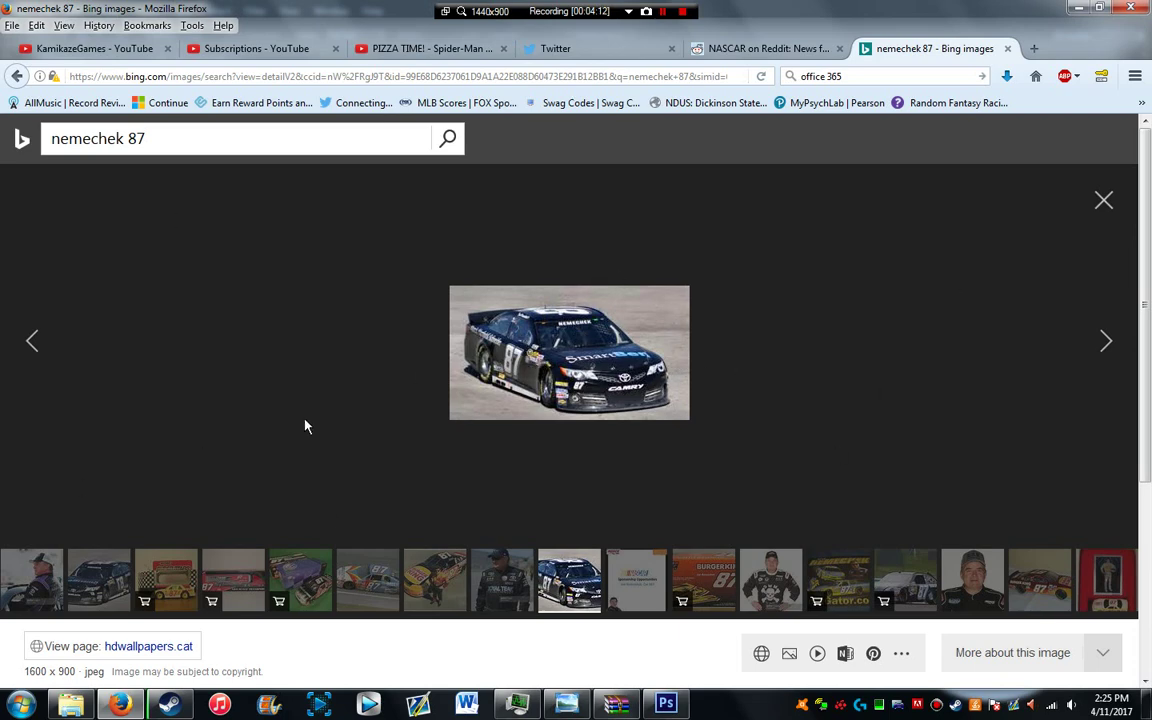
left_click(695, 560)
right_click(569, 295)
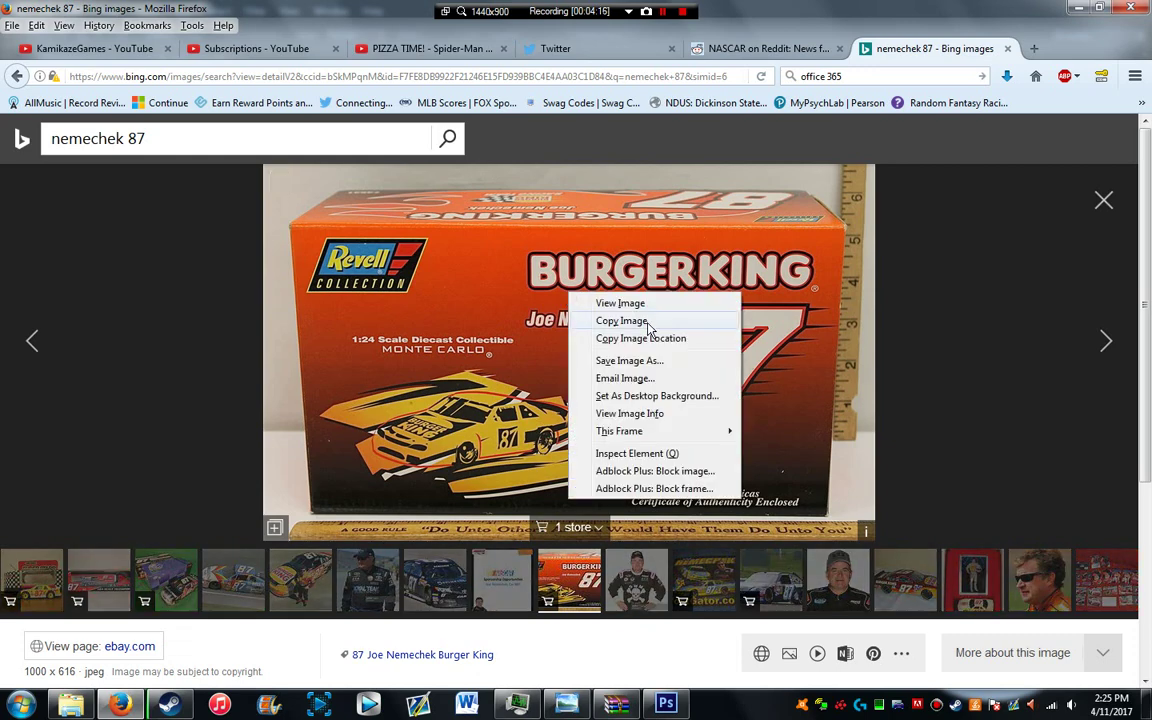
left_click(628, 321)
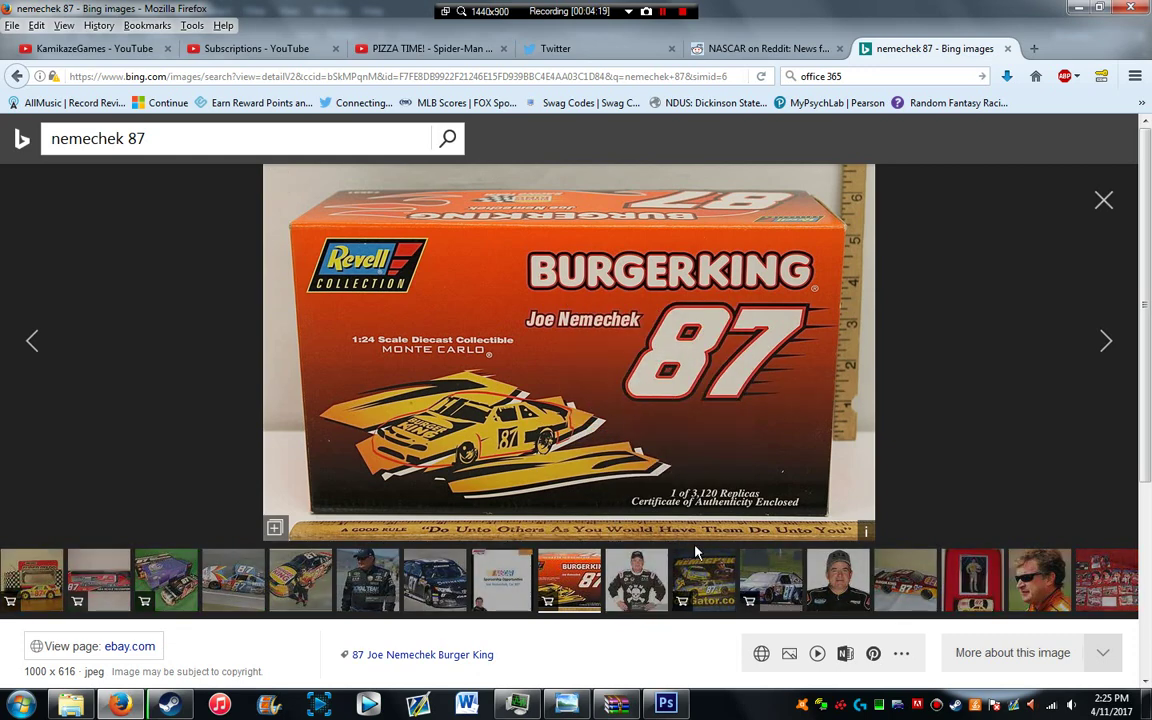
Step: Switch to Photoshop, create a 1000 x 616 pixel document from the Clipboard preset and paste the copied picture
left_click(665, 703)
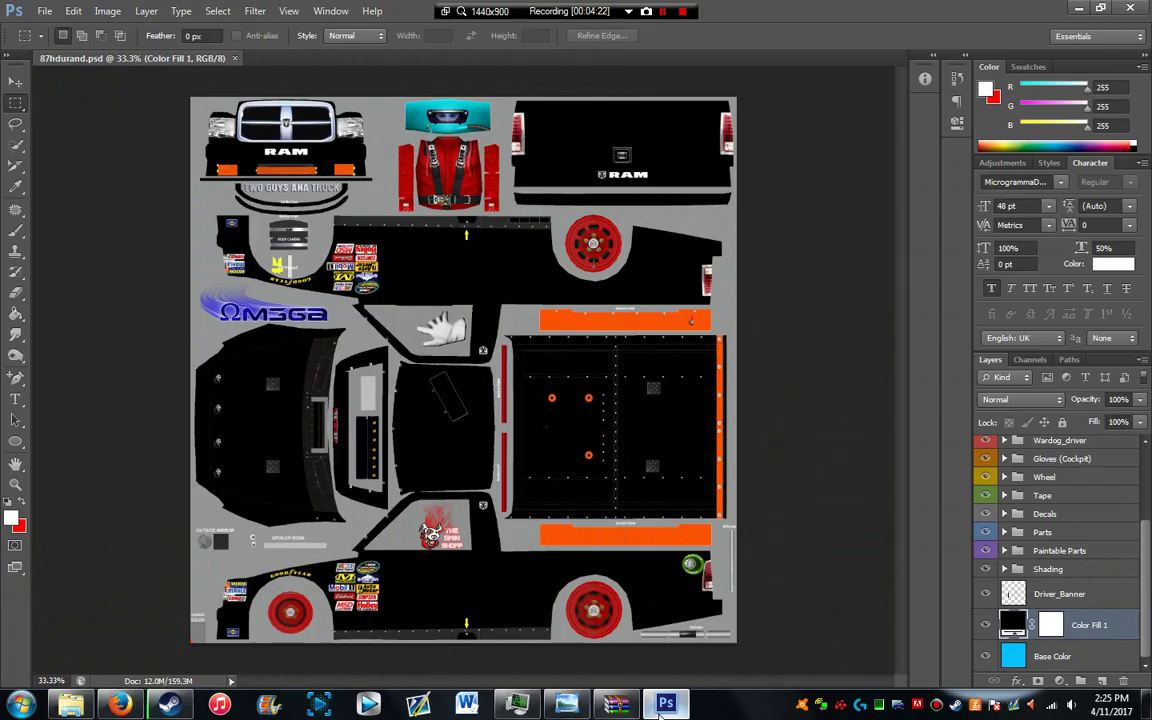
left_click(45, 11)
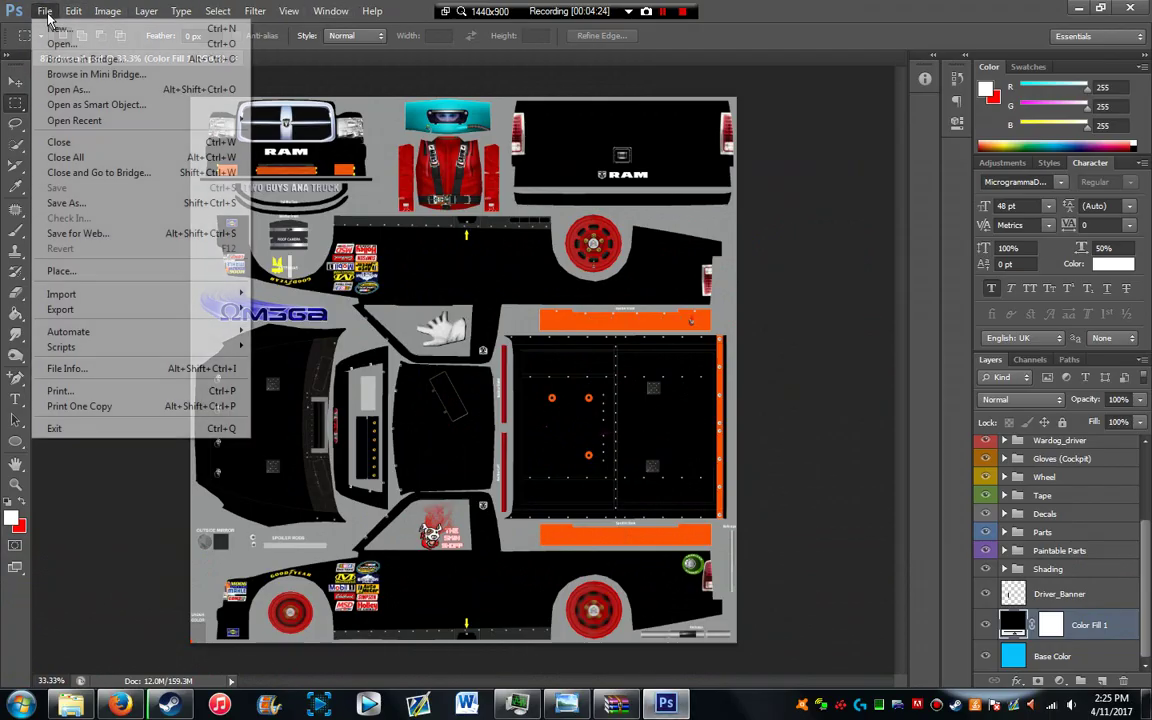
left_click(50, 24)
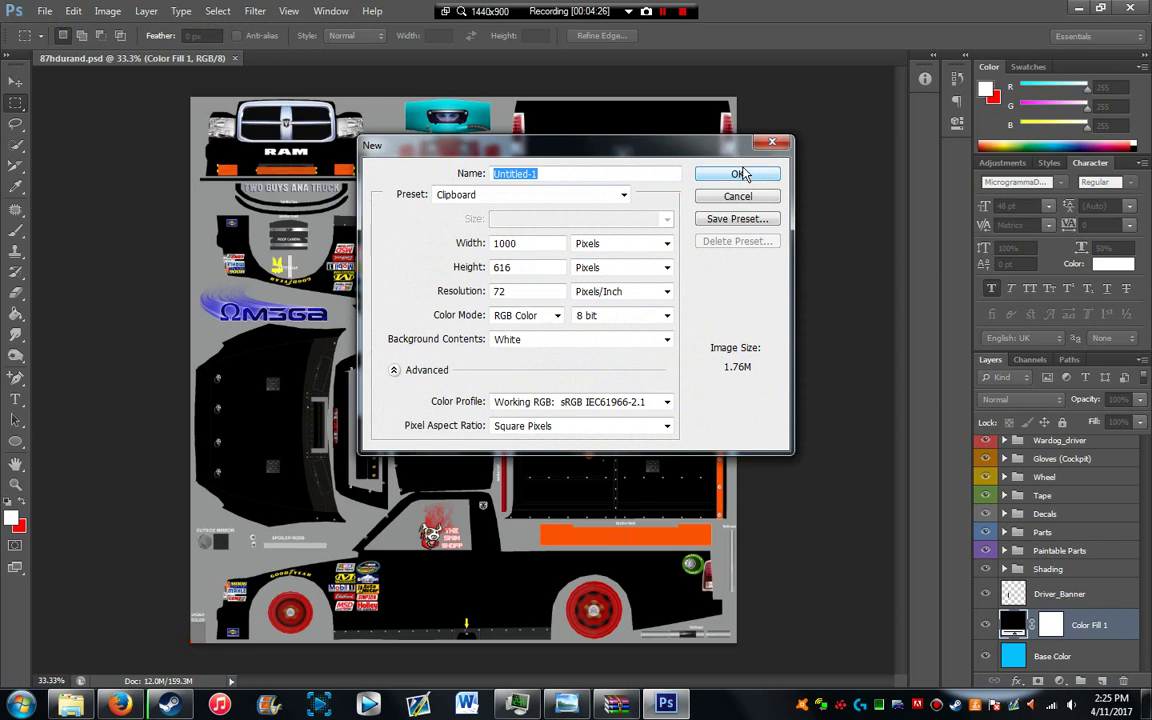
left_click(733, 172)
key("ctrl+v")
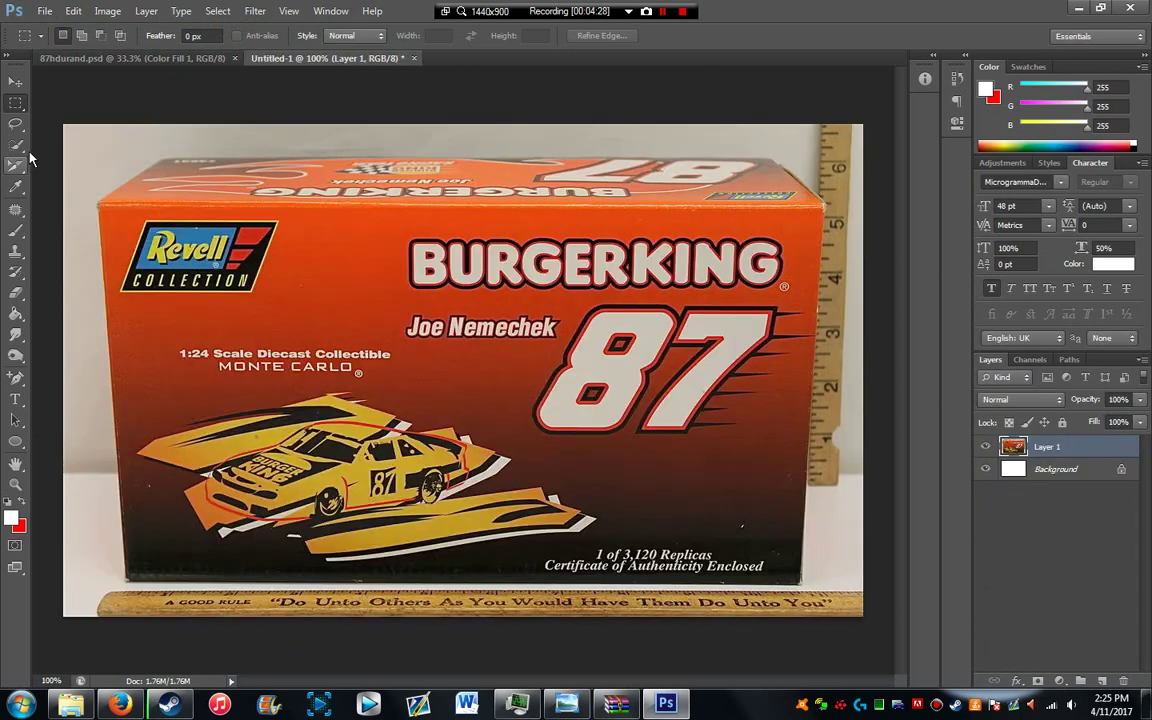
left_click(45, 11)
left_click(48, 24)
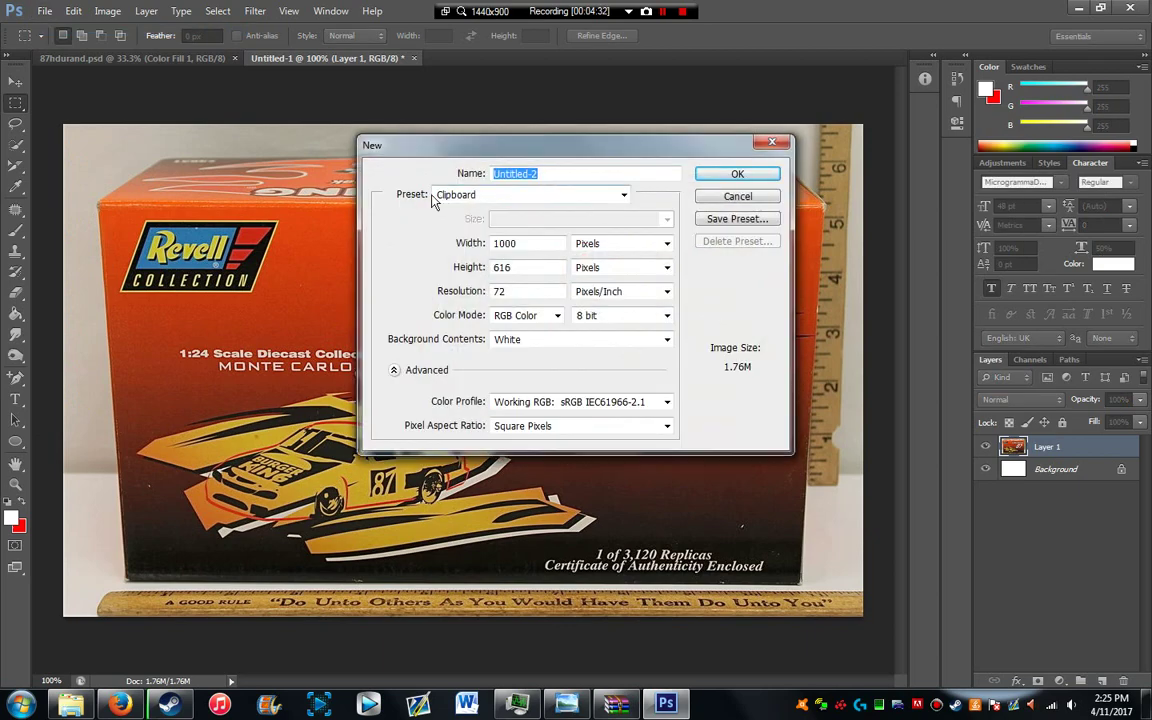
left_click(716, 197)
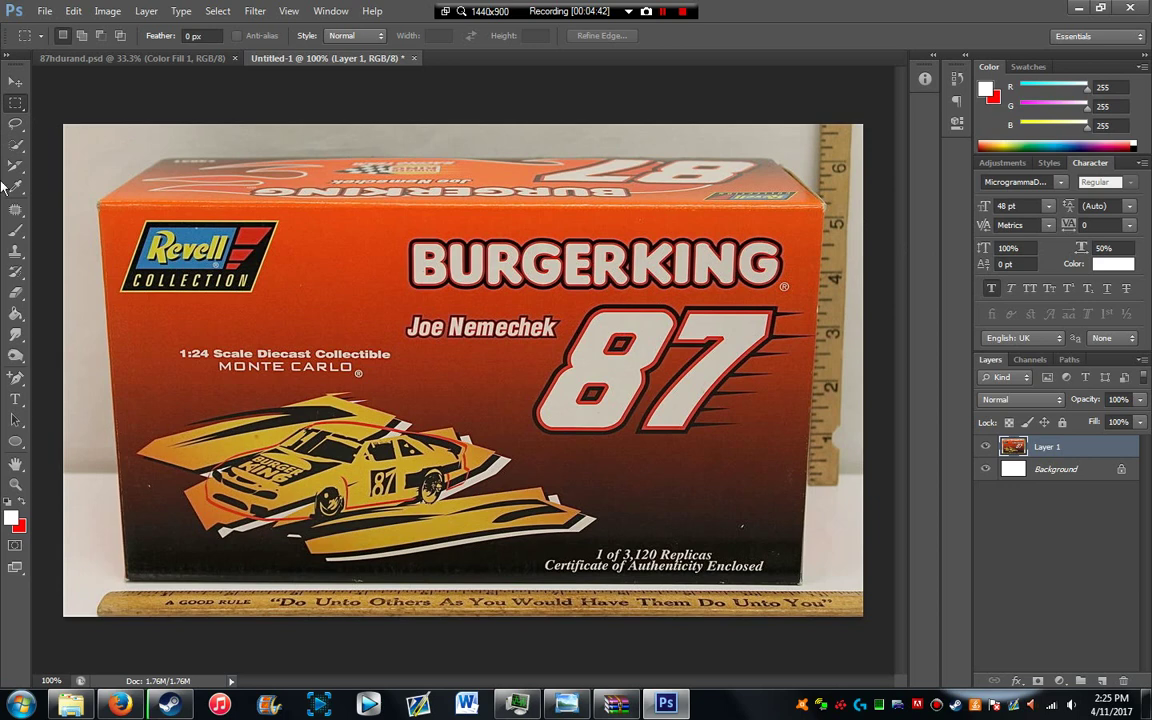
Step: Select the white fill of the large 87 on the box front with the Quick Selection tool
left_click(16, 145)
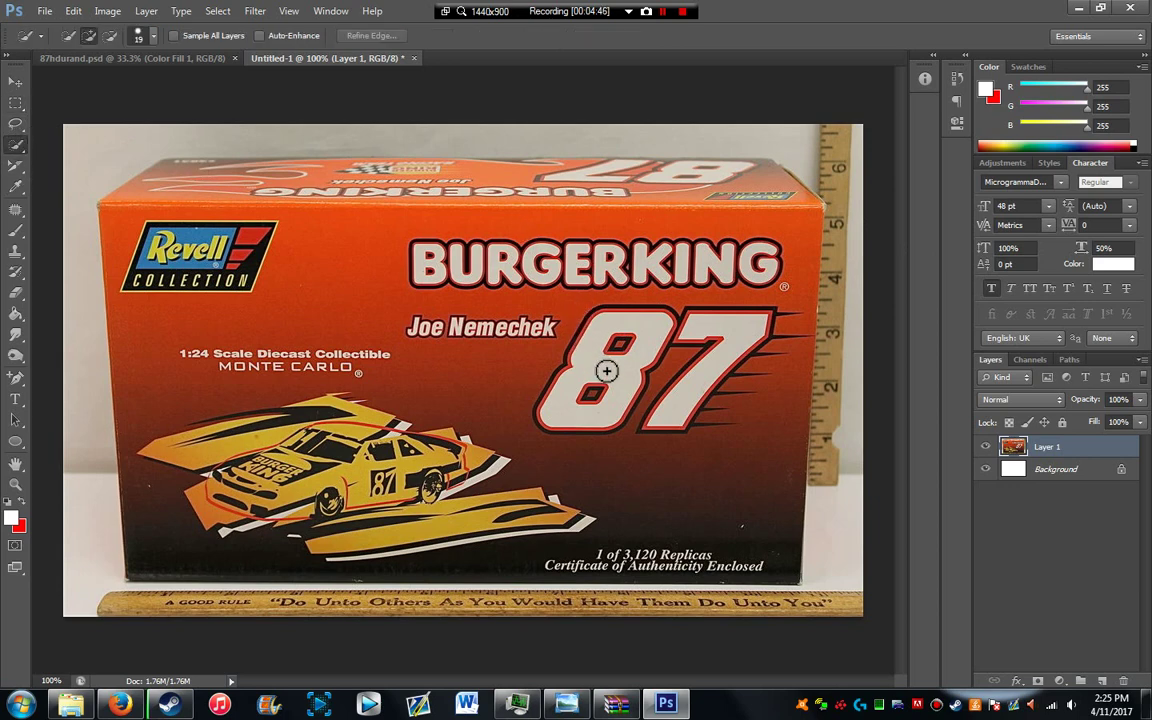
mouse_move(610, 371)
left_mouse_down()
mouse_move(648, 381)
mouse_move(738, 357)
left_mouse_up()
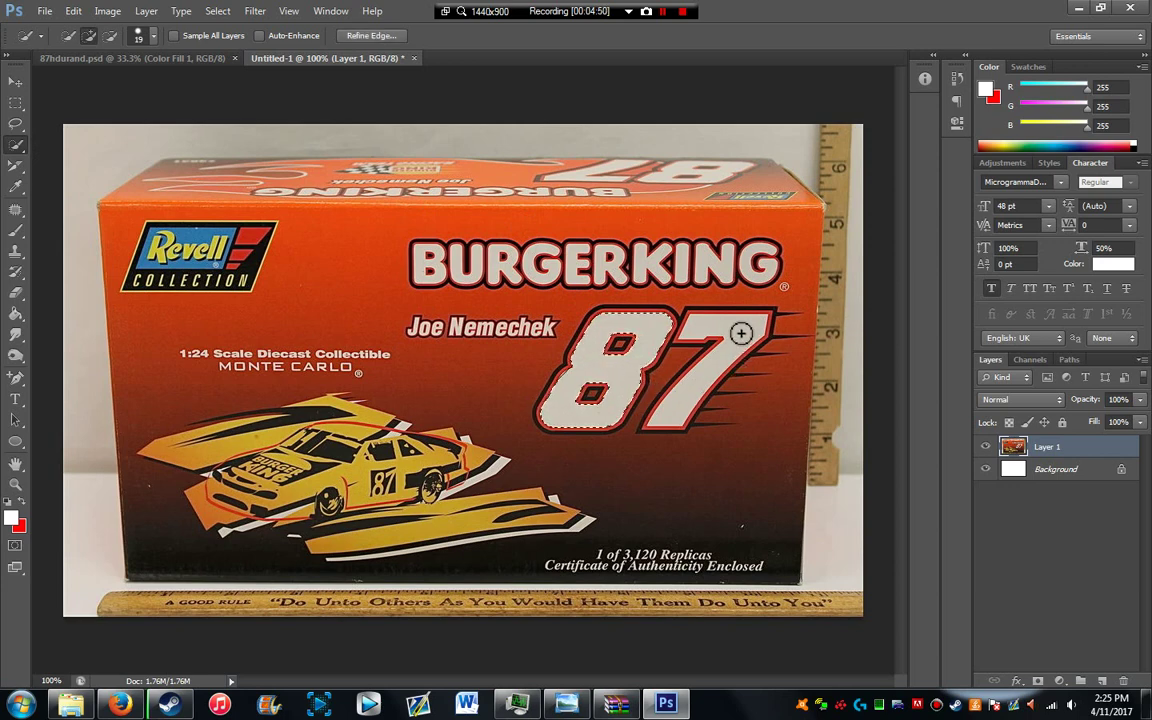
left_click(741, 332)
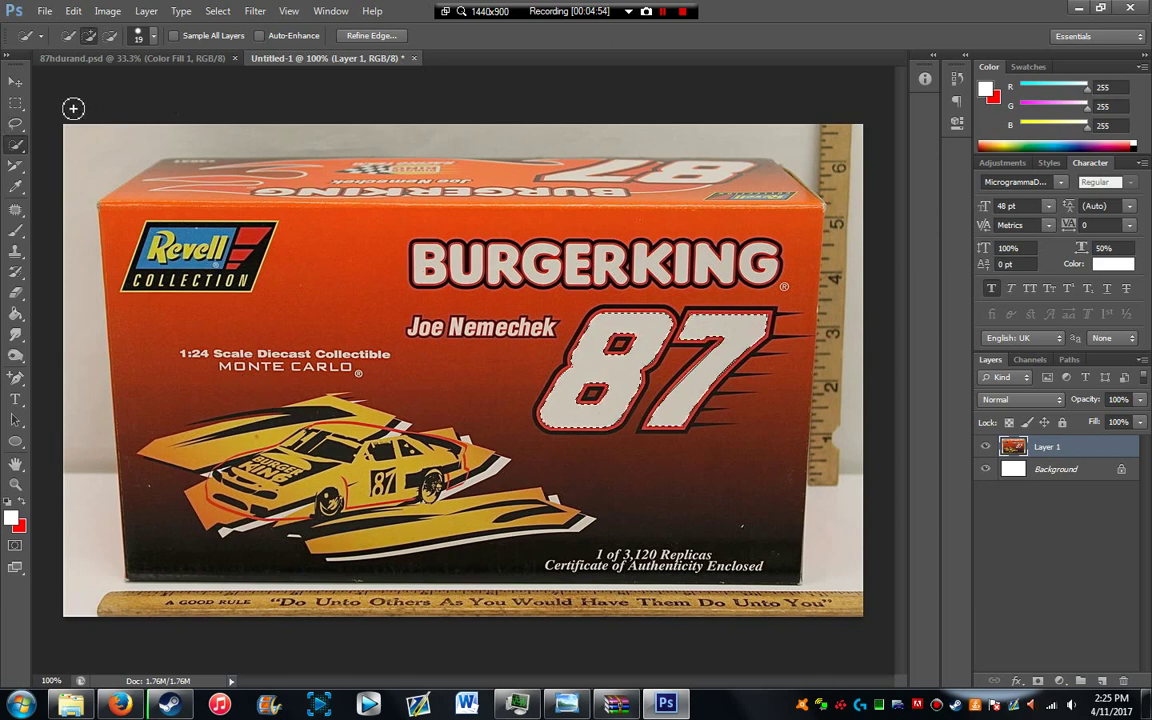
Step: Move the selected 87 into 87hdurand.psd, place it on the truck's roof and enlarge it to nearly the roof's length
left_click(15, 83)
left_click_drag(606, 370, 442, 424)
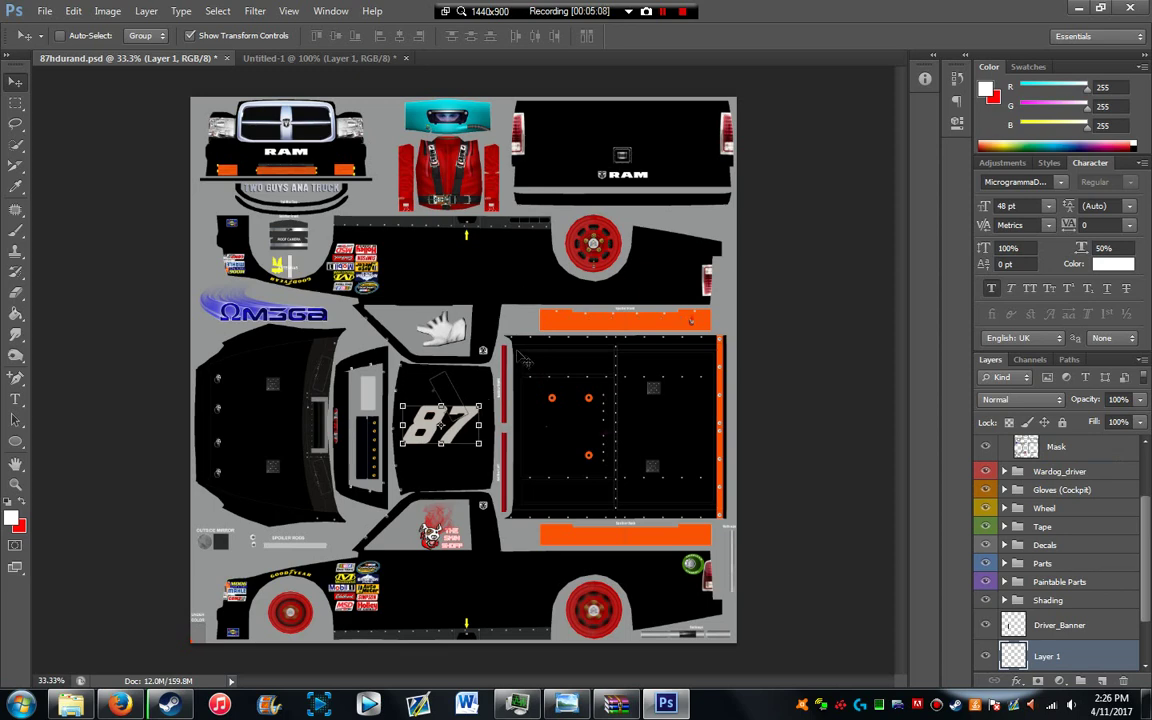
left_click_drag(478, 442, 492, 451)
key("Return")
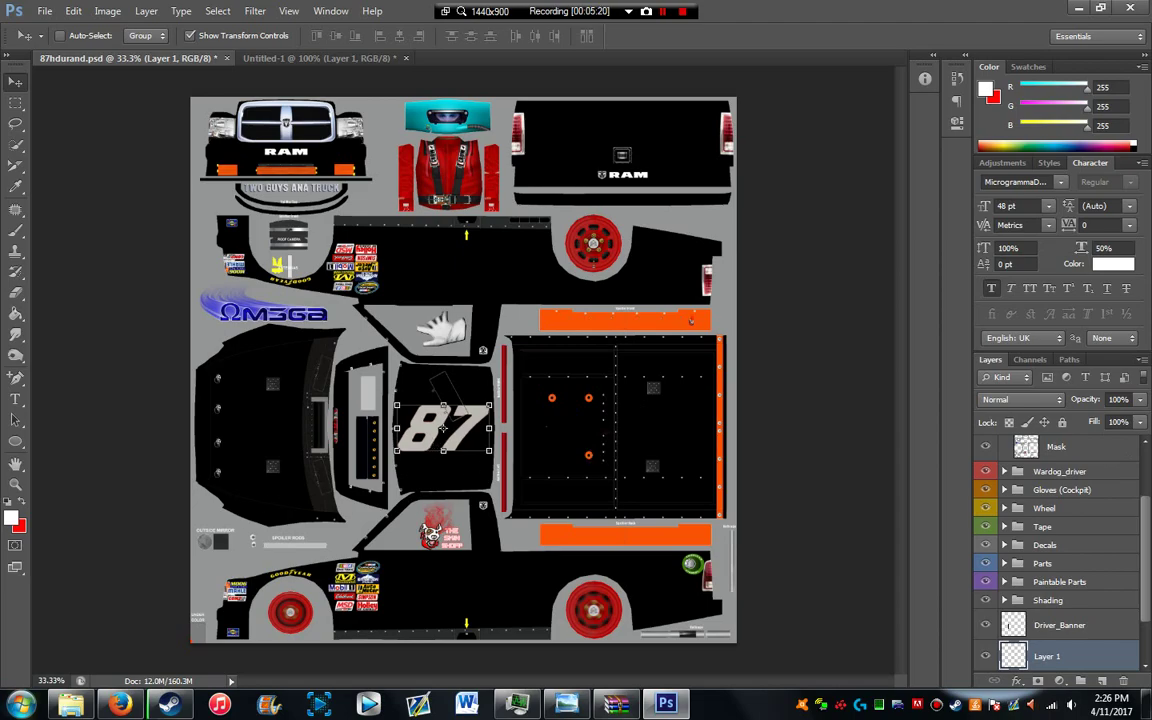
Step: Switch to the image search in Firefox and check the sponsor request in ttts8.png
left_click(119, 705)
left_click(100, 138)
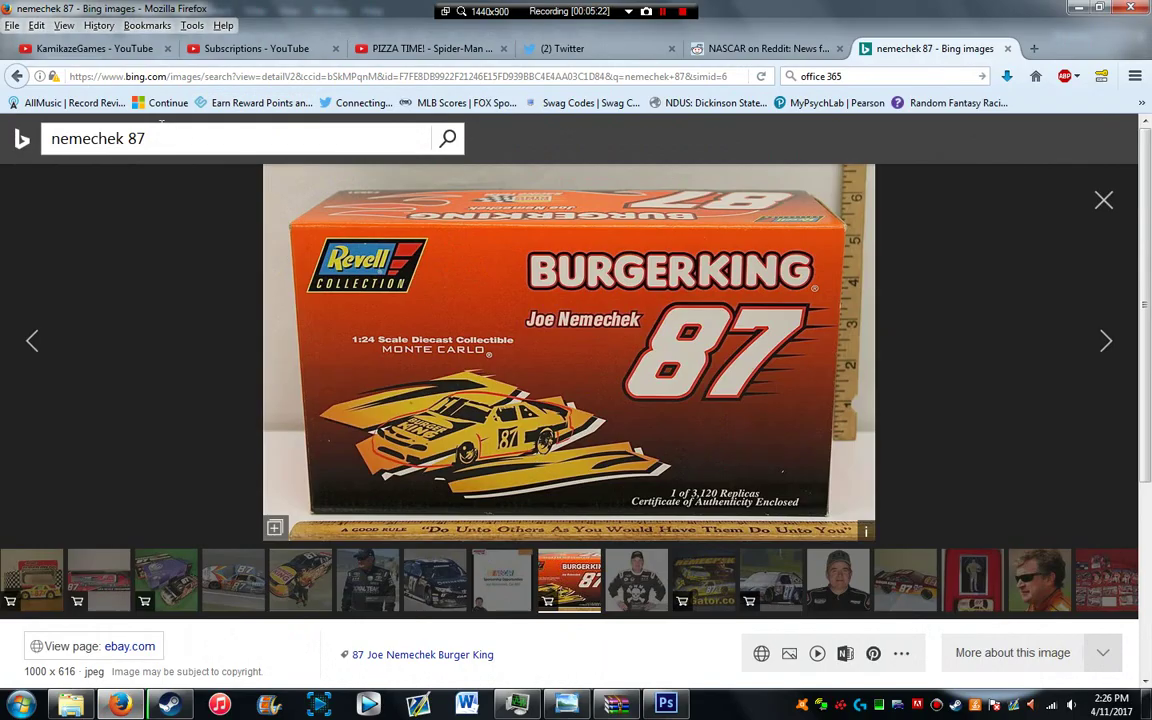
key("ctrl+a")
left_click(588, 712)
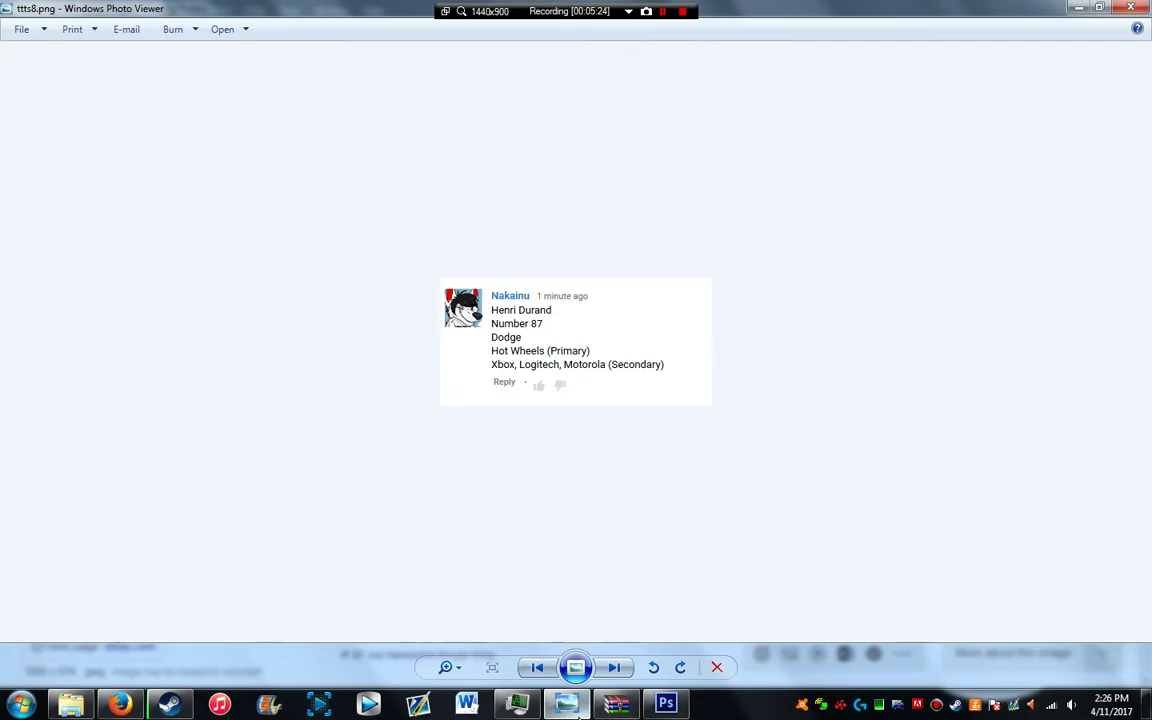
left_click(567, 710)
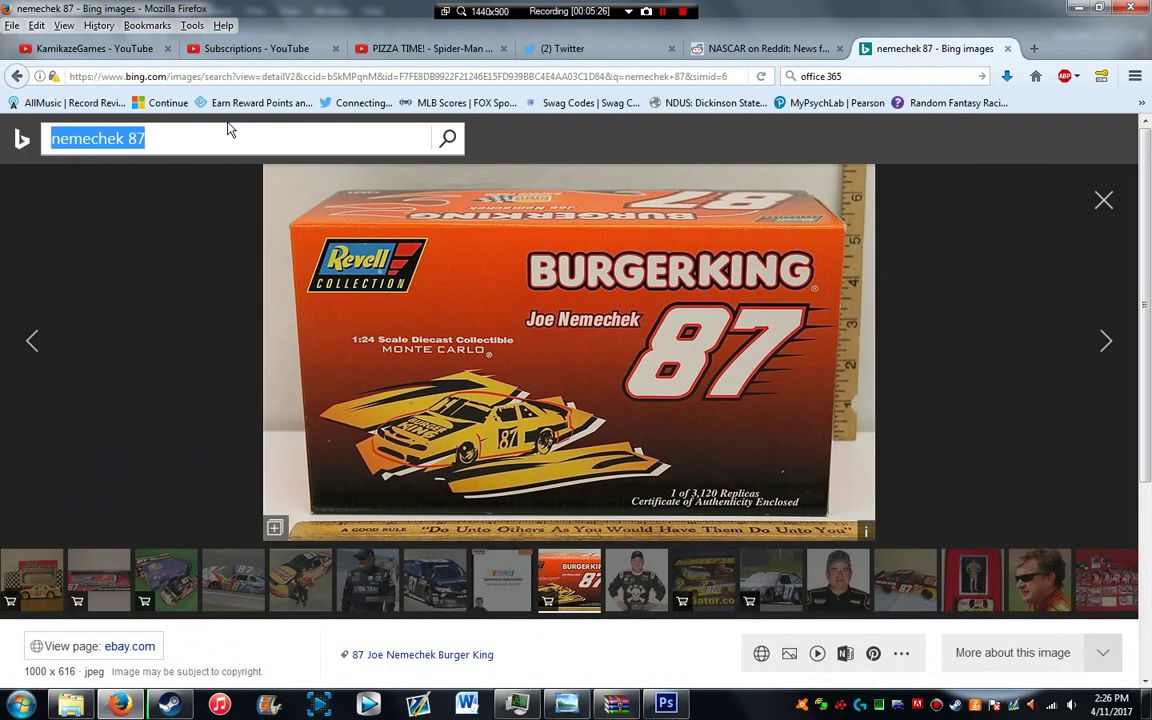
Step: Run an image search for "kyle petty hot wheels"
type("ho")
key("BackSpace")
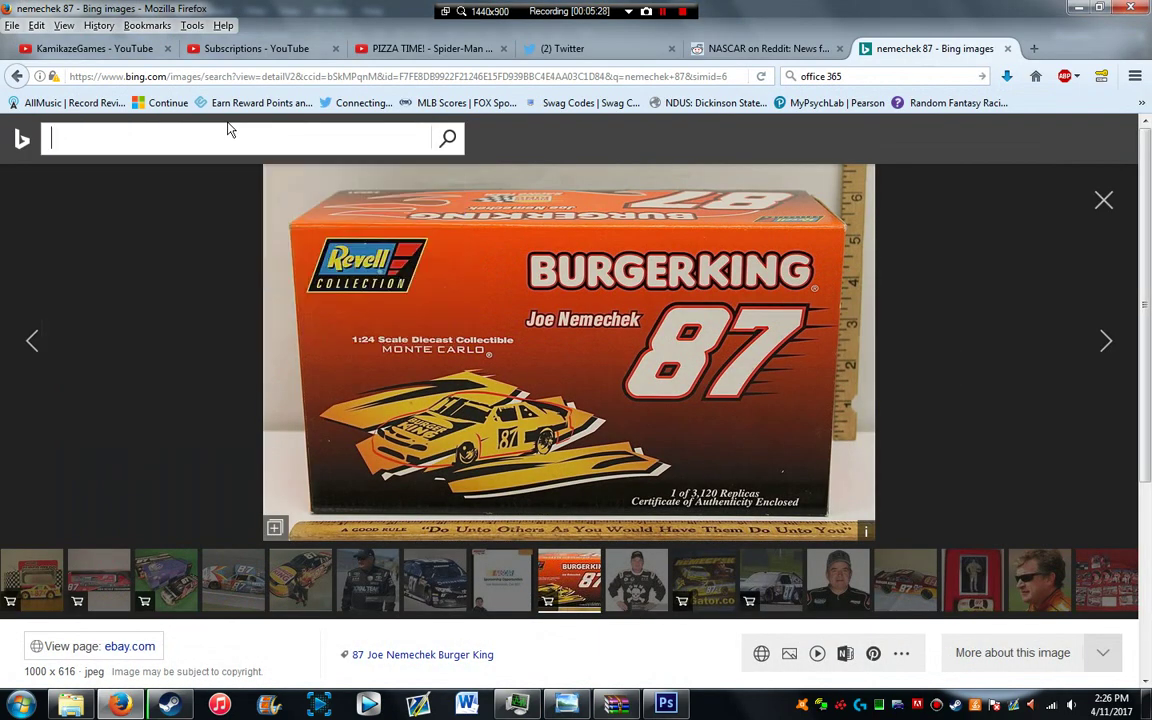
type("k")
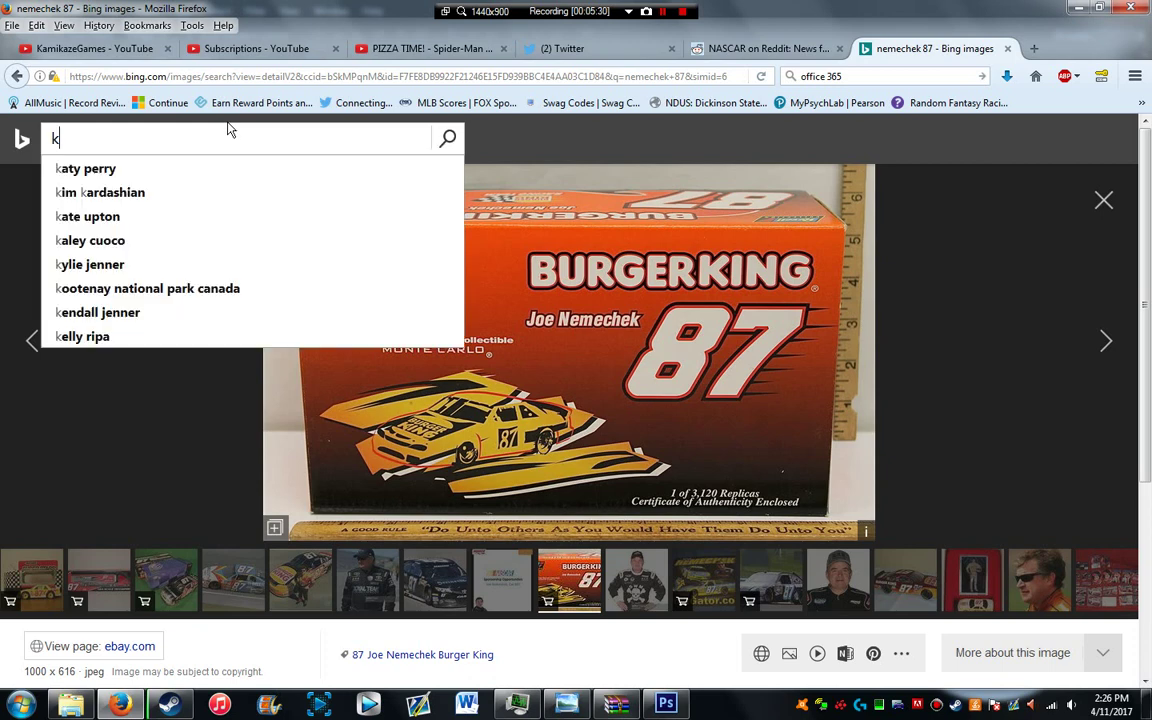
type("yle pettyt")
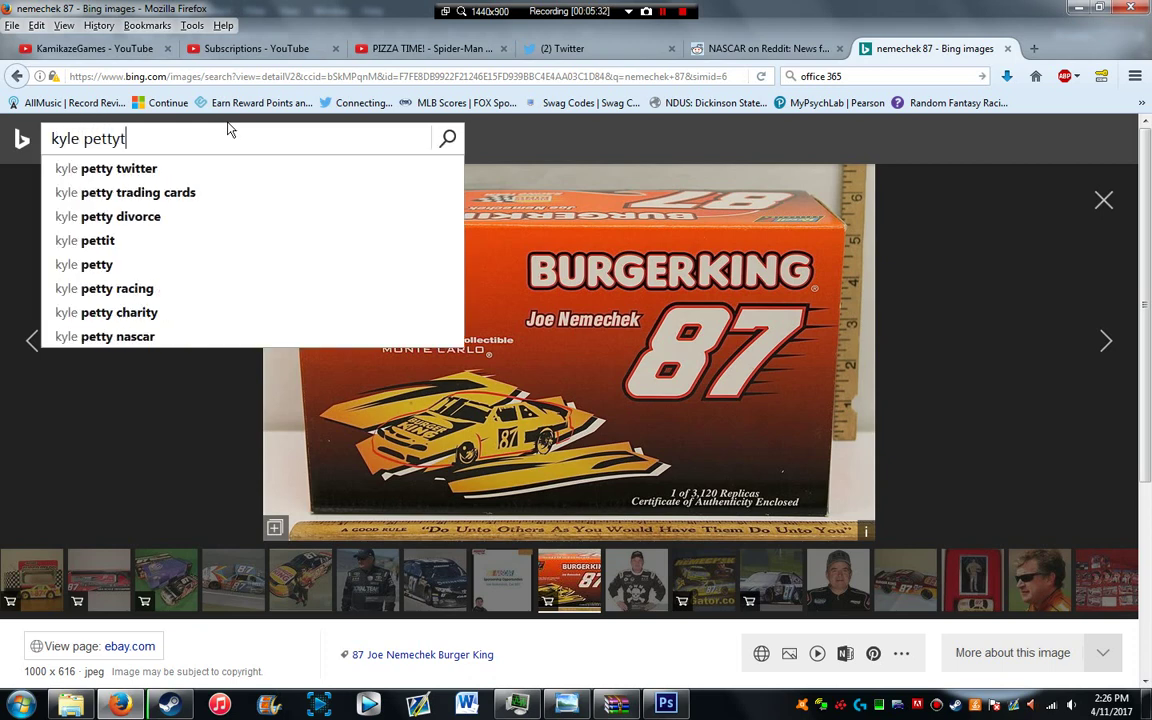
type(" gi")
key("BackSpace")
key("BackSpace")
type("ho")
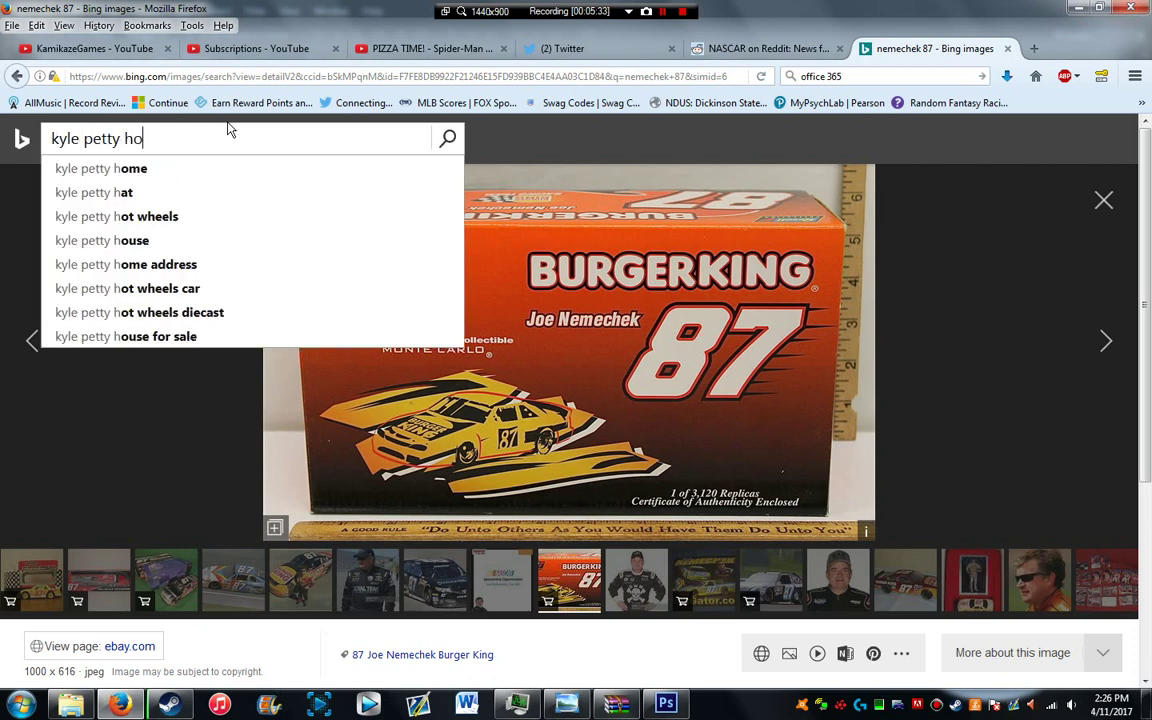
type("t we")
key("BackSpace")
key("BackSpace")
type("w")
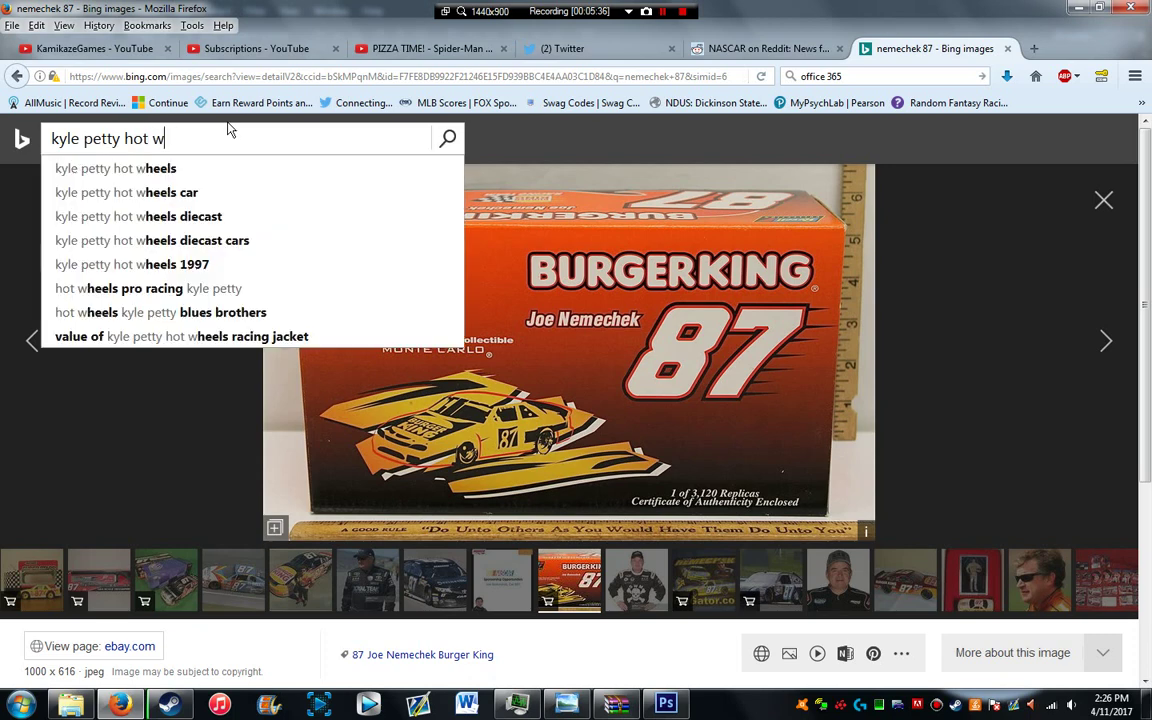
type("heels")
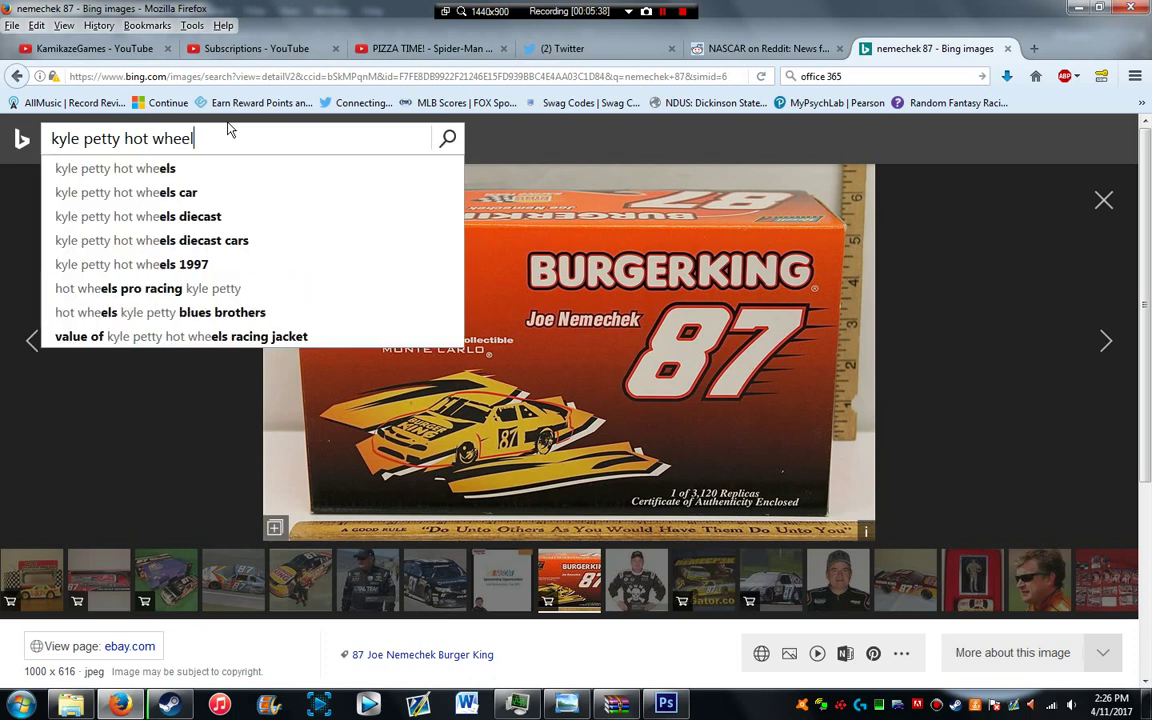
key("Return")
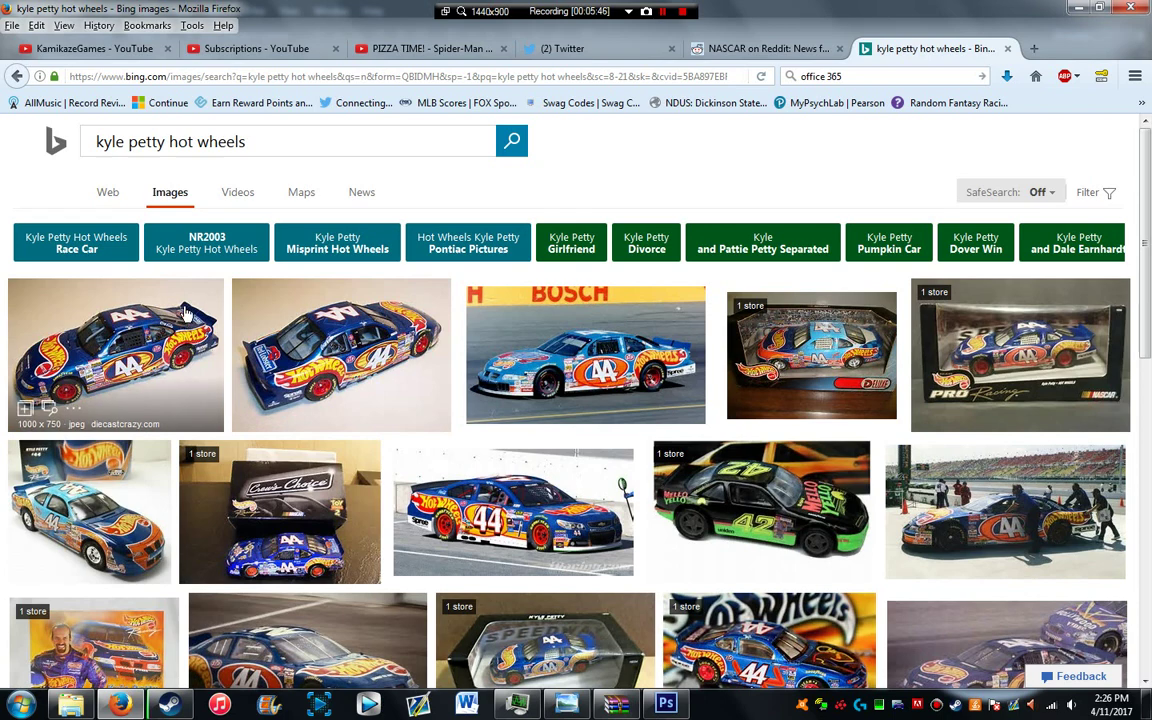
Step: Browse the results, open the picture of the blue number 44 Hot Wheels diecast car and recheck the request image
scroll(260, 315, "down", 2)
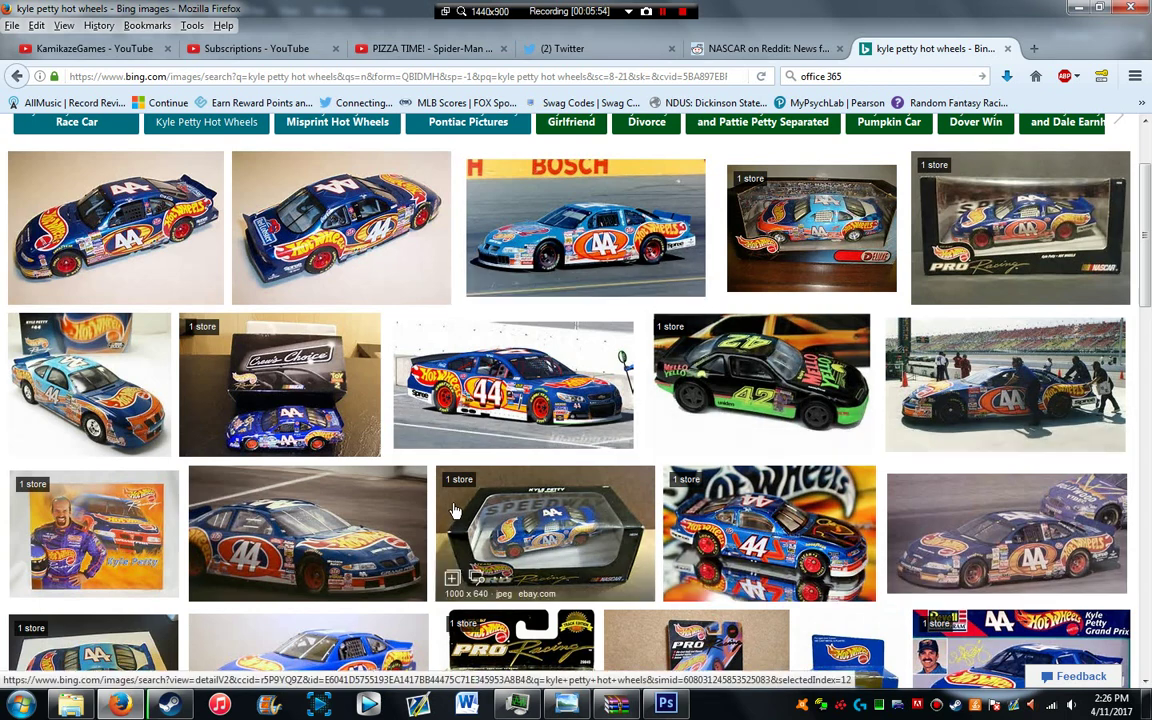
scroll(453, 511, "down", 3)
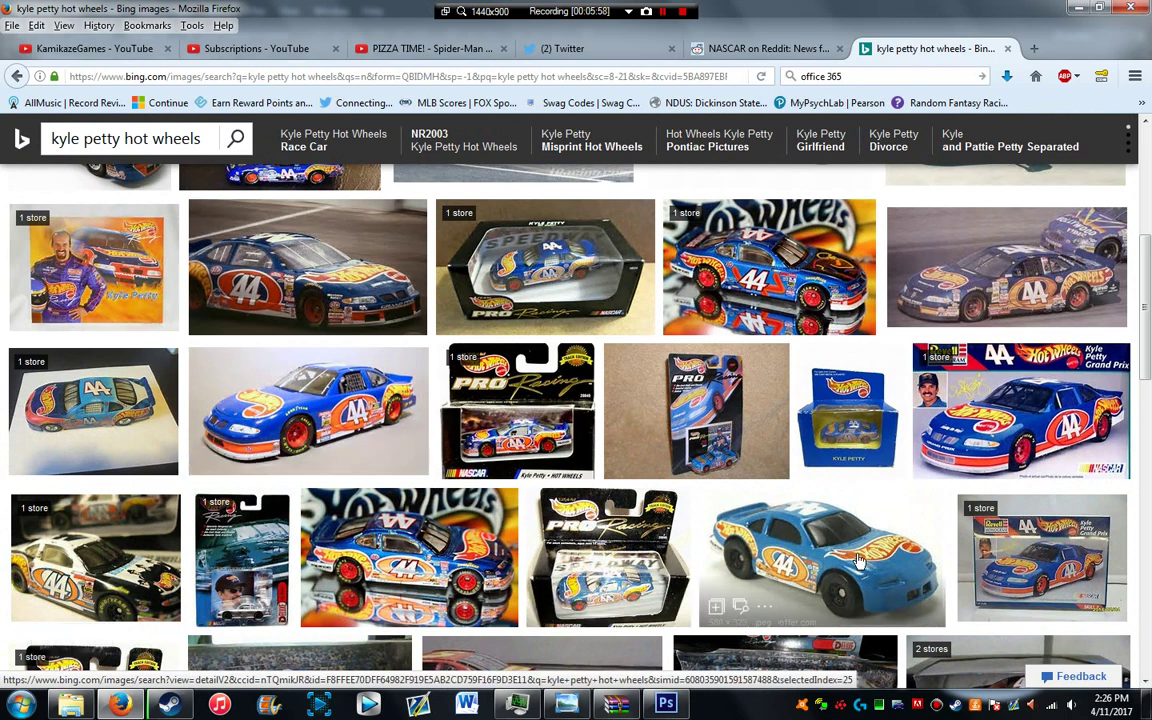
scroll(640, 520, "up", 3)
scroll(683, 468, "up", 1)
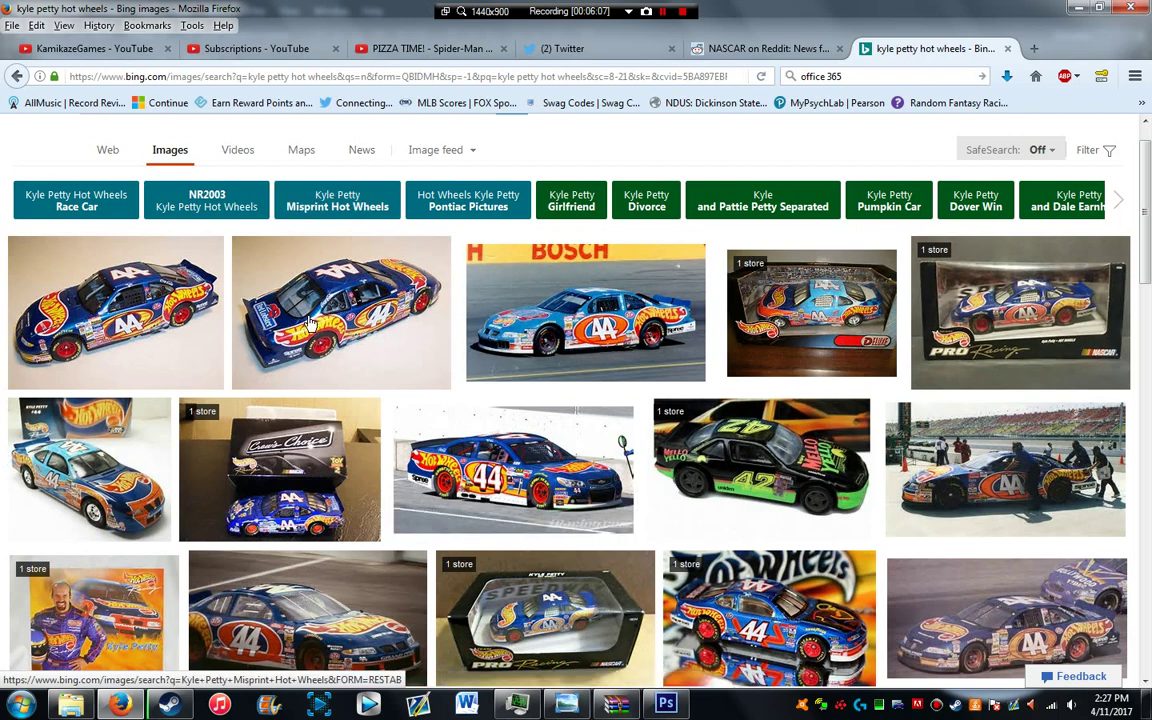
left_click(115, 310)
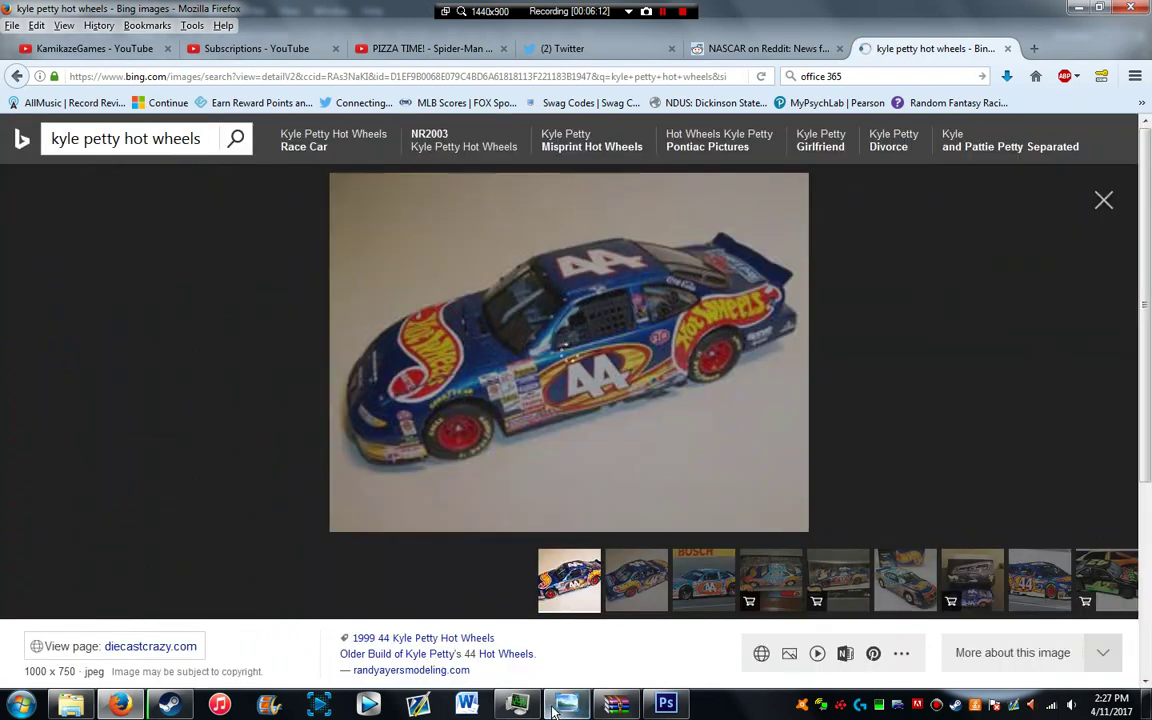
left_click(558, 706)
left_click(555, 708)
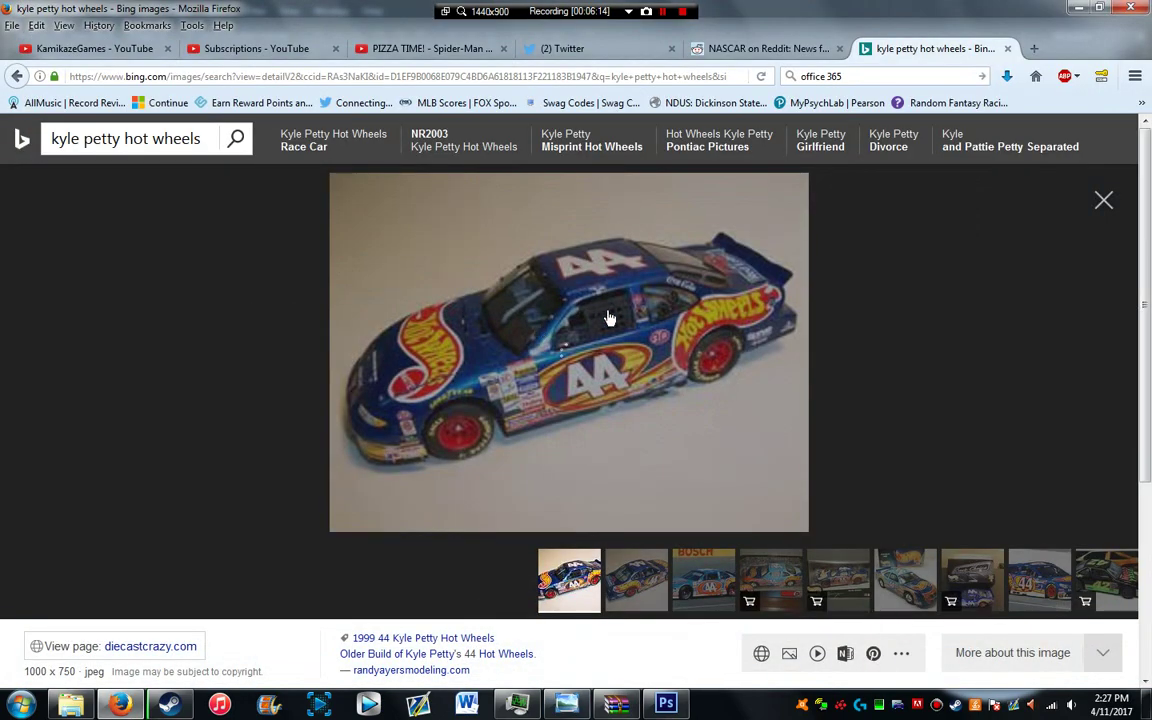
Step: Load the new tweets on the Twitter home page and skim the feed
left_click(576, 52)
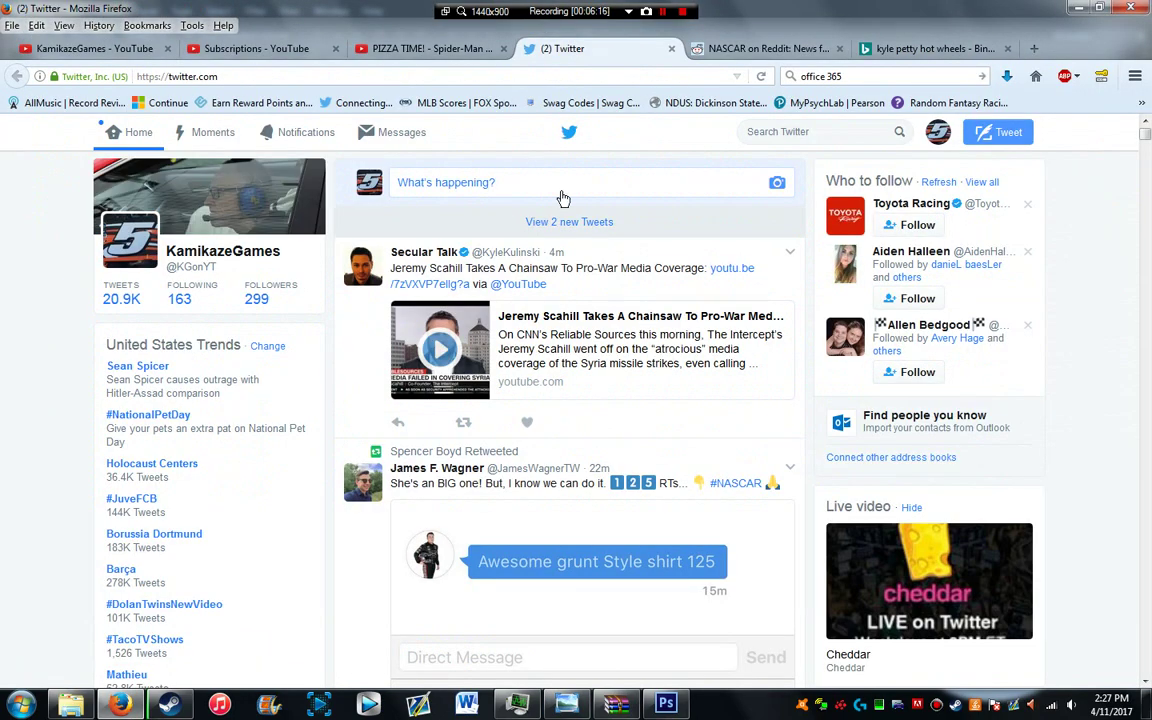
left_click(566, 221)
scroll(575, 500, "down", 3)
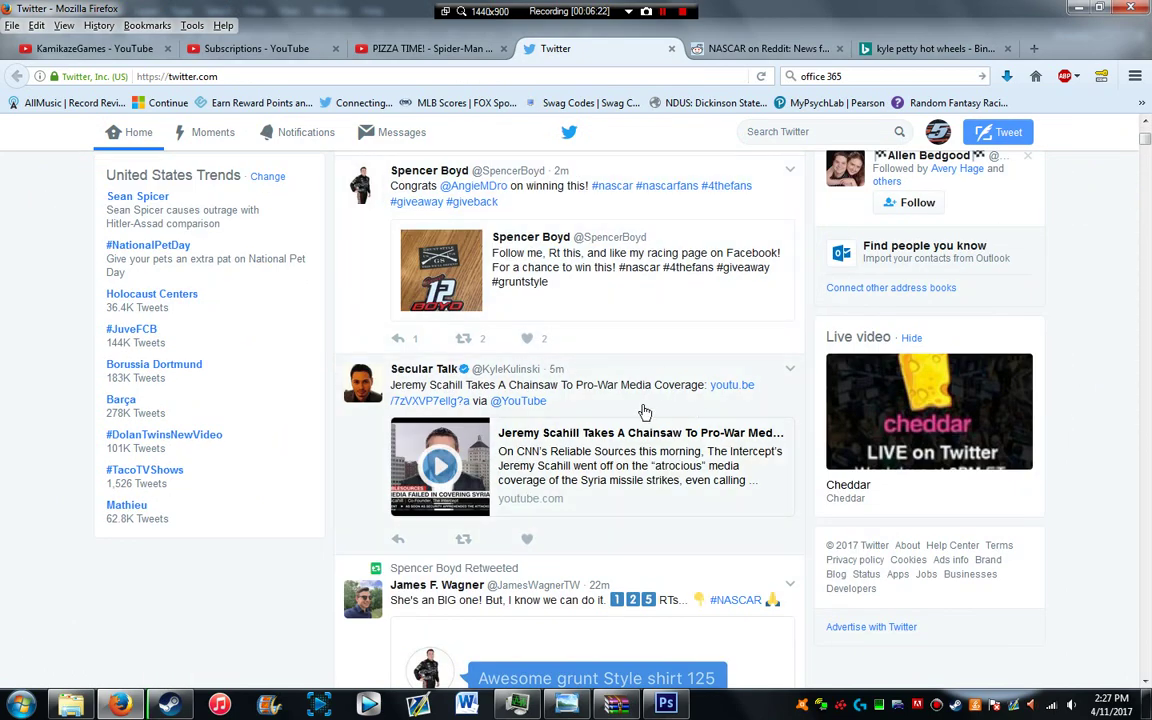
scroll(657, 374, "up", 3)
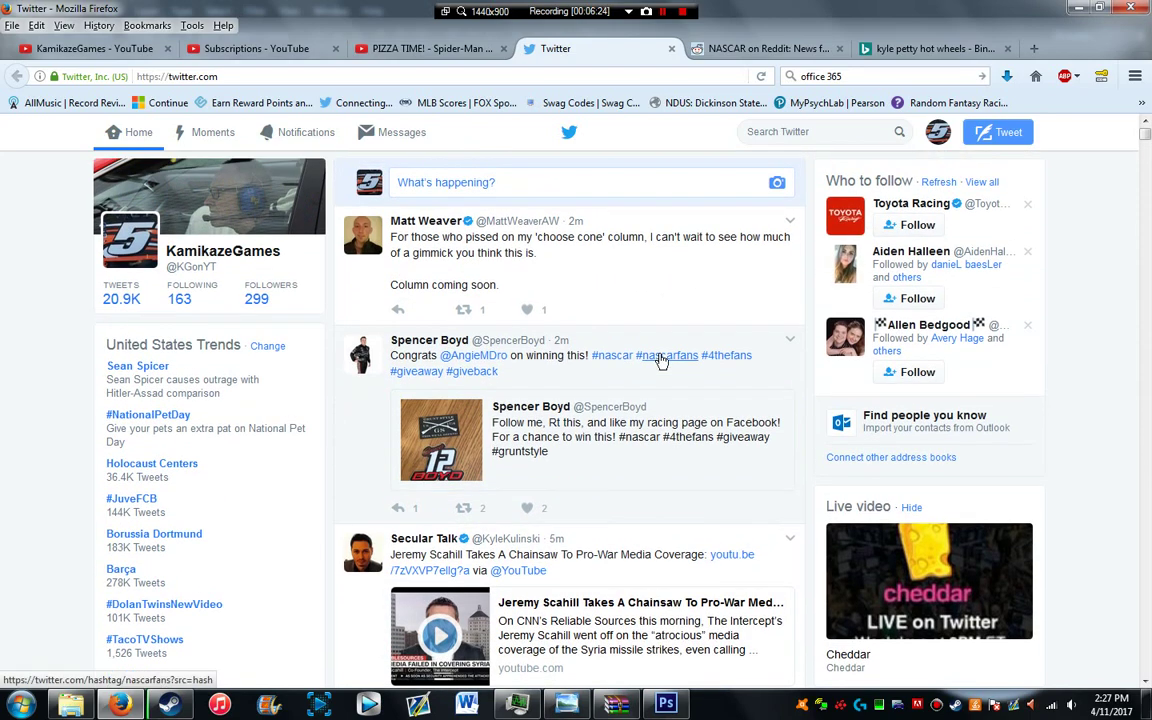
Step: Copy the number 44 car picture and paste it into a new 1000 x 750 pixel Photoshop document from the Clipboard preset
left_click(875, 48)
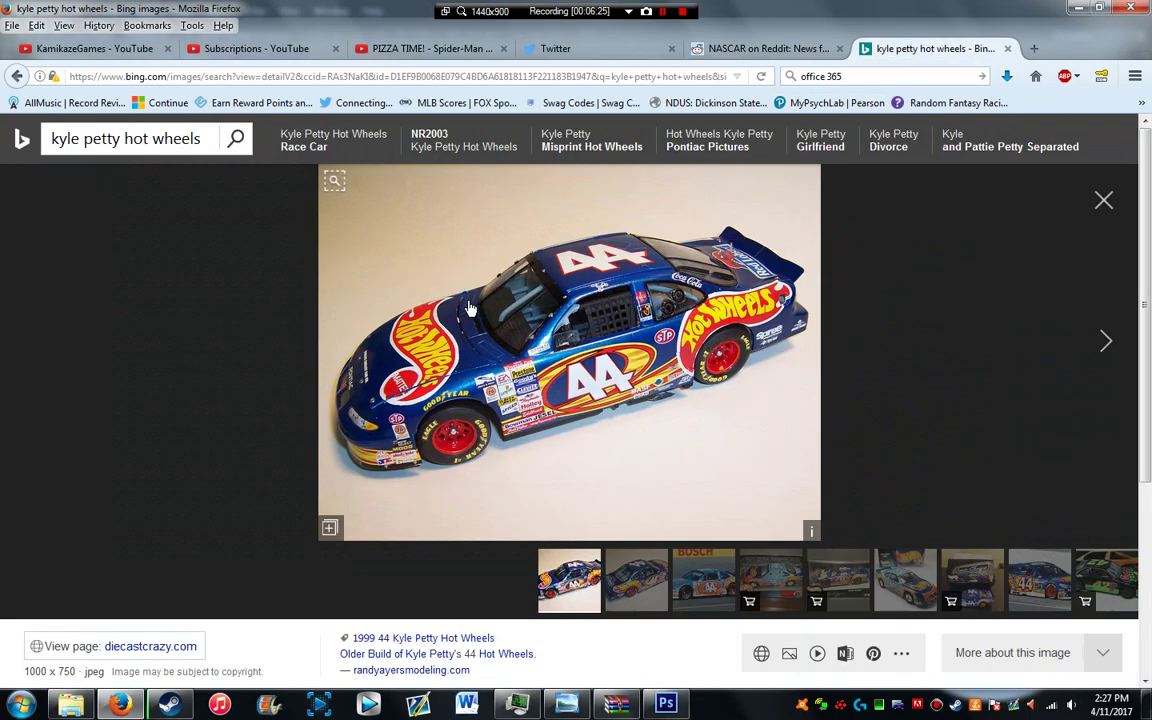
right_click(471, 306)
left_click(511, 333)
left_click(665, 705)
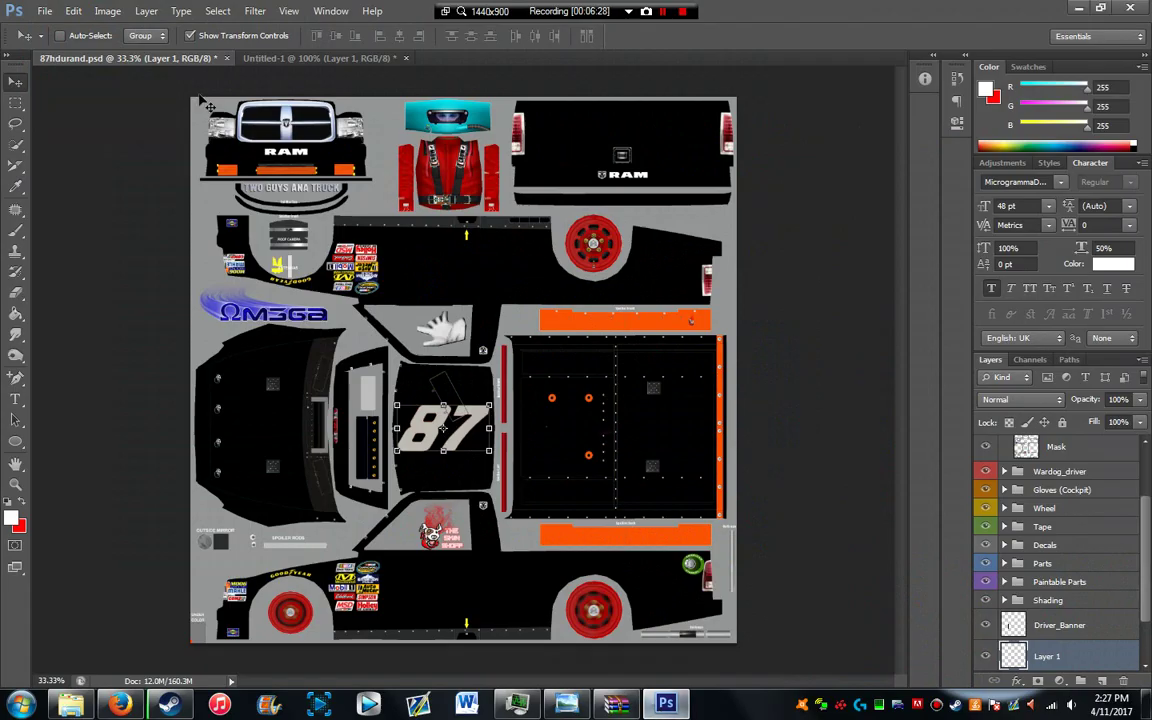
left_click(45, 11)
left_click(53, 31)
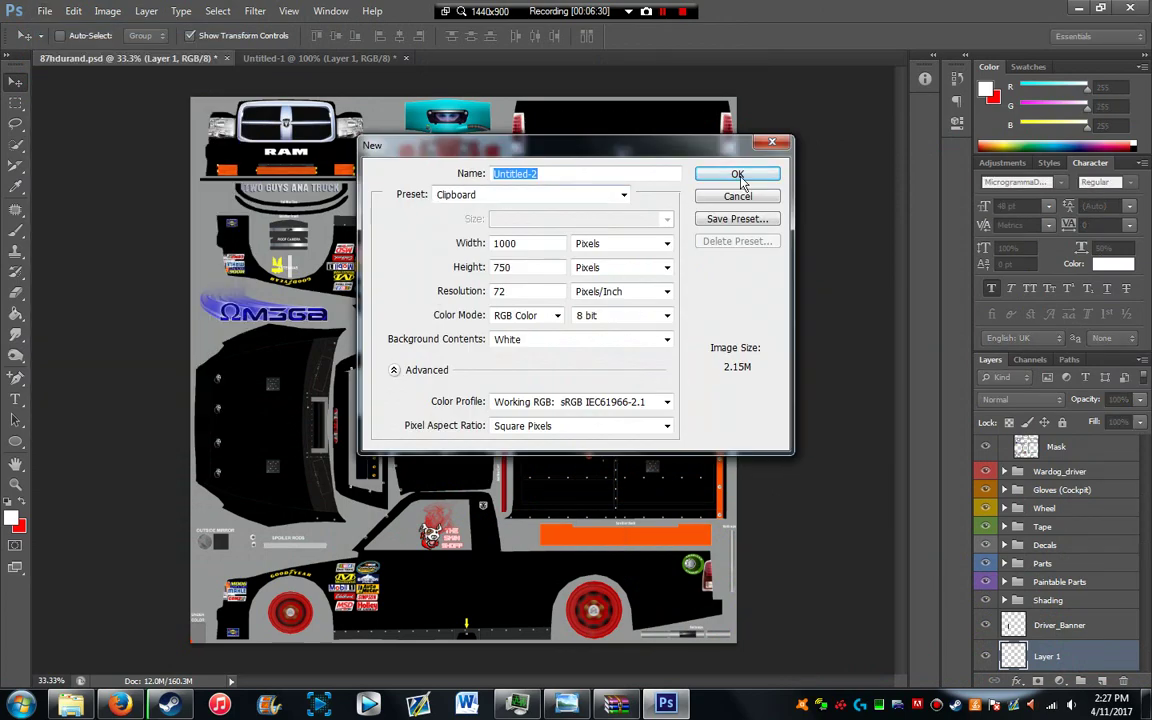
left_click(737, 175)
key("ctrl+v")
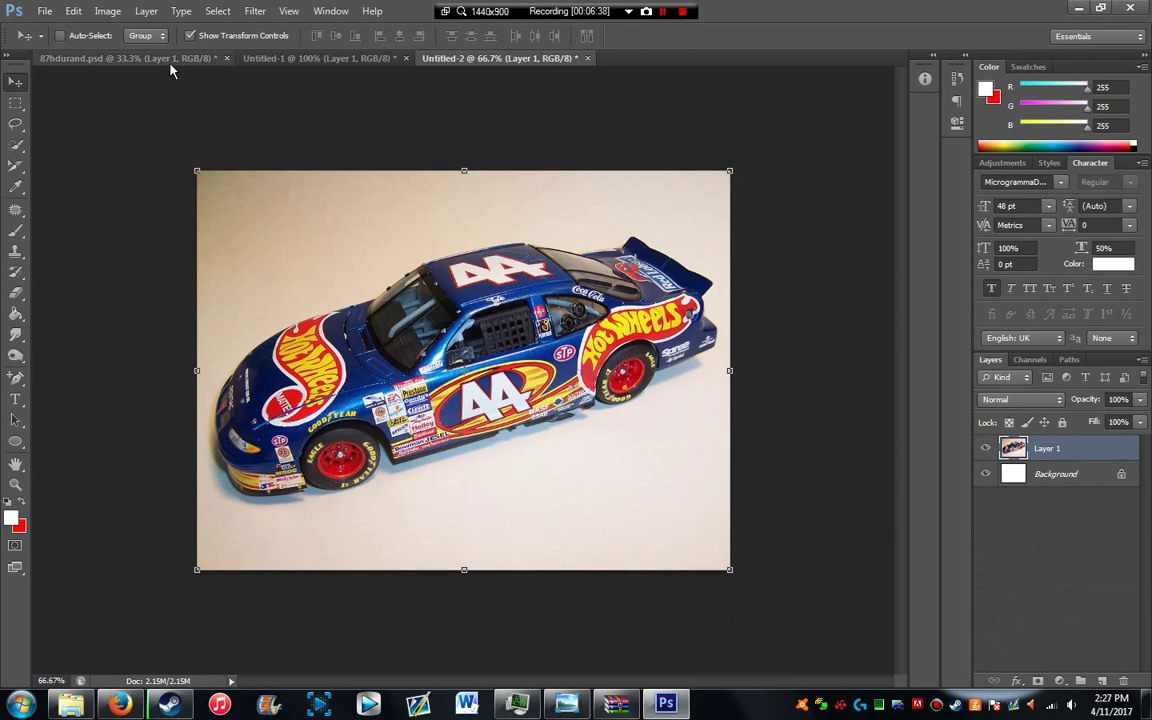
Step: Return to 87hdurand.psd, expand the Wheel layer group and select its color layer
left_click(137, 58)
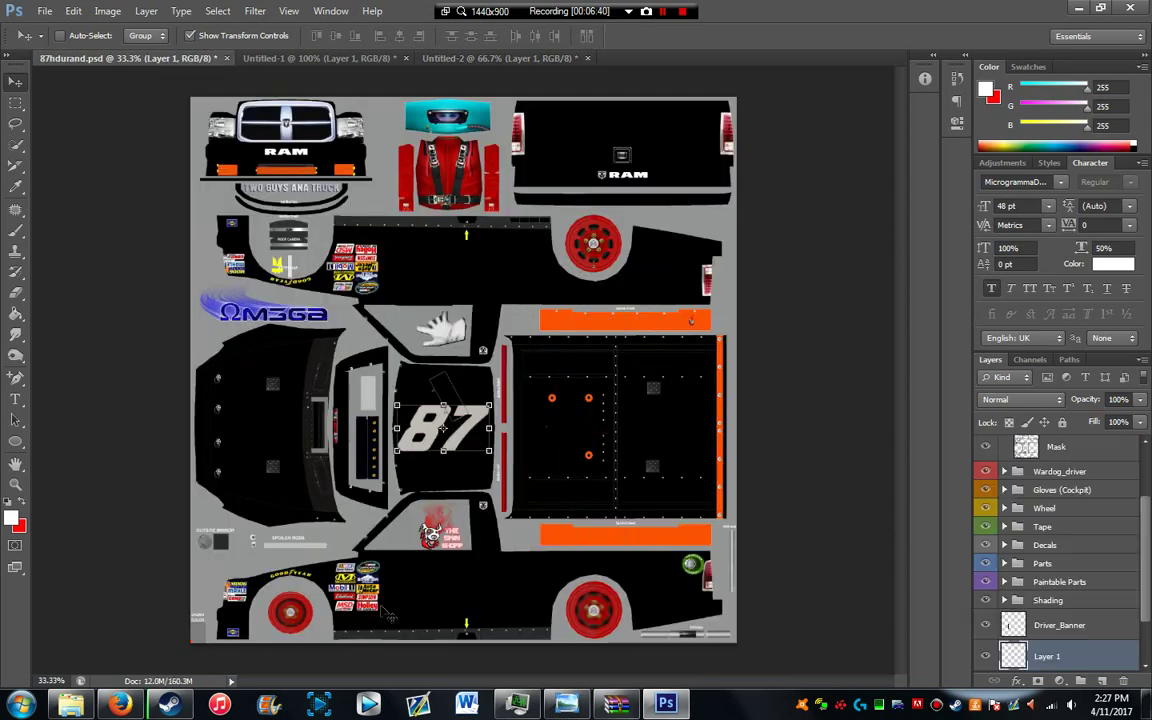
right_click(594, 608)
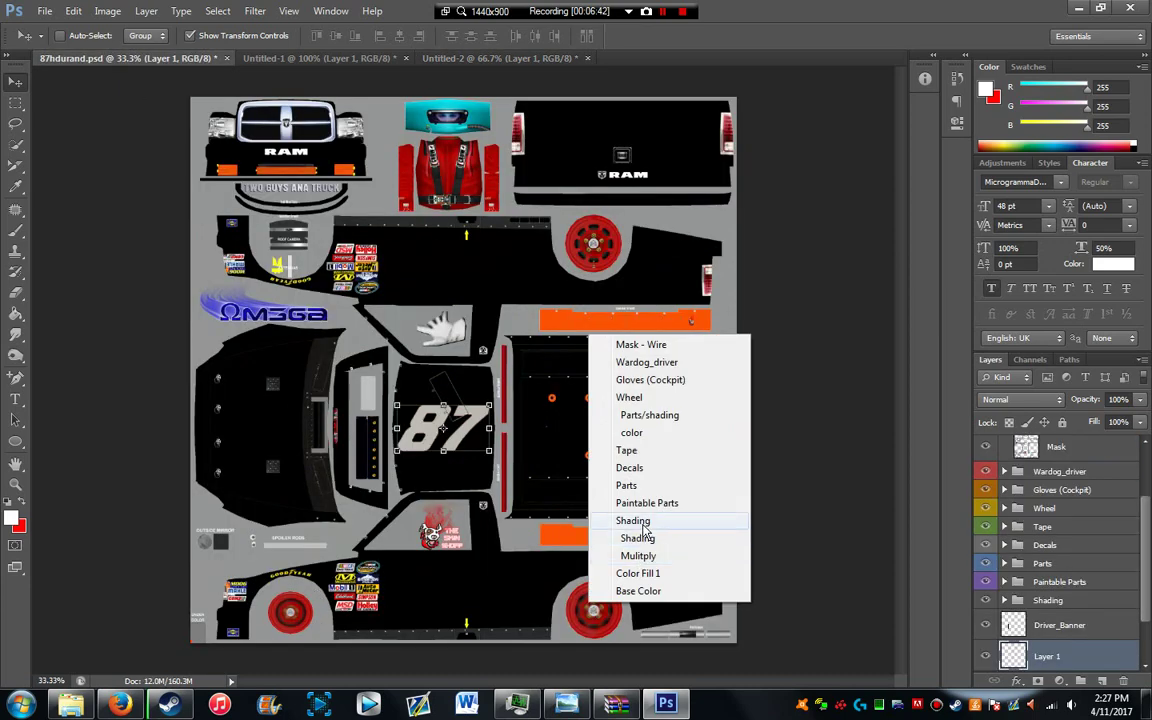
left_click(629, 398)
left_click(1005, 508)
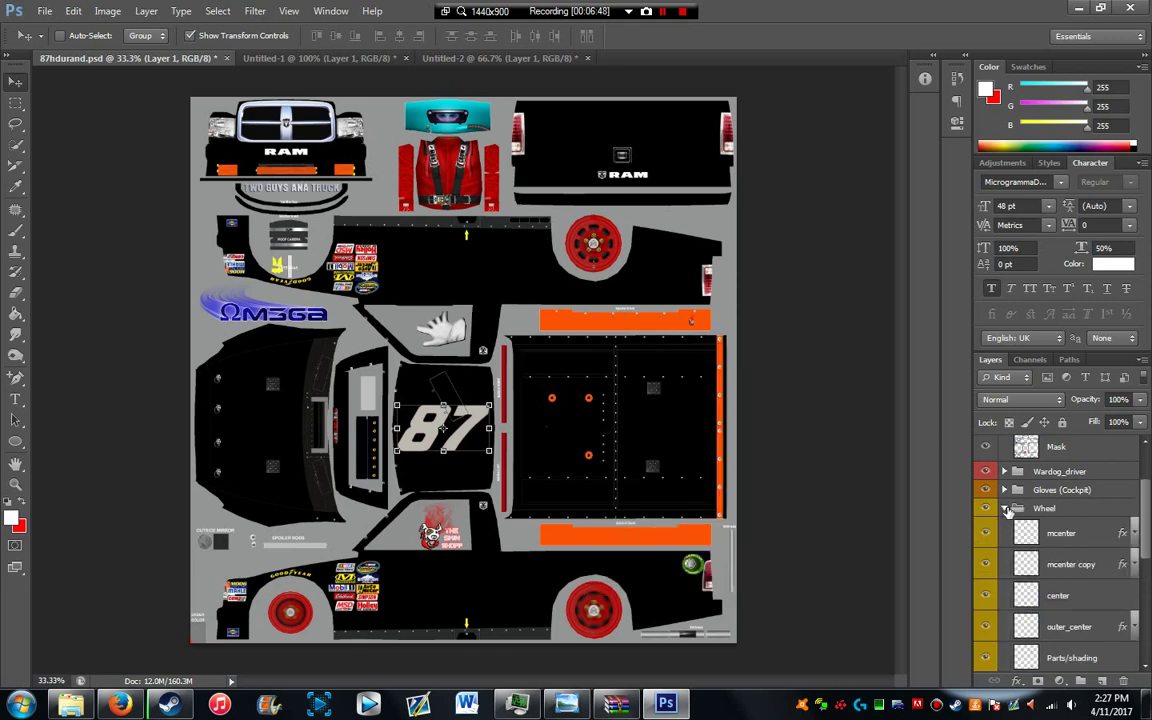
scroll(1060, 573, "down", 3)
left_click(1062, 611)
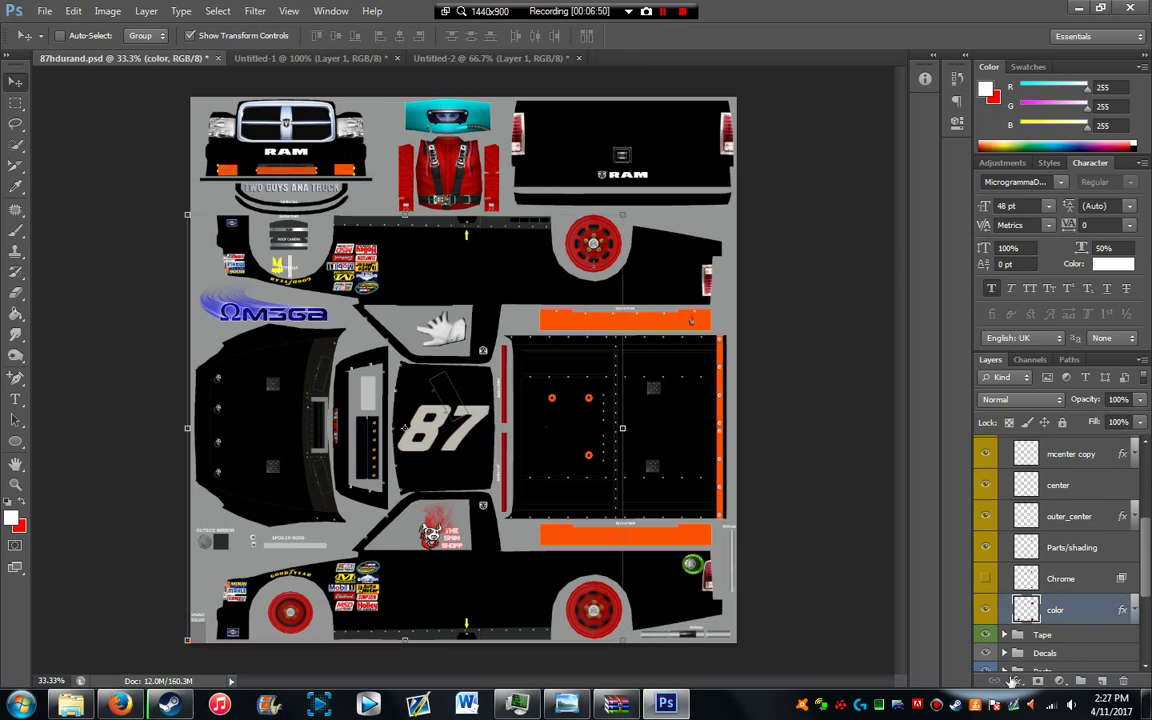
left_click(1016, 681)
left_click(915, 555)
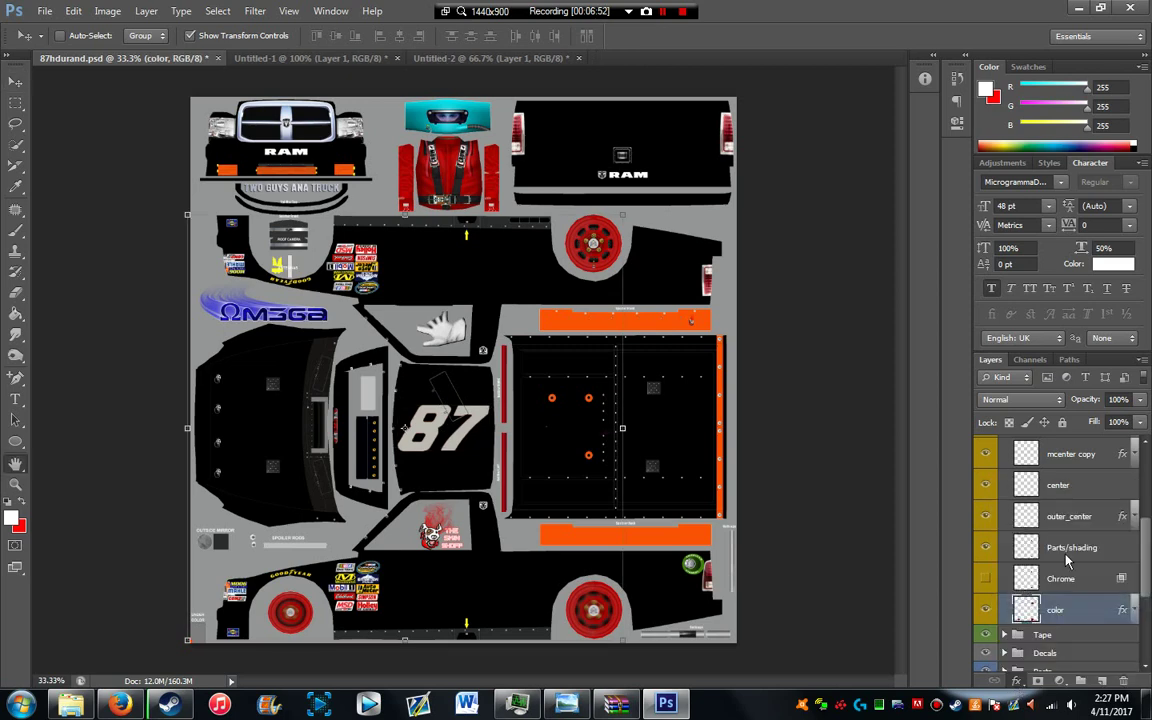
left_click(928, 213)
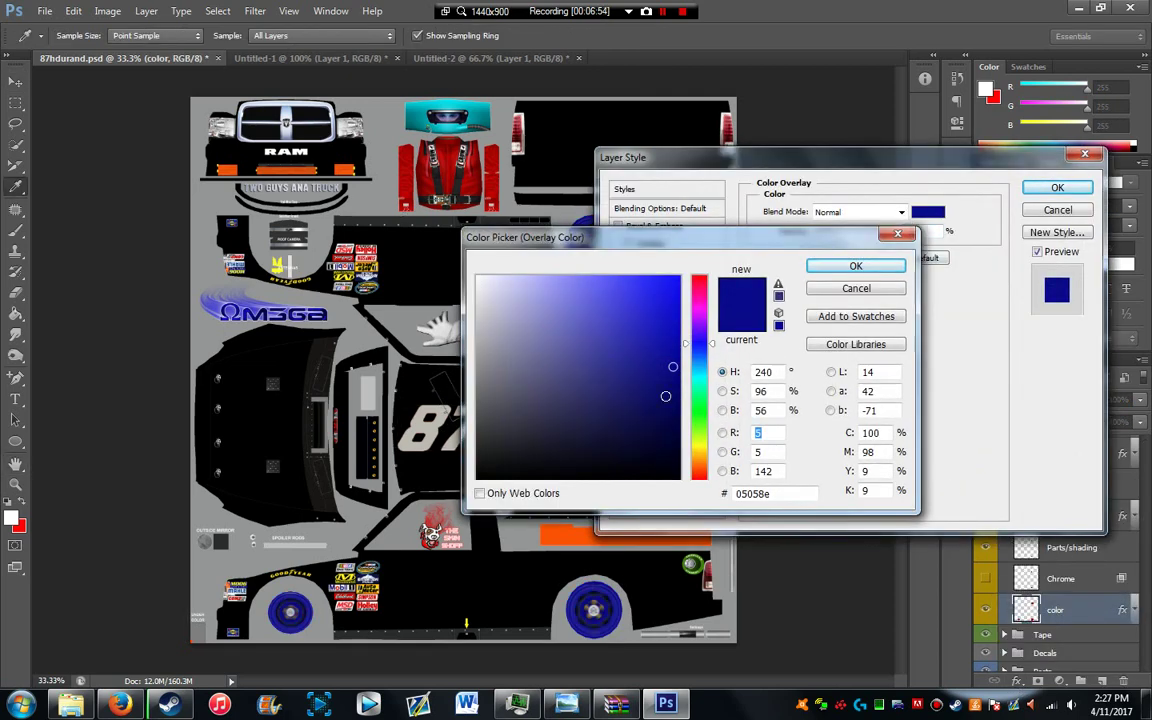
left_click_drag(700, 375, 699, 495)
left_click(856, 288)
left_click(1057, 210)
key("v")
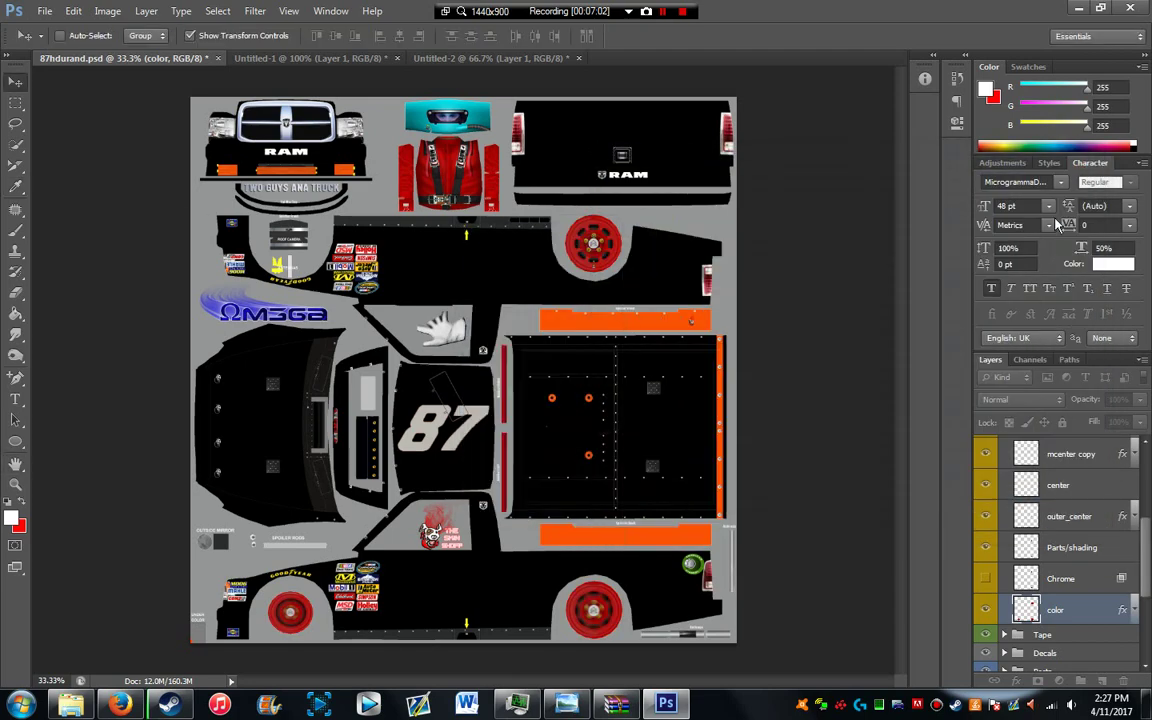
Step: Look at the Hot Wheels car picture in Untitled-2 for reference and return to 87hdurand.psd
left_click(338, 60)
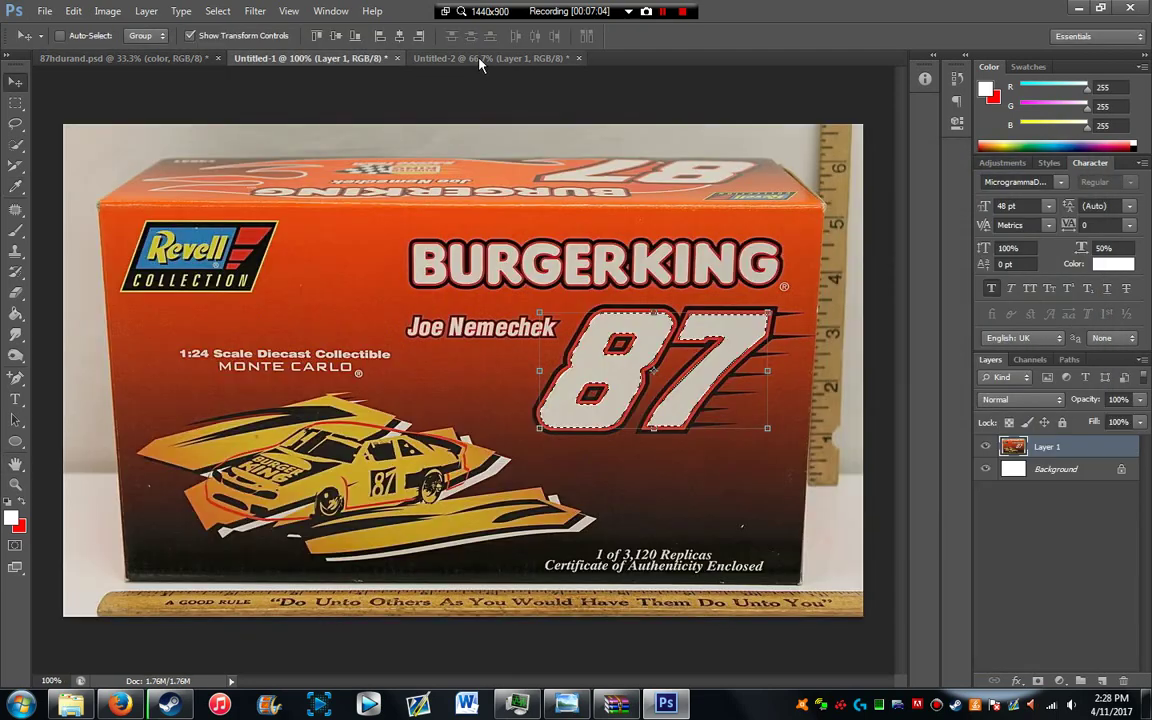
left_click(478, 58)
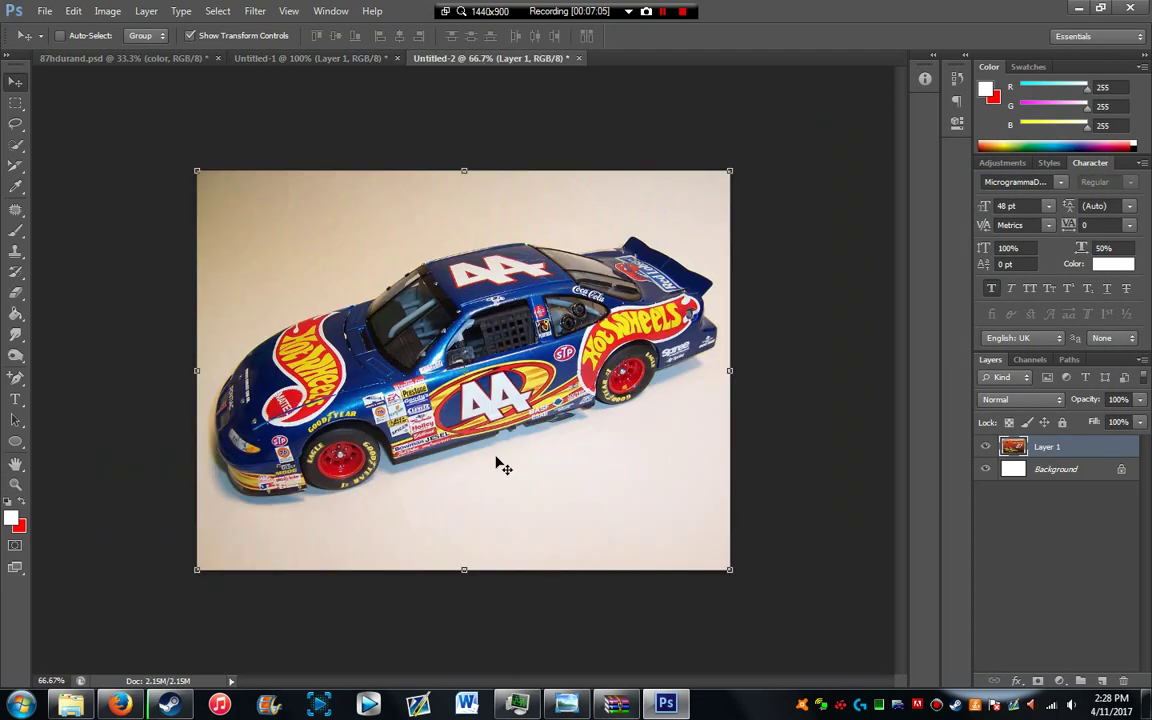
left_click(130, 57)
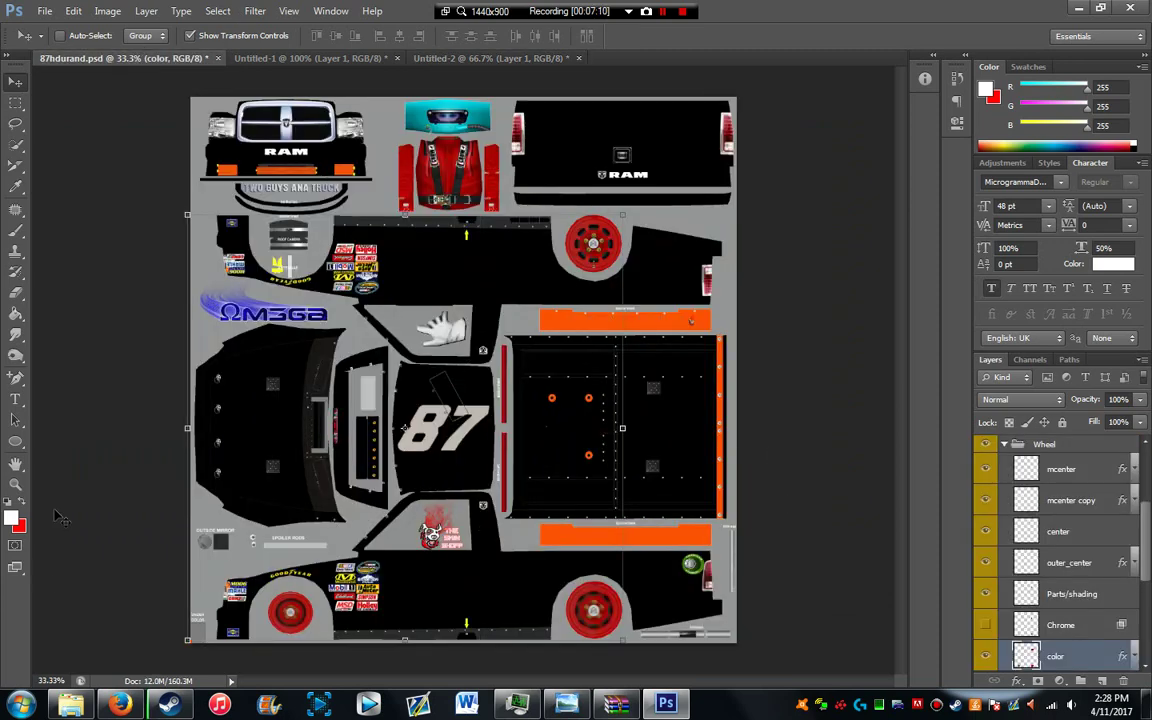
Step: Switch to Firefox and change the image search to "hot wheels logo"
left_click(119, 705)
left_click_drag(121, 139, 5, 148)
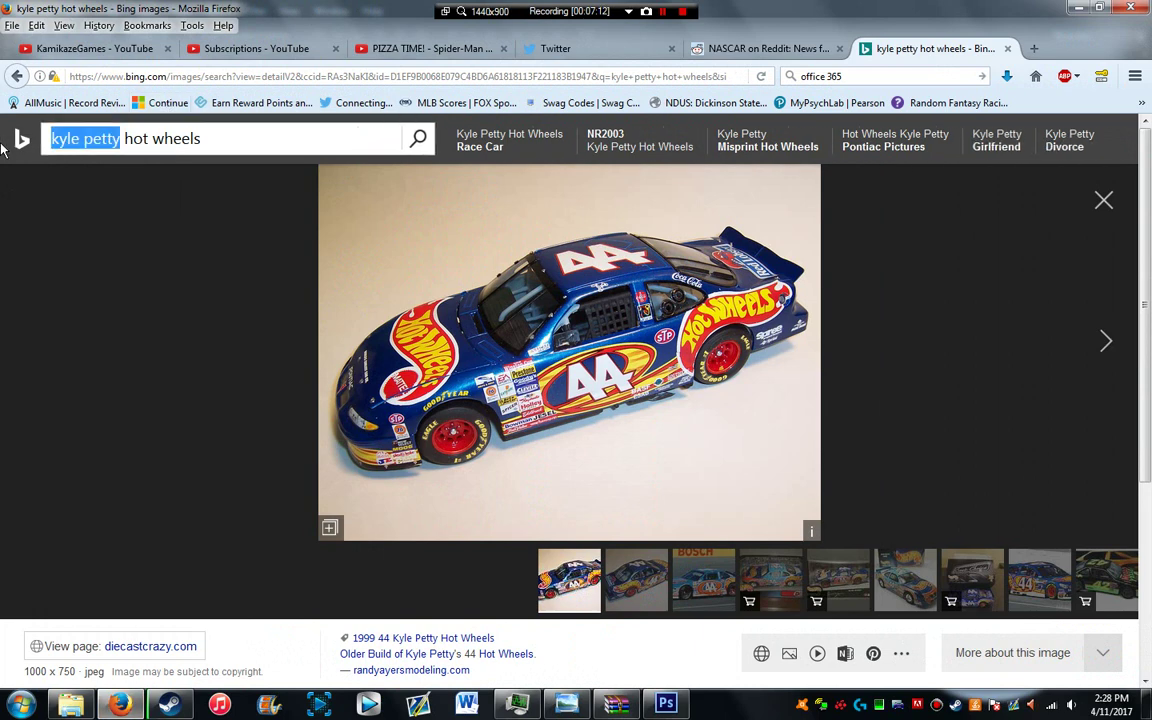
key("Delete")
key("Delete")
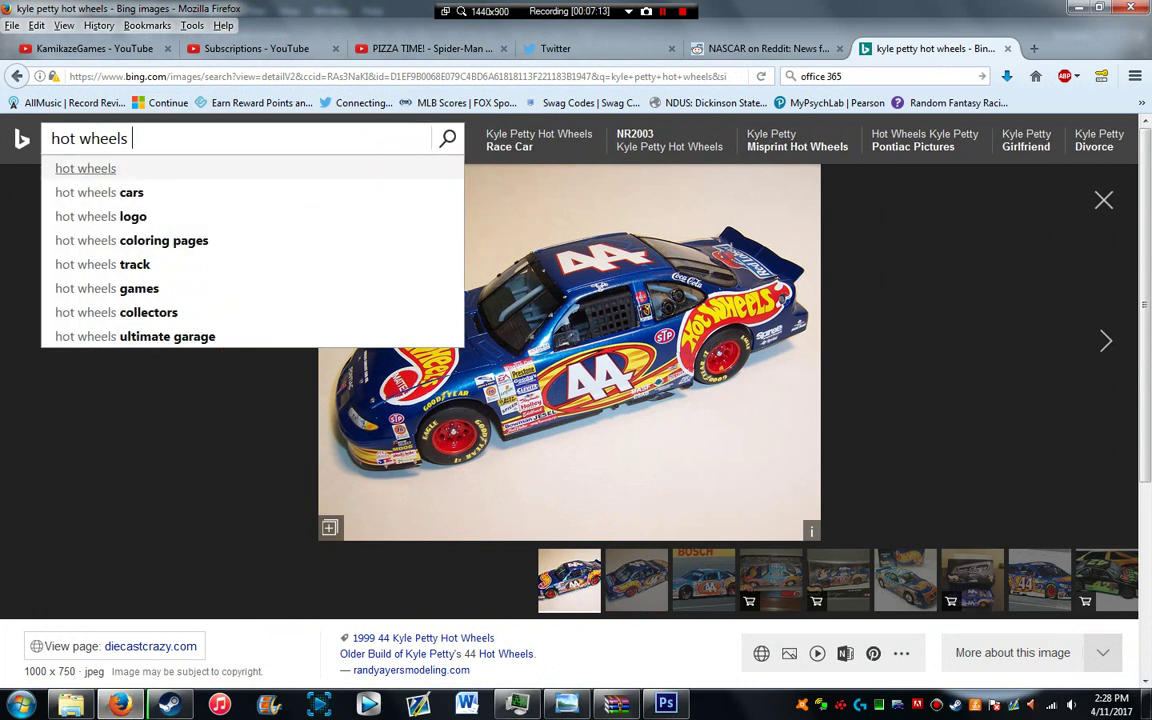
type("logo")
key("Return")
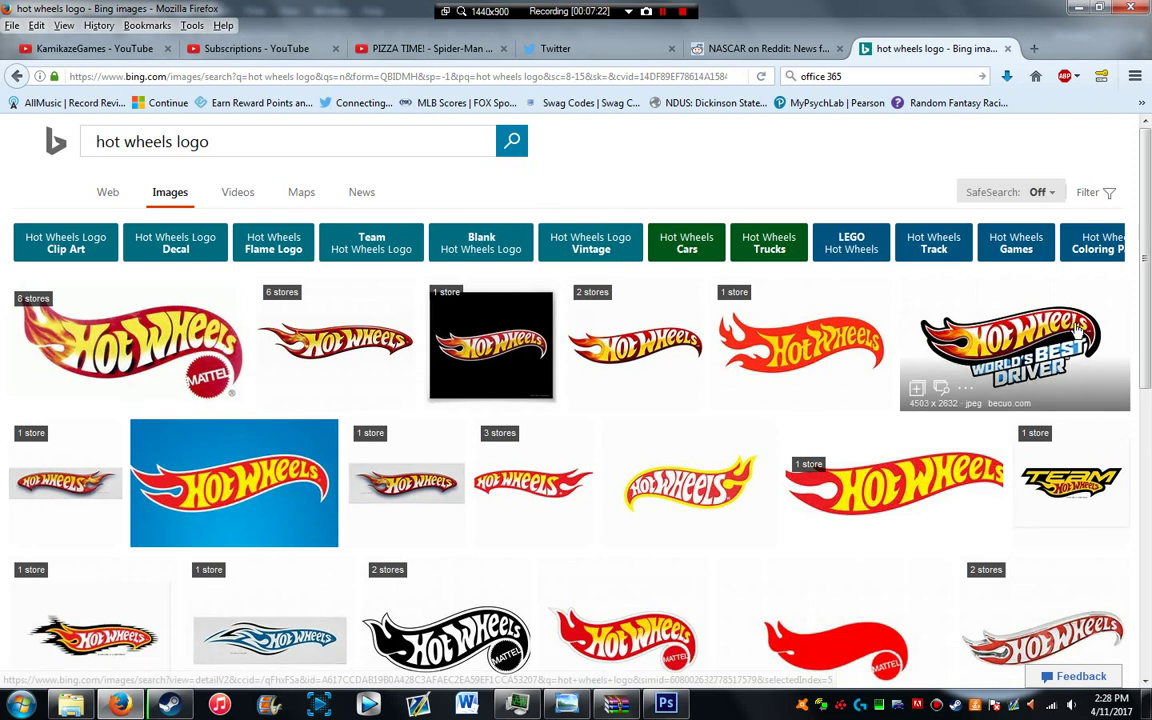
Step: Open the six-store Hot Wheels logo on a white background from the results and copy its full image
mouse_move(862, 429)
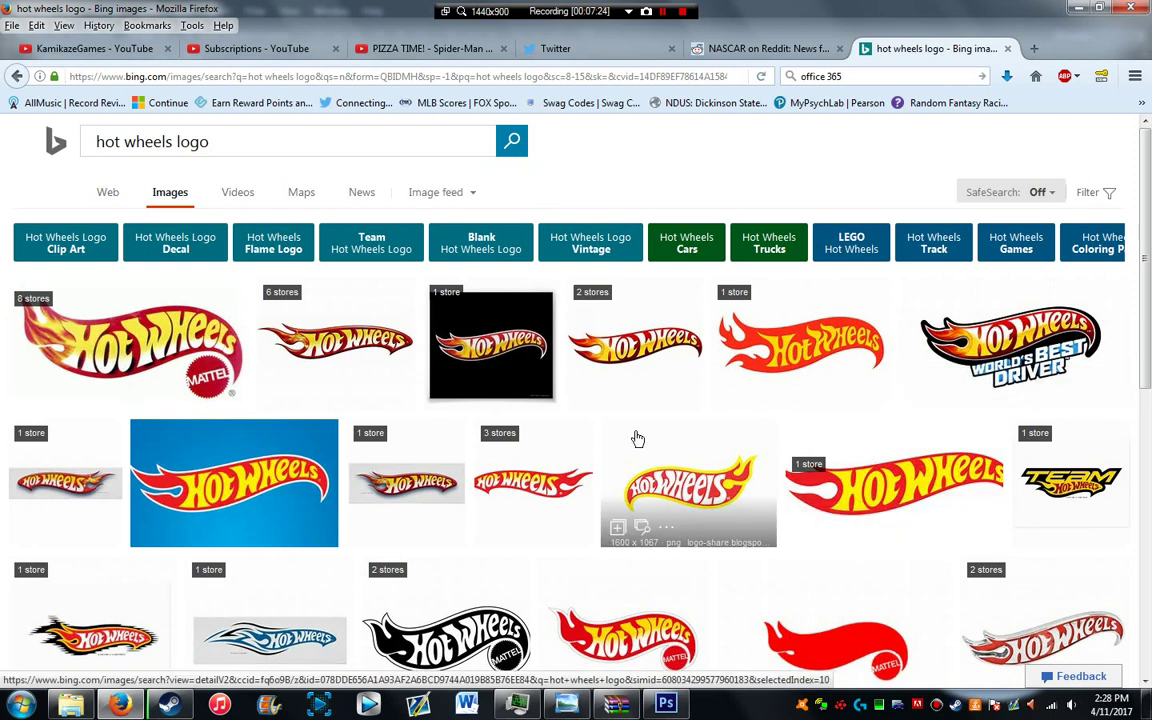
left_click(375, 330)
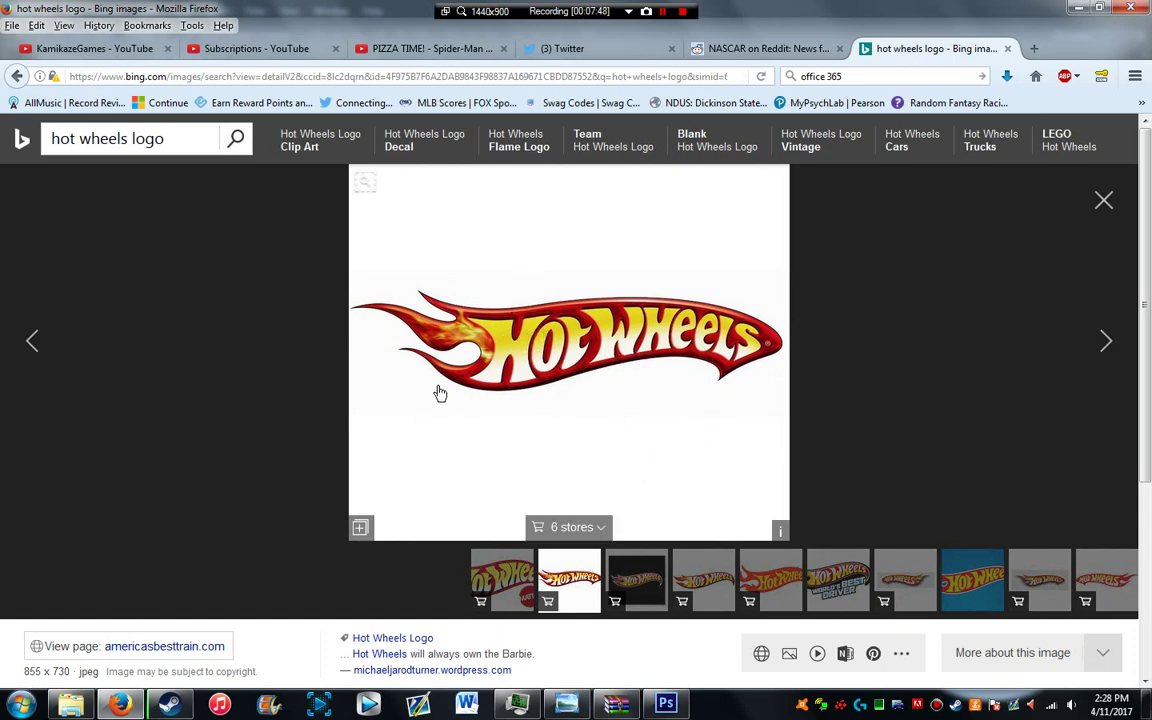
right_click(583, 361)
left_click(637, 386)
Step: Switch to Photoshop and set the Color Fill 1 layer of 87hdurand.psd to dark blue 001479
left_click(665, 704)
scroll(1035, 567, "down", 3)
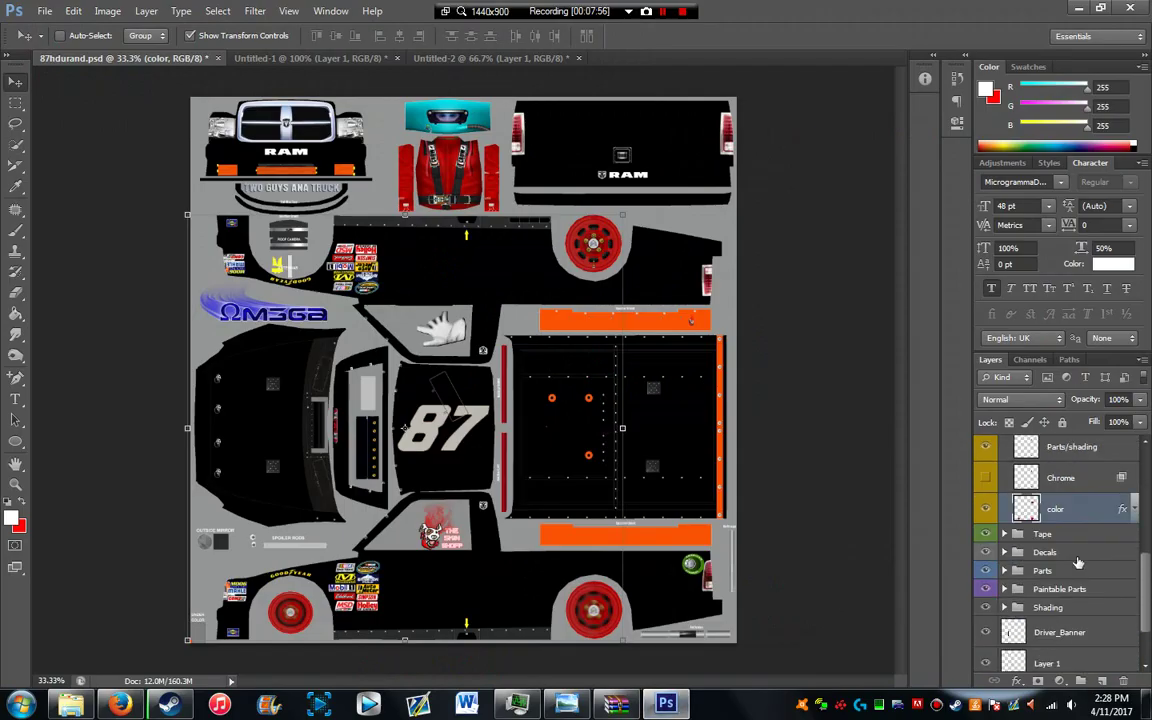
double_click(1013, 625)
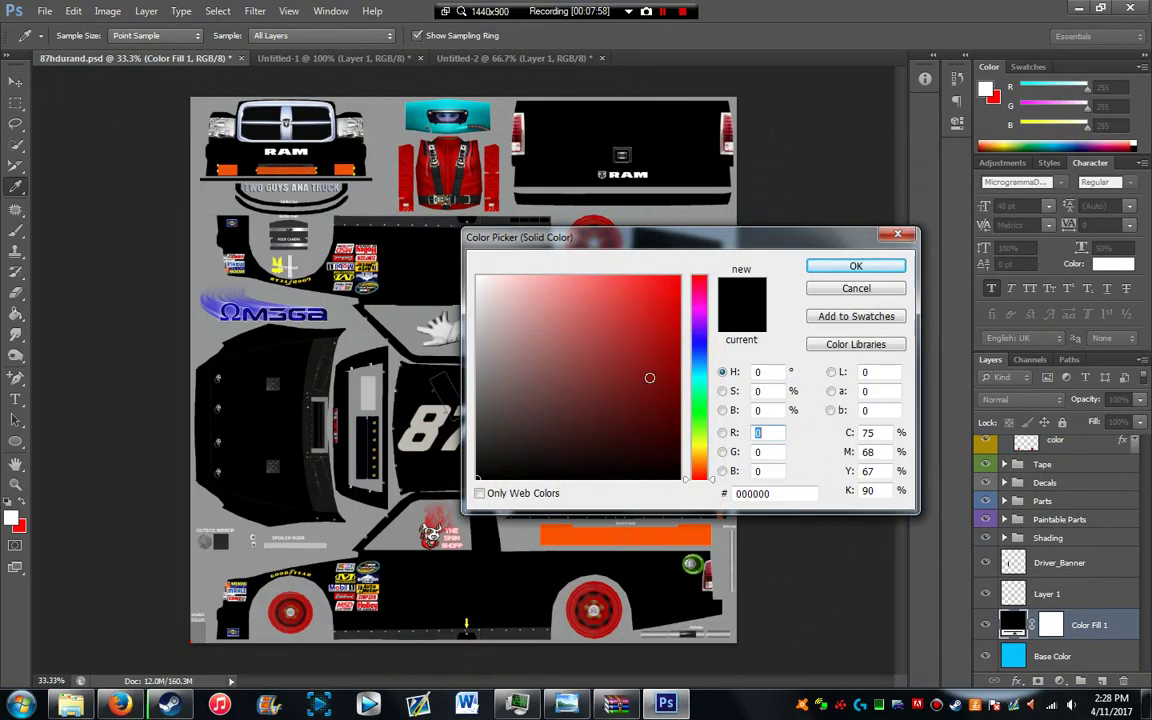
mouse_move(699, 374)
left_mouse_down()
mouse_move(699, 349)
mouse_move(681, 383)
left_mouse_up()
left_click(680, 342)
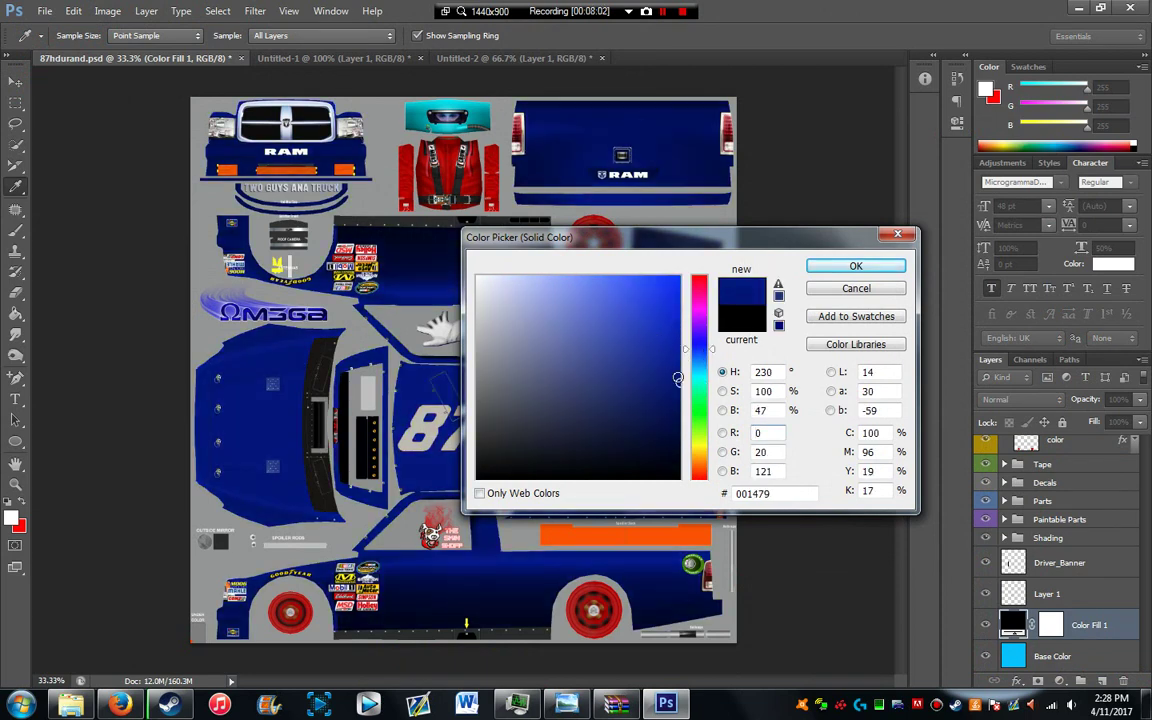
left_click(852, 266)
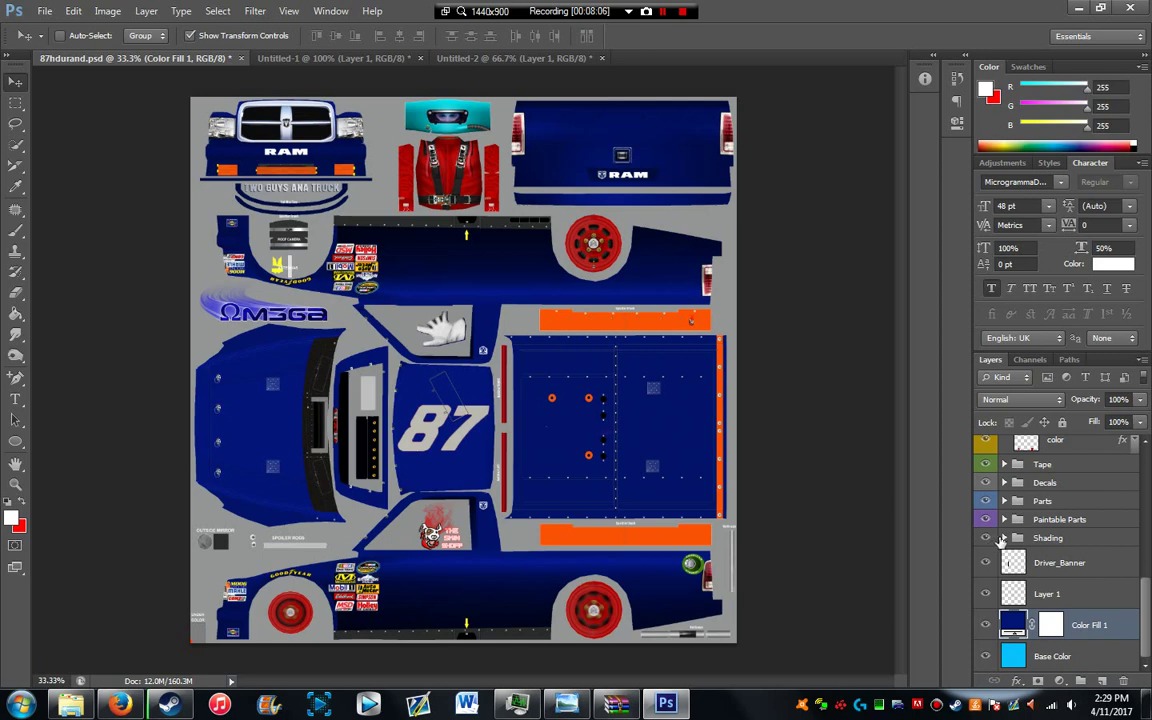
Step: Expand the Shading group and toggle its Shading and Mulitply layers off and on to compare their effect on the truck
left_click(1004, 538)
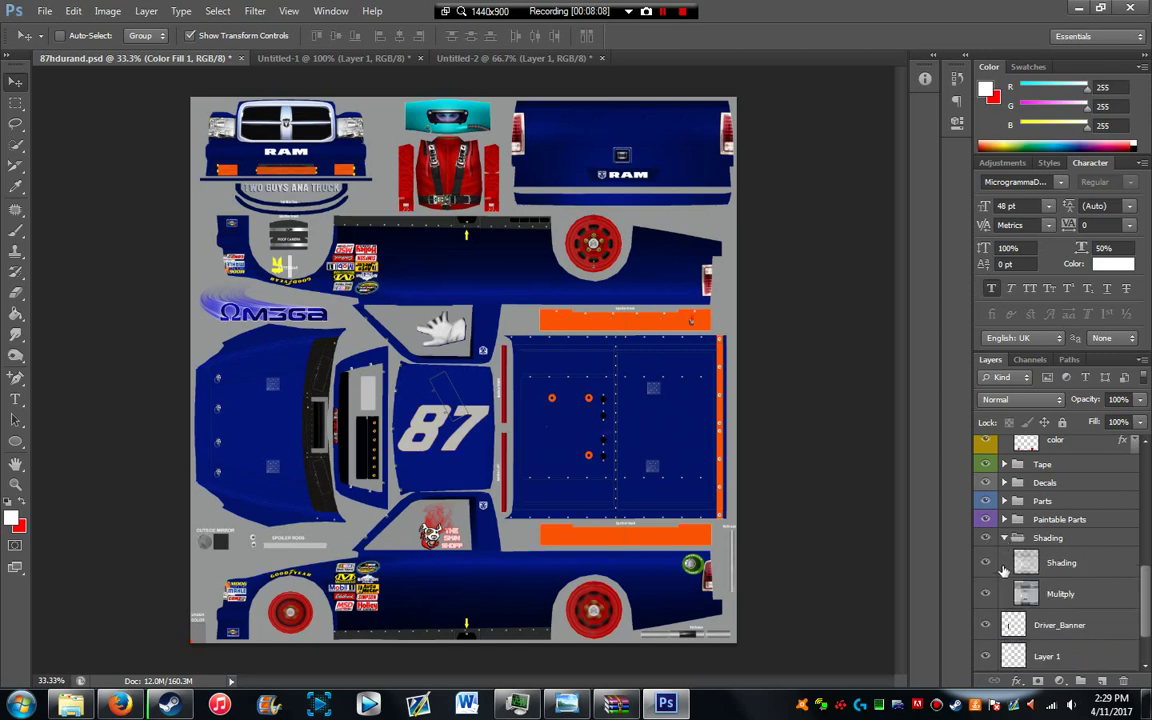
left_click(985, 564)
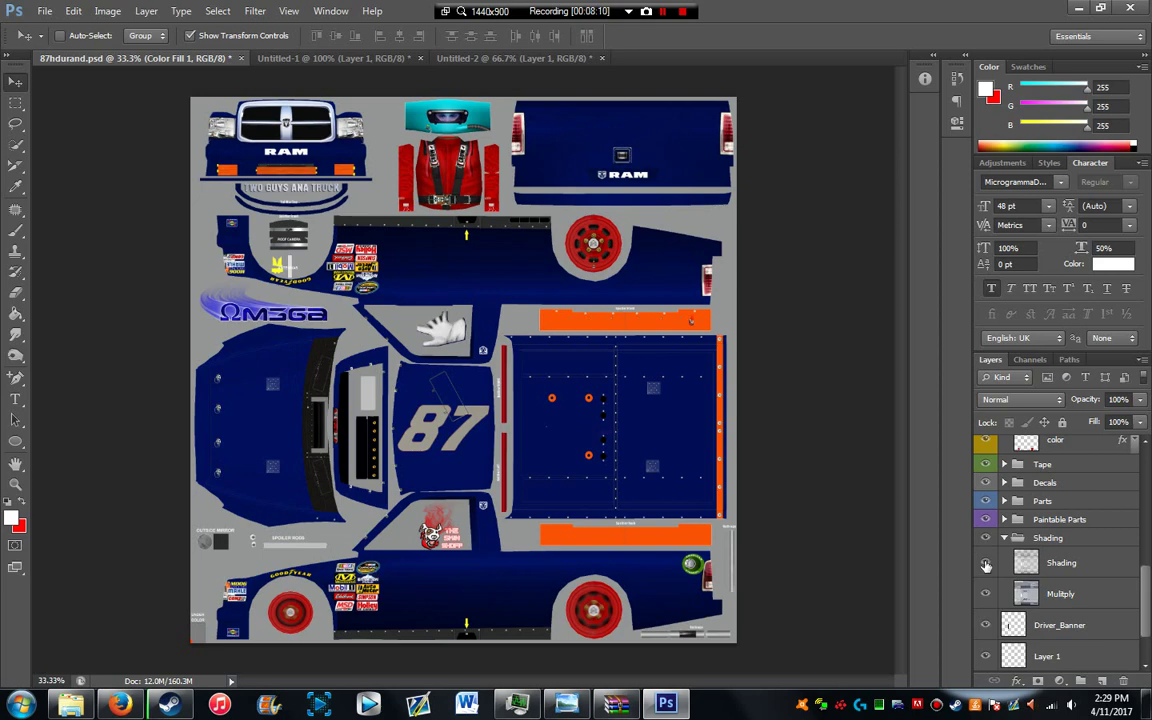
left_click(986, 594)
left_click(986, 594)
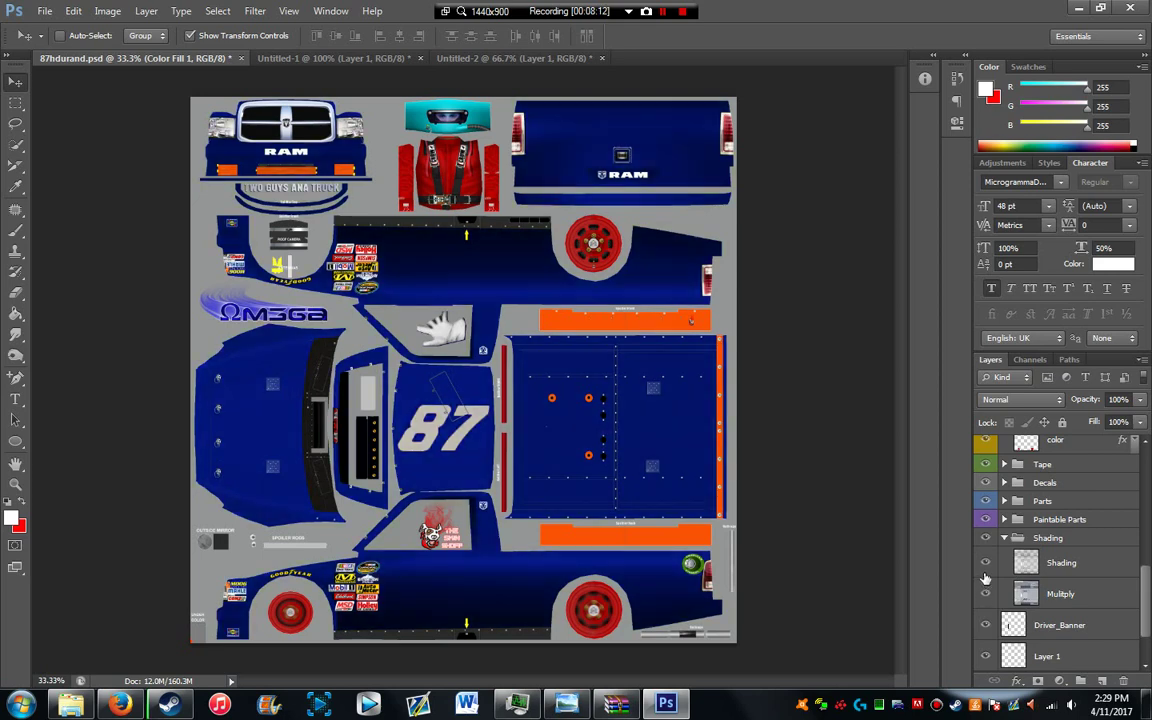
left_click(987, 565)
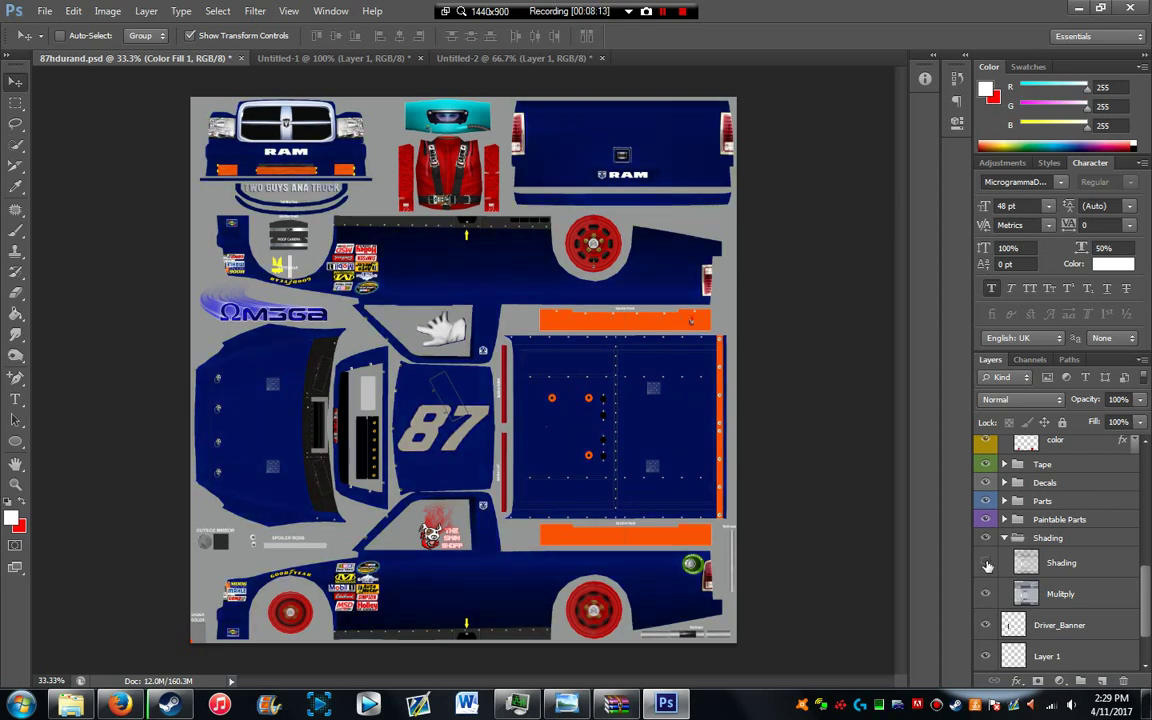
left_click(984, 594)
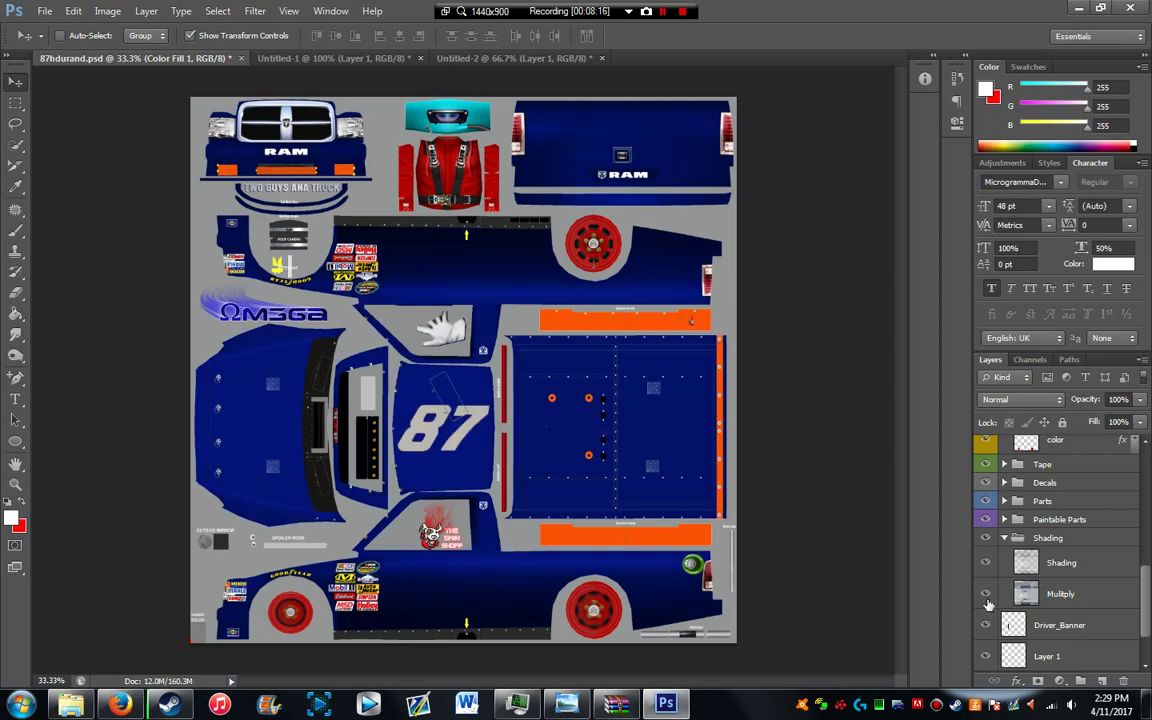
left_click(987, 598)
left_click(987, 598)
Step: Select the Driver_Banner layer in 87hdurand.psd, then replace the Burger King box picture in Untitled-1 with the copied Hot Wheels logo
left_click(1066, 628)
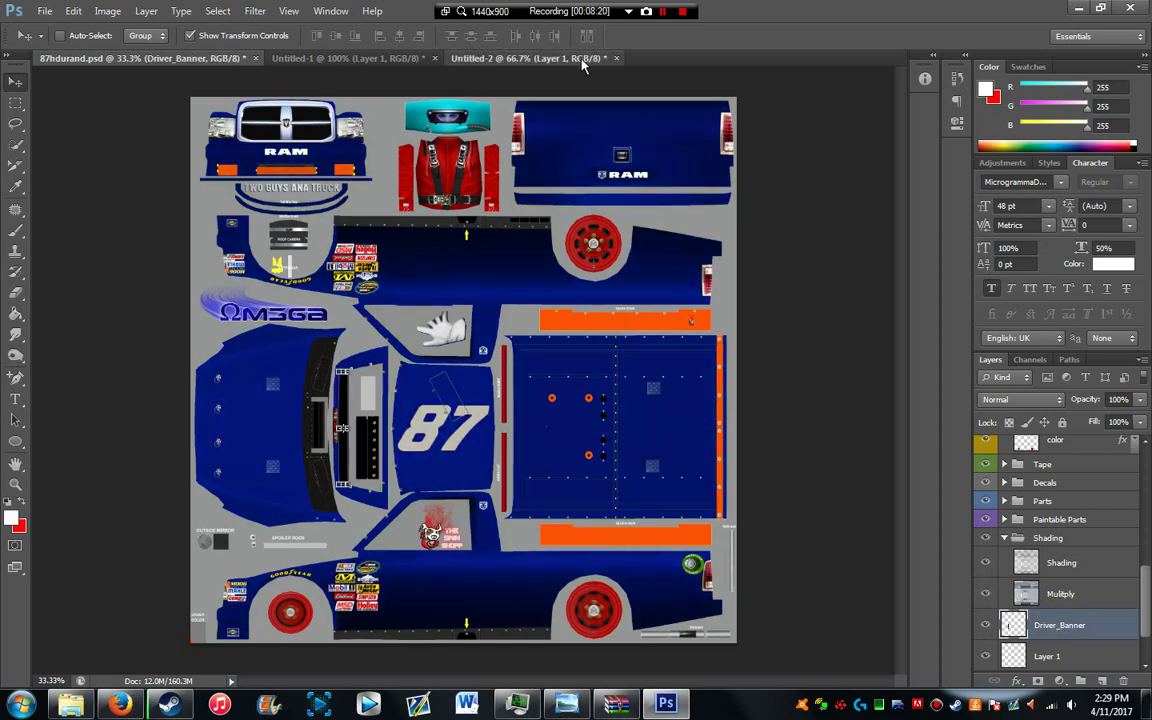
left_click(523, 57)
left_click(305, 57)
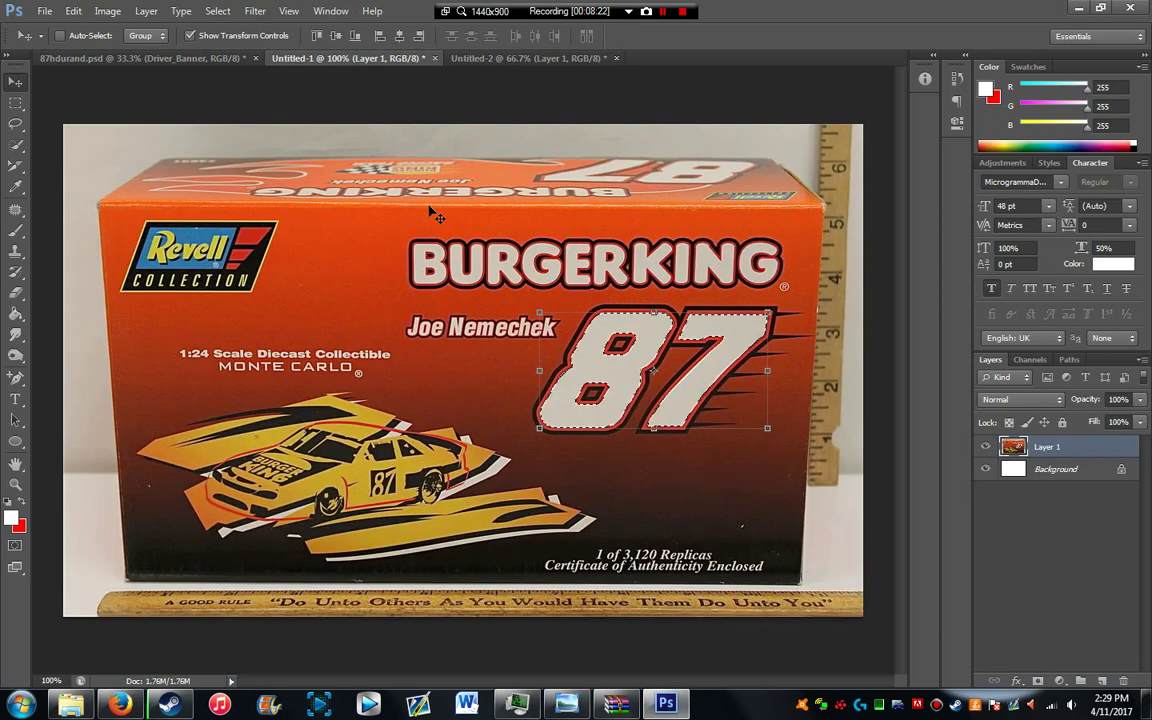
key("ctrl+a")
key("Delete")
key("ctrl+v")
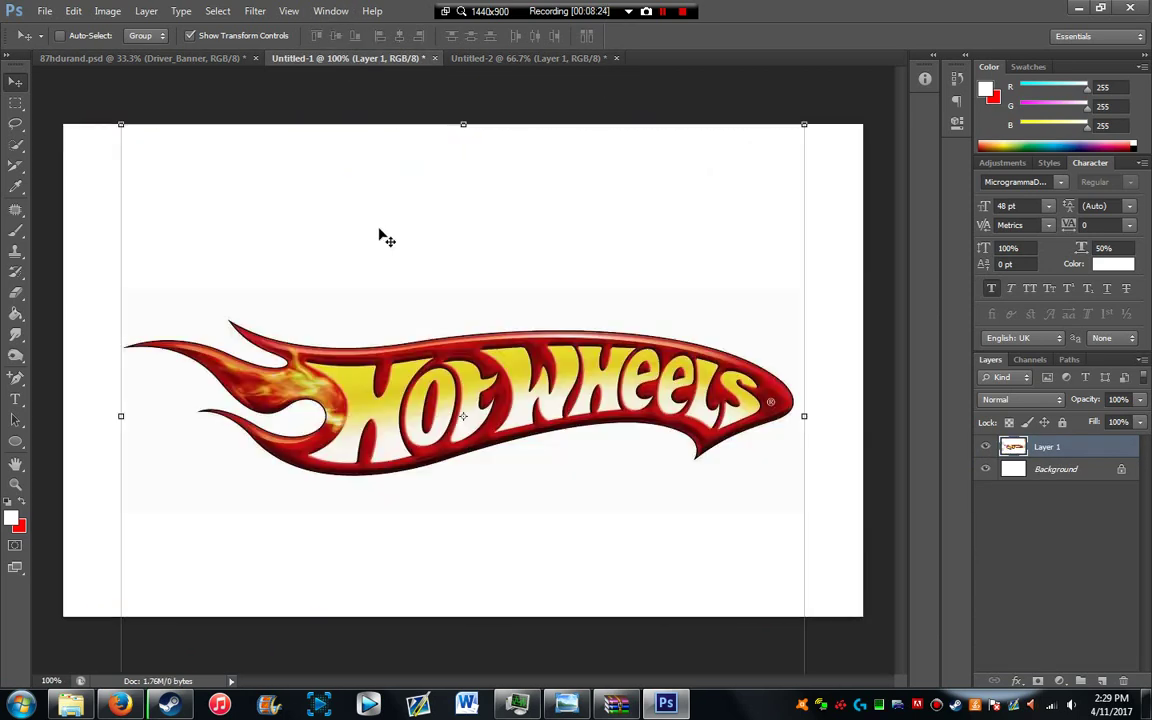
Step: Shift the pasted logo slightly upward so that it sits near the middle of the canvas
left_click_drag(290, 316, 426, 251)
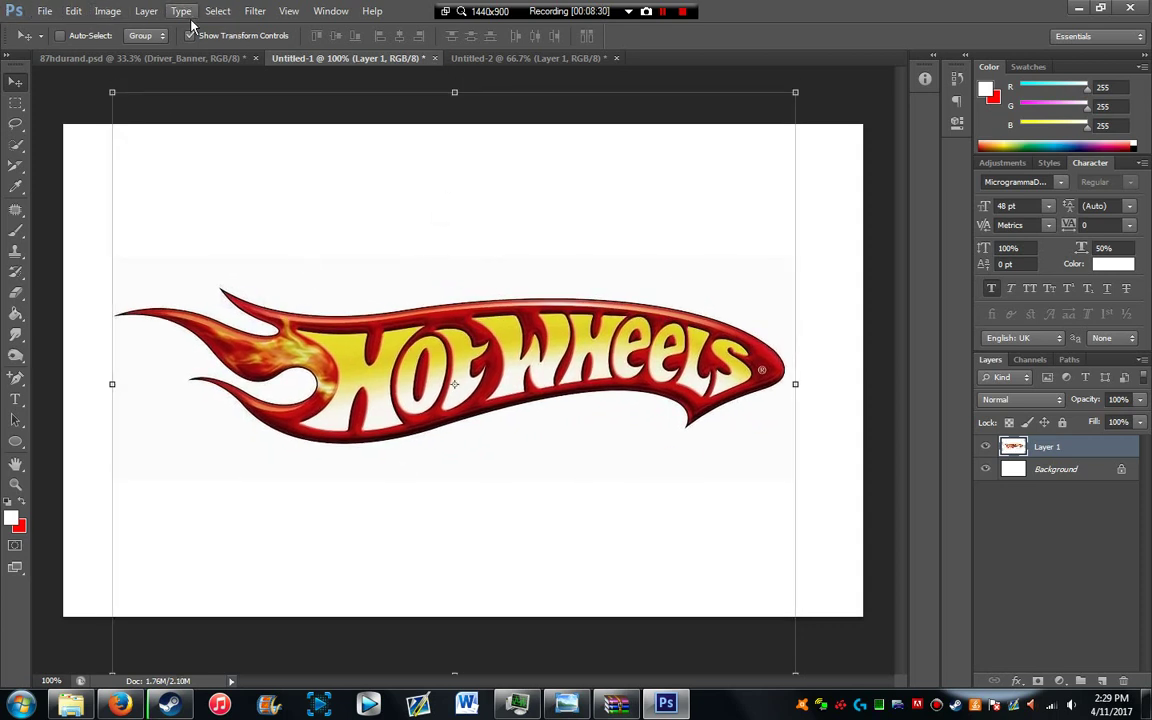
left_click(44, 11)
mouse_move(372, 11)
left_click(988, 30)
left_click_drag(418, 355, 496, 338)
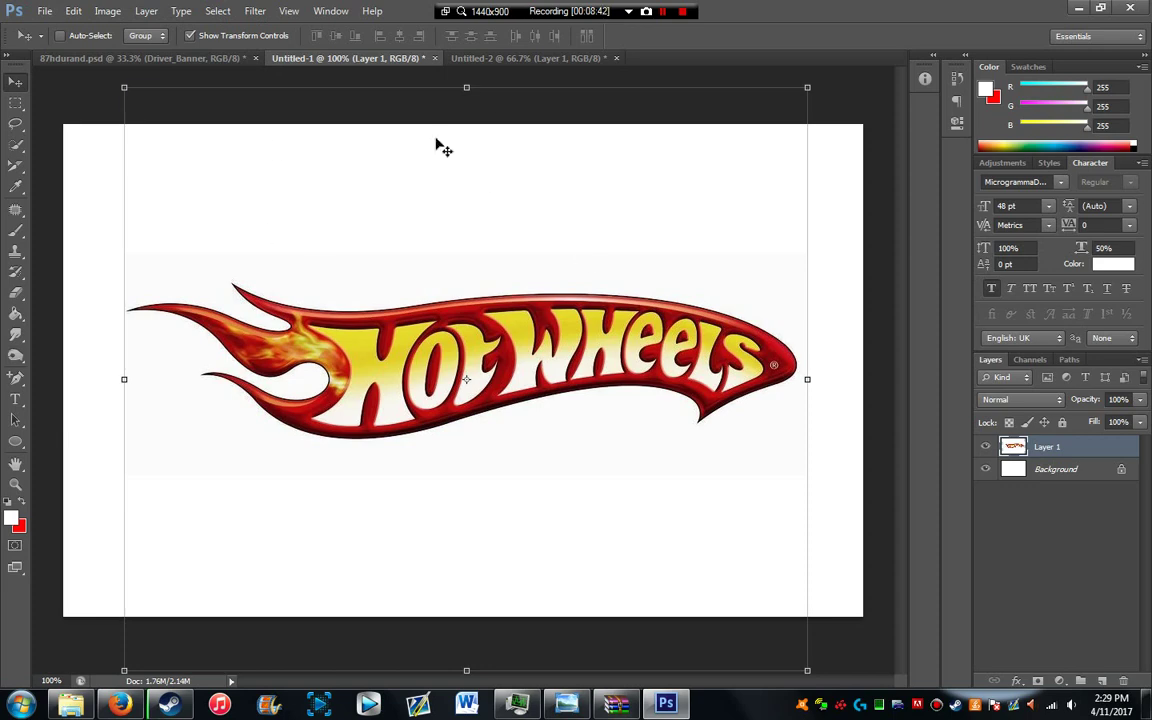
Step: Select the logo without its white background using an inverted Color Range of sampled colors with fuzziness 64
left_click(217, 11)
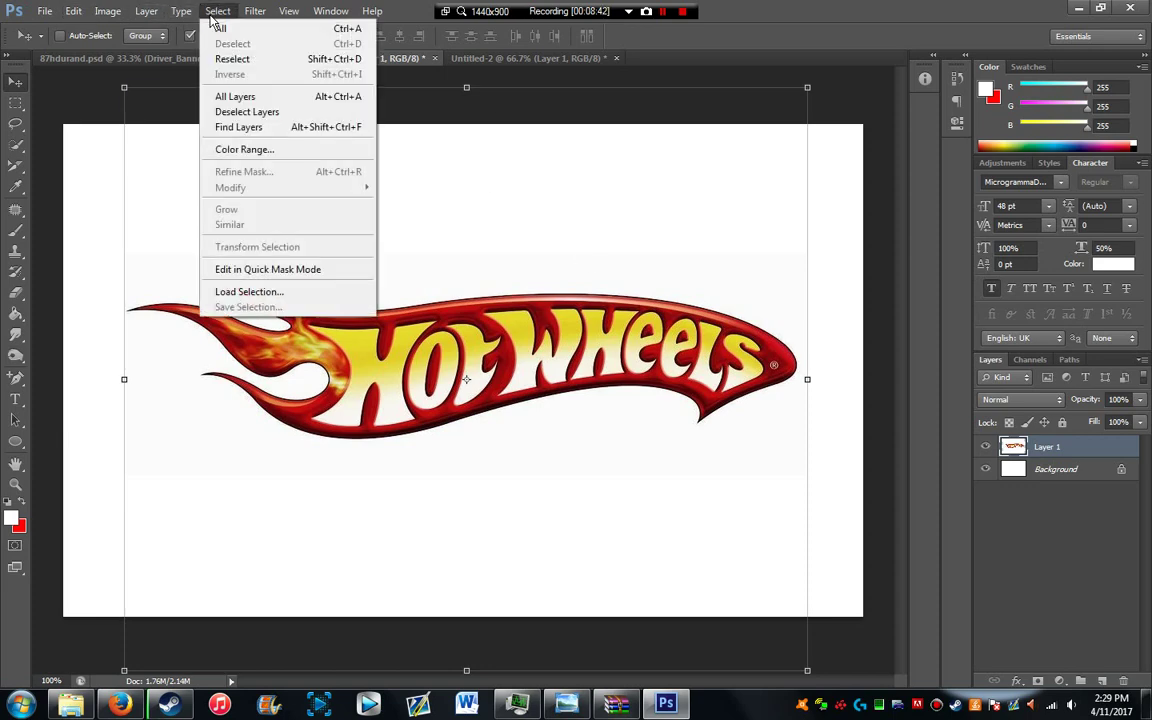
left_click(276, 150)
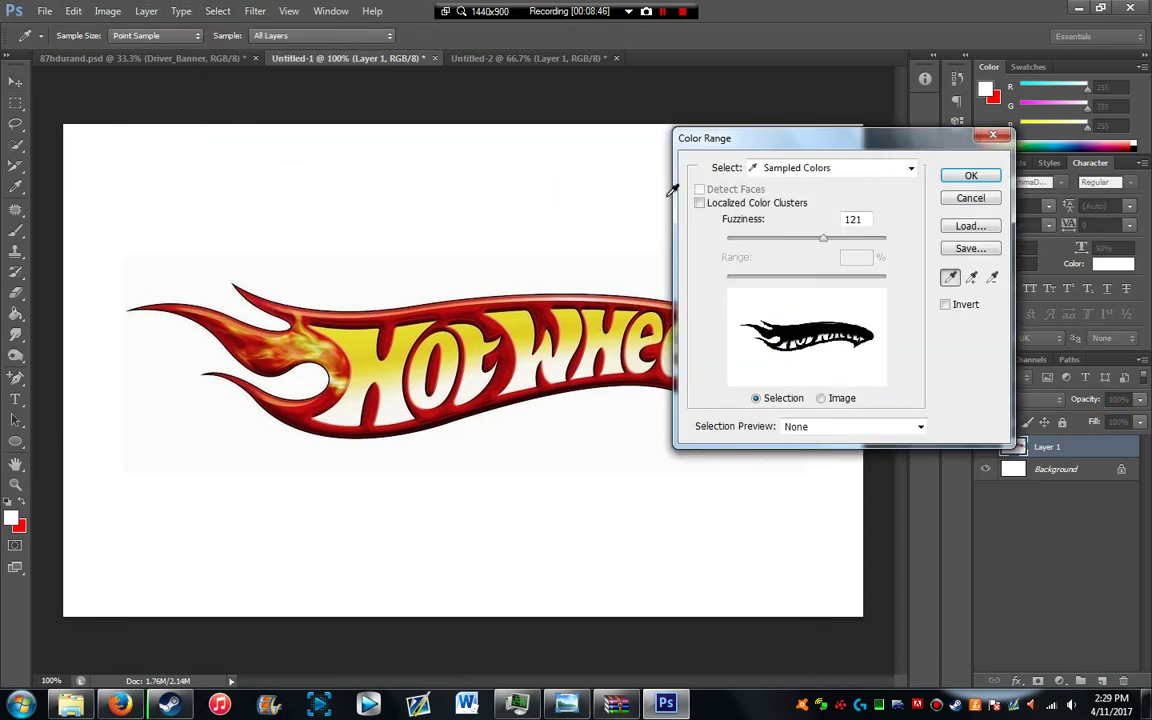
left_click(212, 11)
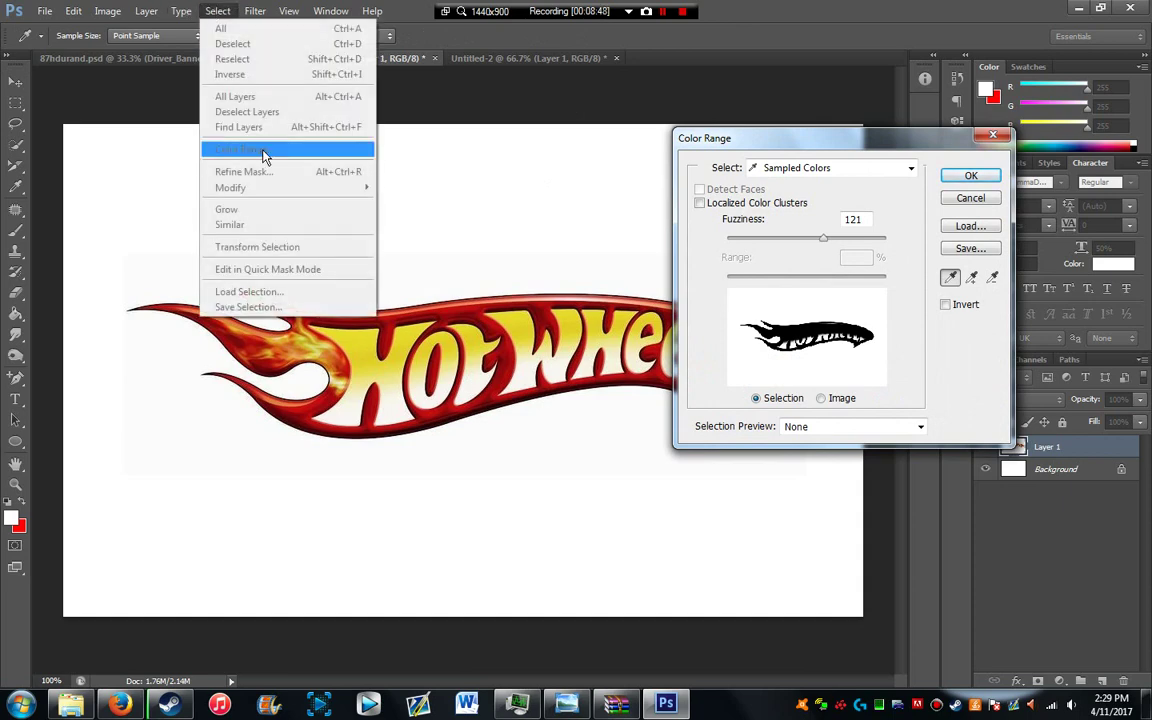
left_click(812, 137)
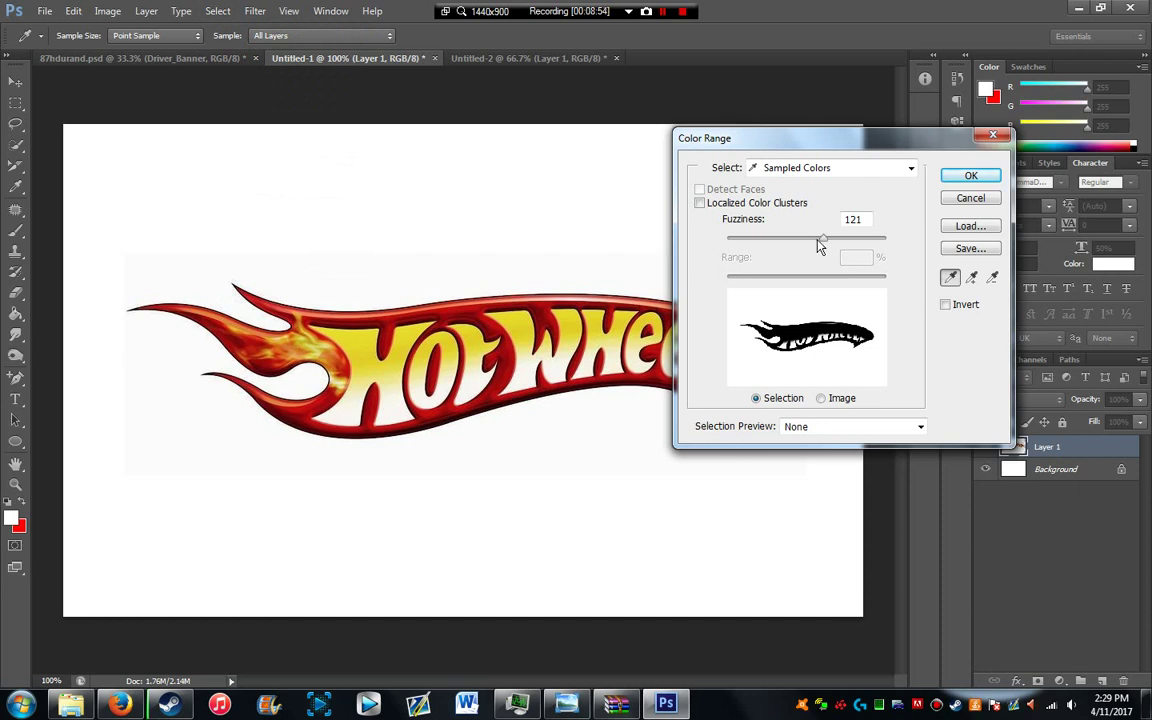
left_click(944, 306)
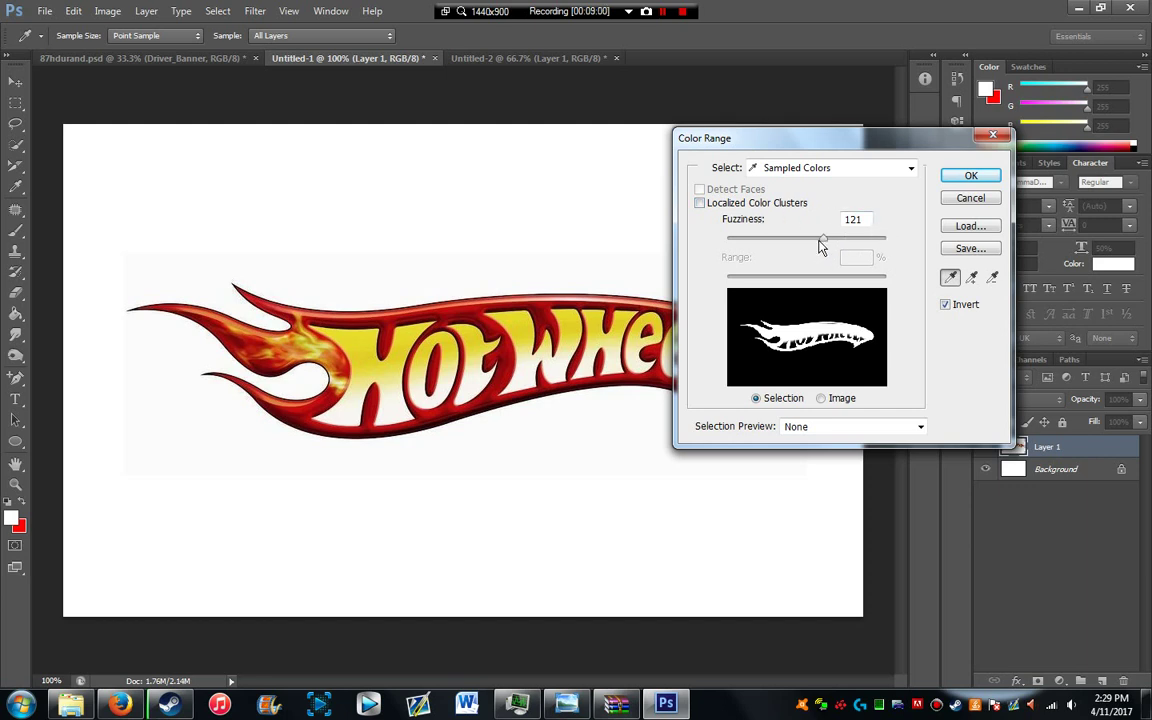
left_click_drag(827, 247, 732, 251)
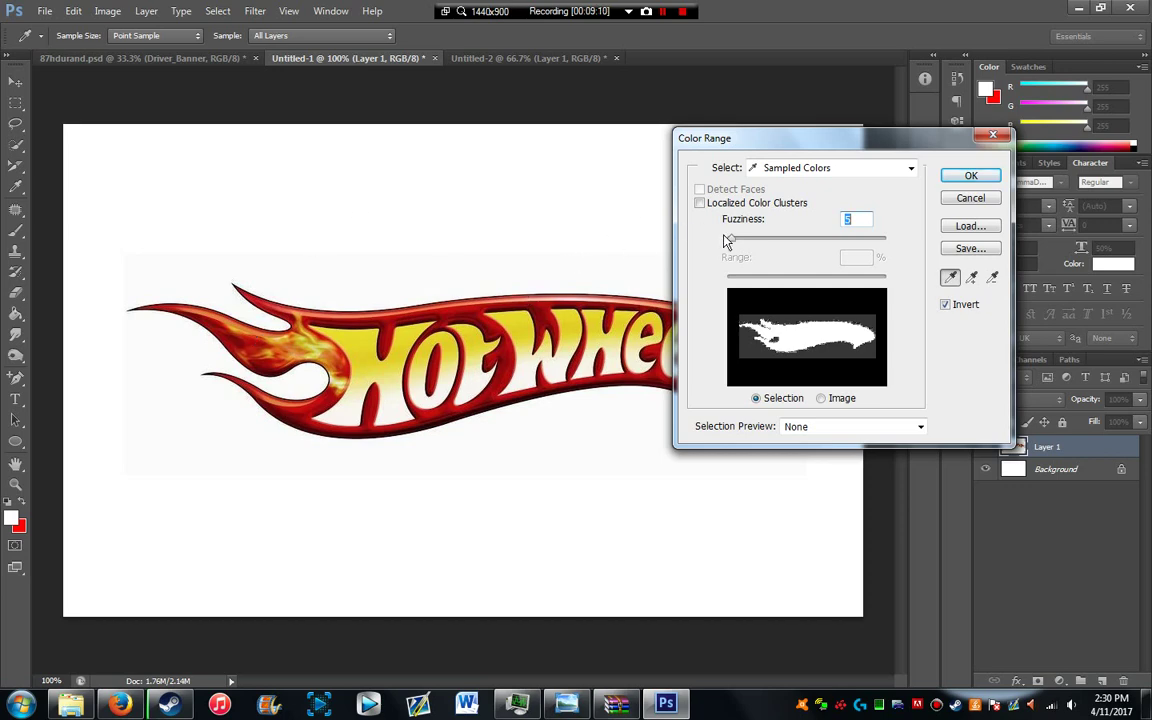
left_click_drag(734, 246, 782, 258)
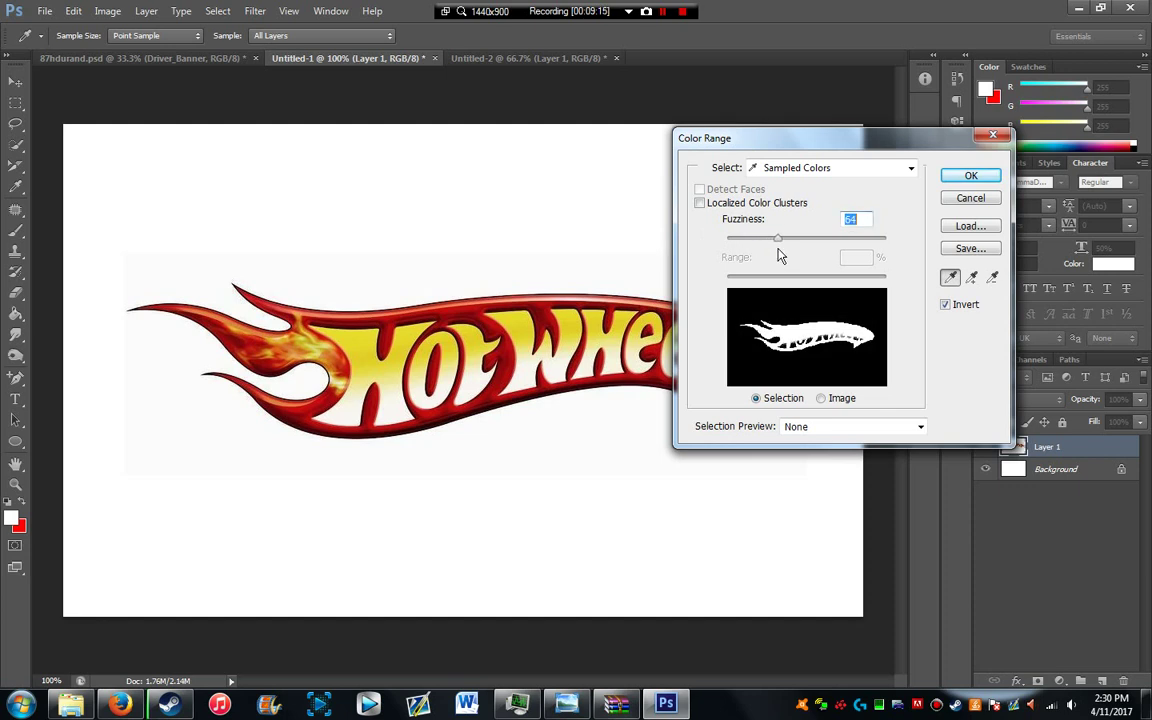
left_click(968, 177)
key("v")
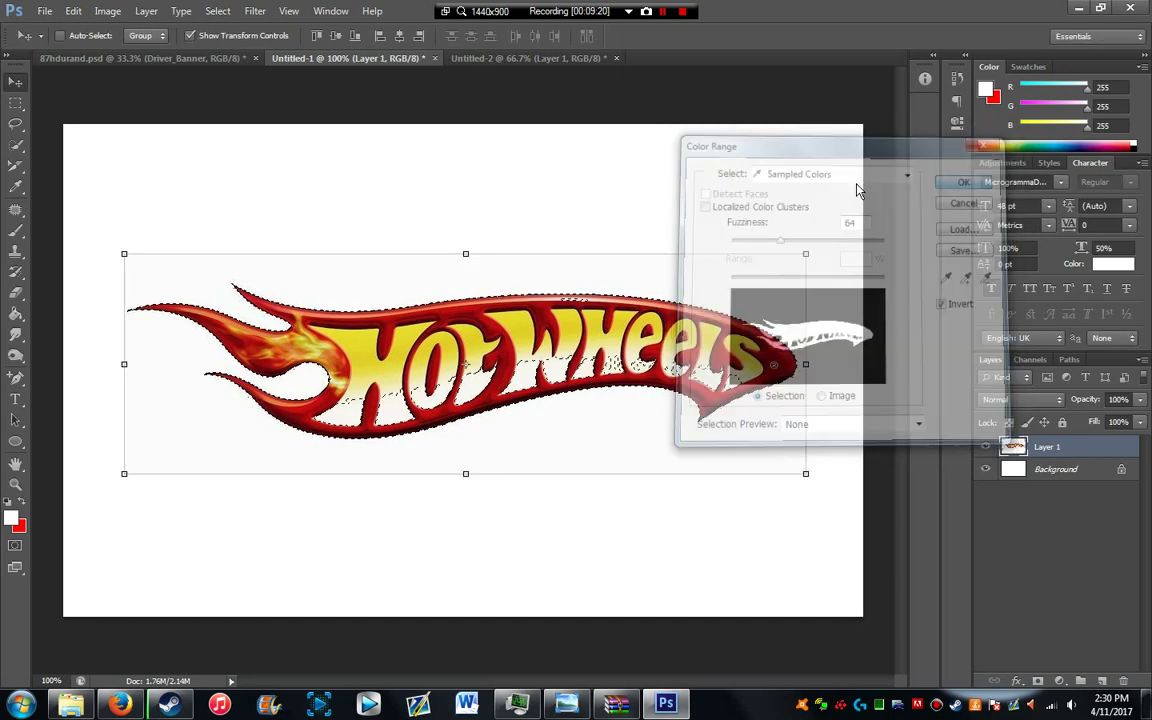
Step: Add the white letter areas to the selection with Quick Selection and move the cut-out logo onto the truck bed in 87hdurand.psd
left_click(16, 145)
mouse_move(352, 420)
left_mouse_down()
mouse_move(347, 411)
mouse_move(497, 375)
mouse_move(743, 381)
left_mouse_up()
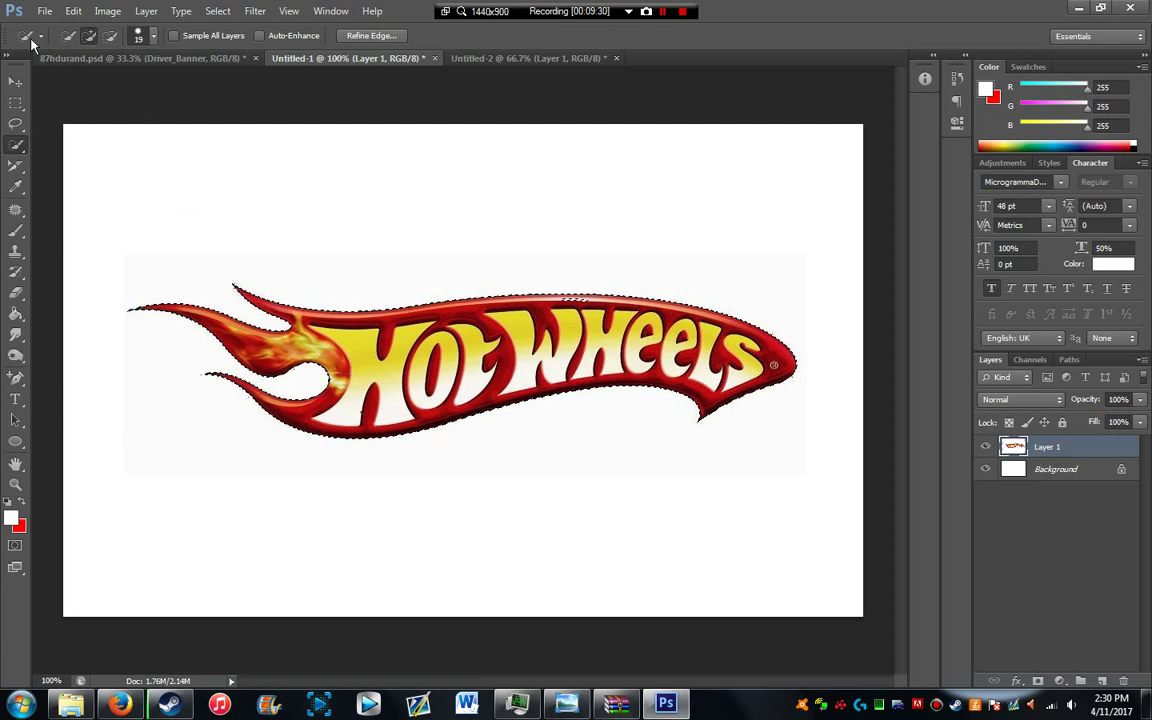
left_click(16, 81)
left_click_drag(393, 318, 617, 417)
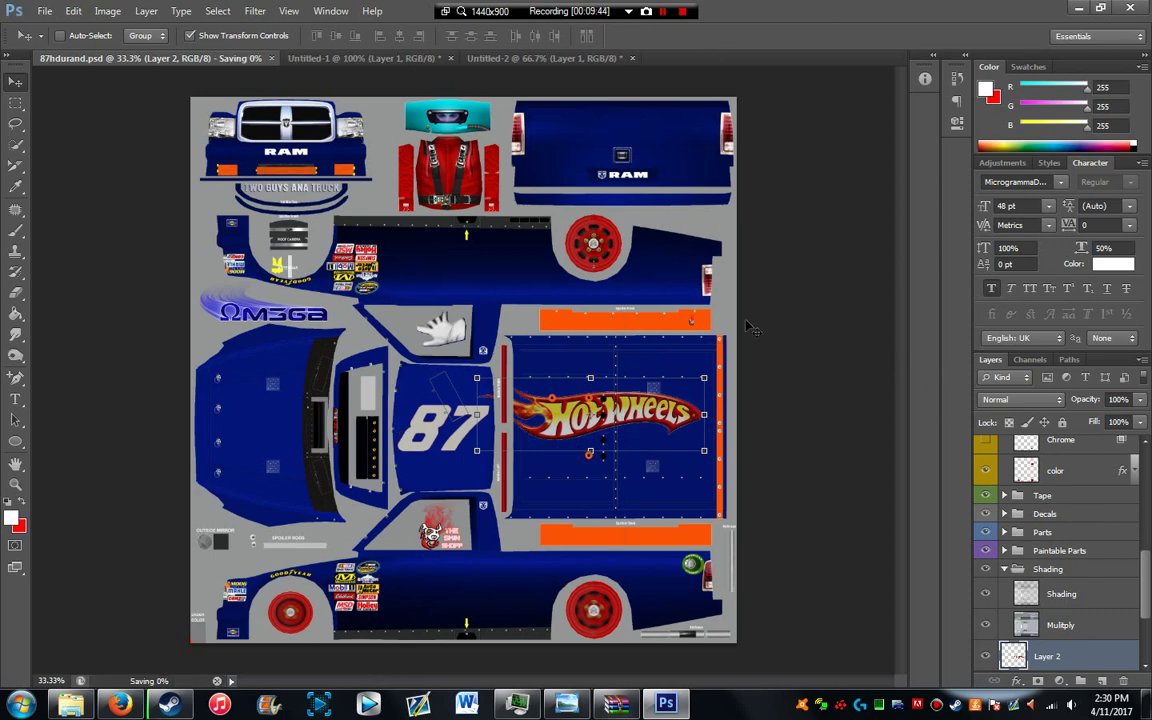
Step: Copy the uncut logo image from Firefox again, paste it over the truck template for comparison, and delete it
left_click(104, 706)
right_click(497, 322)
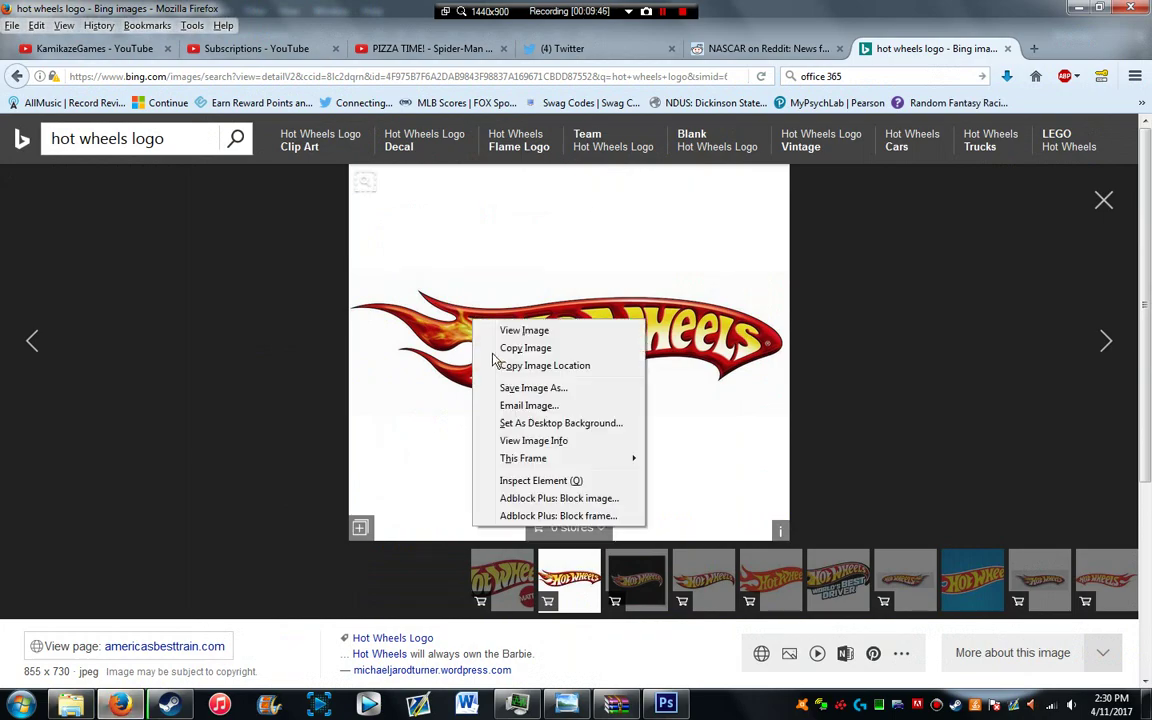
left_click(505, 345)
left_click(665, 705)
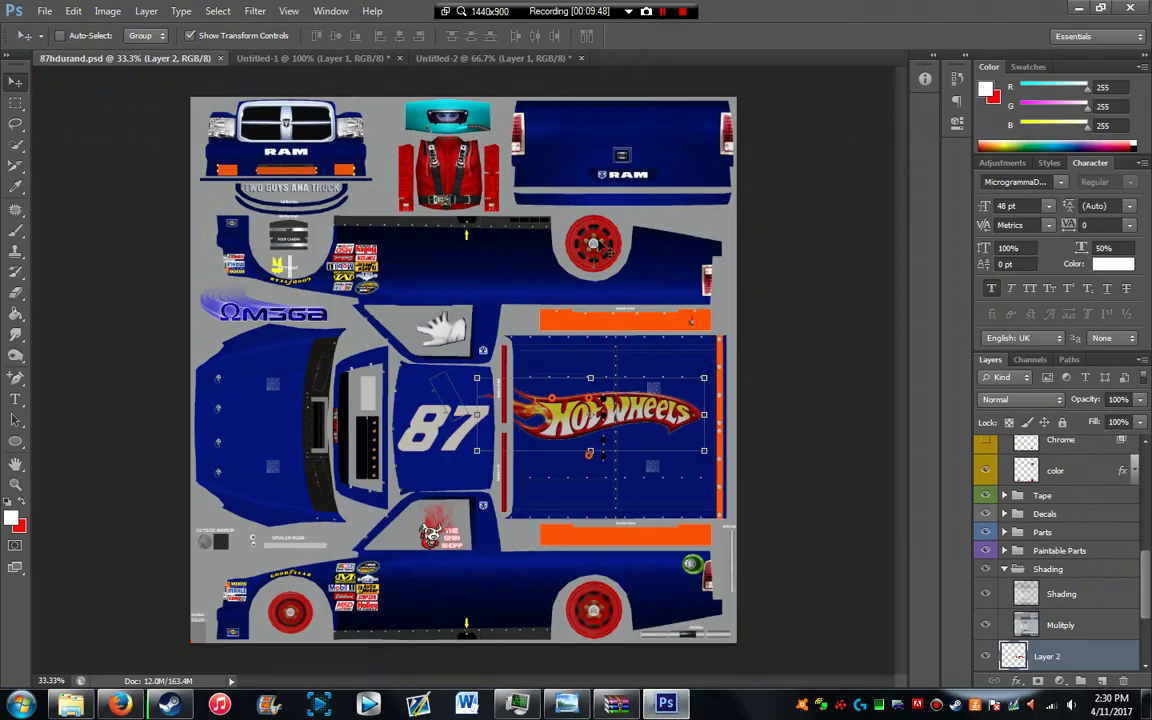
key("ctrl+v")
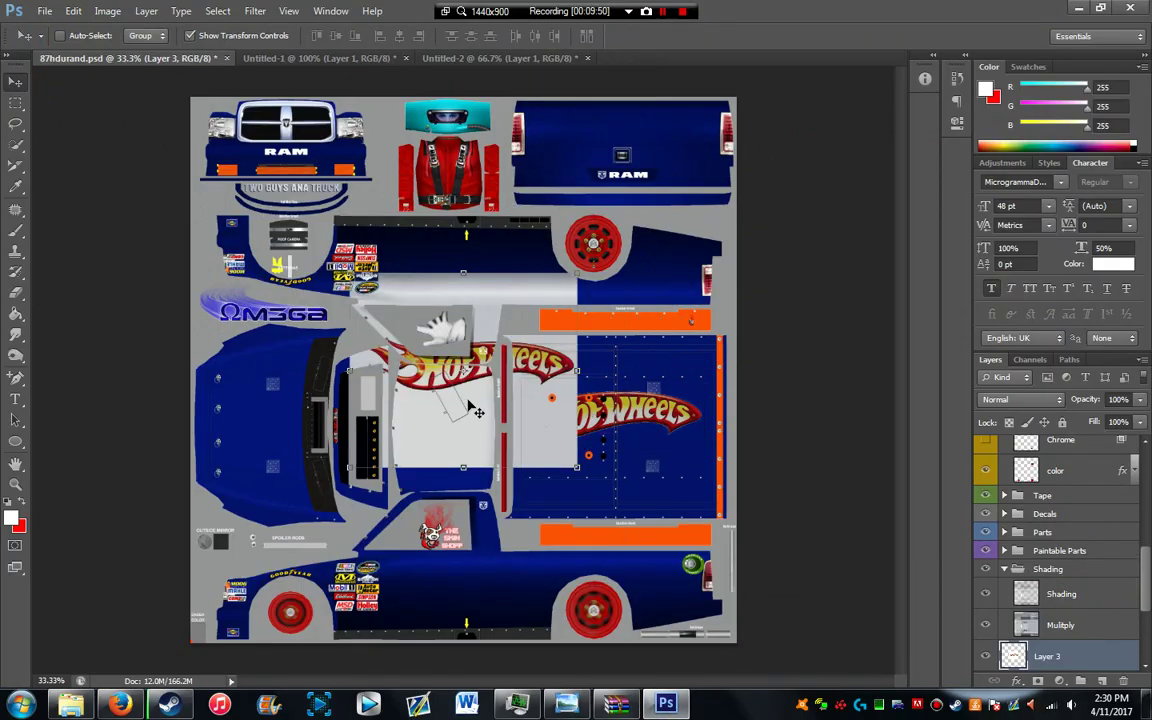
left_click_drag(517, 404, 553, 462)
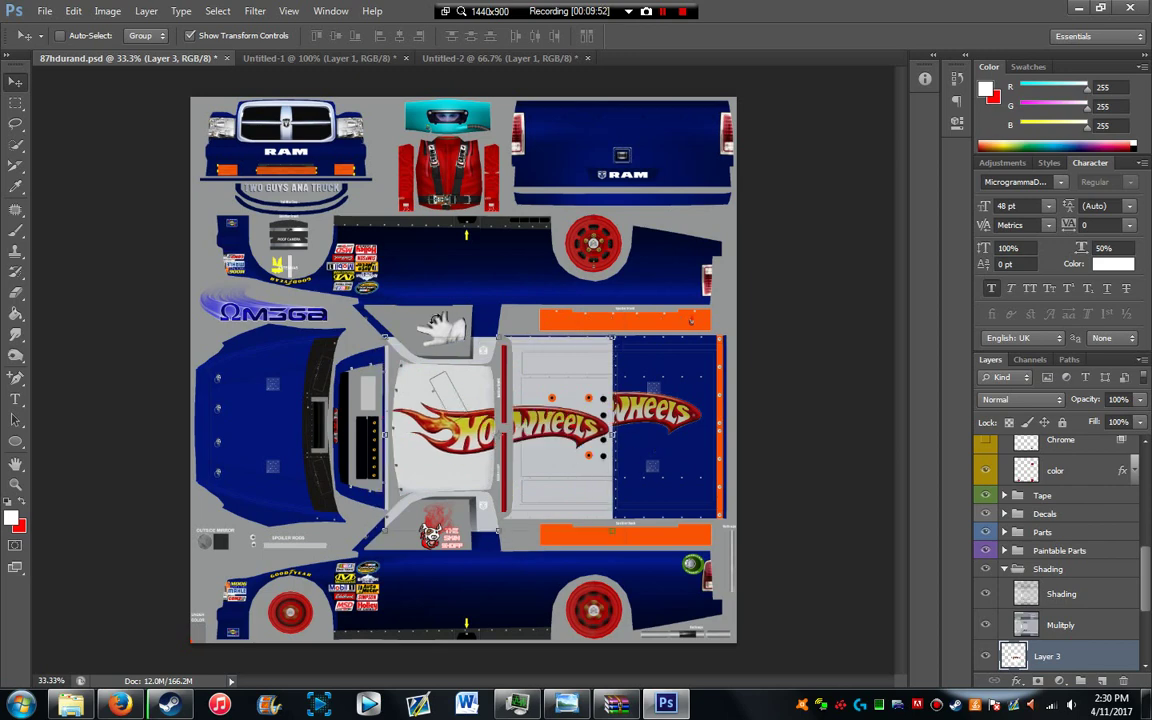
key("Delete")
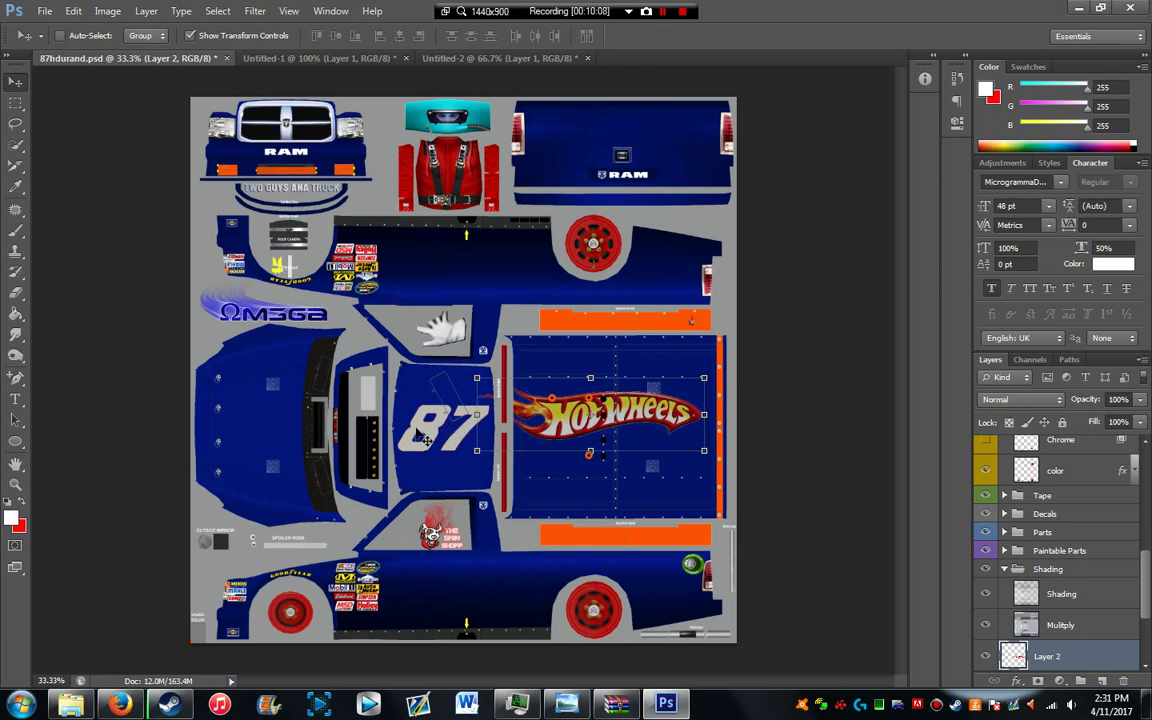
Step: Defringe the Hot Wheels logo layer on the truck bed with a width of 5 pixels
left_click(105, 11)
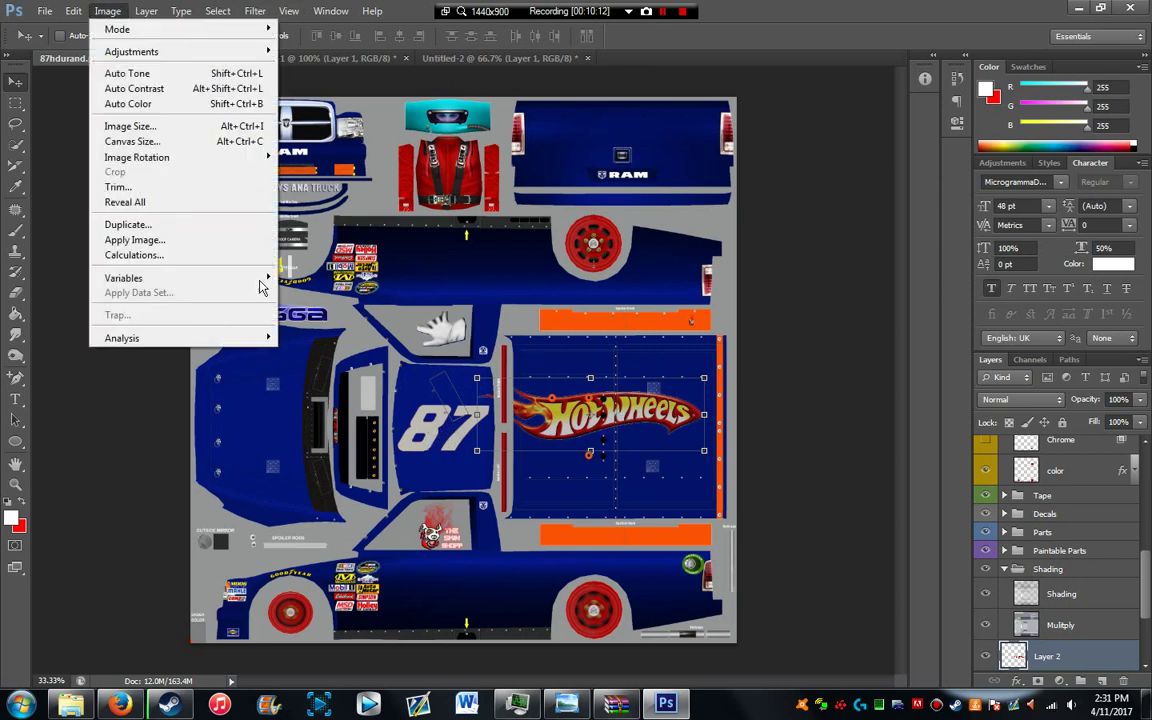
mouse_move(140, 11)
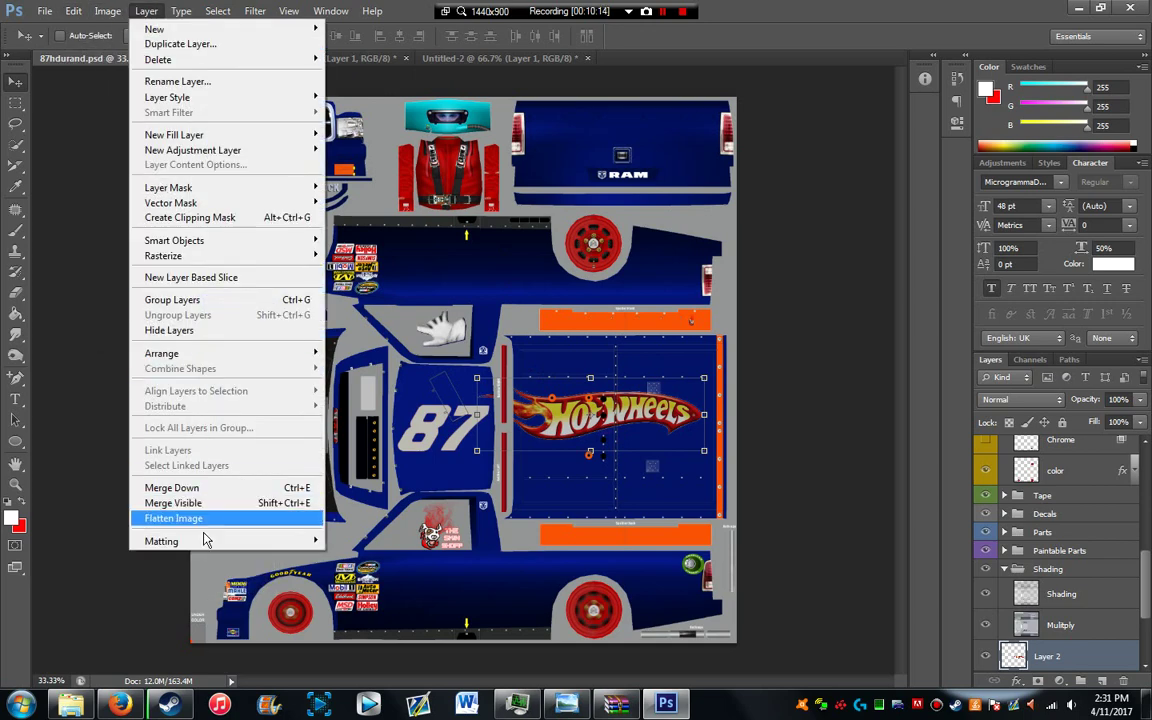
mouse_move(203, 541)
left_click(362, 481)
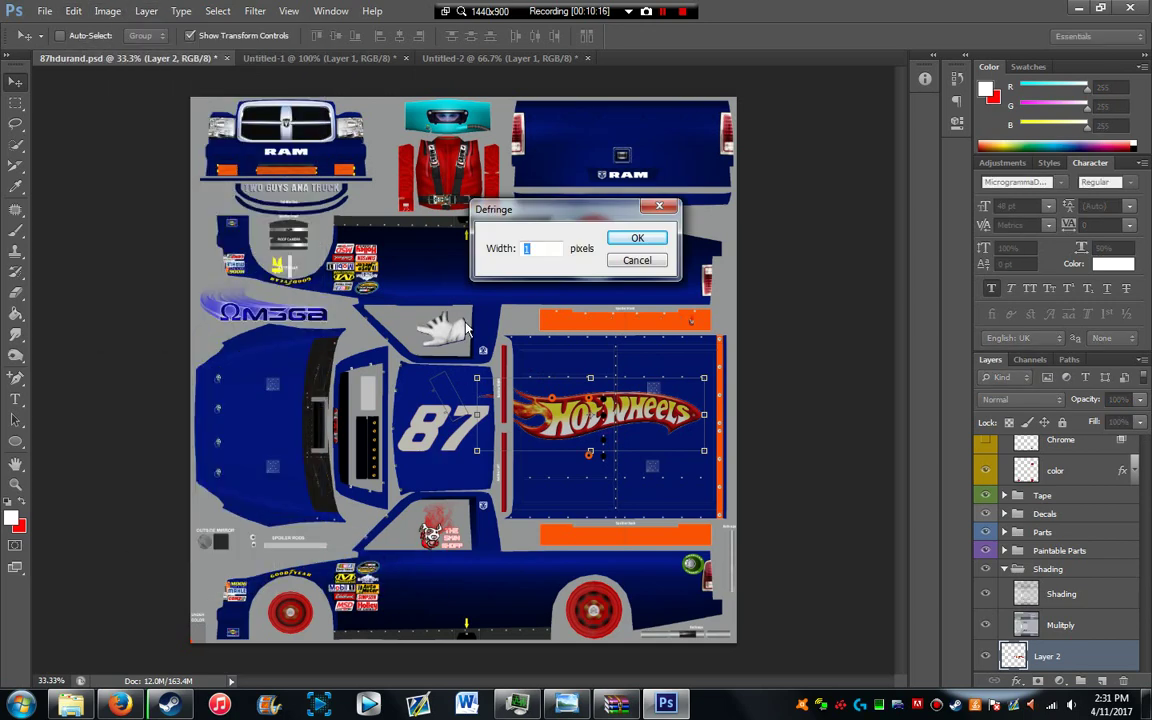
type("5")
left_click(630, 243)
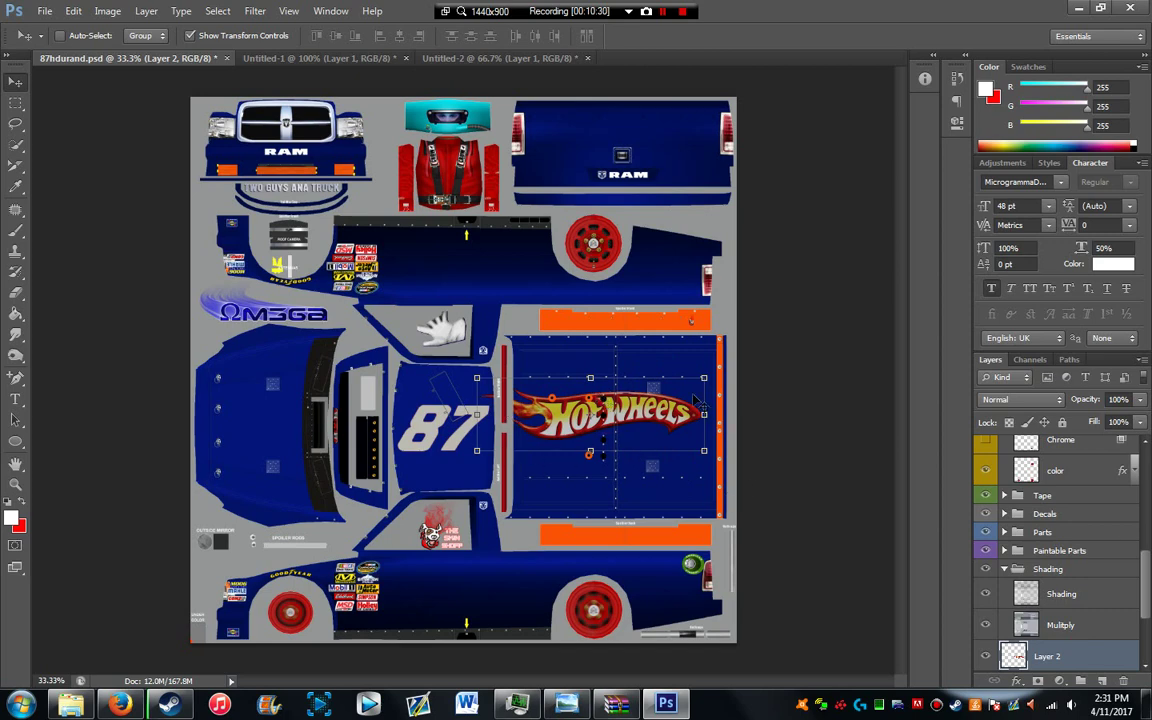
Step: Marquee-select the Hot Wheels logo and shift it slightly toward the rear of the truck bed, clearing the selection
left_click(15, 103)
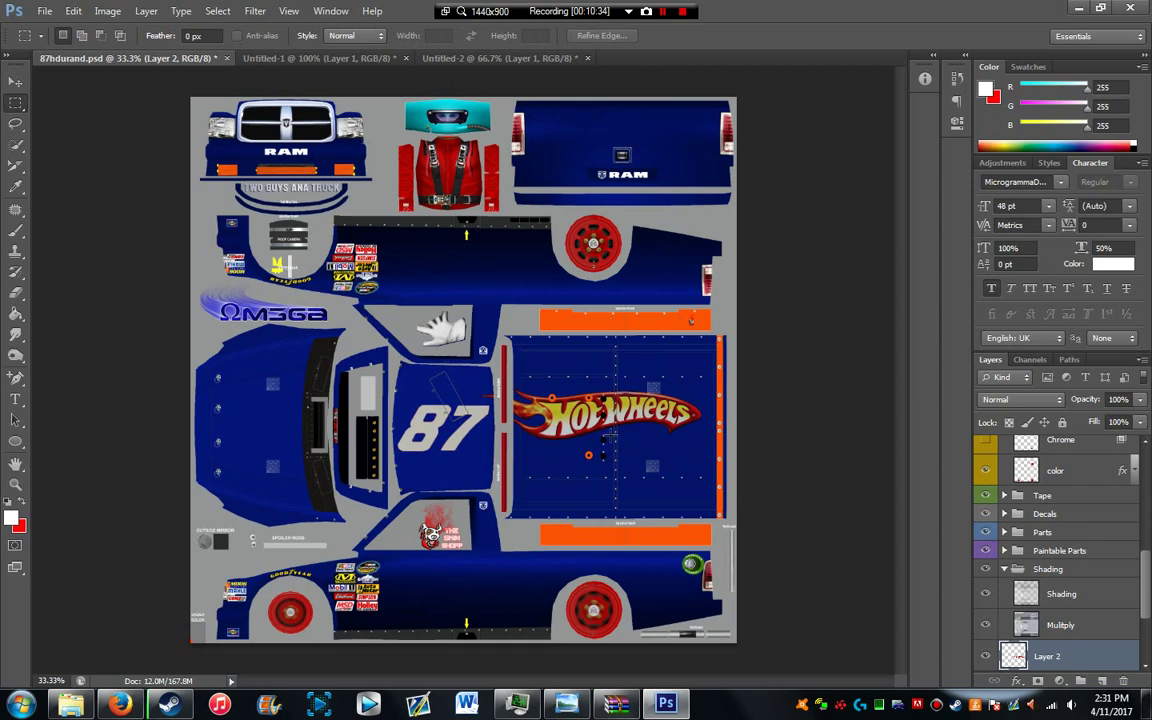
left_click_drag(445, 354, 736, 494)
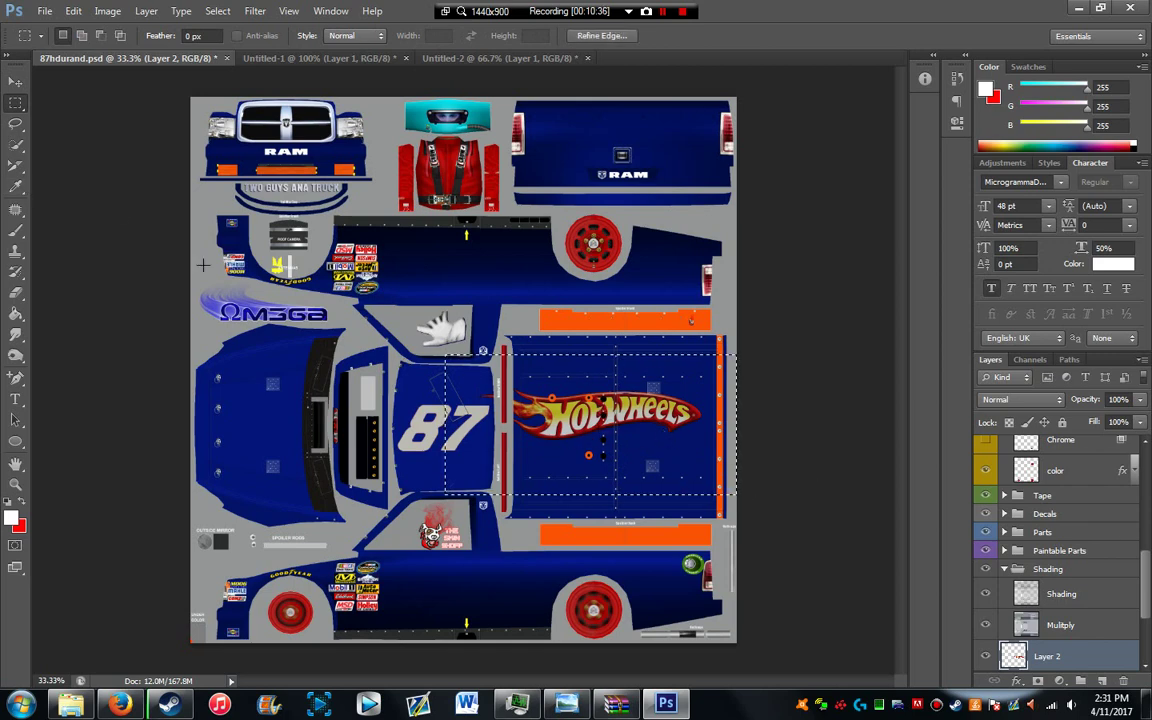
left_click(15, 80)
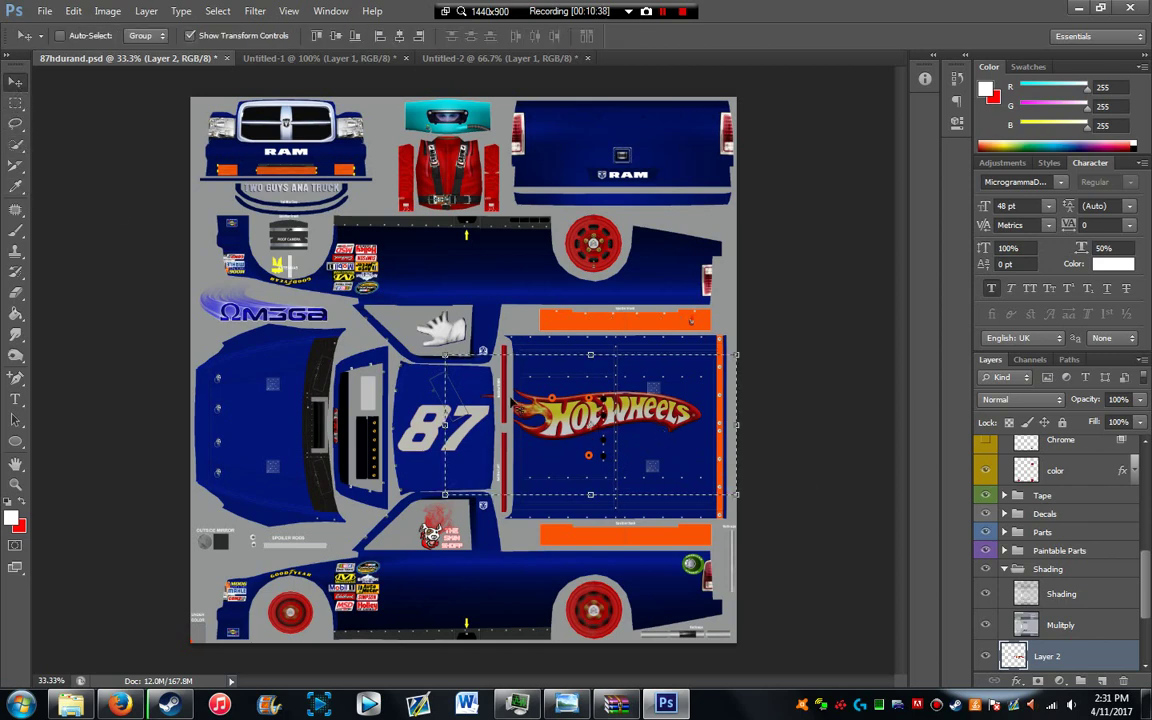
left_click_drag(505, 383, 533, 379)
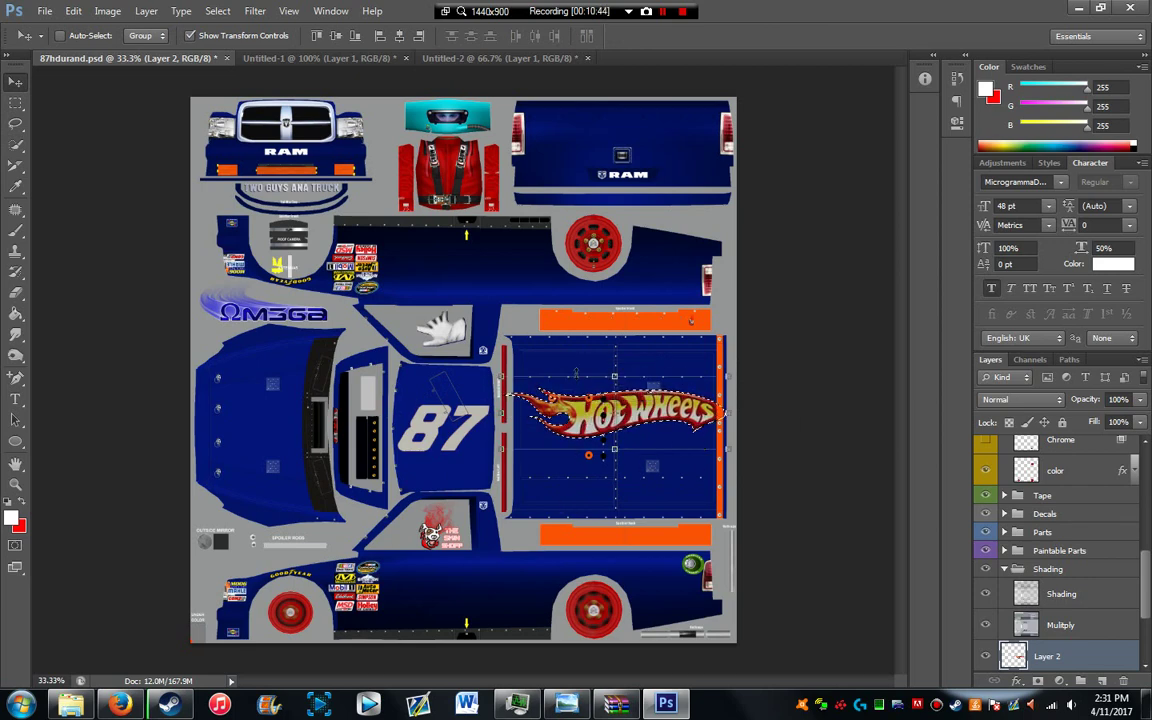
key("ctrl+d")
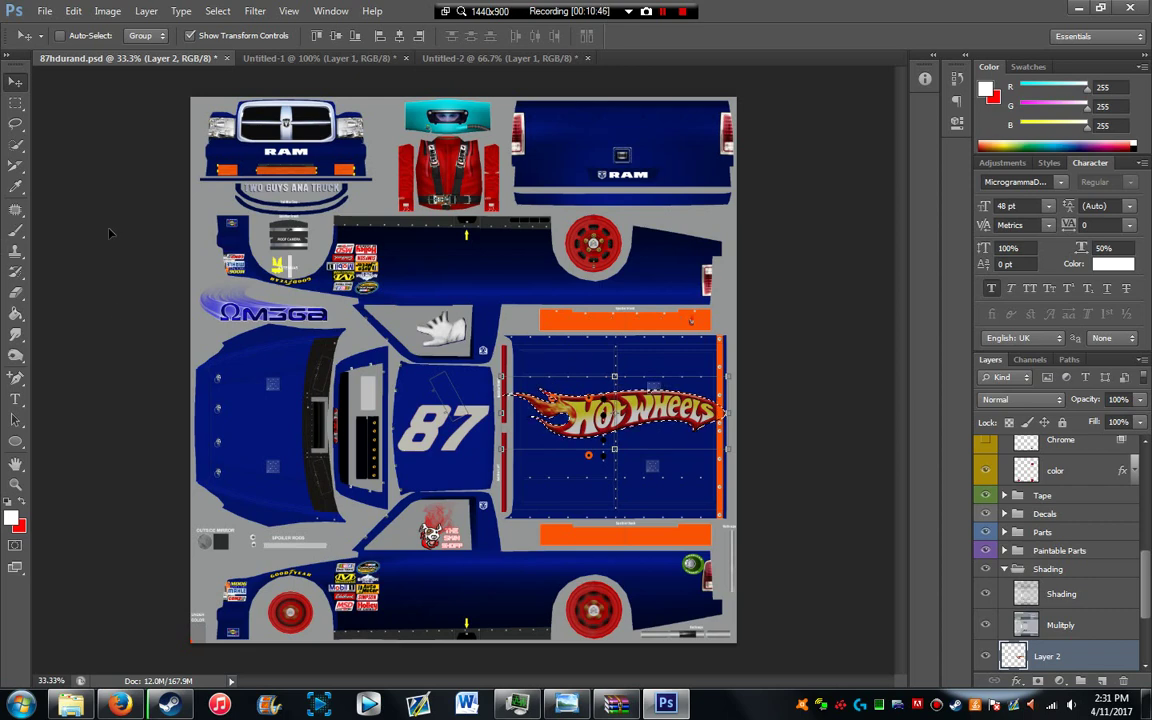
Step: Move the Hot Wheels logo onto the hood, shrink it, and rotate it 90 degrees so it spans the hood
left_click_drag(704, 424, 354, 408)
left_click_drag(364, 358, 276, 388)
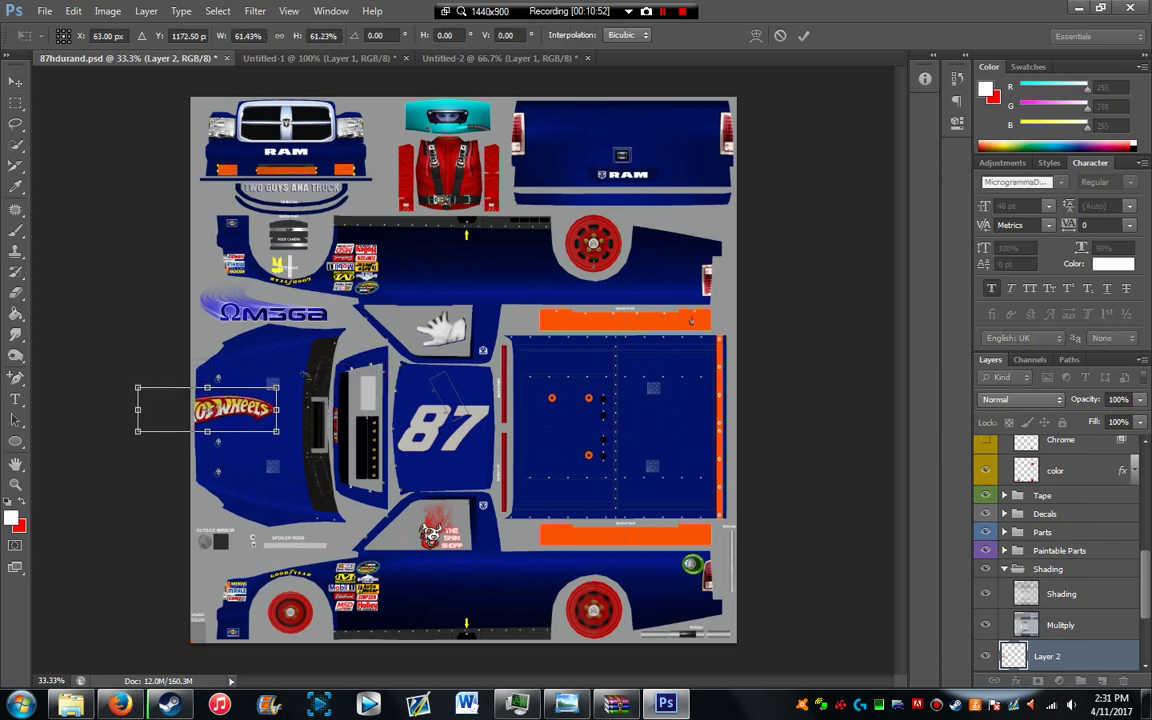
left_click_drag(272, 341, 255, 440)
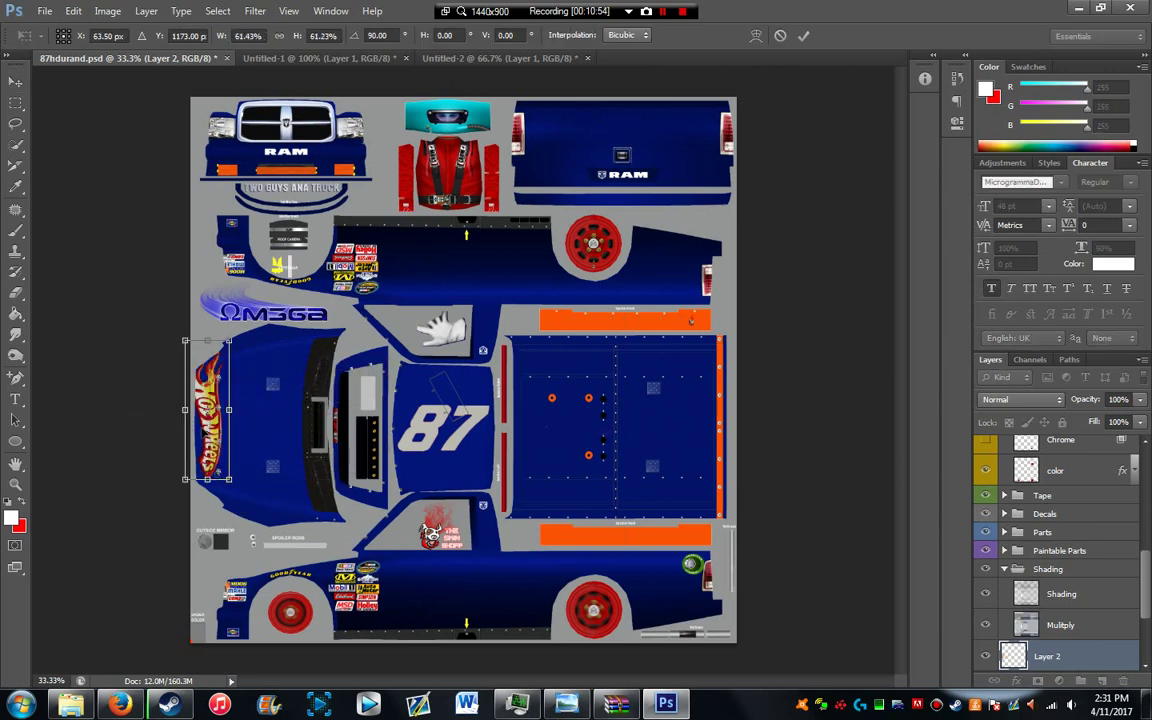
left_click_drag(223, 400, 272, 410)
left_click_drag(280, 352, 240, 359)
key("Return")
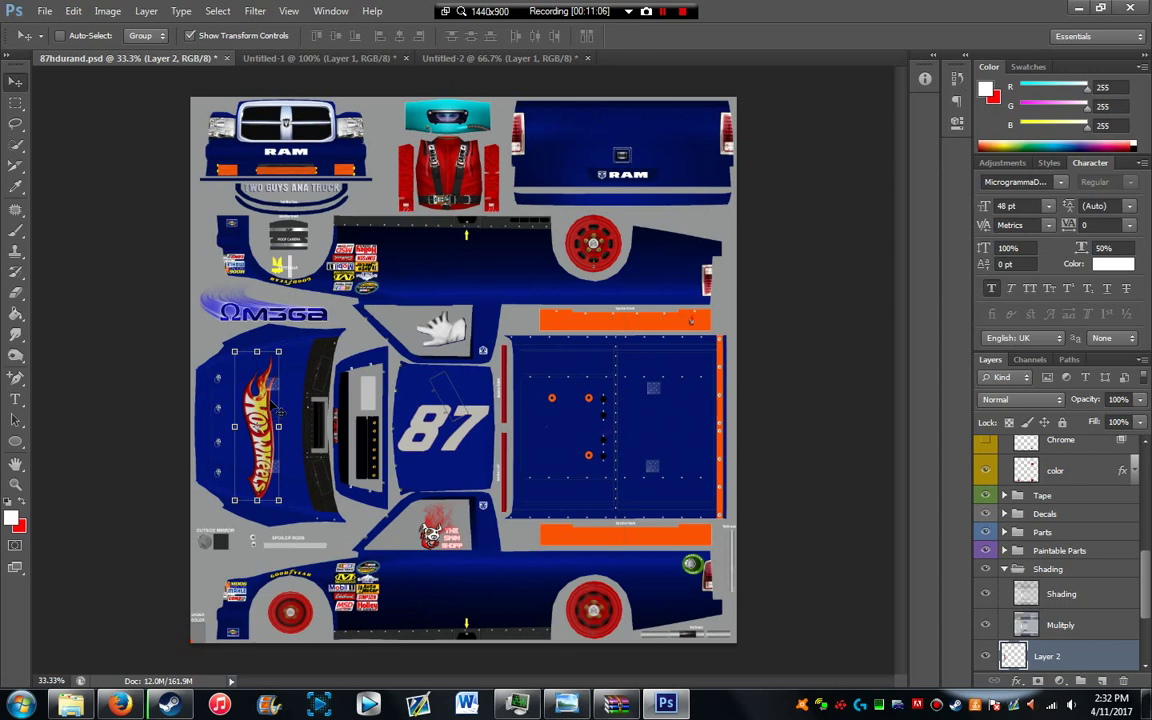
left_click_drag(263, 410, 585, 405)
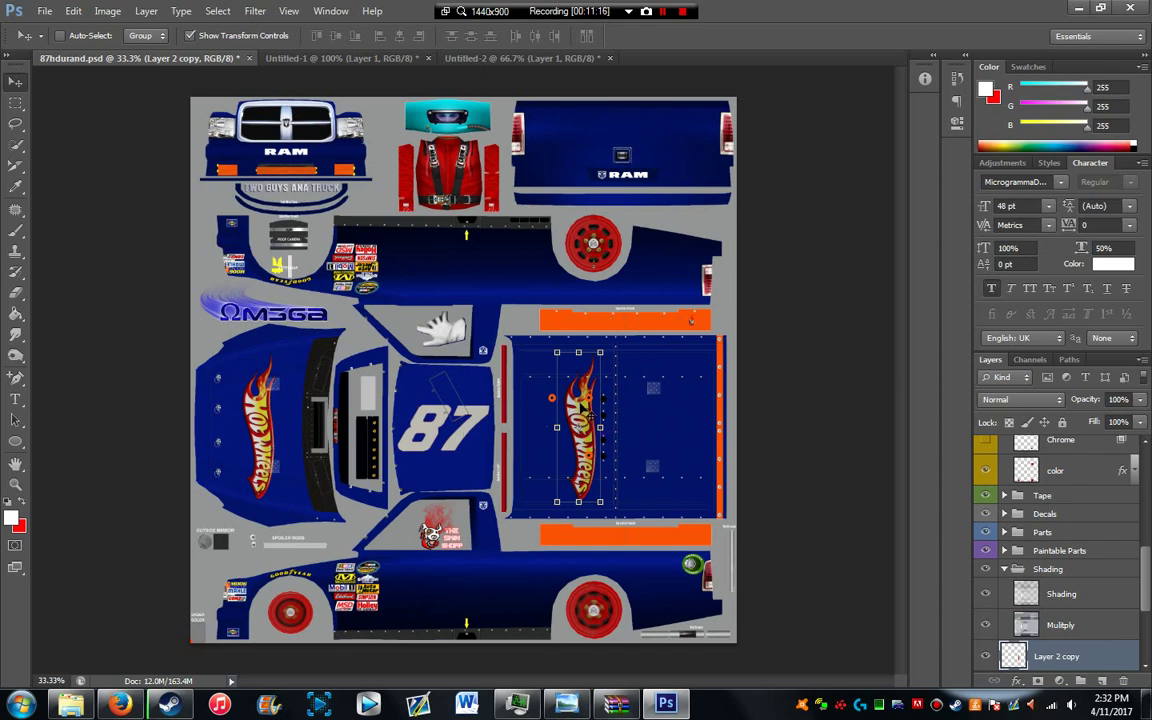
mouse_move(580, 413)
left_mouse_down()
mouse_move(579, 480)
mouse_move(598, 380)
mouse_move(578, 215)
mouse_move(580, 330)
mouse_move(617, 337)
mouse_move(578, 322)
mouse_move(566, 185)
mouse_move(540, 240)
mouse_move(565, 250)
mouse_move(572, 410)
mouse_move(570, 255)
mouse_move(572, 357)
mouse_move(570, 262)
mouse_move(578, 299)
mouse_move(583, 217)
mouse_move(606, 303)
mouse_move(520, 300)
mouse_move(315, 408)
mouse_move(458, 332)
mouse_move(560, 326)
mouse_move(515, 152)
mouse_move(500, 363)
mouse_move(583, 328)
mouse_move(570, 315)
mouse_move(585, 320)
mouse_move(580, 412)
left_mouse_up()
key("ctrl+z")
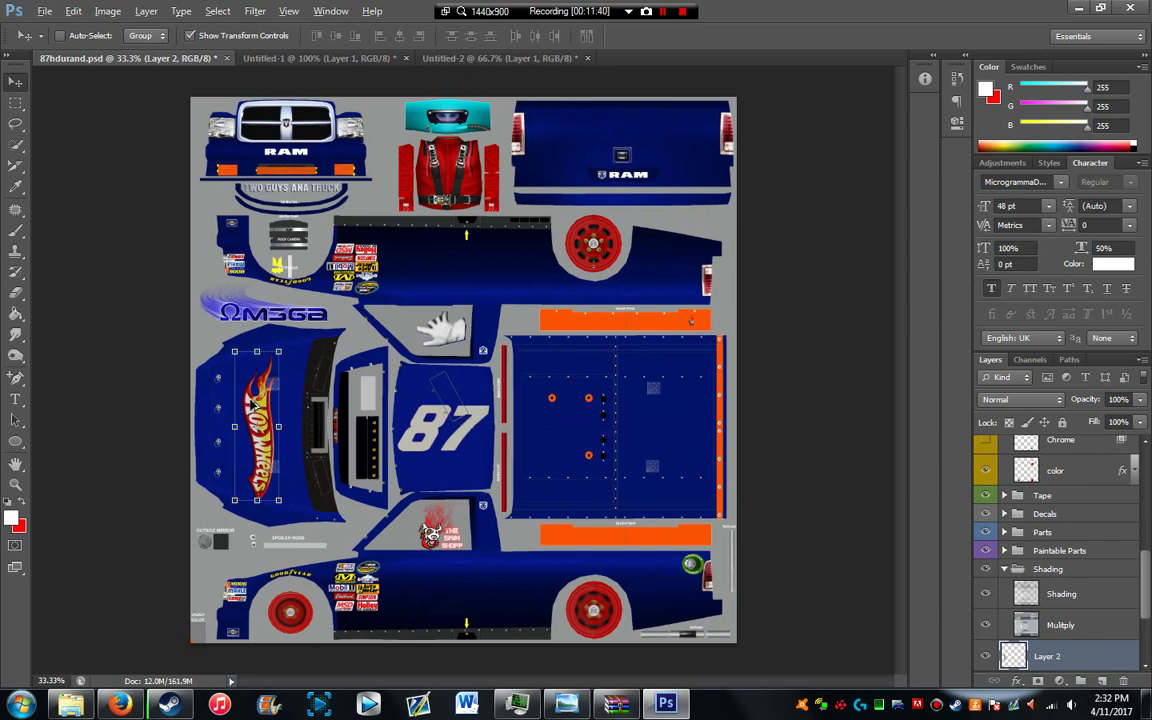
Step: Duplicate the hood logo onto the truck bed, flip it to -100% width and height, and place it near the tailgate edge
left_click_drag(228, 413, 563, 467)
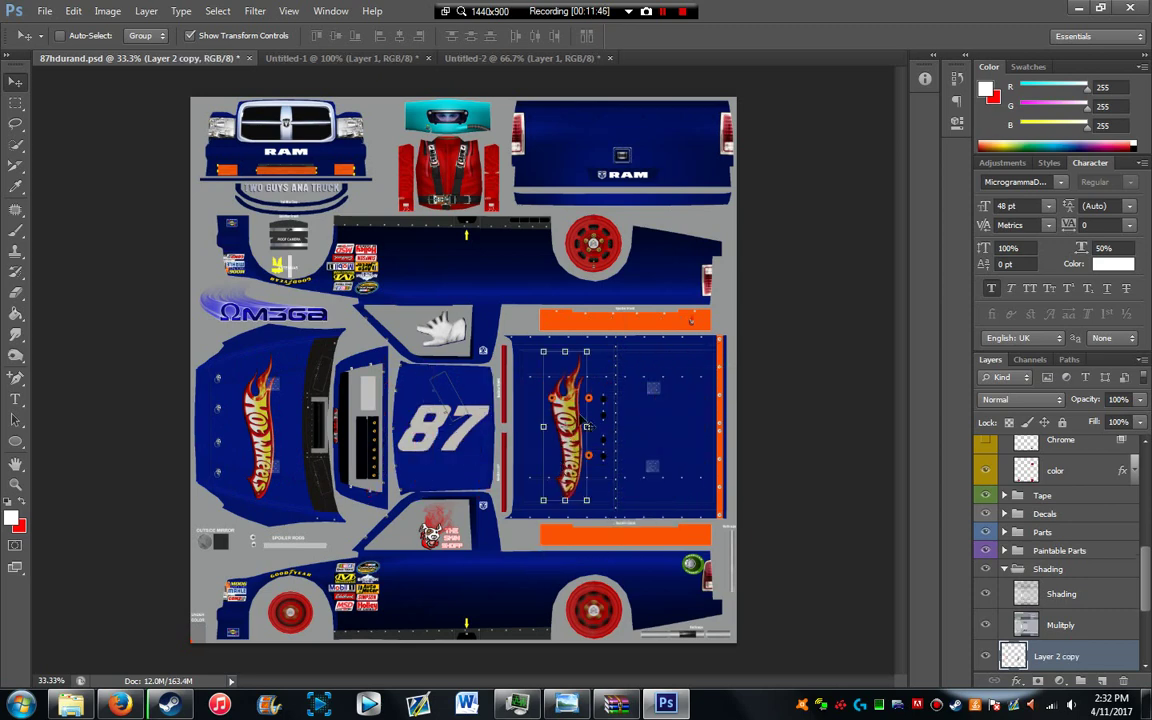
key("ctrl+t")
left_click_drag(603, 342, 493, 614)
left_click_drag(565, 410, 665, 418)
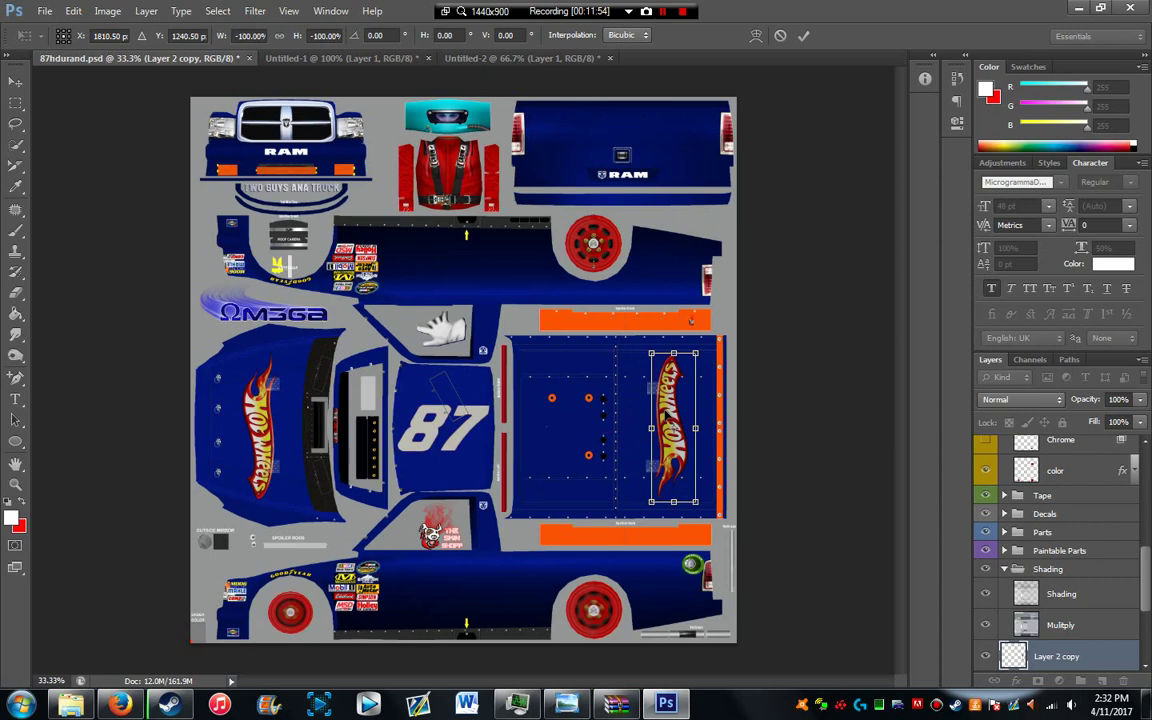
key("Return")
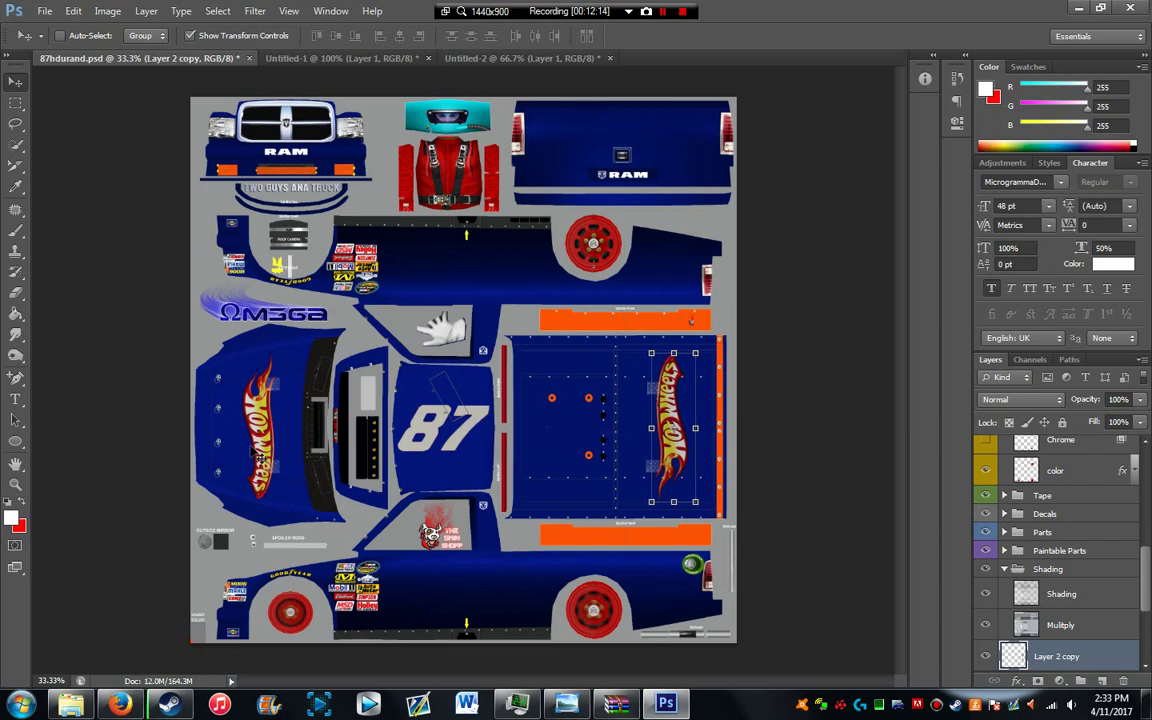
Step: Select the hood logo on Layer 2 and enlarge it proportionally to about 122%
right_click(255, 432)
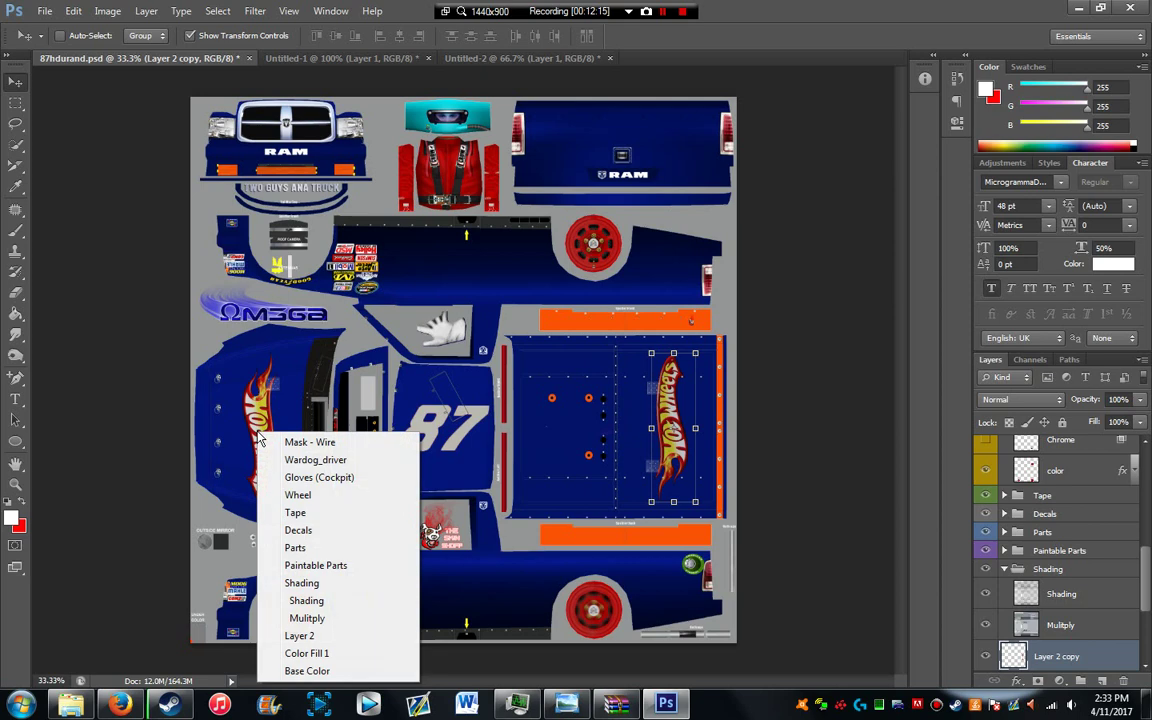
left_click(300, 634)
left_click_drag(278, 352, 345, 335)
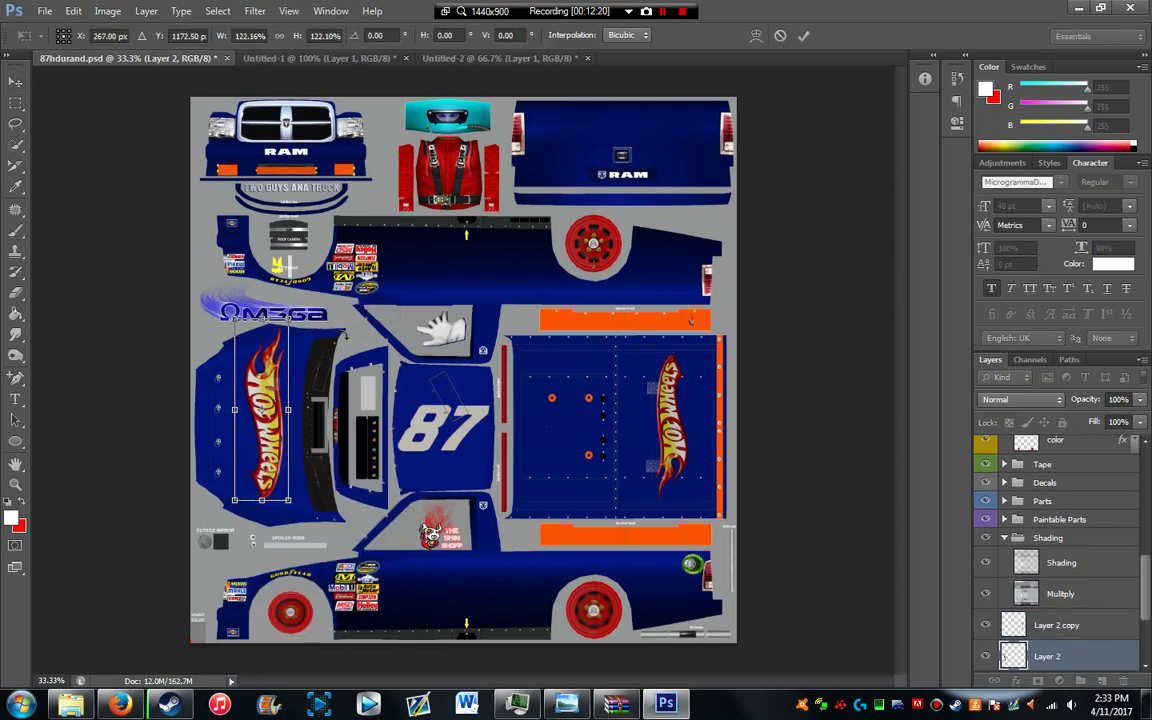
key("Return")
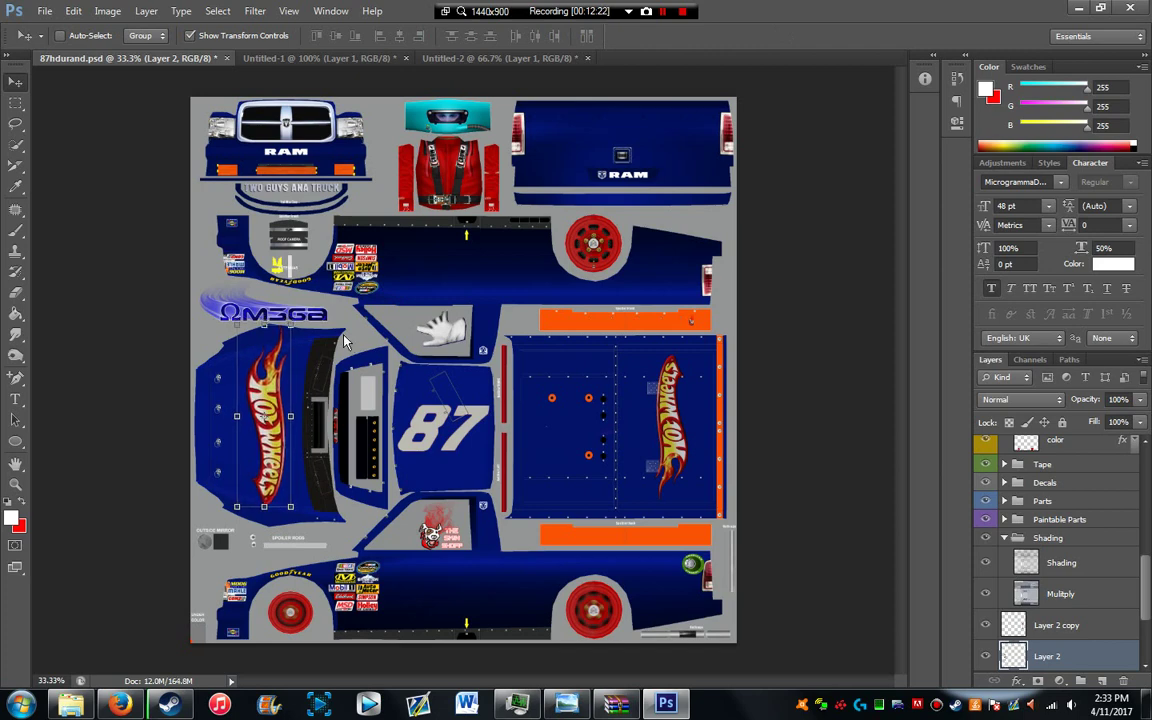
Step: Nudge the enlarged Hot Wheels logo down until it is centered across the width of the hood
key("Down")
key("Down")
key("Down")
key("Down")
key("Down")
key("Down")
key("Down")
key("Down")
key("Down")
key("Down")
key("Down")
key("Down")
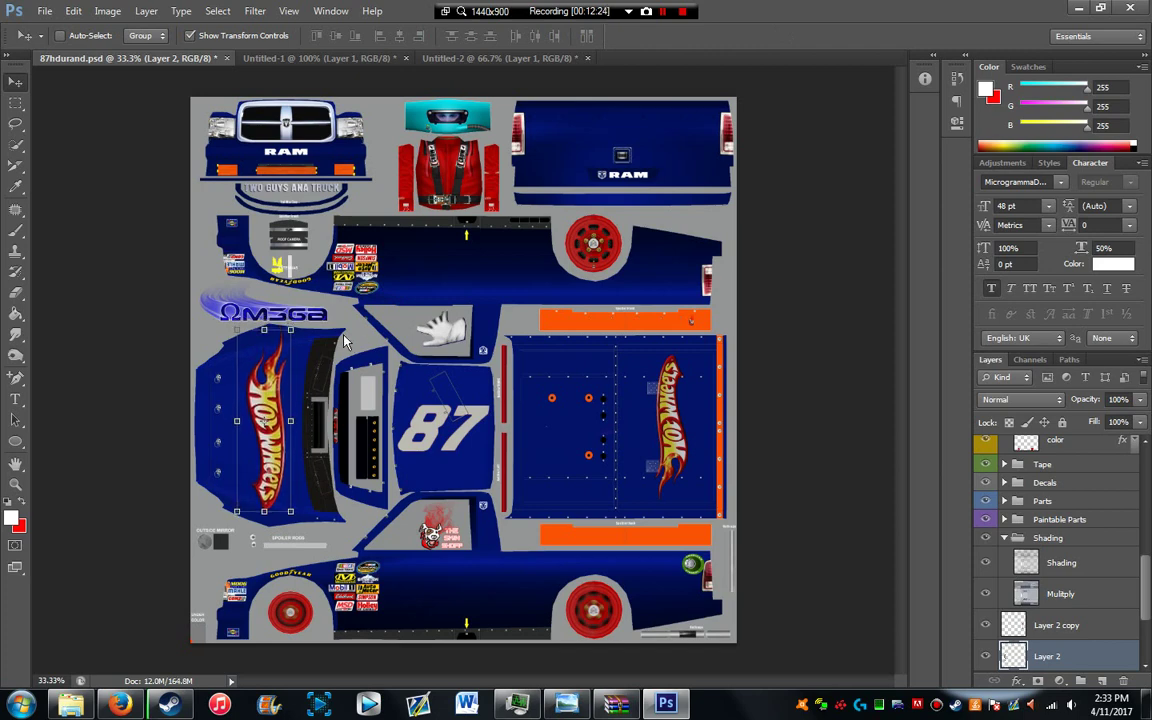
key("Down")
key("Down")
key("Down")
key("Down")
key("Down")
key("Down")
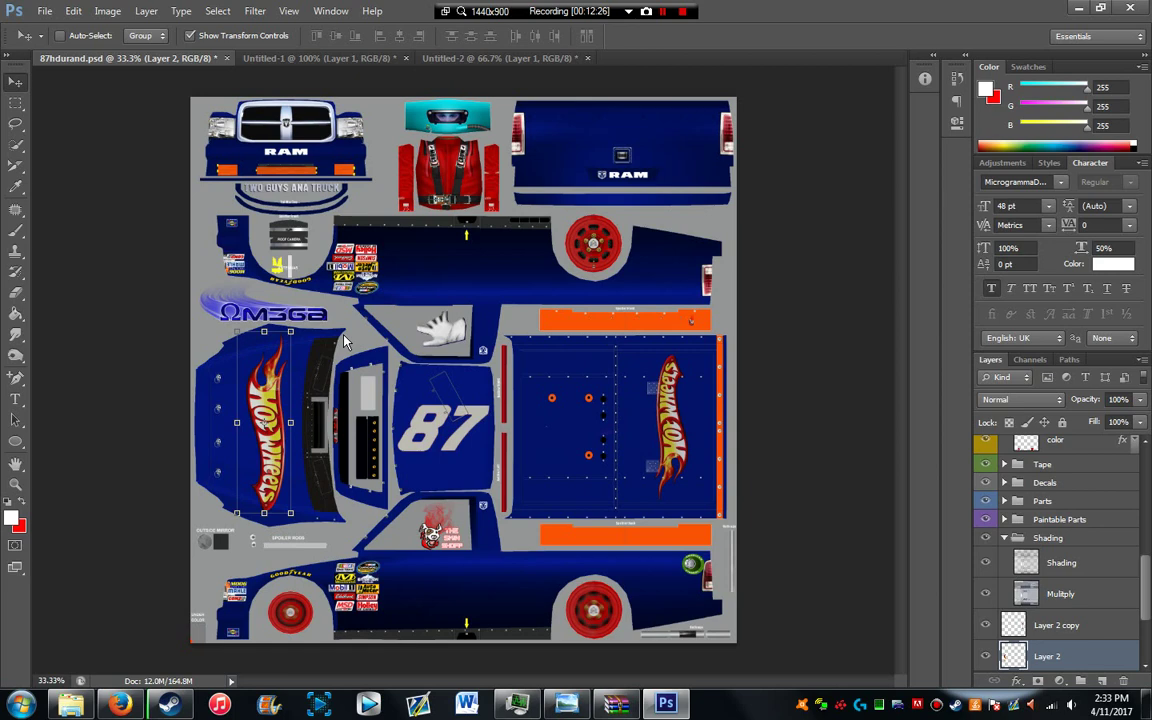
key("Down")
key("Down")
key("Down")
key("Down")
key("Down")
key("Down")
key("Down")
key("Down")
key("Down")
key("Down")
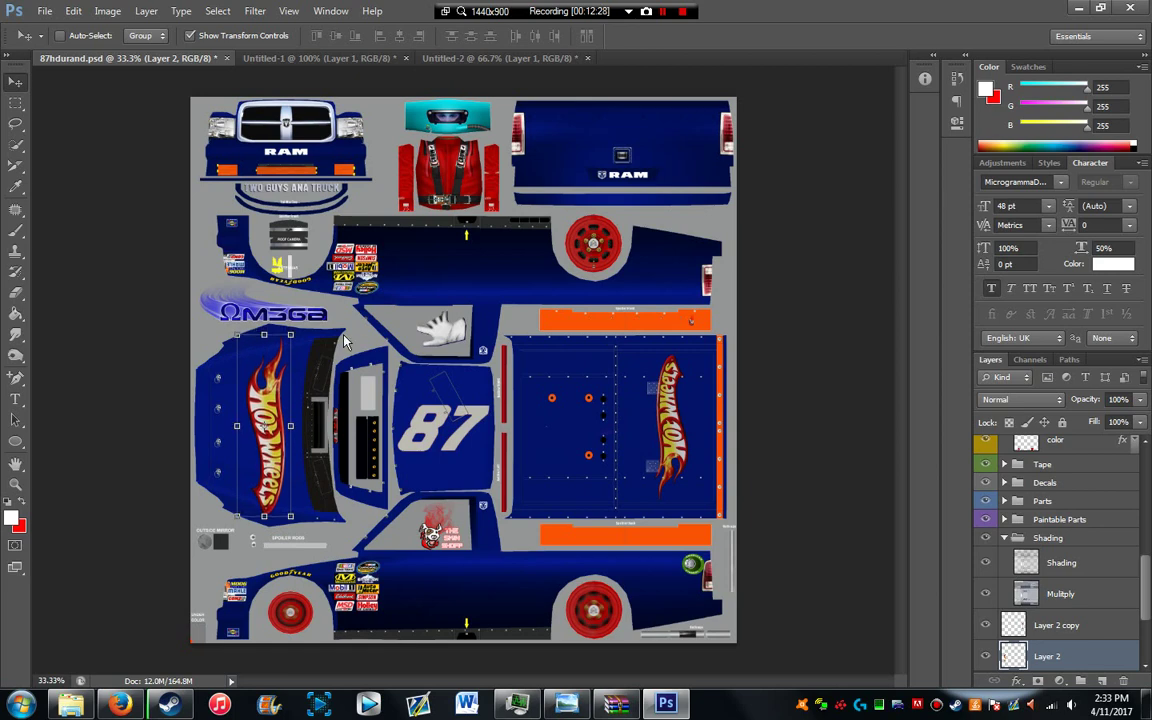
key("Down")
key("Down")
key("Down")
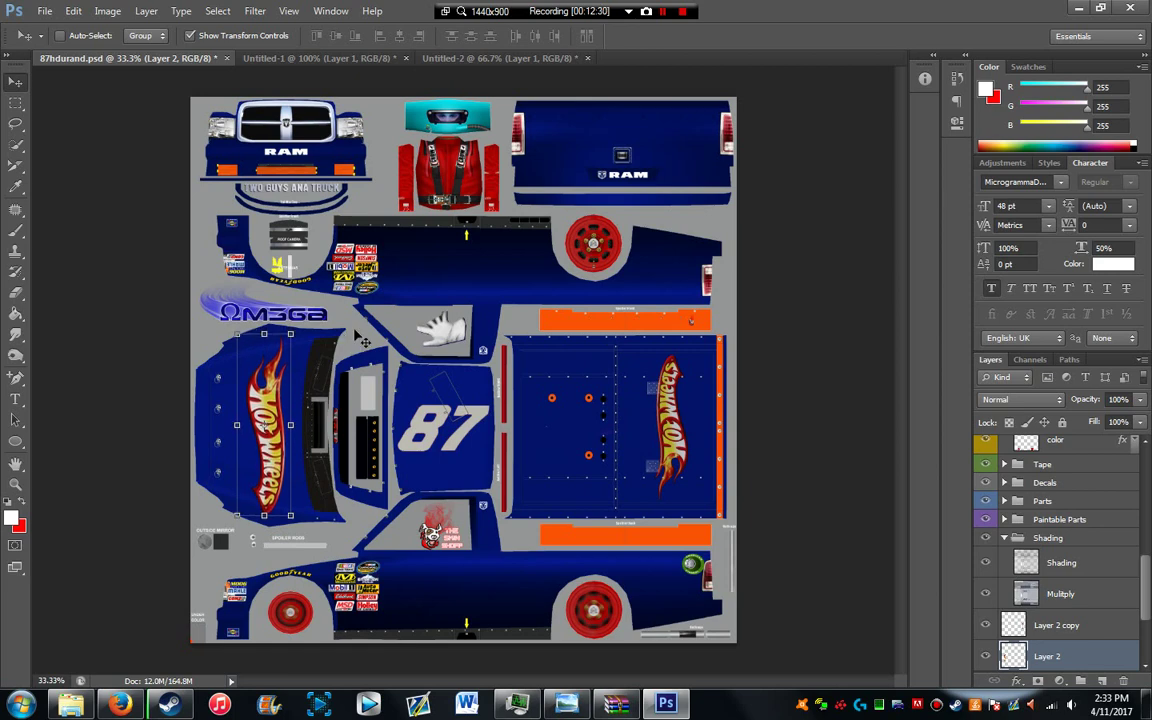
Step: Locate 5korbin.tga in the cws2015 folder in File Explorer and open it in Photoshop as a reference for sponsor placement
left_click(515, 58)
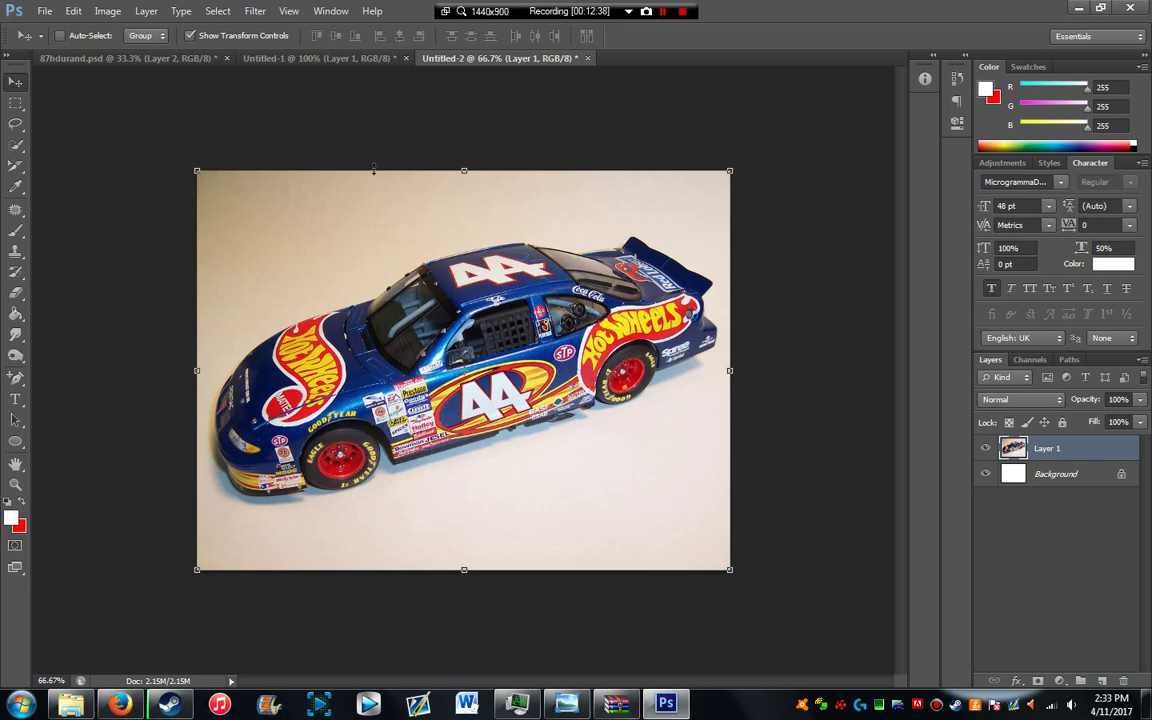
left_click(318, 58)
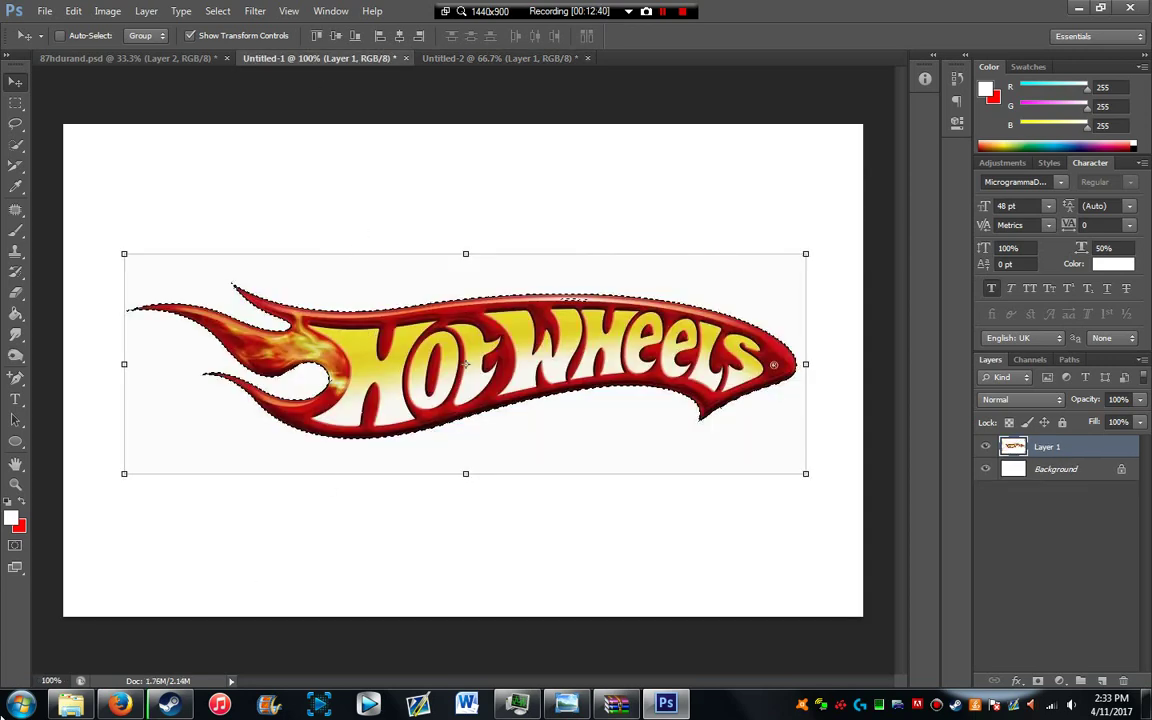
left_click(70, 705)
left_click(601, 284)
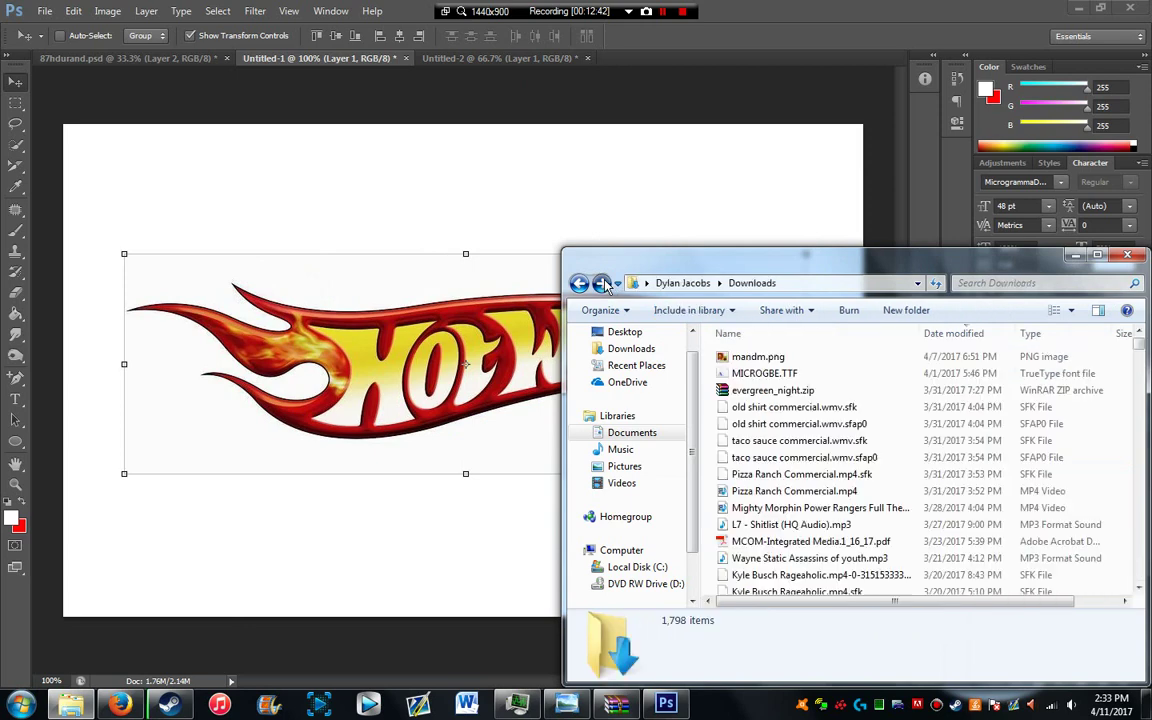
left_click(603, 285)
left_click(617, 284)
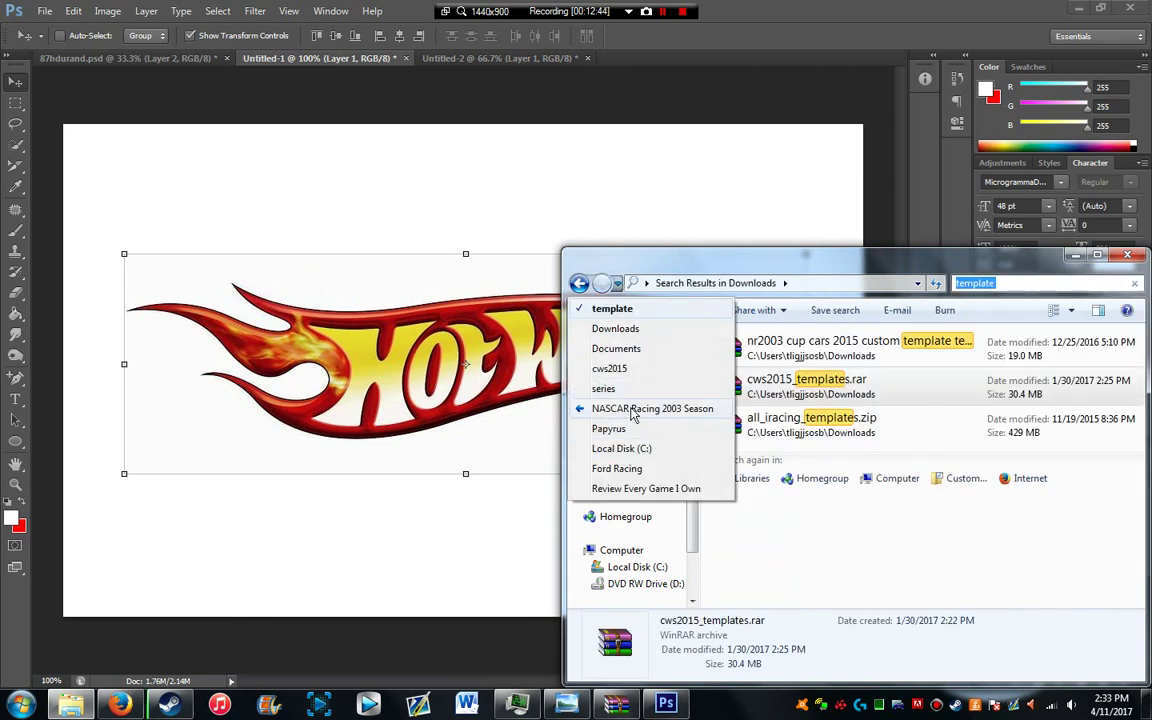
left_click(604, 375)
left_click(805, 437)
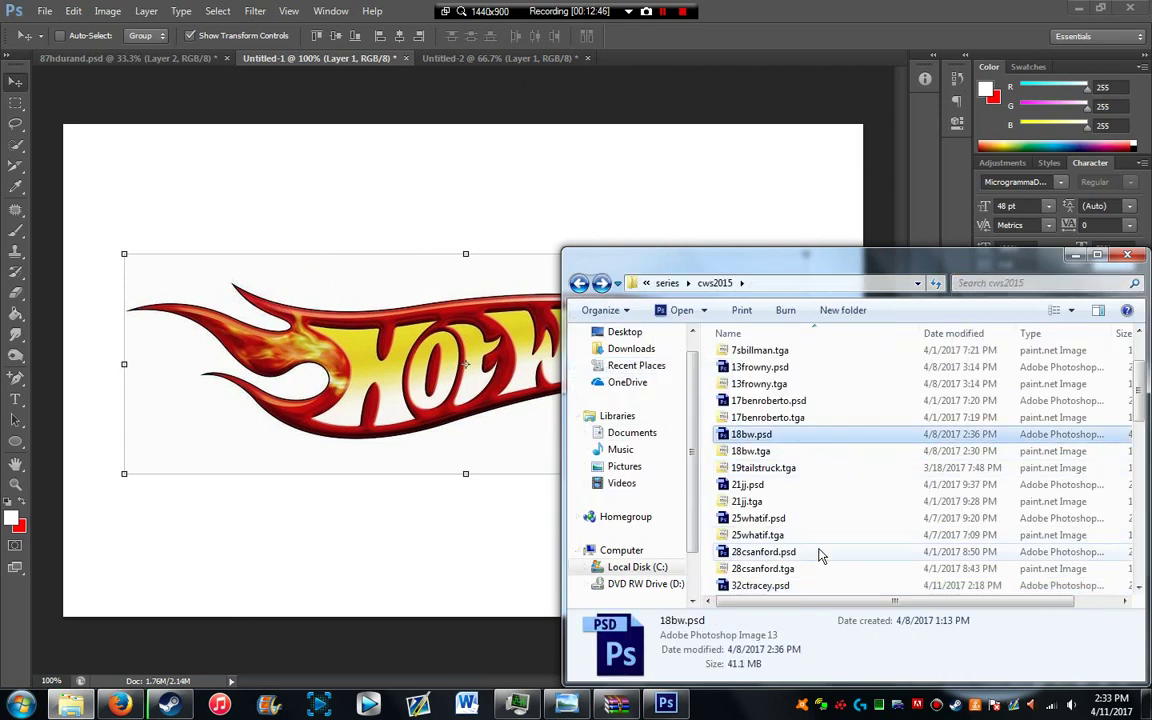
scroll(826, 538, "down", 1)
scroll(826, 538, "down", 1)
scroll(826, 490, "up", 3)
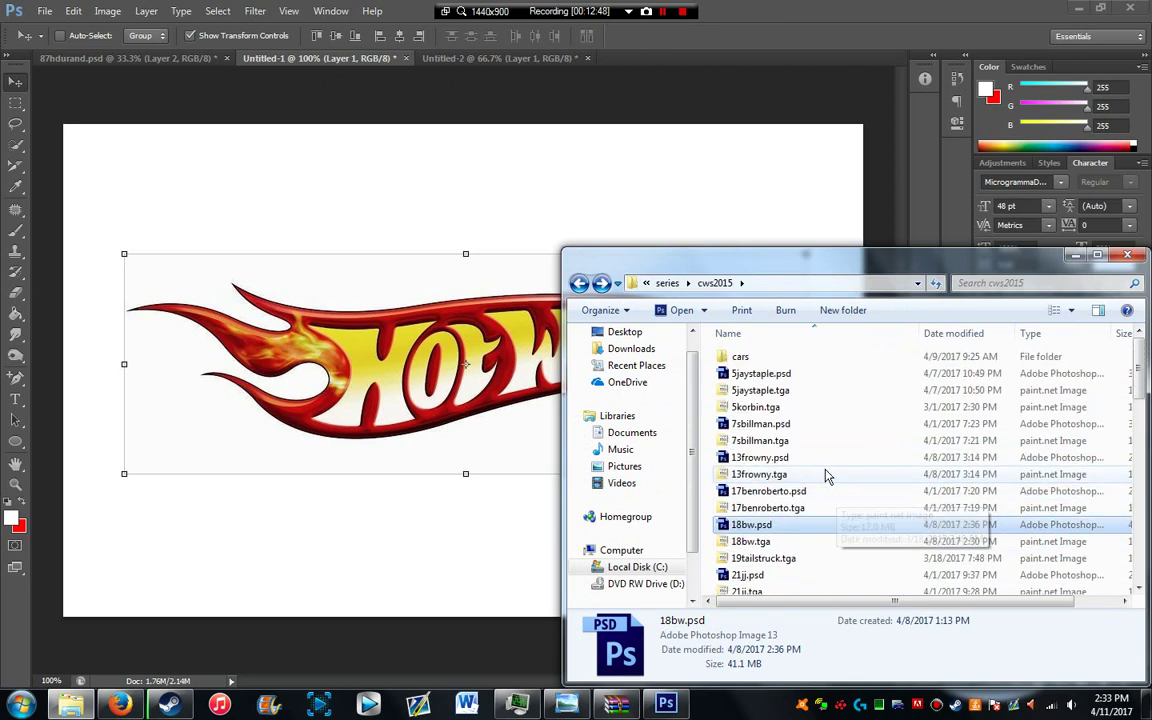
left_click(752, 408)
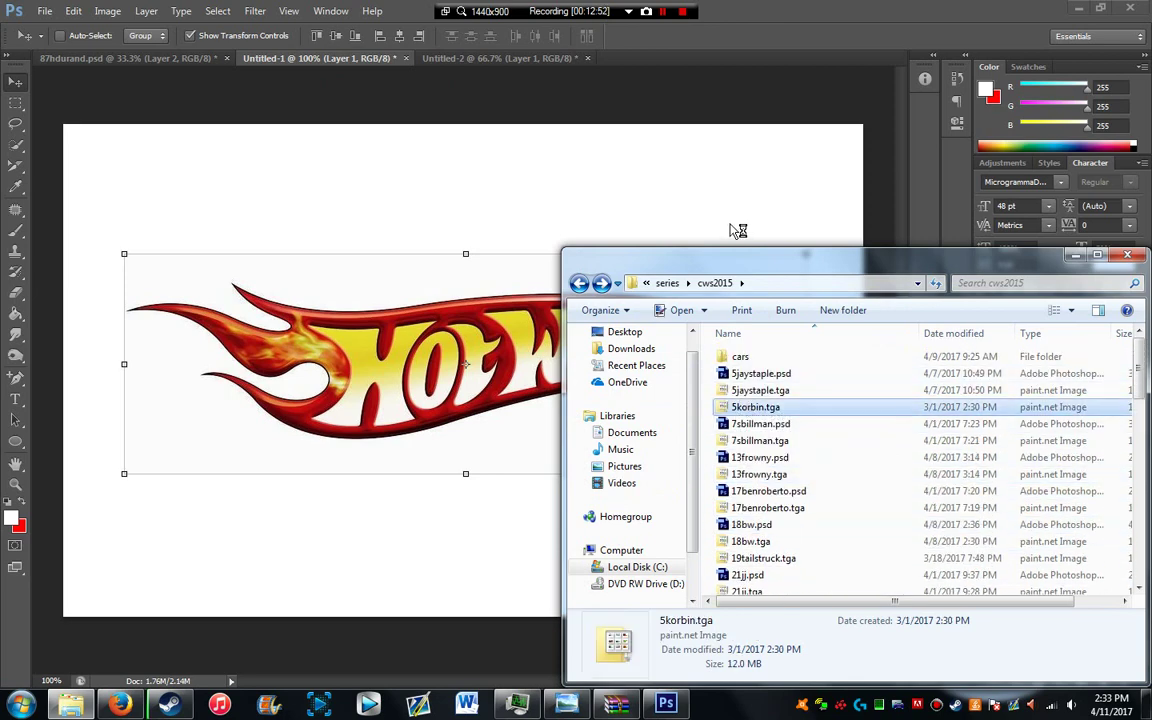
left_click_drag(755, 407, 636, 62)
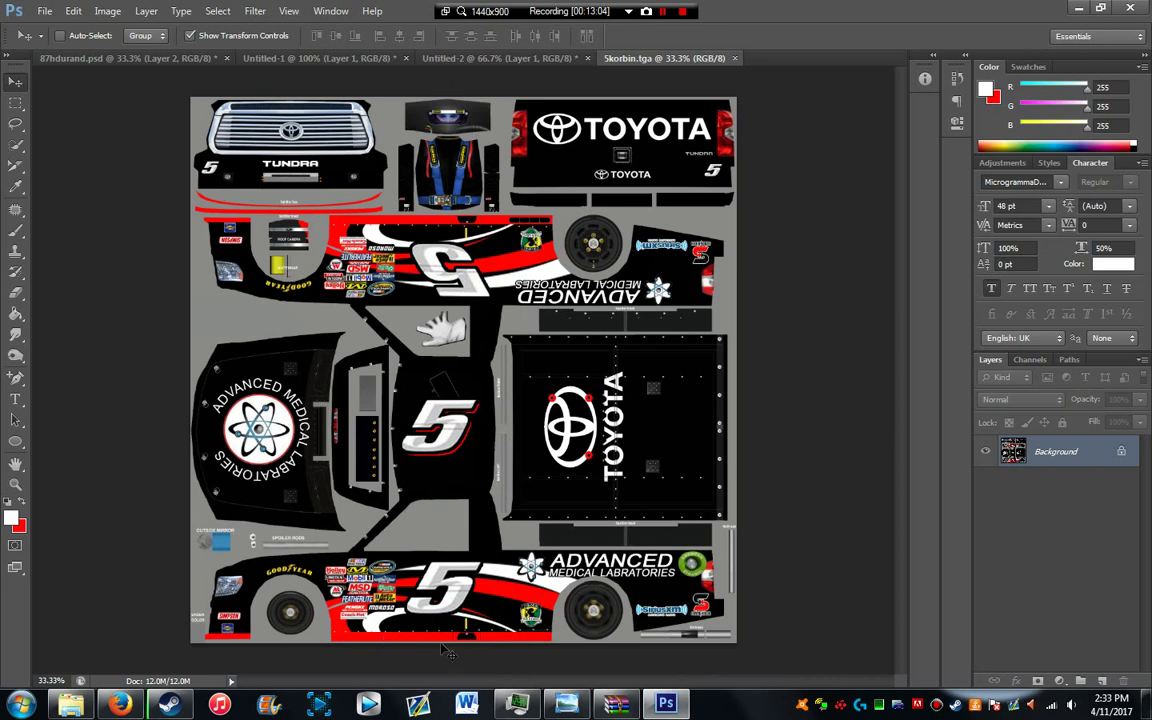
Step: Close 5korbin.tga and compare the 87hdurand.psd truck with the Hot Wheels reference car in Untitled-2
right_click(713, 705)
left_click(734, 58)
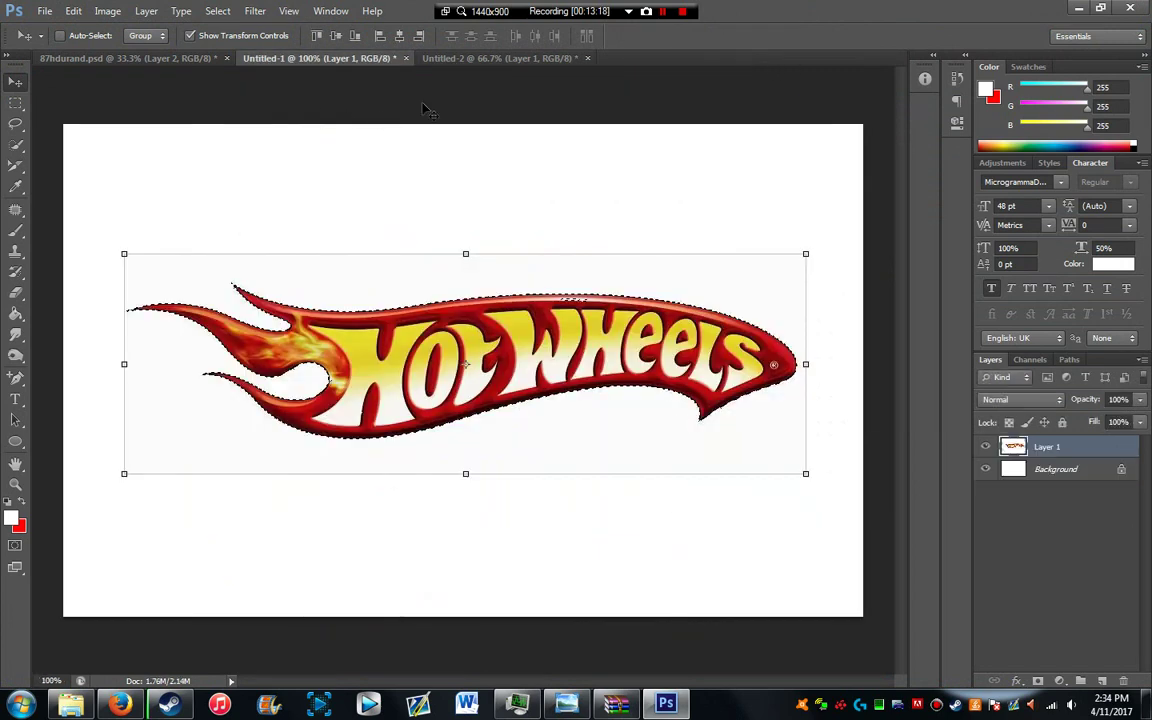
left_click(456, 56)
left_click(131, 60)
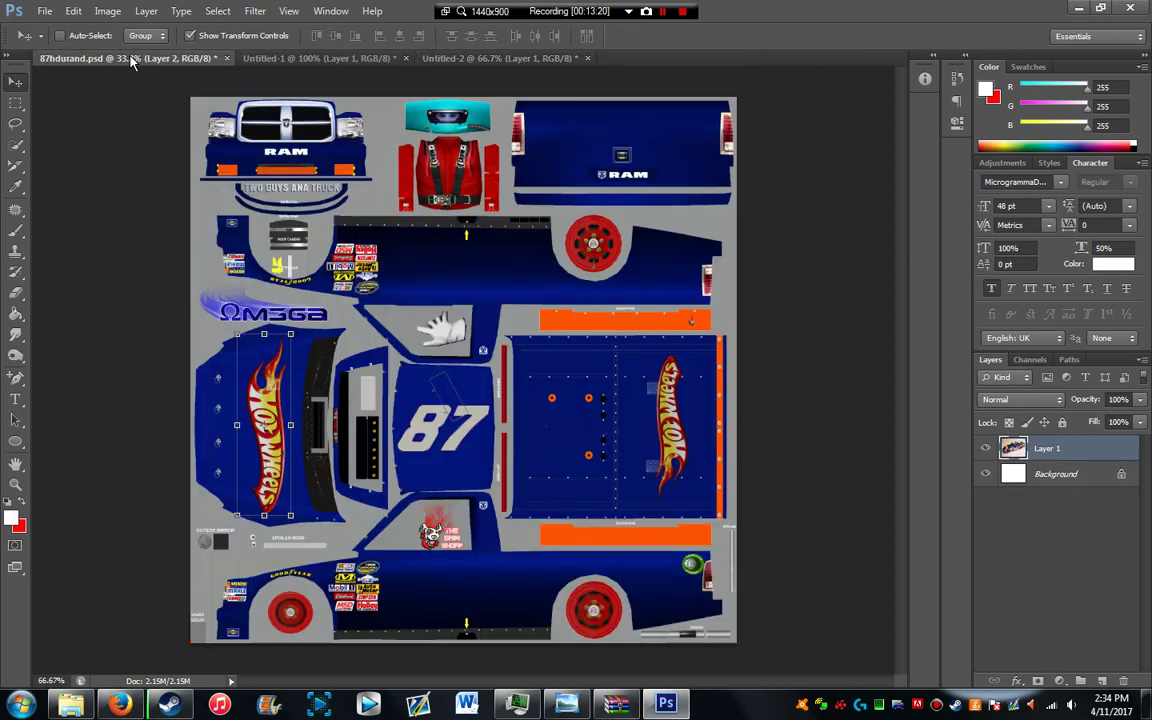
left_click(436, 58)
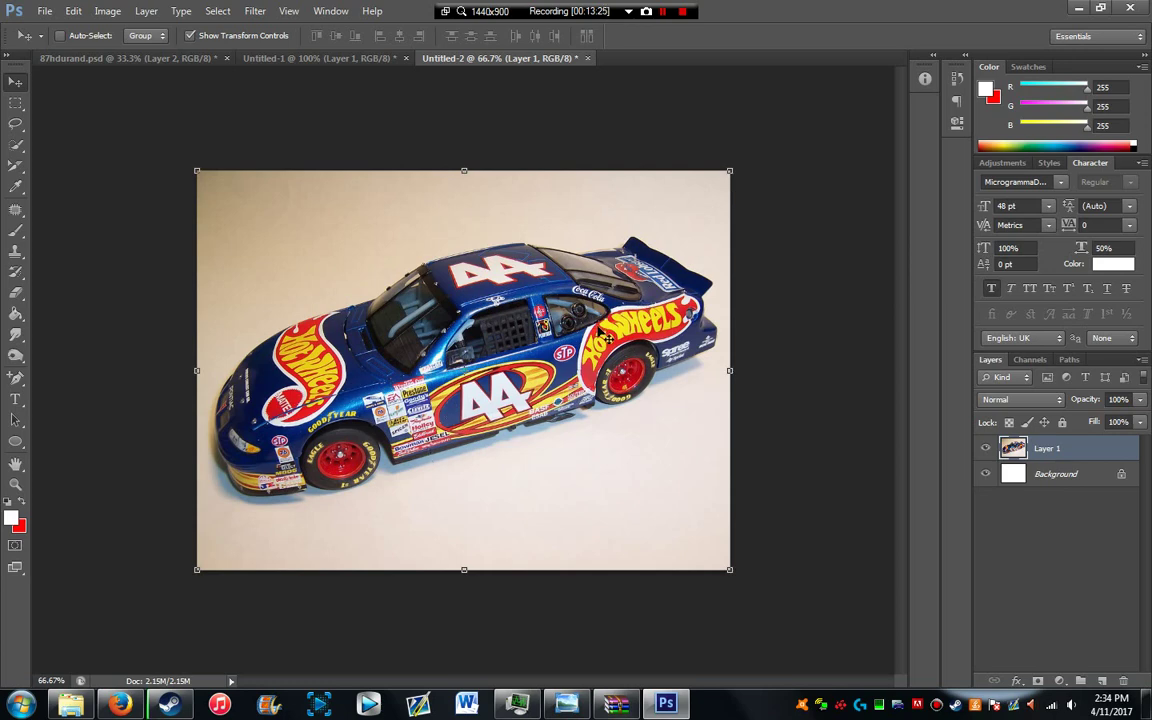
Step: Create a new white document from the 87hdurand.psd preset, 10.24 × 10.24 inches at 200 pixels/inch
left_click(42, 12)
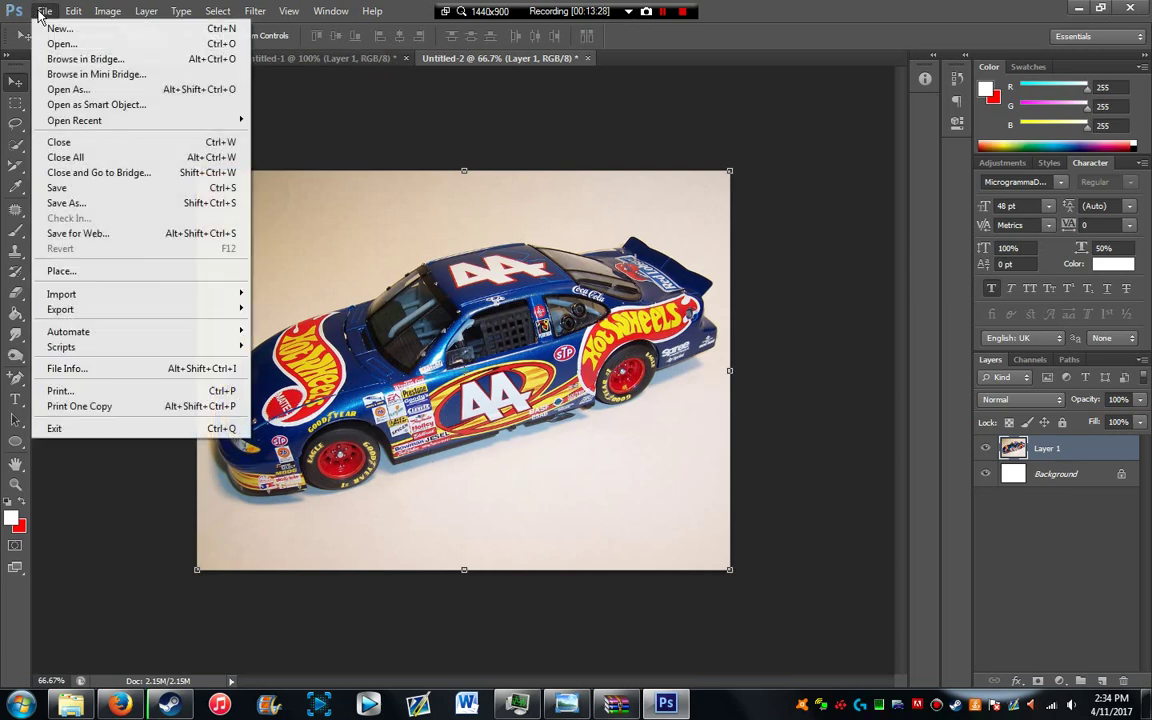
left_click(58, 28)
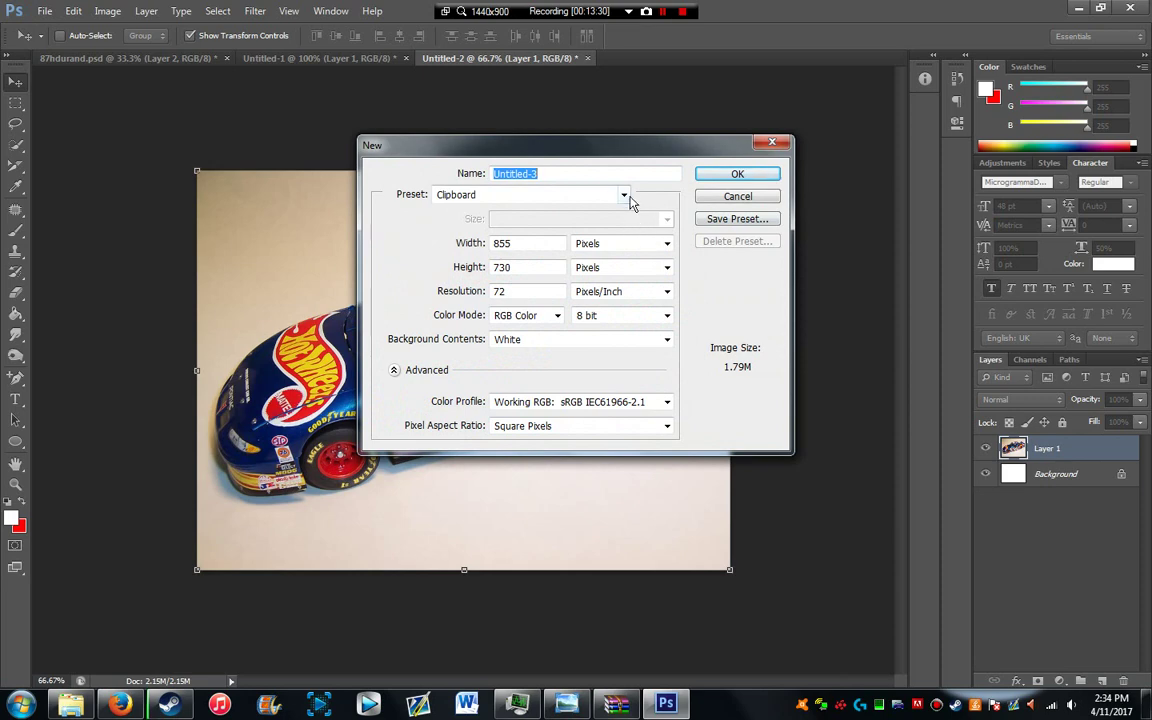
left_click(624, 196)
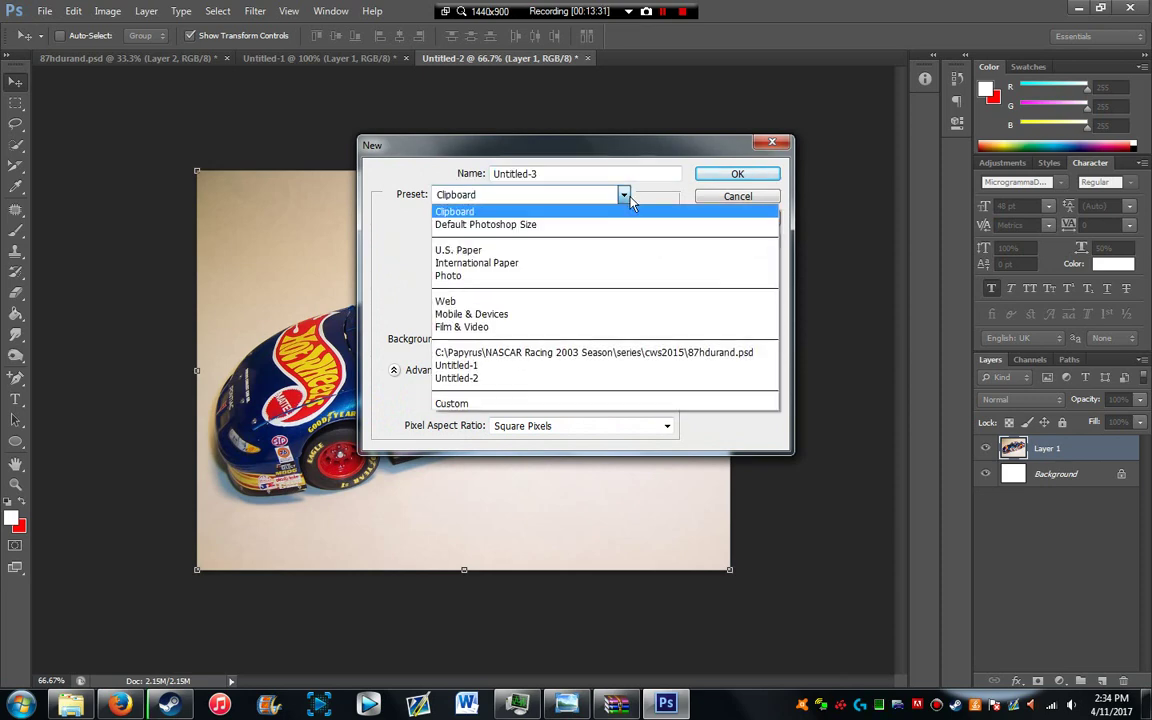
left_click(557, 362)
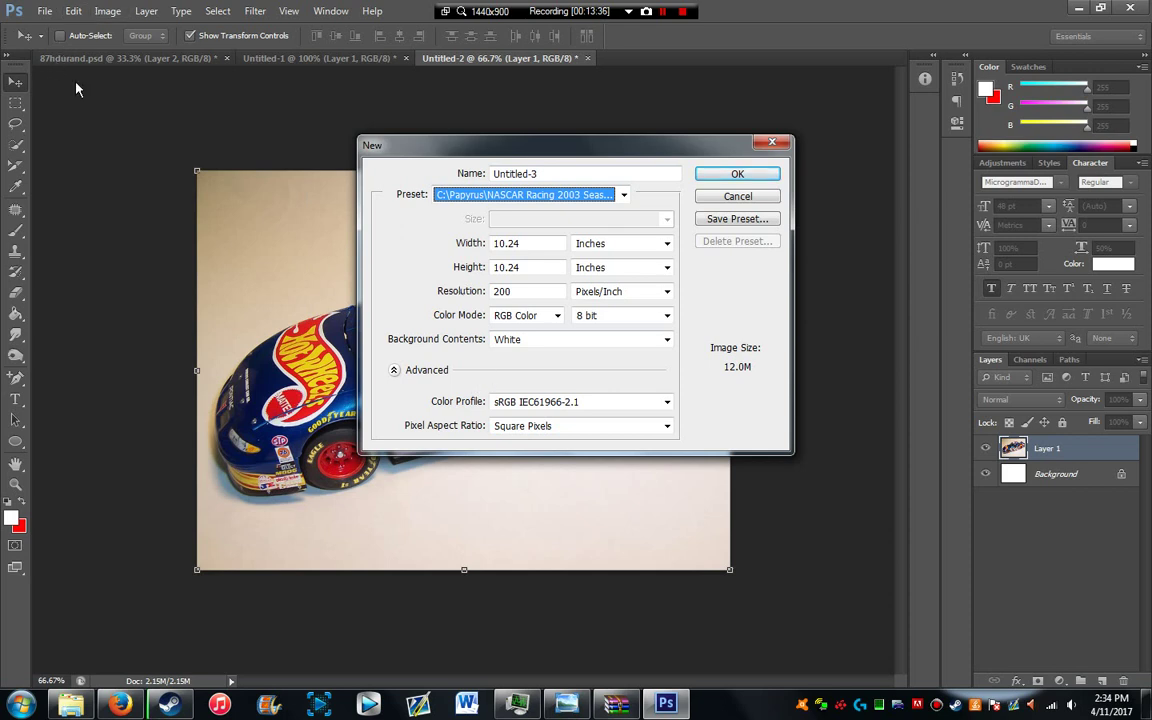
left_click(497, 243)
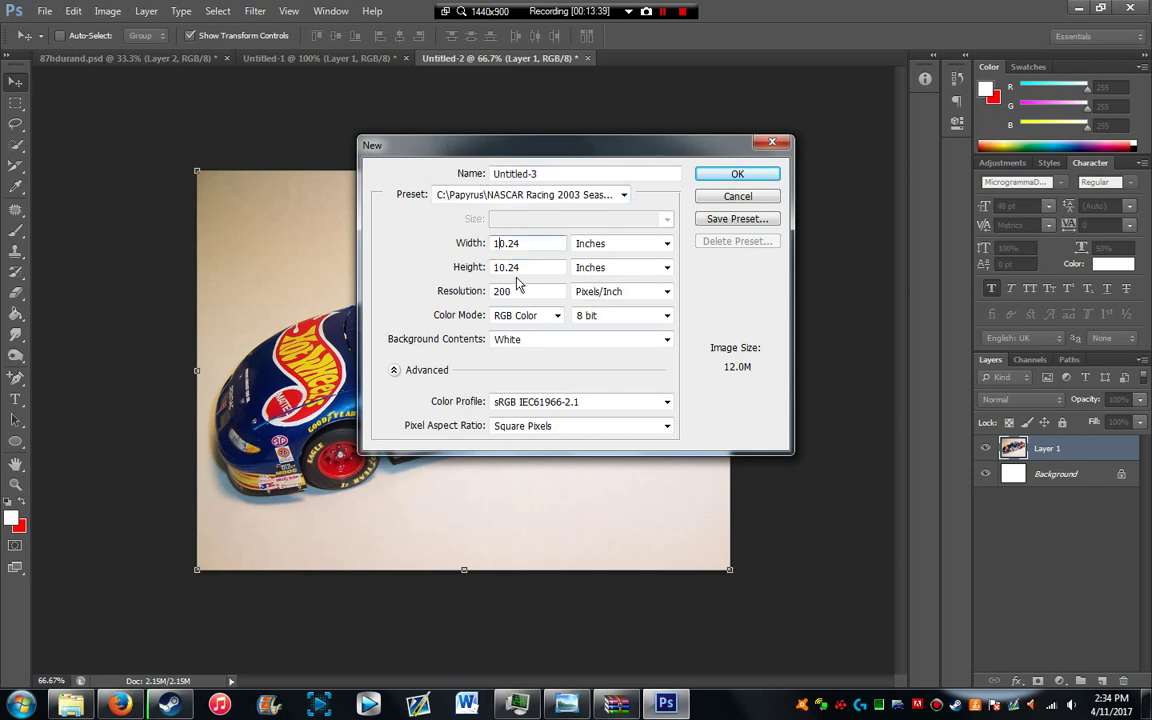
left_click(728, 177)
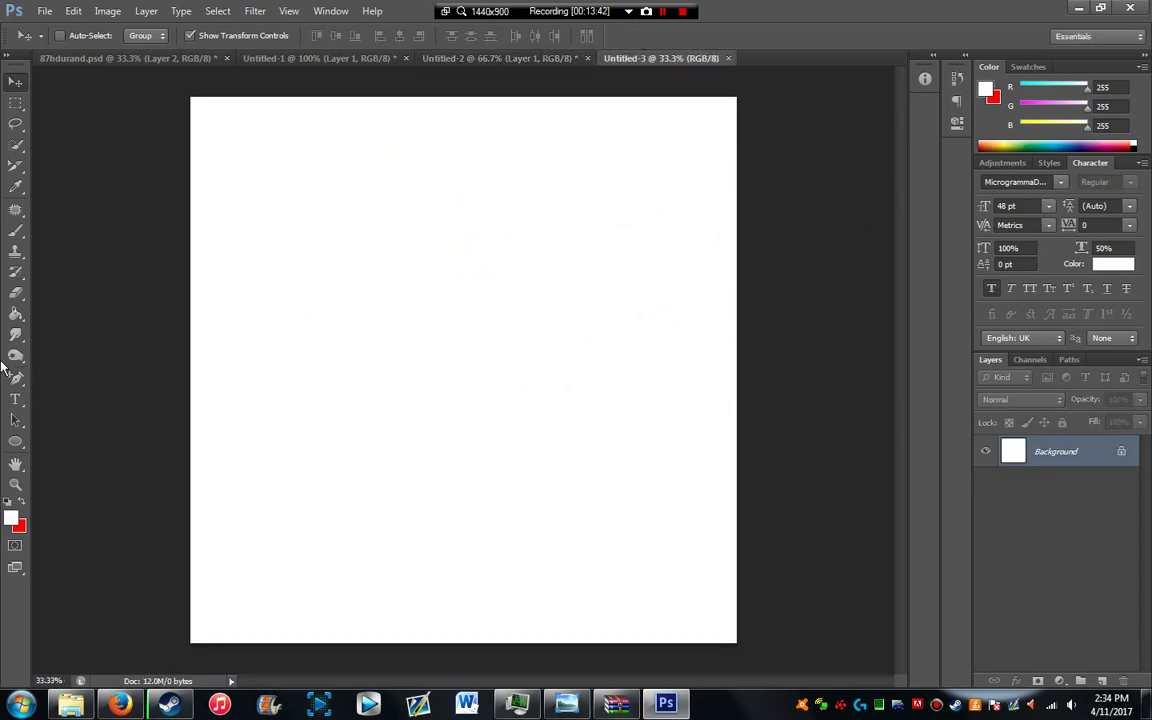
Step: Sample the truck's blue body colour in 87hdurand.psd with the Eyedropper as the foreground colour
left_click(155, 60)
scroll(1090, 580, "down", 3)
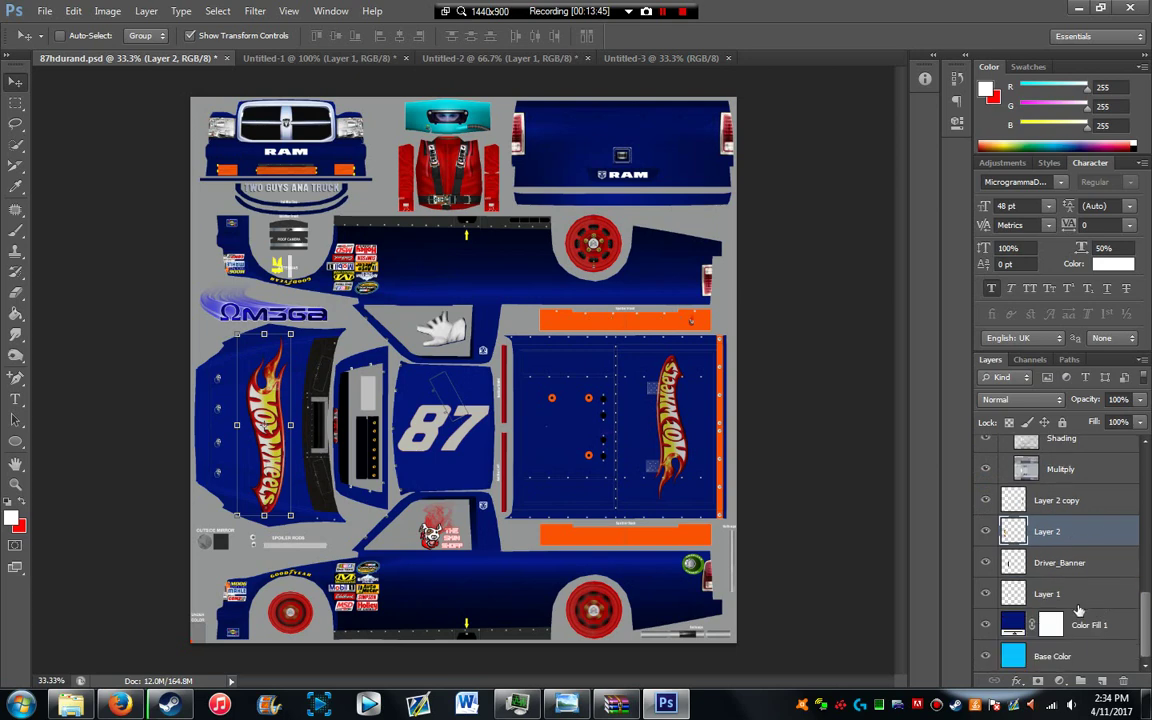
left_click(15, 190)
left_click_drag(15, 187, 85, 188)
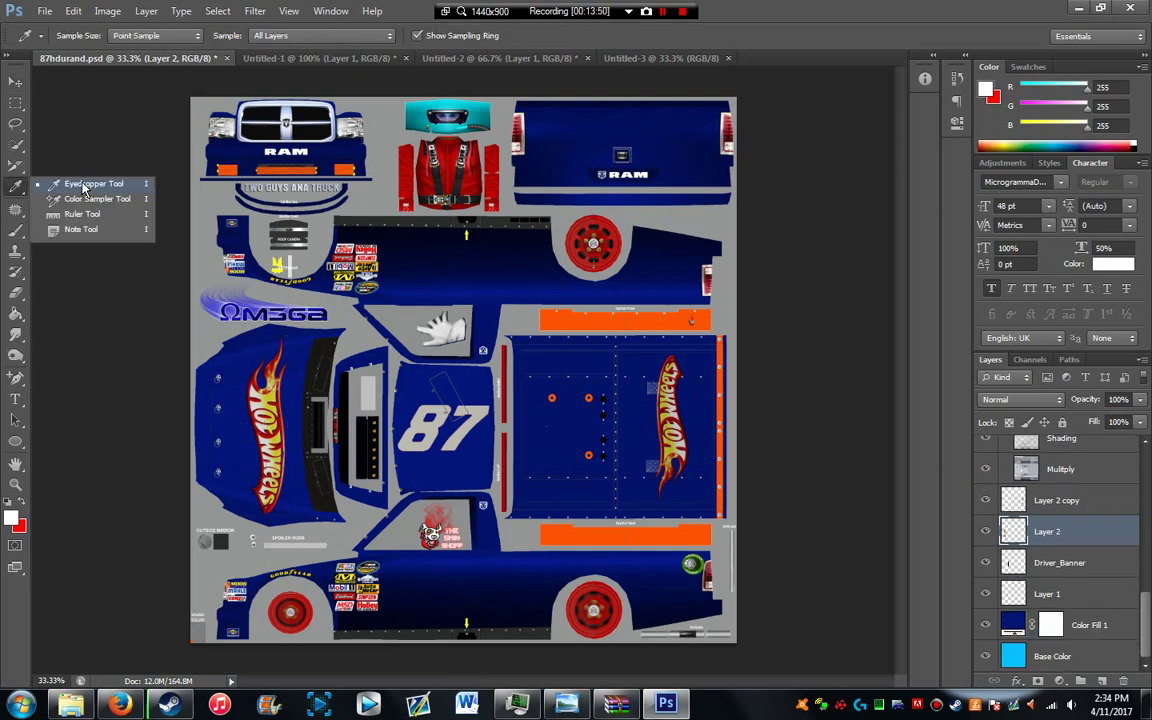
left_click(10, 197)
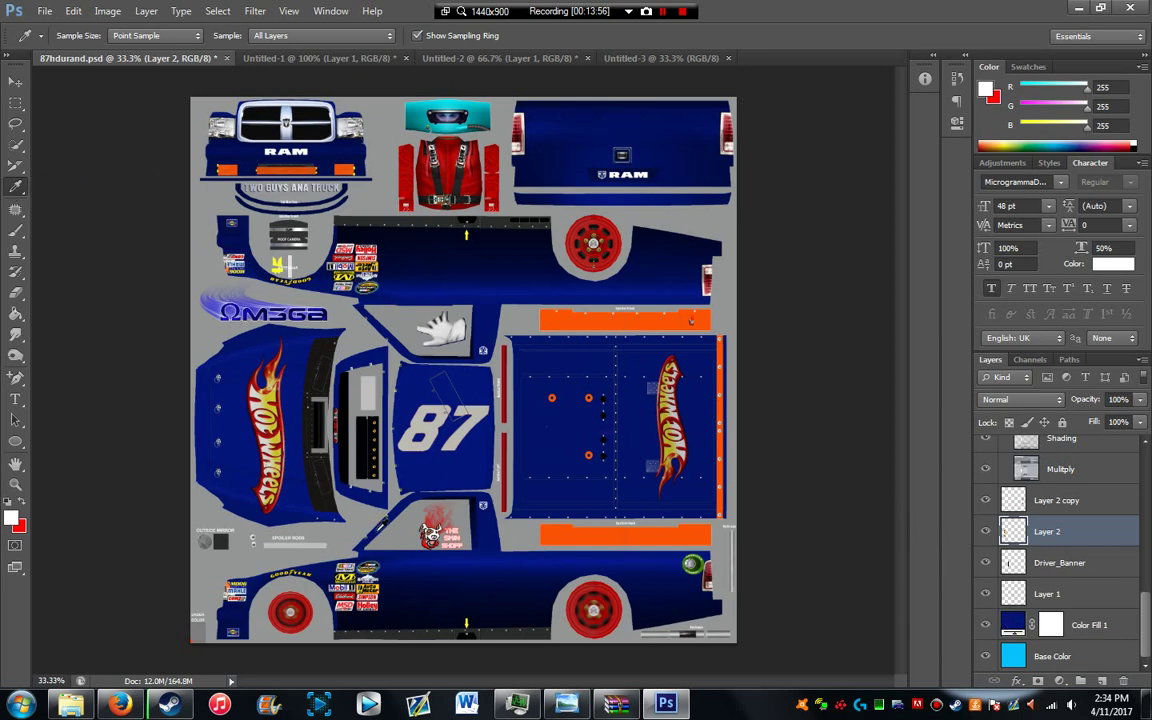
left_click(431, 587)
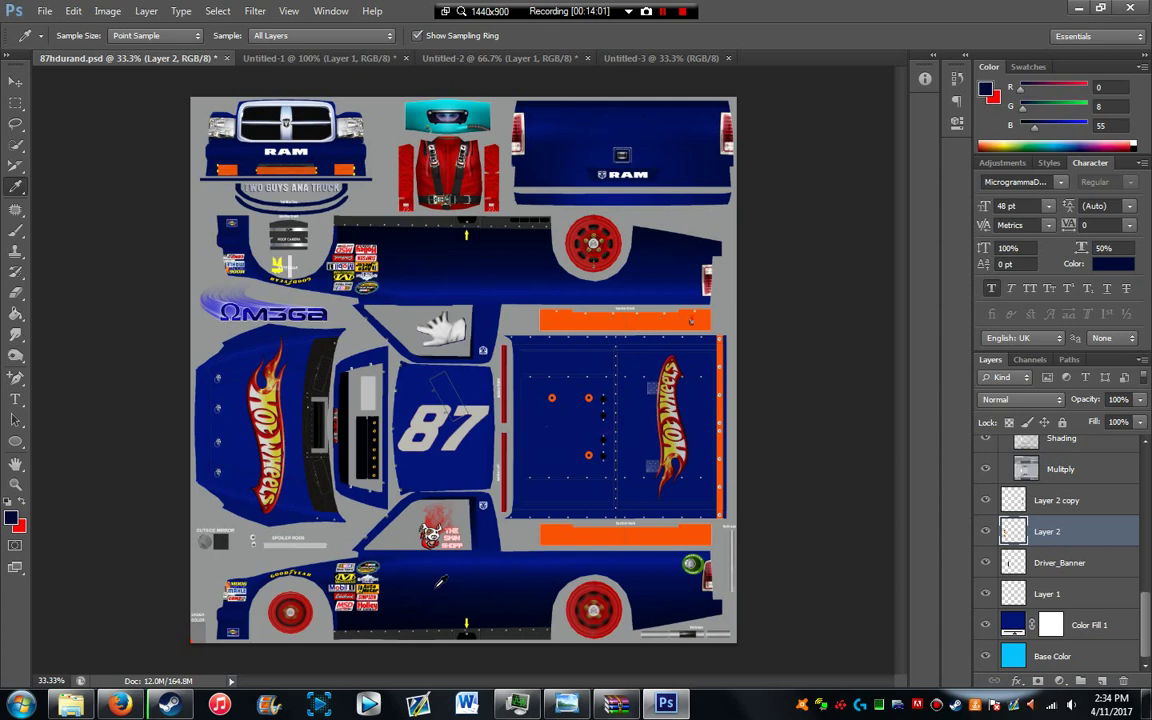
left_click_drag(448, 577, 420, 505)
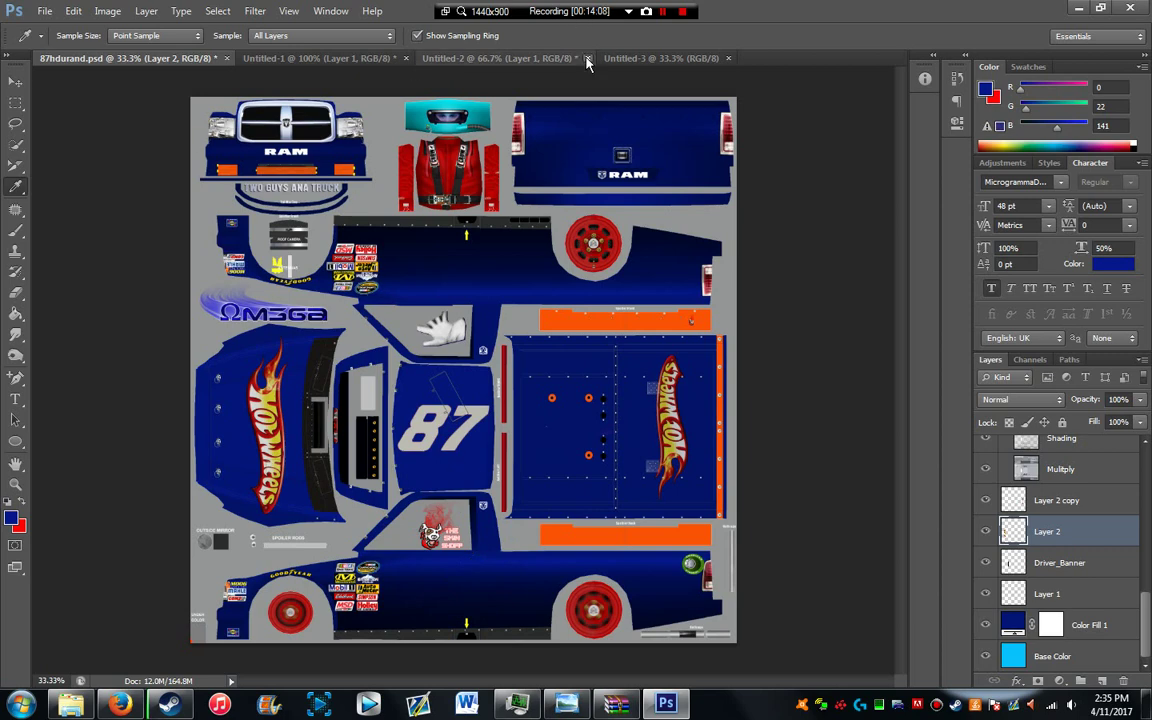
Step: Cover the entire Untitled-3 canvas with a blue rectangle about 2198 × 2144 px and compare it with the truck template
left_click(630, 57)
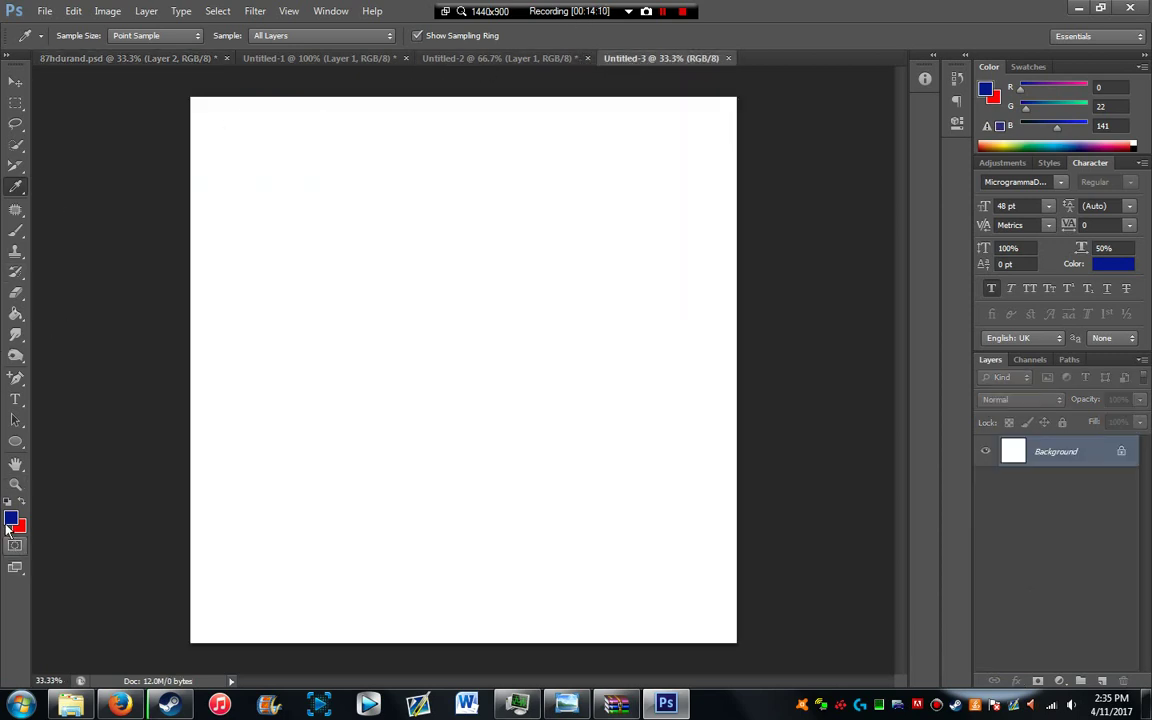
left_click(16, 441)
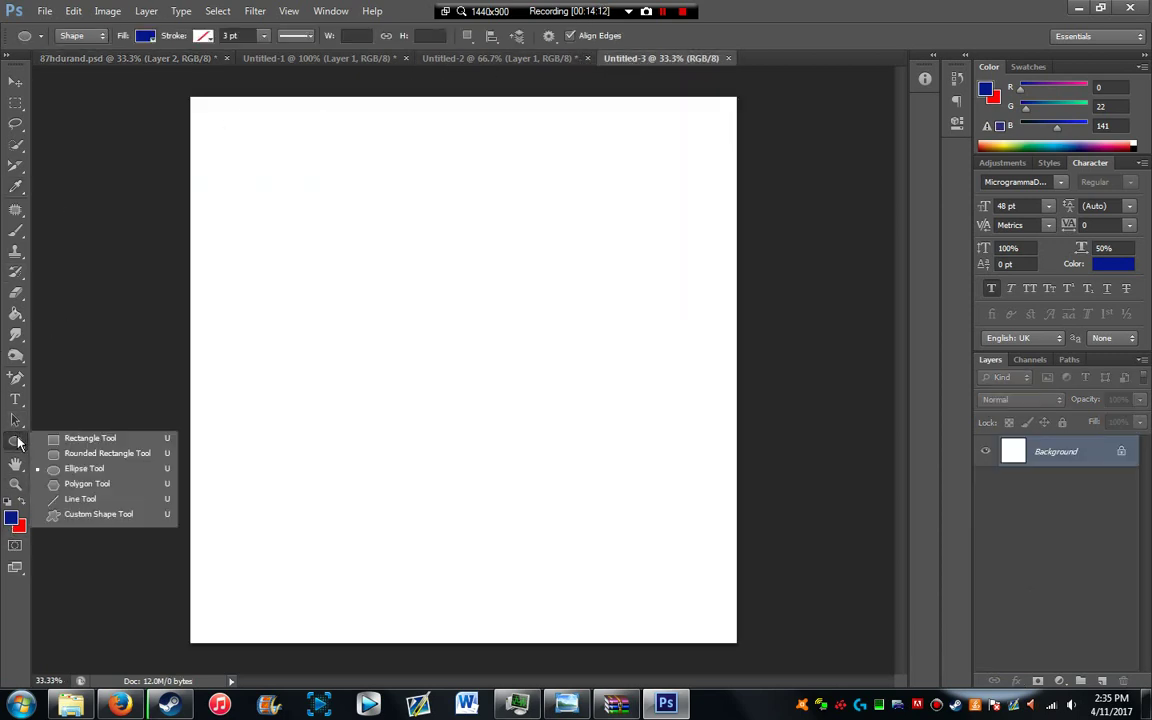
left_click(90, 439)
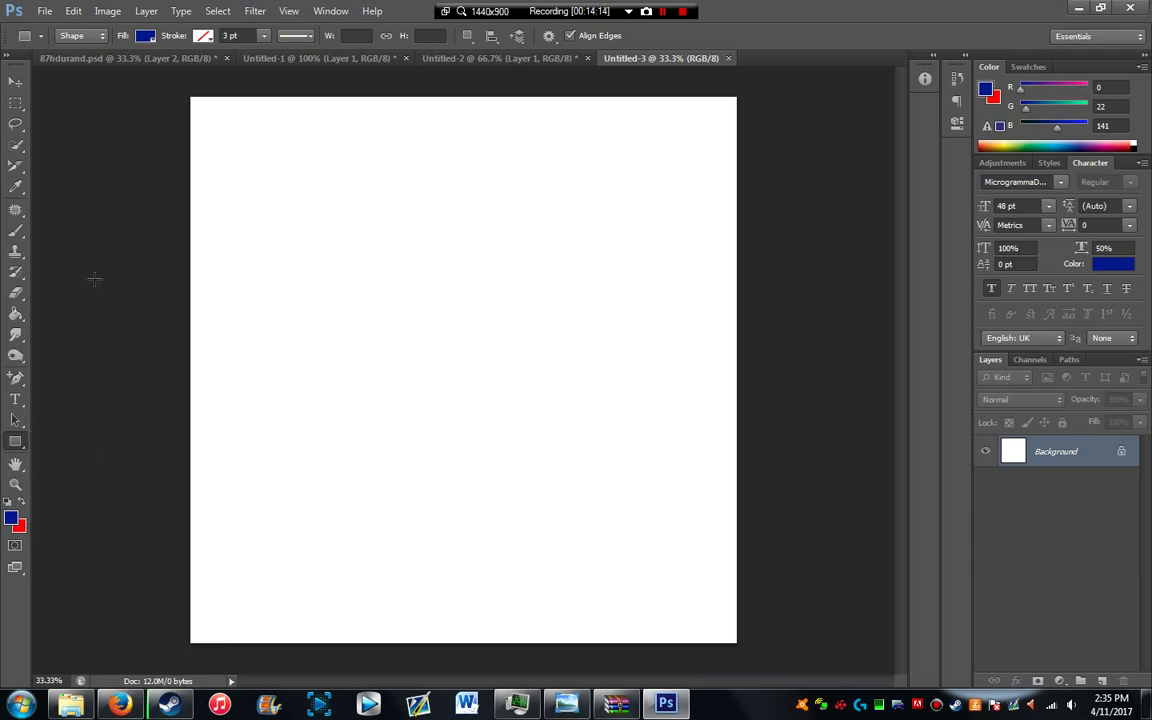
left_click_drag(159, 85, 745, 657)
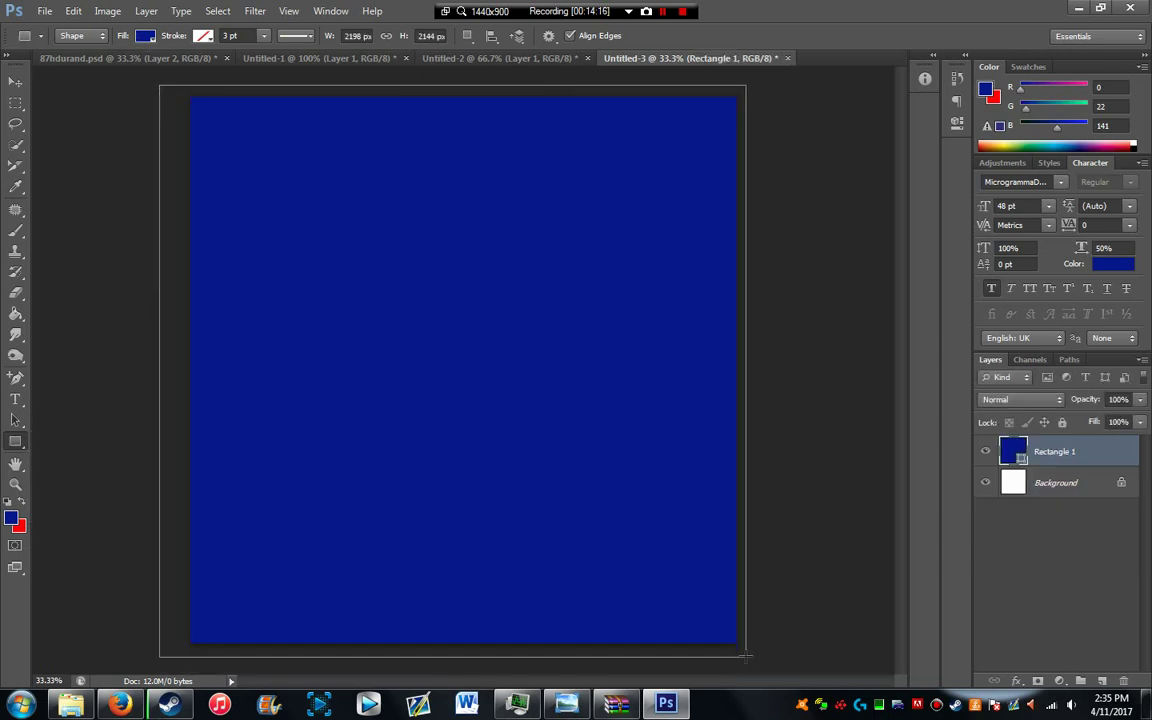
left_click(88, 58)
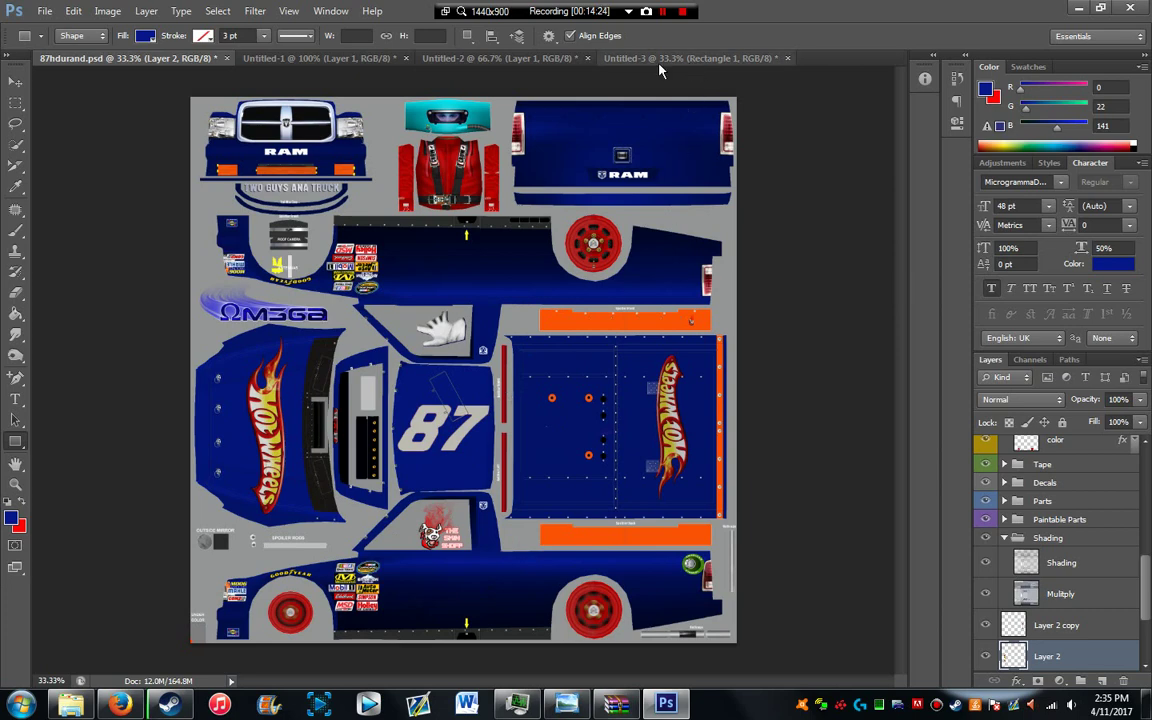
left_click(690, 58)
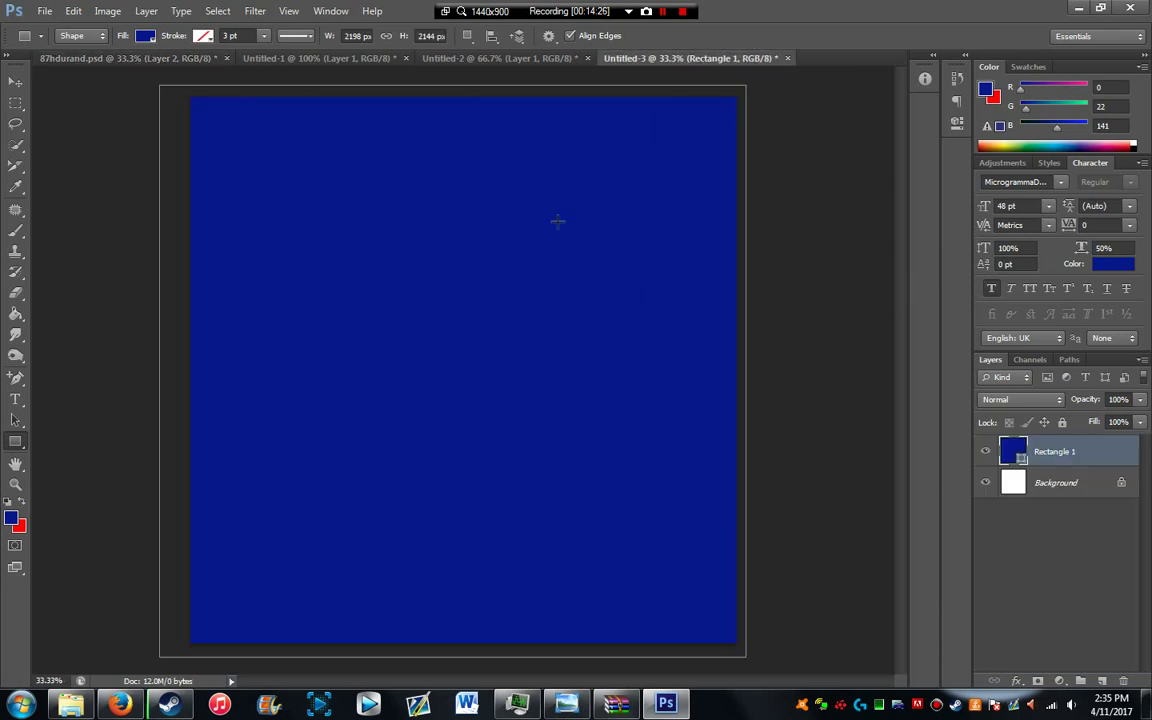
left_click(103, 53)
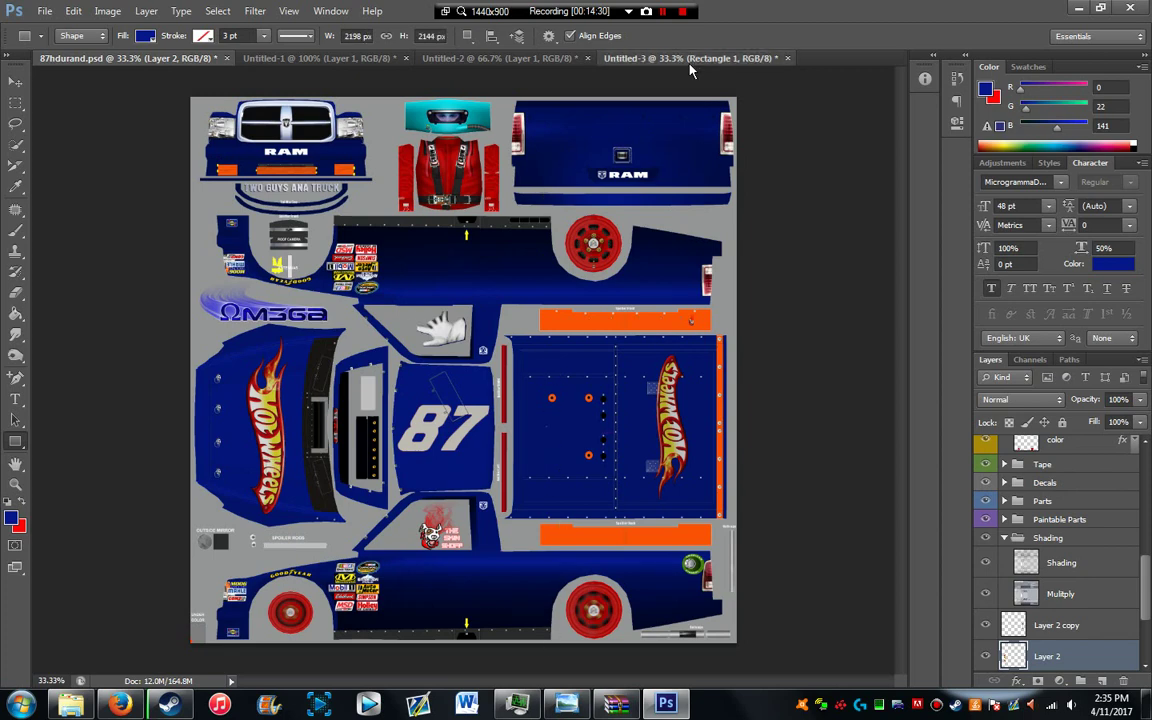
left_click(618, 59)
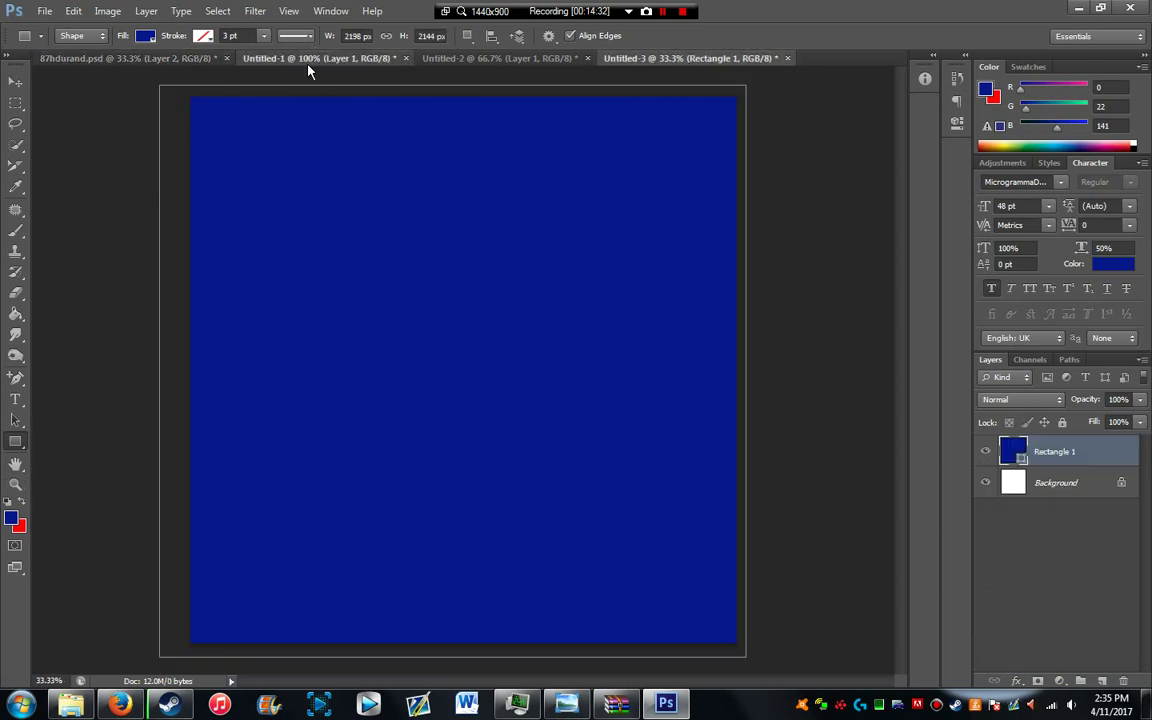
Step: Sample the yellow of the lettering and the red of the flames from the Hot Wheels logo in Untitled-1
left_click(276, 57)
left_click(91, 37)
left_click(122, 55)
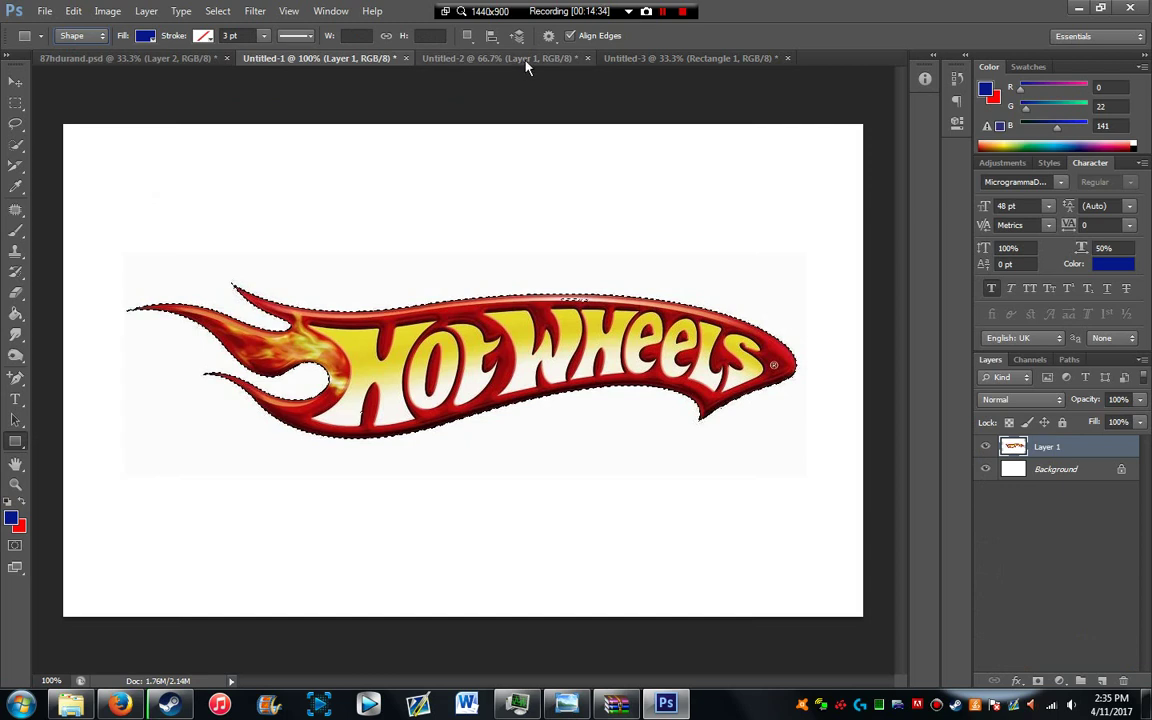
left_click(16, 189)
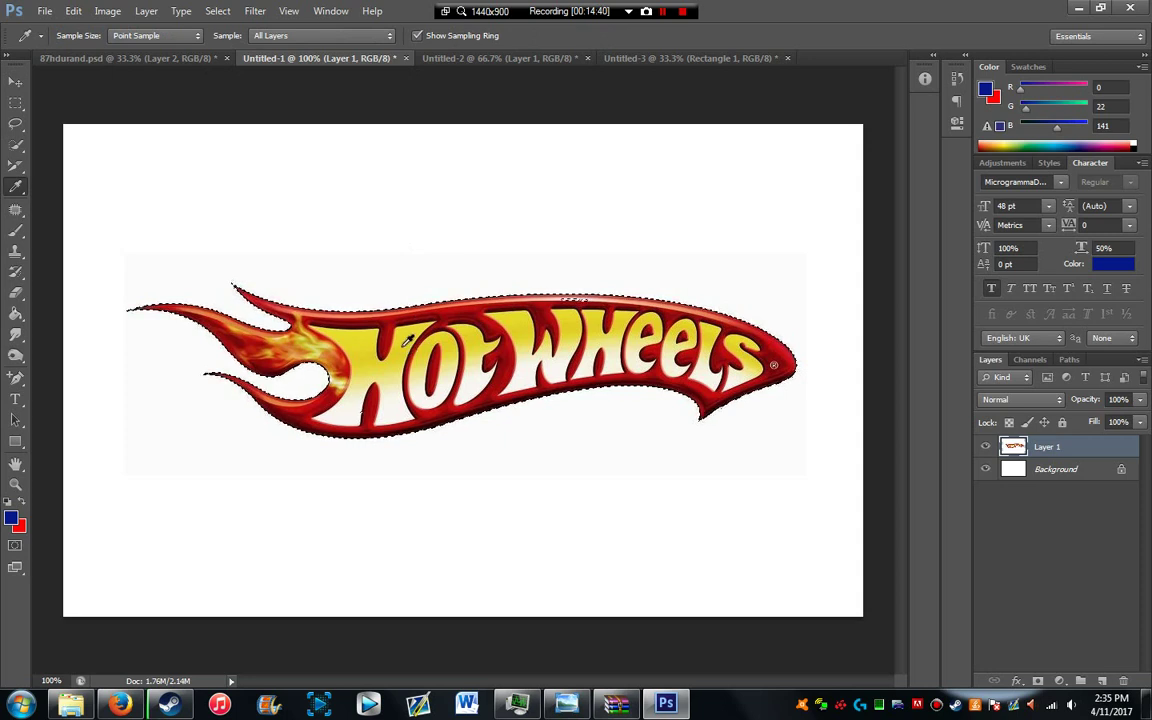
left_click(410, 332)
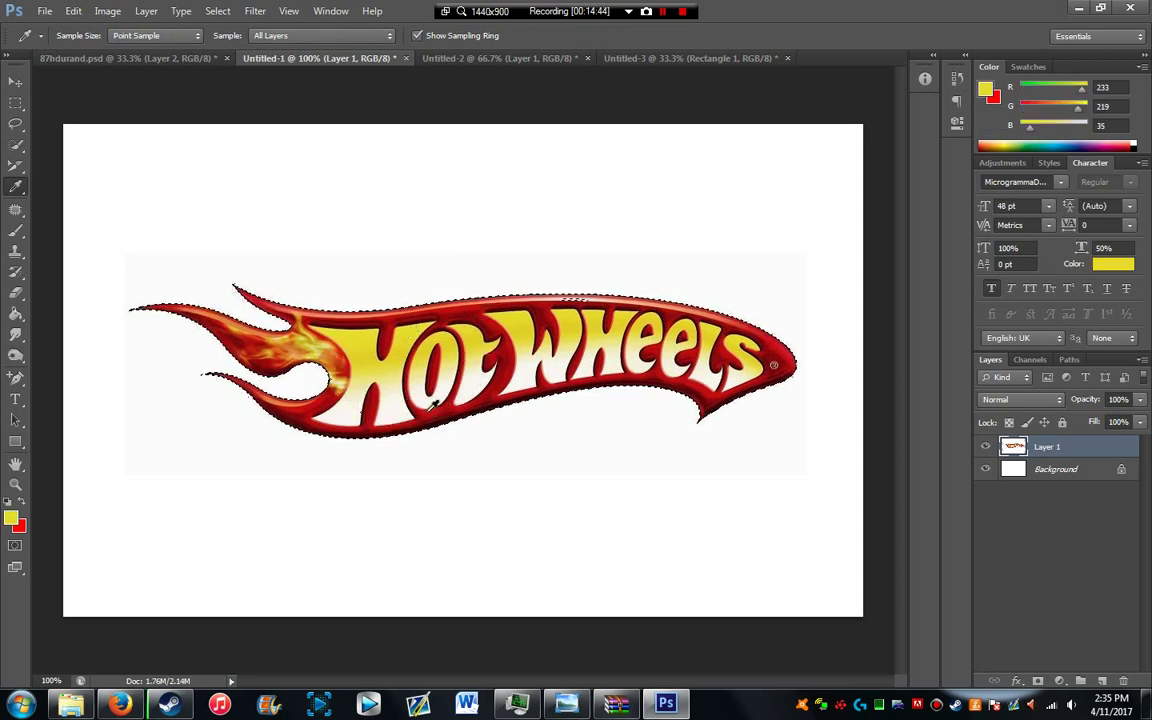
left_click(220, 350)
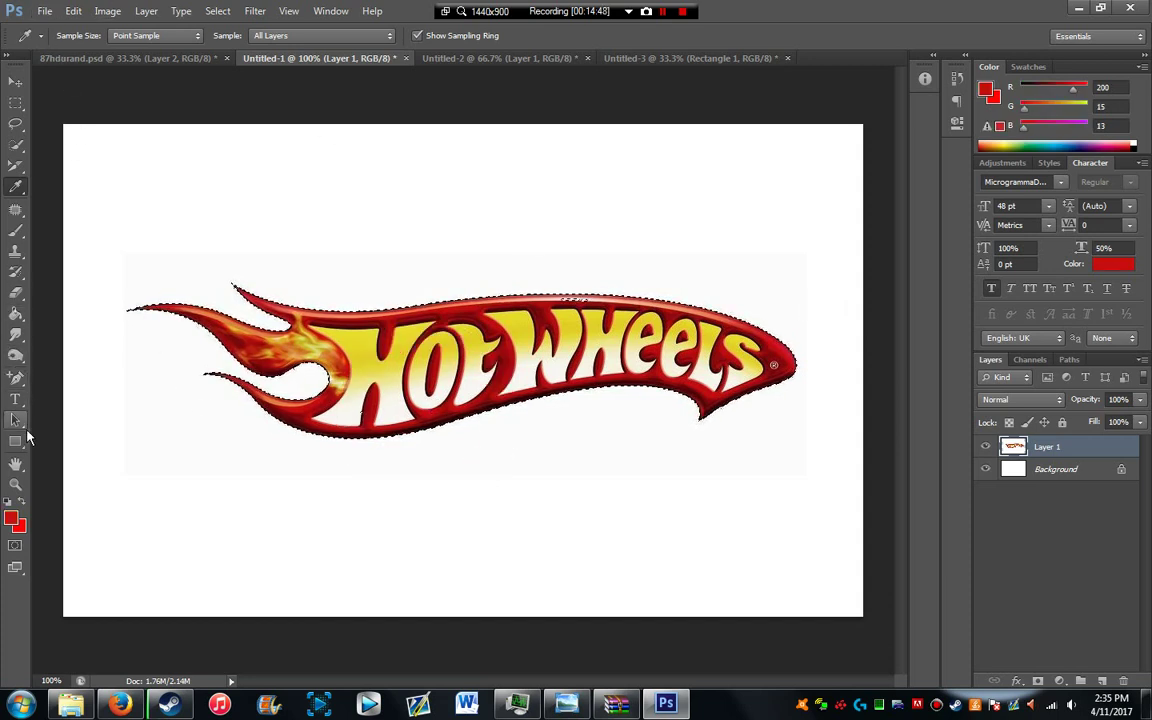
Step: Return to Untitled-3 and sample the blue rectangle as the foreground colour, checking the recently used fill colours
left_click(660, 58)
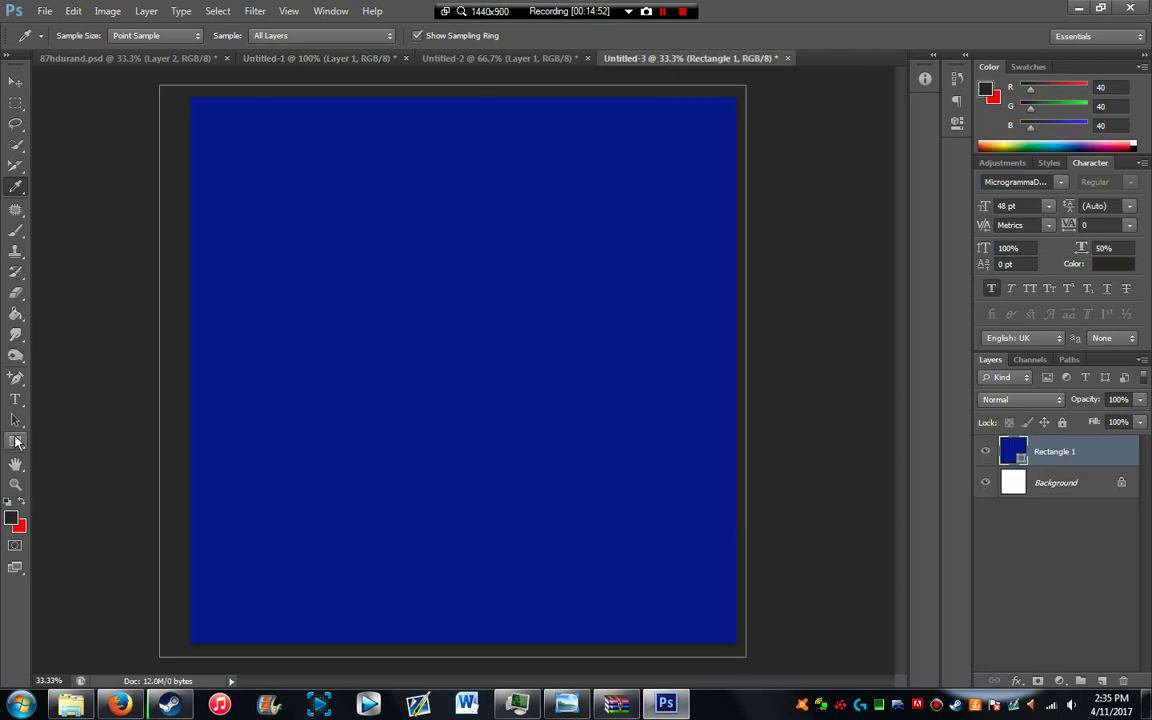
left_click(18, 443)
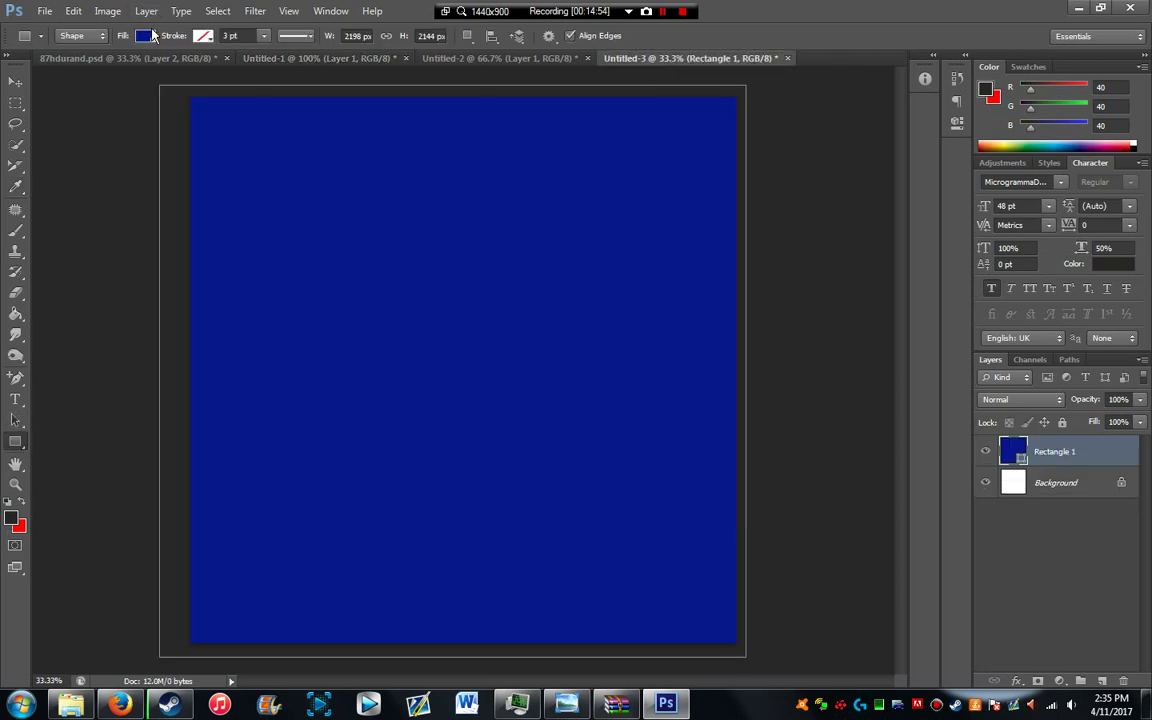
left_click(146, 37)
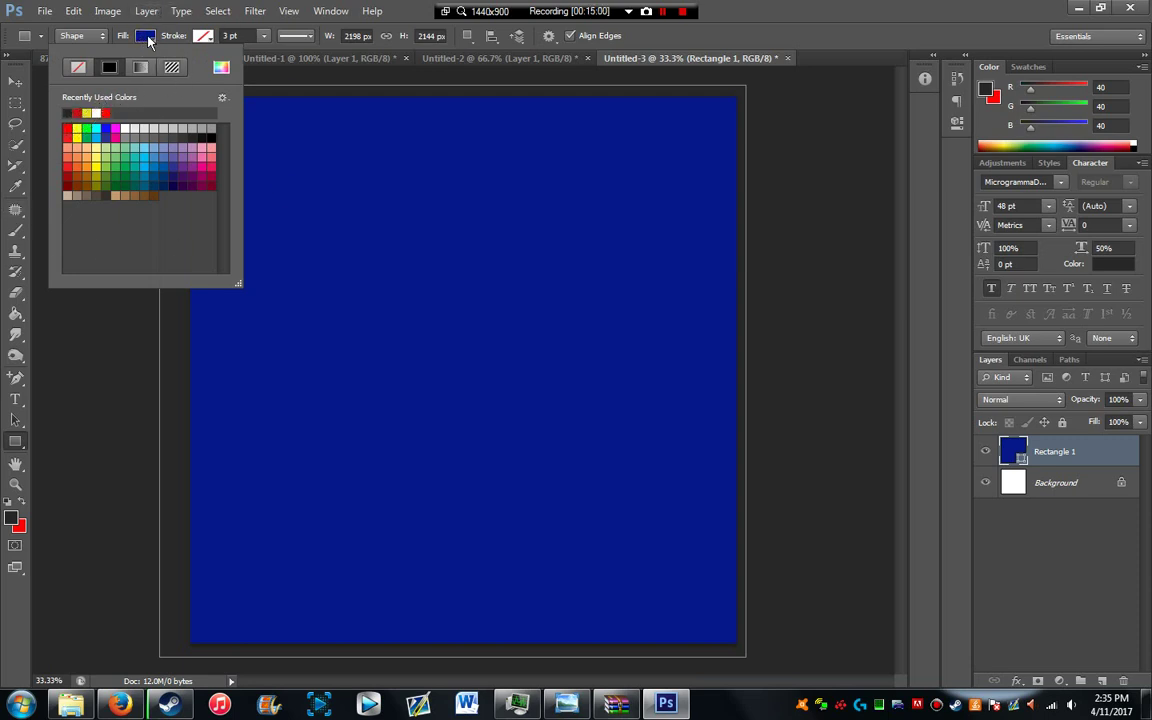
left_click(148, 40)
left_click(28, 190)
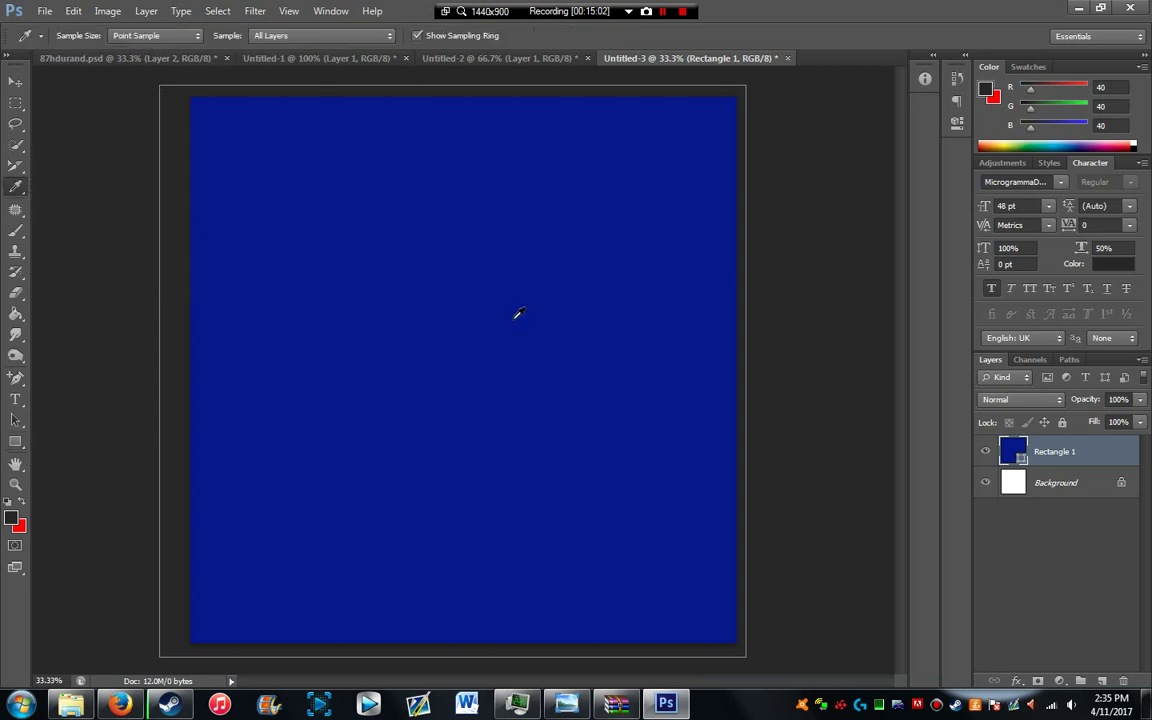
left_click(518, 314)
left_click(15, 441)
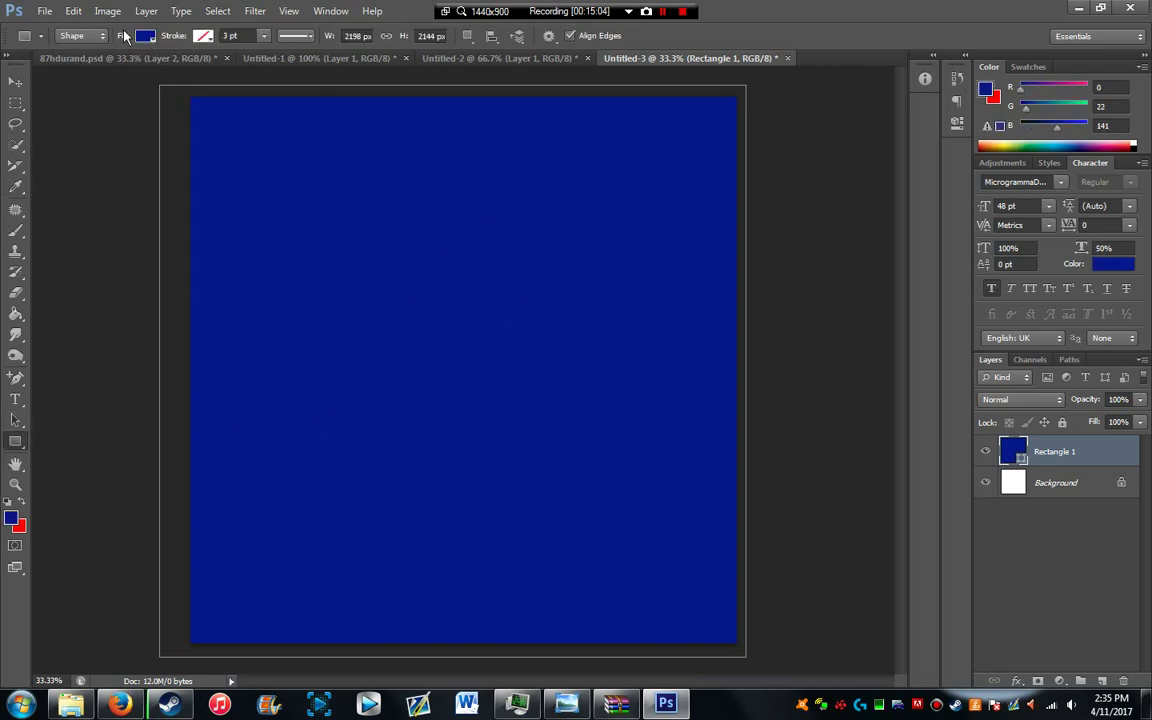
left_click(138, 36)
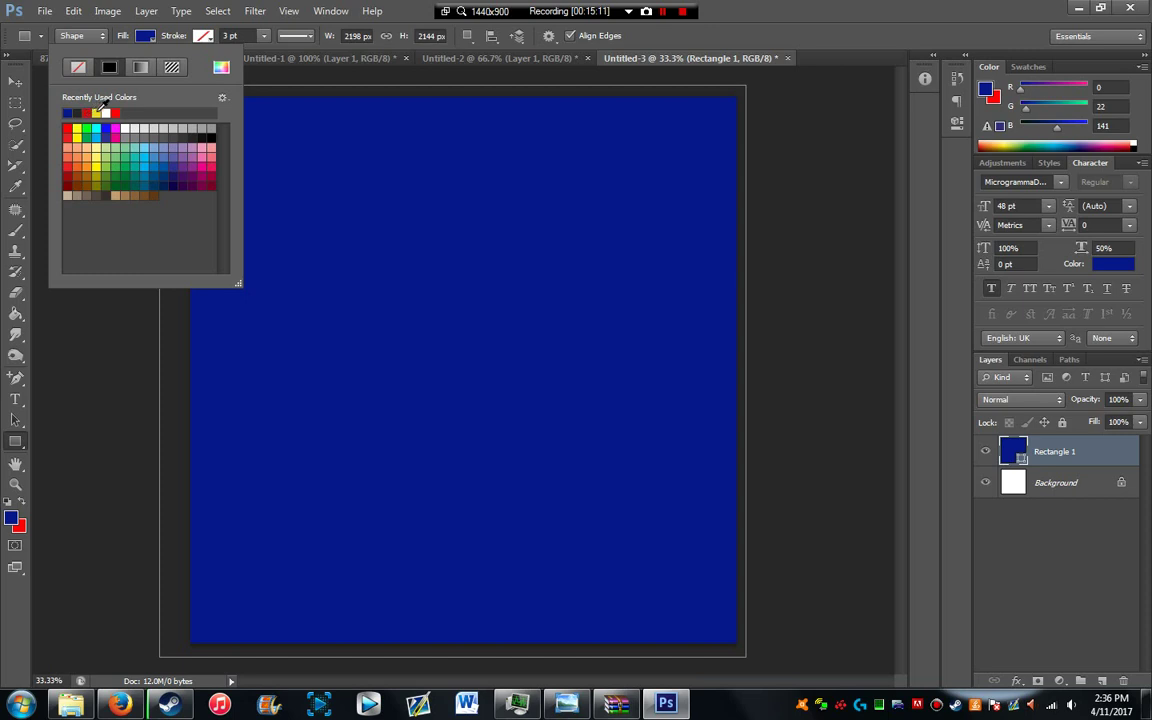
left_click(817, 8)
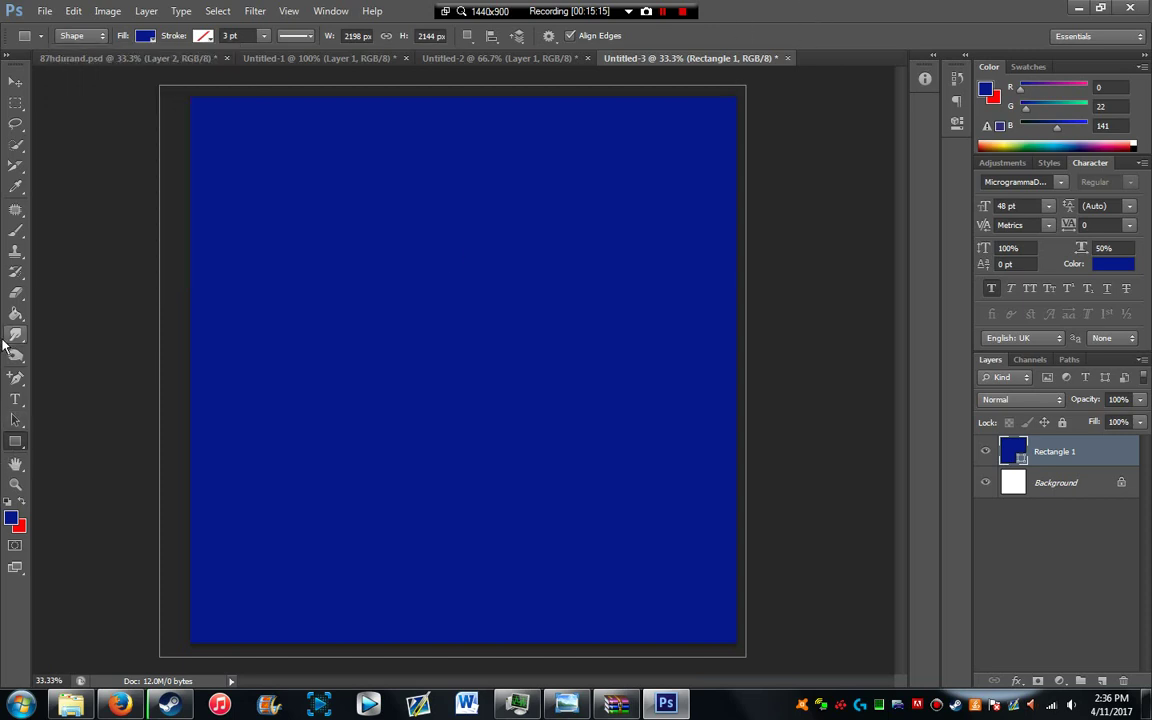
Step: Draw a horizontal ellipse about 1153 × 667 px near the centre of the blue canvas
left_click(15, 441)
left_click(72, 468)
left_click_drag(304, 265, 612, 443)
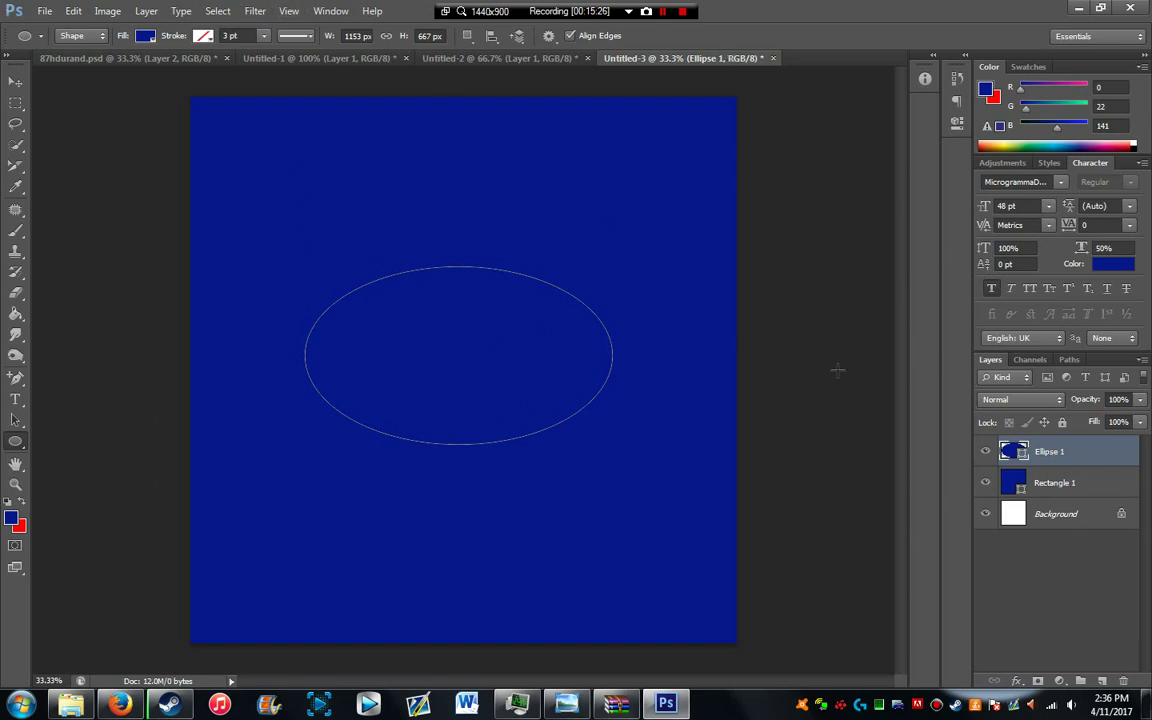
Step: Fill the ellipse with the red sampled from the Hot Wheels logo, using the recently used colours
left_click(145, 36)
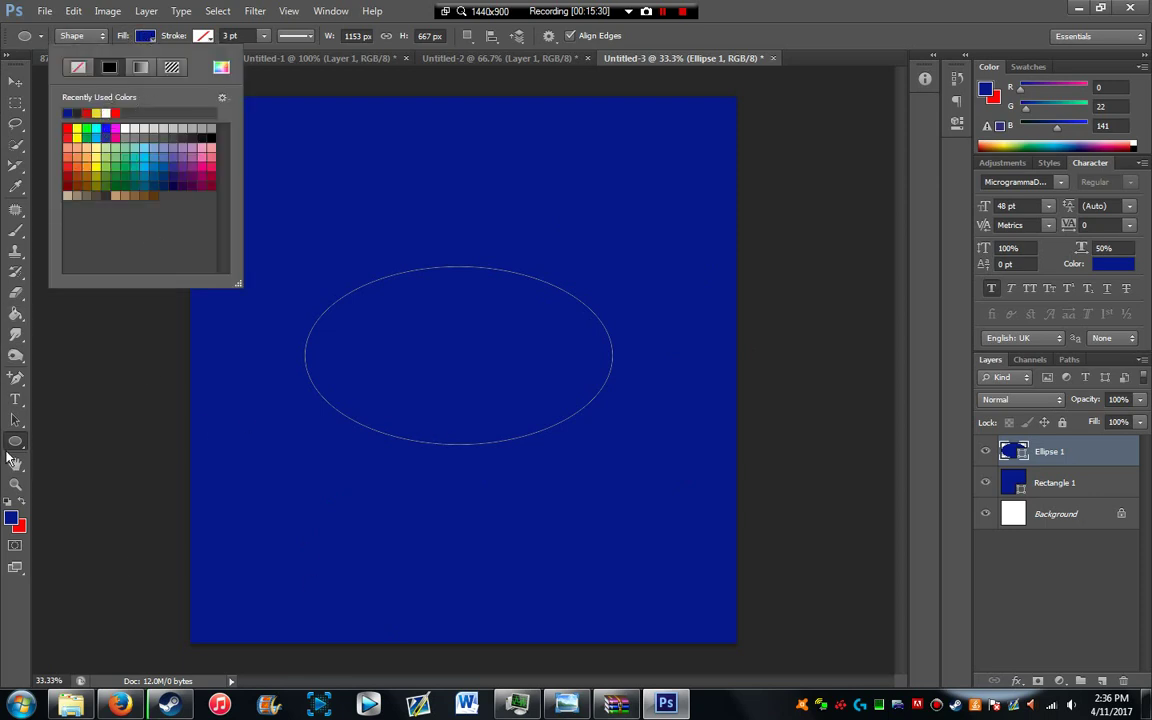
left_click(935, 412)
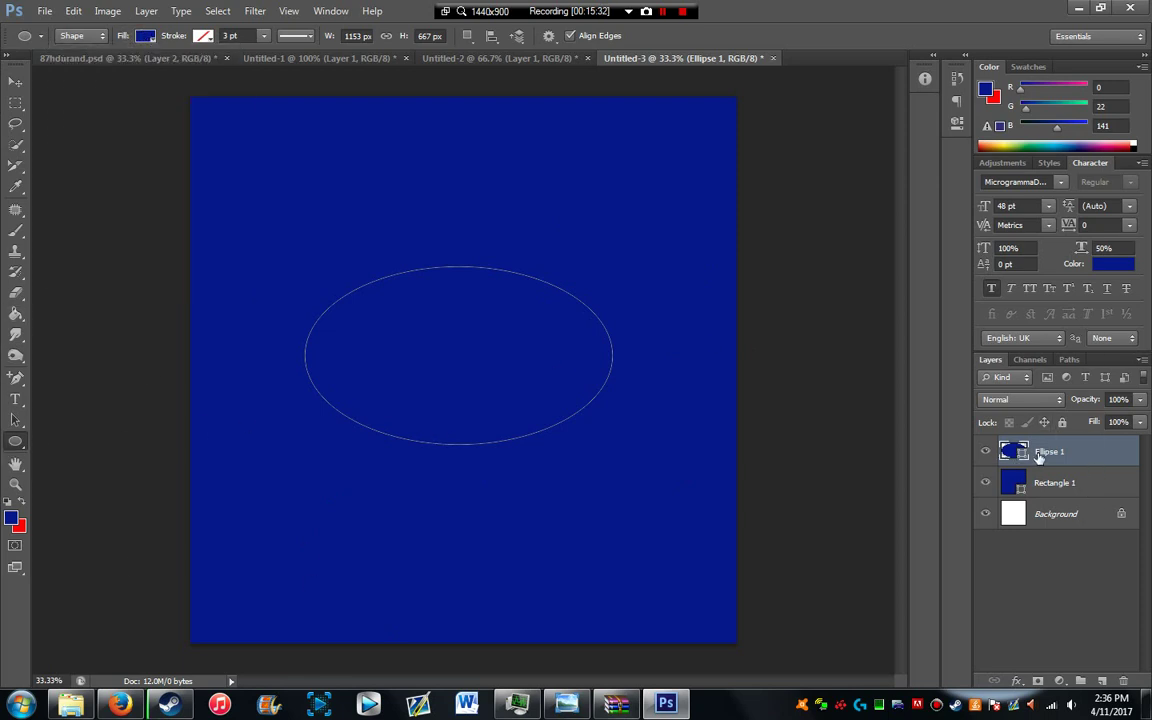
left_click(148, 37)
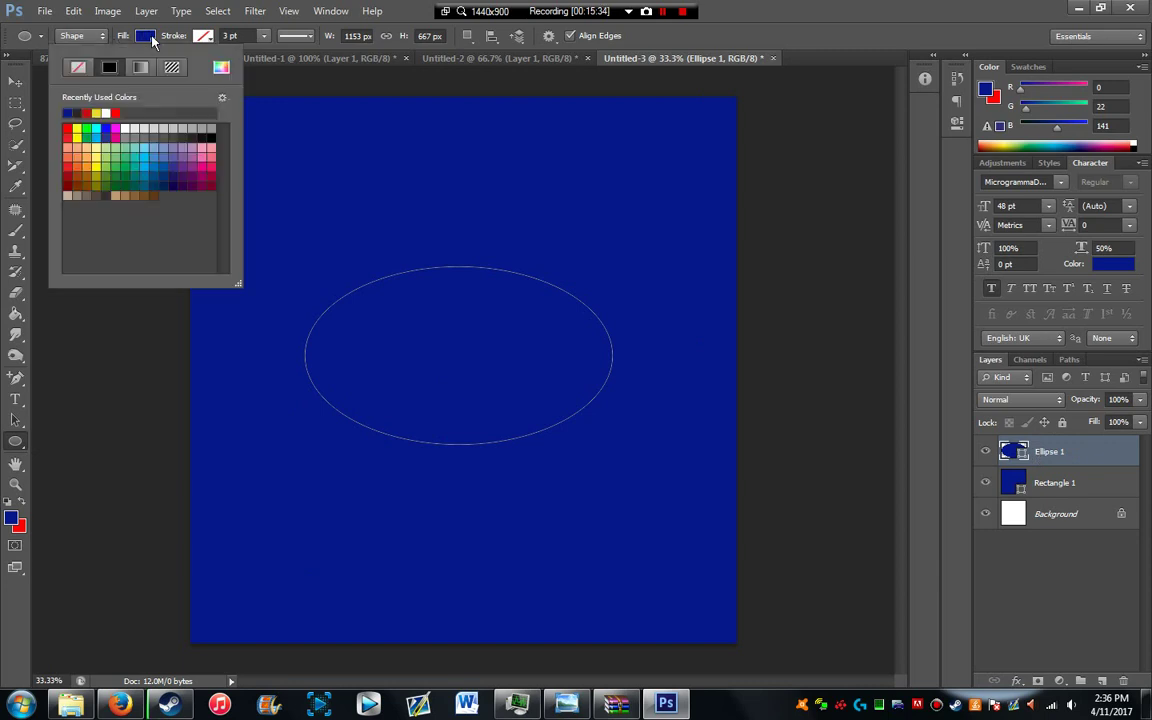
left_click(86, 111)
left_click(578, 200)
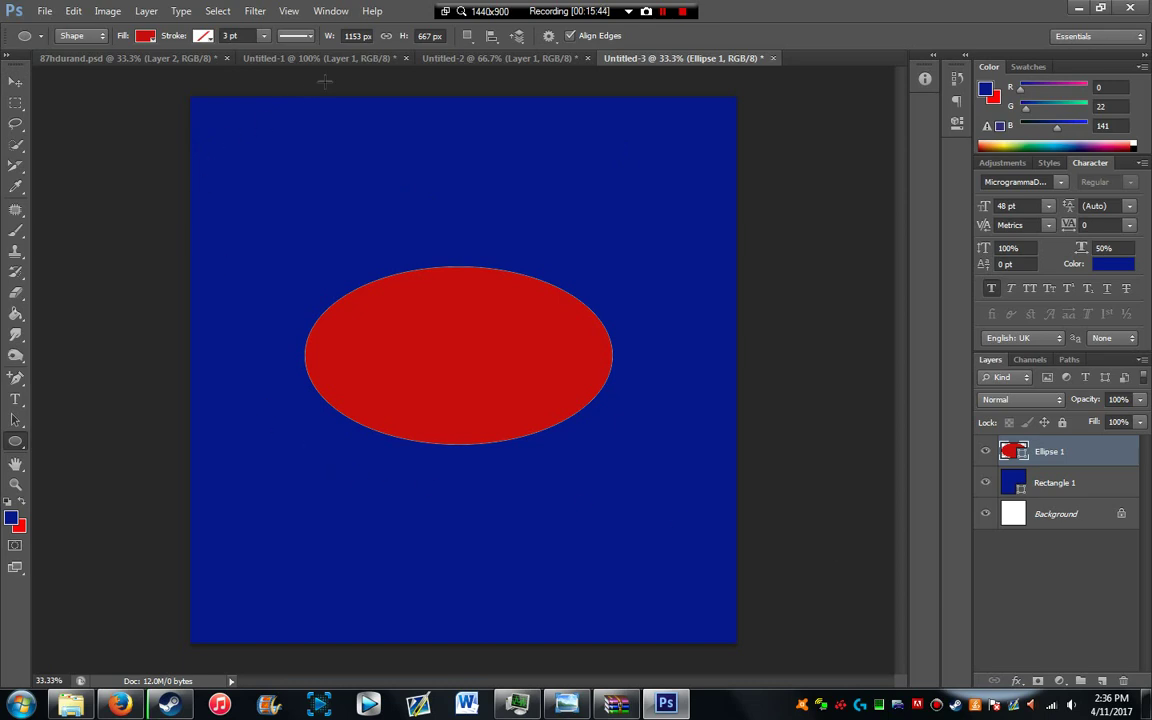
Step: Check the reference car picture in Untitled-2 and return to the ellipse artwork in Untitled-3
left_click(521, 146)
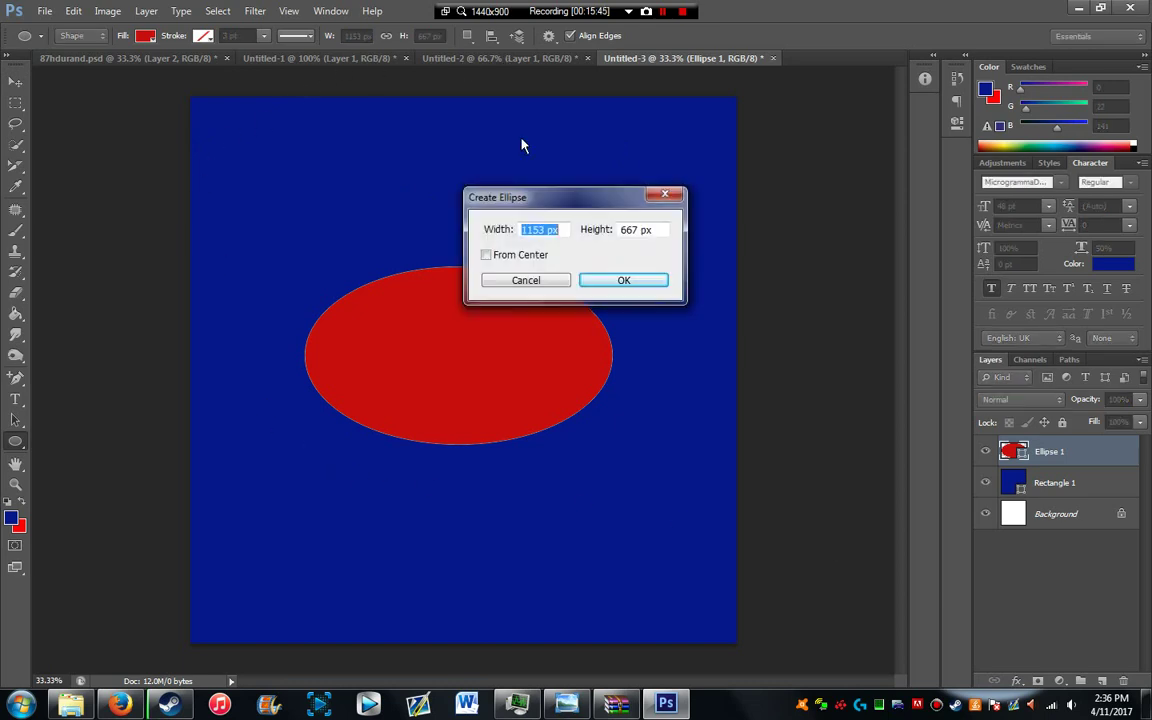
left_click(545, 280)
left_click(452, 58)
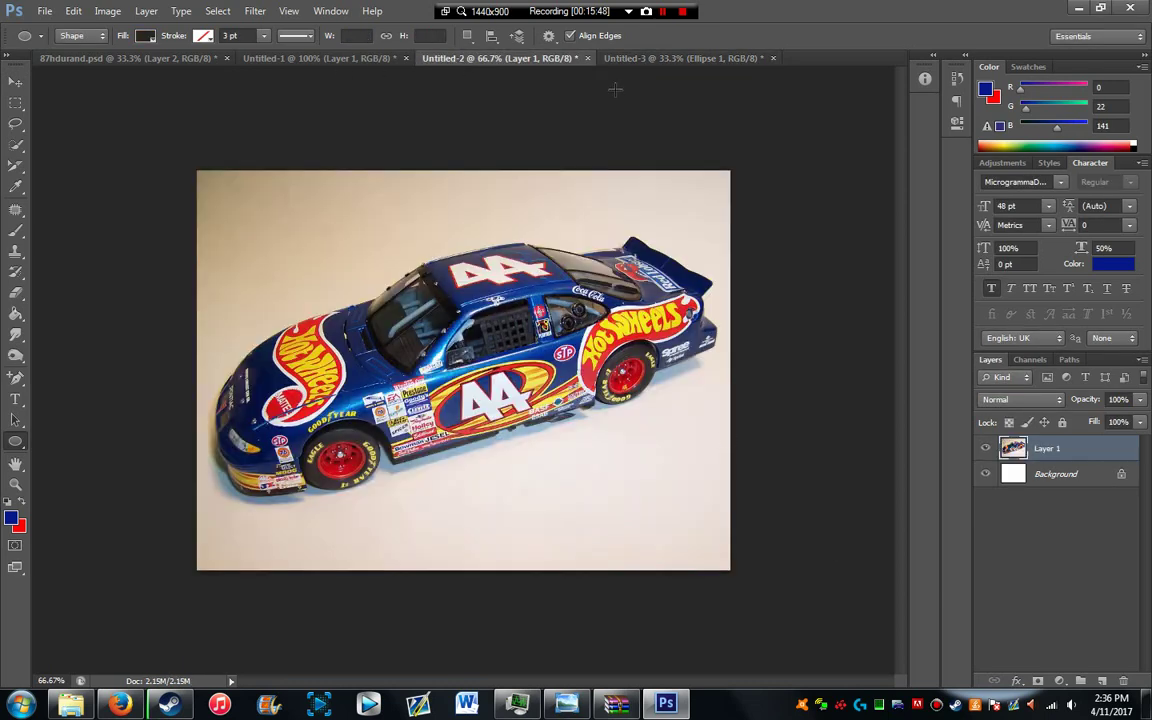
left_click(650, 59)
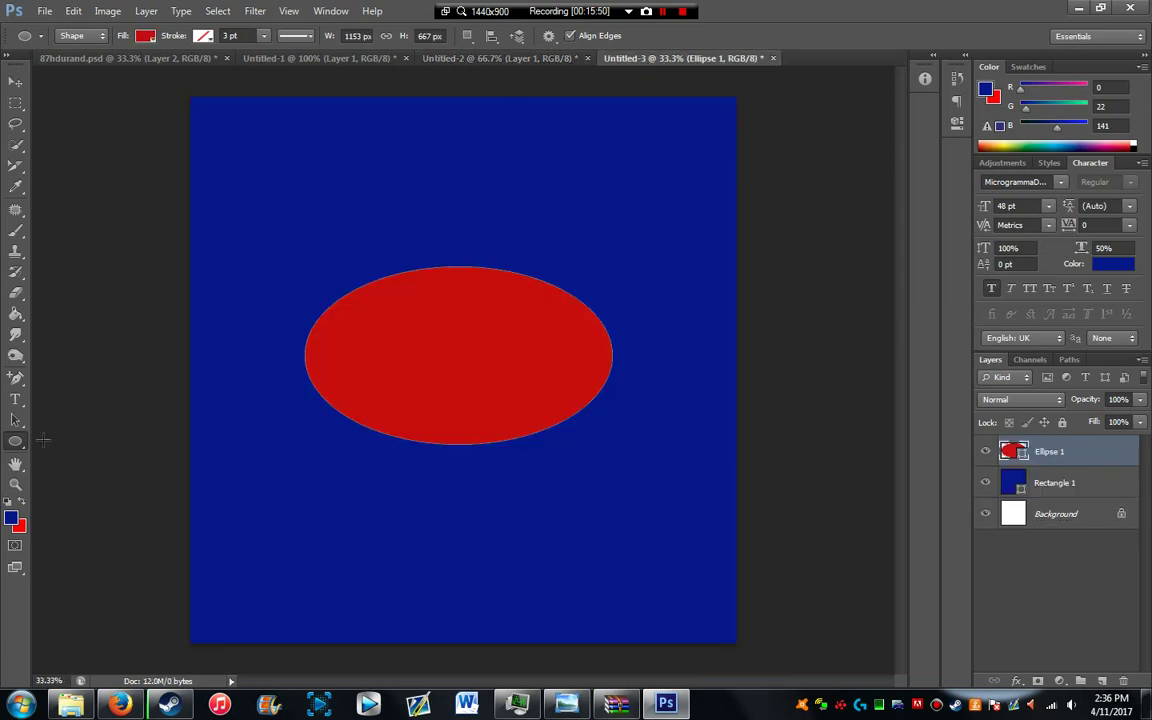
Step: Duplicate the red ellipse layer and fill the copy with the recently used blue
right_click(1040, 456)
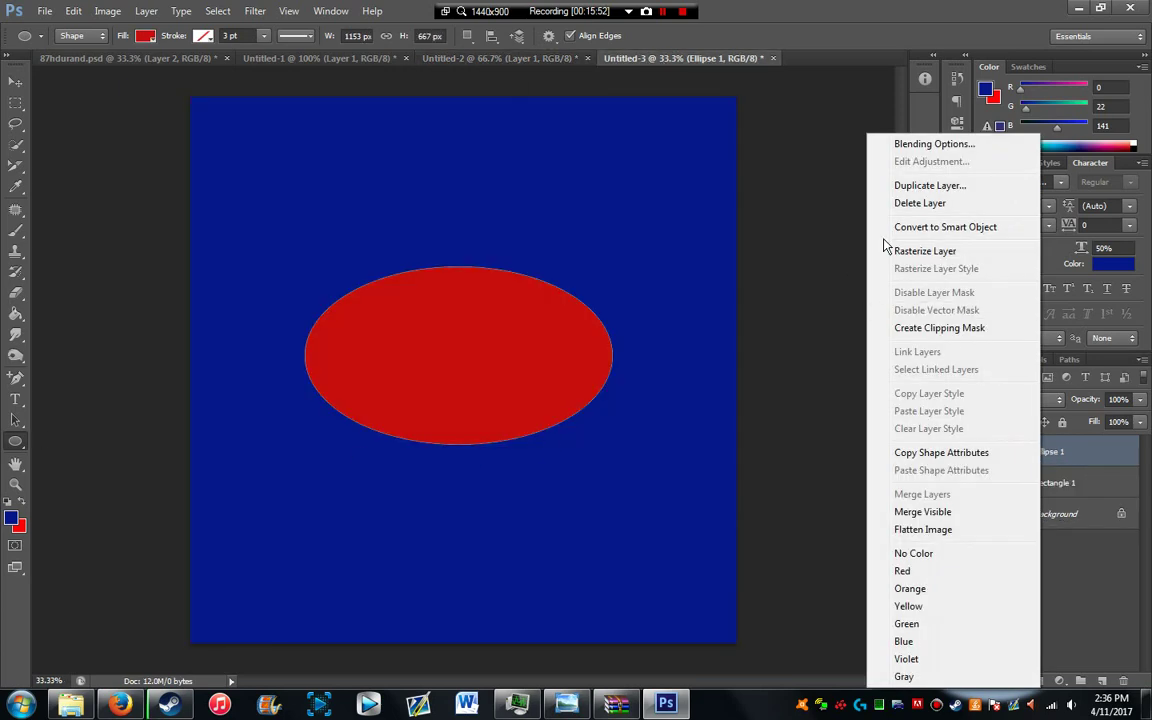
left_click(930, 185)
left_click(643, 203)
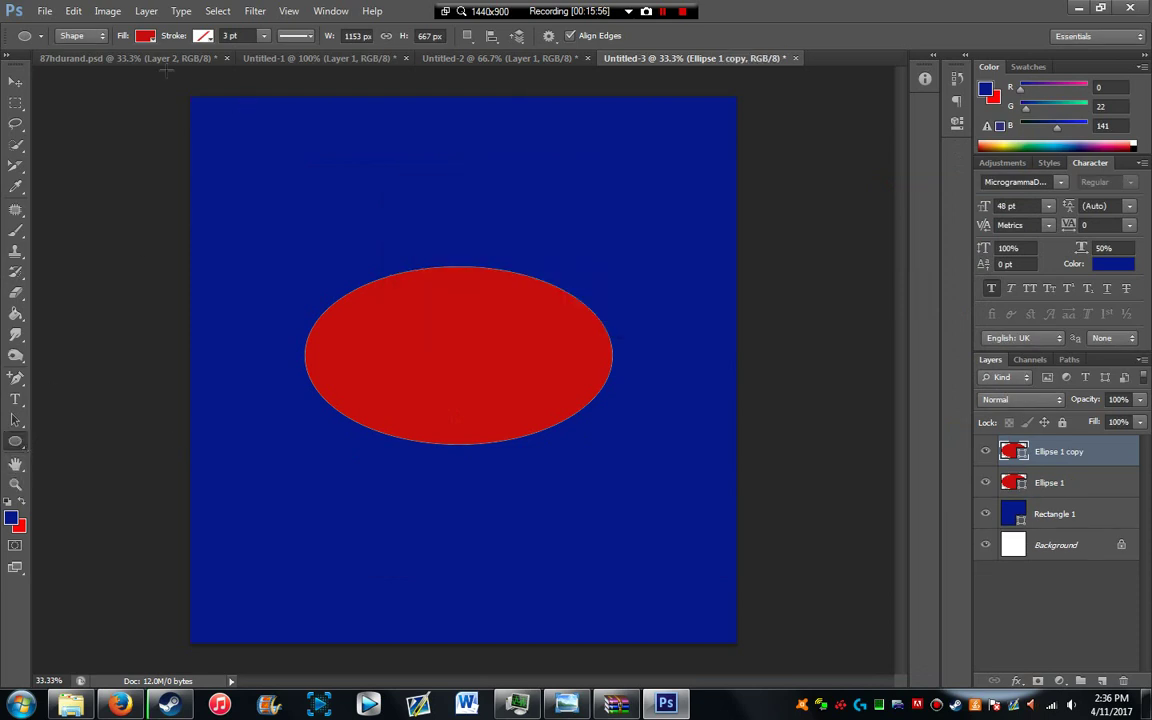
left_click(146, 38)
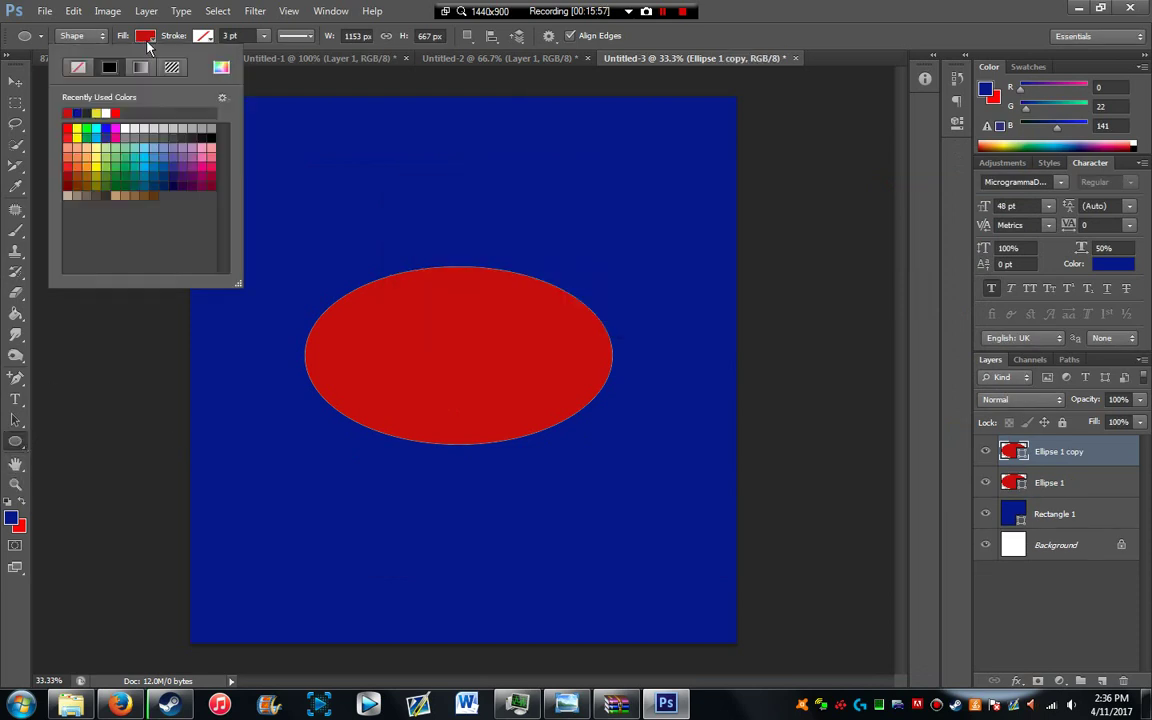
left_click(82, 112)
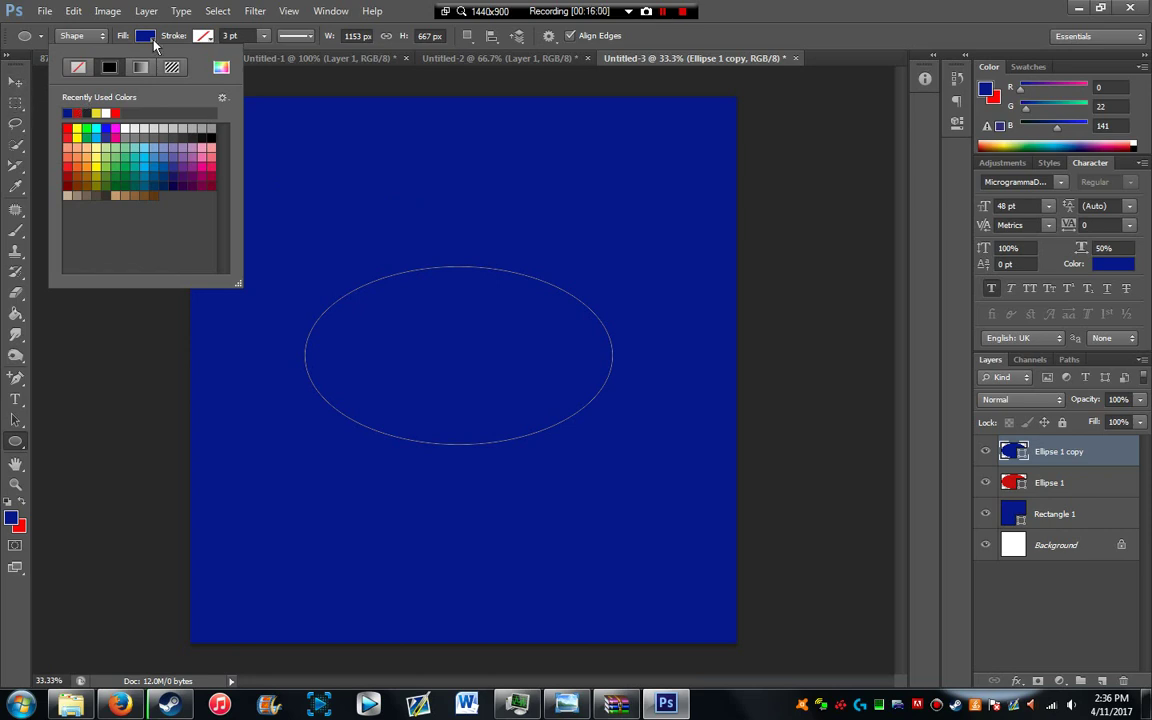
left_click(144, 38)
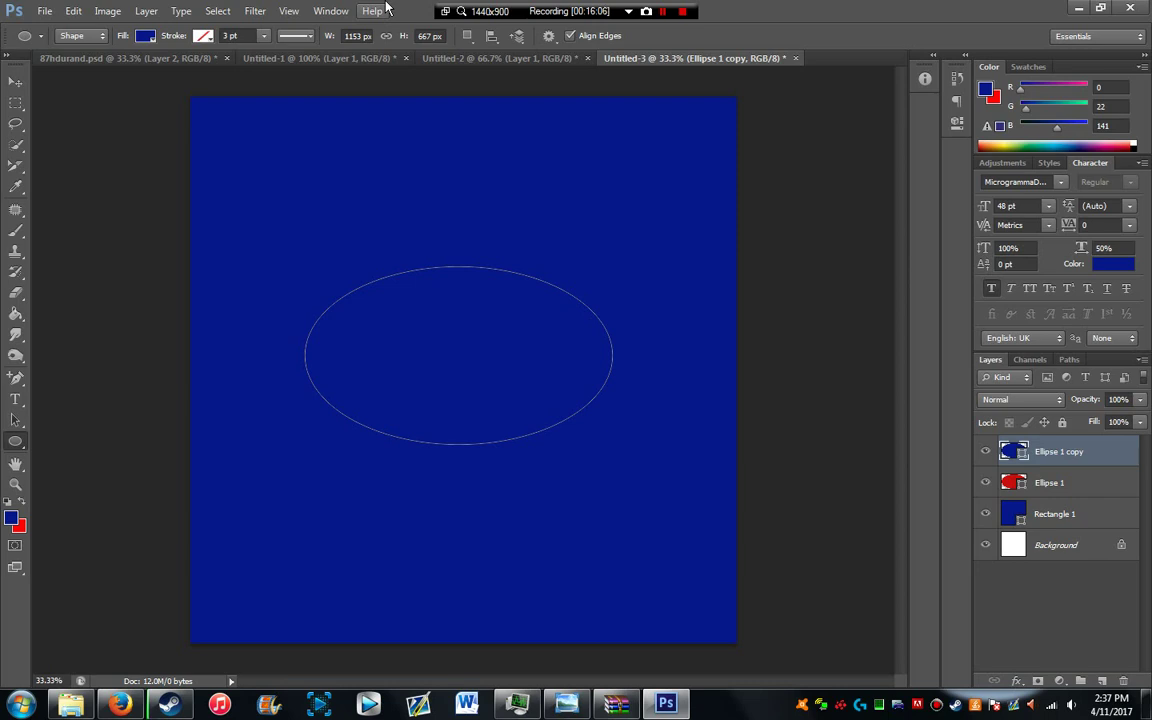
Step: Nudge the blue ellipse right and down to a centre of about X 1022.5, Y 995.5 px, leaving a thin red crescent above it
left_click(15, 81)
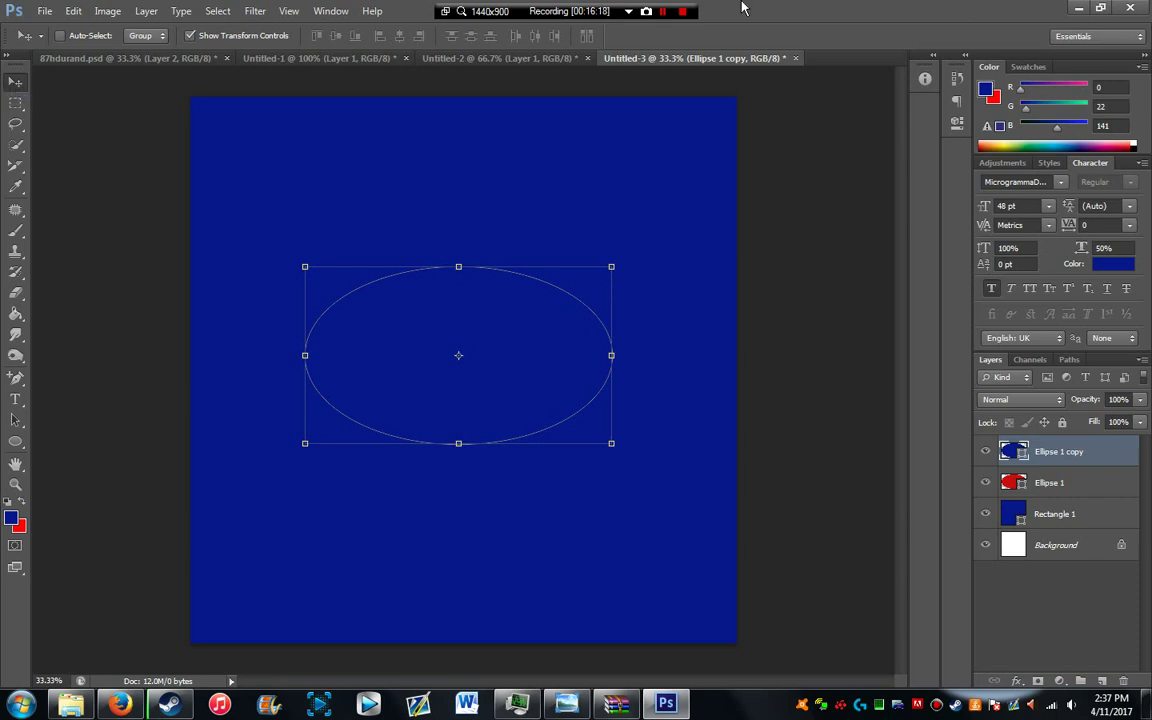
key("Down")
key("Down")
key("Down")
key("Down")
key("Down")
key("Down")
key("Down")
key("Down")
key("Down")
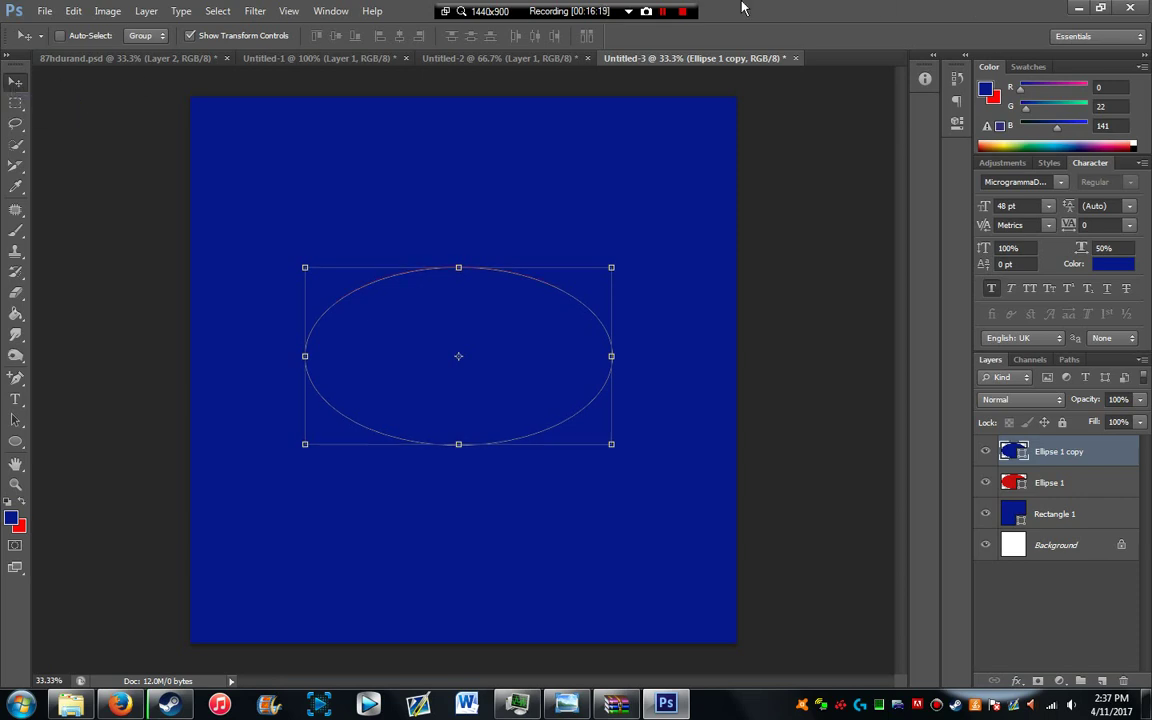
key("Right")
key("Right")
key("Right")
key("Right")
key("Right")
key("Right")
key("Right")
key("Right")
key("Right")
key("Right")
key("Right")
key("Right")
key("Right")
key("Right")
key("Right")
key("Right")
key("Right")
key("Right")
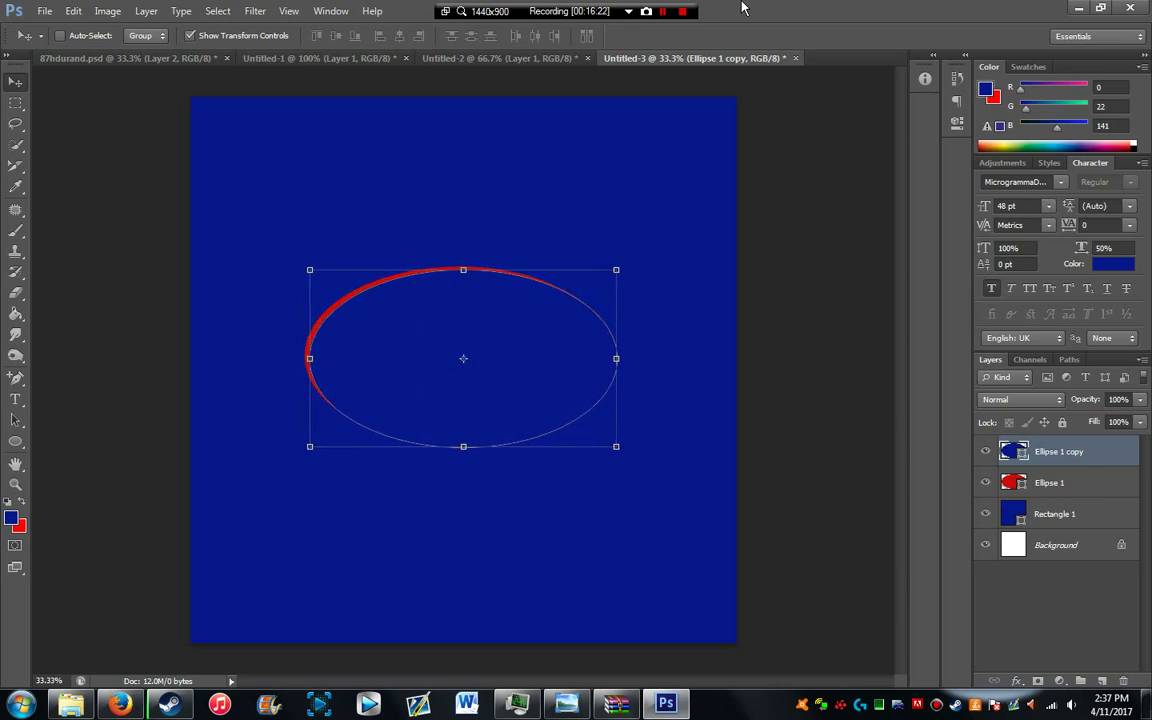
key("Down")
key("Down")
key("Down")
key("Down")
key("Down")
key("Down")
key("Down")
key("Down")
key("Down")
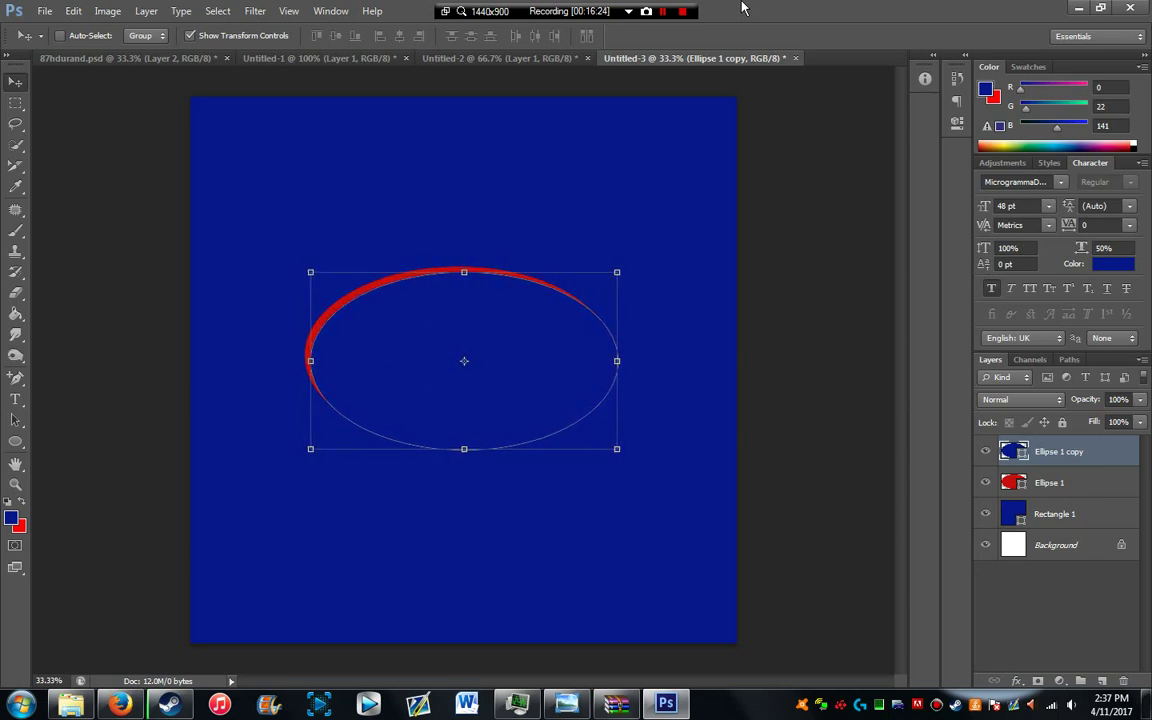
key("Down")
key("Down")
key("Down")
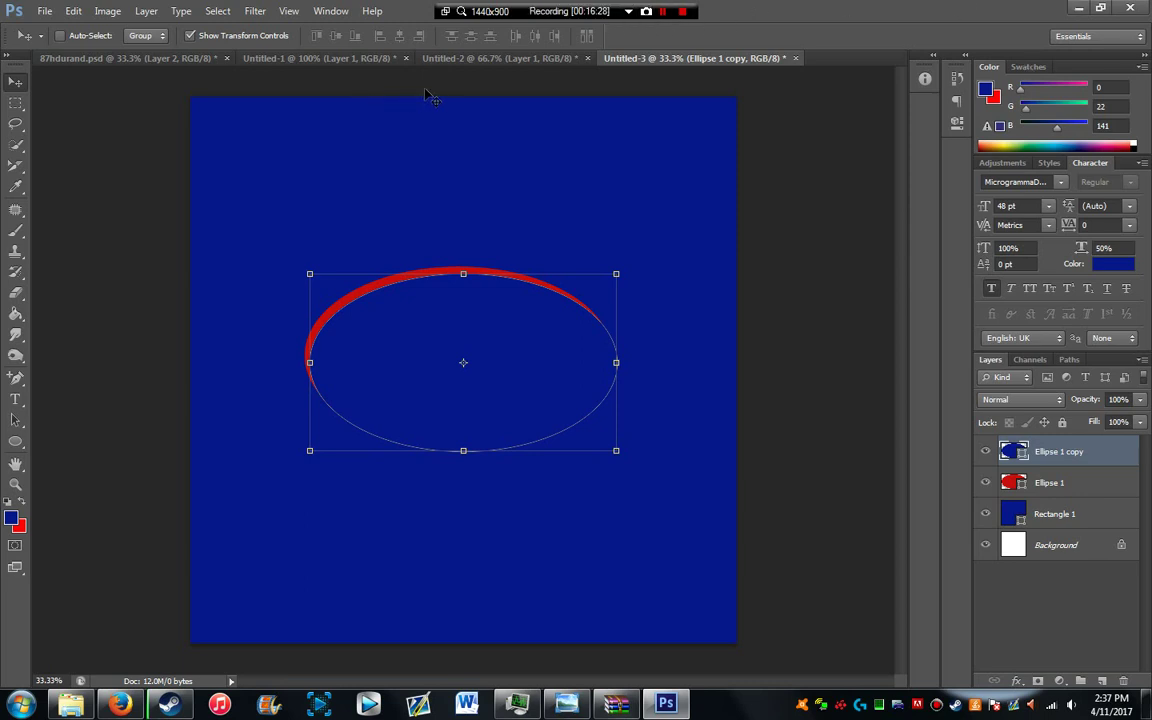
Step: Duplicate the Ellipse 1 copy layer and fill the new ellipse with the recently used yellow
left_click(1100, 514)
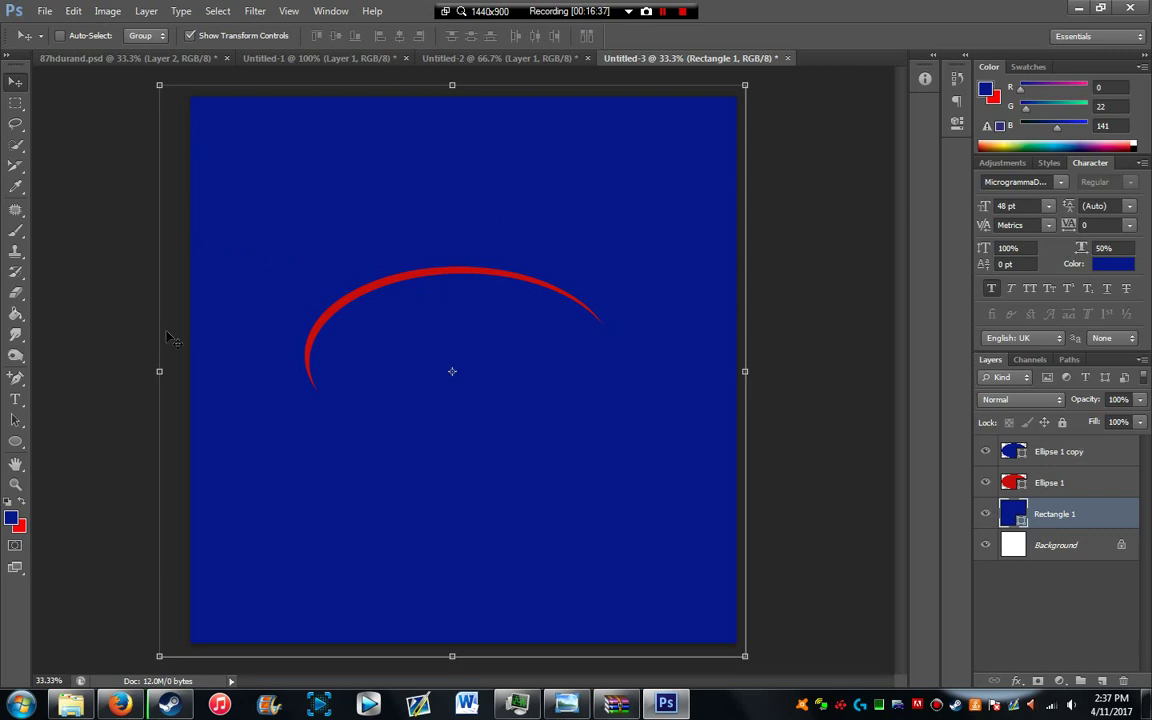
left_click(1085, 455)
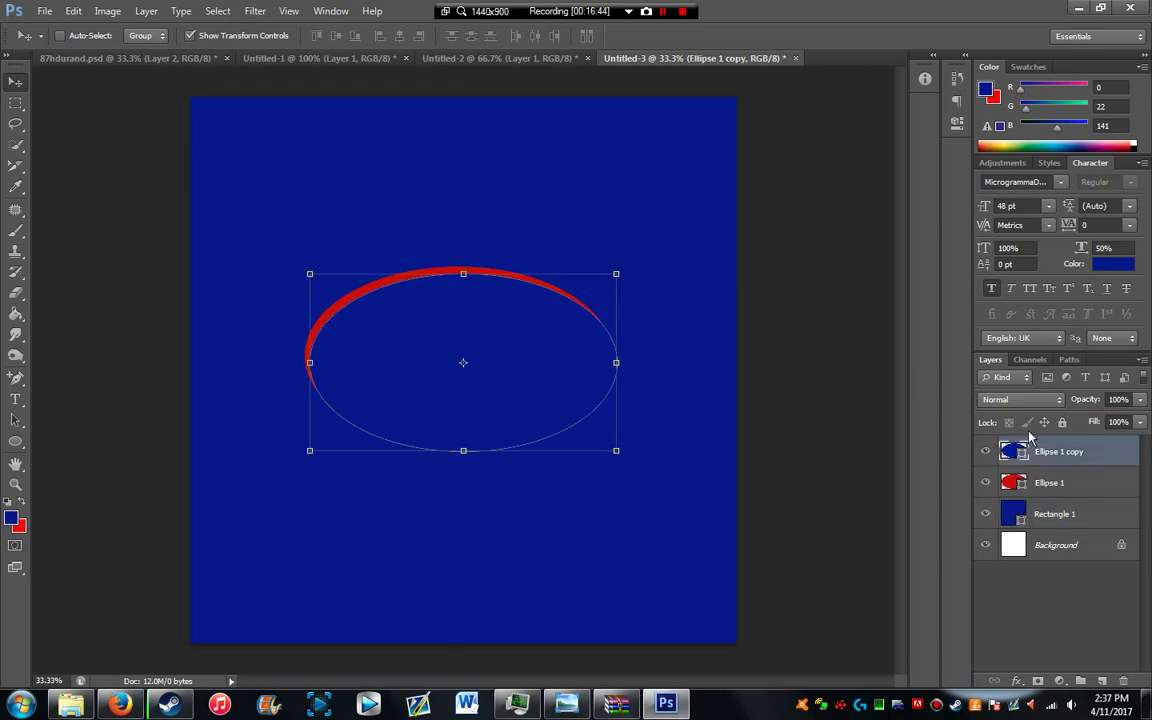
right_click(1057, 459)
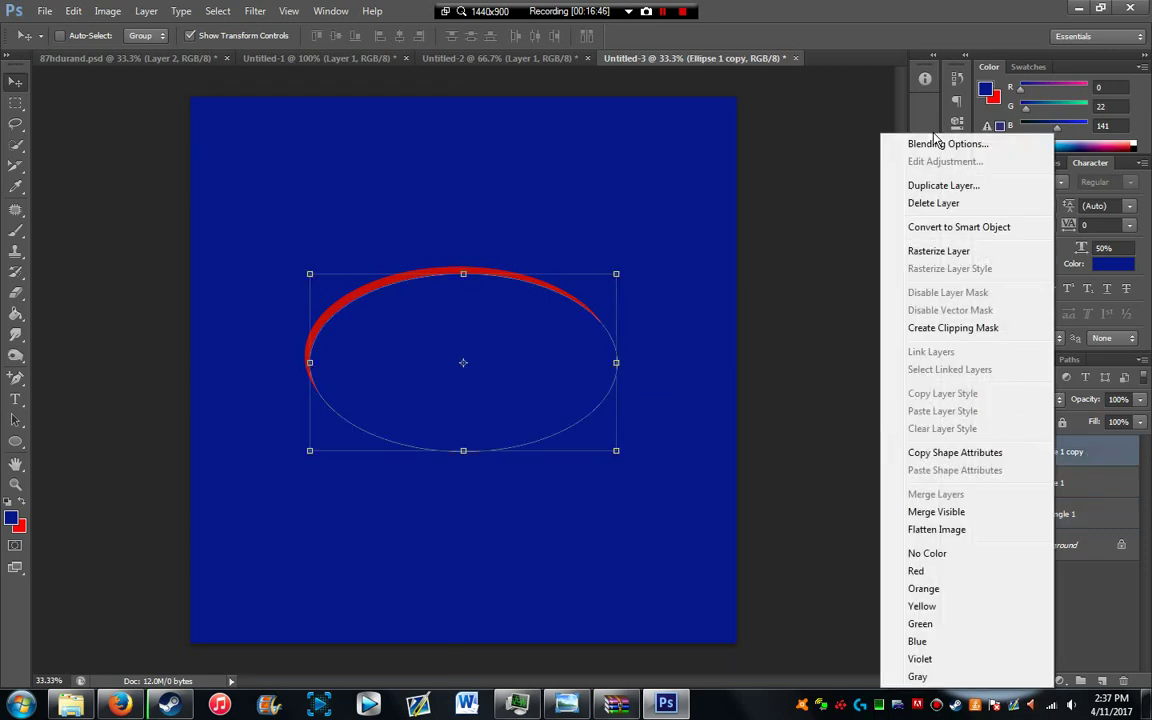
left_click(940, 188)
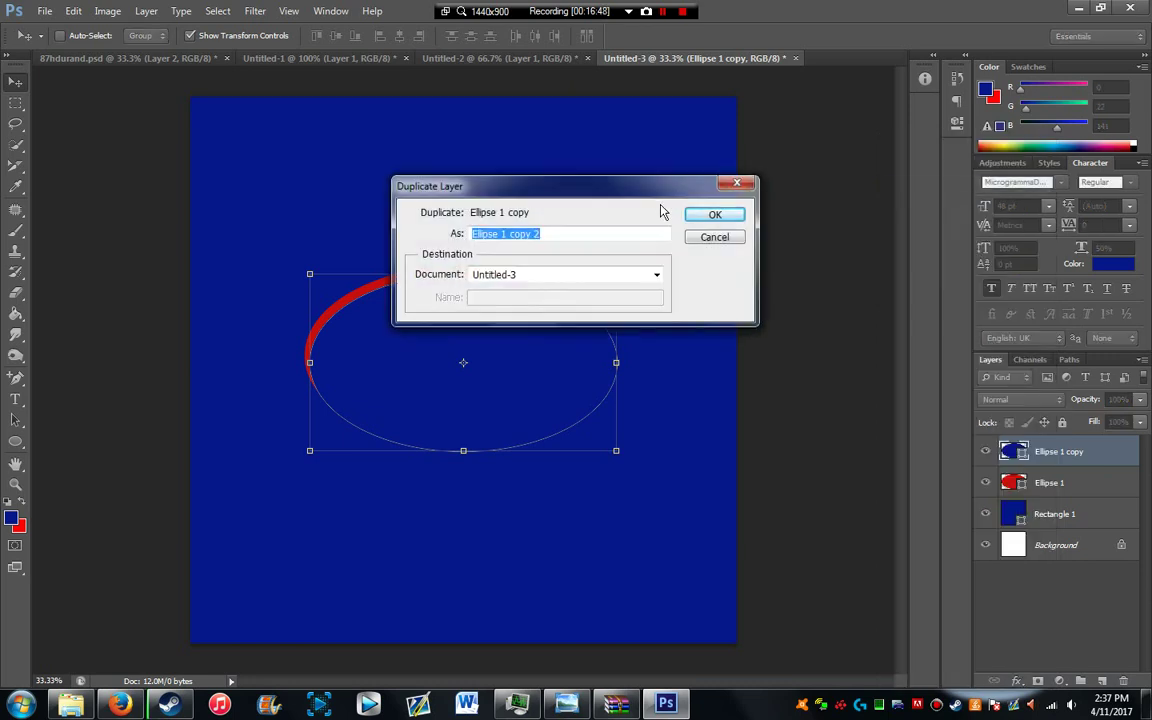
key("Return")
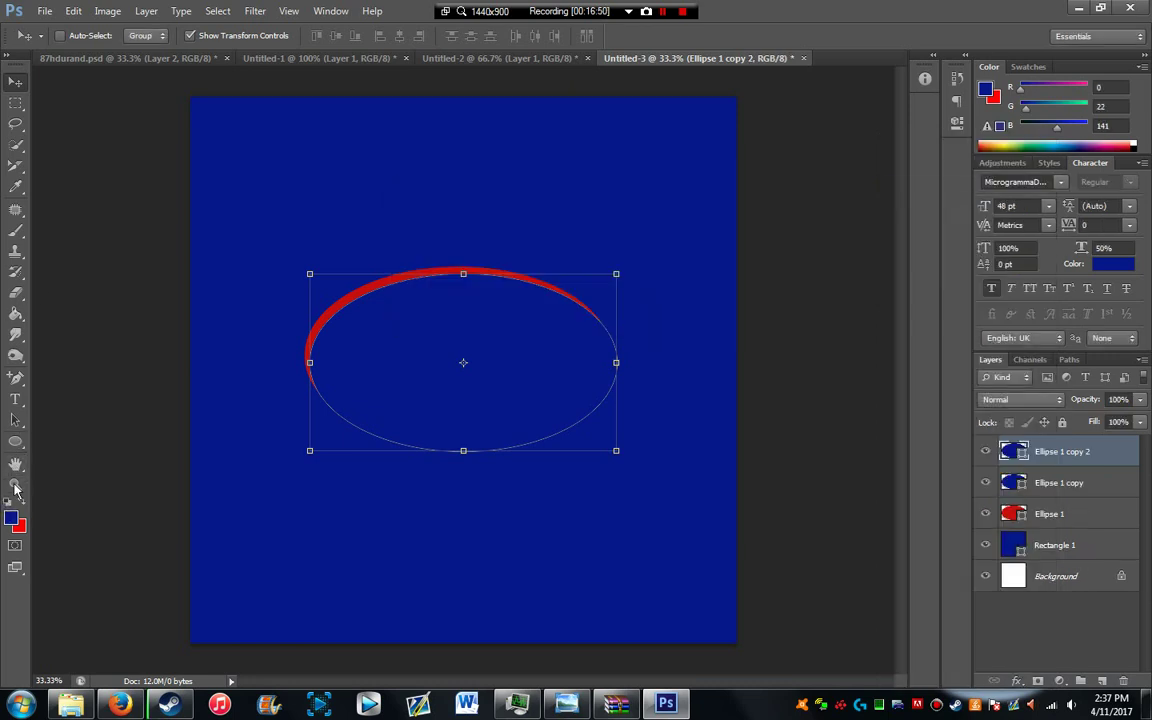
left_click(15, 441)
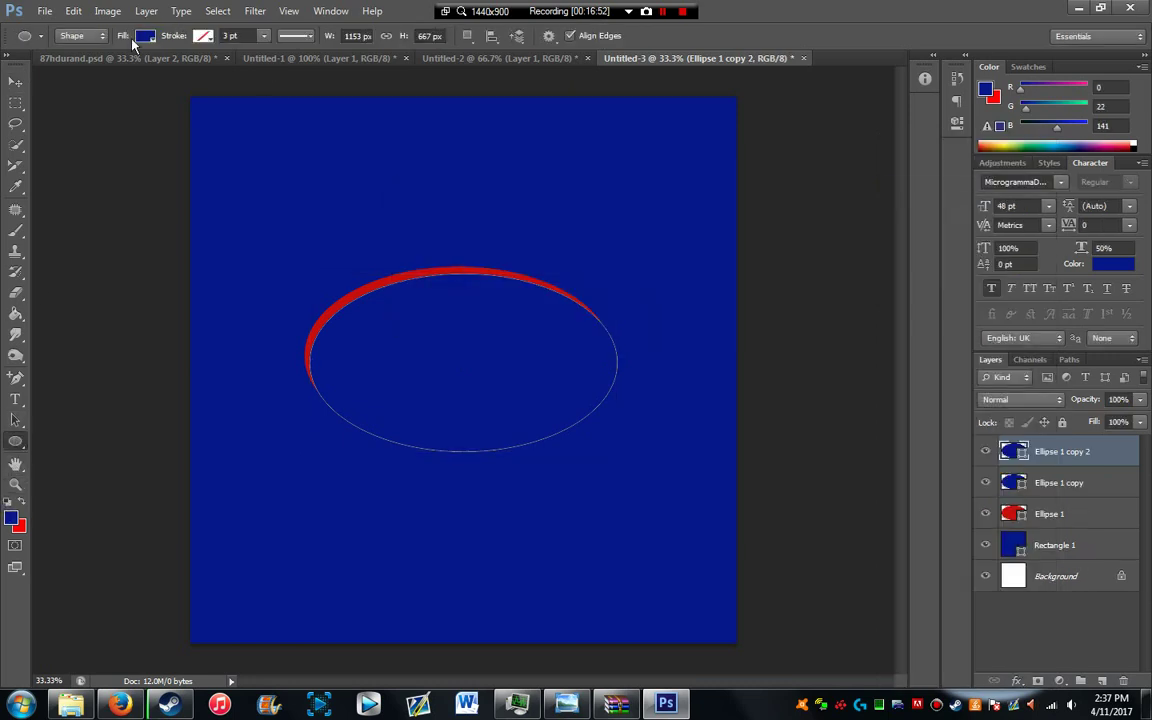
left_click(145, 38)
left_click(97, 112)
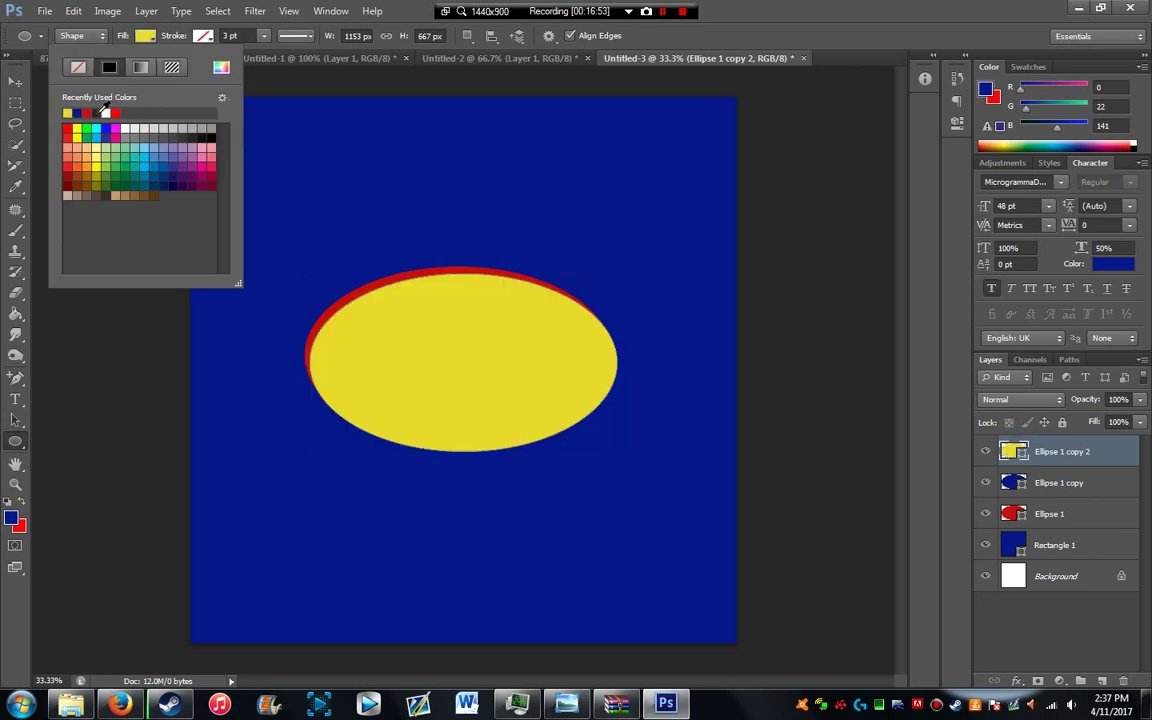
left_click(15, 81)
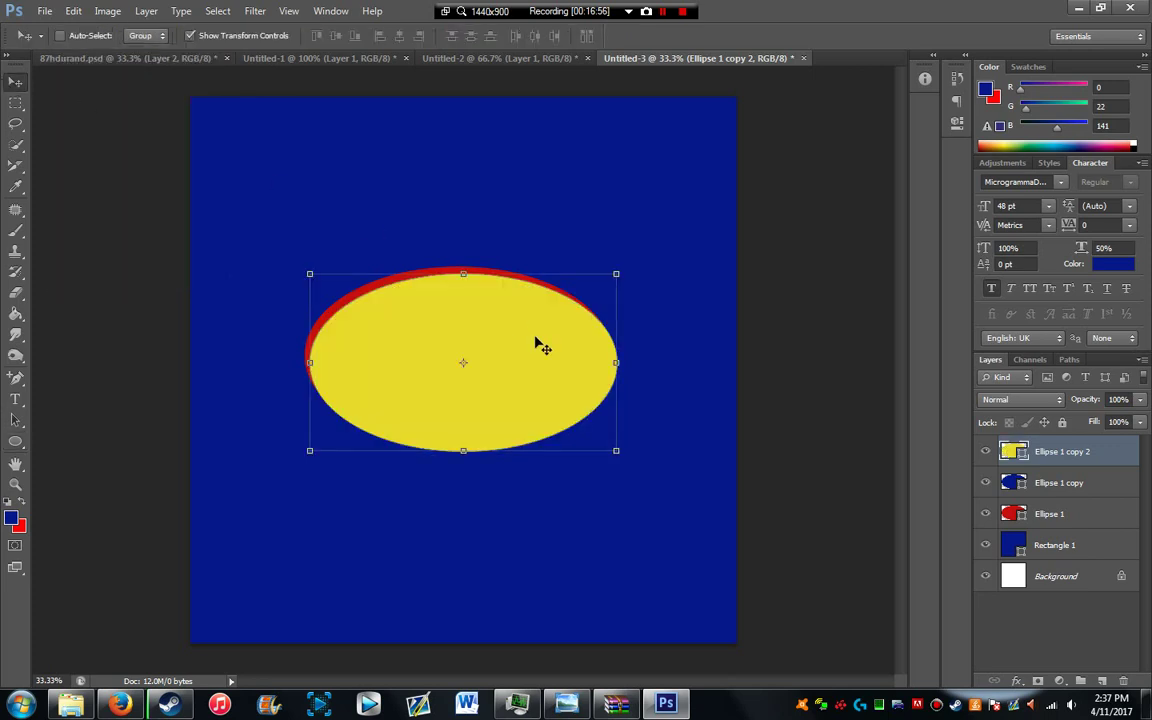
left_click(614, 449)
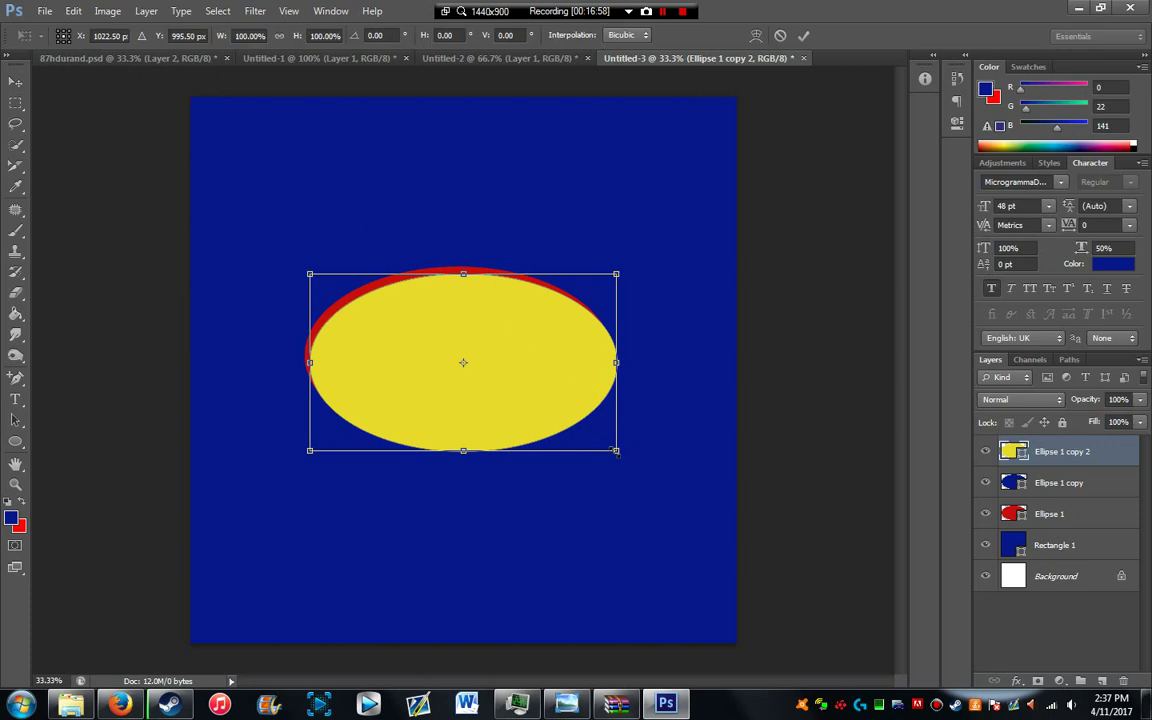
left_click_drag(614, 449, 615, 448)
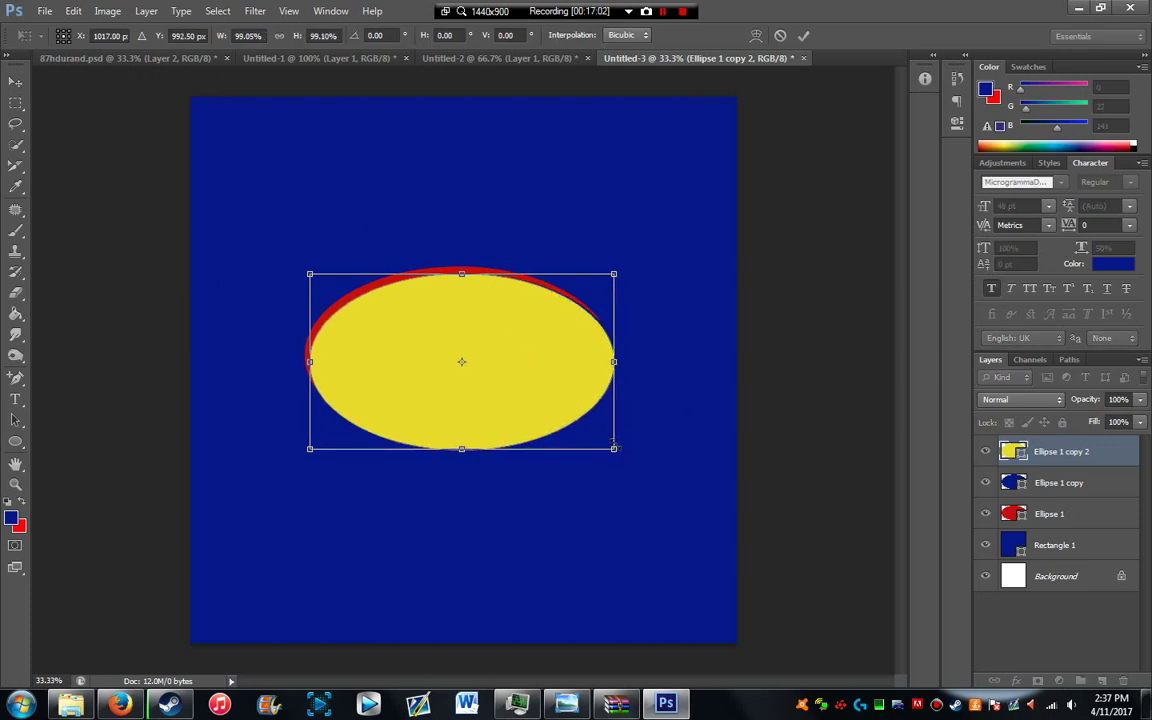
key("ctrl+z")
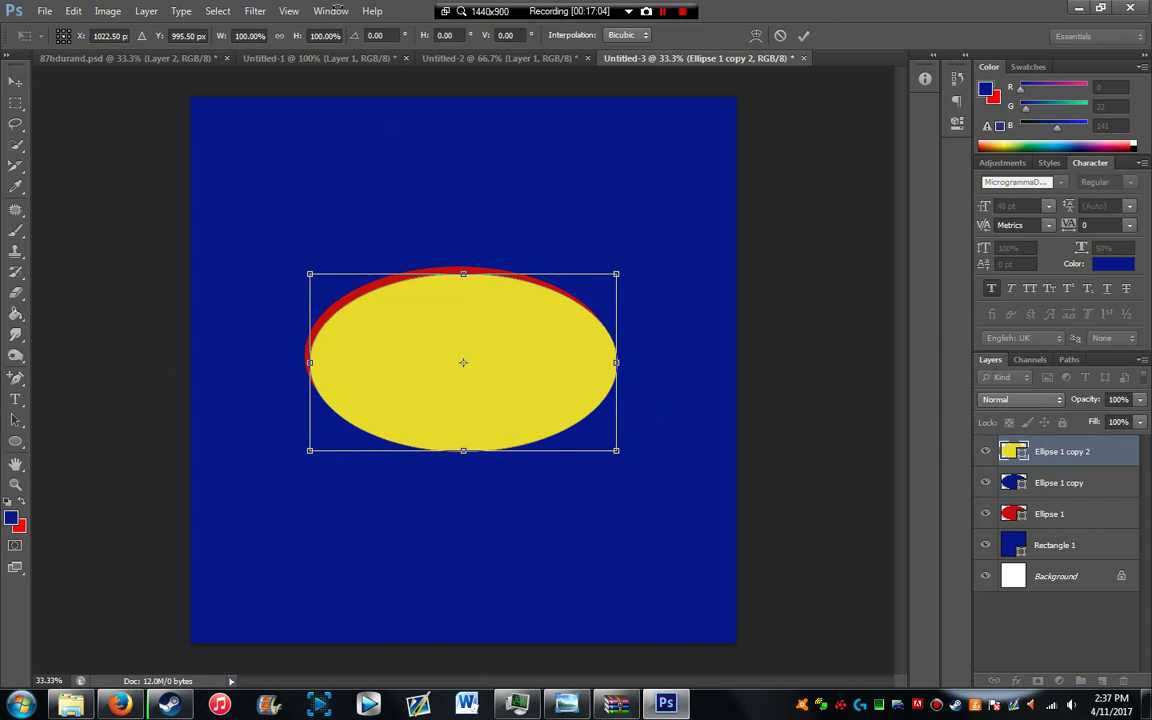
left_click(779, 35)
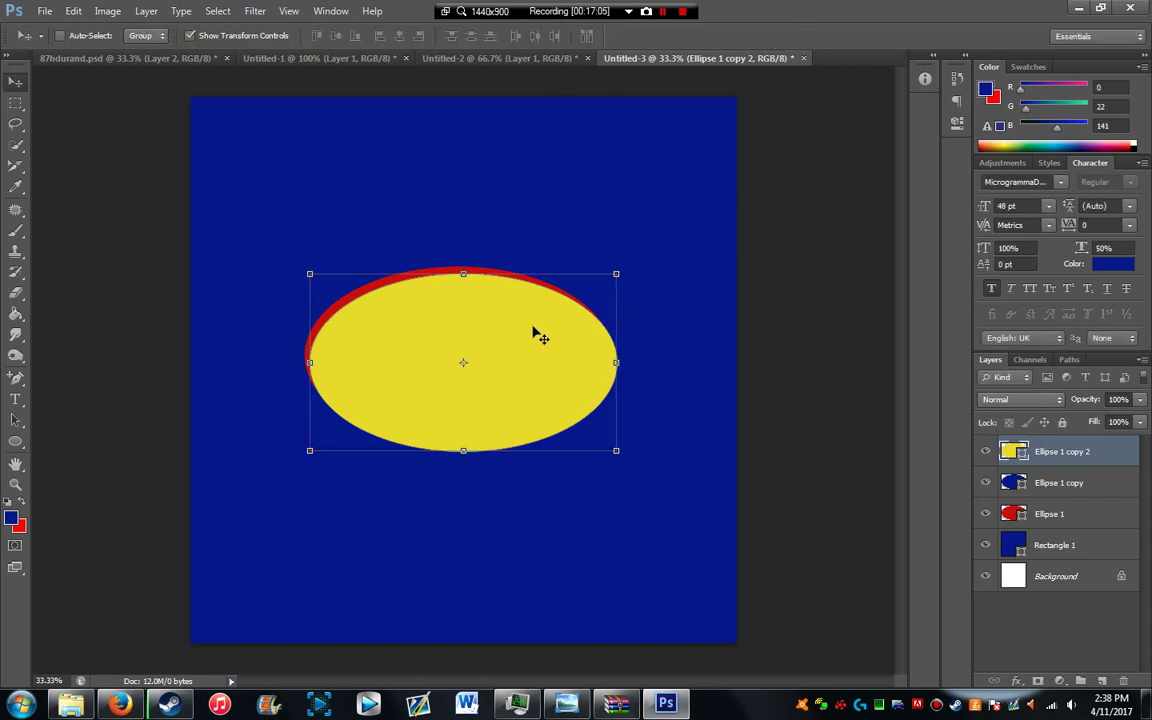
Step: Scale the yellow ellipse down proportionally to about 93.4%, keeping its upper-left corner in place
left_click(572, 268)
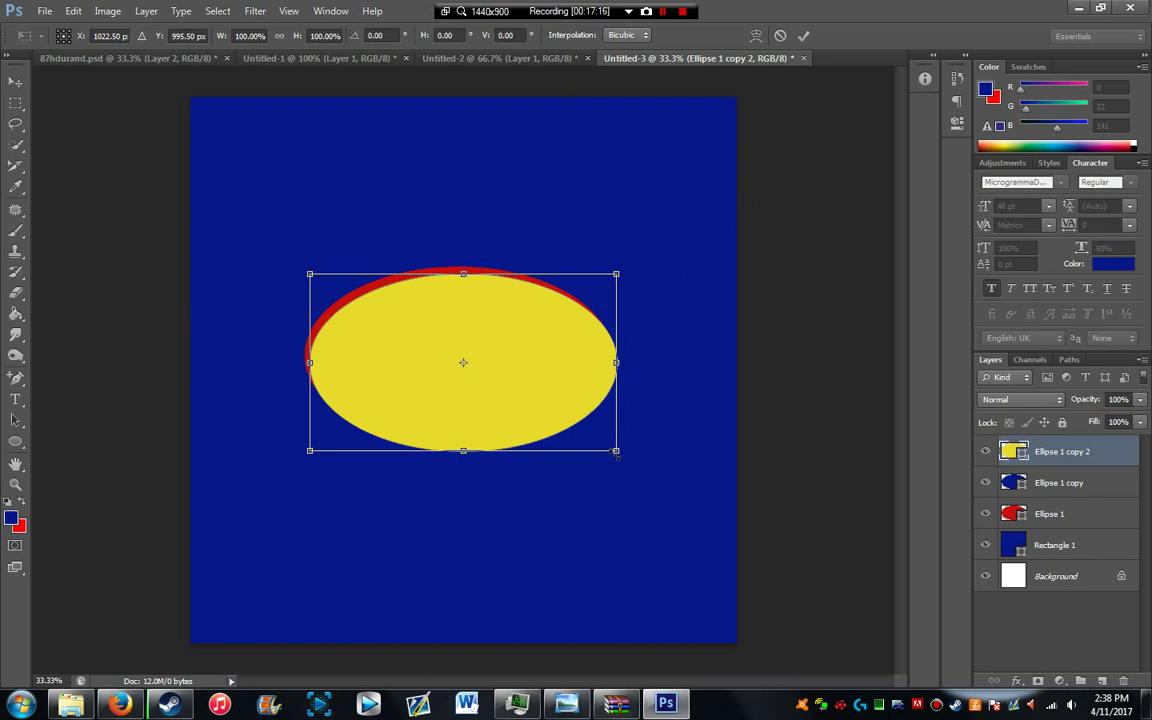
left_click_drag(616, 451, 644, 391)
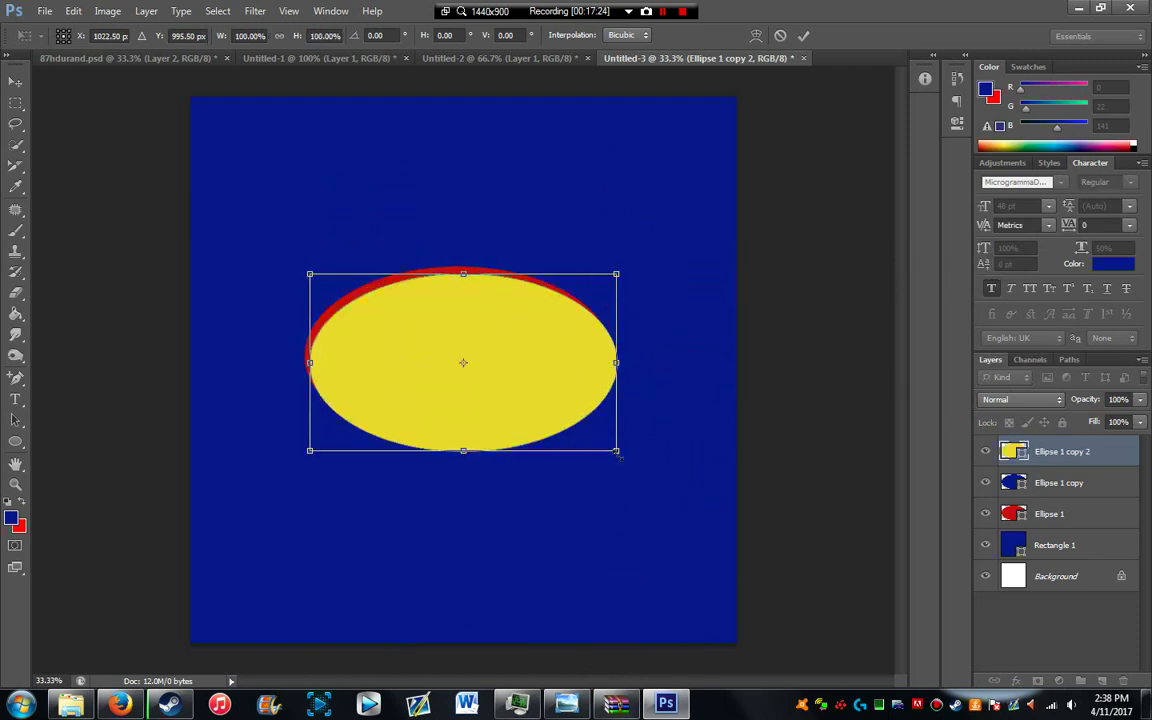
left_click_drag(606, 448, 548, 386)
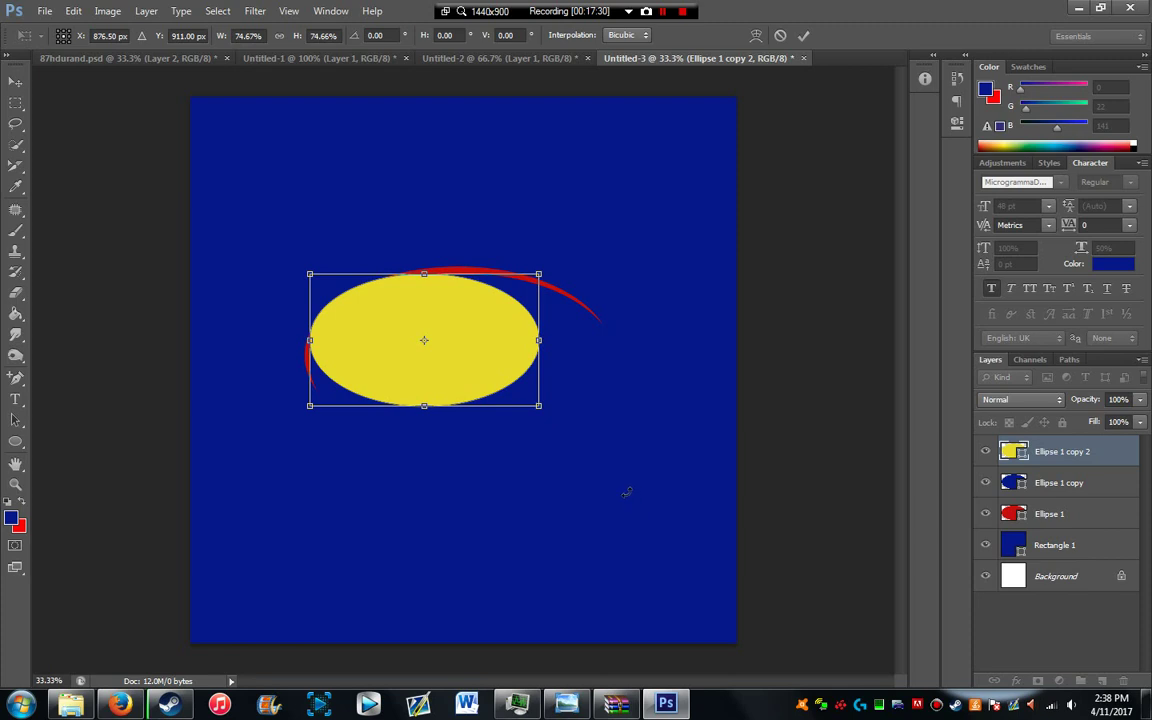
key("ctrl+z")
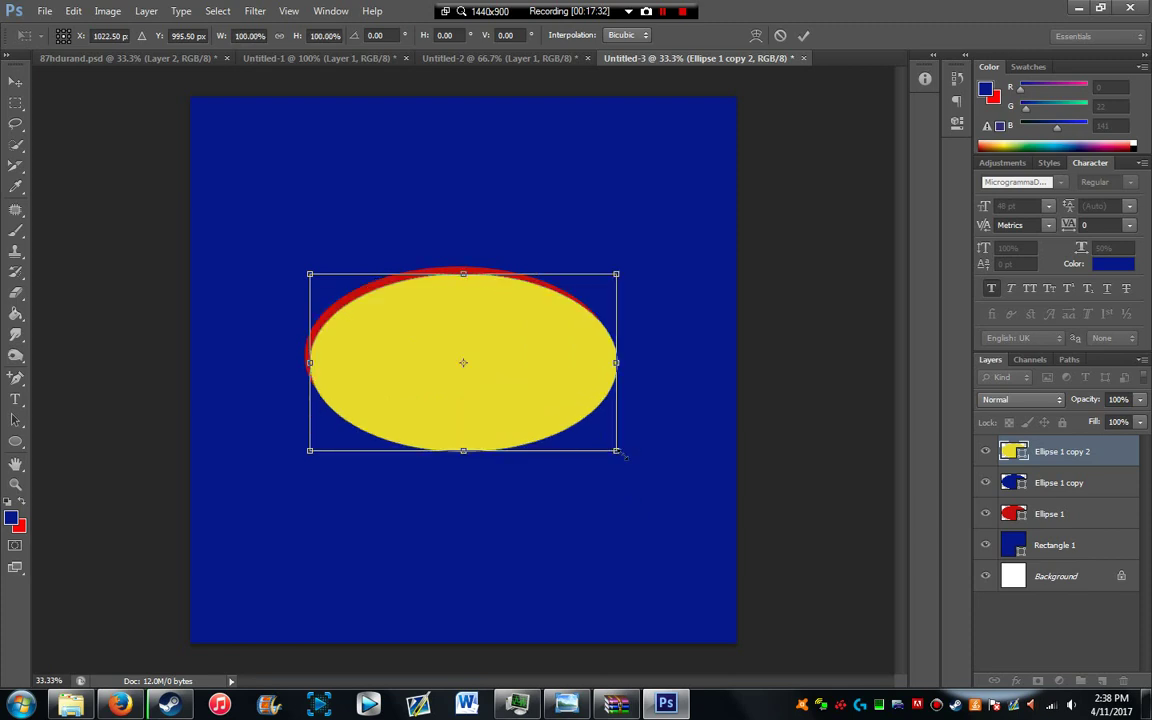
left_click_drag(619, 453, 604, 433)
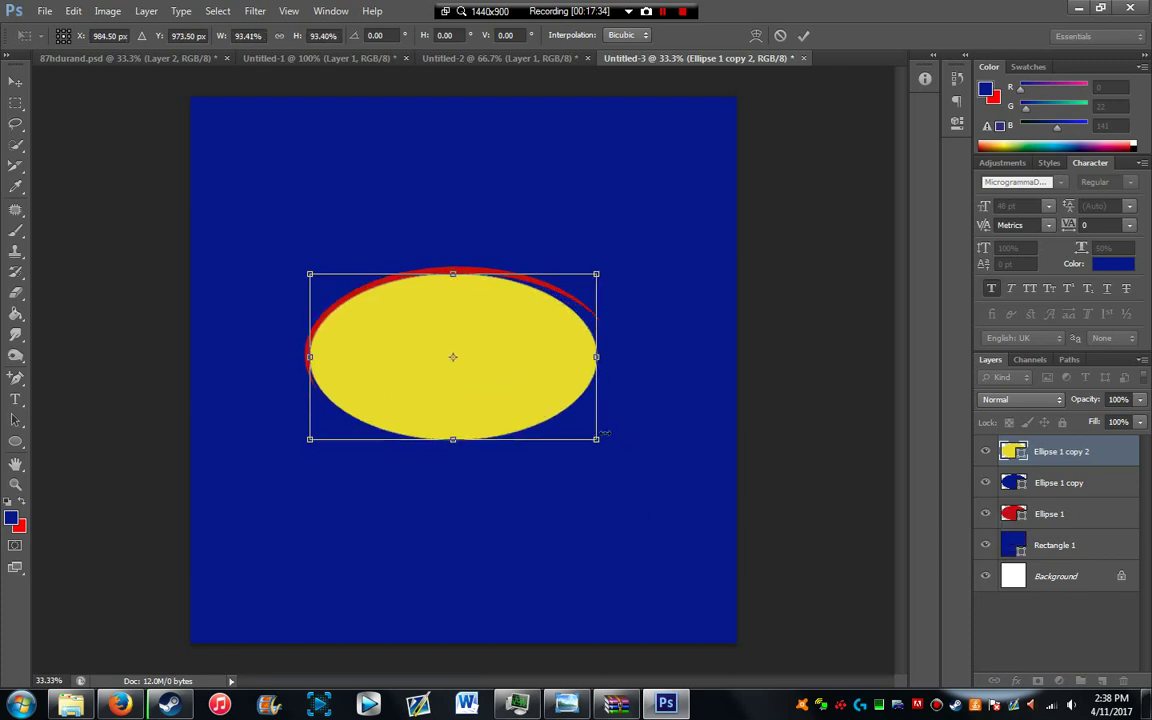
Step: Nudge the yellow ellipse right and down to a centre of X 1014.5, Y 997.5 px and apply the transform
key("Right")
key("Right")
key("Right")
key("Right")
key("Right")
key("Right")
key("Right")
key("Right")
key("Right")
key("Right")
key("Right")
key("Right")
key("Right")
key("Right")
key("Right")
key("Right")
key("Right")
key("Right")
key("Right")
key("Right")
key("Down")
key("Down")
key("Down")
key("Down")
key("Down")
key("Down")
key("Down")
key("Down")
key("Down")
key("Down")
key("Down")
key("Down")
key("Down")
key("Down")
key("Down")
key("Down")
key("Down")
key("Down")
key("Down")
key("Down")
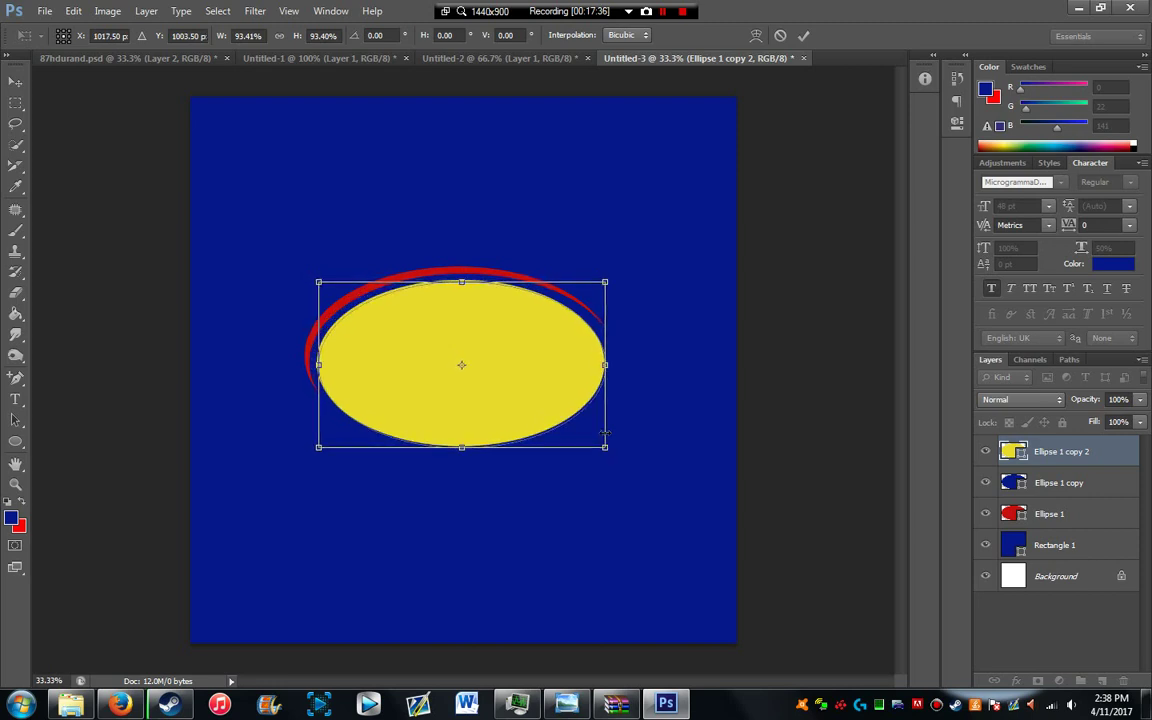
key("Right")
key("Right")
key("Right")
key("Down")
key("Down")
key("Down")
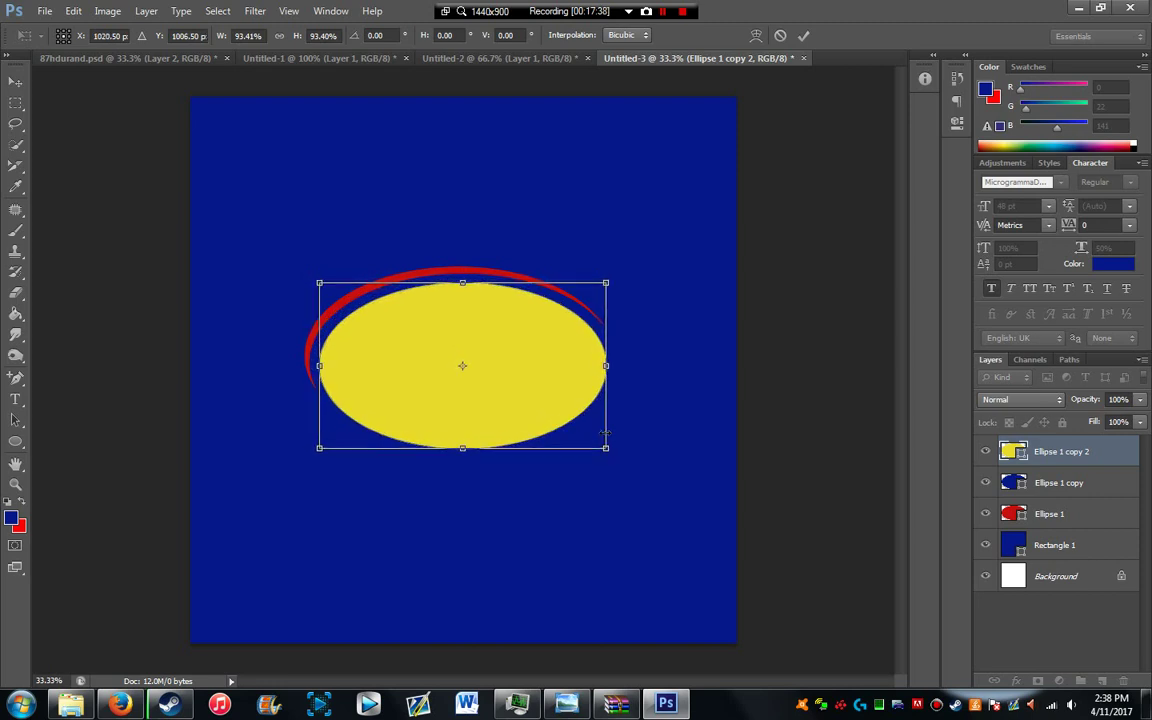
key("Left")
key("Left")
key("Left")
key("Left")
key("Left")
key("Left")
key("Left")
key("Left")
key("Left")
key("Left")
key("Left")
key("Left")
key("Left")
key("Left")
key("Left")
key("Up")
key("Up")
key("Up")
key("Up")
key("Up")
key("Up")
key("Up")
key("Up")
key("Up")
key("Up")
key("Up")
key("Up")
key("Up")
key("Up")
key("Up")
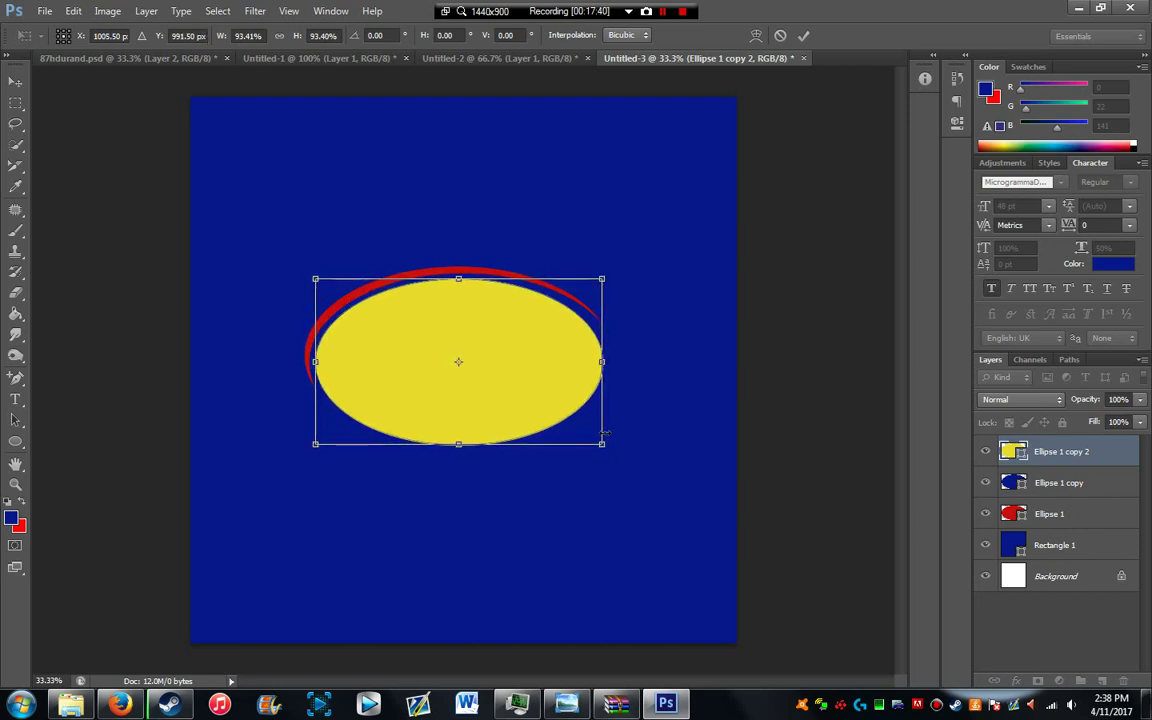
key("Down")
key("Down")
key("Down")
key("Down")
key("Down")
key("Down")
key("Down")
key("Down")
key("Down")
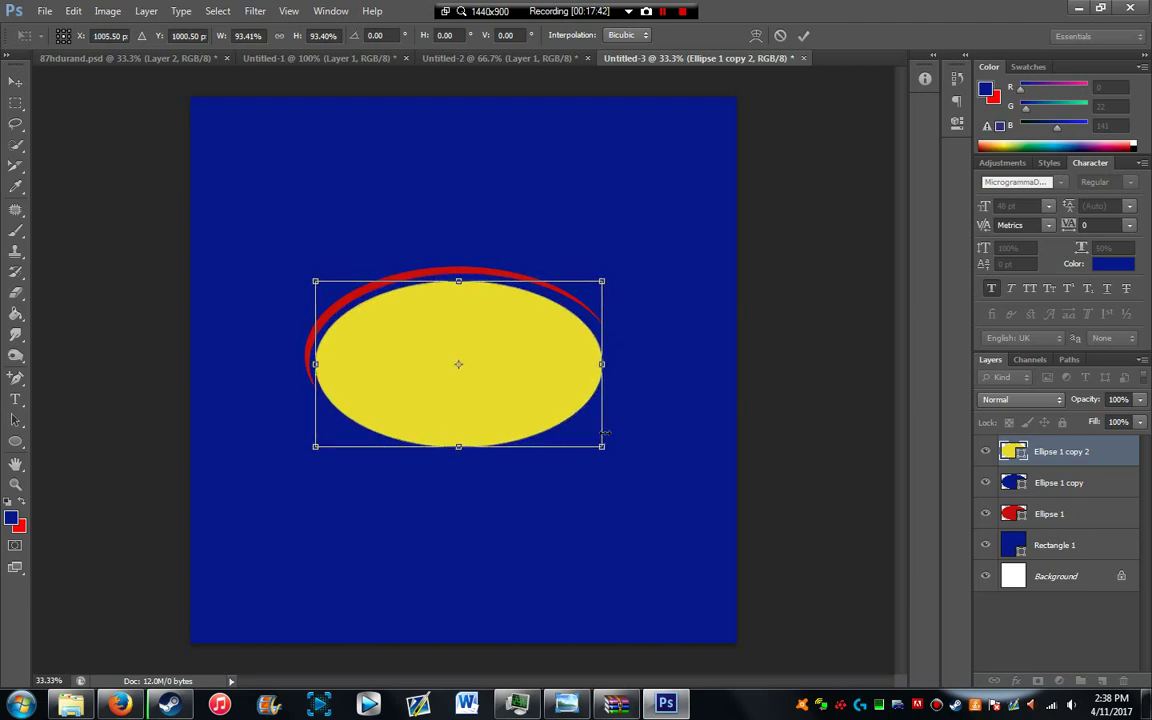
key("Right")
key("Right")
key("Right")
key("Right")
key("Right")
key("Right")
key("Down")
key("Down")
key("Down")
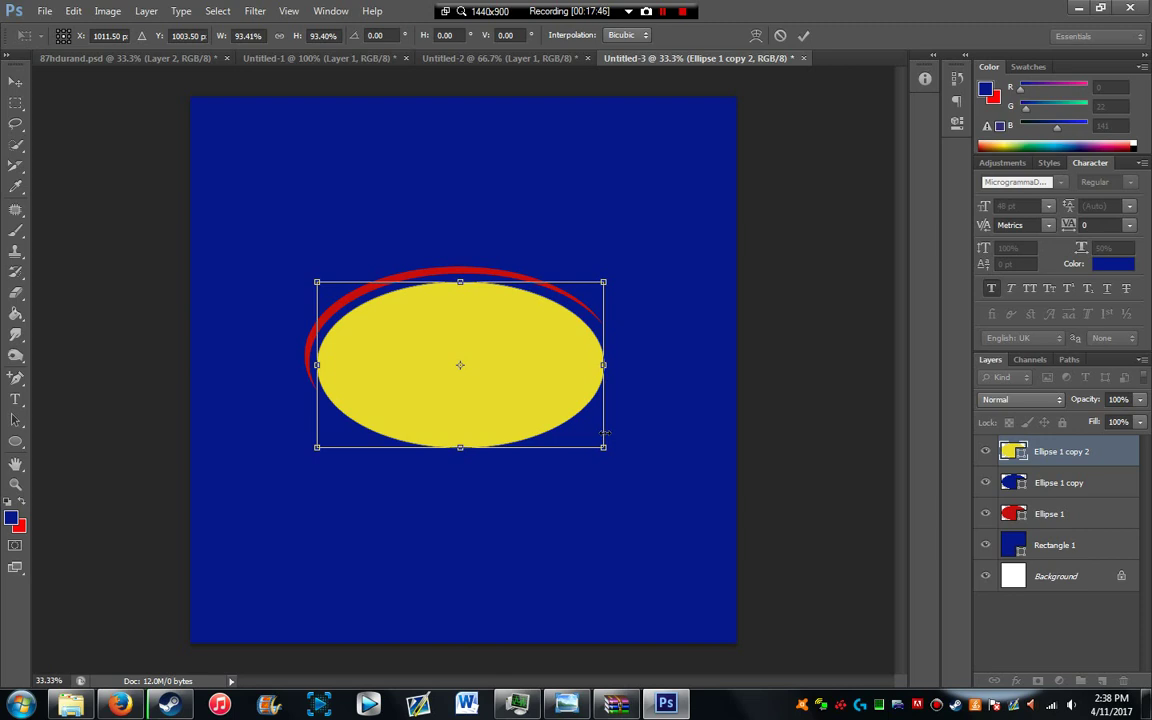
key("Up")
key("Up")
key("Up")
key("Right")
key("Right")
key("Right")
key("Up")
key("Up")
key("Up")
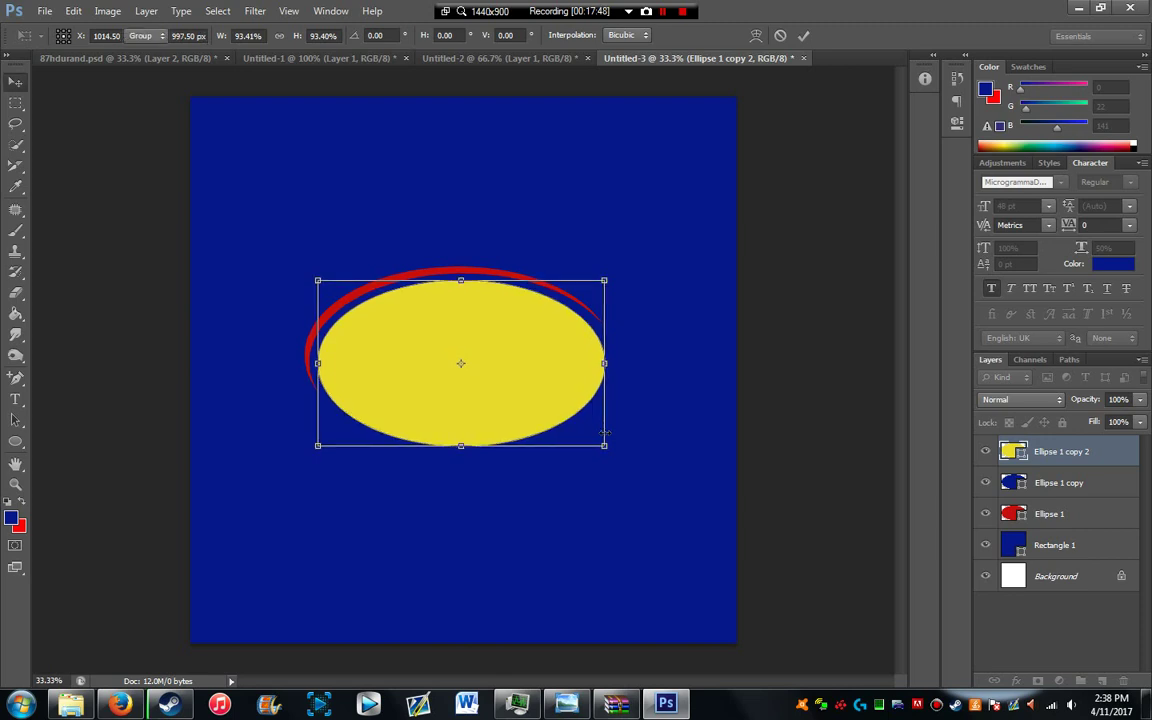
key("Return")
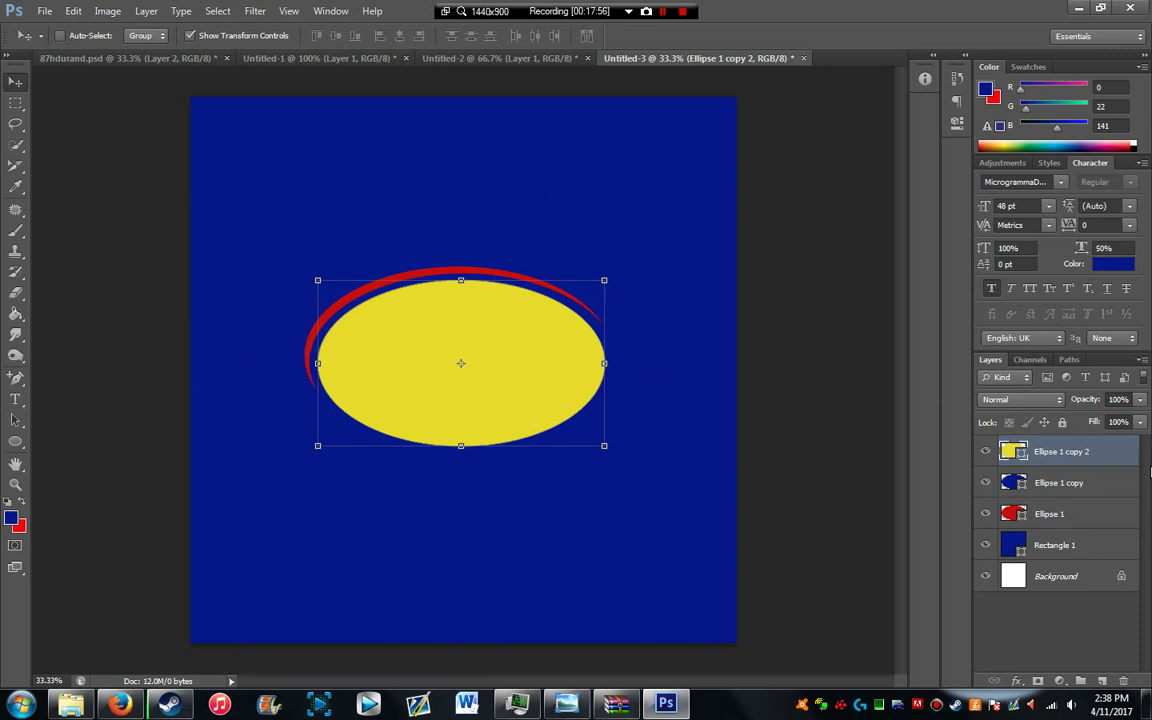
Step: Duplicate the Ellipse 1 copy 2 layer and fill the new ellipse with the recently used blue
right_click(1066, 478)
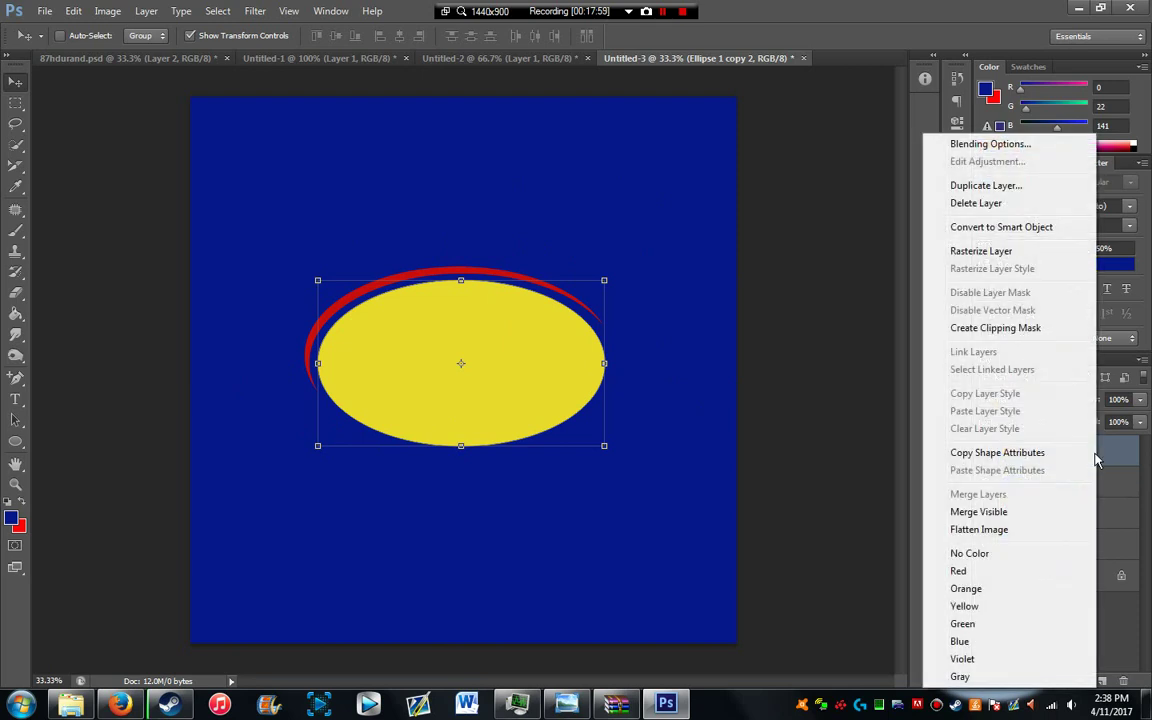
left_click(940, 185)
left_click(700, 214)
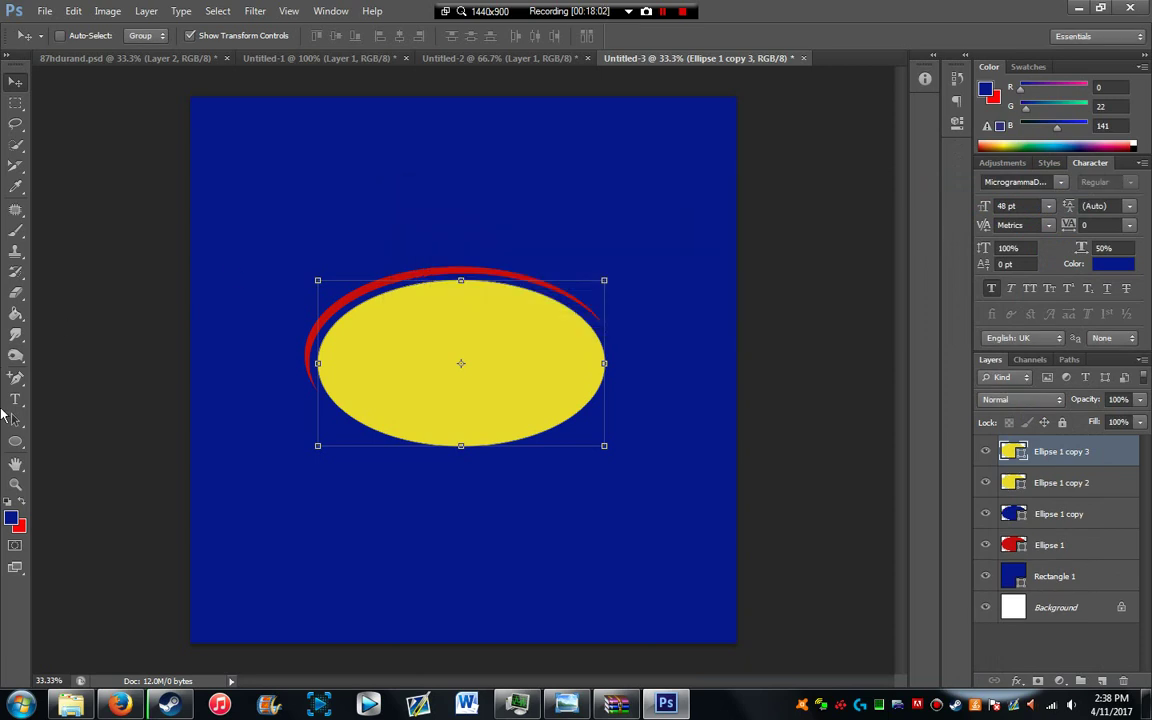
left_click(15, 443)
left_click(15, 443)
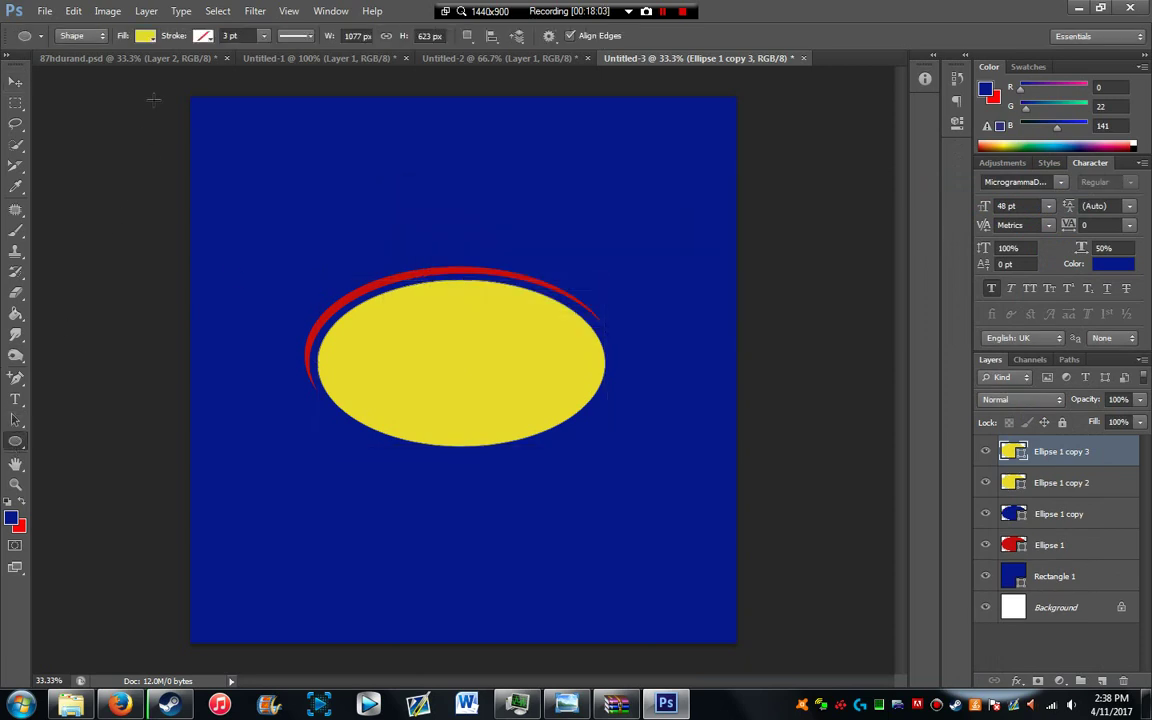
left_click(144, 36)
left_click(84, 109)
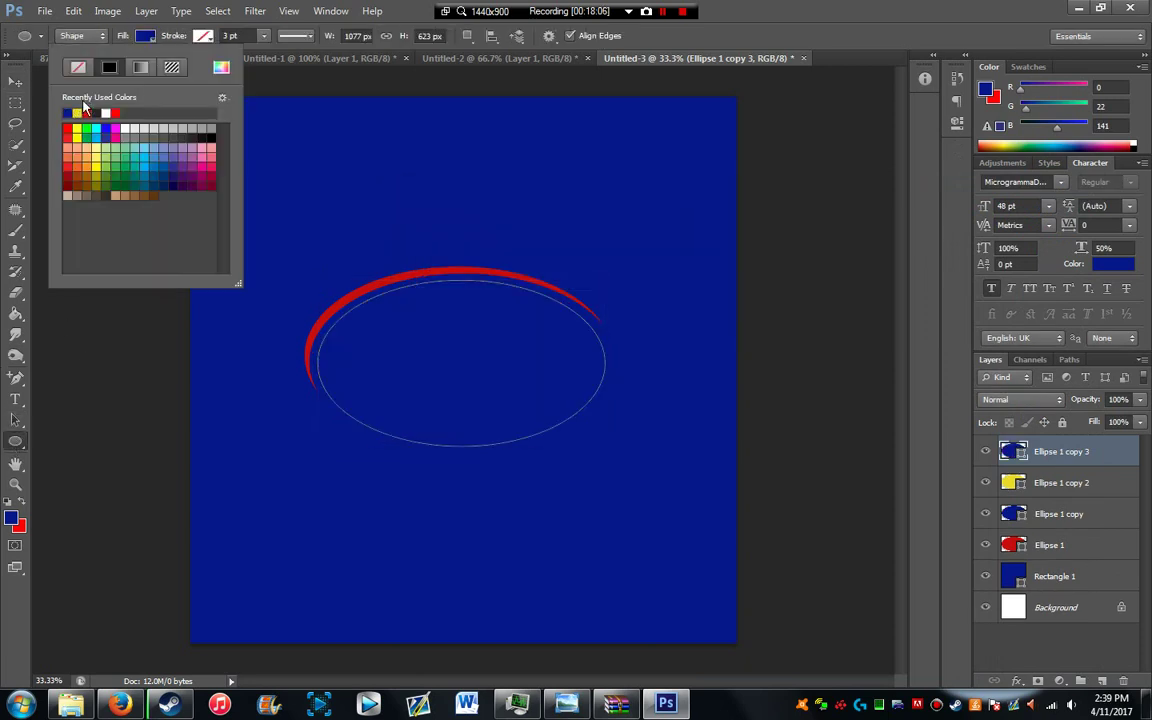
left_click(815, 10)
Step: Offset the new blue ellipse slightly right and down, leaving a thin yellow crescent along the upper-left edge beneath it
left_click(15, 81)
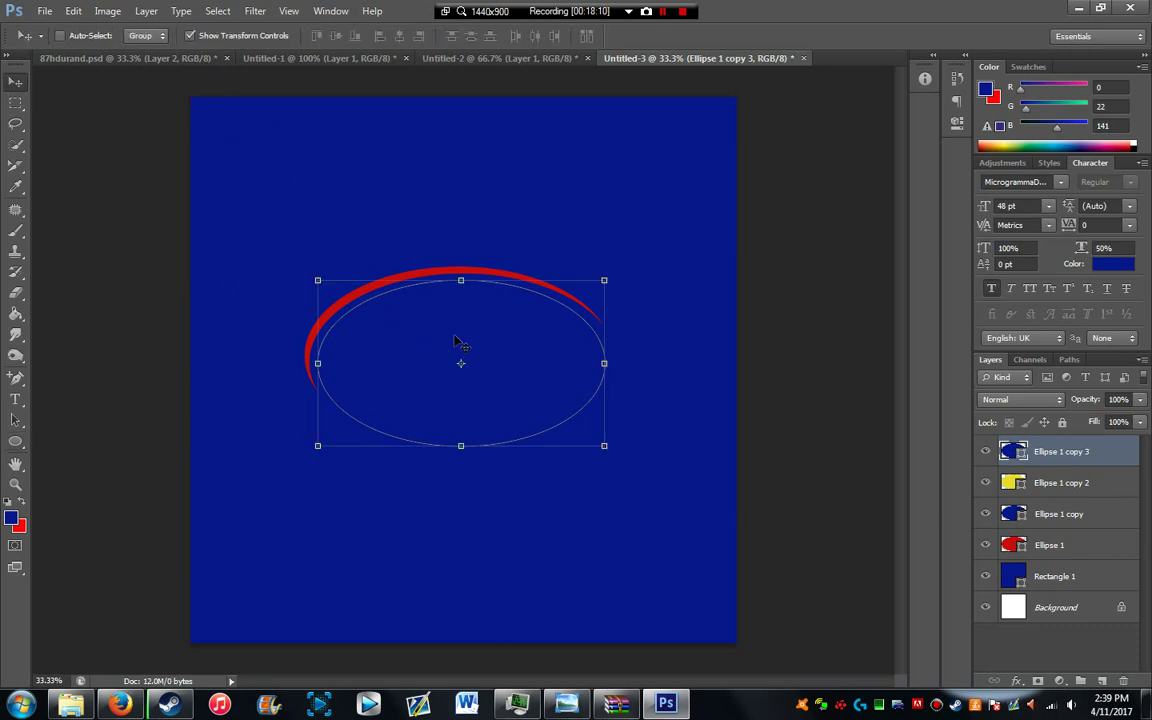
left_click_drag(442, 339, 566, 357)
left_click_drag(420, 336, 532, 452)
key("ctrl+z")
left_click_drag(425, 310, 440, 365)
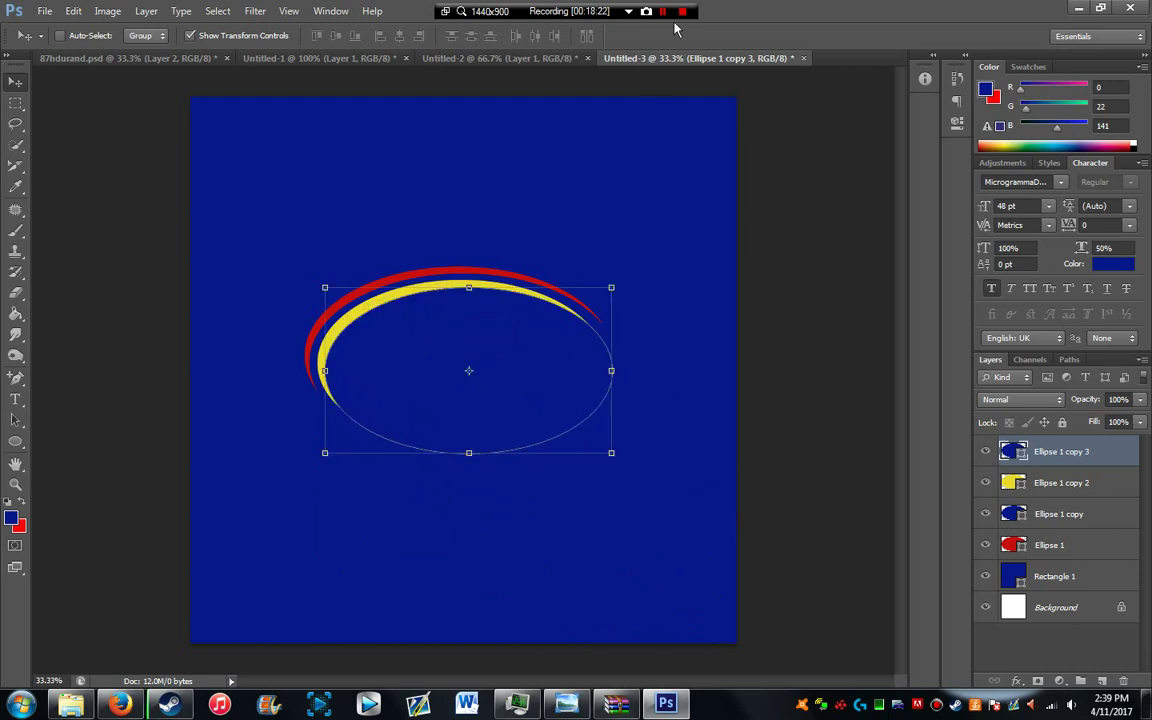
key("Left")
key("Left")
key("Left")
key("Left")
key("Left")
key("Left")
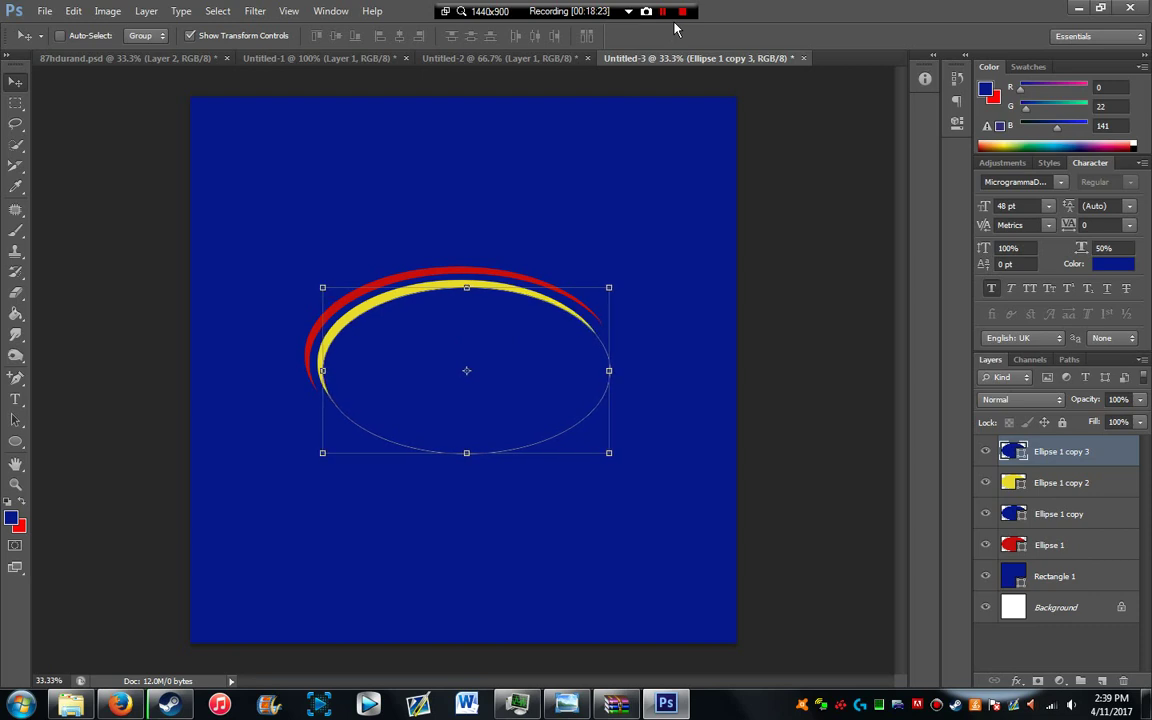
key("Right")
key("Down")
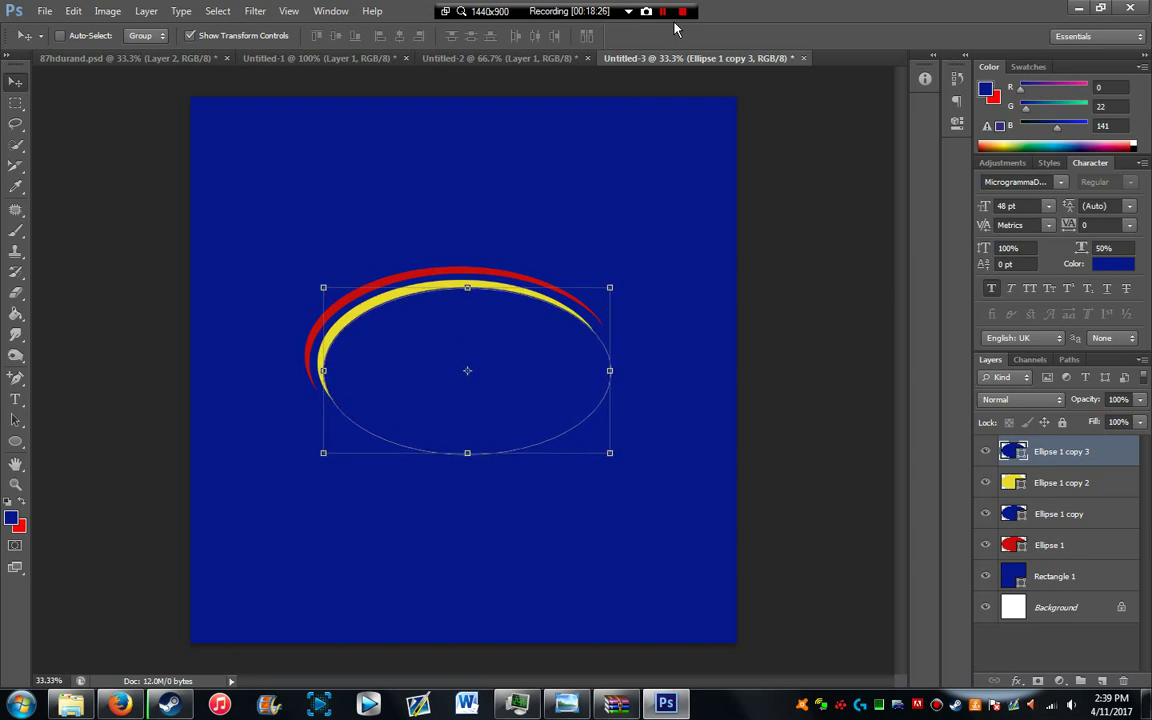
key("Left")
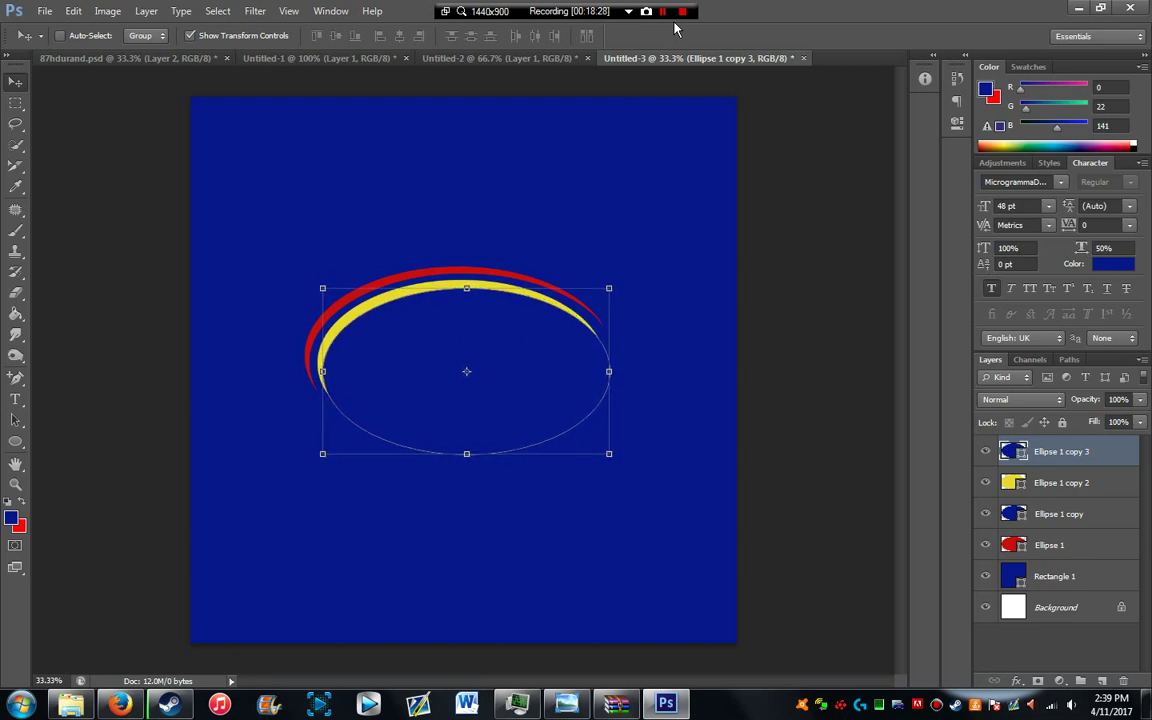
Step: Rasterize all the layers from Rectangle 1 up to Ellipse 1 copy 3
left_click(1089, 584)
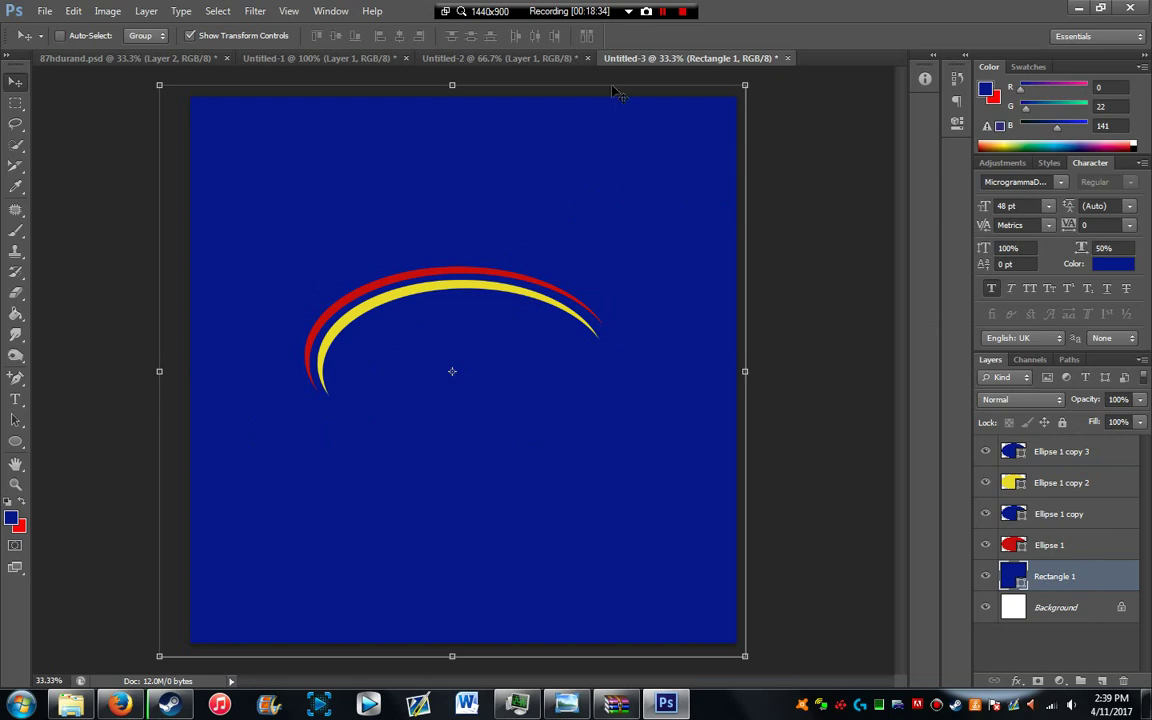
left_click(1068, 455, "shift")
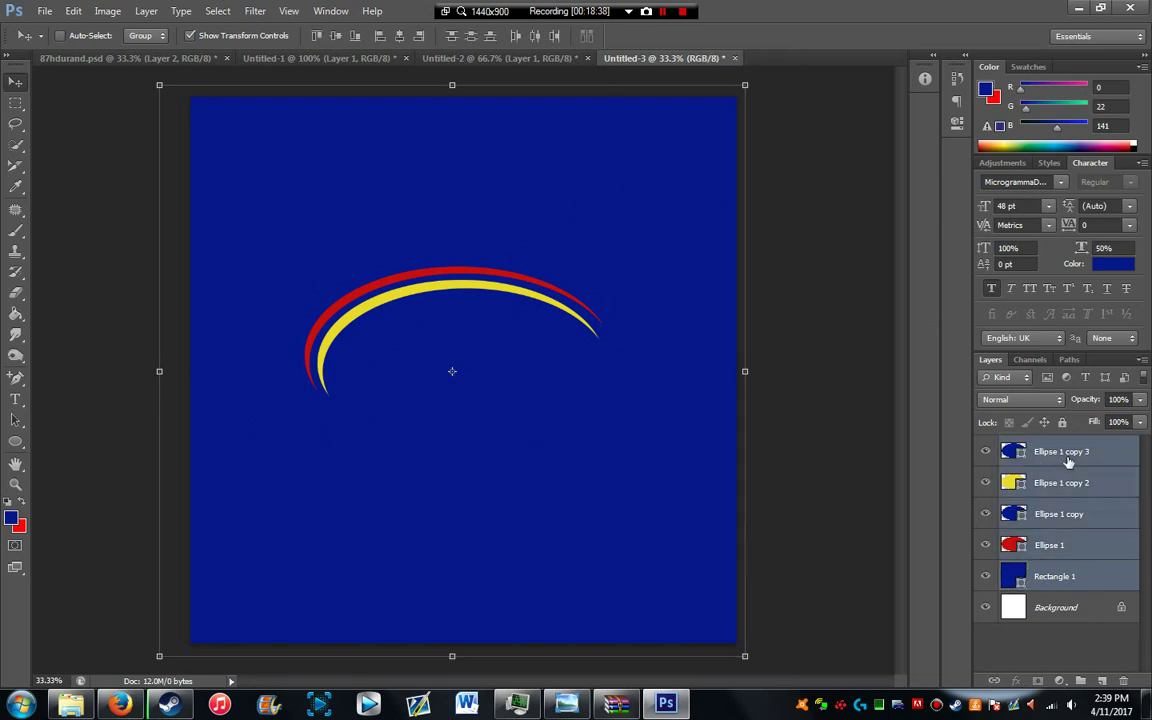
right_click(1068, 460)
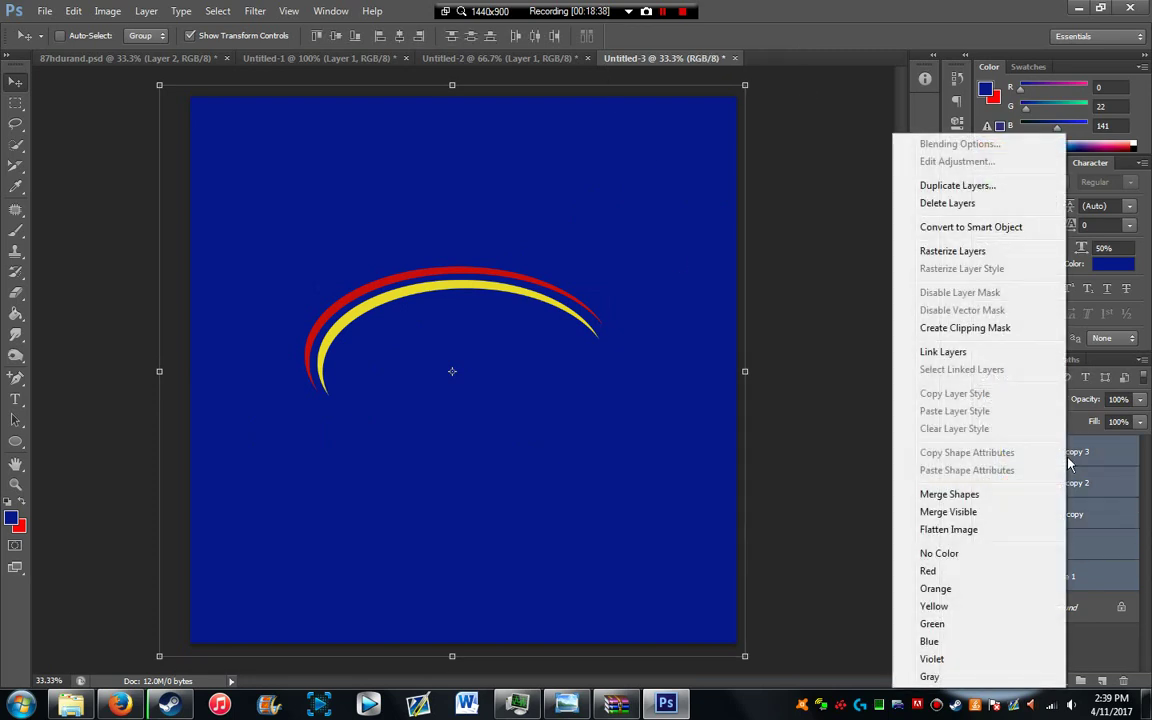
left_click(950, 256)
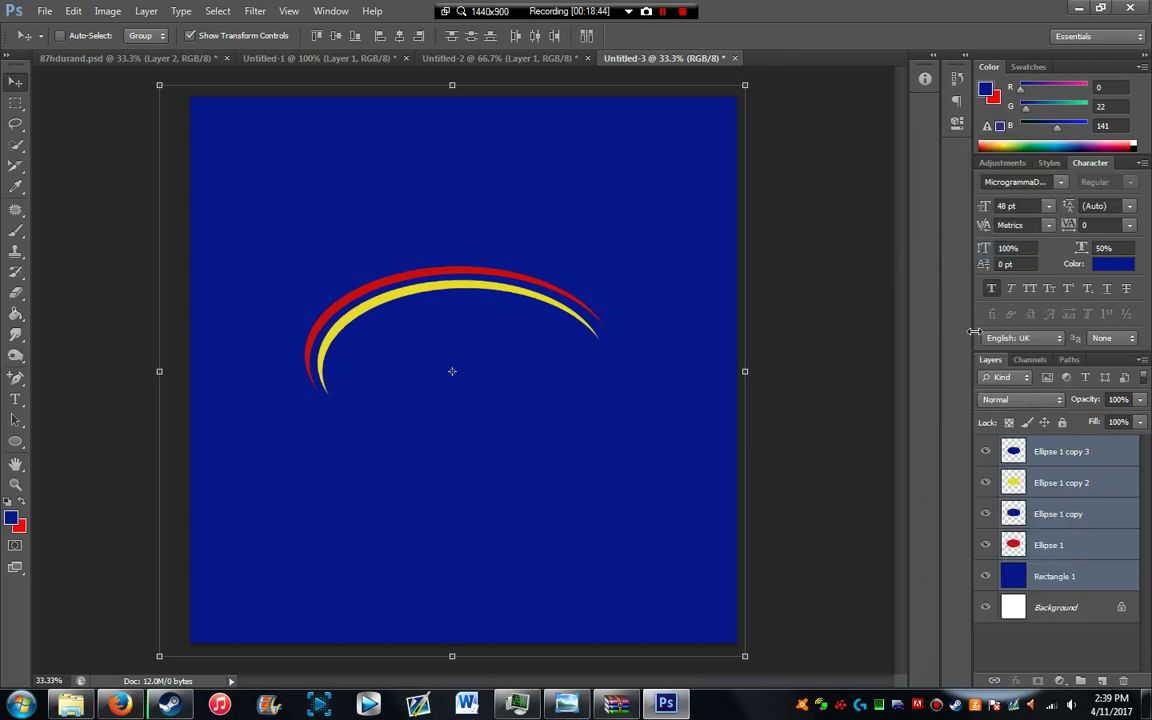
Step: Try to fill the rasterized Ellipse 1 copy 3 layer with the recently used bright red
left_click(15, 441)
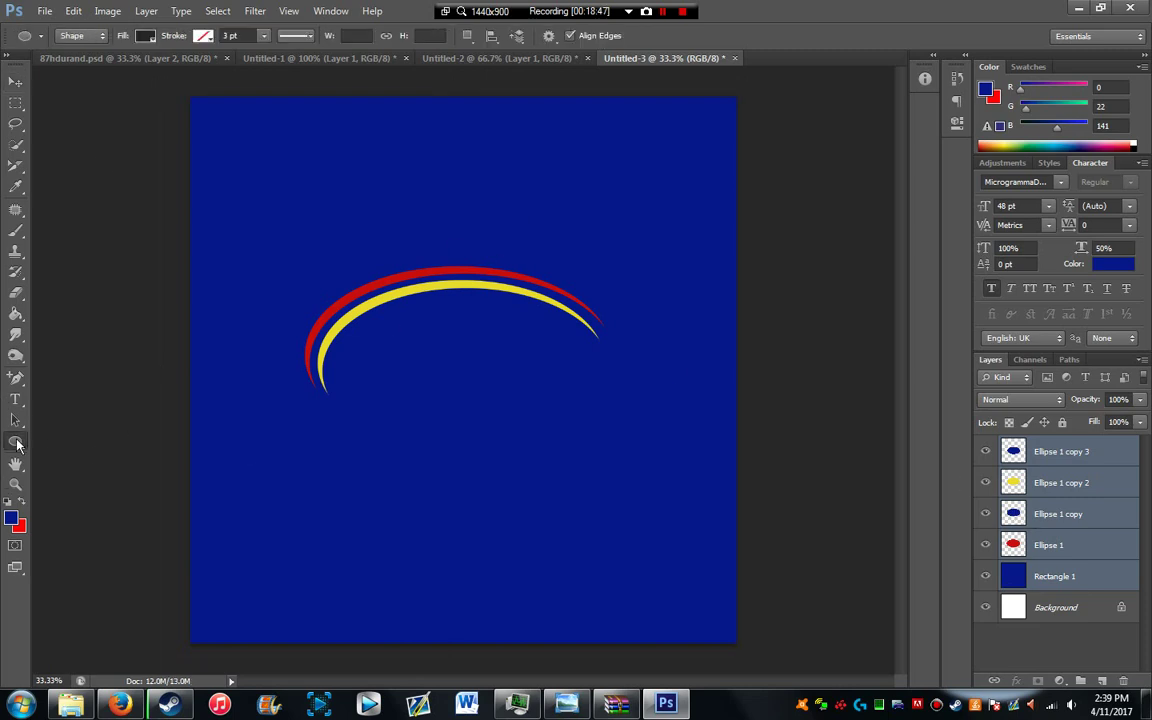
left_click(1071, 459)
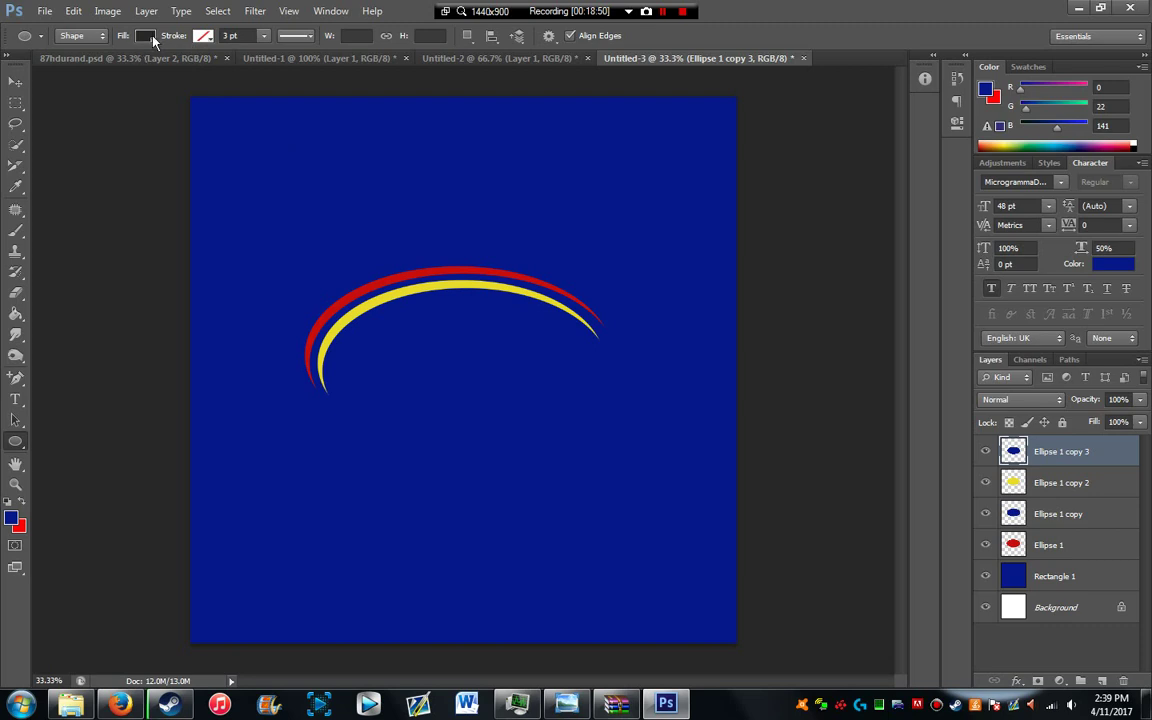
left_click(145, 36)
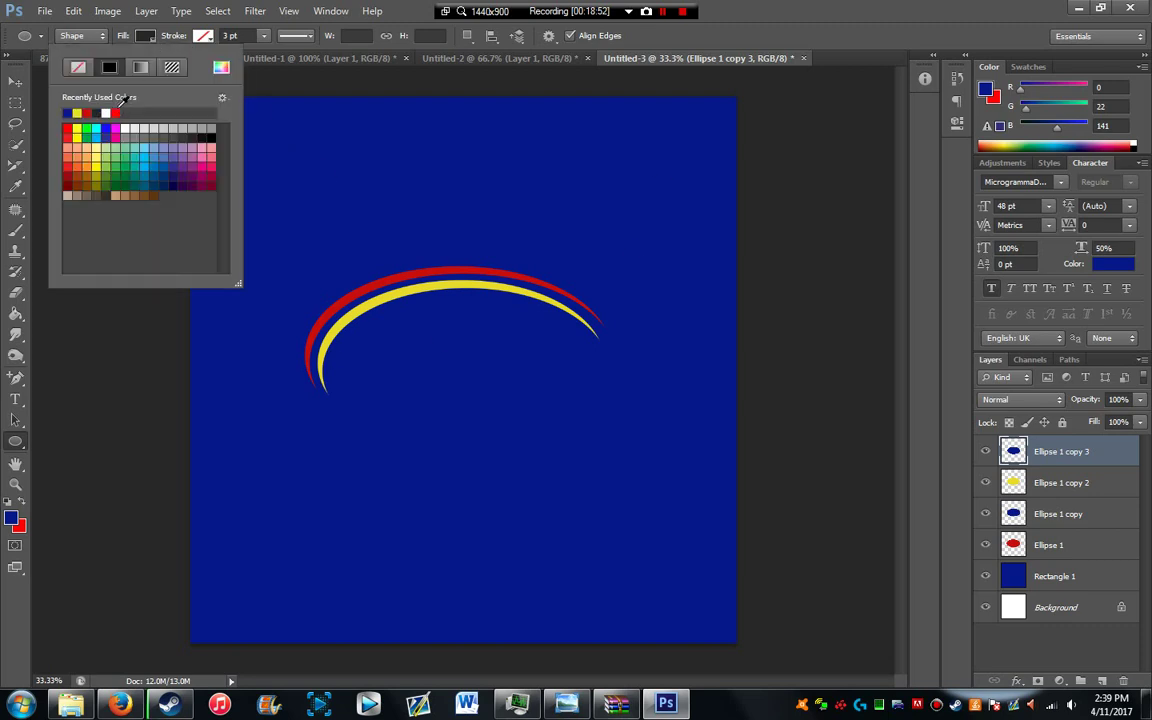
left_click(115, 112)
left_click(933, 401)
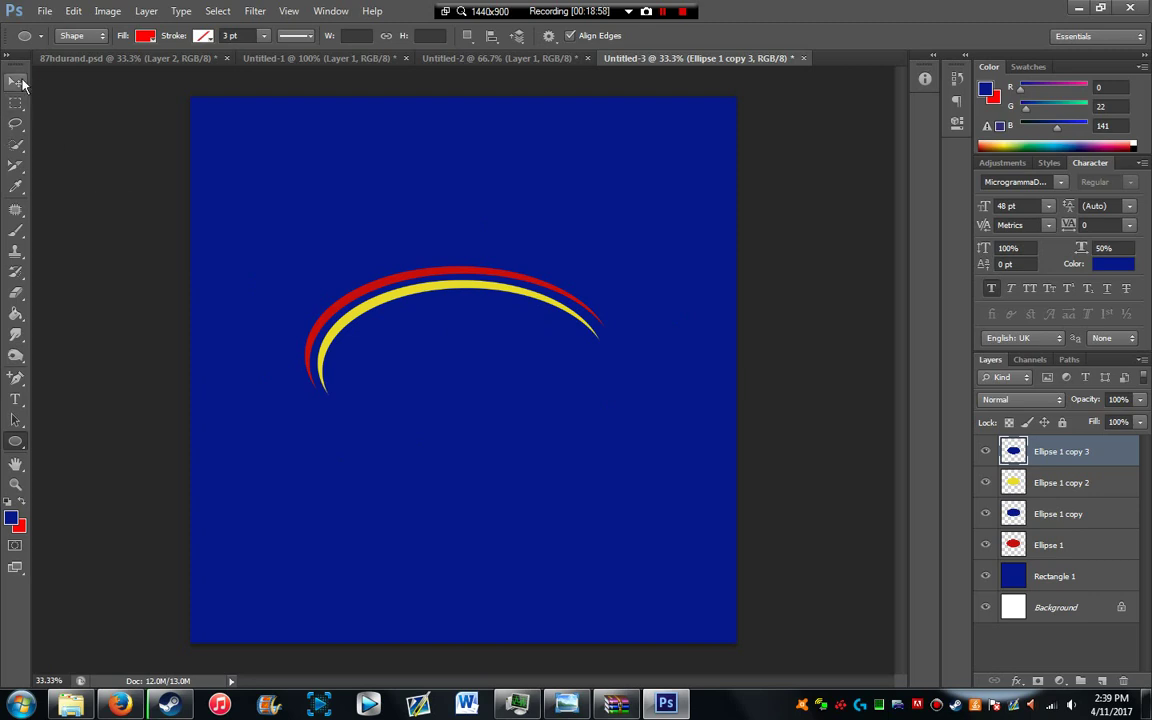
Step: Merge the layers from Rectangle 1 up to Ellipse 1 copy 3 into one layer
left_click(1080, 578)
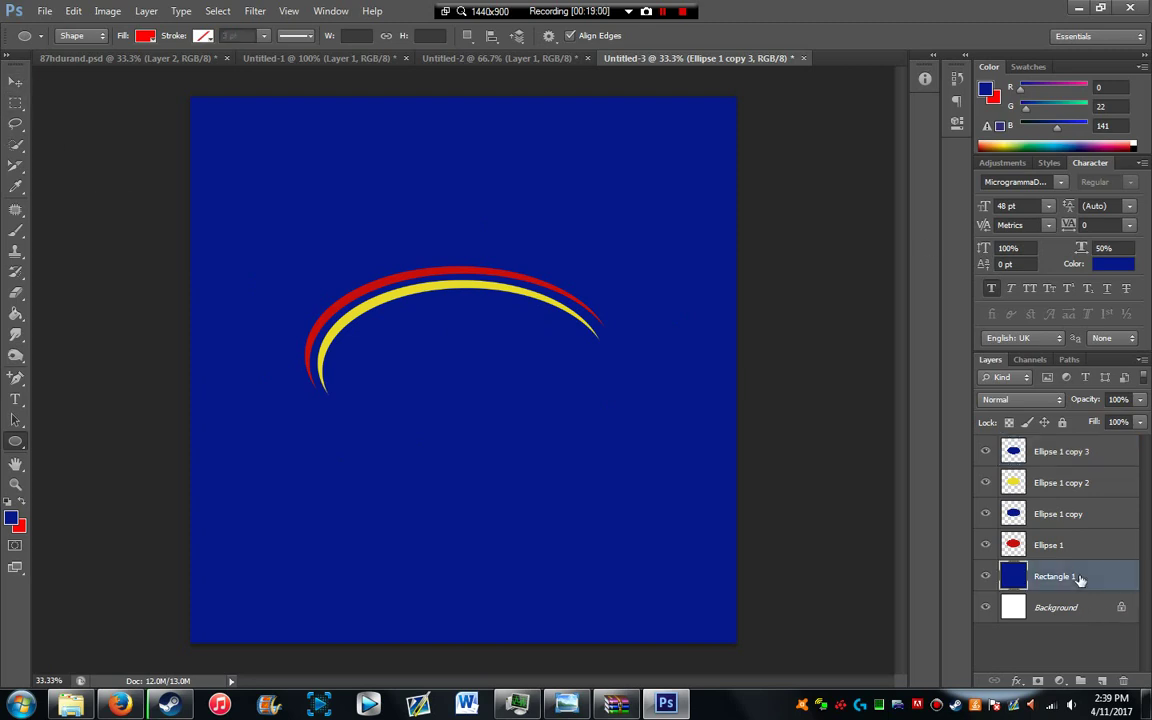
left_click(1090, 462, "shift")
right_click(1090, 462)
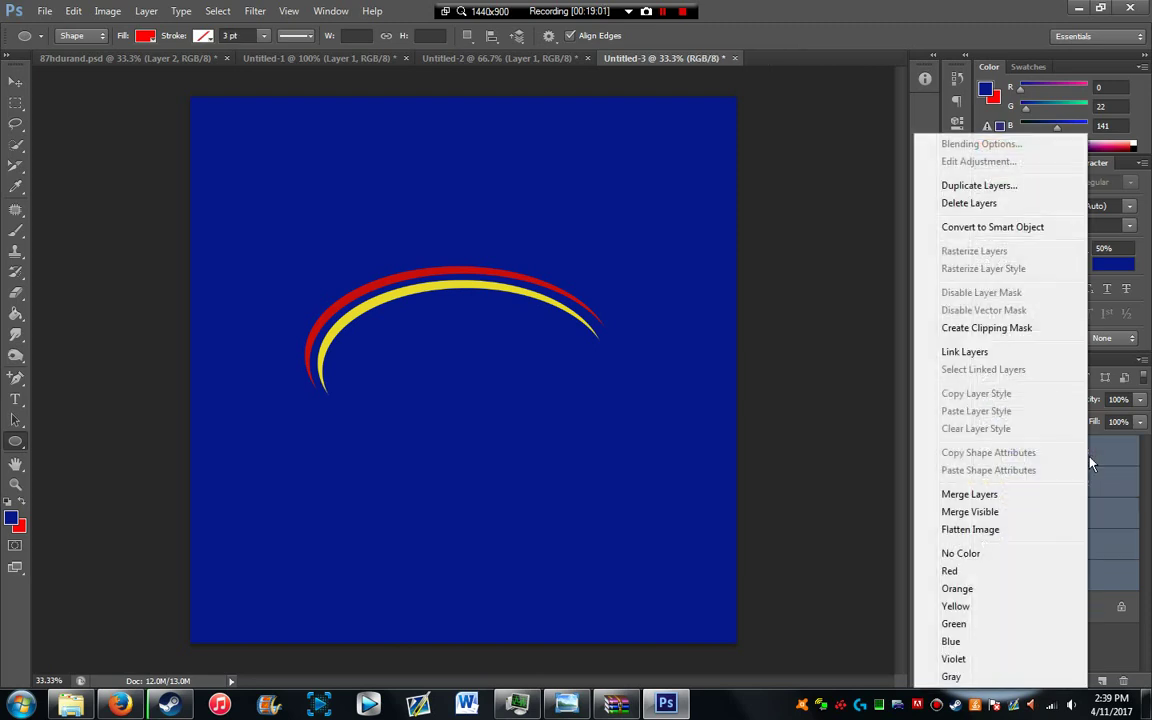
left_click(960, 494)
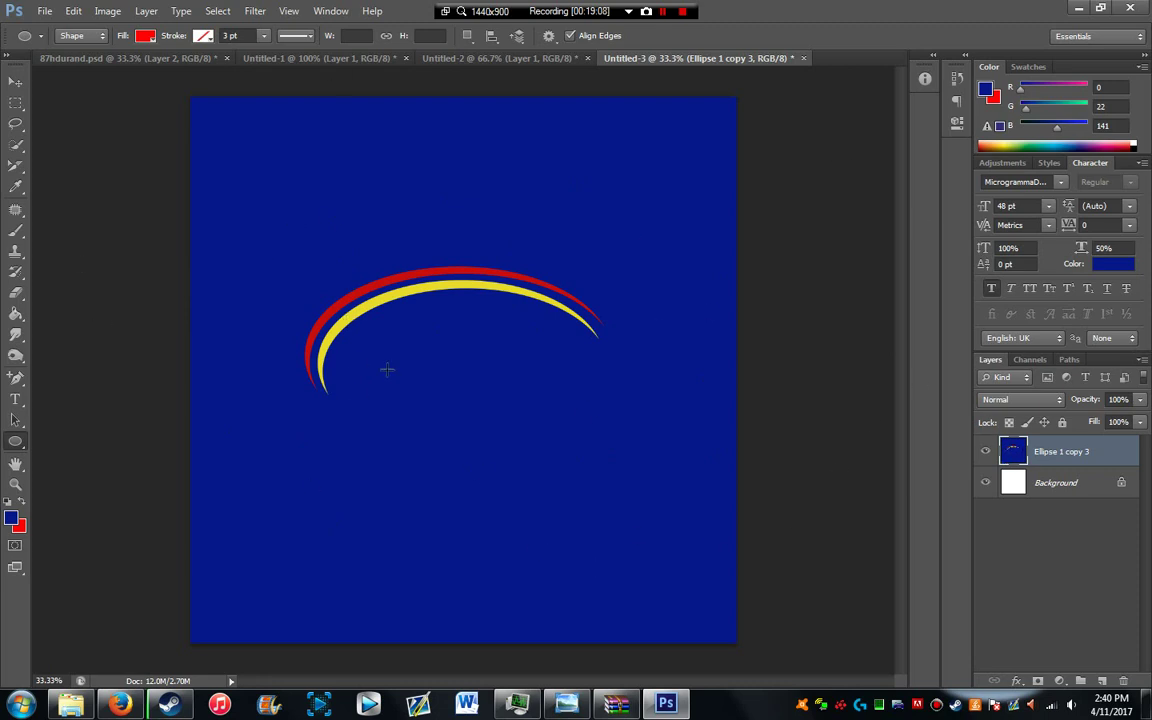
Step: Select a wide rectangular area around both crescents and move it into 87hdurand.psd, placing it over the truck's roof and bed
left_click(16, 104)
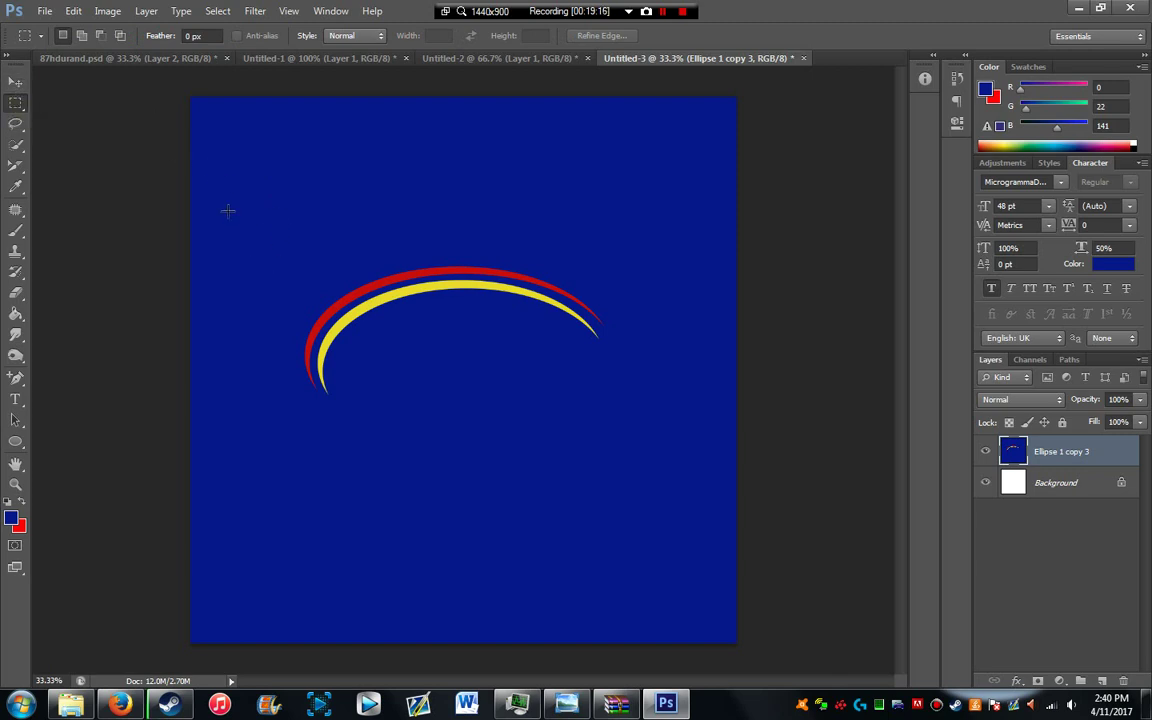
left_click_drag(210, 220, 723, 492)
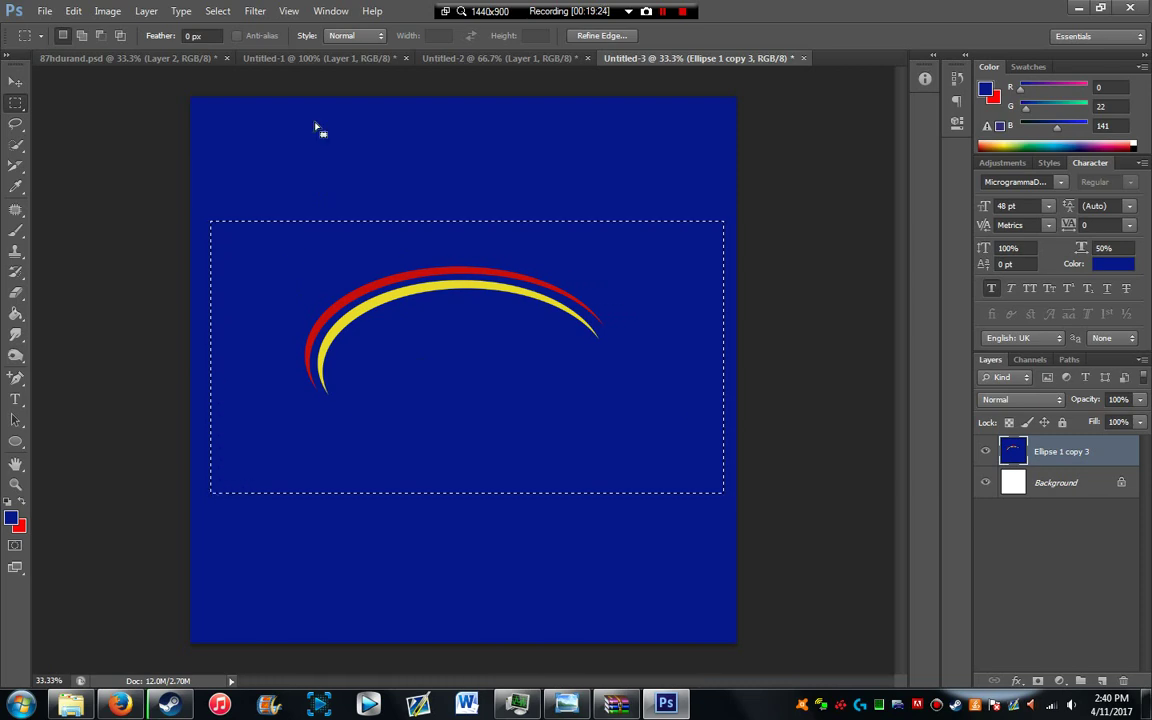
left_click(22, 86)
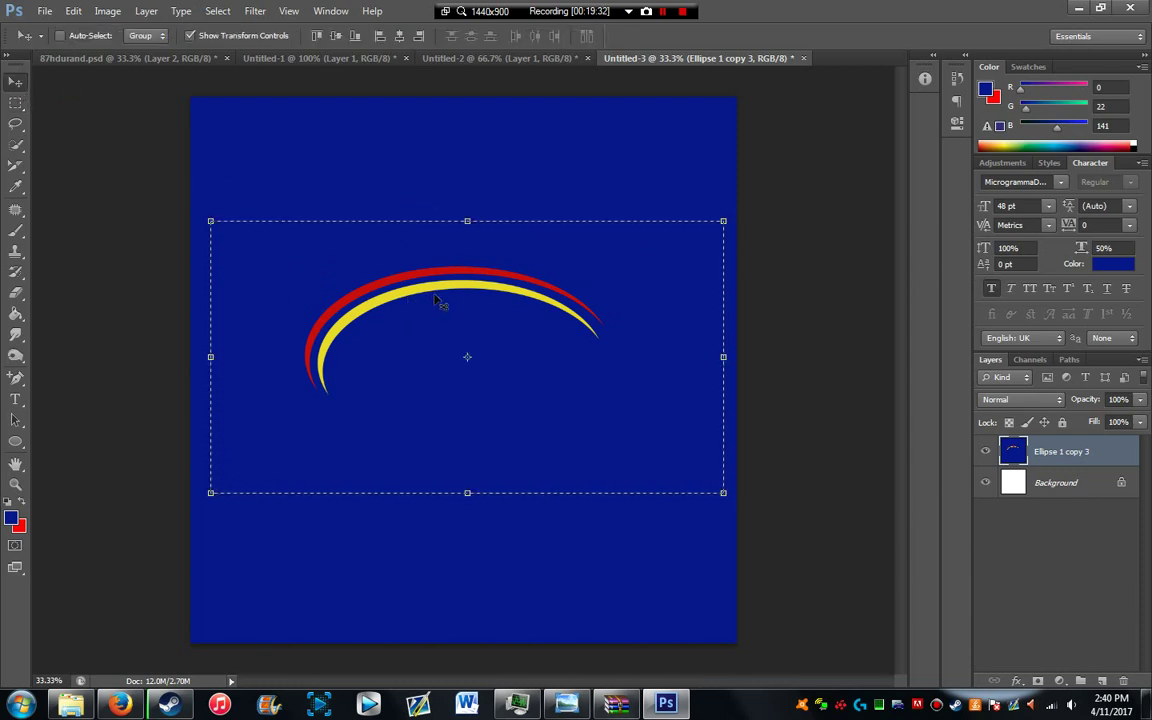
left_click_drag(378, 277, 446, 324)
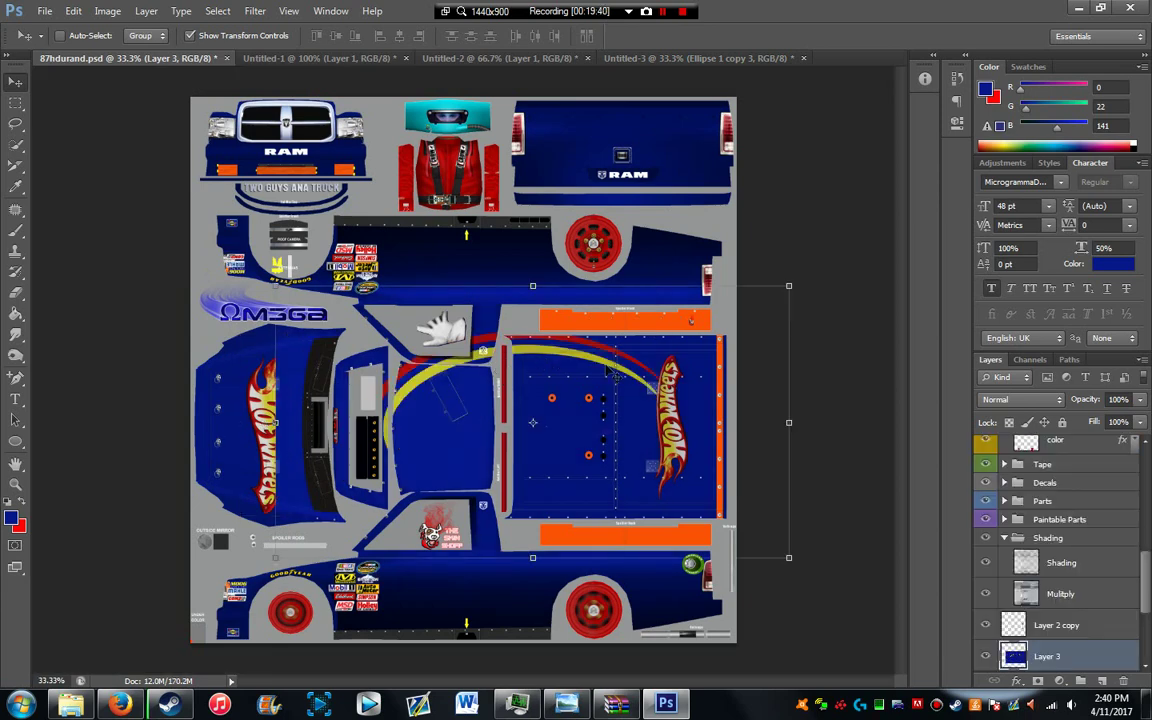
left_click_drag(580, 340, 602, 396)
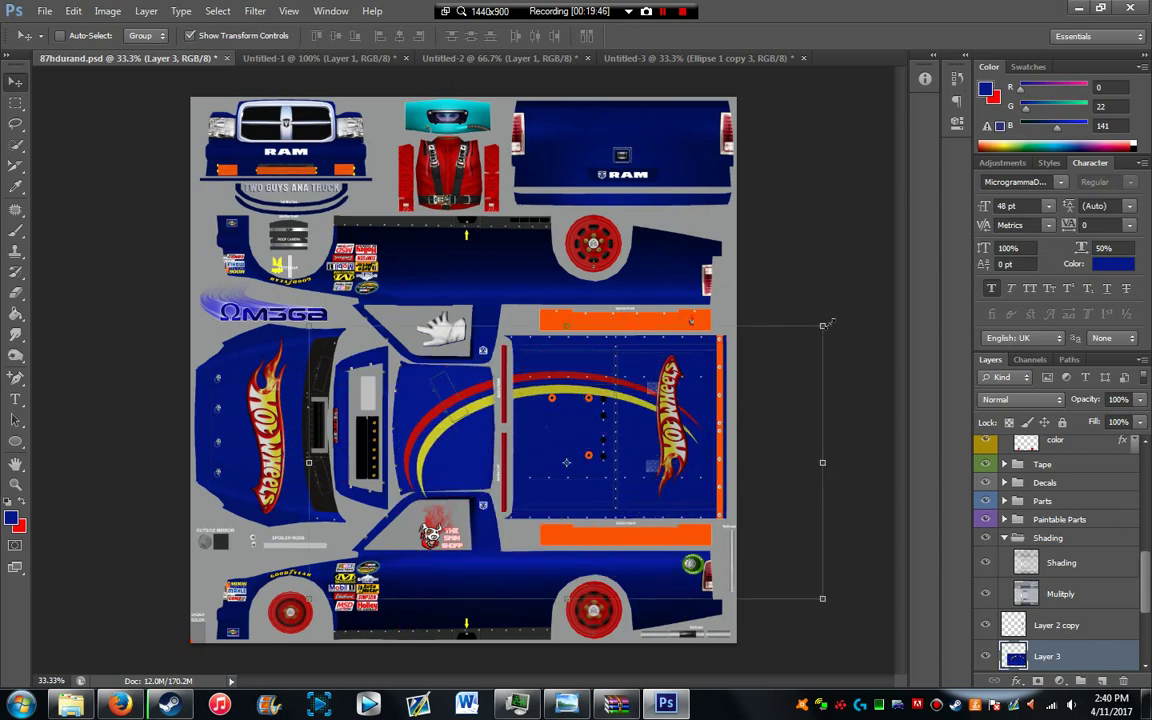
Step: Scale the imported crescents down to about 44.5% and place them on the lower truck side at about X 1020.5, Y 1894 px
left_click_drag(822, 325, 570, 527)
left_click_drag(467, 572, 467, 636)
left_click_drag(497, 588, 535, 588)
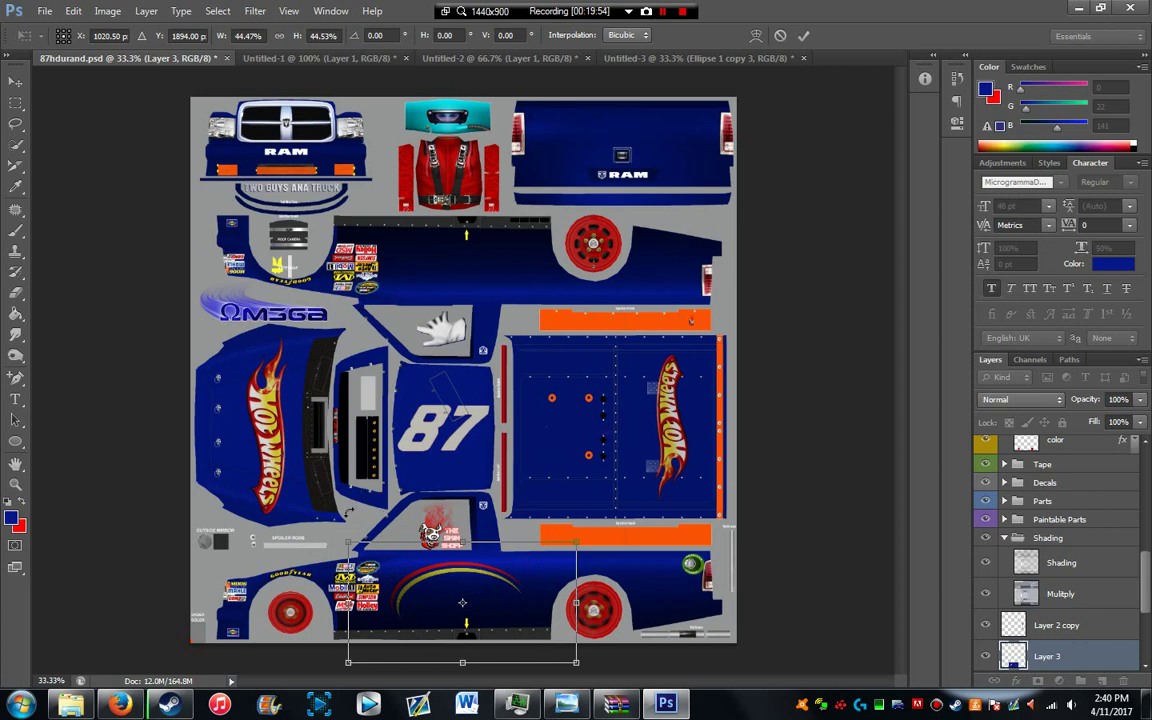
Step: Rotate the imported crescents by -30°, scale them to about 34.7% and place them behind the lower side's sponsor decals at about X 883.5, Y 1847.3 px
left_click_drag(329, 527, 305, 535)
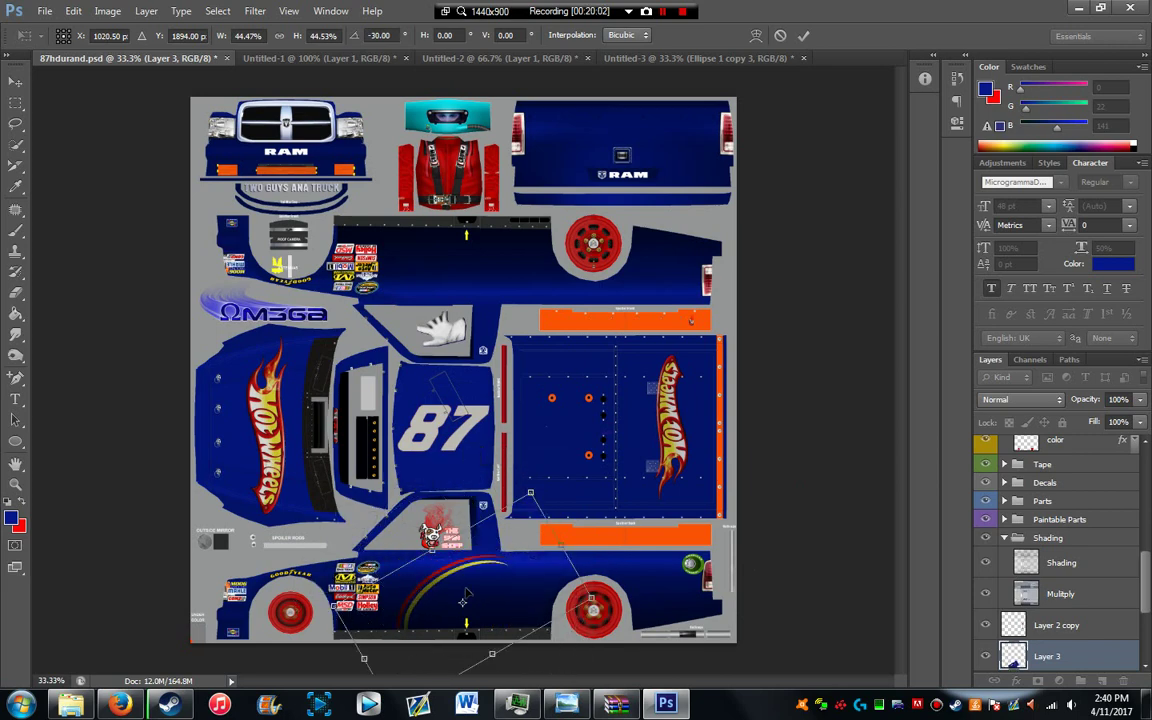
left_click_drag(531, 490, 478, 519)
key("shift+Up")
key("shift+Up")
key("shift+Up")
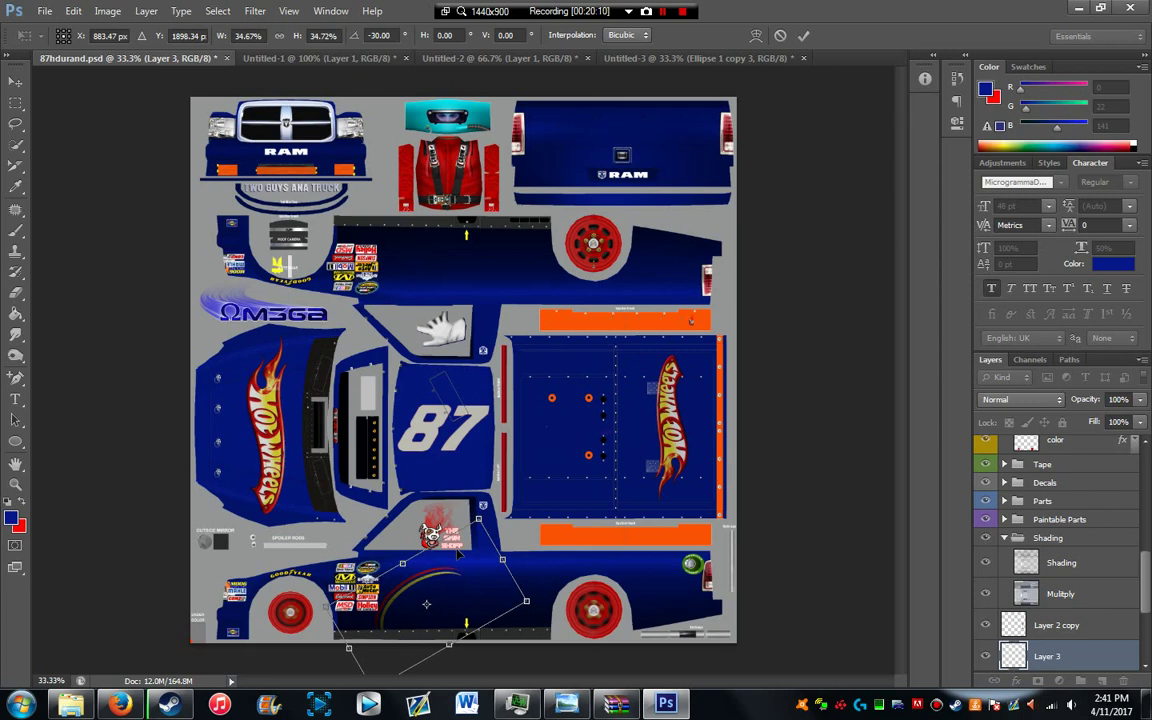
key("shift+Up")
key("shift+Up")
key("shift+Up")
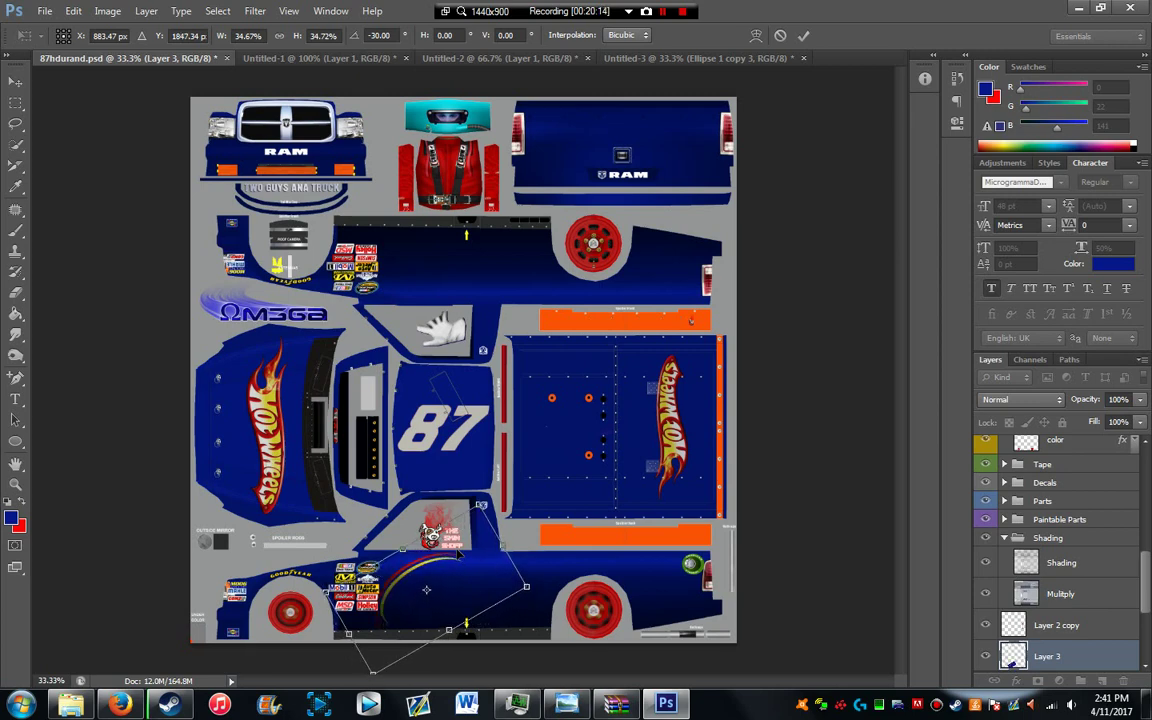
key("Return")
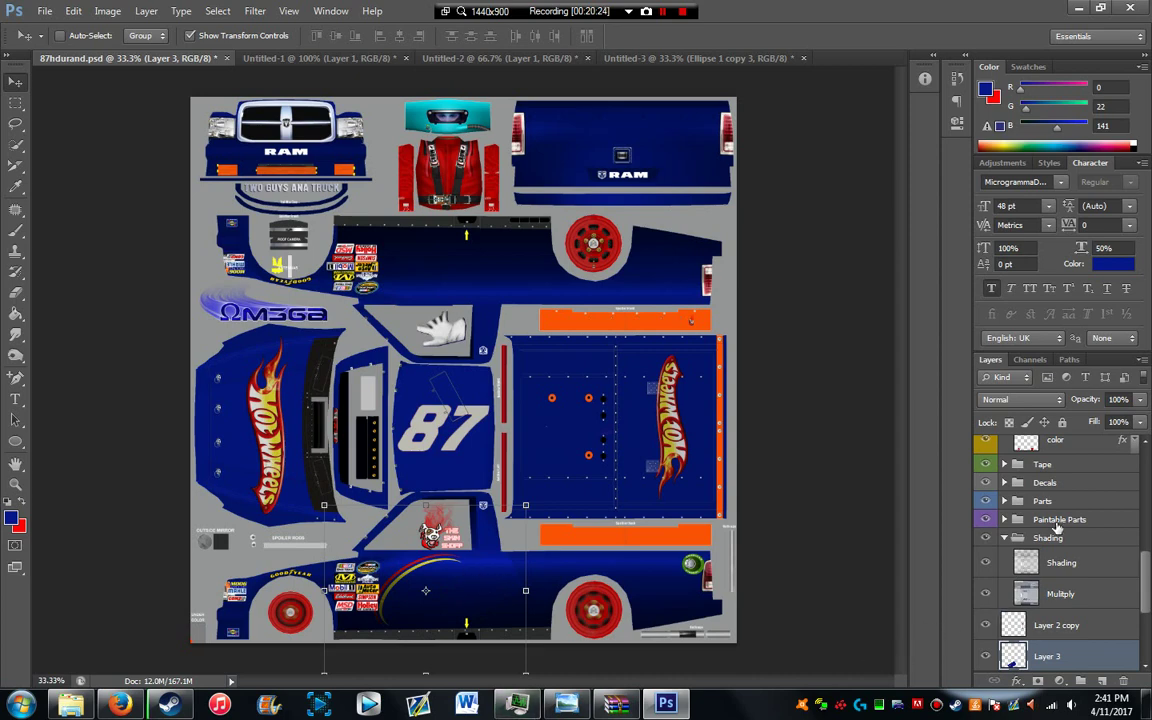
Step: Hide the Mulitply and Shading layers in the Shading group
scroll(985, 560, "down", 5)
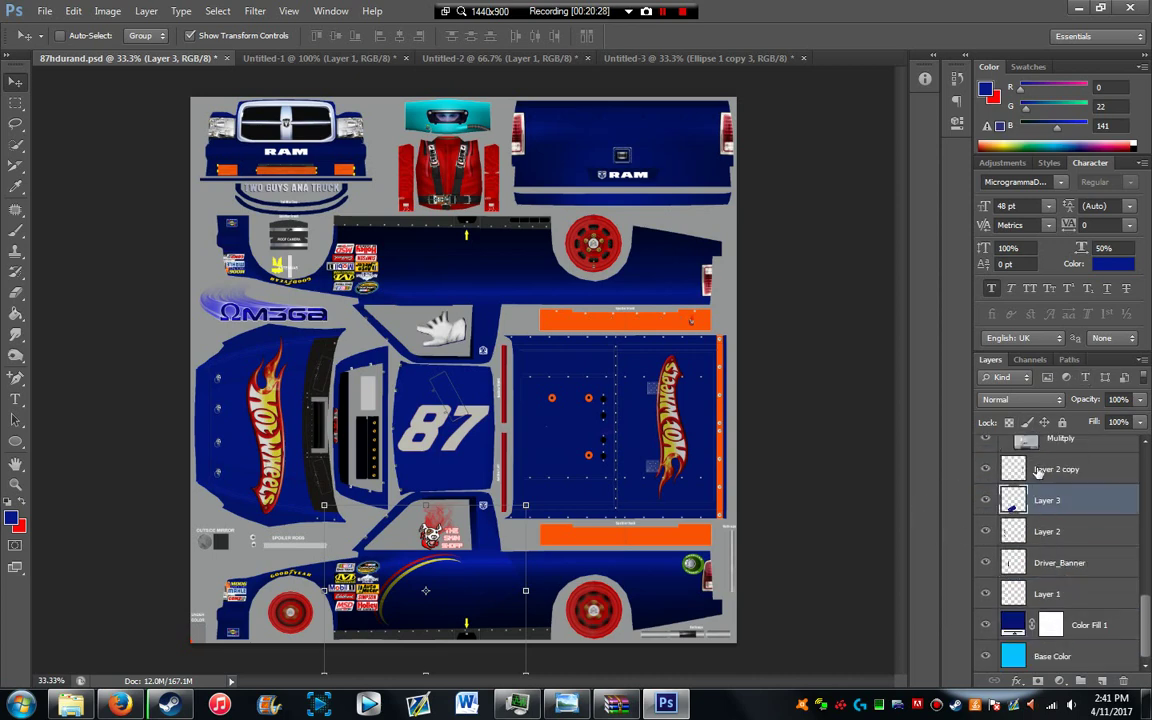
scroll(996, 540, "up", 2)
left_click(987, 512)
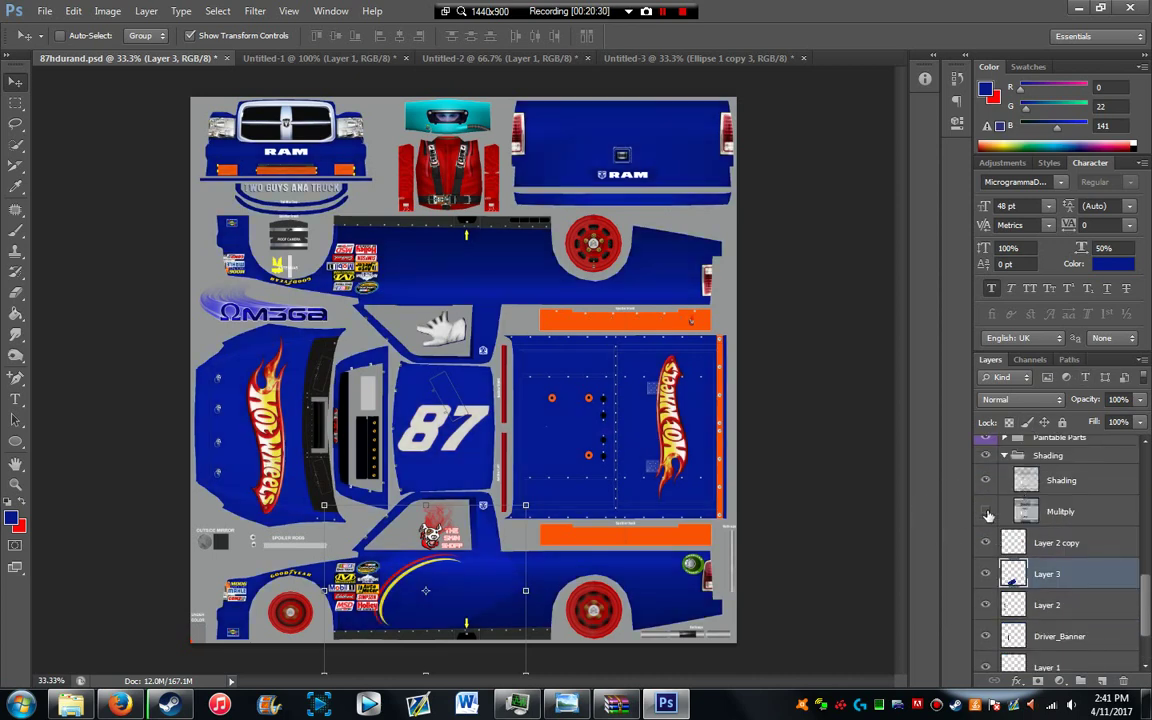
left_click(985, 482)
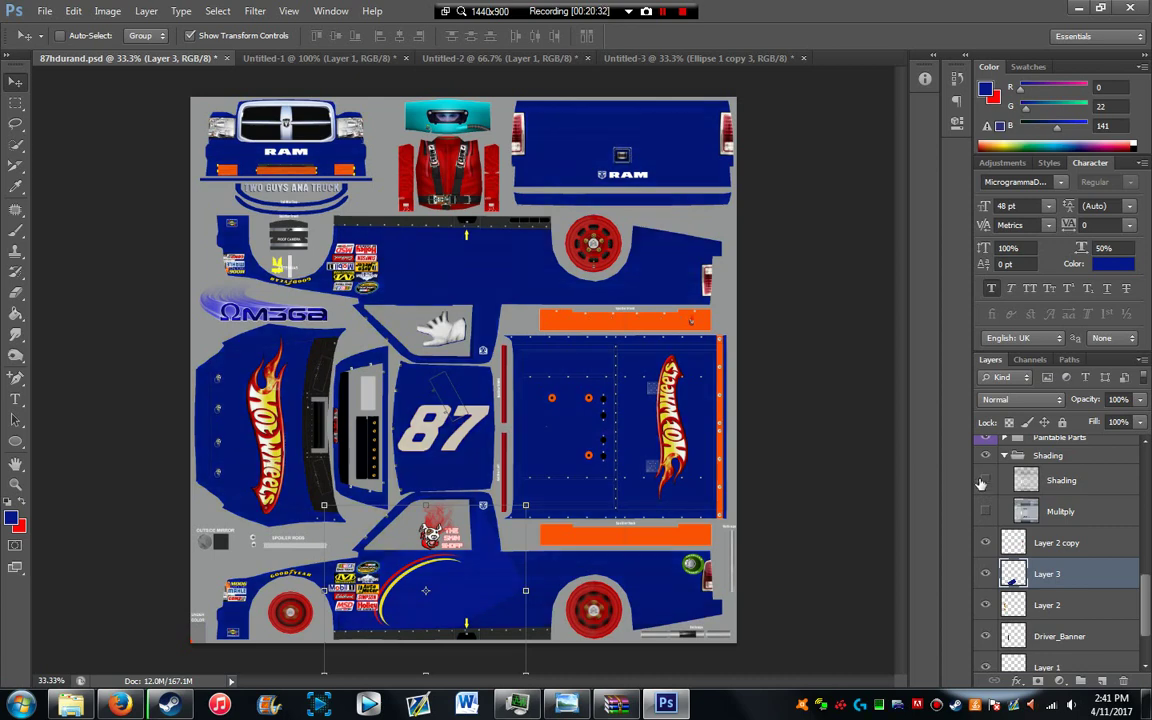
Step: Match the Color Fill 1 layer to the crescent patch's blue, #00168d, and show the Shading and Mulitply layers again
scroll(1123, 513, "down", 2)
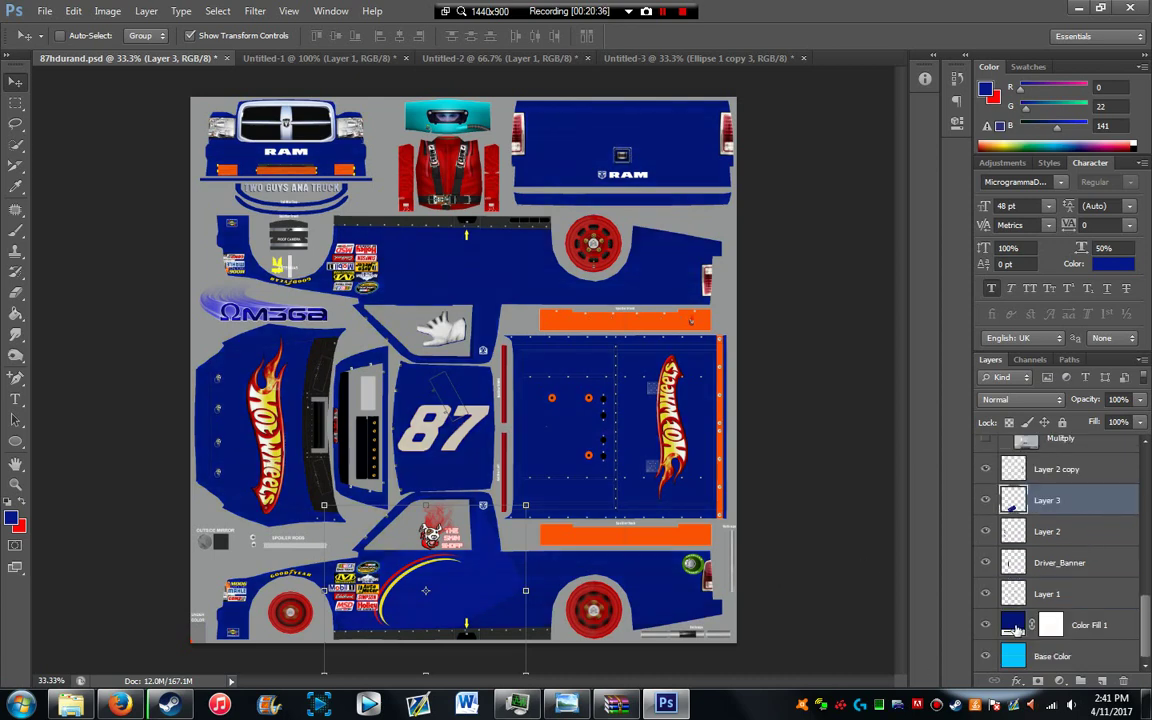
double_click(1014, 628)
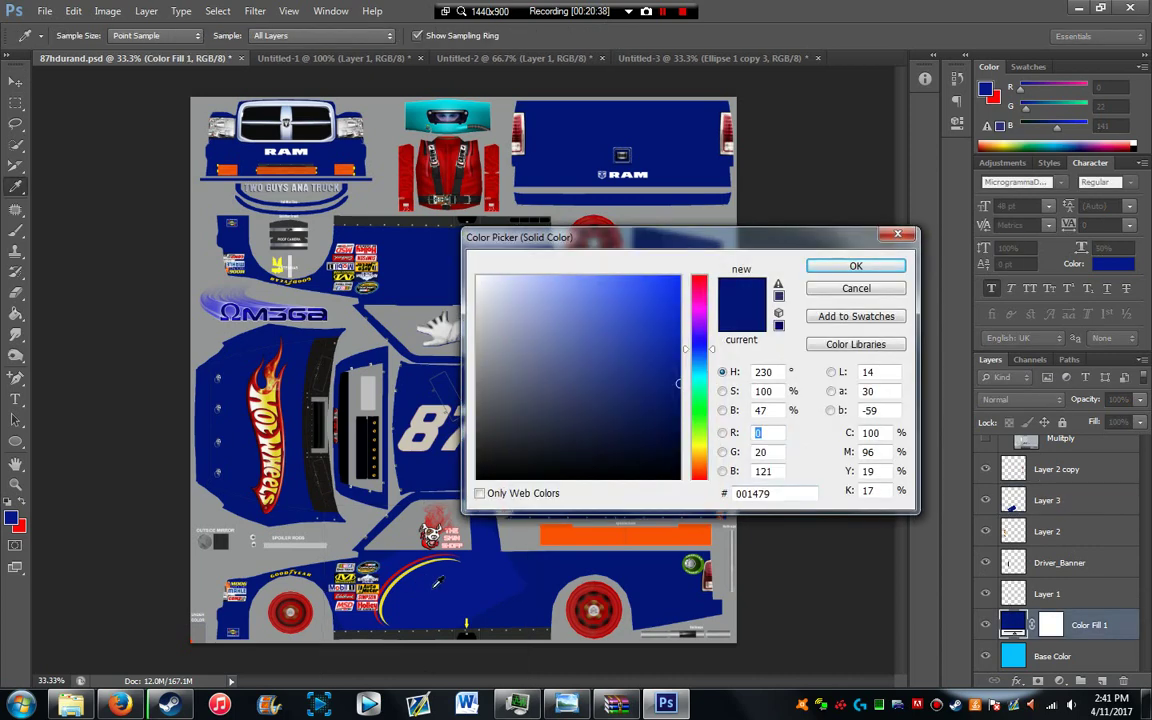
left_click(451, 583)
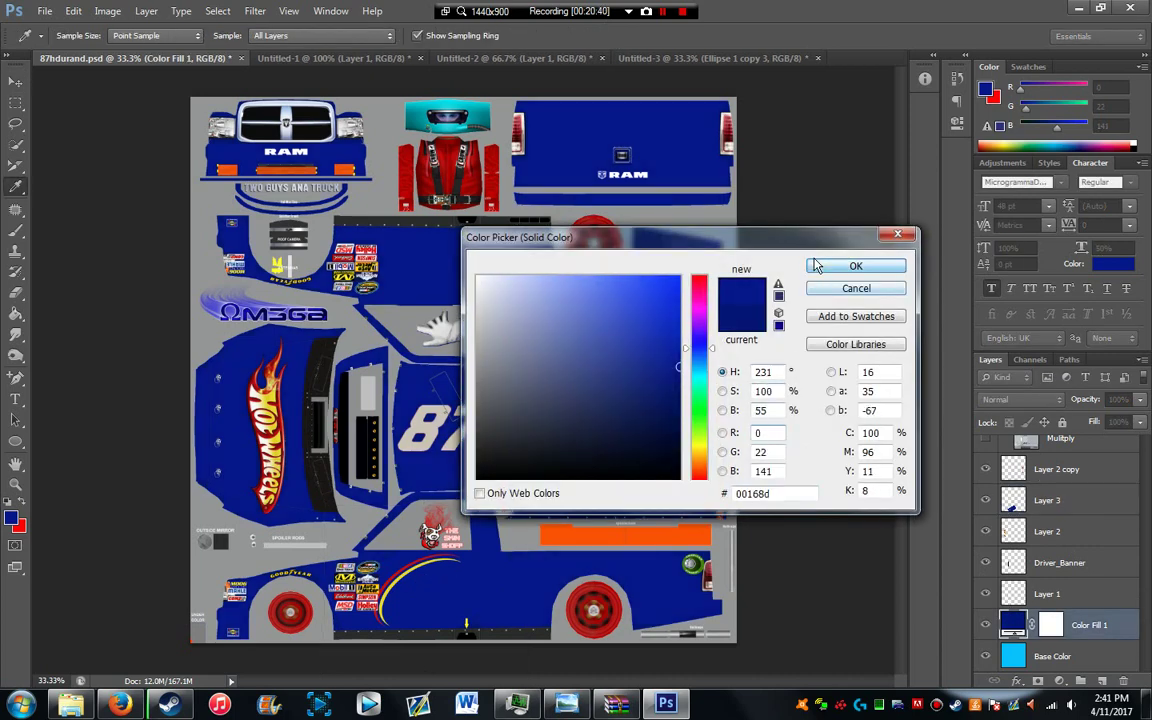
left_click(820, 265)
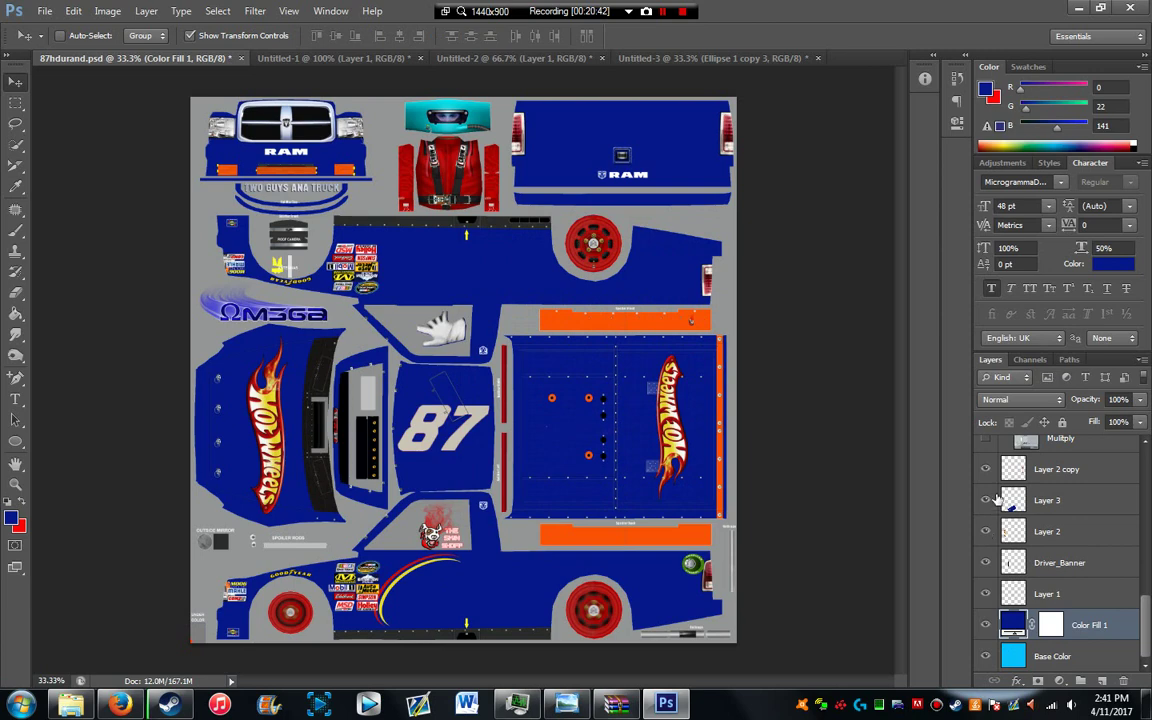
scroll(997, 500, "up", 2)
left_click(985, 481)
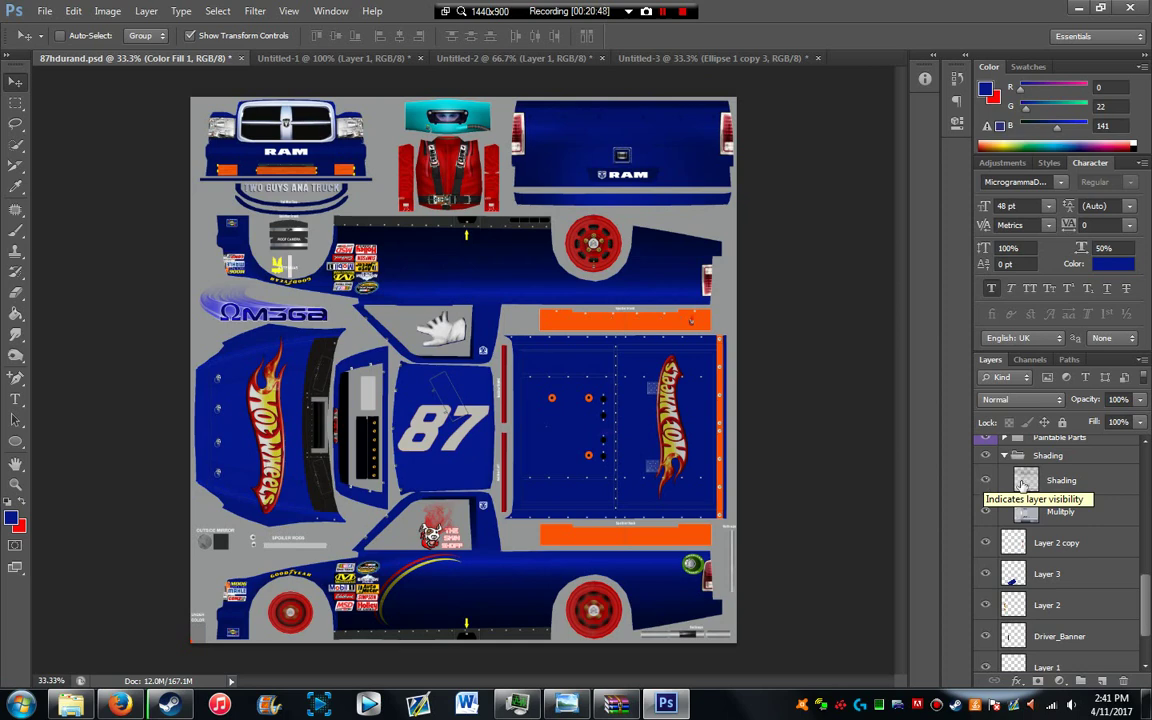
Step: Flatten the Layer 3 crescents, enlarge them slightly and shift them toward the front wheel on the lower truck side
scroll(1070, 519, "down", 2)
left_click(1093, 505)
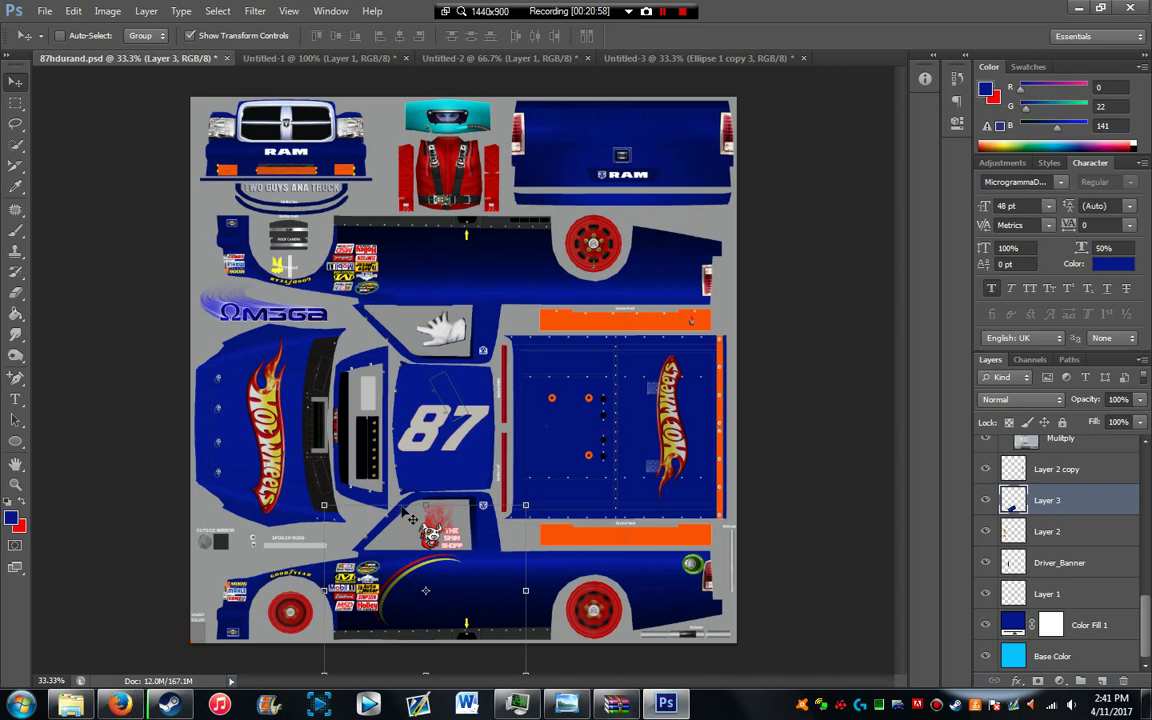
mouse_move(425, 590)
left_mouse_down()
mouse_move(425, 610)
mouse_move(422, 587)
left_mouse_up()
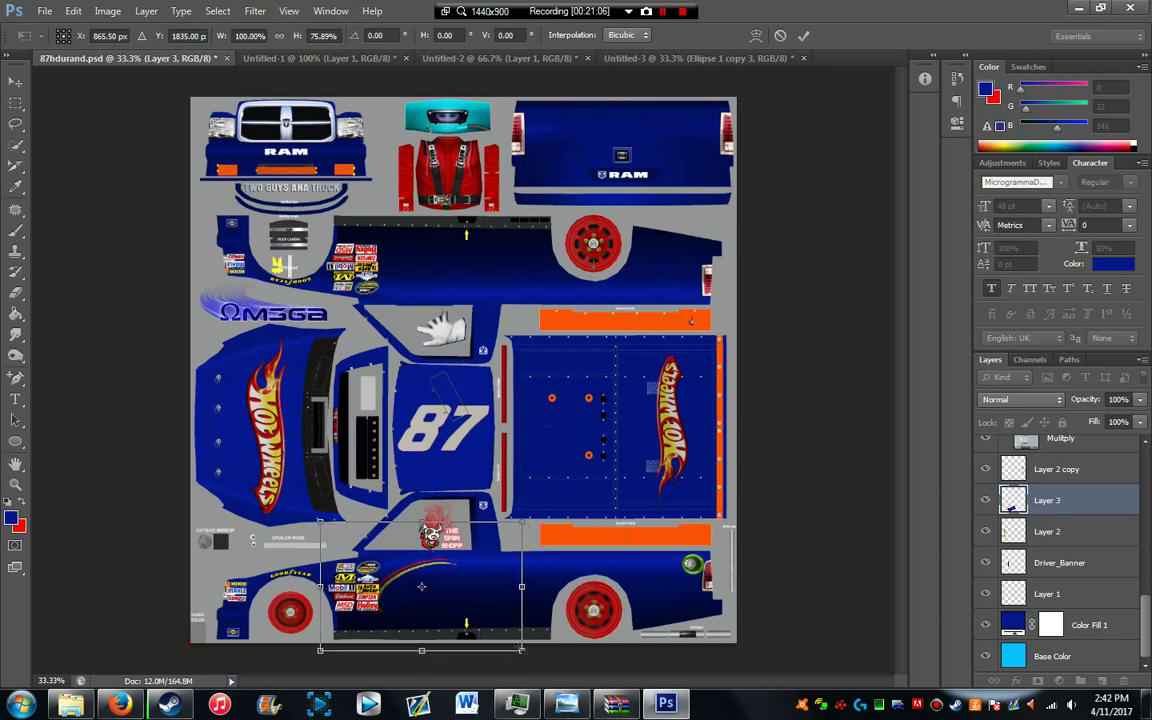
left_click_drag(522, 650, 551, 669)
key("Return")
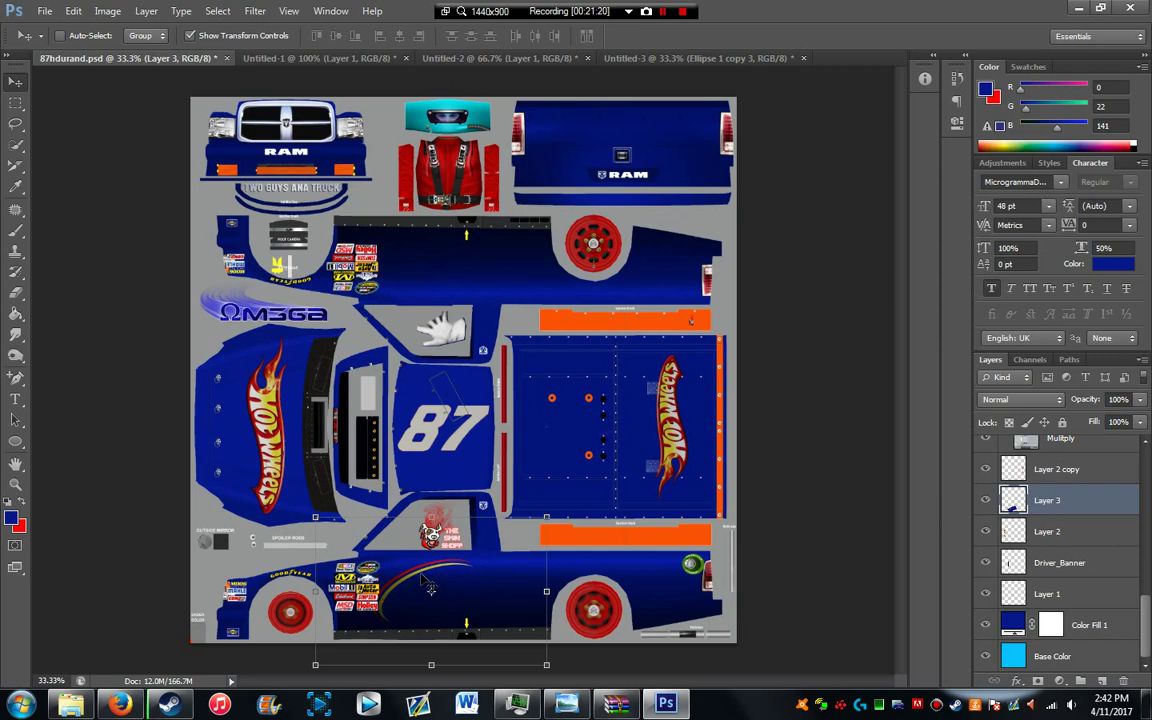
left_click_drag(430, 590, 409, 578)
Step: Duplicate the Layer 3 crescents onto the upper truck side at about X 855.5, Y 635.5 px and flip the copy vertically
mouse_move(566, 704)
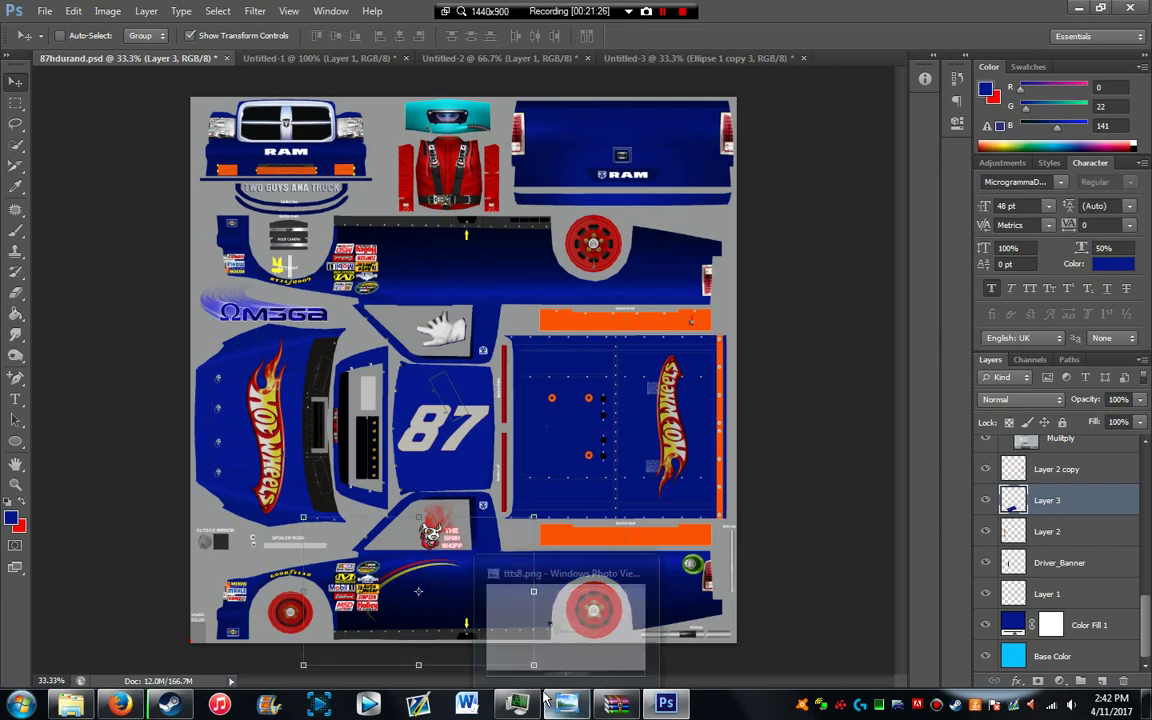
right_click(470, 526)
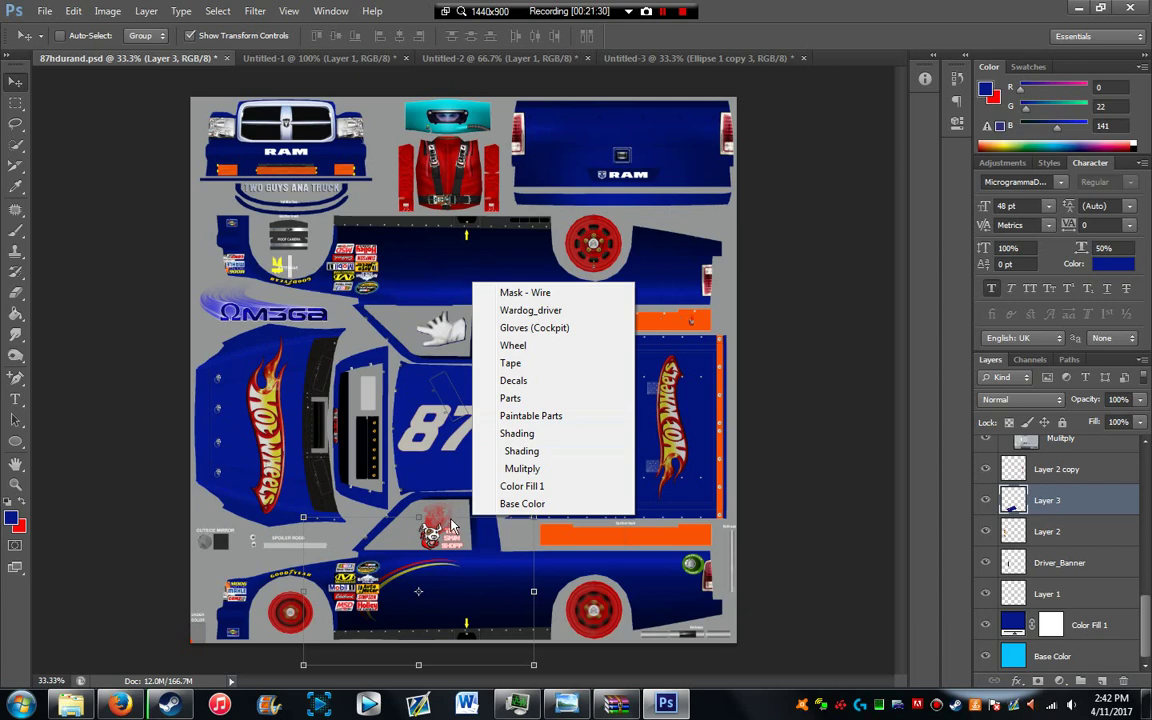
left_click(452, 526)
left_click_drag(450, 566, 417, 244)
right_click(478, 306)
left_click(581, 638)
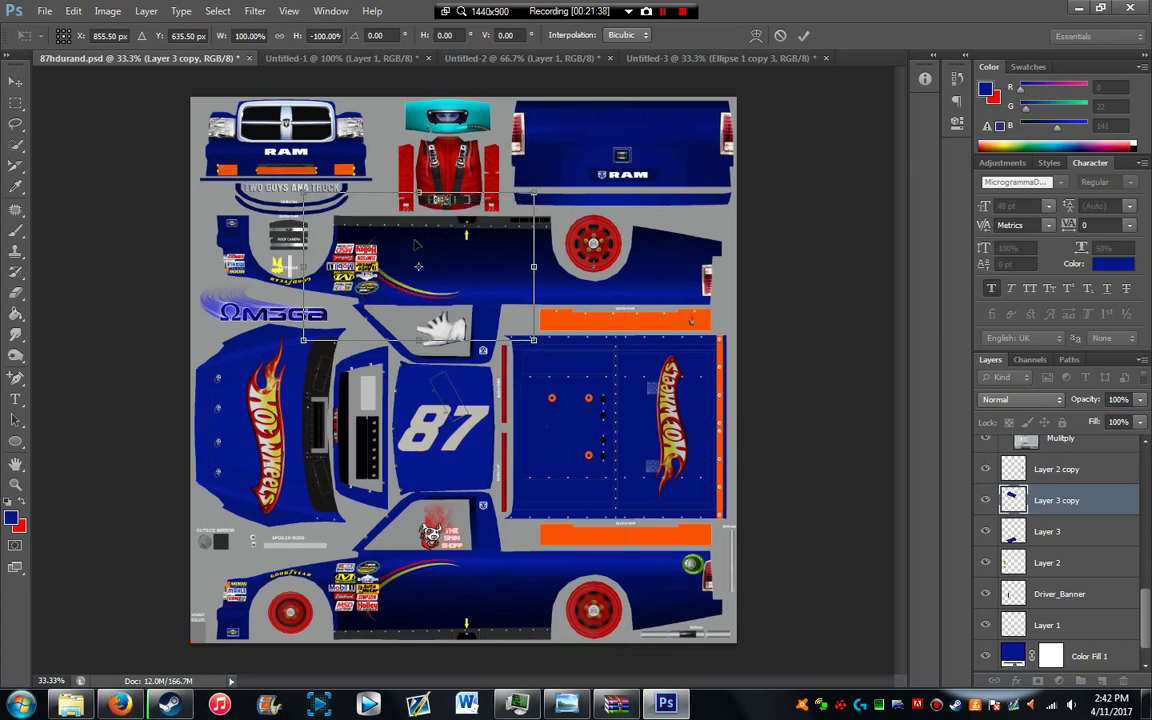
key("Return")
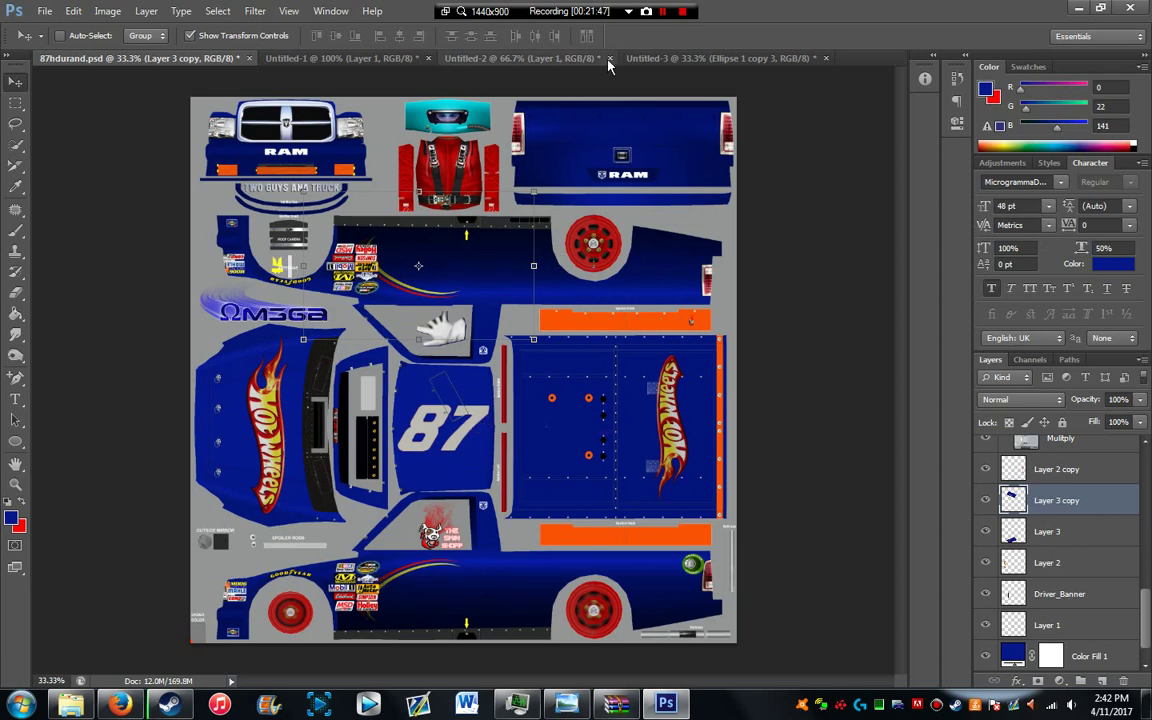
Step: In Untitled-3, clear the selection and revert the history to the Move state before the layers were rasterized and merged
left_click(663, 57)
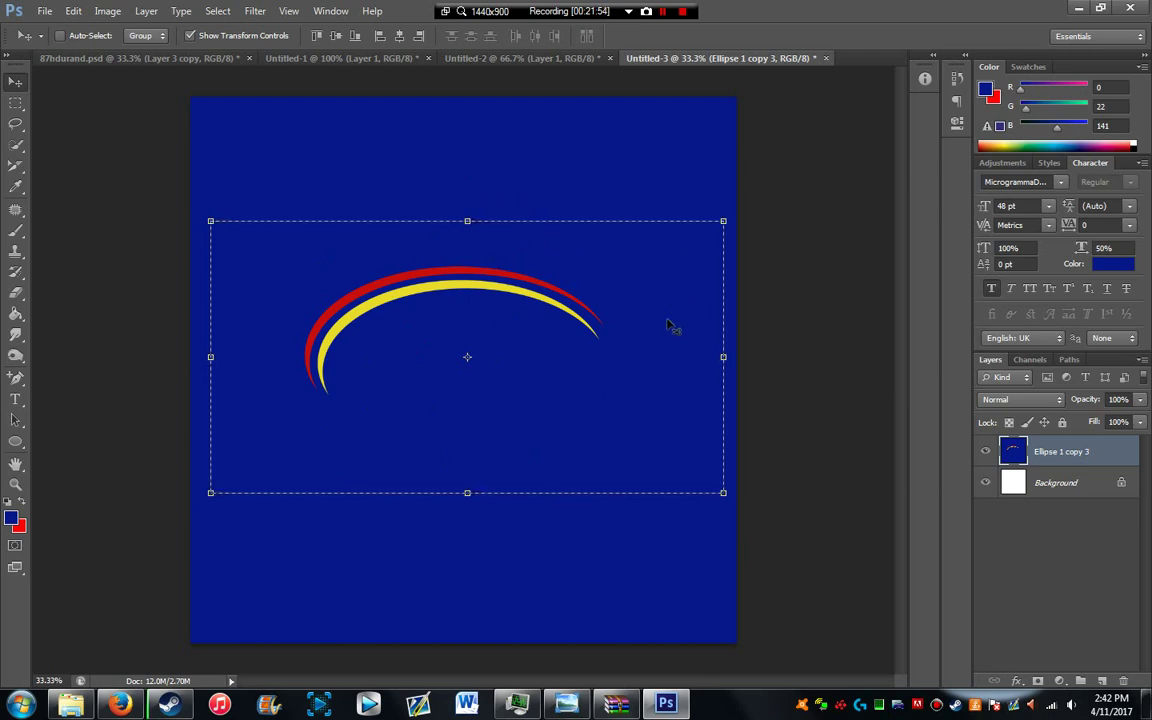
key("ctrl+d")
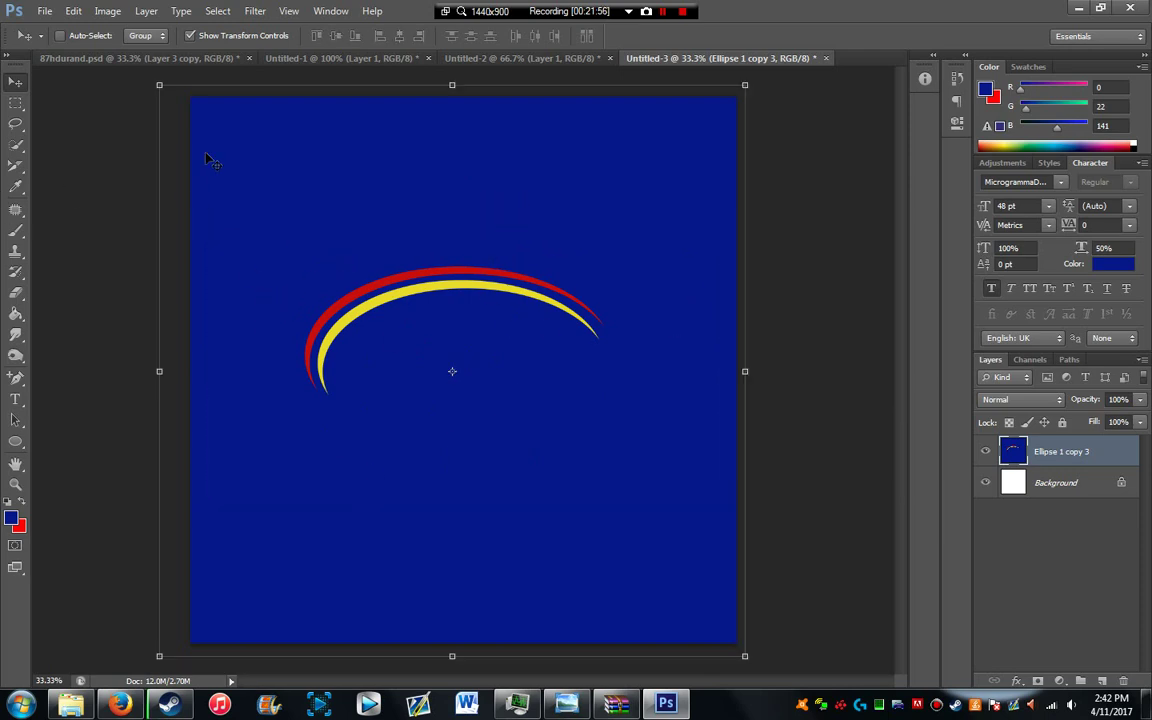
left_click(100, 60)
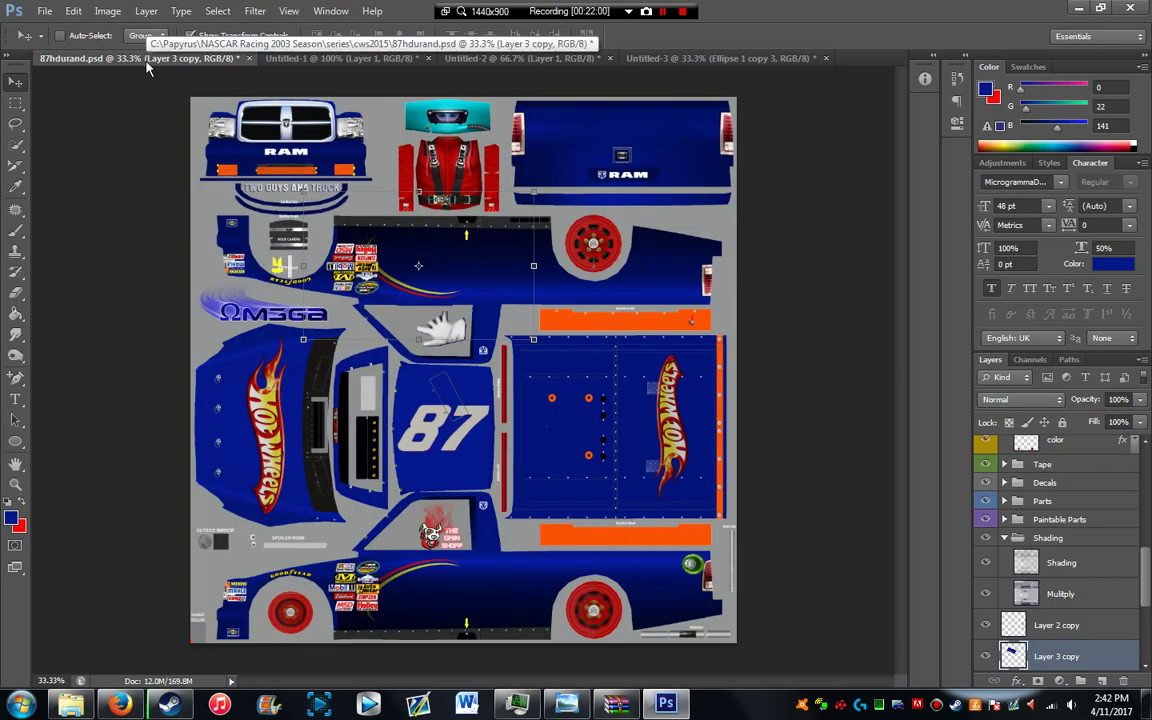
left_click(693, 60)
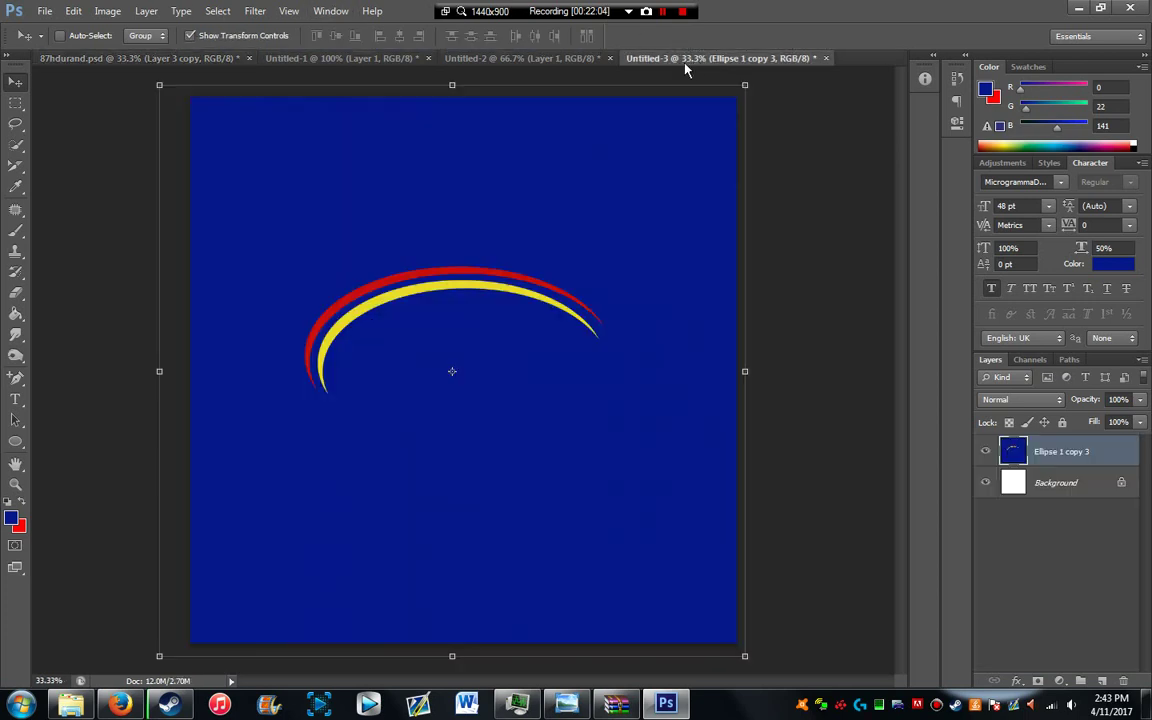
left_click(953, 85)
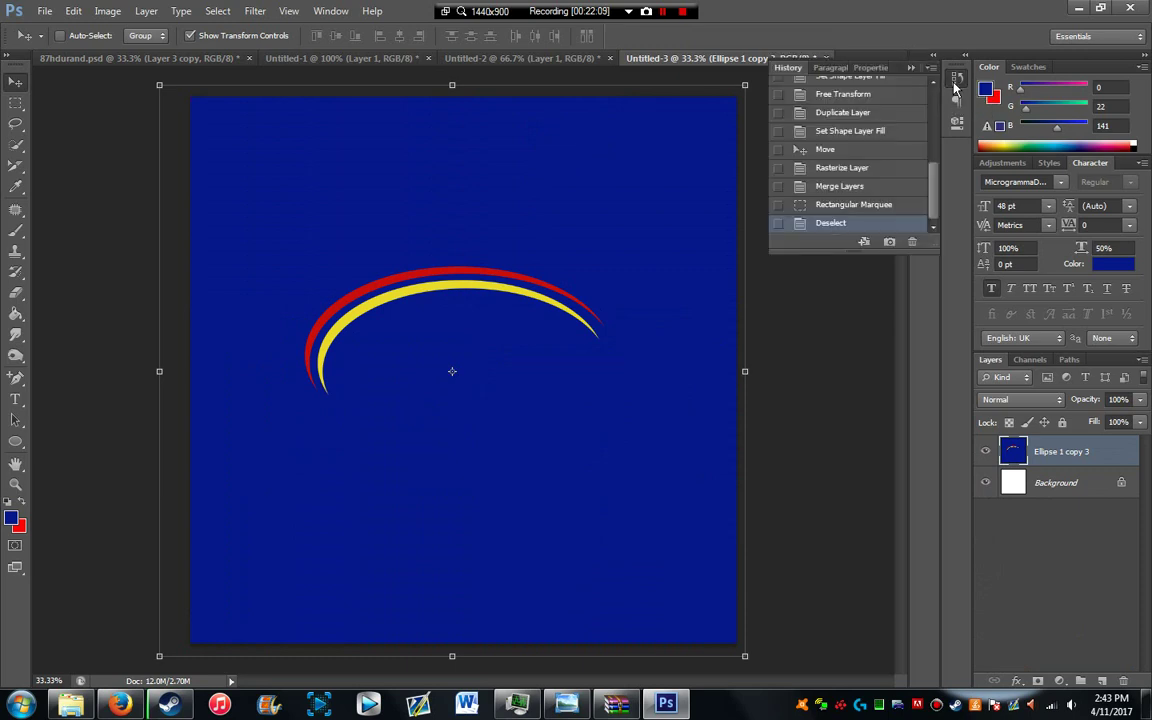
left_click(878, 171)
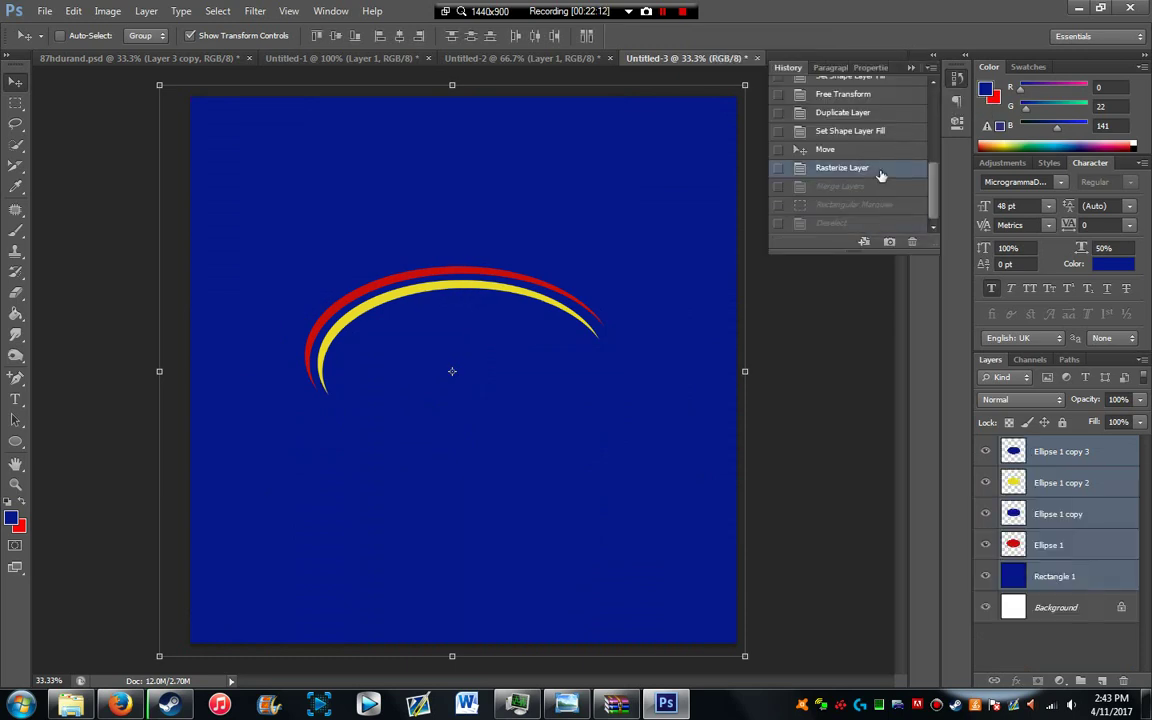
left_click(886, 150)
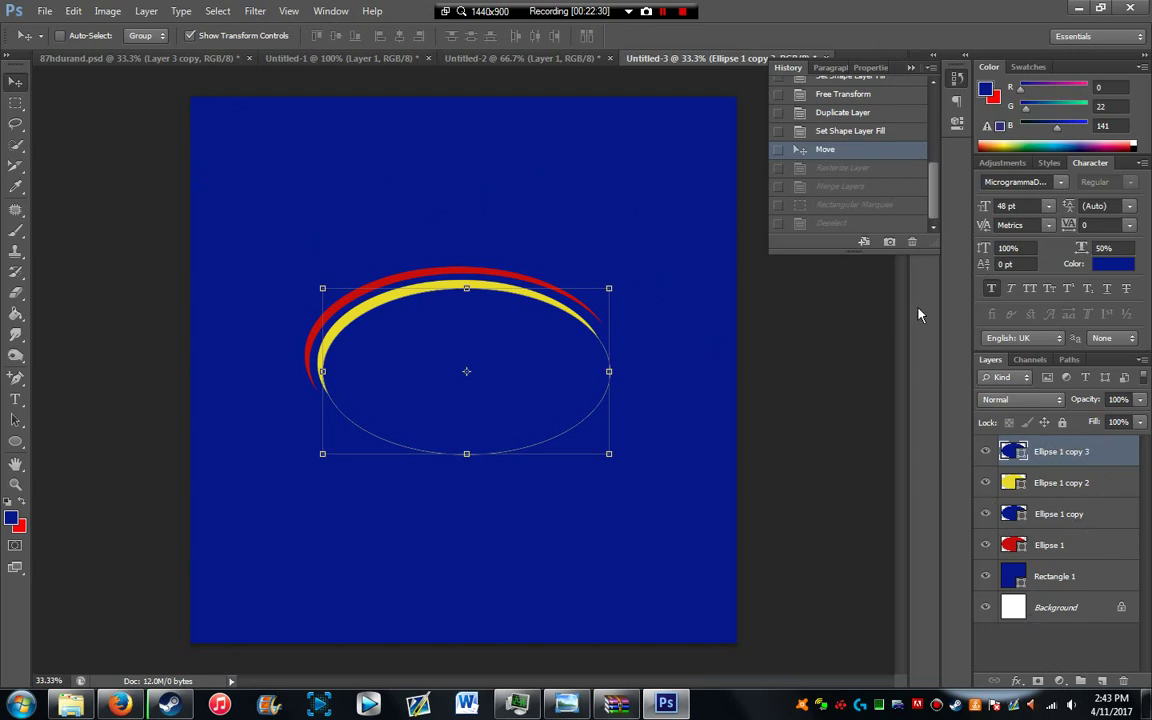
left_click(909, 70)
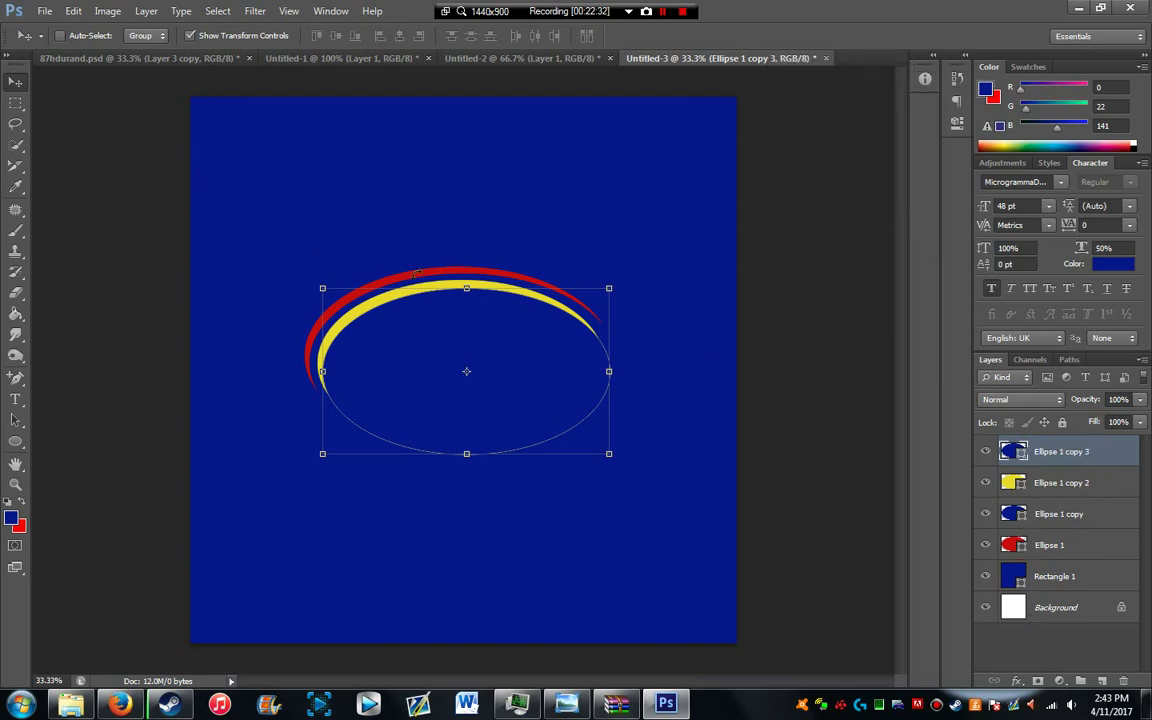
Step: Try a green fill on the Ellipse 1 copy 3 shape and restore its recently used dark blue
left_click(15, 443)
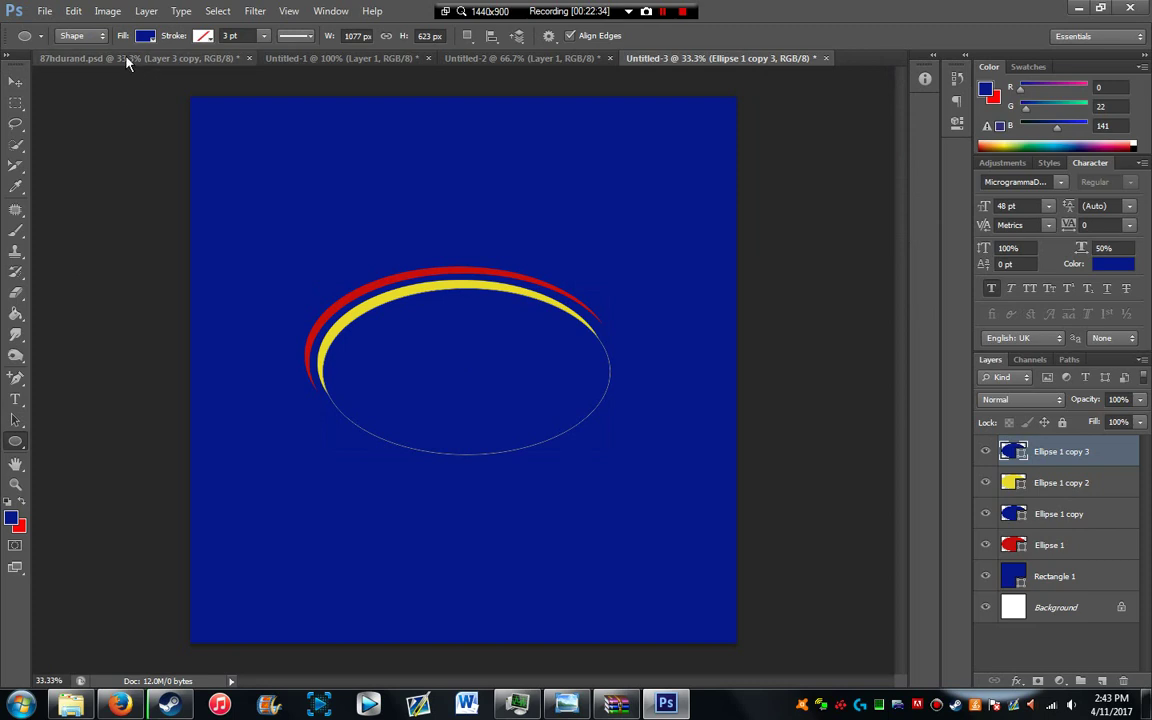
left_click(145, 36)
left_click(133, 146)
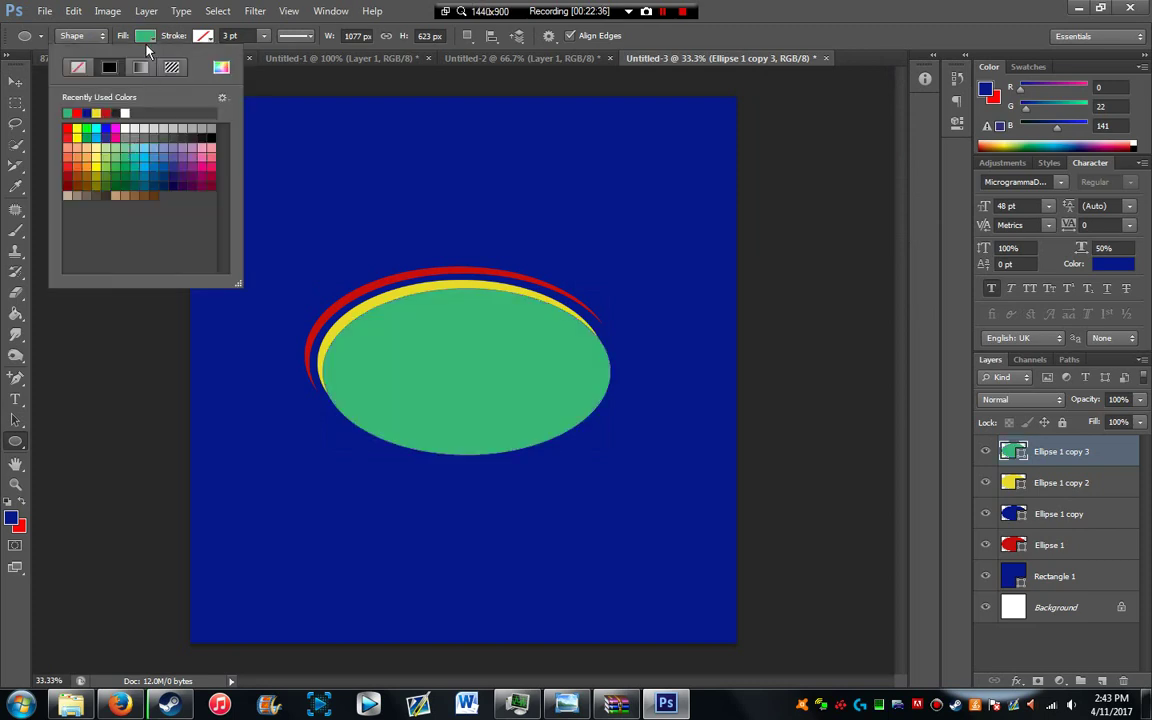
left_click(87, 113)
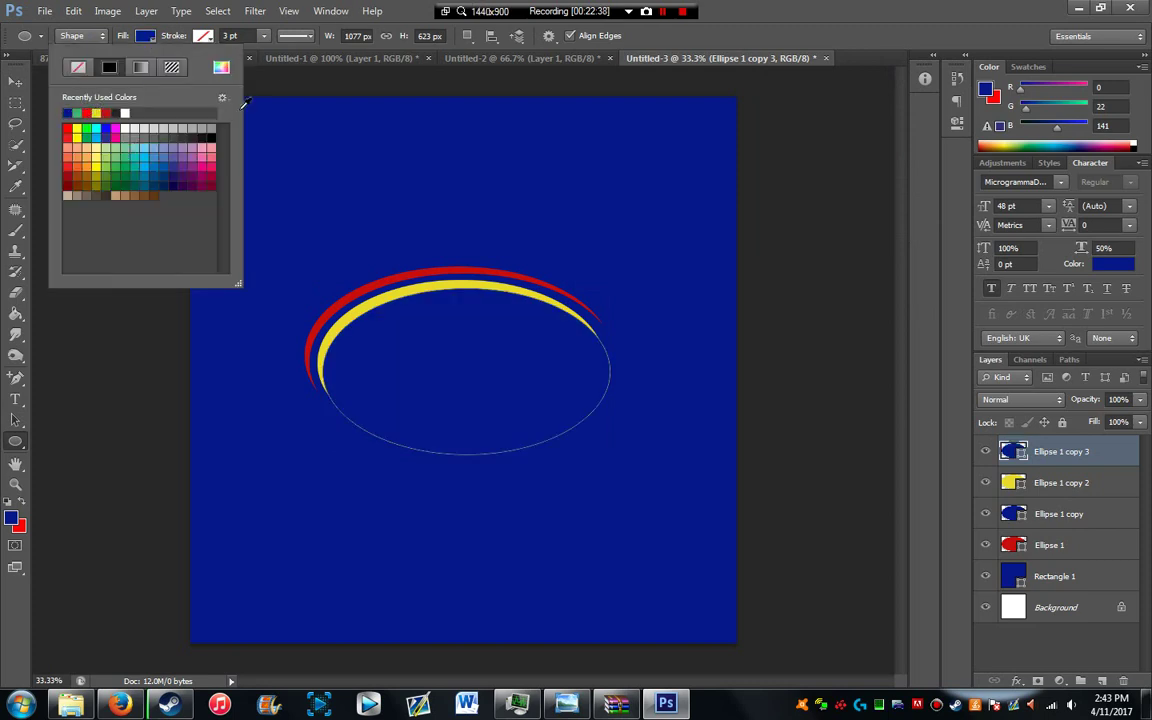
key("Return")
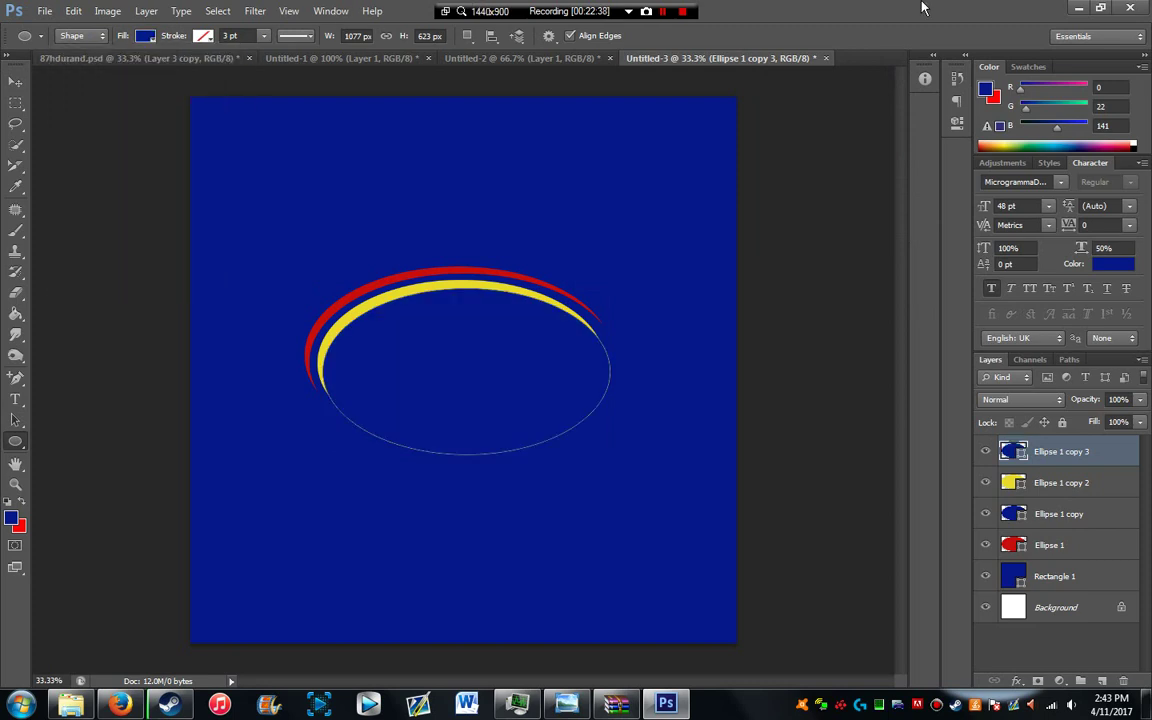
Step: Stretch the four ellipse layers together to about 161% width and 103% height, centred near X 1055.5, Y 1047.5 px
left_click(1075, 553, "shift")
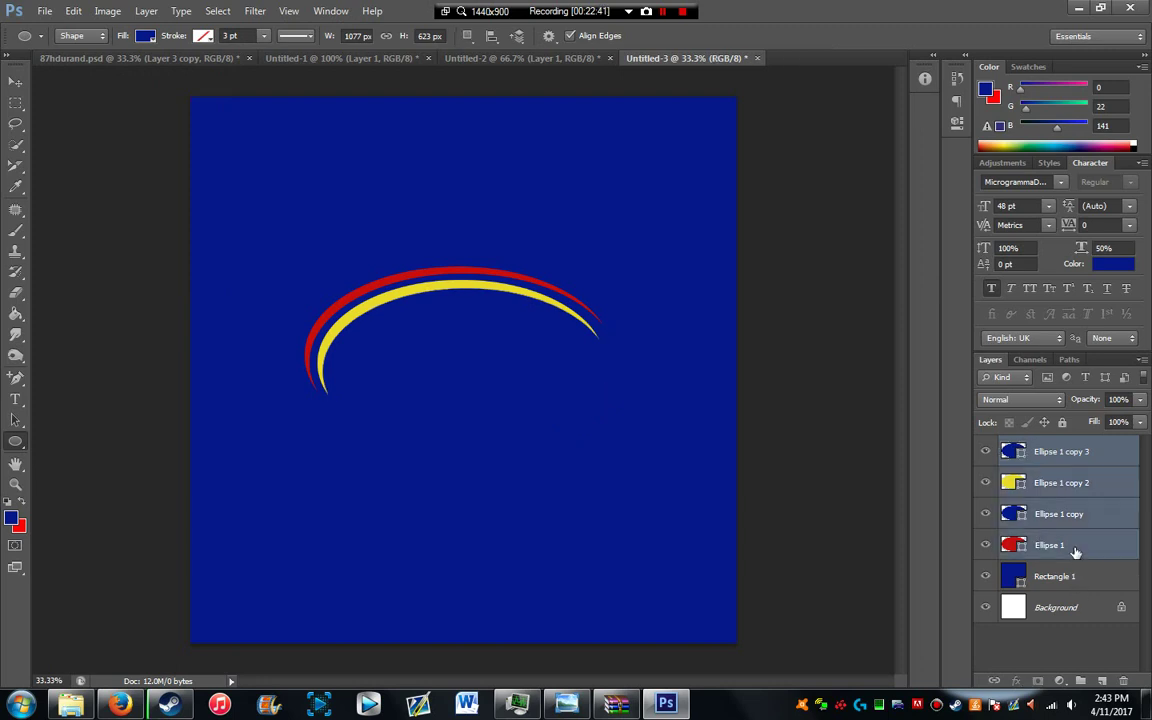
left_click(15, 80)
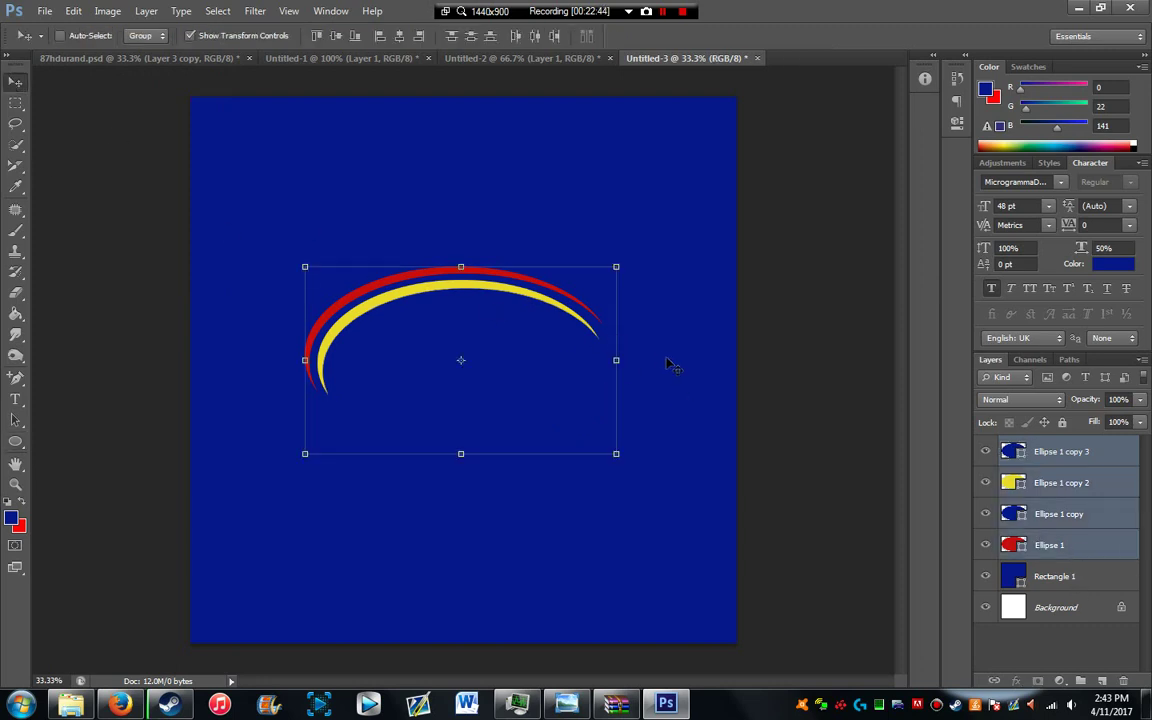
left_click_drag(613, 362, 808, 360)
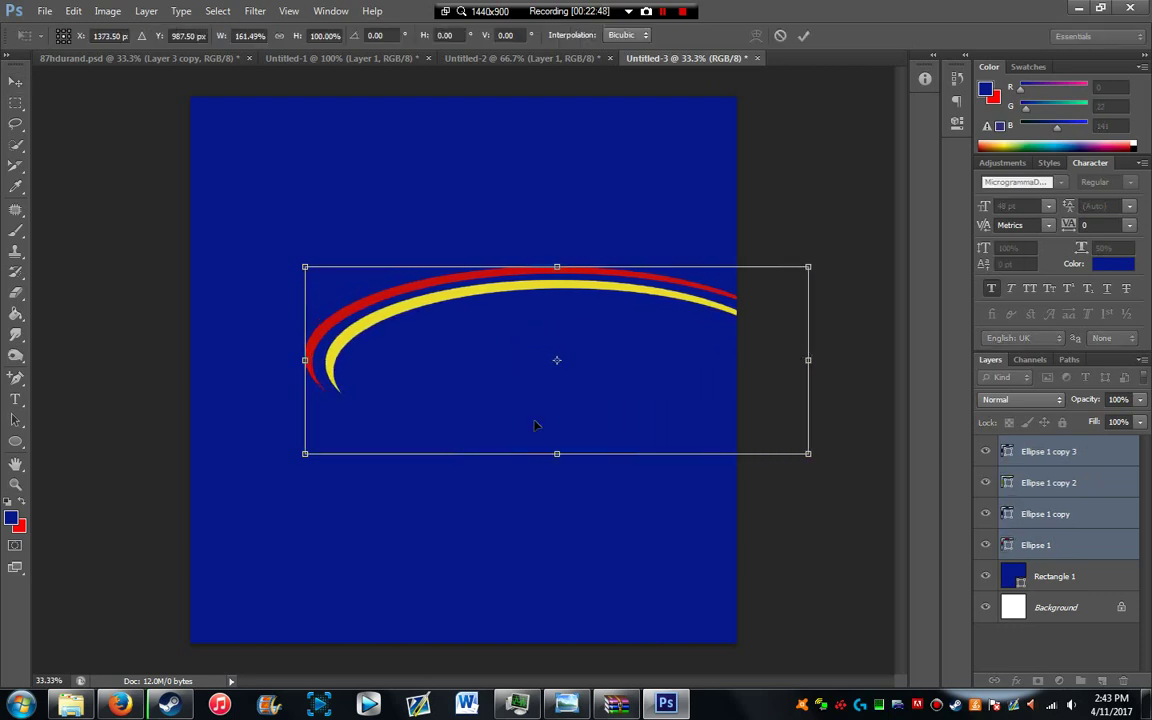
left_click_drag(557, 453, 557, 472)
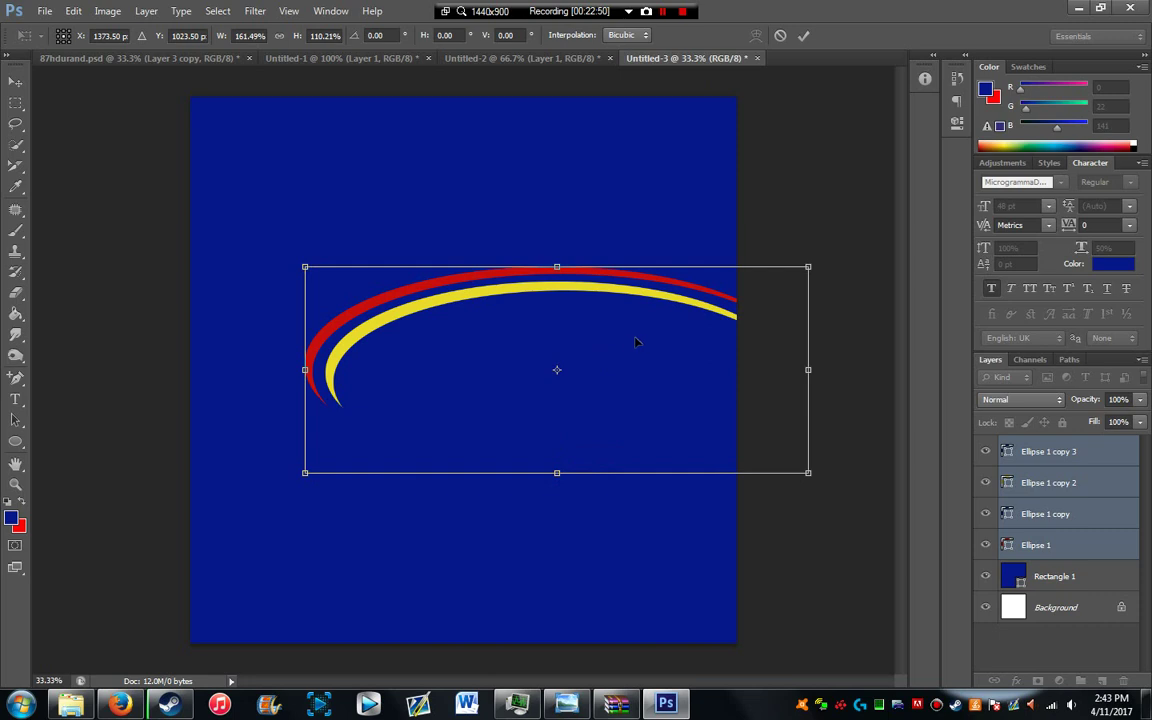
left_click_drag(636, 342, 551, 342)
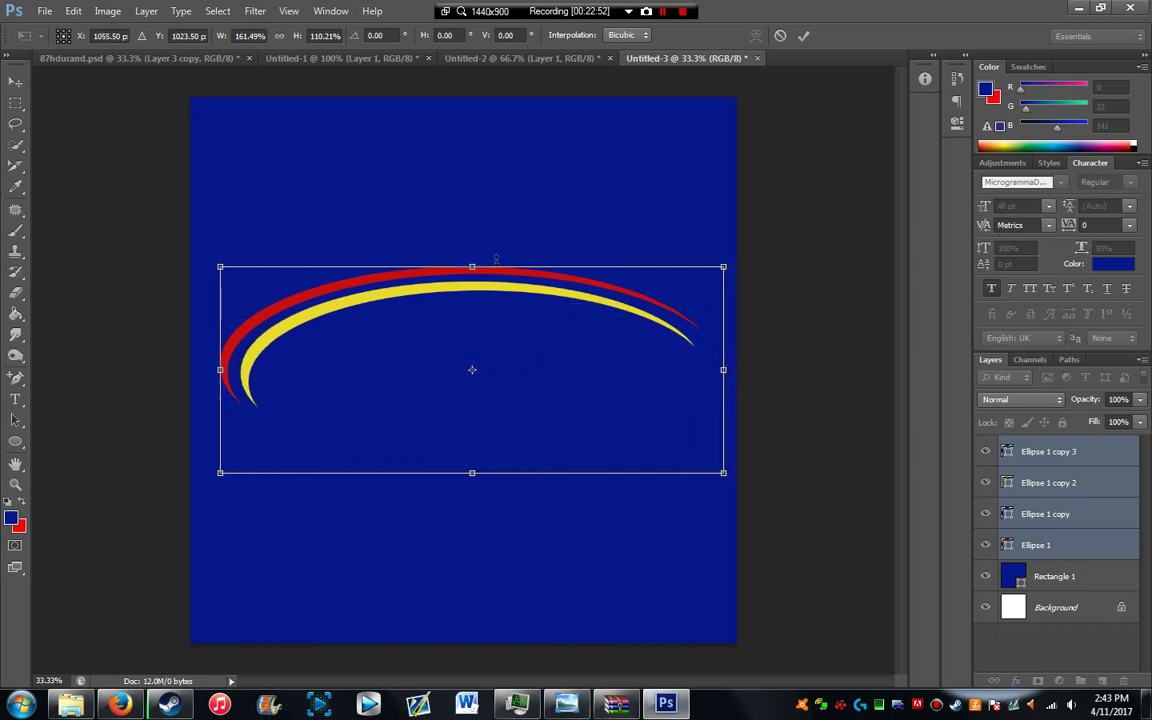
left_click_drag(471, 268, 471, 280)
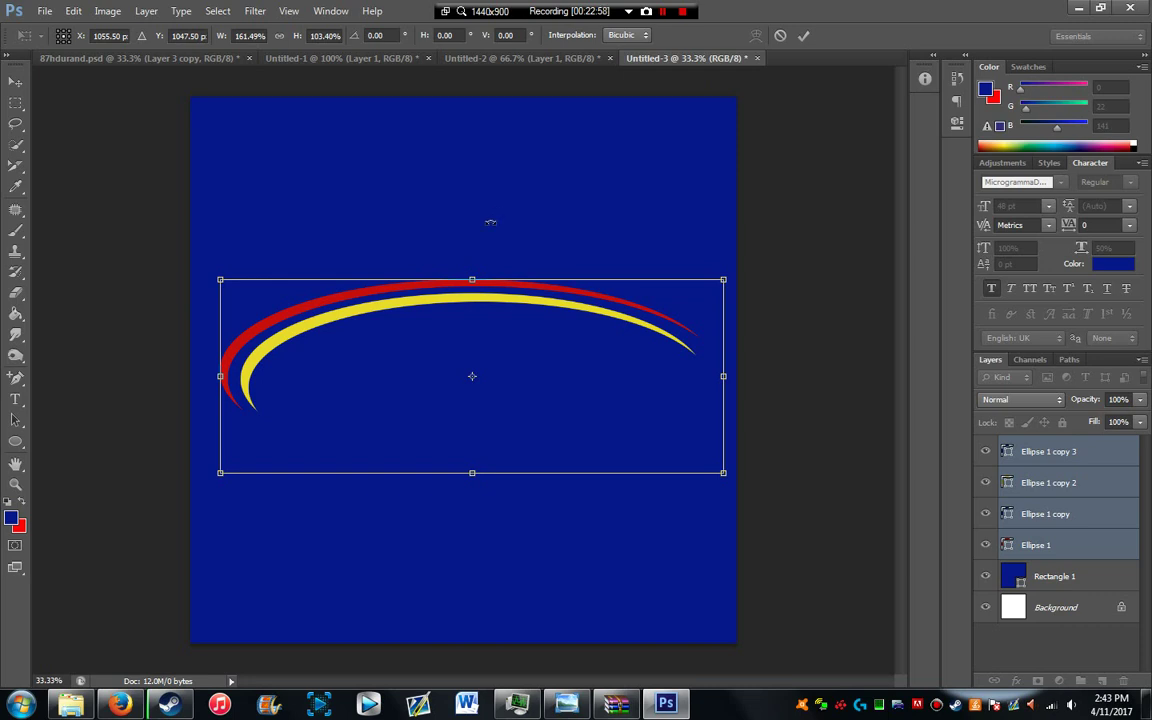
key("Return")
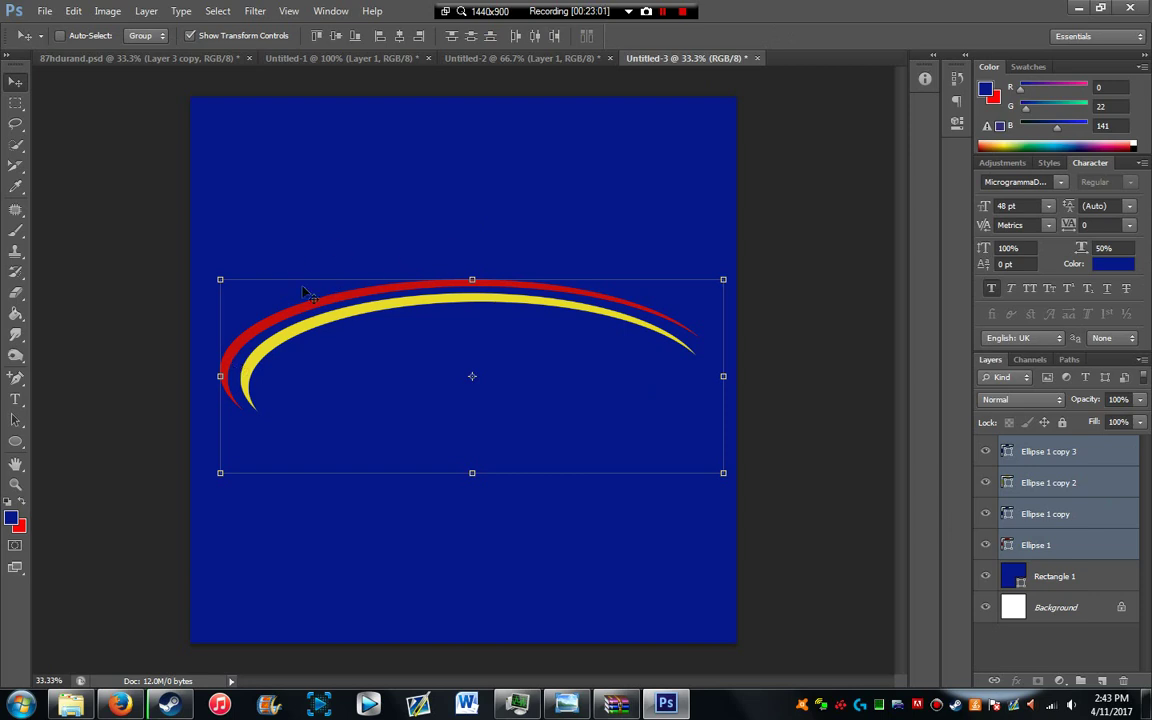
Step: Rasterize the Rectangle 1 layer and the four ellipse layers above it, and merge them into a single layer
left_click(1050, 489)
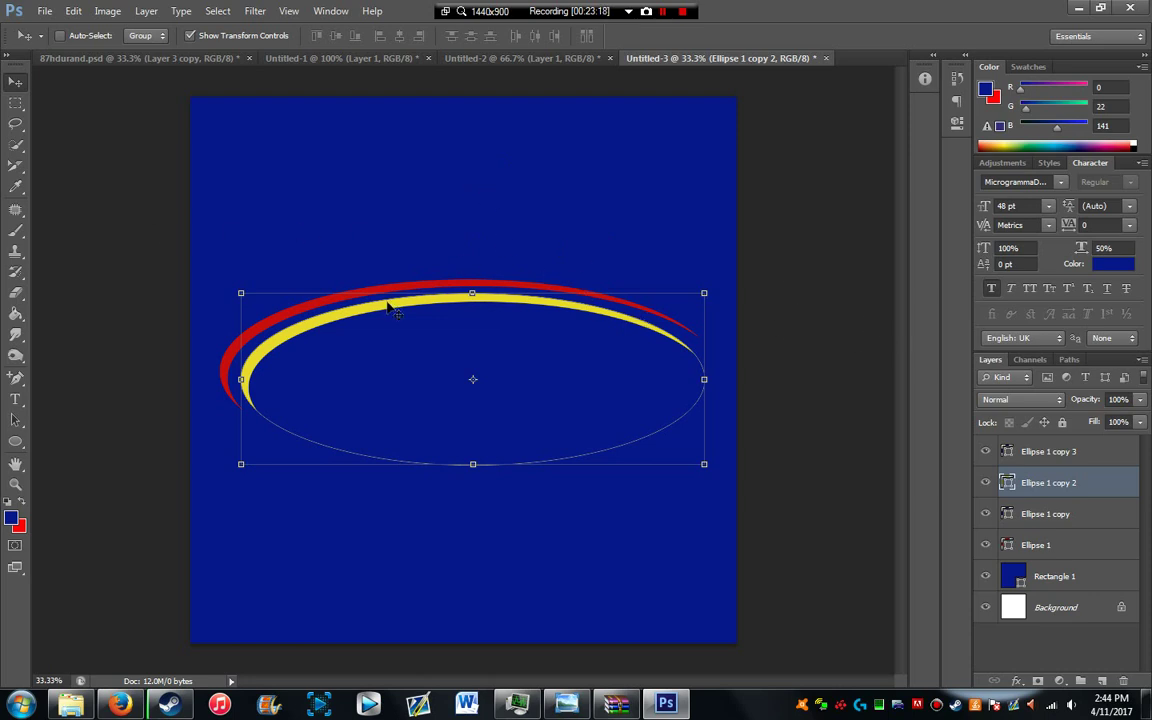
left_click(1066, 572)
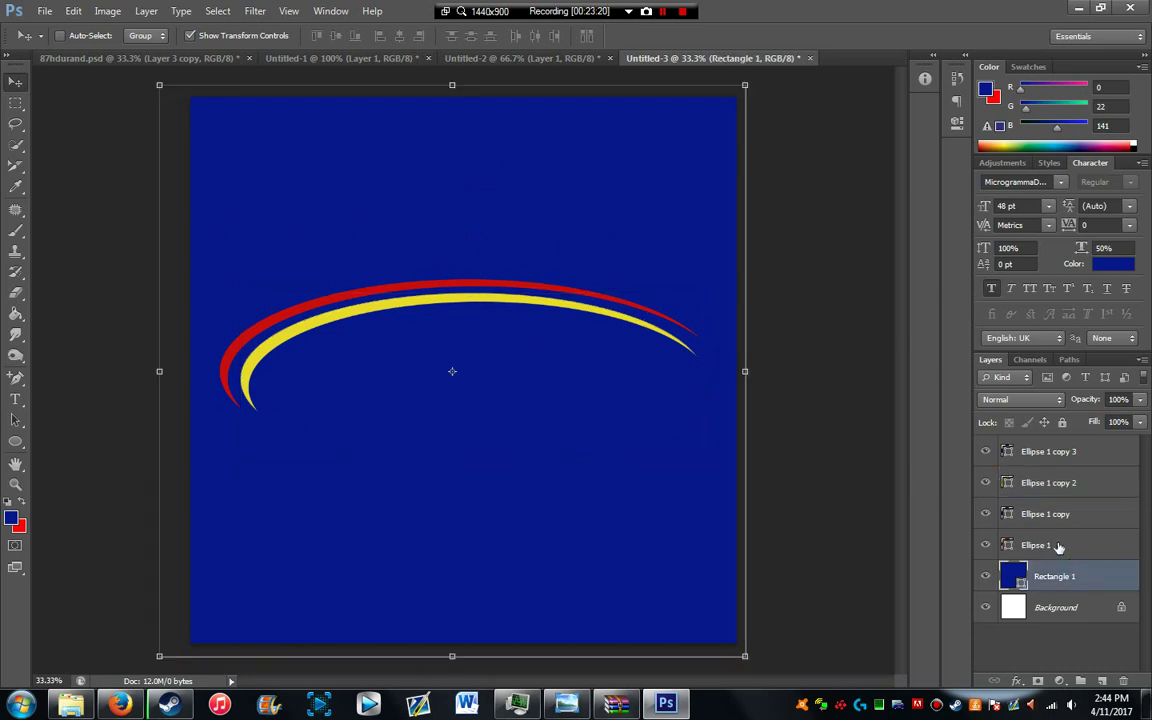
left_click(1058, 455, "shift")
right_click(1058, 455)
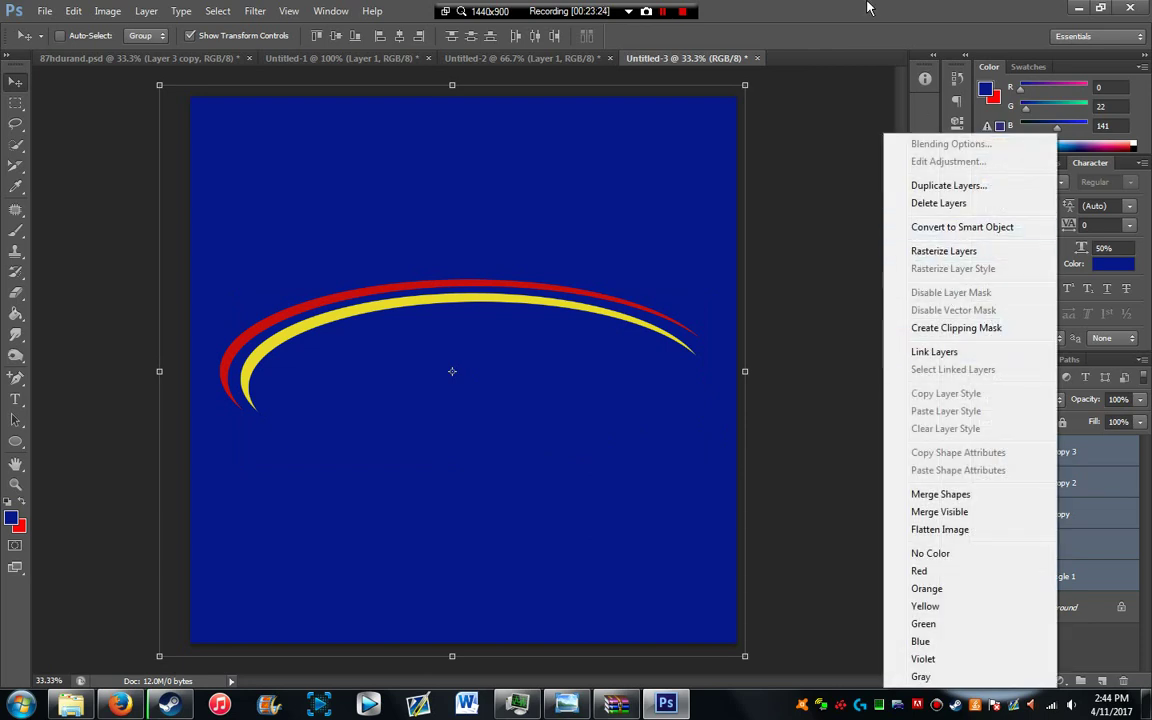
key("Escape")
left_click(1012, 578)
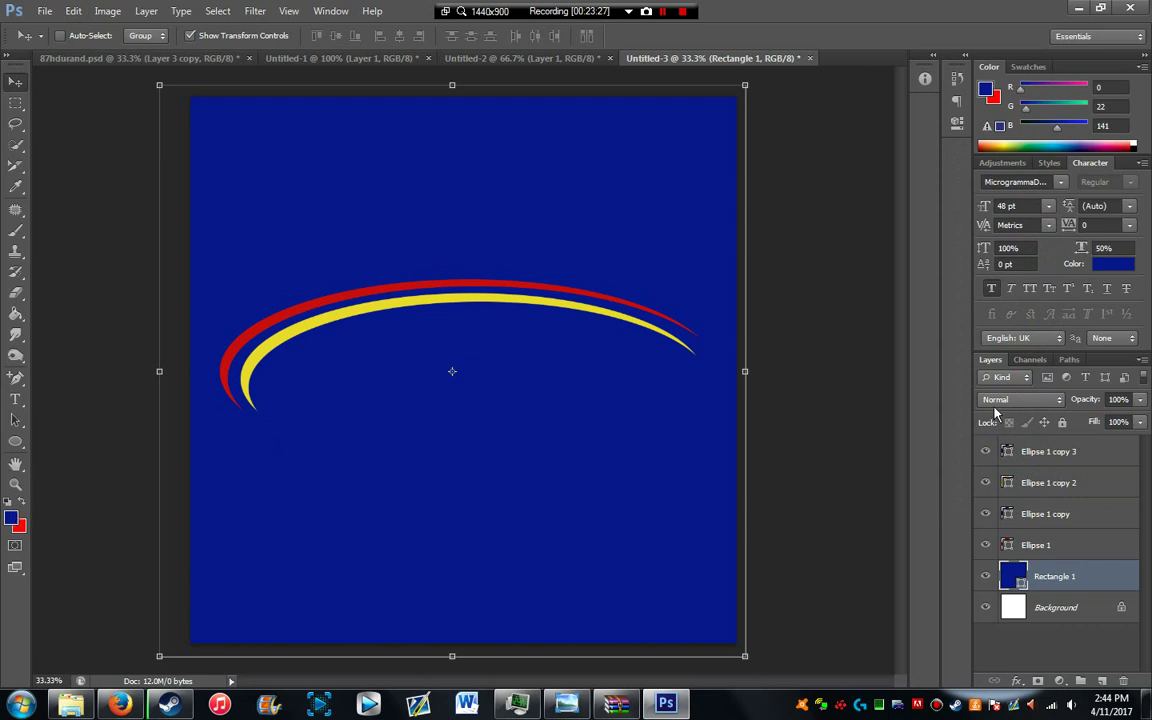
left_click(1050, 455, "shift")
right_click(1049, 455)
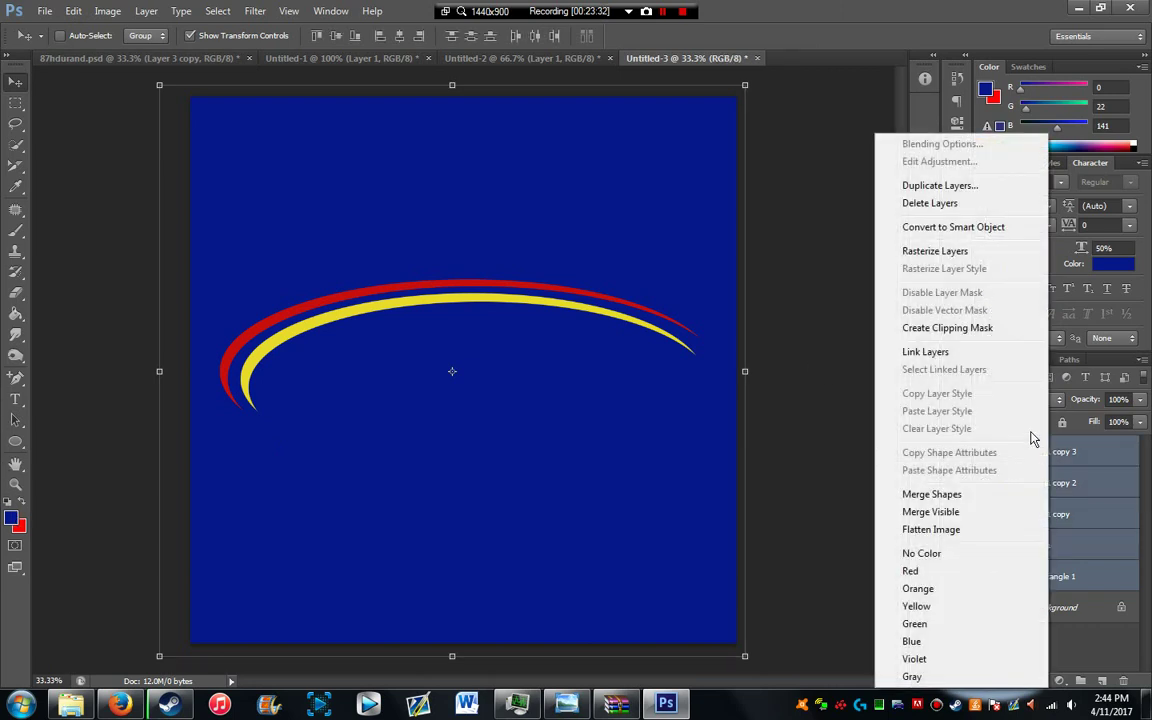
left_click(938, 251)
right_click(1013, 476)
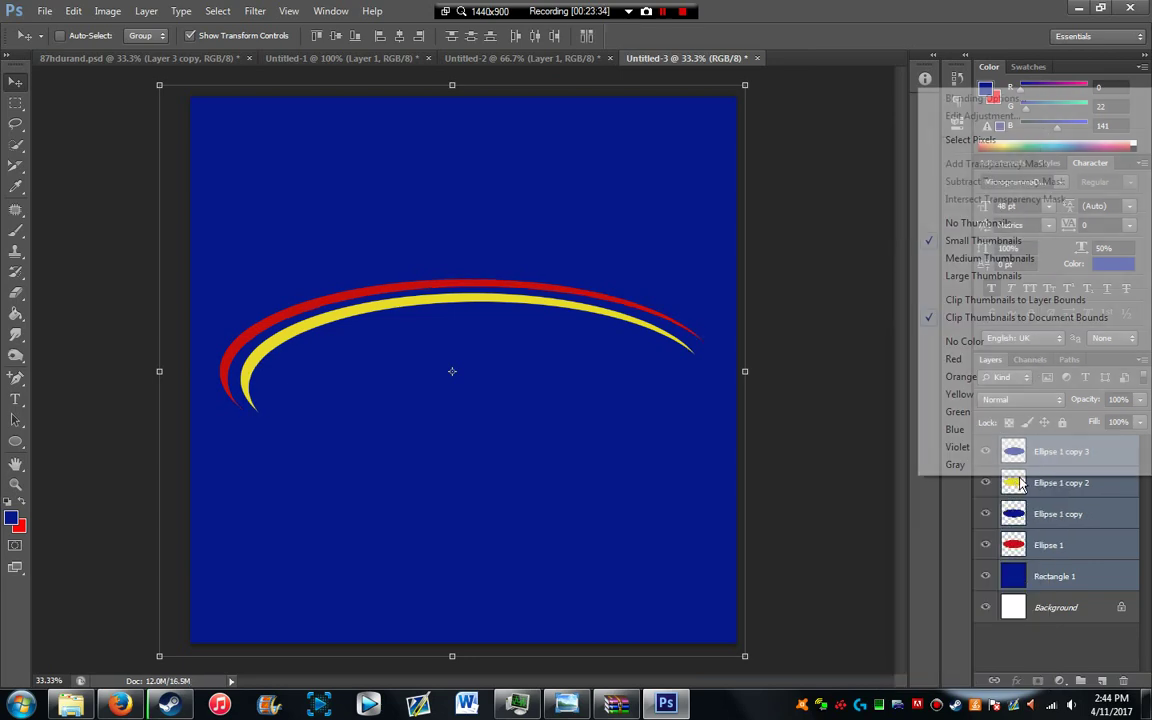
right_click(1050, 560)
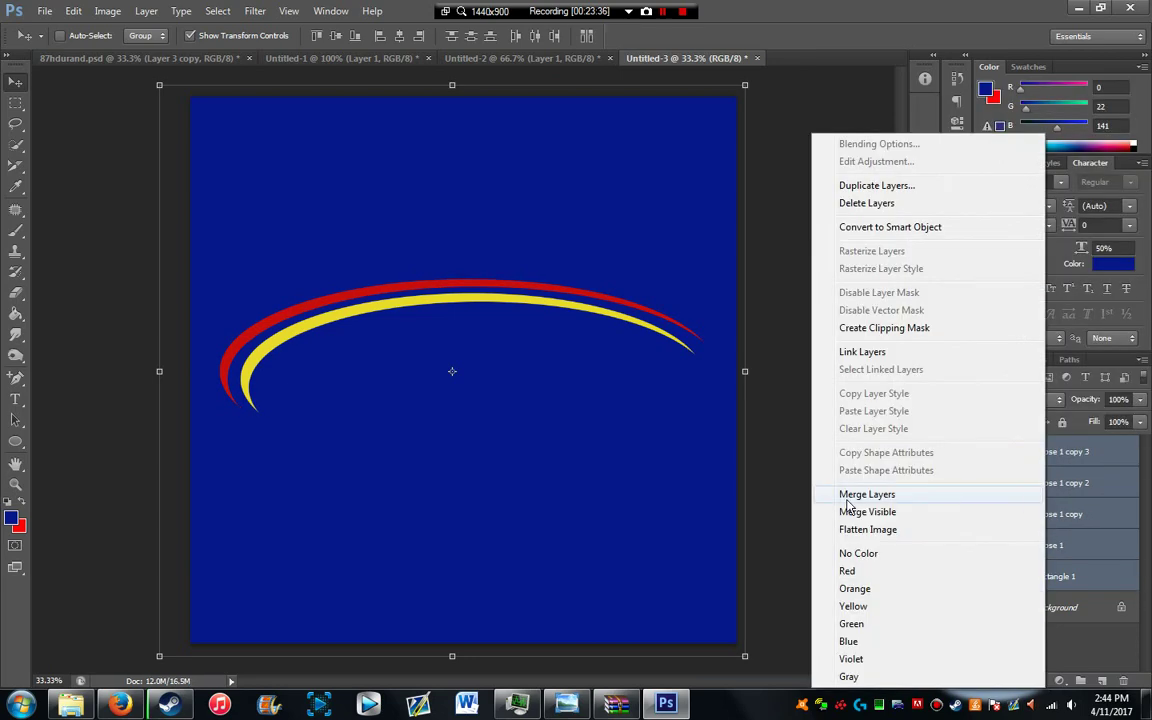
left_click(960, 493)
Step: Select a rectangular area around the stretched crescents and copy it into the 87hdurand.psd document
left_click(15, 102)
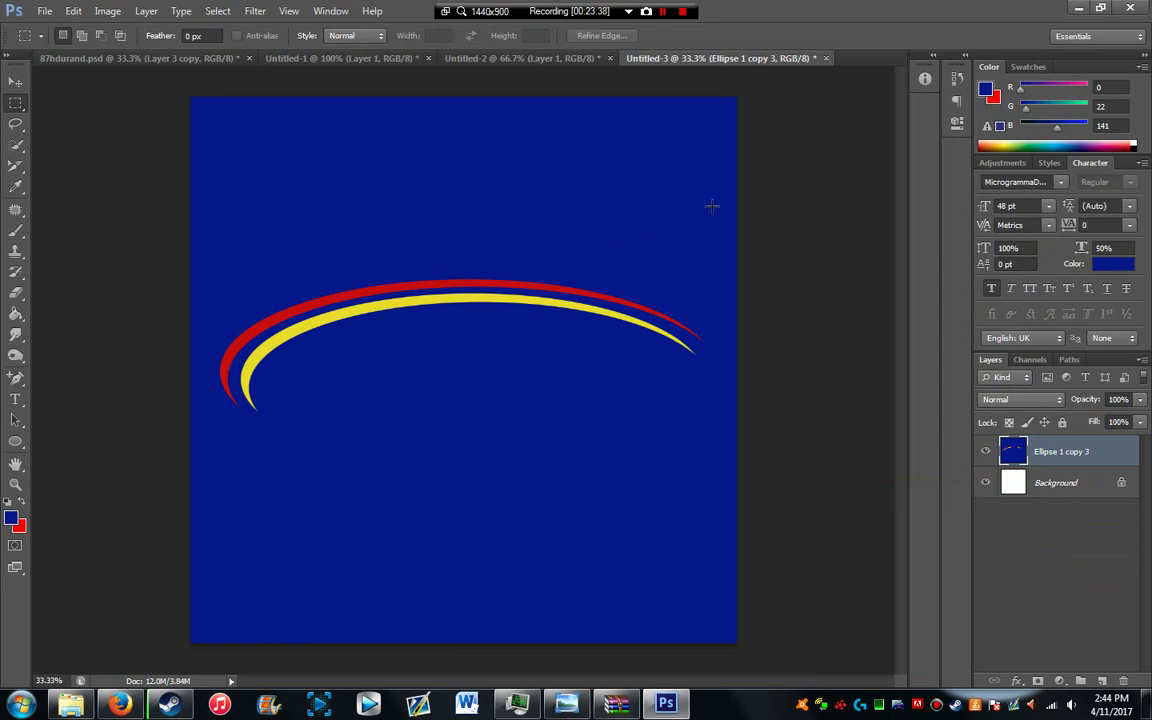
left_click_drag(733, 195, 178, 489)
left_click(15, 81)
left_click_drag(496, 347, 509, 378)
Step: Rotate the copied crescents on Layer 4 by 180° and move the layer beneath Layer 3 in the layer order
key("ctrl+t")
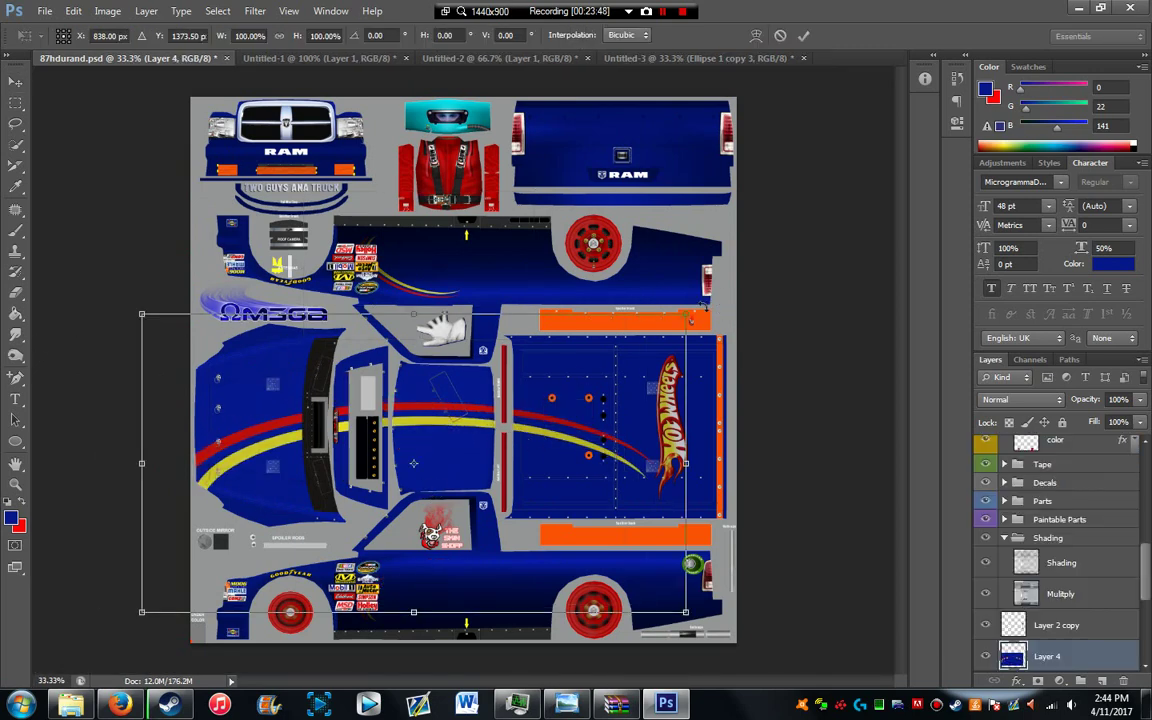
mouse_move(692, 320)
left_mouse_down()
mouse_move(764, 399)
mouse_move(674, 617)
mouse_move(103, 463)
mouse_move(175, 553)
mouse_move(450, 690)
mouse_move(745, 488)
mouse_move(690, 330)
left_mouse_up()
right_click(622, 352)
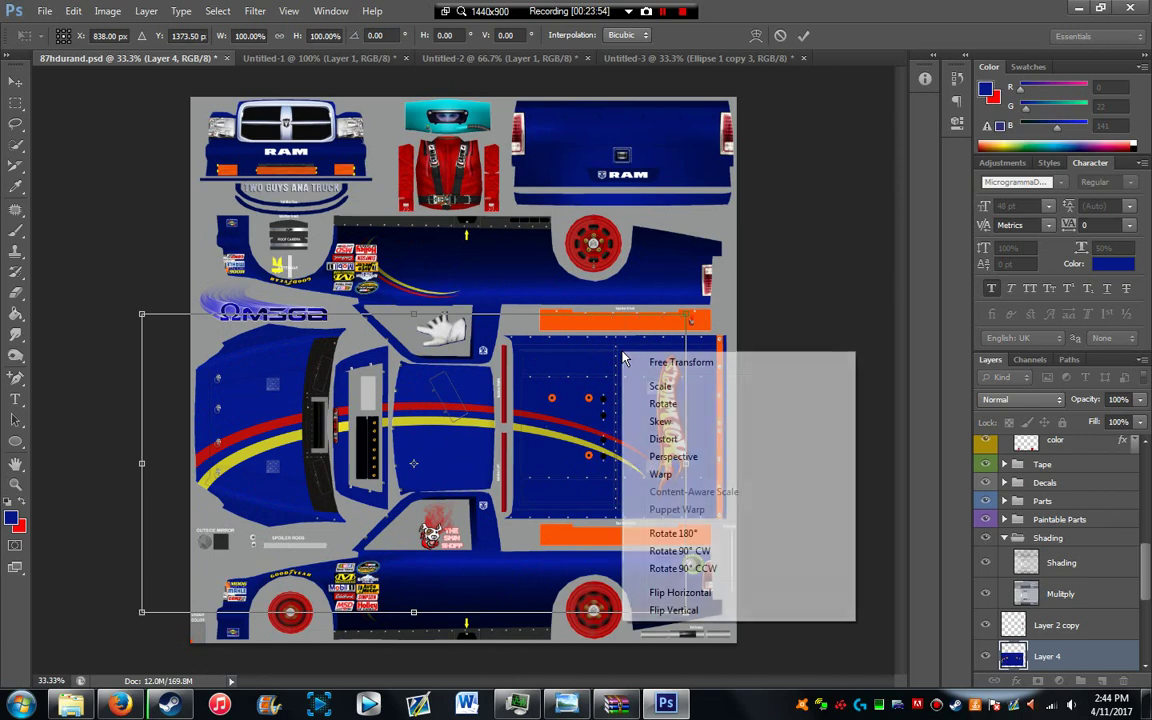
left_click(667, 534)
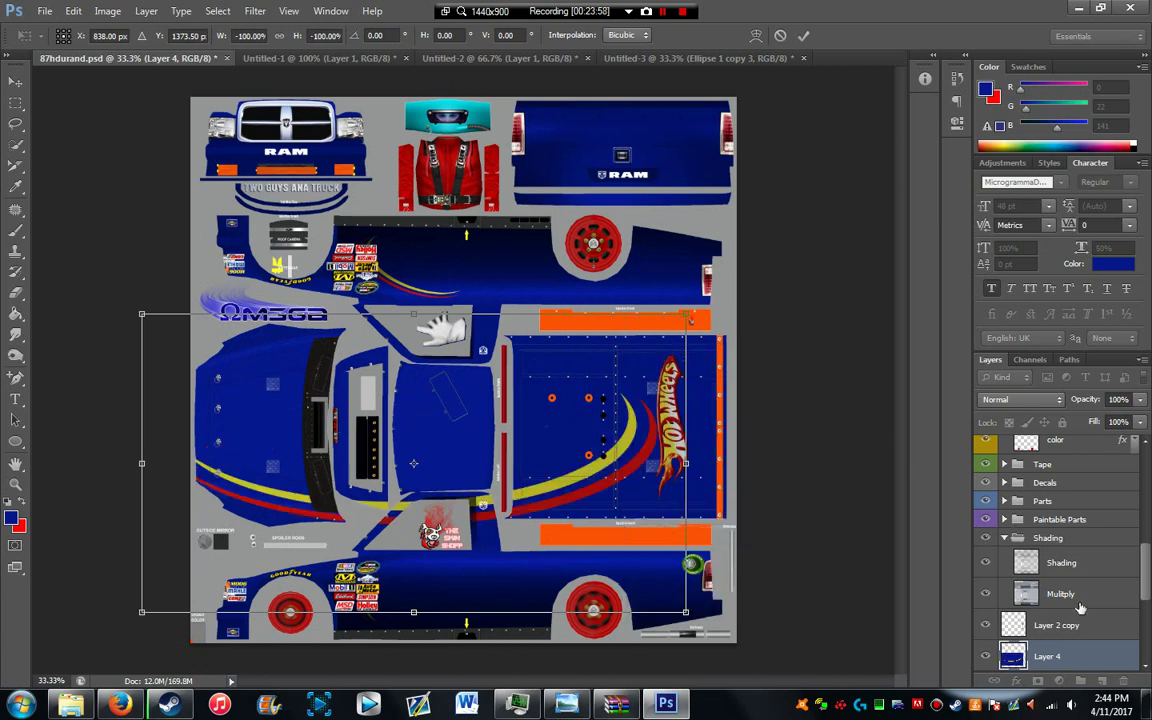
scroll(1080, 607, "down", 5)
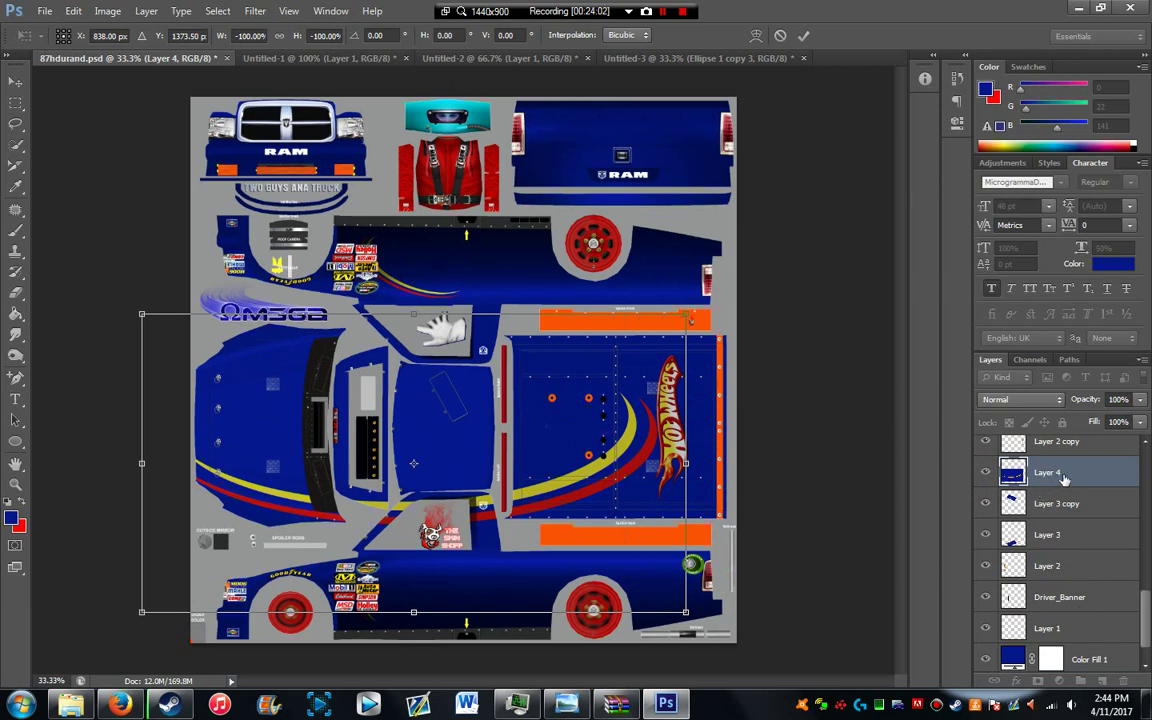
left_click_drag(1070, 478, 1085, 537)
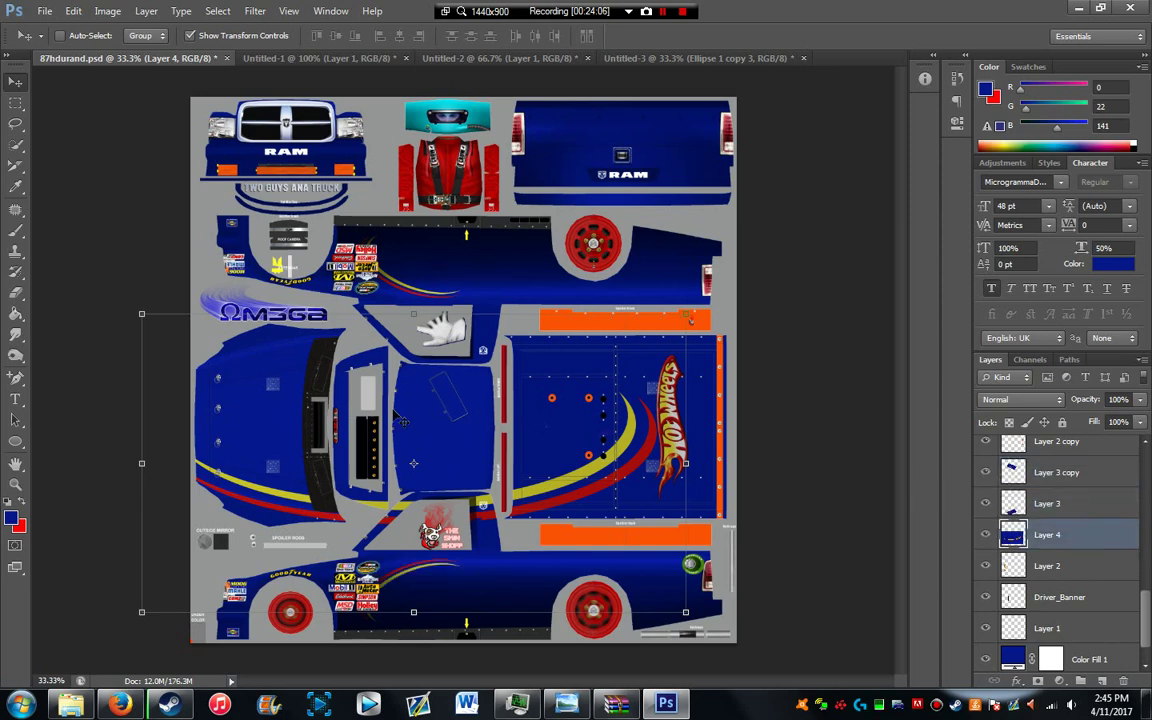
Step: Scale the Layer 4 crescents to about 70% and place them on the lower truck side's rear at about X 1263.5, Y 1852.5 px
left_click_drag(686, 315, 520, 405)
left_click_drag(445, 459, 642, 544)
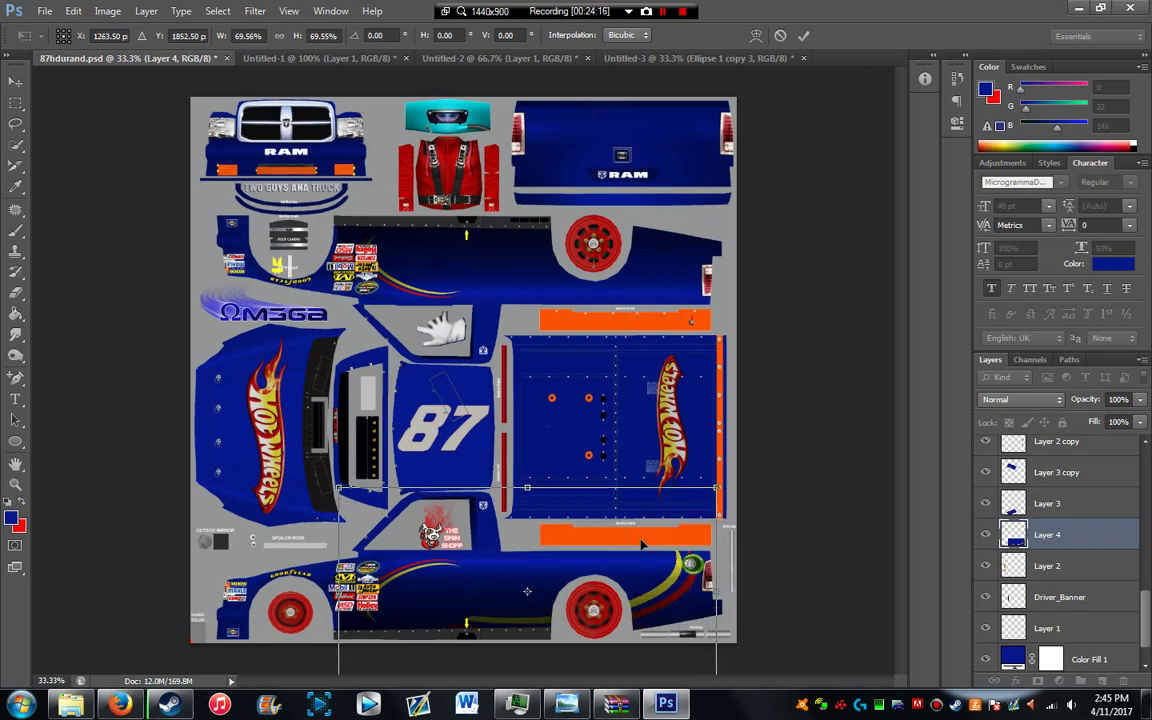
key("Return")
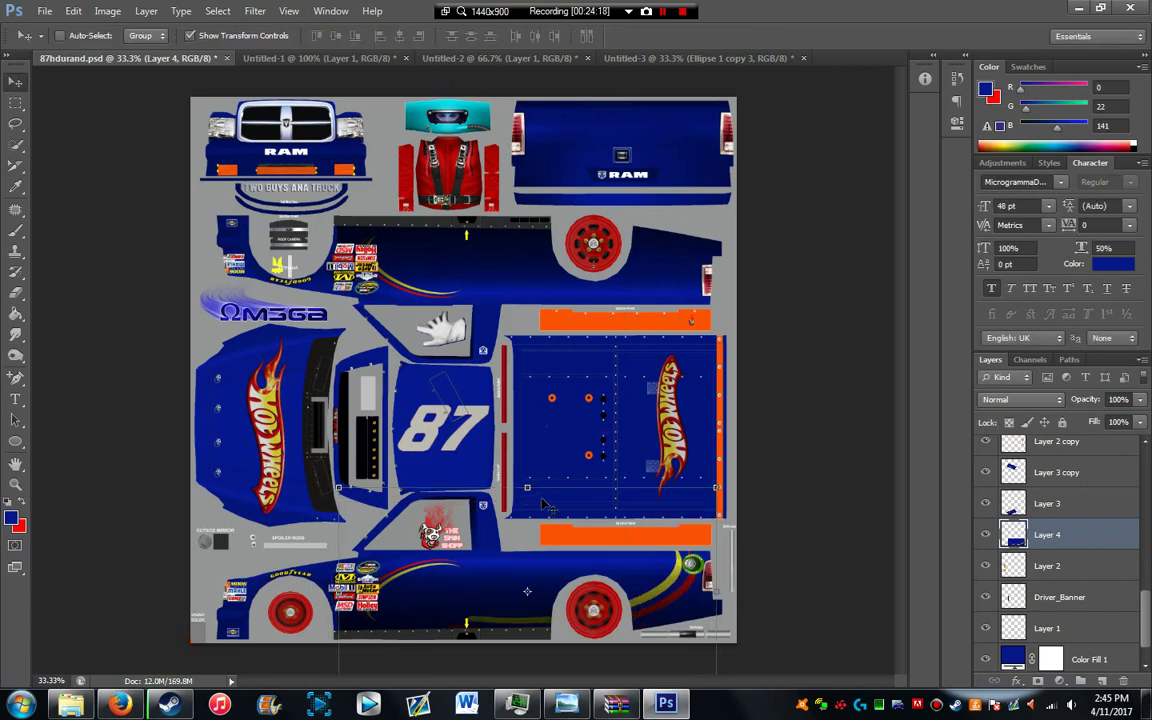
Step: Make Layer 3, holding the front crescents on the lower truck side, the active layer and choose the Lasso tool
scroll(536, 507, "up", 5)
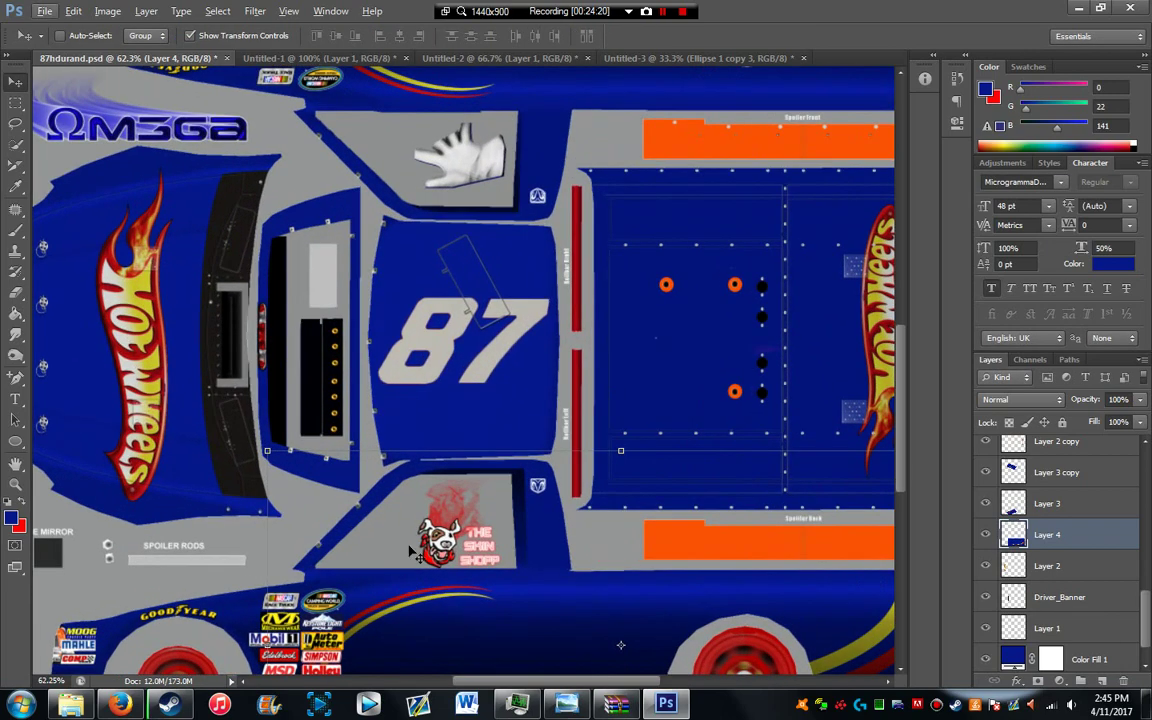
scroll(425, 527, "down", 2)
scroll(425, 527, "down", 2)
scroll(383, 525, "up", 4)
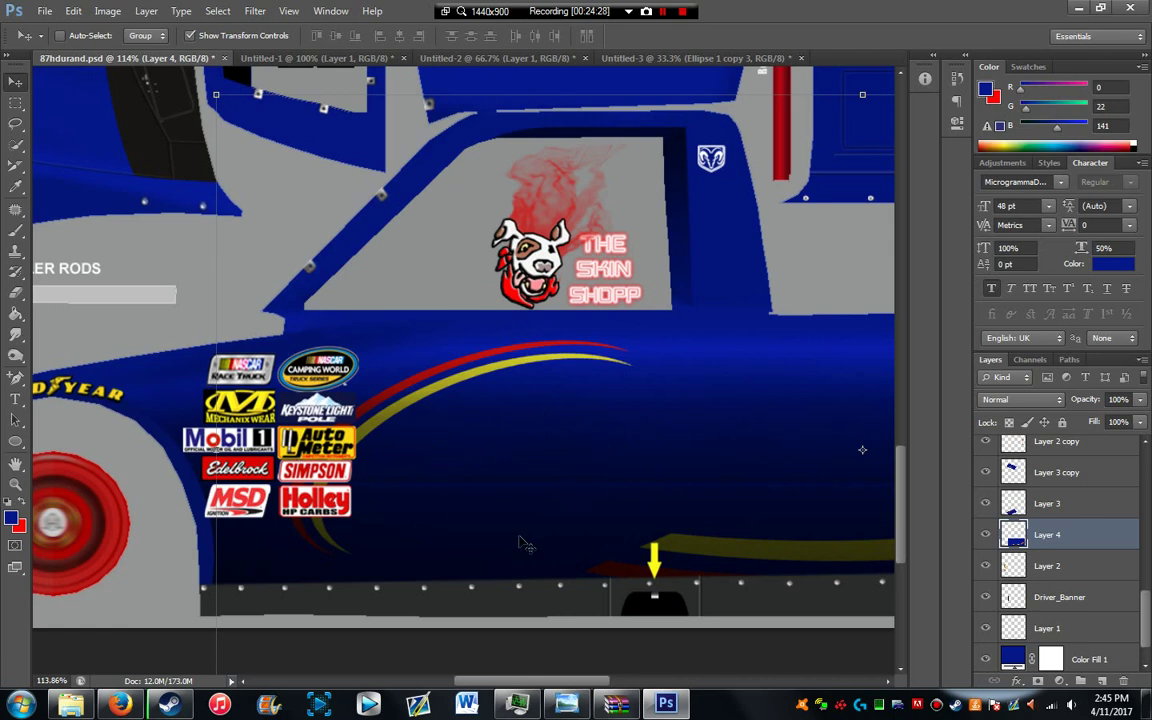
right_click(480, 483)
left_click(540, 410)
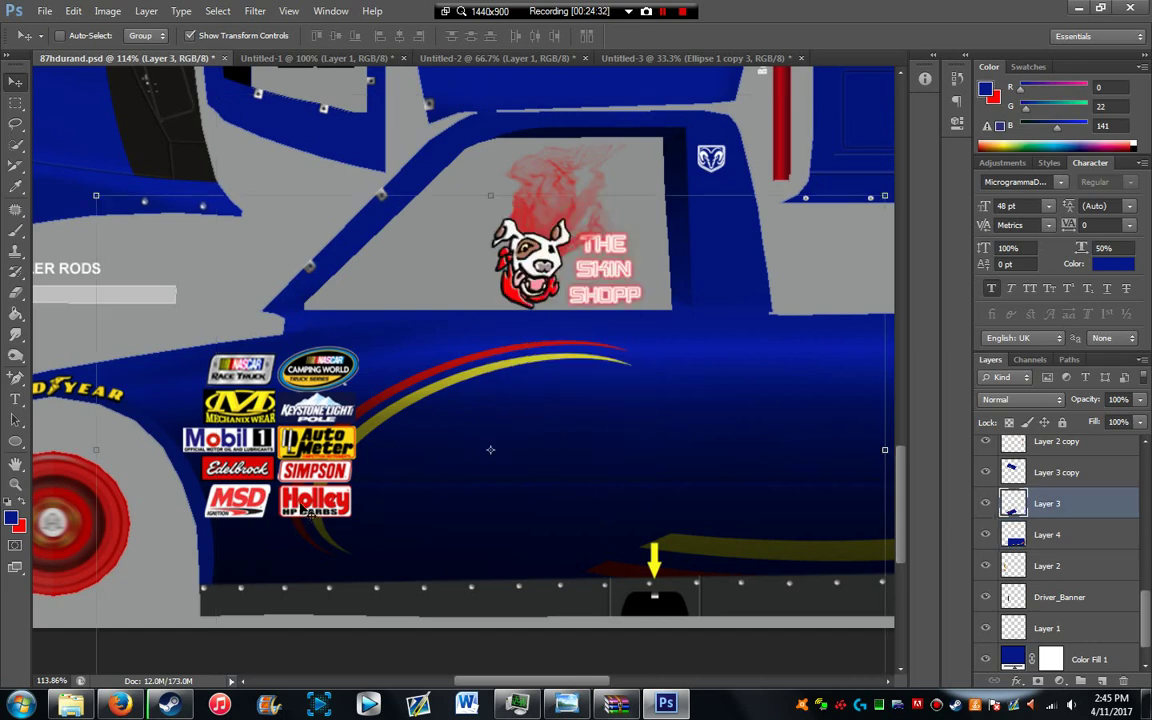
left_click(1063, 538)
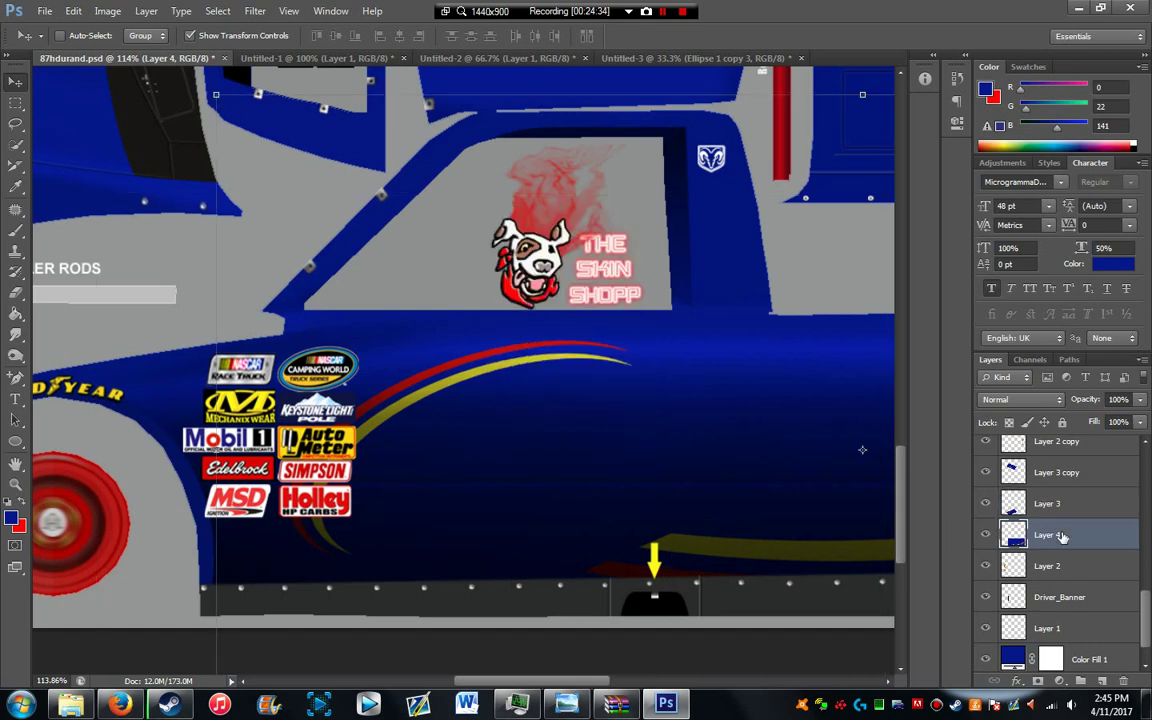
left_click(1061, 505)
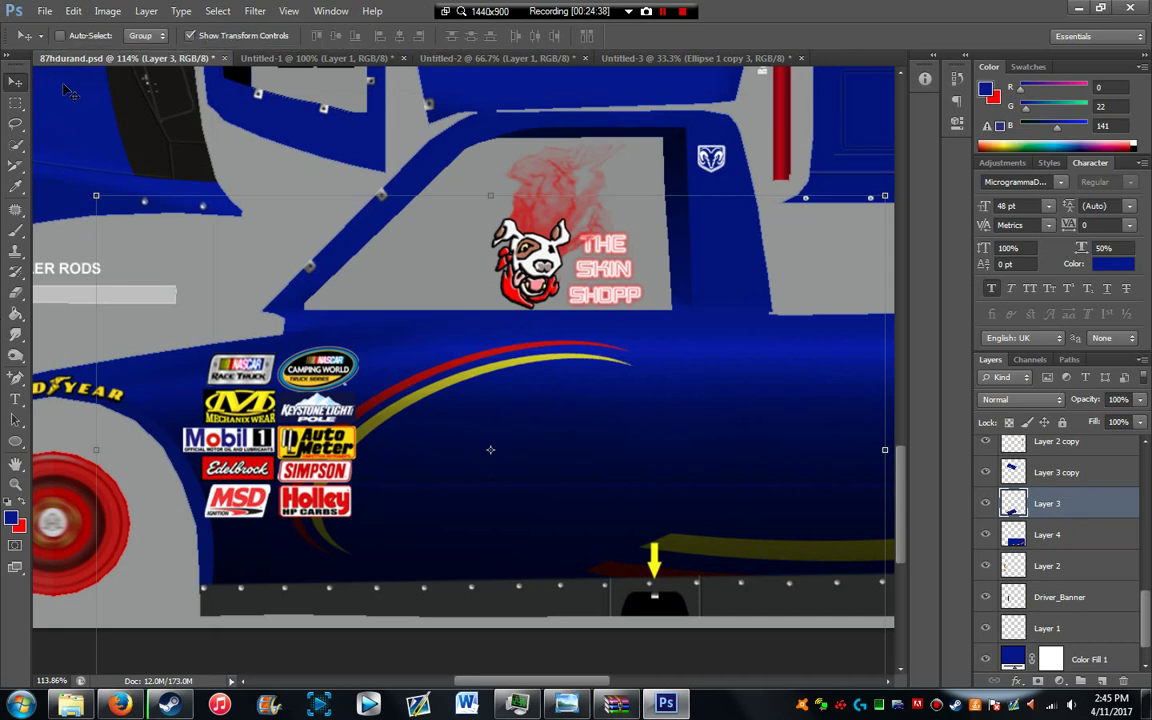
left_click(8, 125)
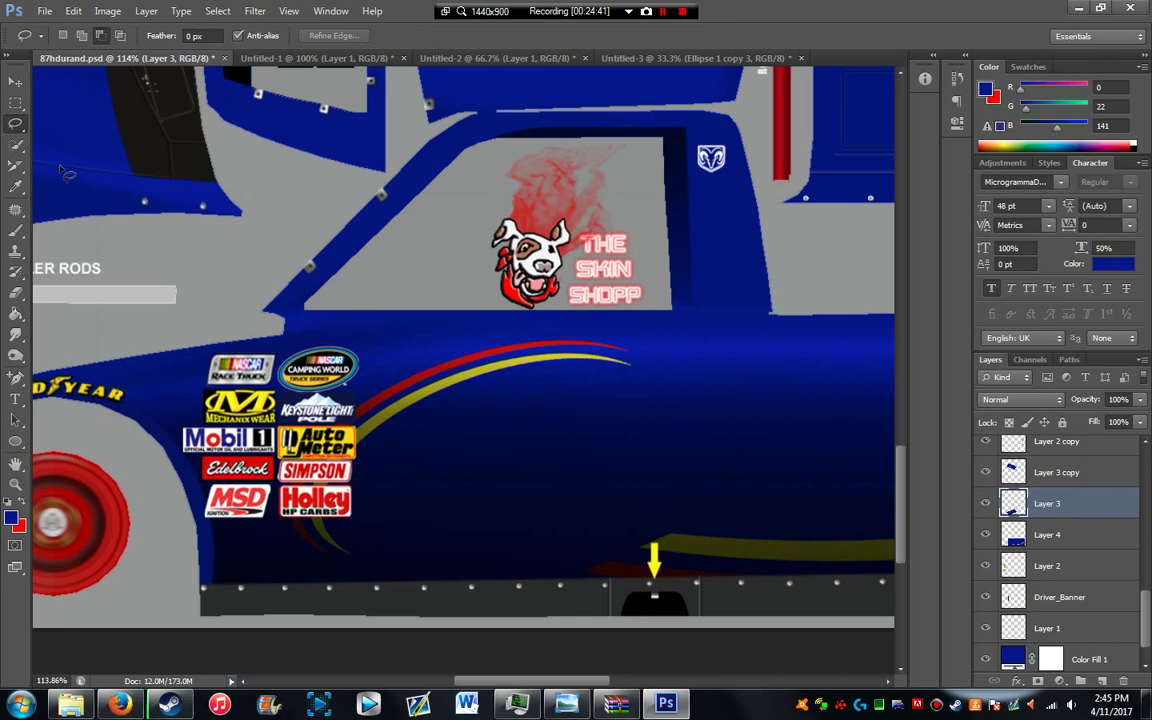
right_click(15, 123)
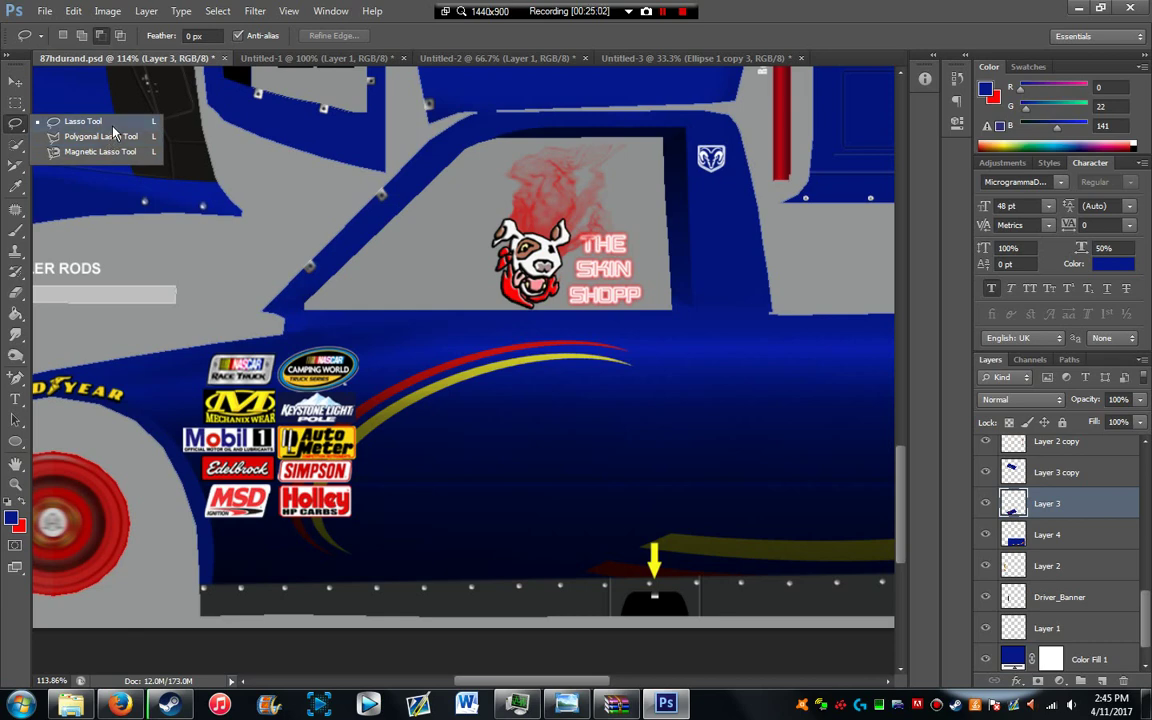
left_click(23, 127)
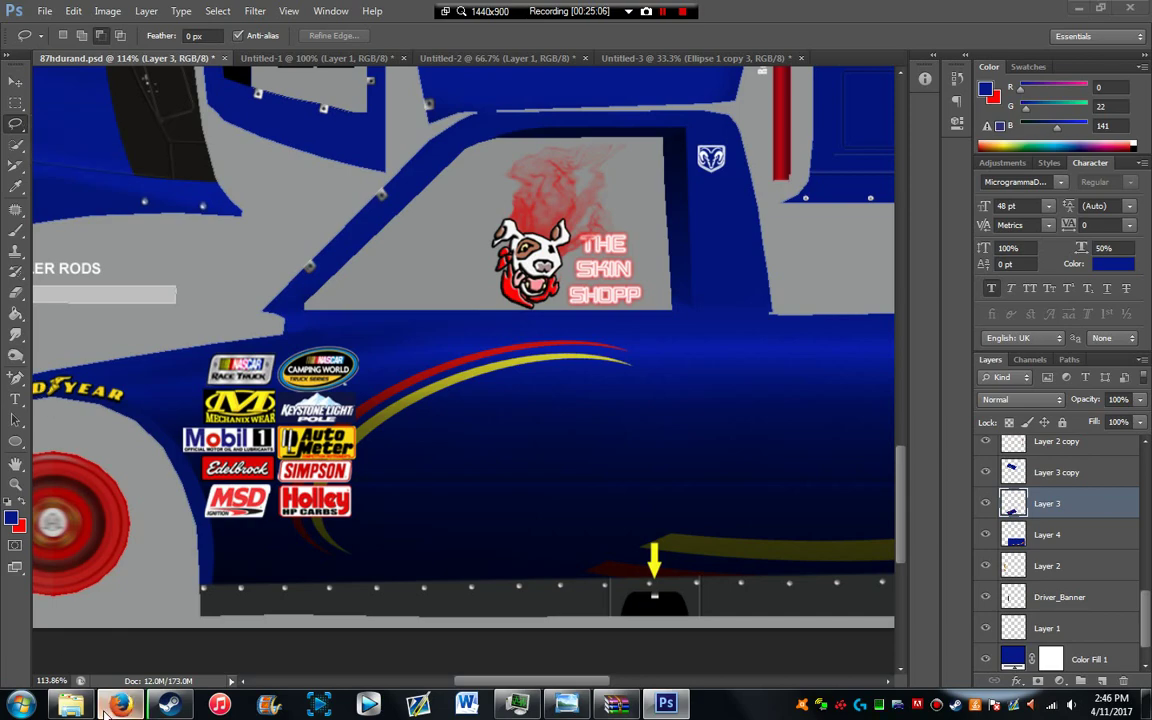
left_click(119, 704)
left_click(63, 25)
left_click(63, 25)
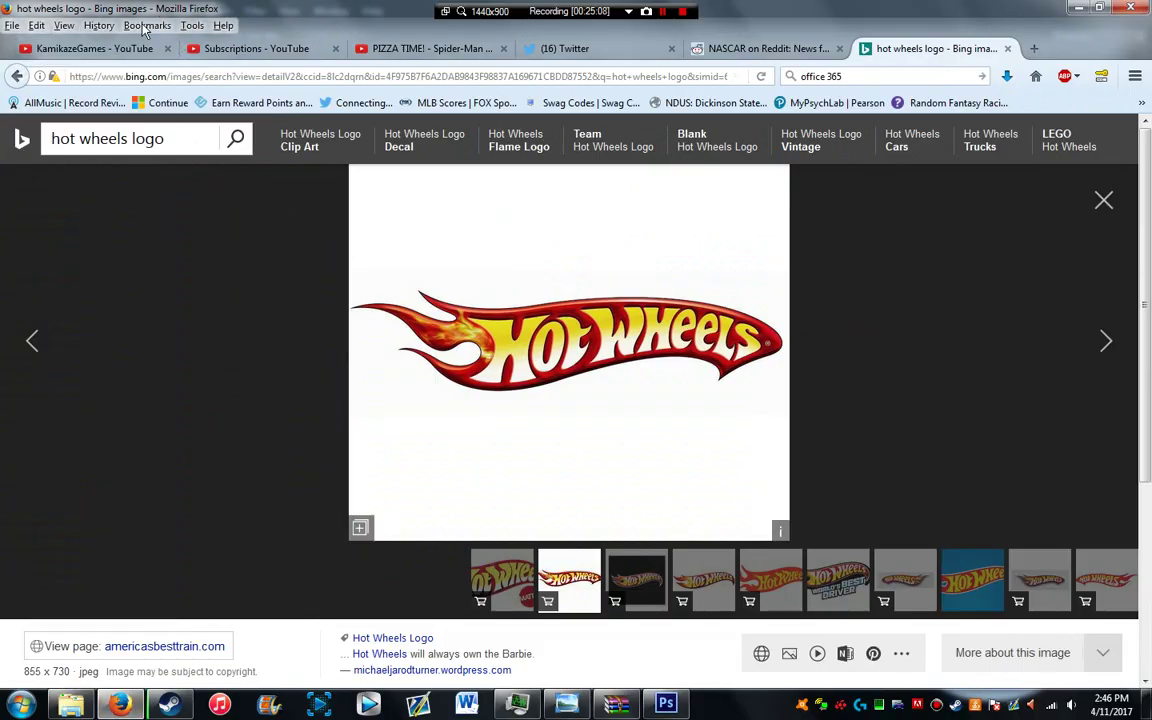
left_click(147, 25)
left_click(37, 48)
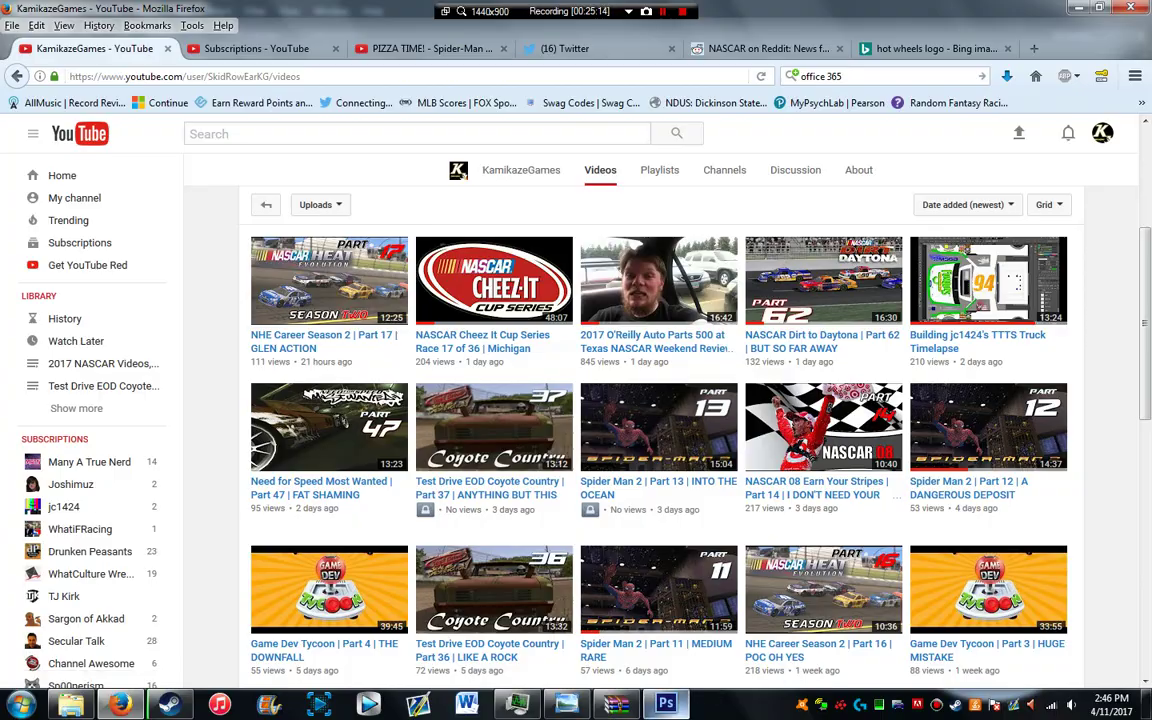
left_click(665, 704)
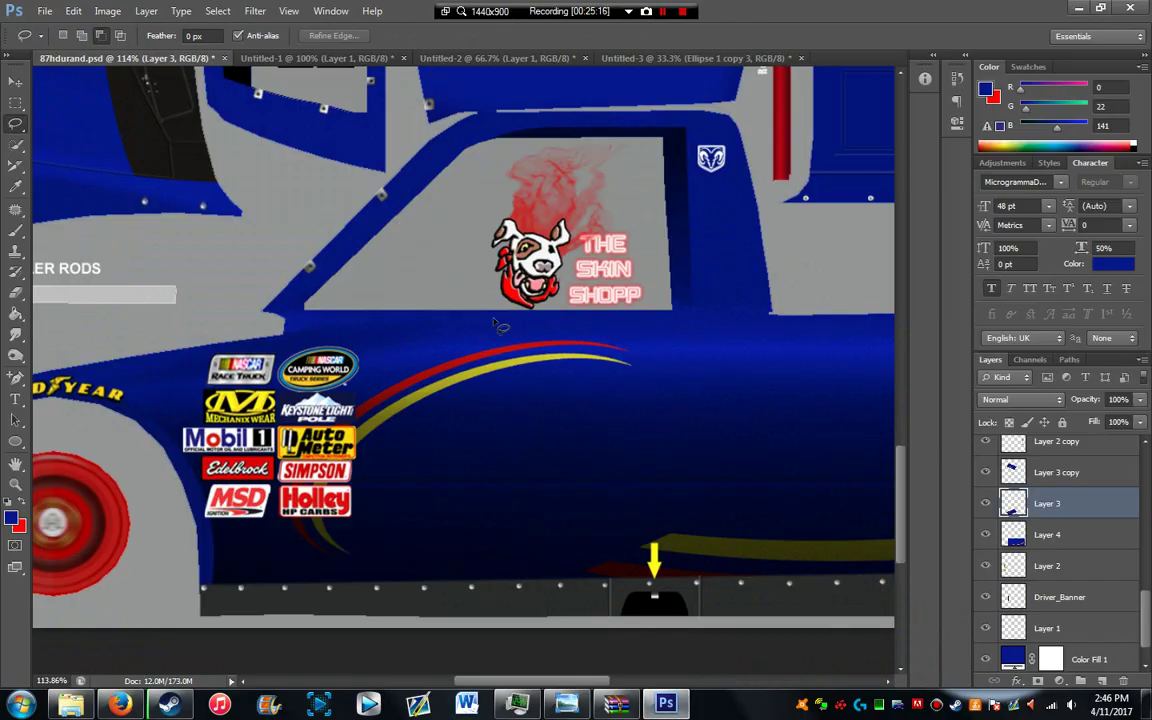
Step: Switch to the Magnetic Lasso tool for outlining the front crescents on Layer 3
right_click(15, 123)
left_click(95, 136)
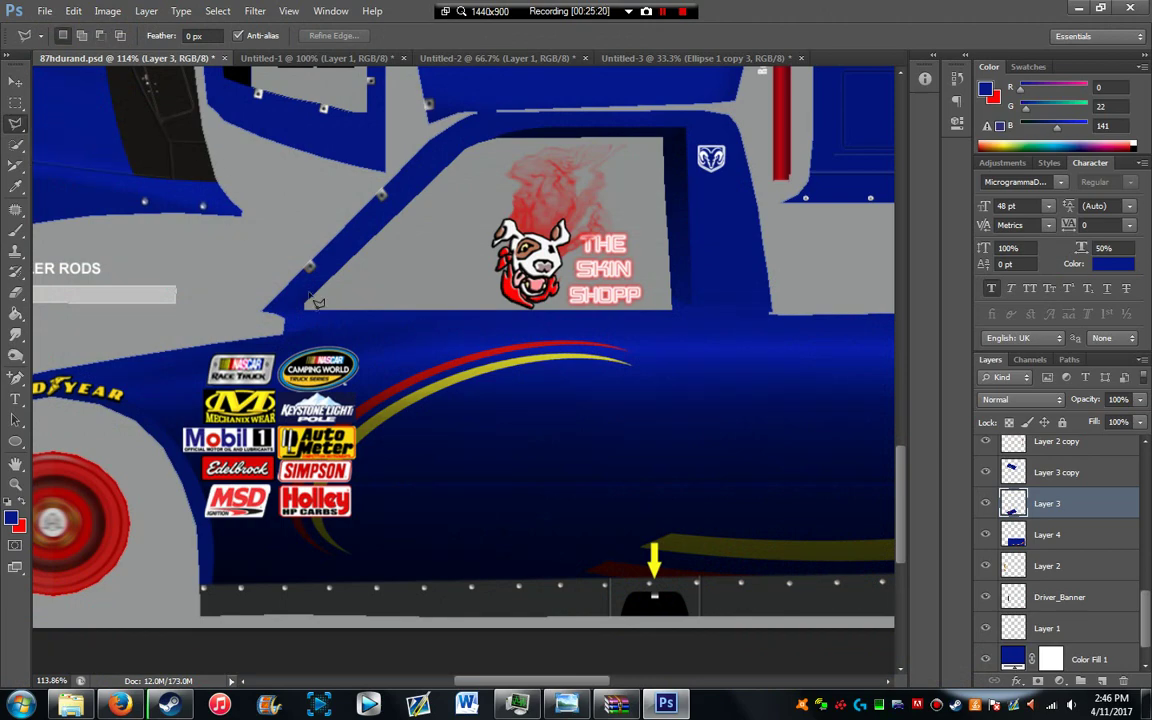
scroll(599, 380, "up", 8)
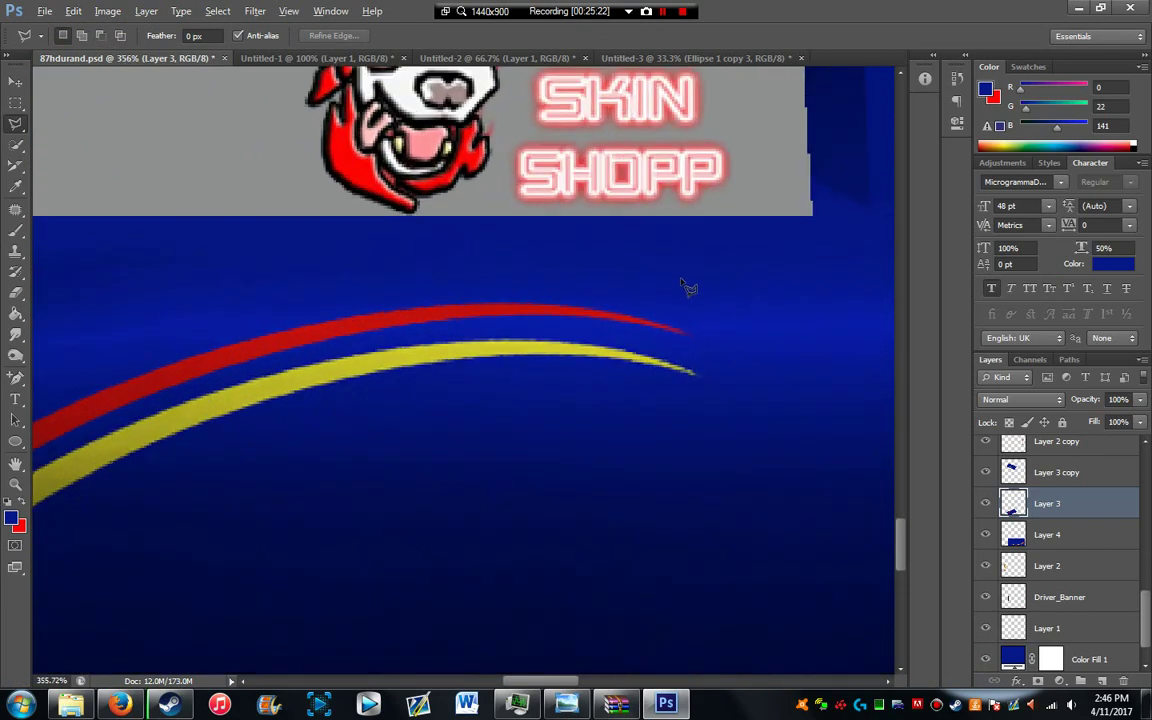
right_click(15, 123)
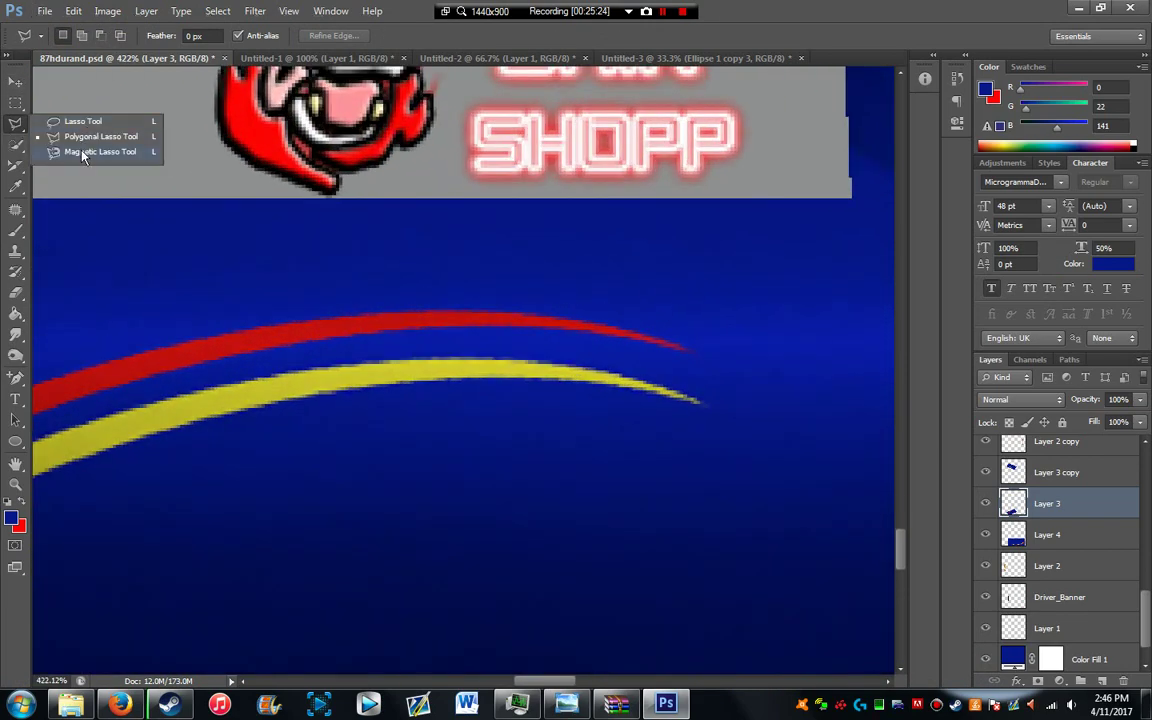
left_click(75, 149)
Step: Examine the front crescents' tips and the nearby rear crescents on the lower truck side
scroll(755, 366, "down", 1)
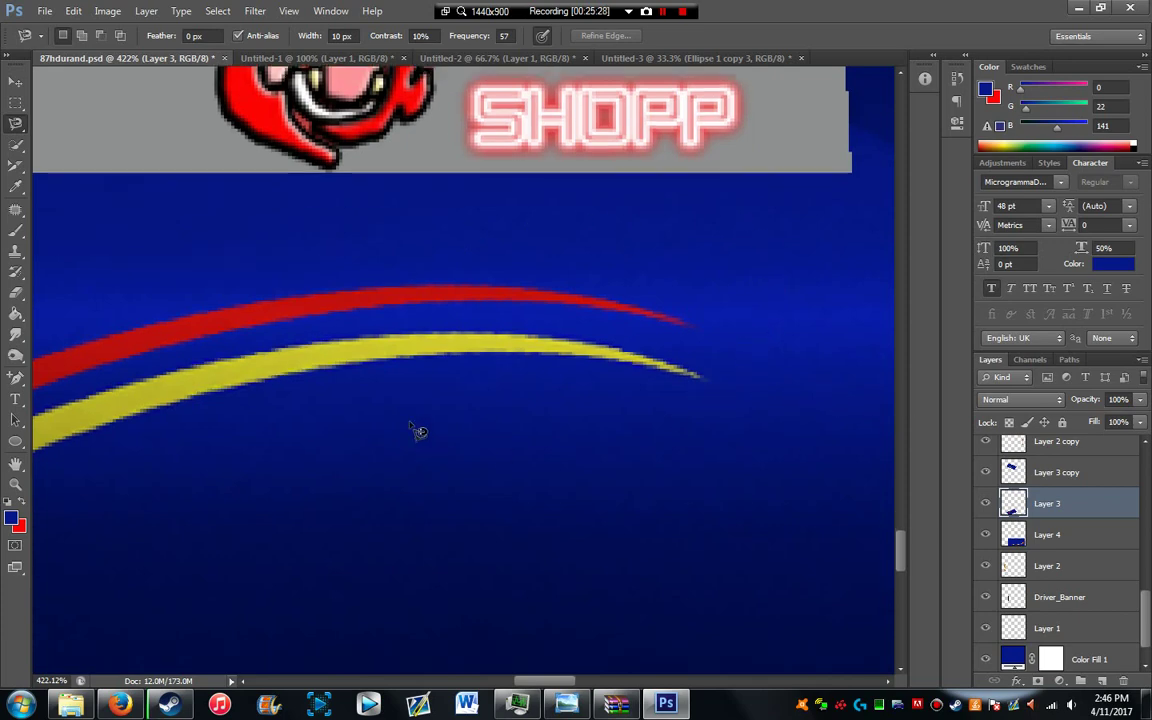
scroll(418, 432, "down", 10)
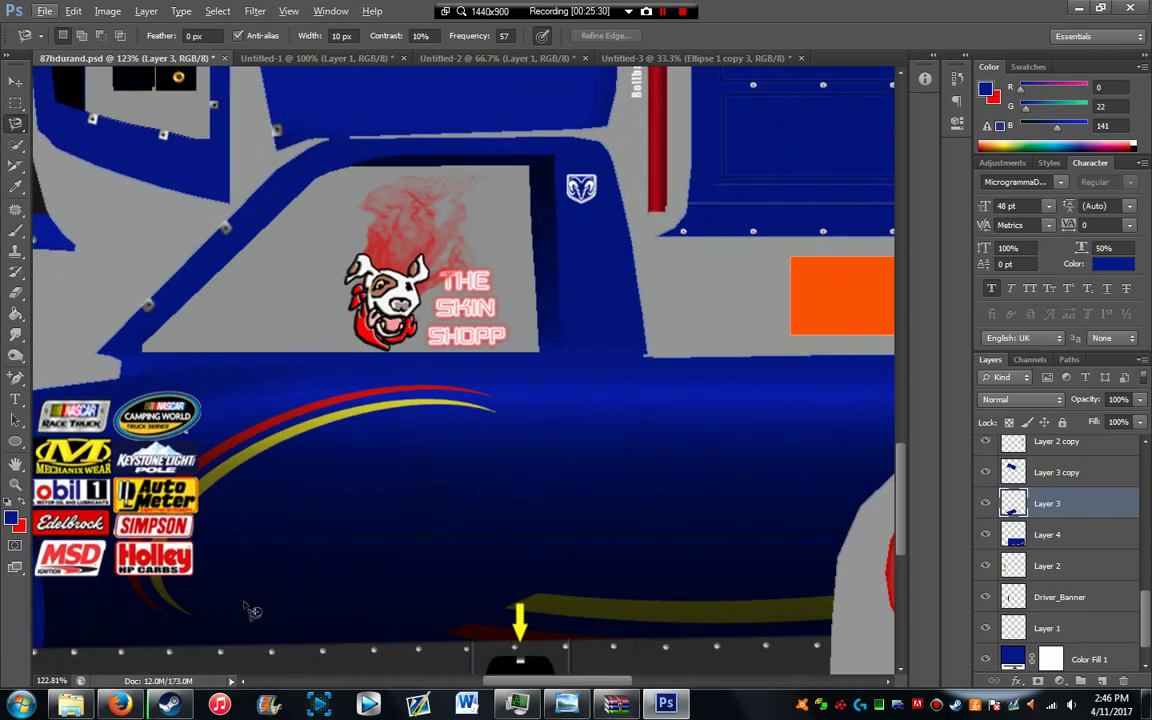
scroll(385, 500, "up", 3)
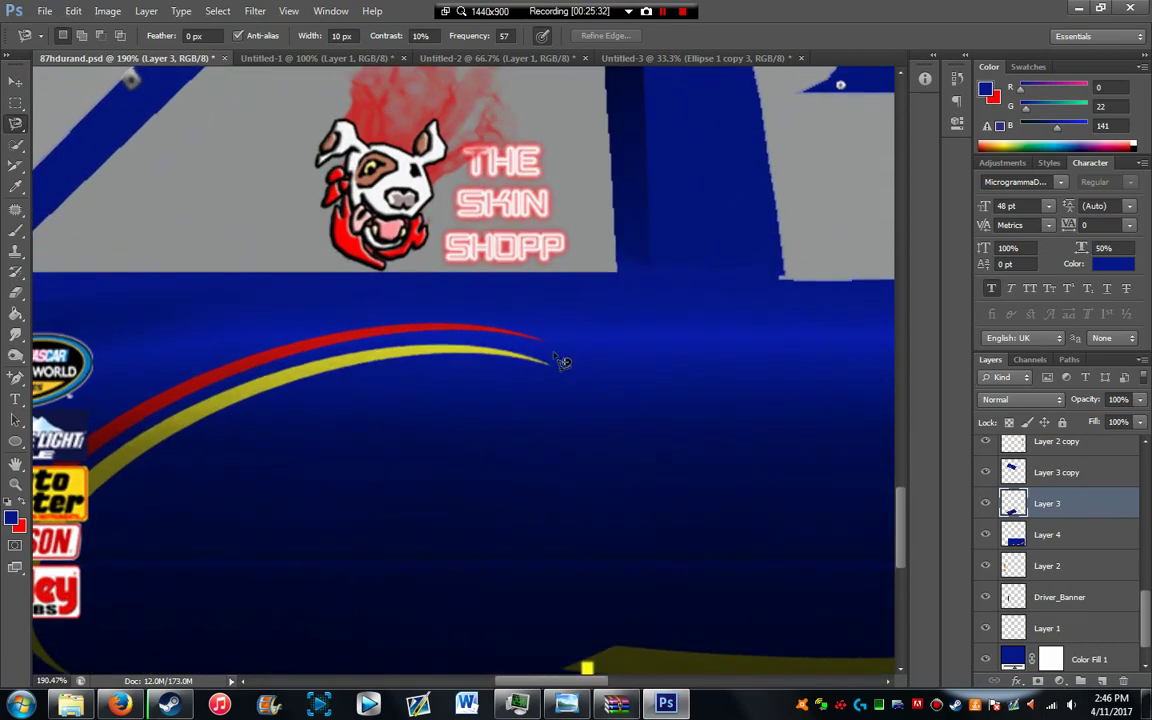
scroll(560, 361, "up", 2)
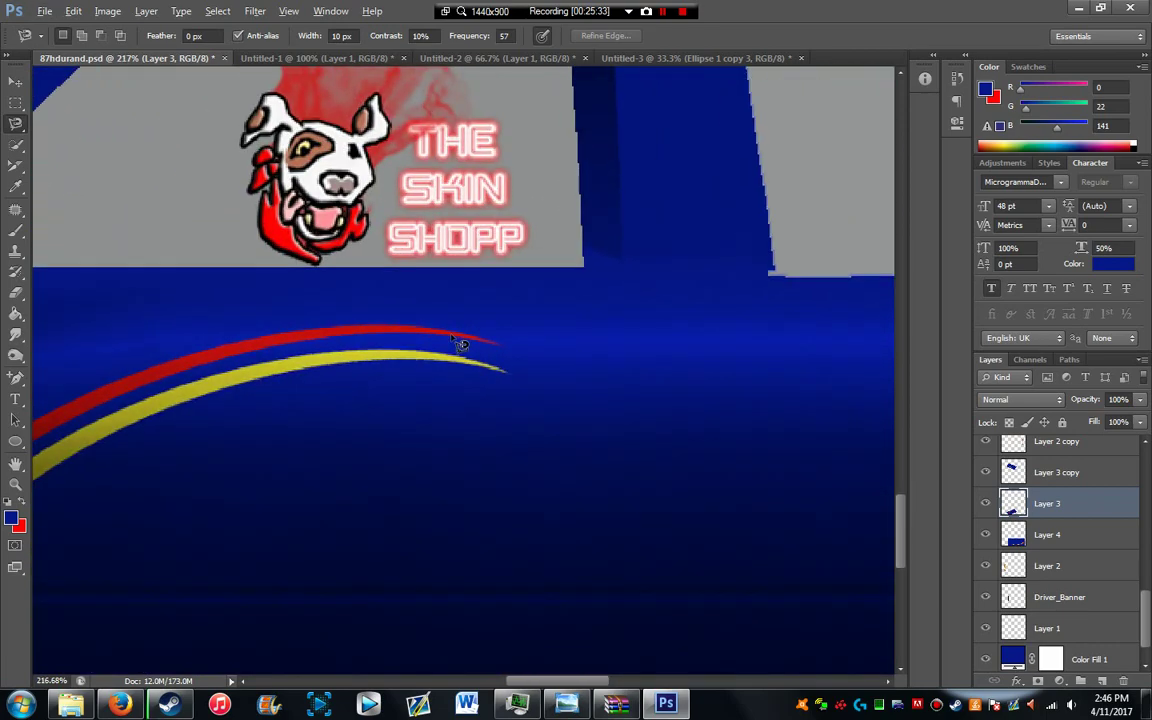
scroll(459, 343, "down", 10)
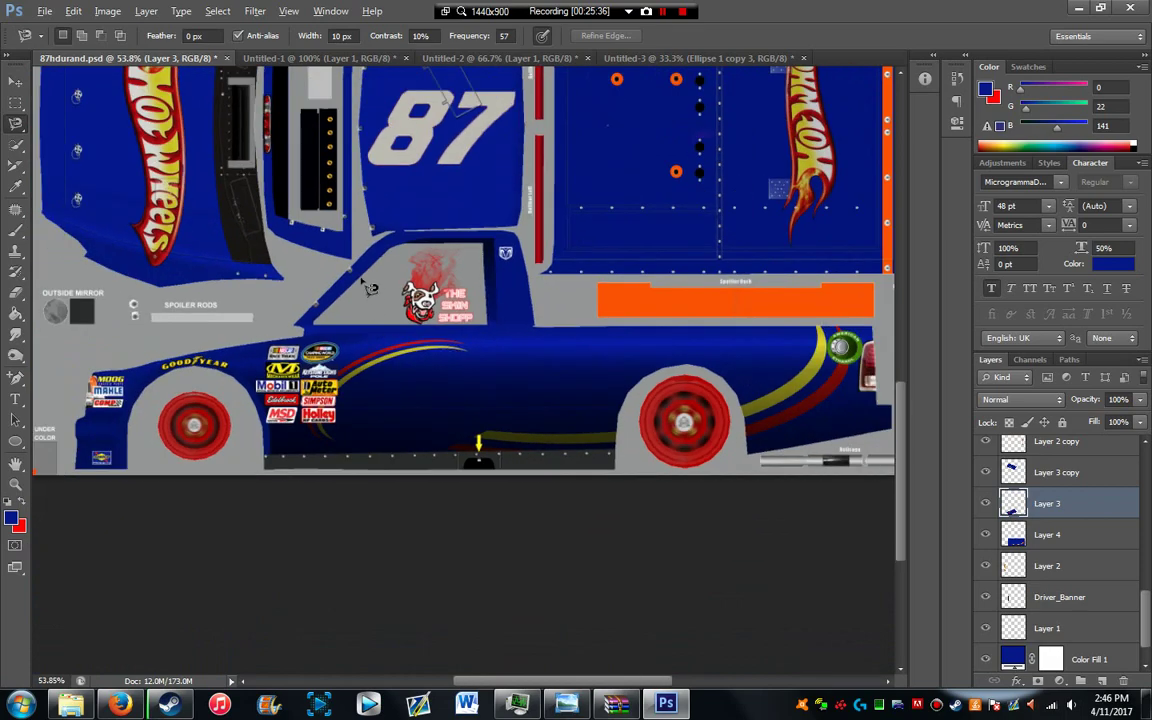
scroll(417, 399, "up", 2)
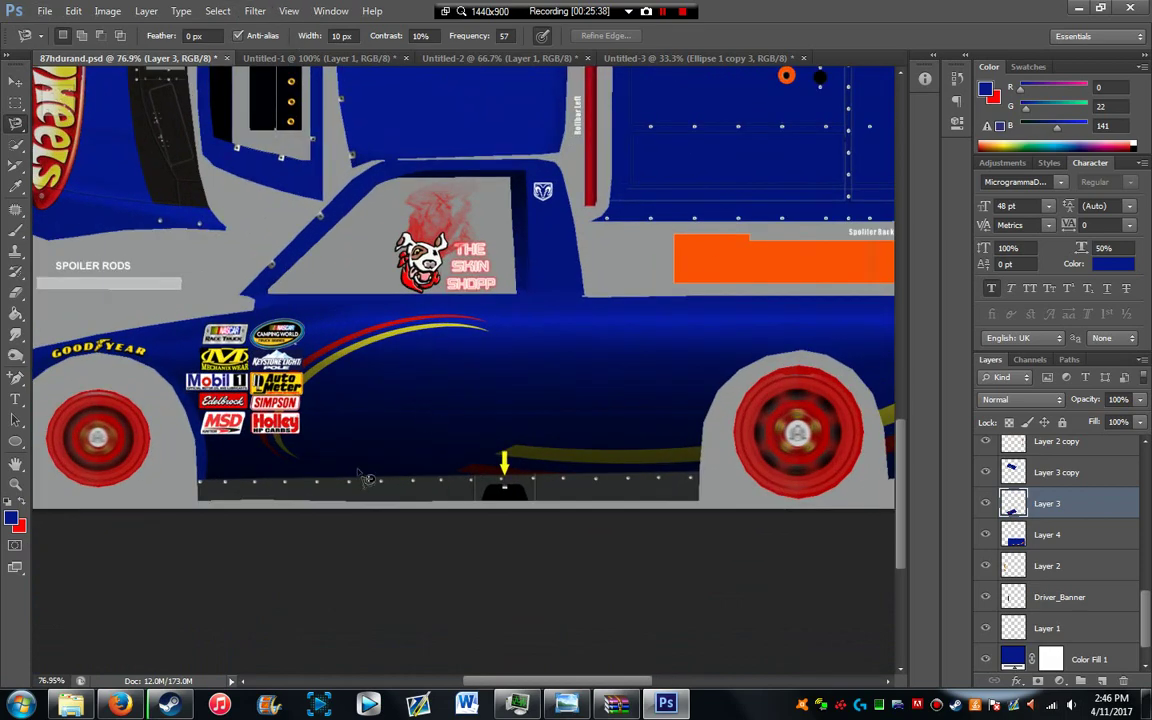
scroll(367, 479, "up", 2)
scroll(499, 404, "up", 4)
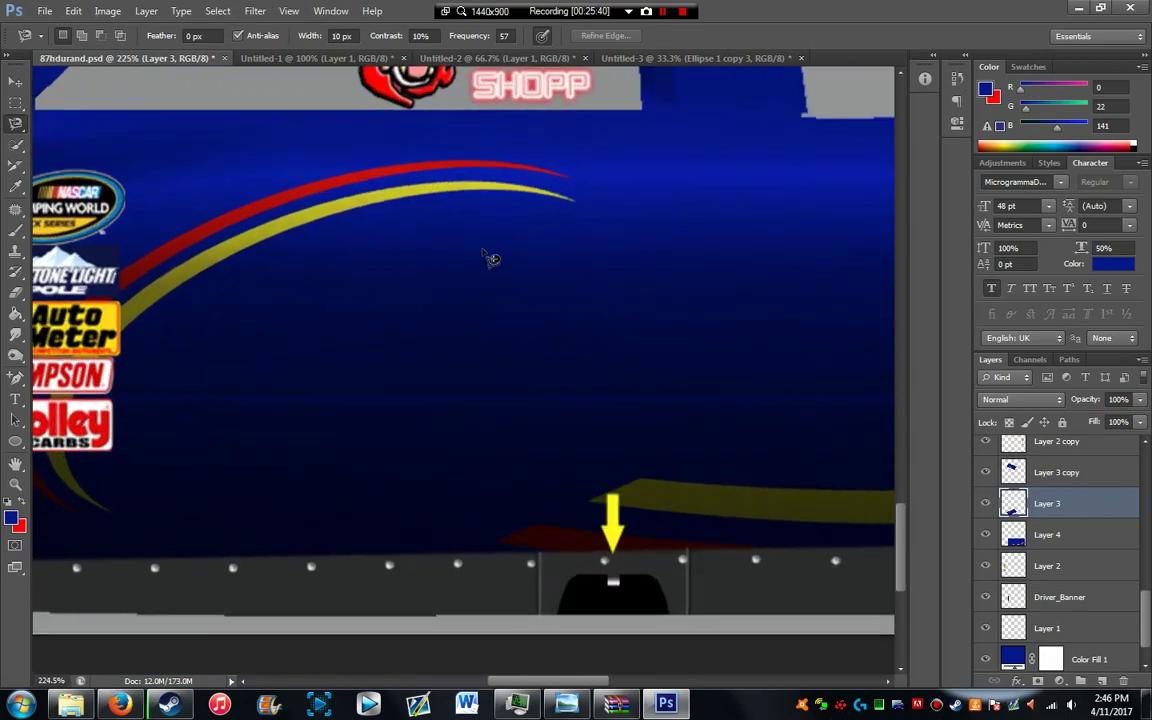
scroll(489, 257, "up", 1)
scroll(342, 303, "down", 3)
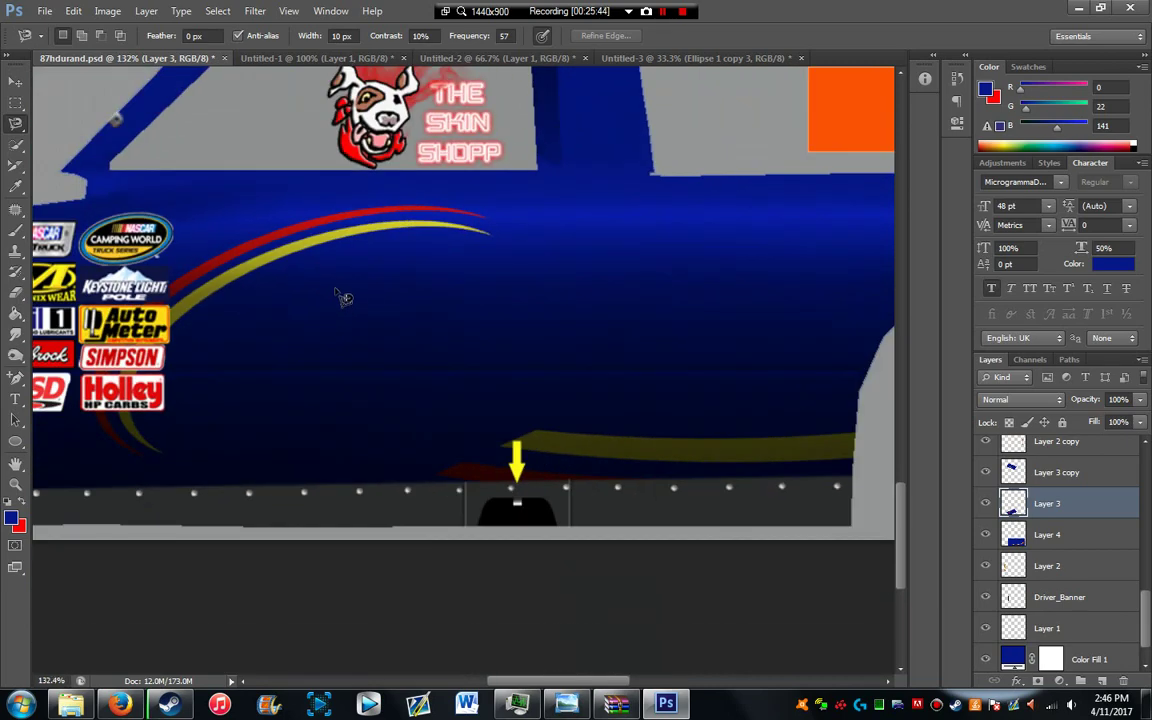
scroll(483, 288, "up", 1)
scroll(483, 288, "up", 3)
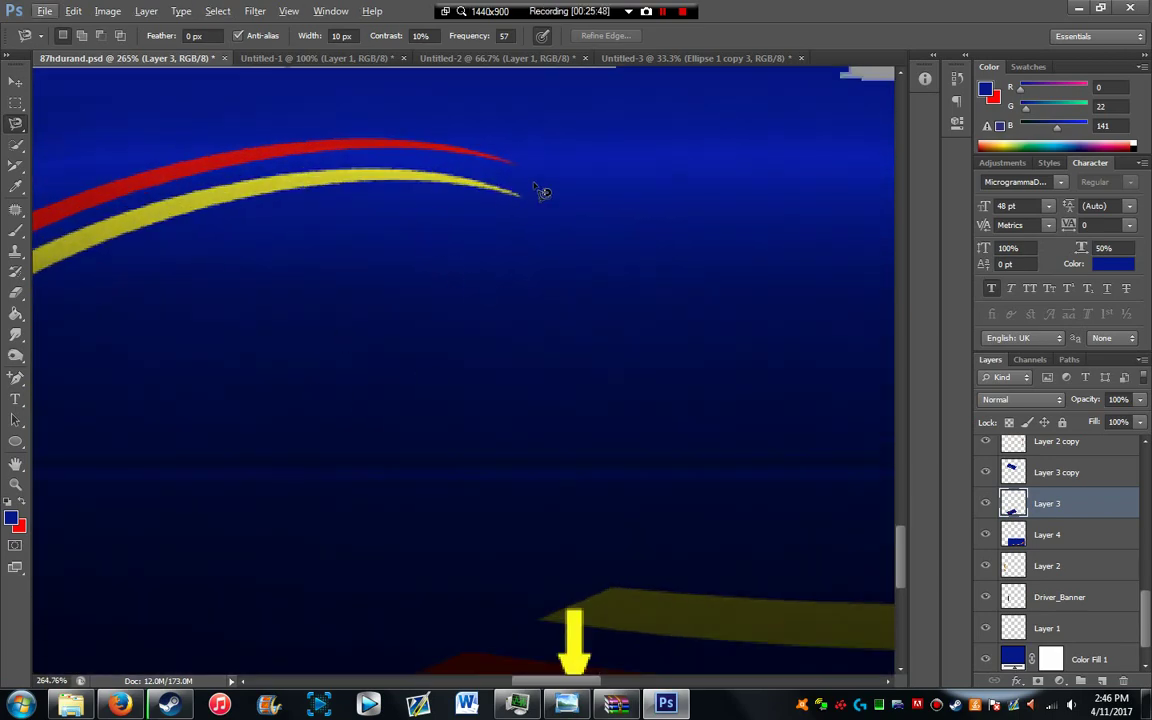
Step: Trace the front yellow crescent's lower edge with the Magnetic Lasso, starting at its rear tip, and remove the stray anchor points
scroll(514, 175, "up", 5)
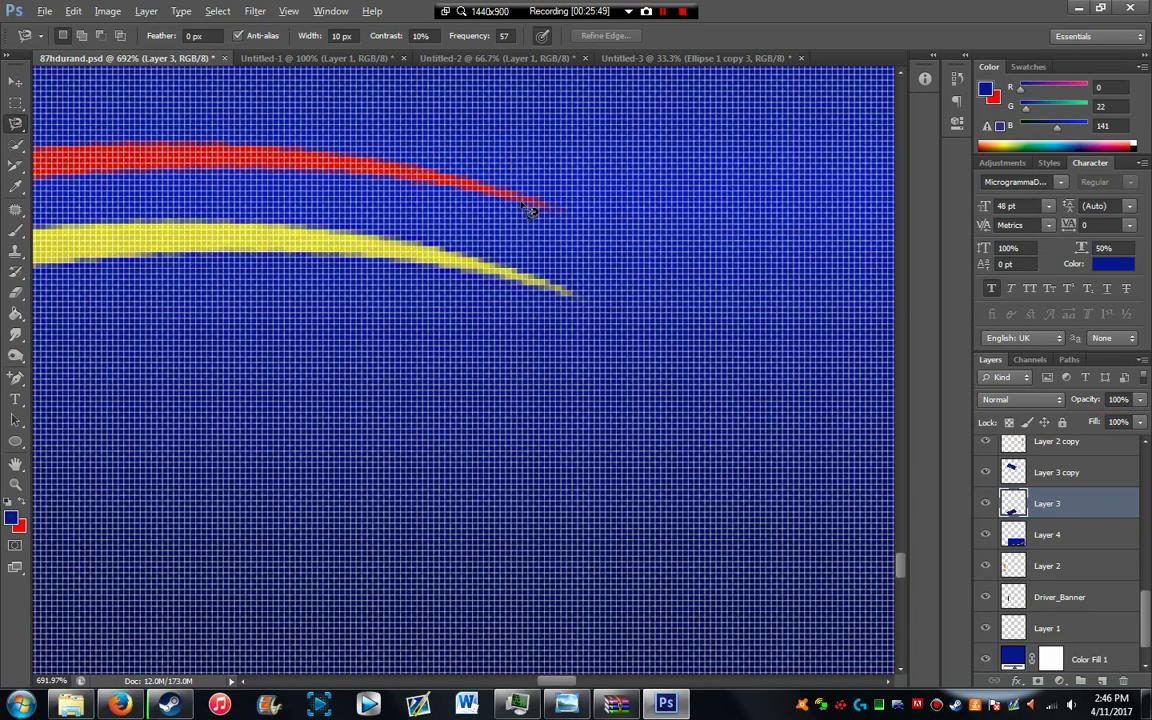
scroll(531, 211, "up", 4)
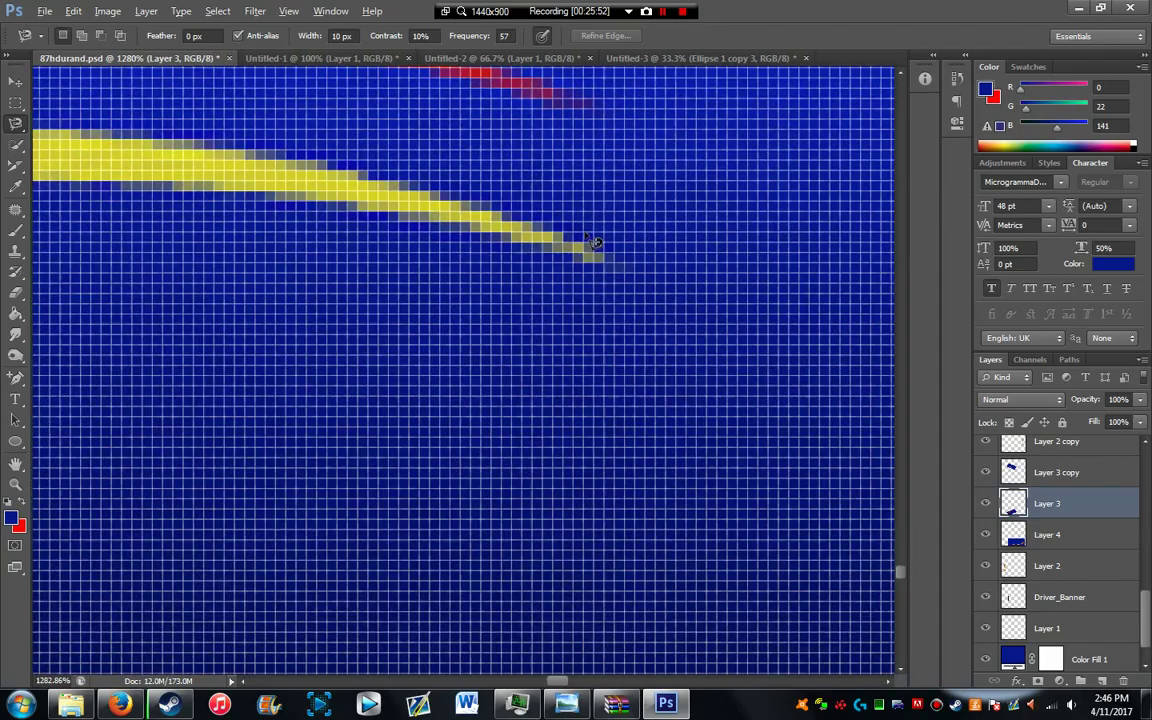
scroll(534, 216, "down", 1)
scroll(521, 272, "down", 1)
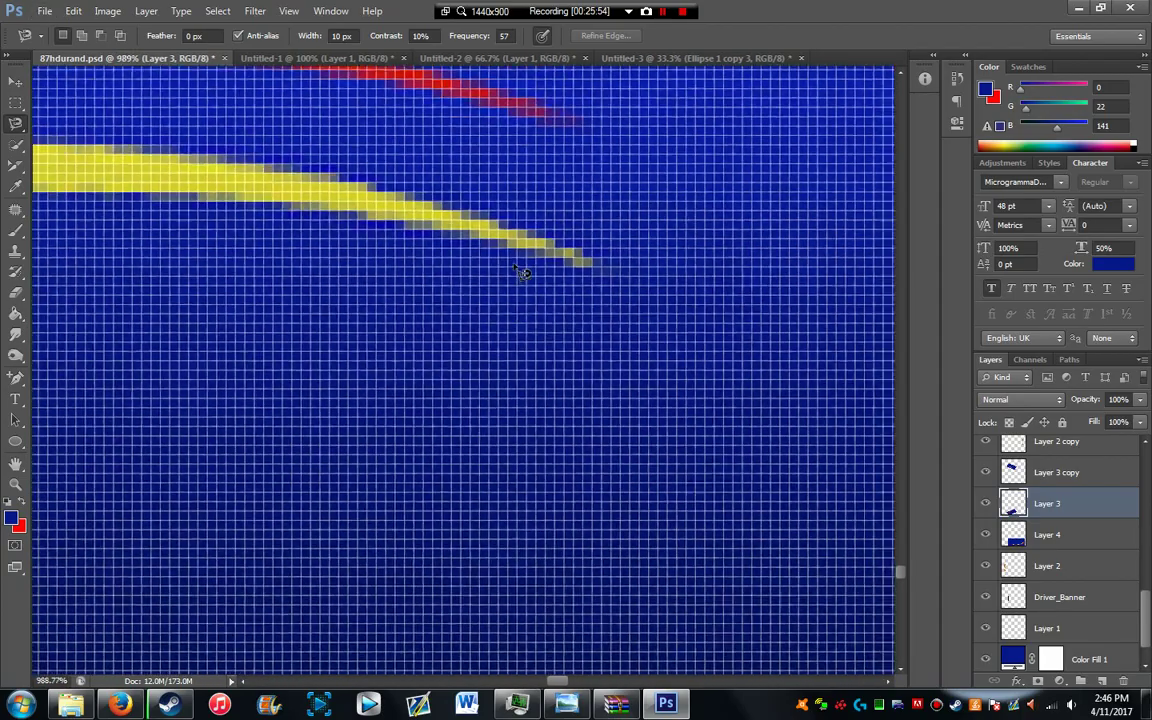
scroll(521, 272, "down", 3)
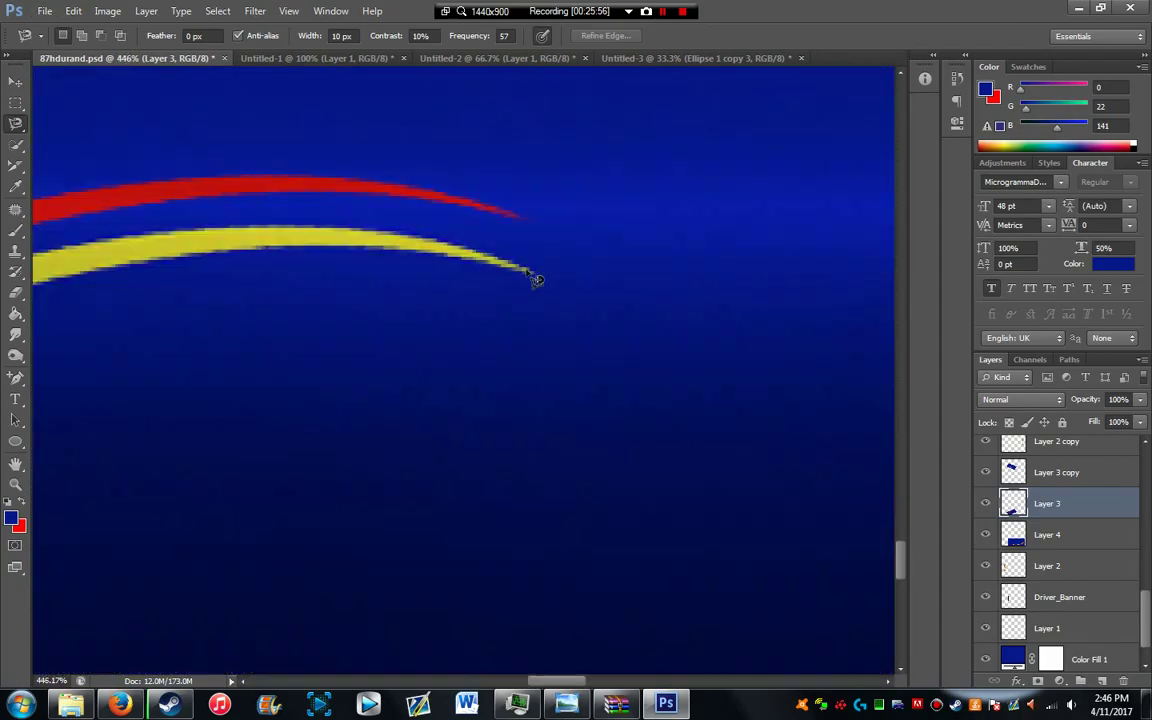
left_click(527, 277)
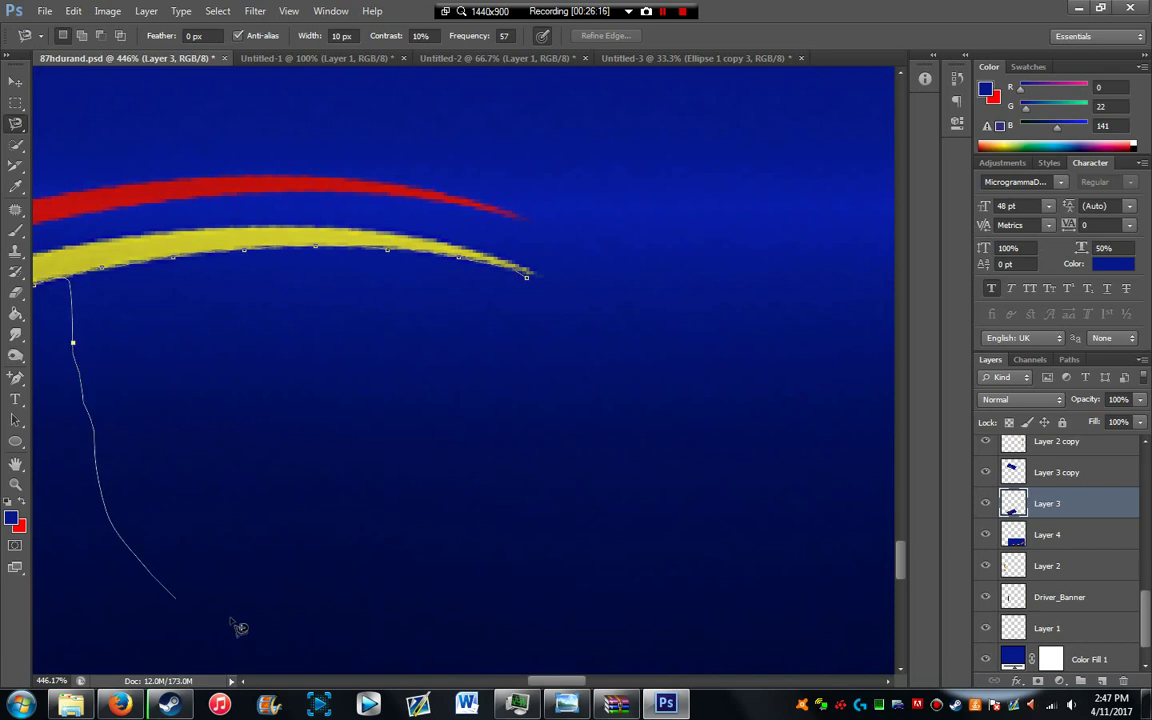
left_click(543, 663)
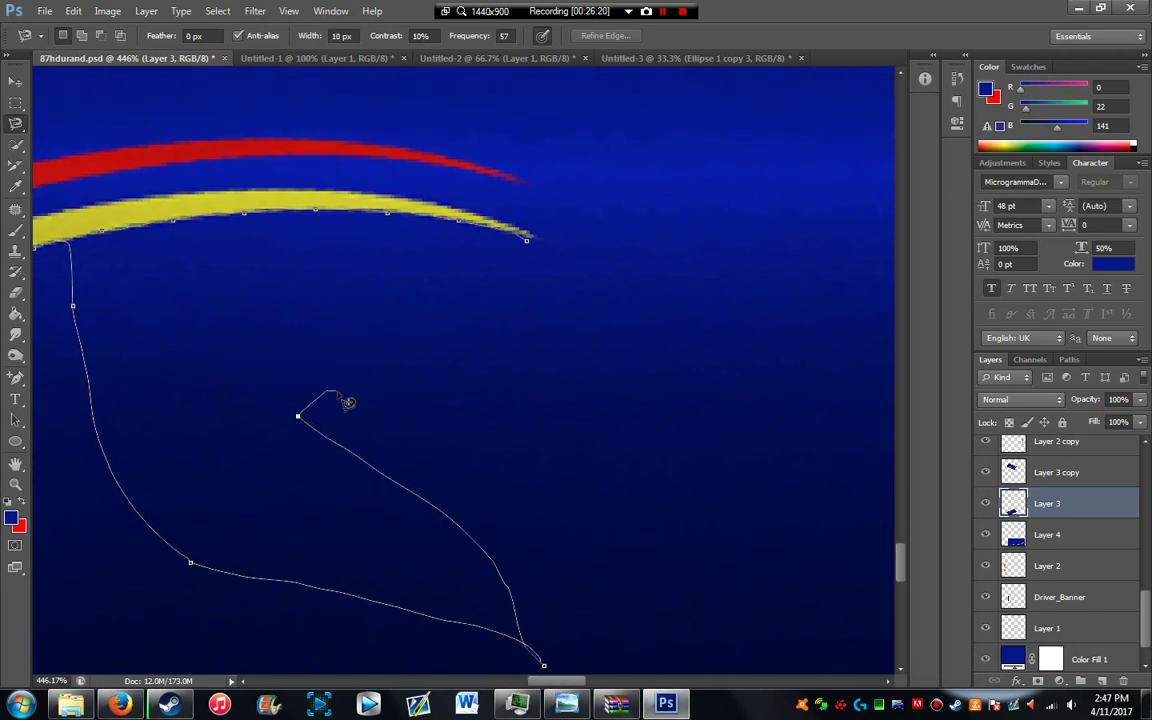
key("BackSpace")
key("BackSpace")
key("BackSpace")
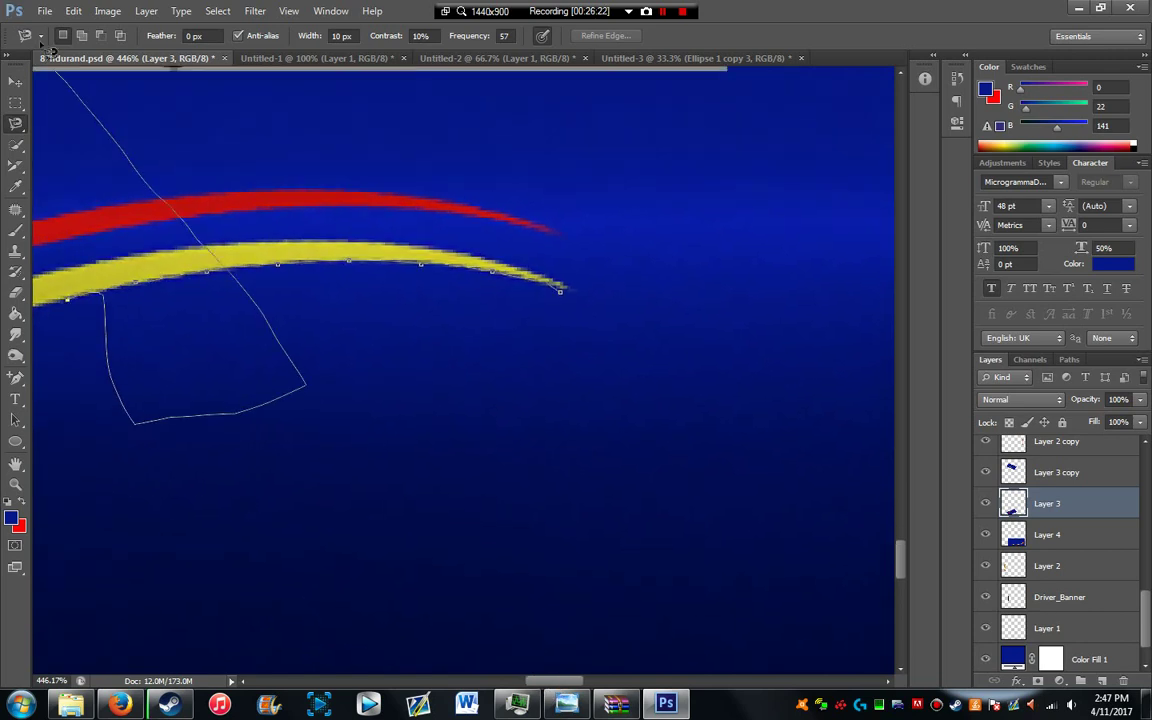
key("Escape")
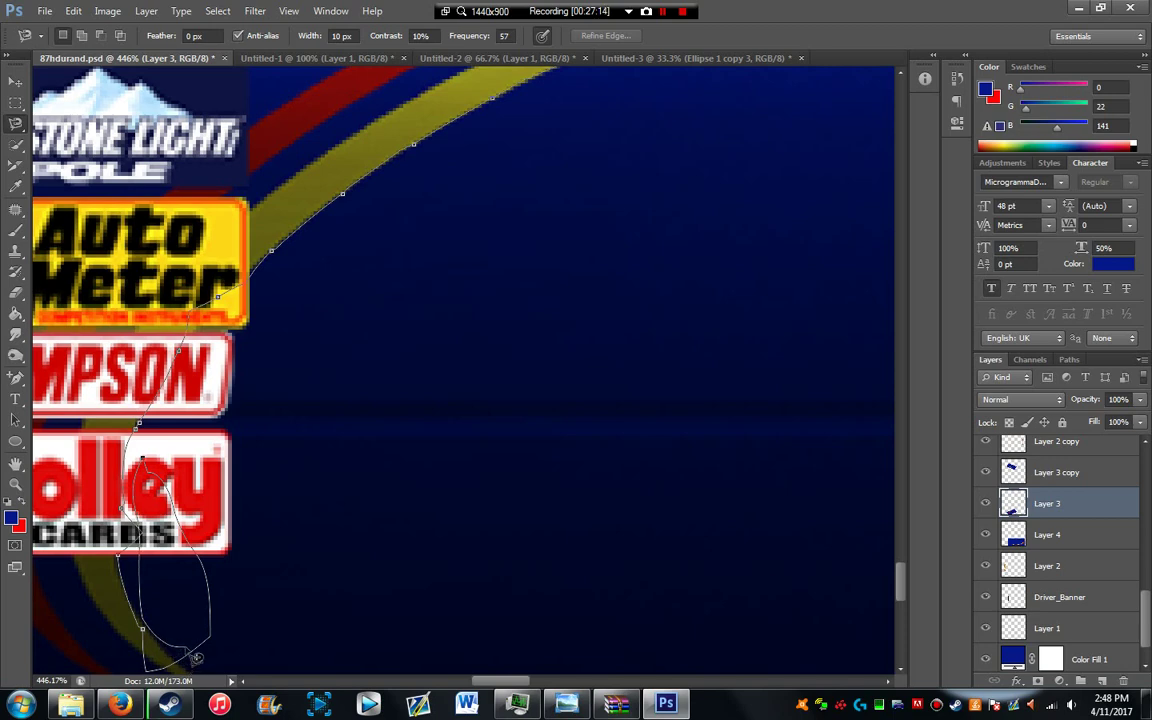
Step: Continue the Magnetic Lasso outline around the tails of the yellow and red crescents below the Holley decal
key("BackSpace")
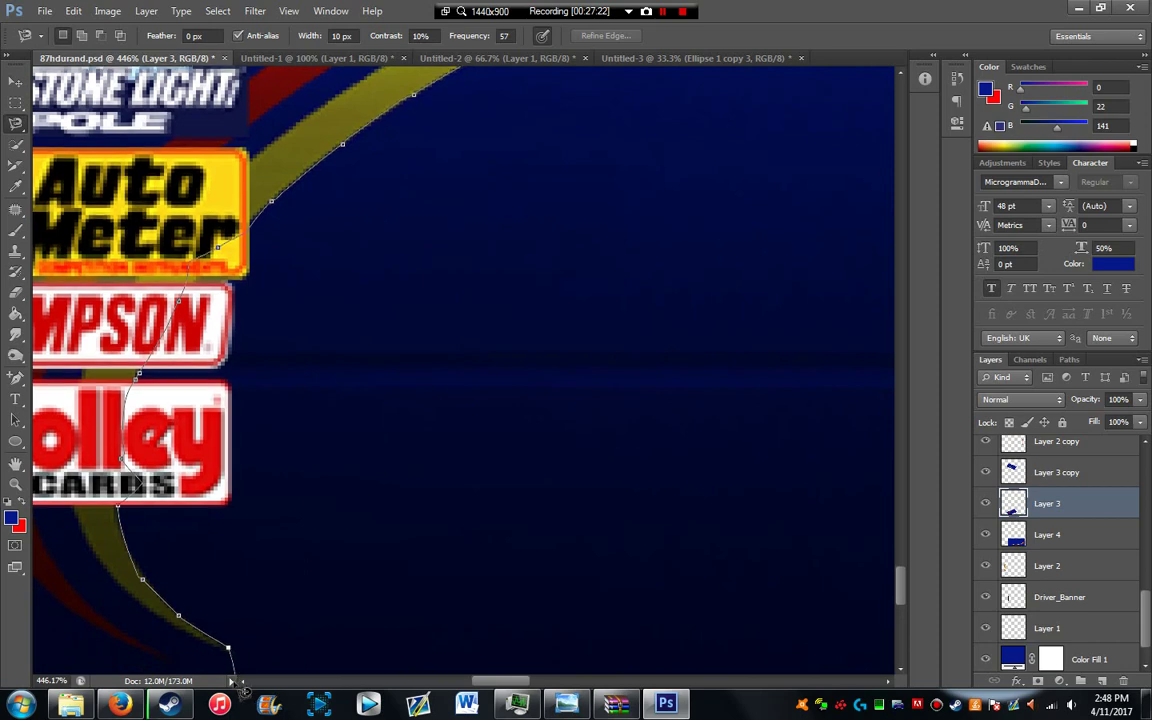
left_click_drag(240, 664, 234, 638)
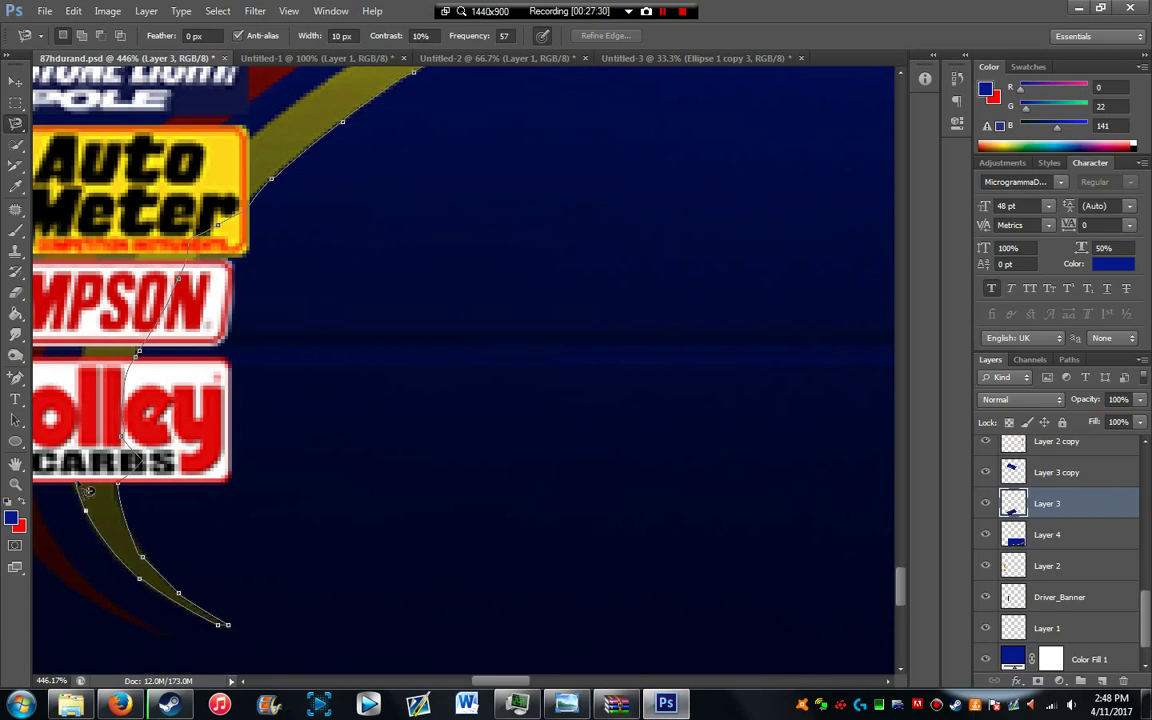
left_click_drag(52, 500, 175, 503)
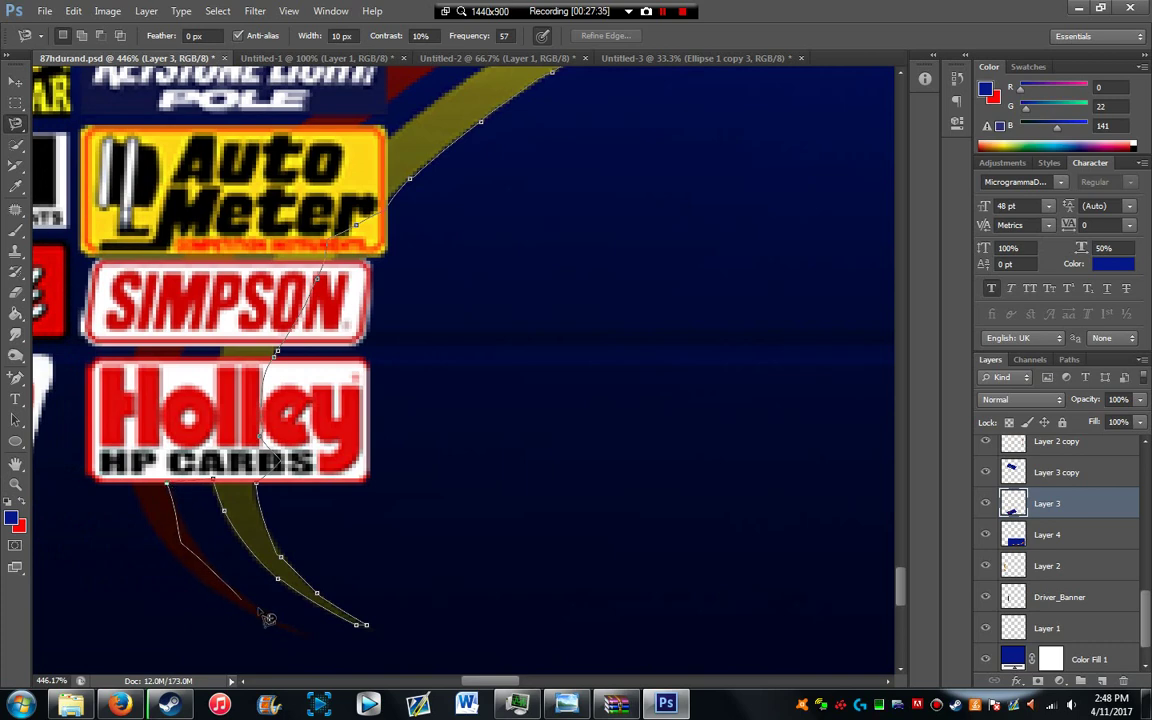
left_click(188, 549)
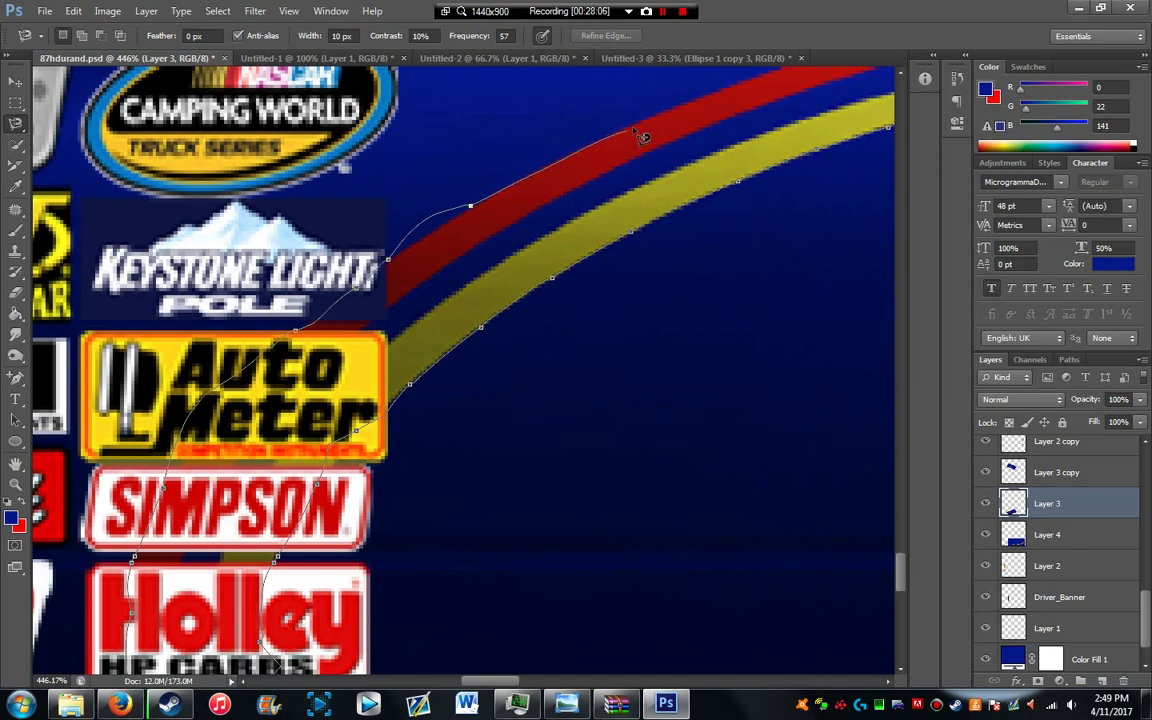
Step: Trace the red crescent's upper edge behind the contingency decals, removing the stray anchor points above it
key("BackSpace")
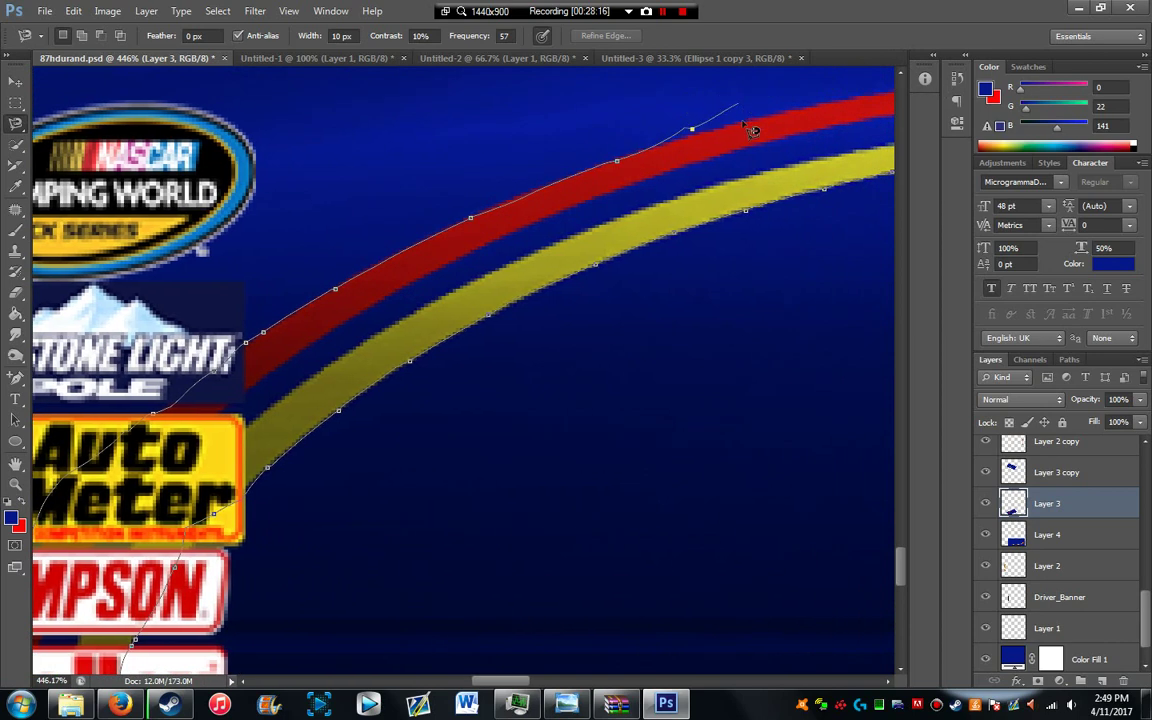
left_click(553, 103)
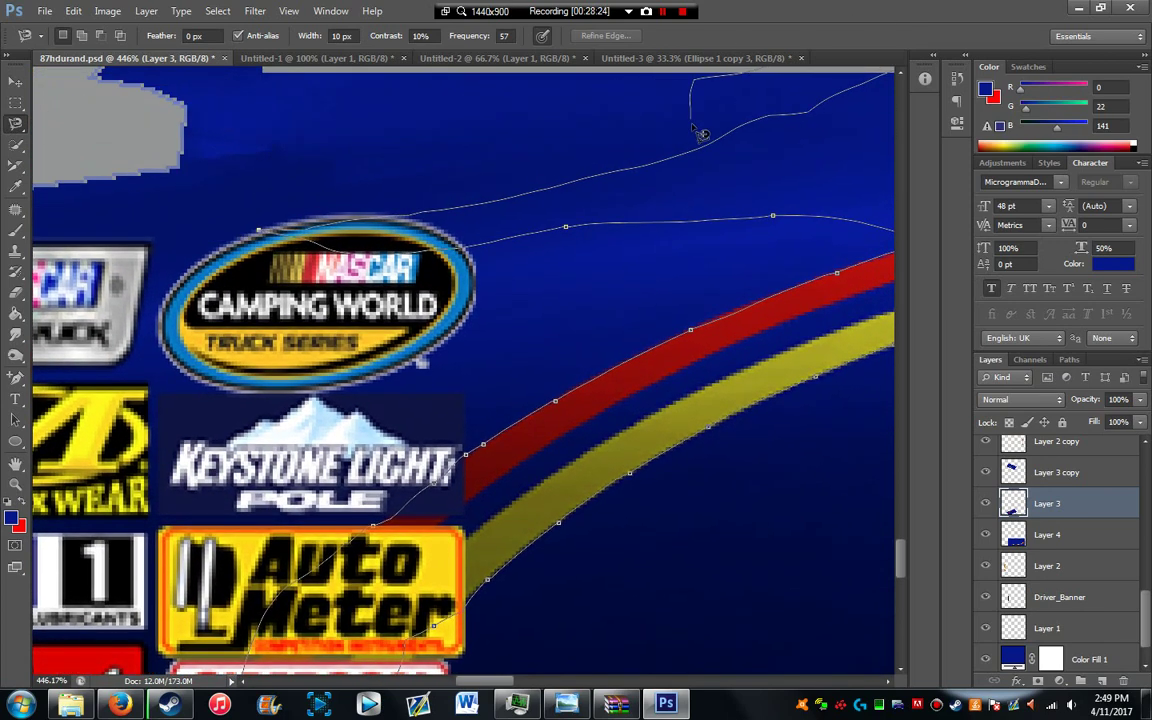
key("BackSpace")
key("BackSpace")
key("BackSpace")
key("BackSpace")
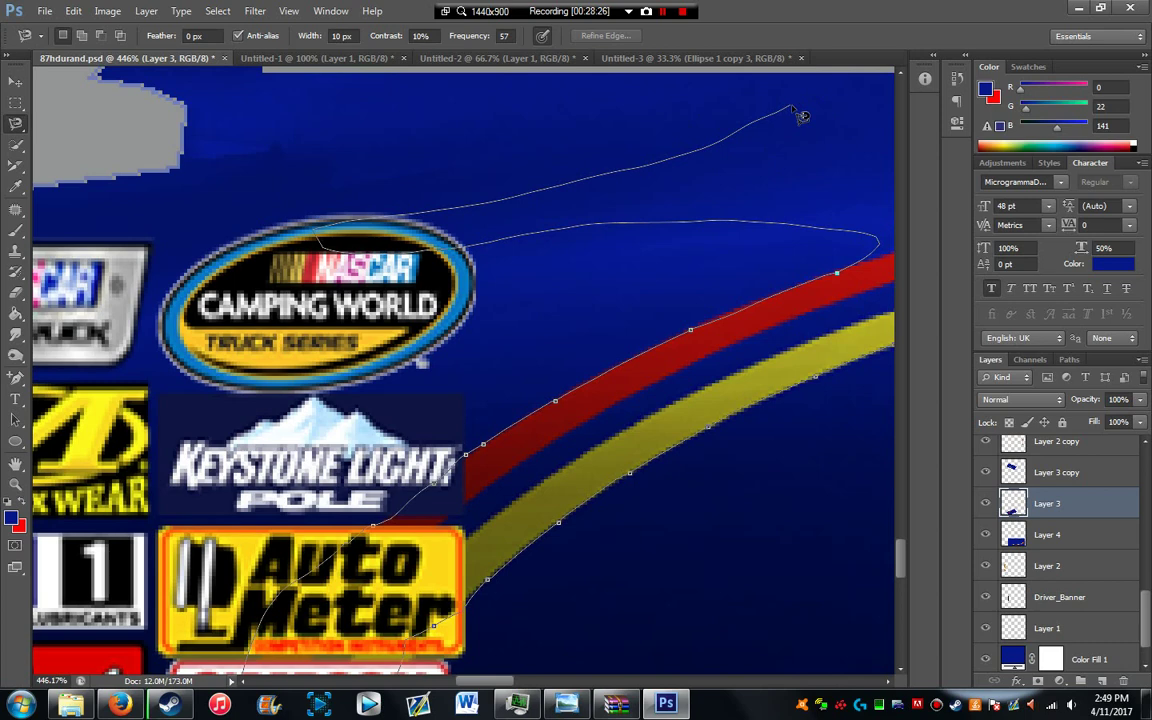
key("BackSpace")
key("BackSpace")
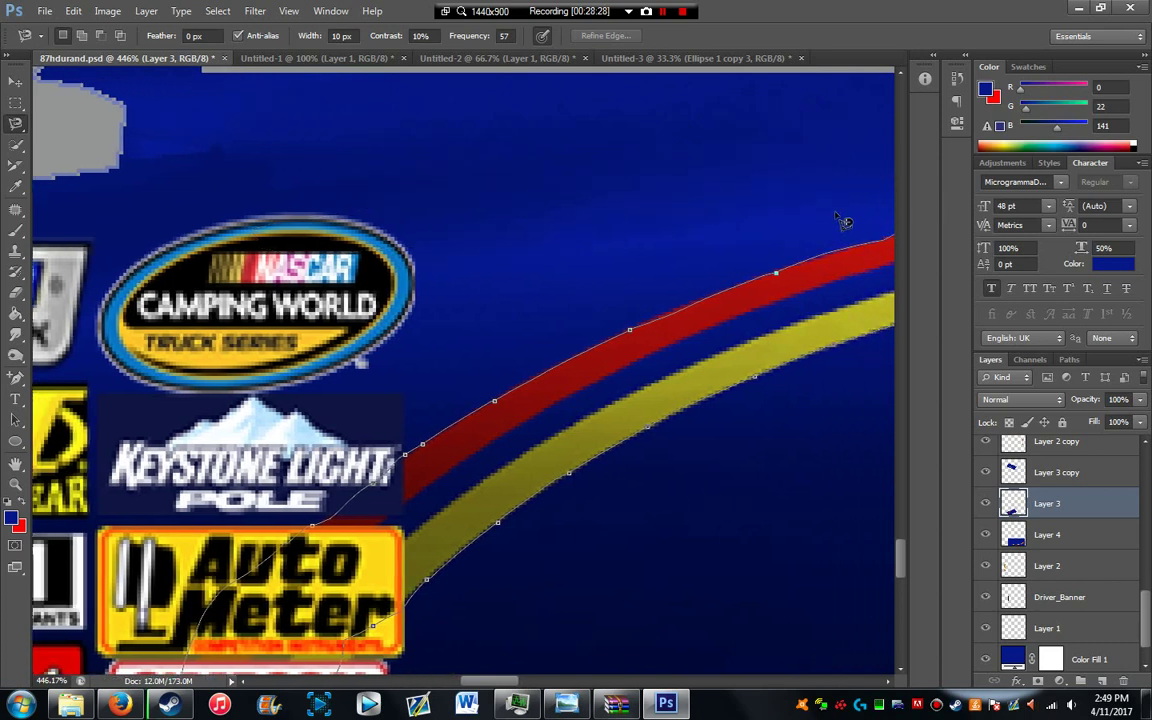
Step: Carry the lasso outline around the surplus area outside the front crescents and close the selection at their rear tips
scroll(856, 120, "up", 10)
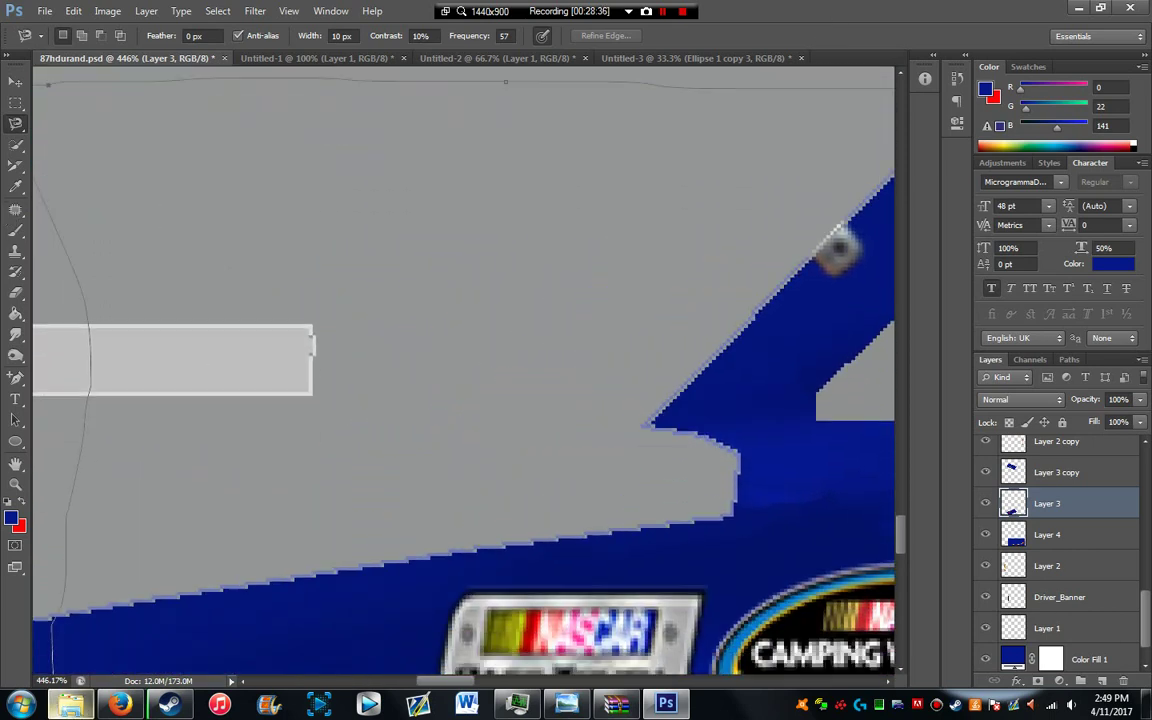
mouse_move(70, 704)
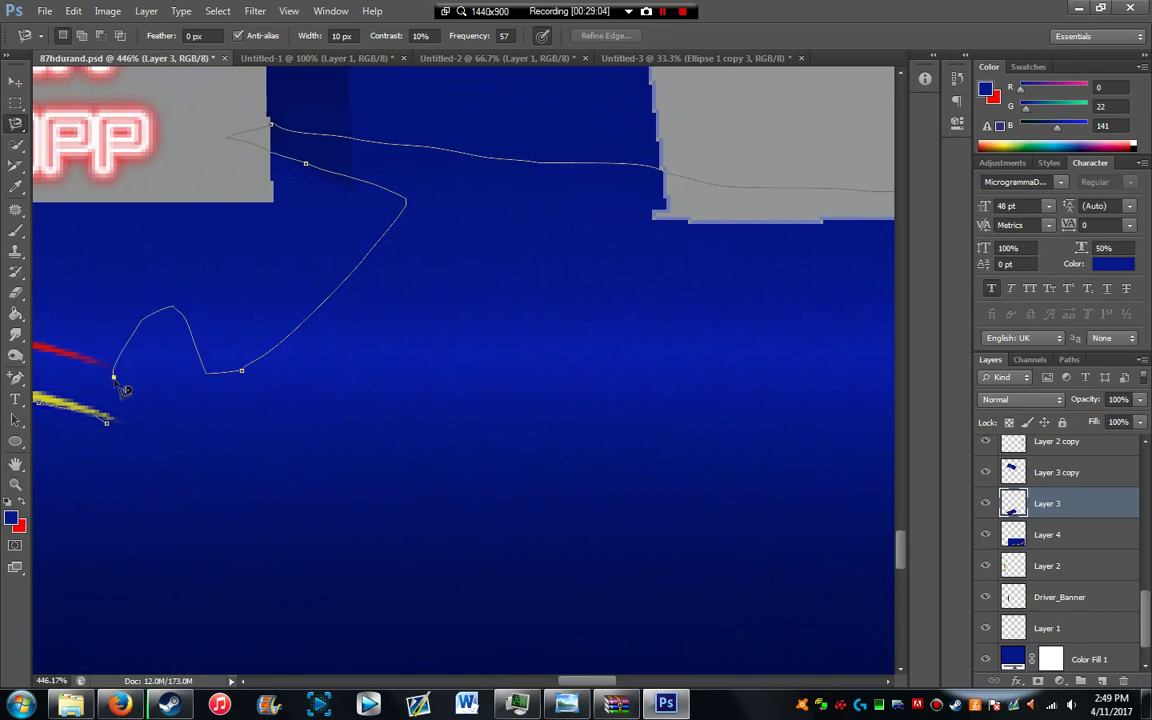
double_click(120, 388)
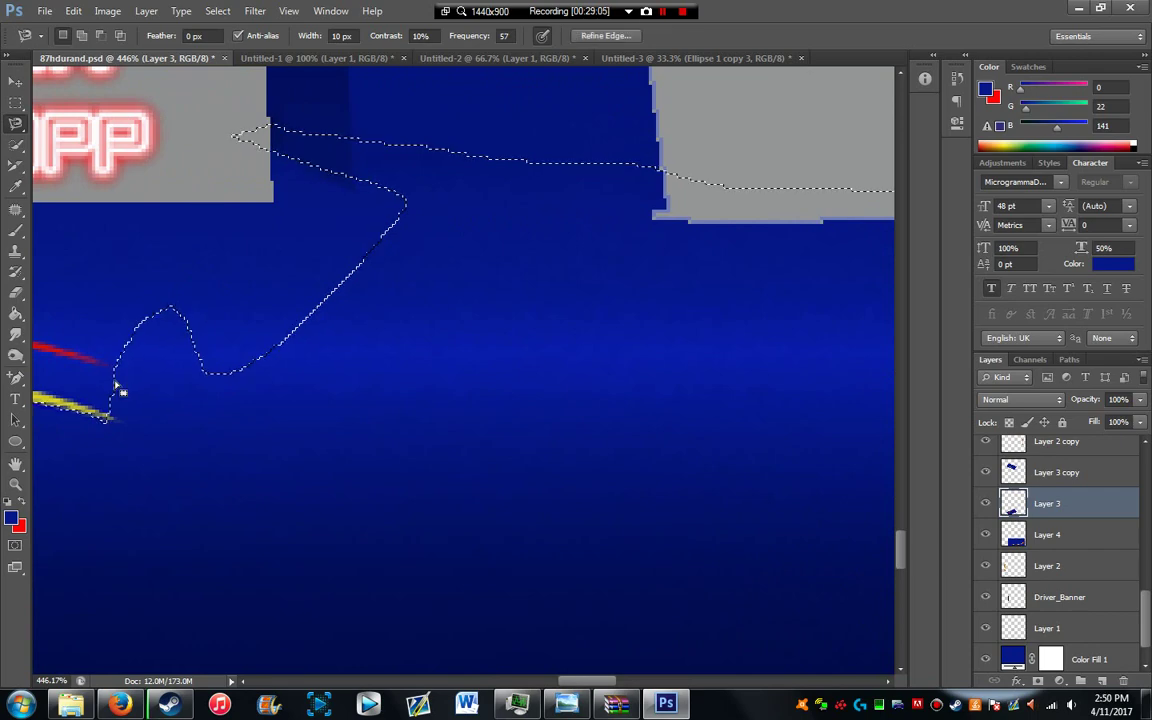
Step: Remove the selected surplus blue around the front crescents on Layer 3 and clear the selection
left_click(15, 81)
scroll(522, 445, "down", 8)
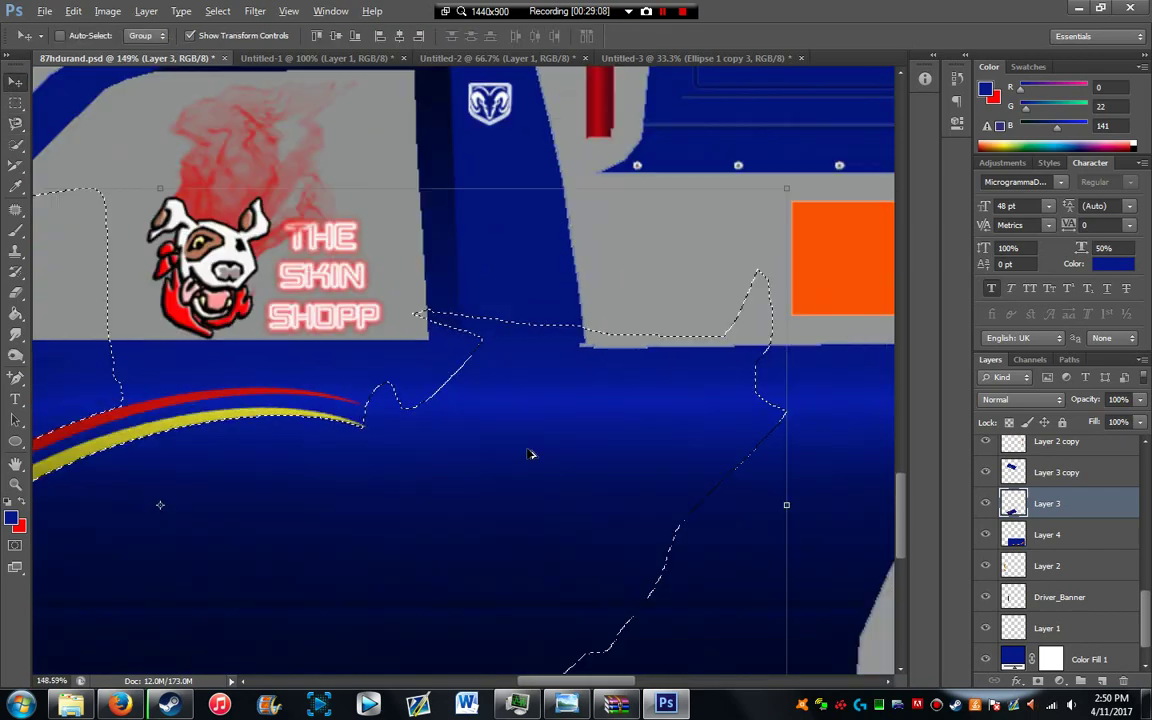
scroll(532, 454, "down", 2)
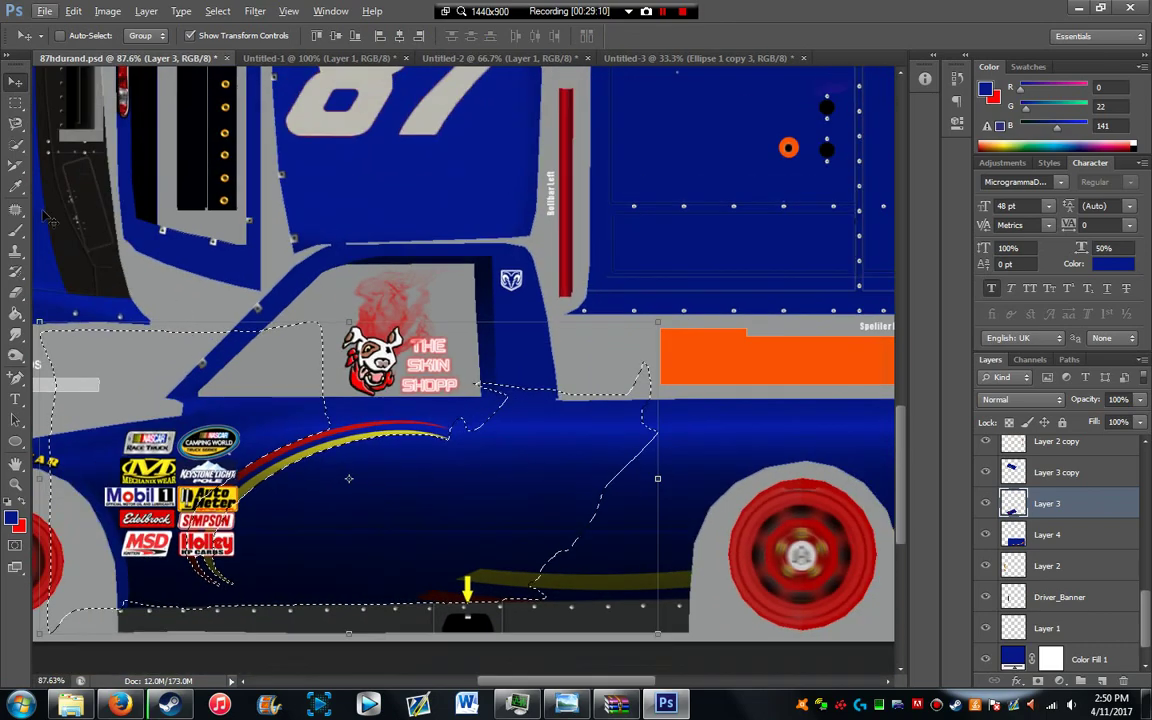
left_click_drag(428, 522, 786, 244)
key("ctrl+d")
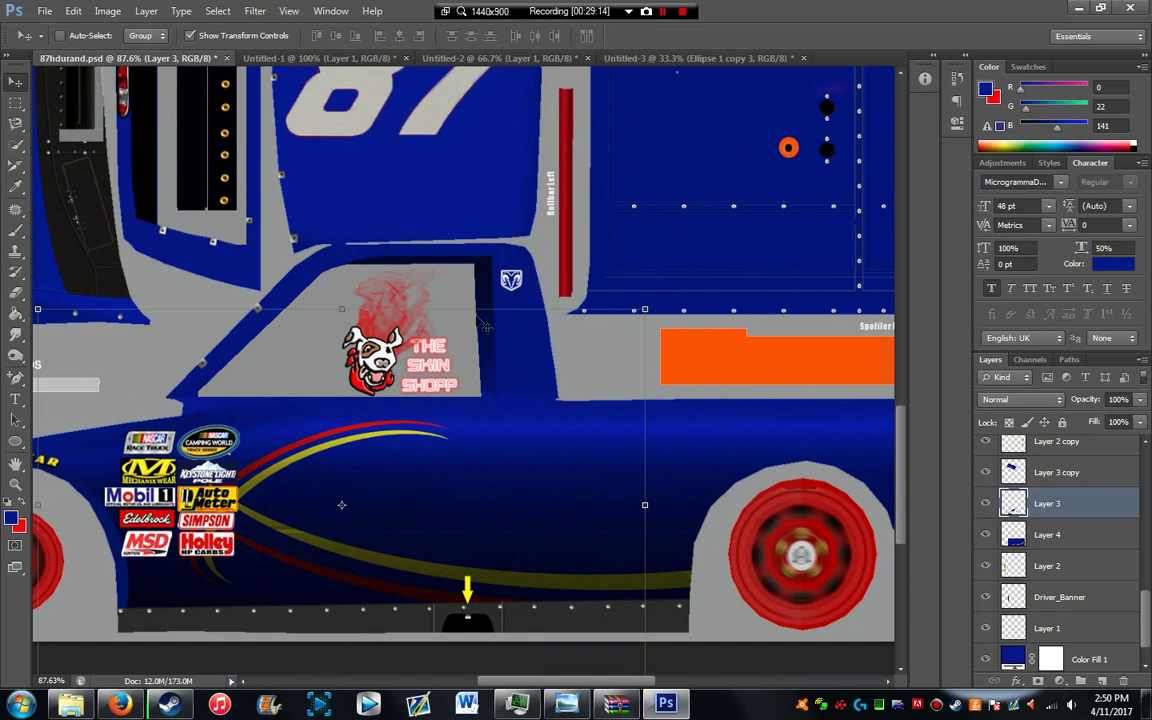
Step: Move the Layer 4 crescents forward to about X 1041.5, Y 1852.5 px and rotate them about -4.57°
right_click(680, 594)
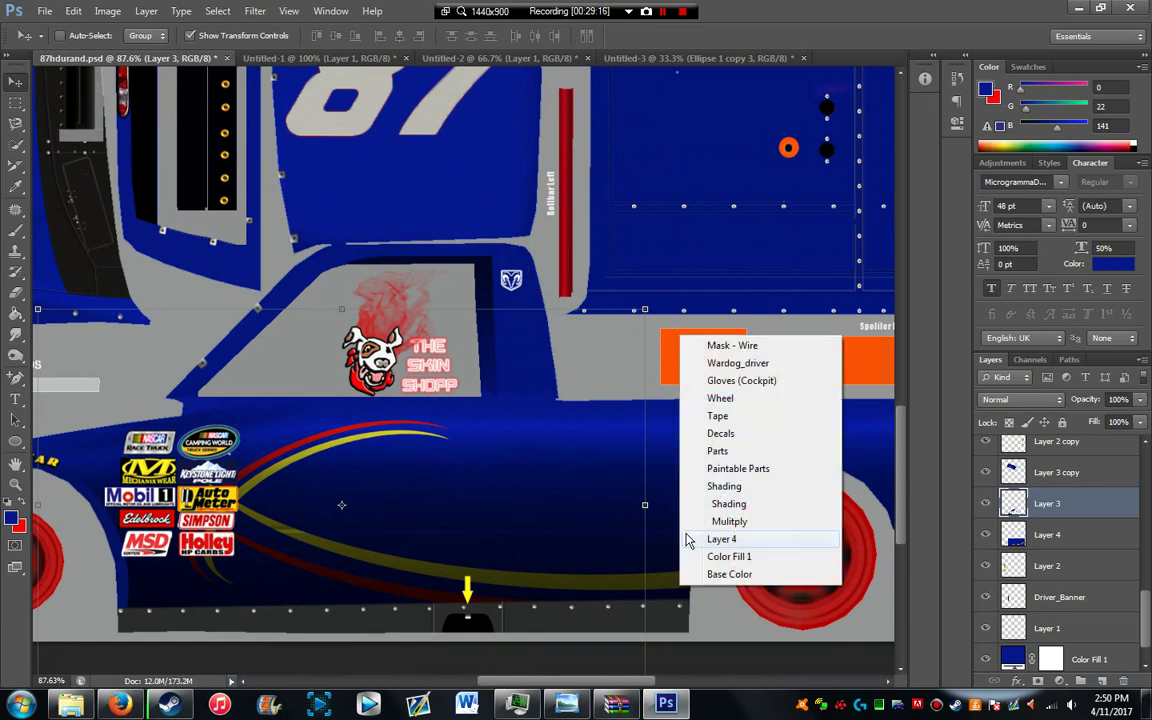
left_click(711, 540)
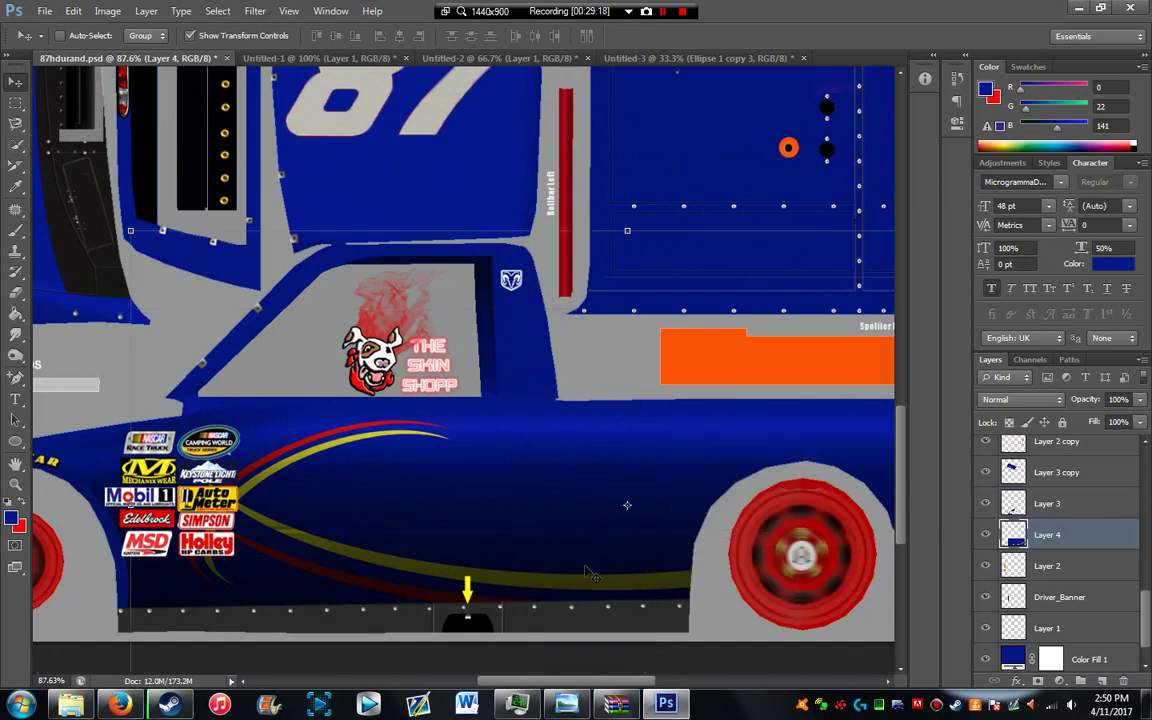
left_click_drag(630, 593, 469, 593)
scroll(604, 546, "down", 2)
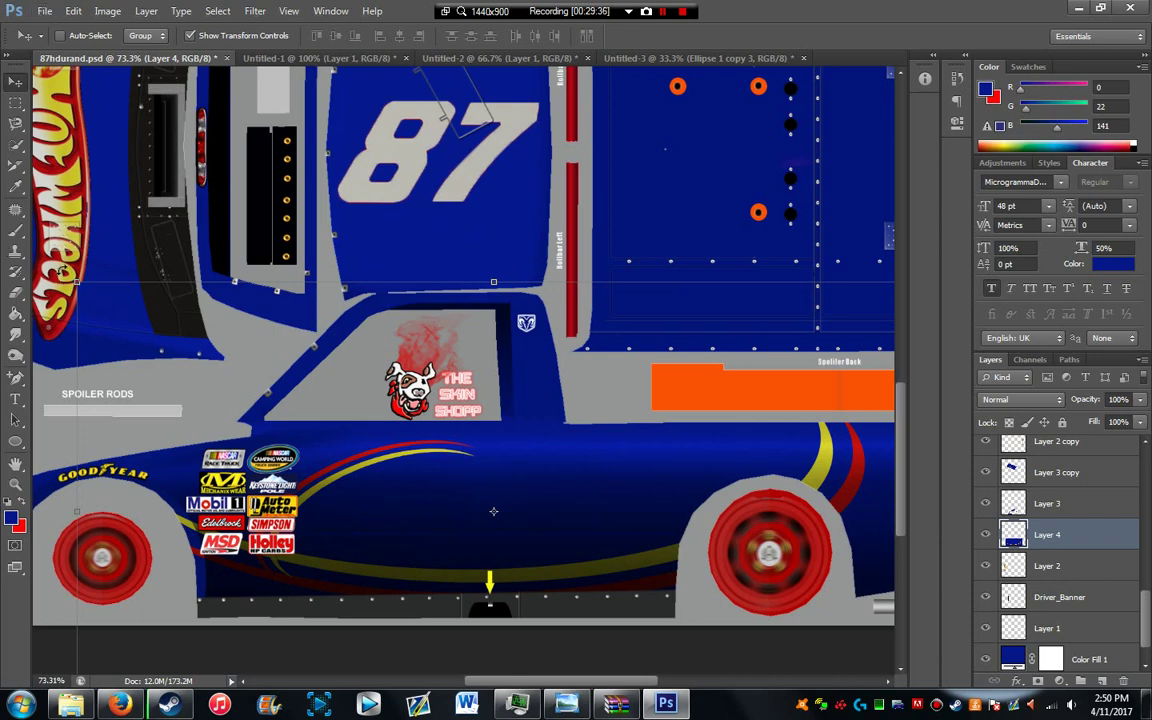
left_click_drag(62, 270, 58, 313)
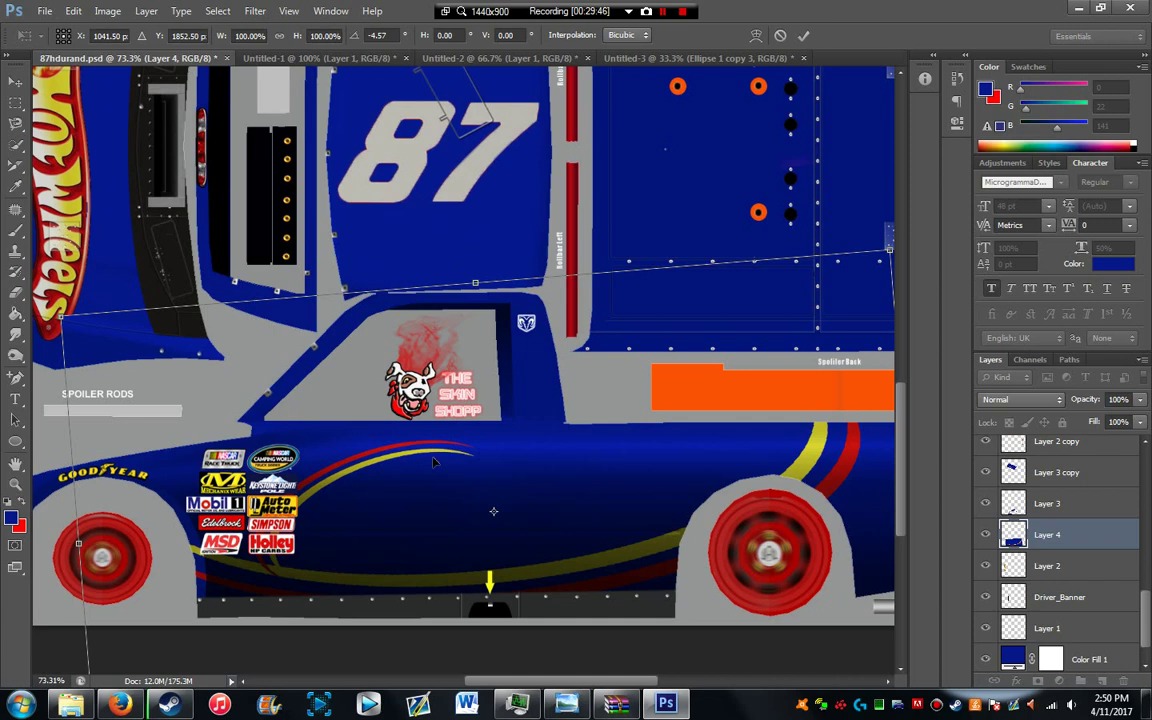
Step: Shift the large yellow and red stripe layer on the lower truck side right to X 1095 px and apply it
left_click_drag(433, 461, 461, 474)
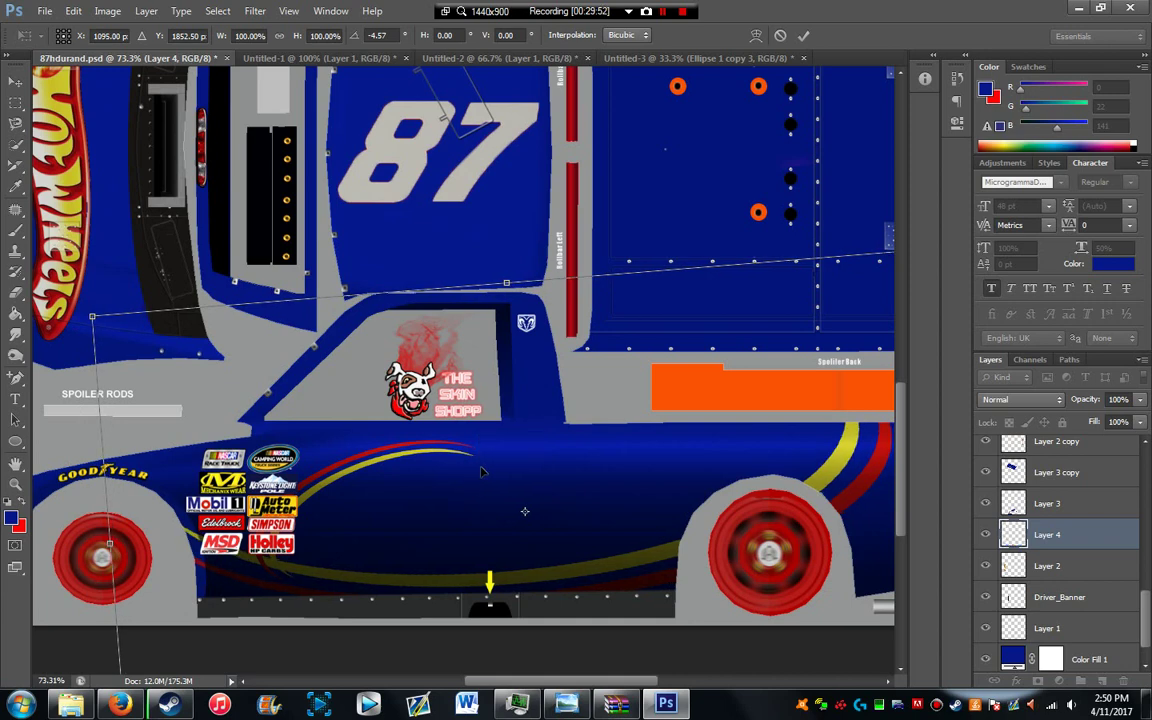
key("Return")
scroll(527, 462, "down", 3)
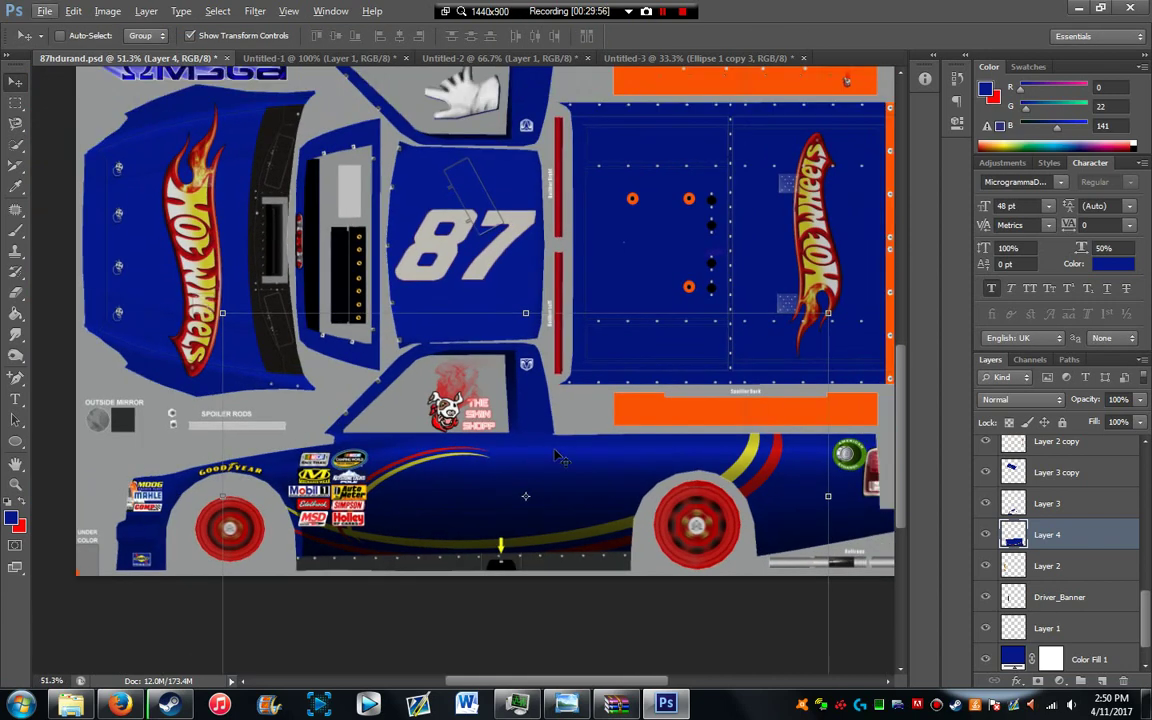
Step: Enlarge the small front stripe swoosh in Layer 3 and reposition it to meet the main stripes on the lower truck side
right_click(432, 466)
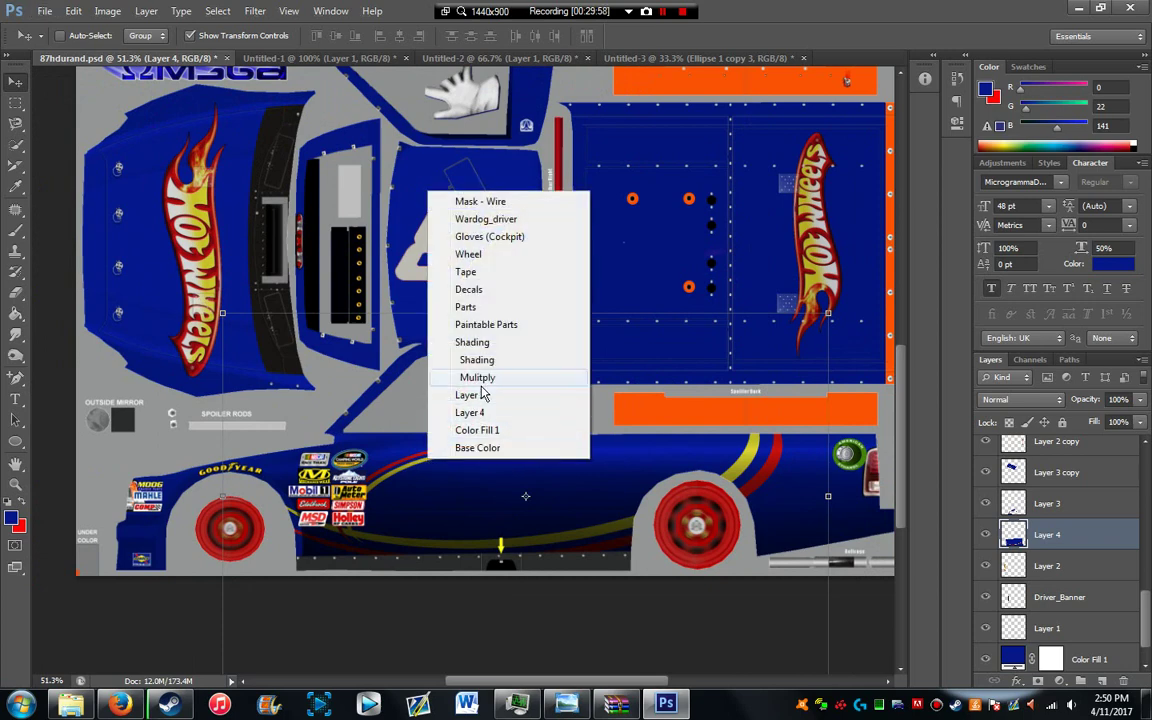
left_click(481, 393)
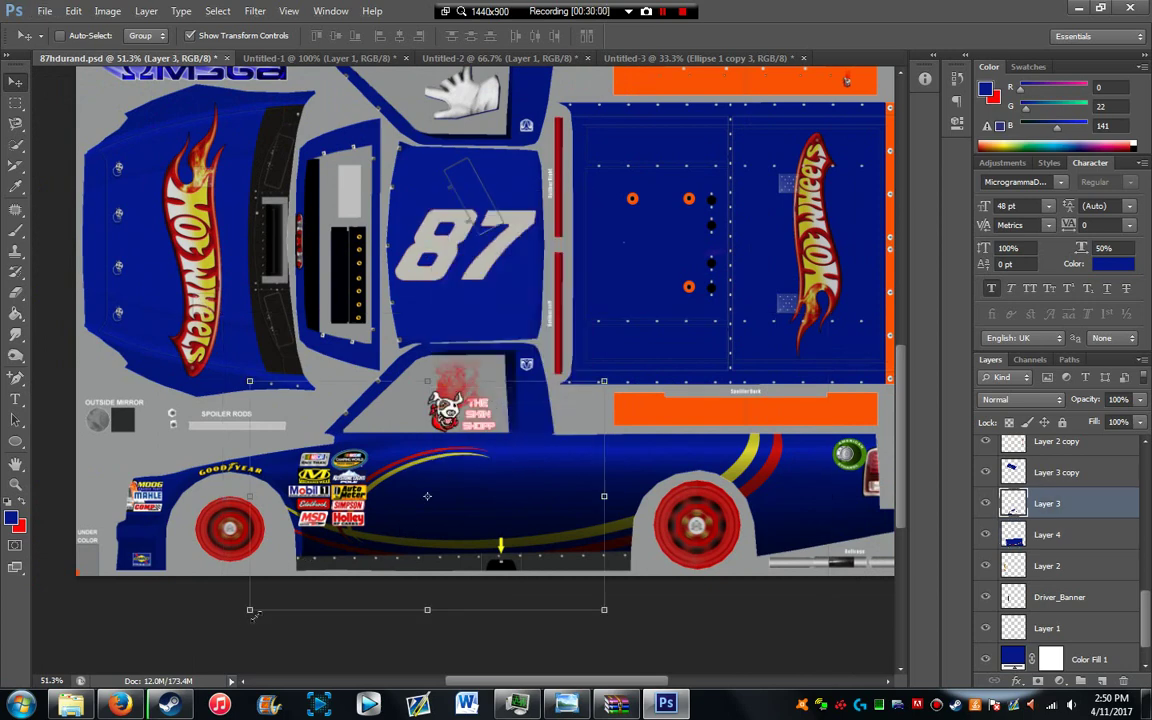
left_click_drag(250, 610, 164, 664)
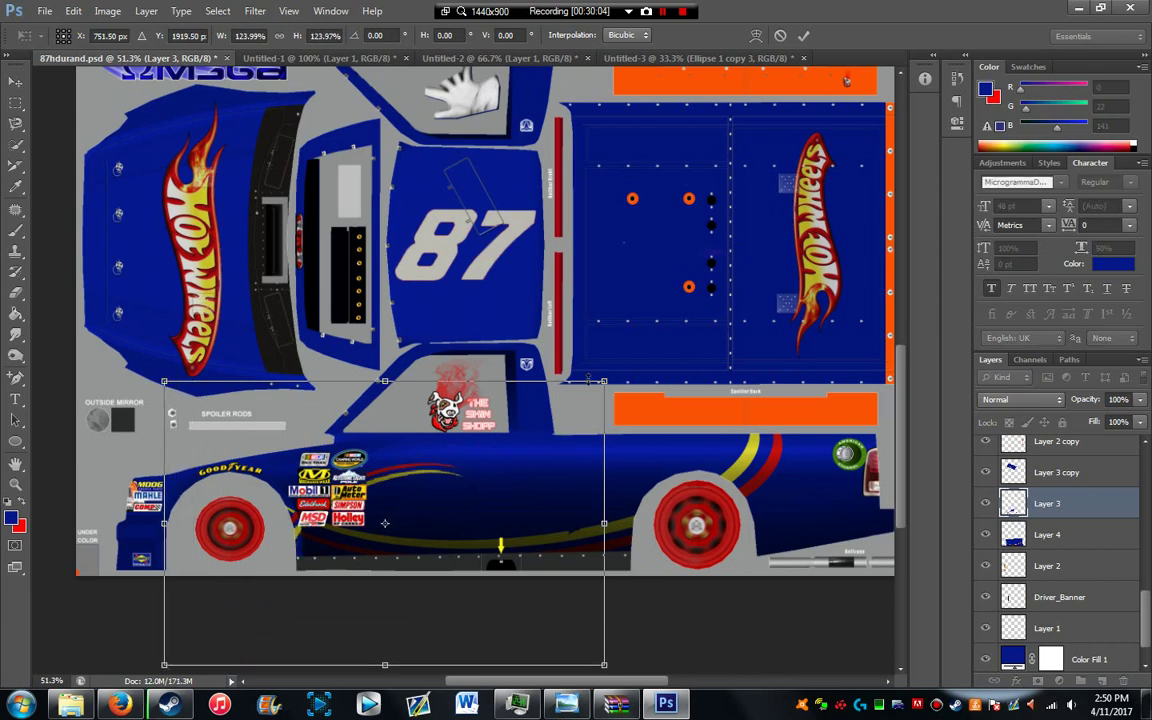
left_click_drag(607, 380, 675, 360)
left_click_drag(549, 457, 522, 457)
left_click_drag(627, 349, 621, 354)
key("Return")
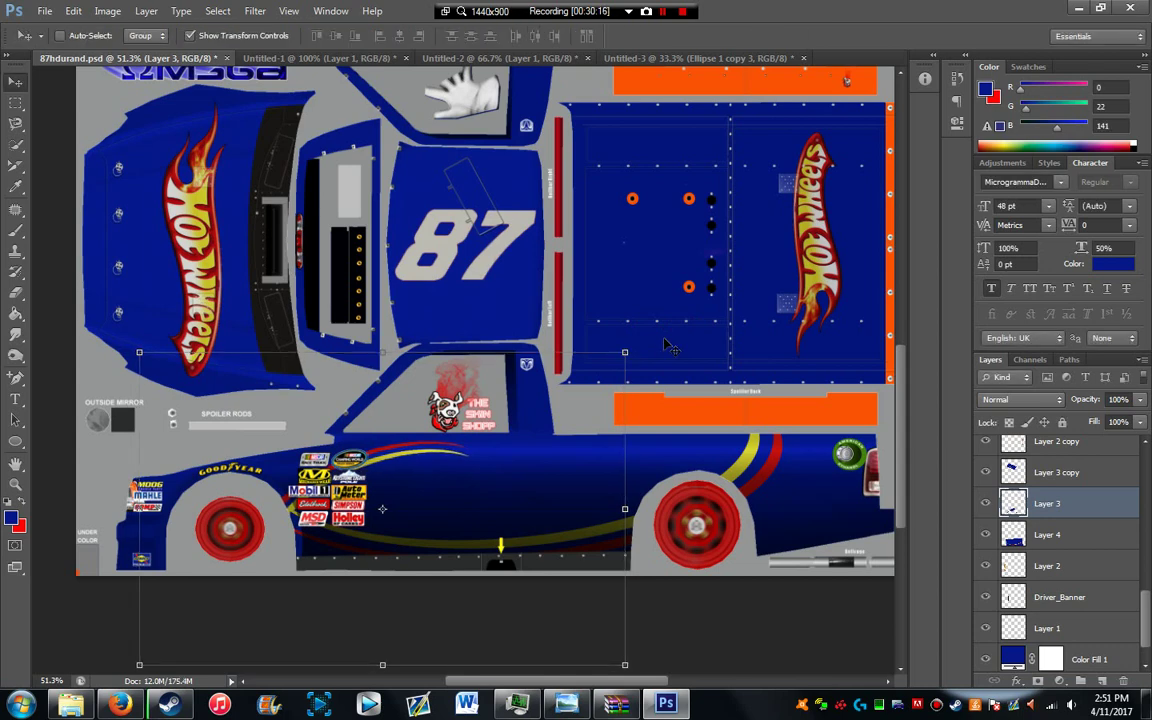
Step: Delete the old front stripe layer, Layer 3 copy, from the upper truck side
scroll(707, 342, "up", 5)
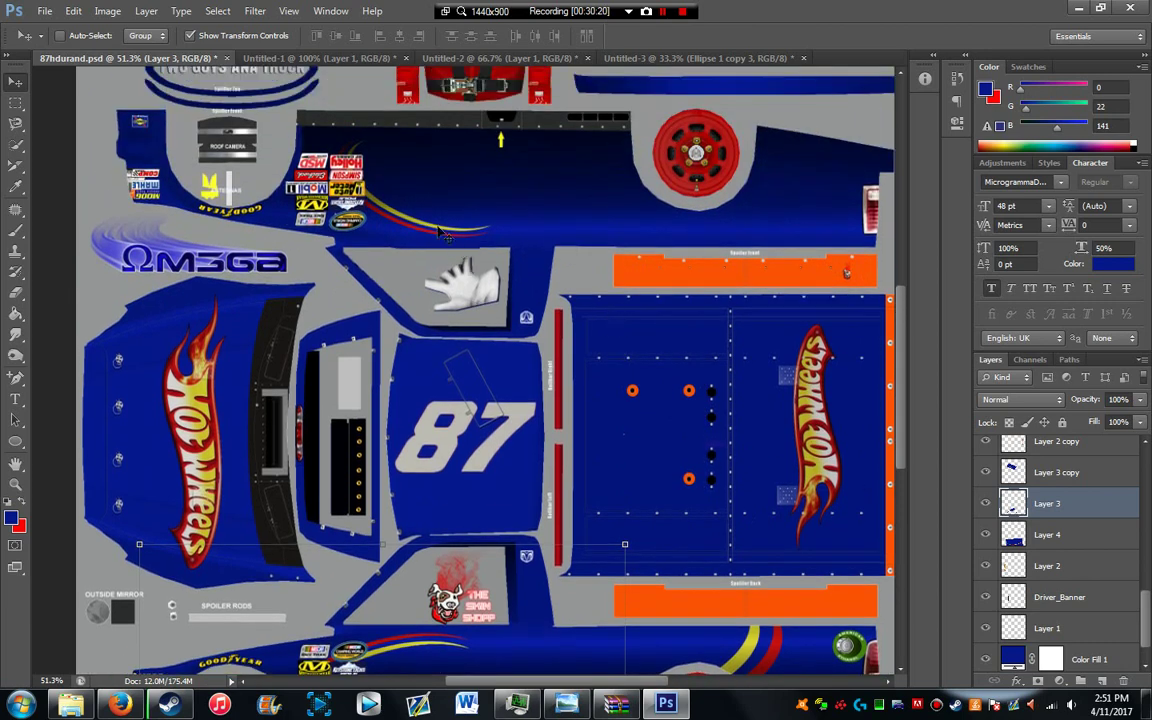
right_click(440, 230)
left_click(507, 437)
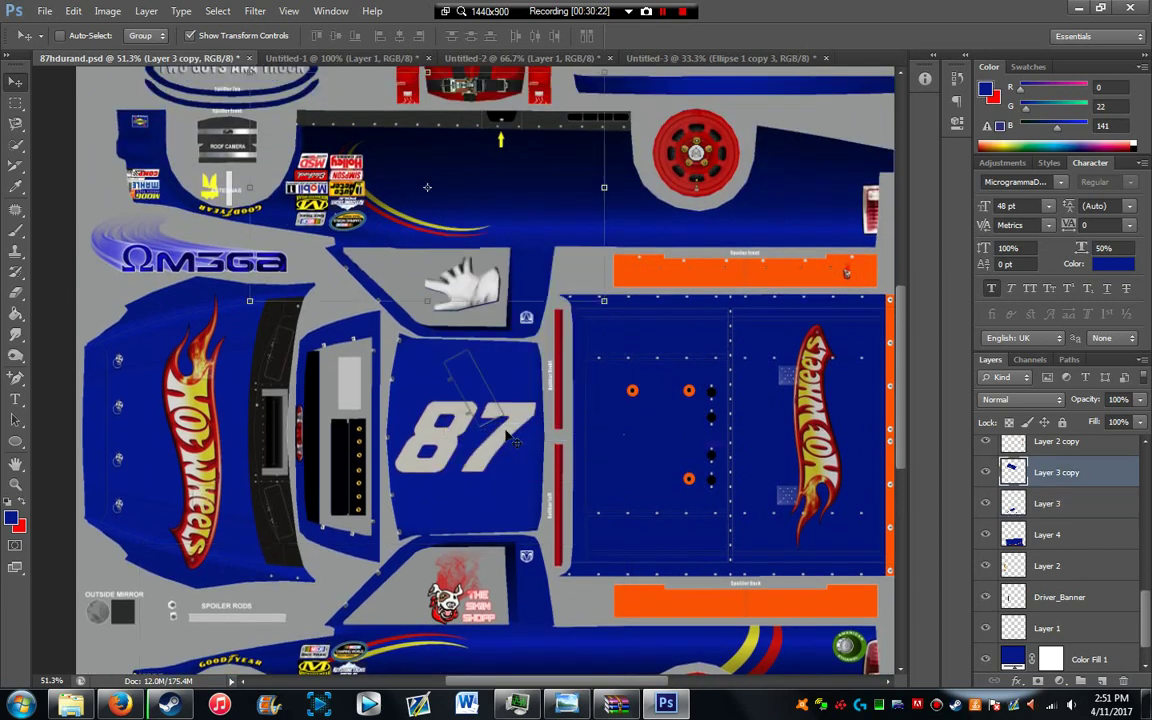
key("Delete")
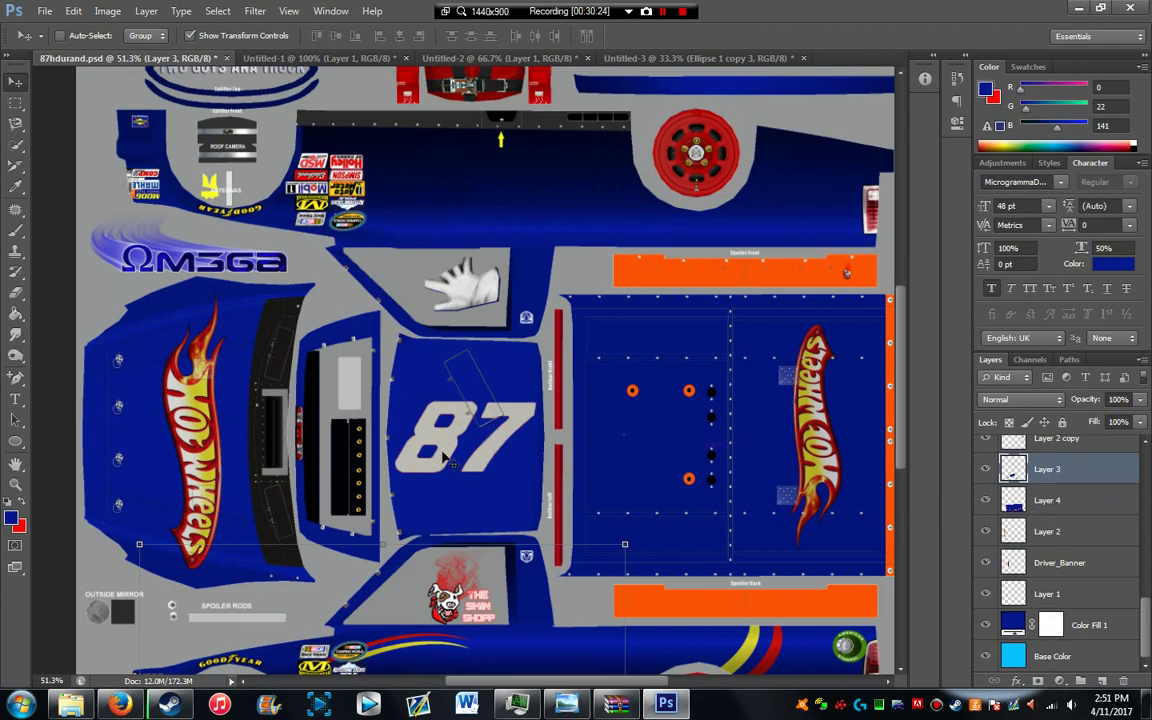
Step: Merge Layer 3 and Layer 4 so the lower side's stripes form one layer
scroll(449, 458, "down", 4)
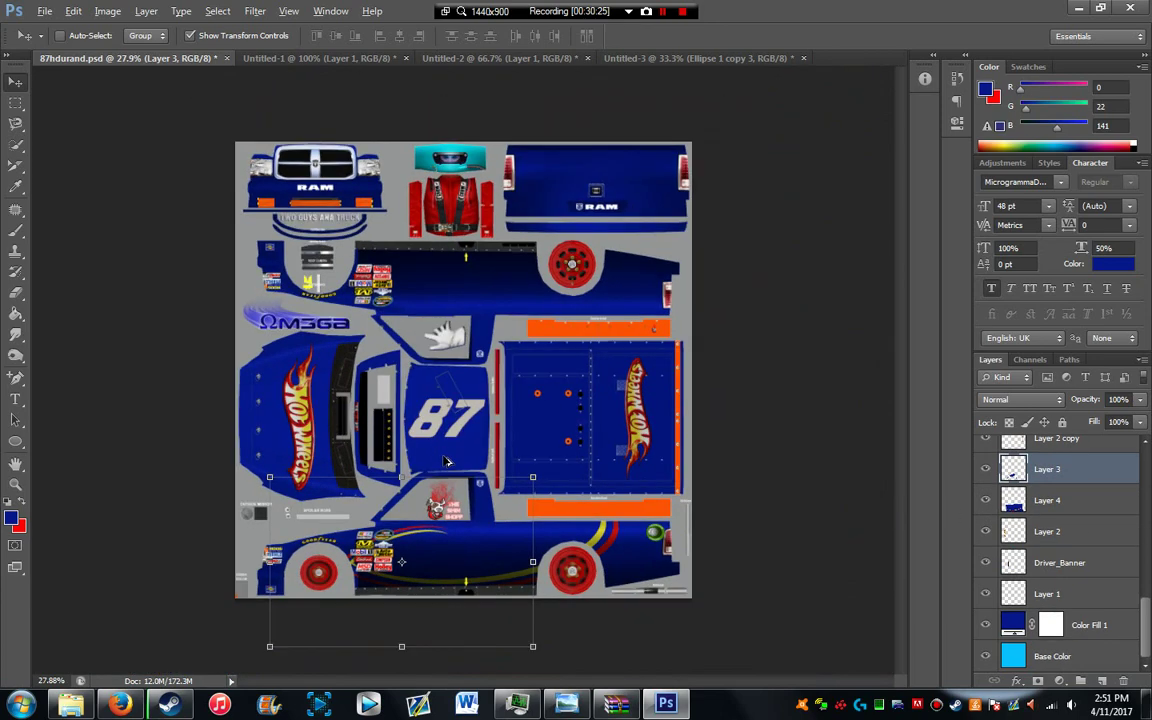
scroll(446, 461, "up", 2)
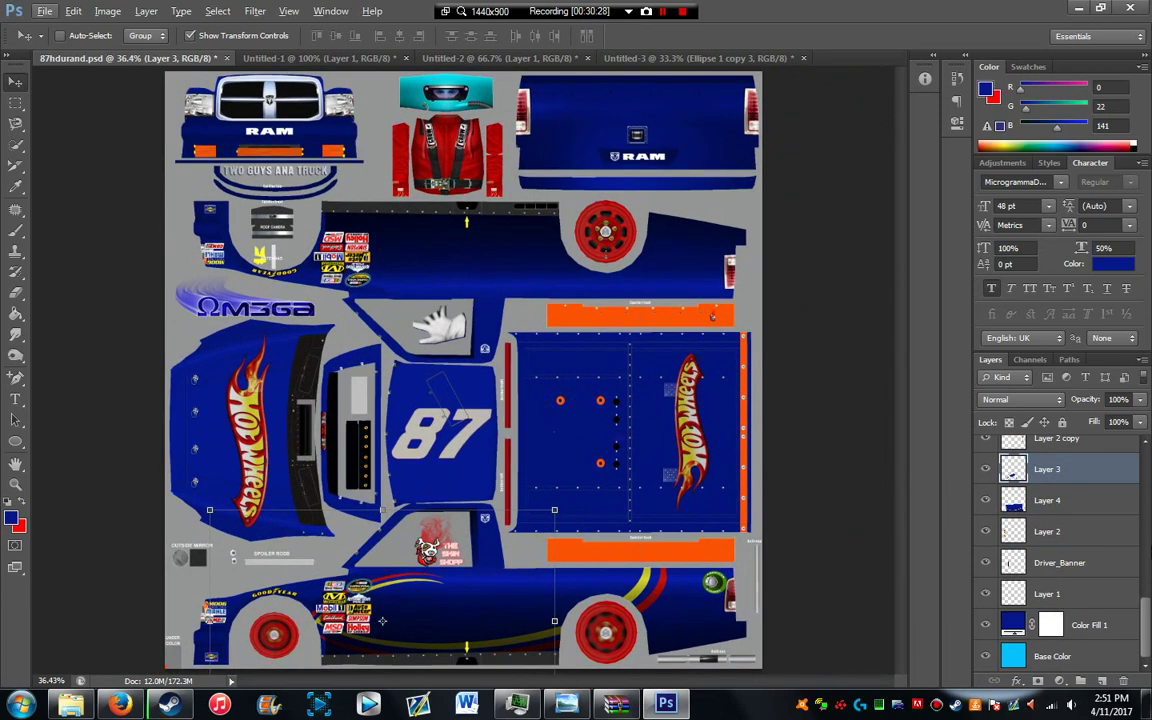
left_click(1095, 505, "shift")
right_click(1052, 500)
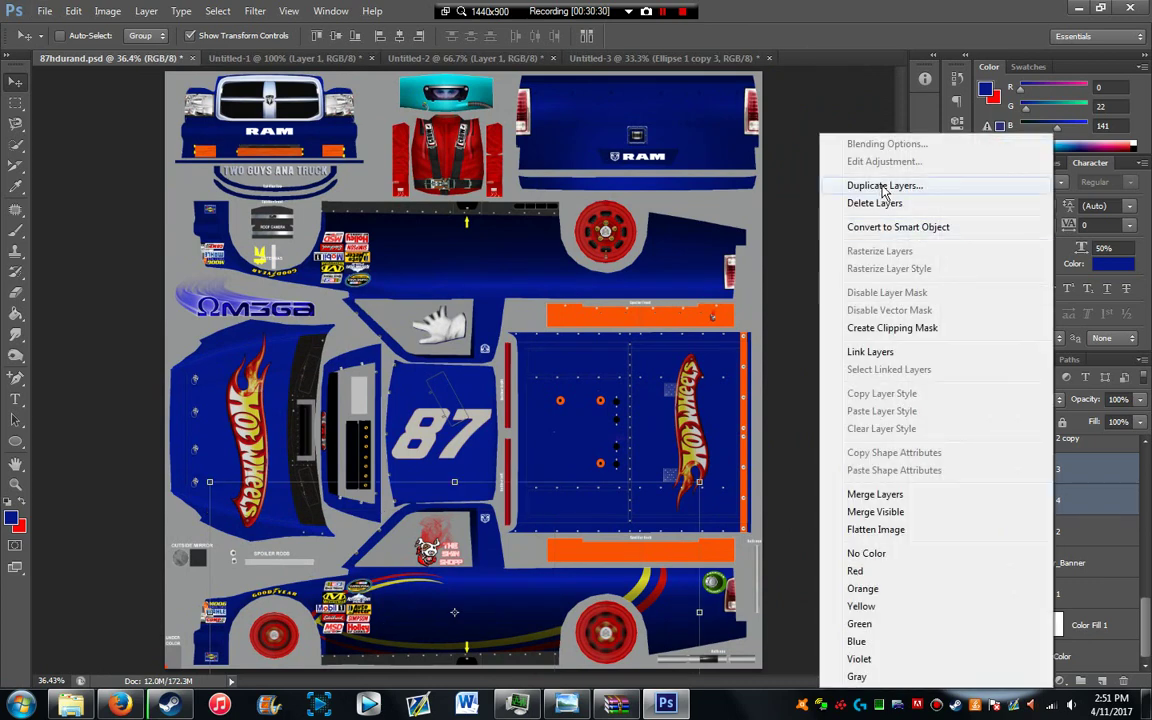
left_click(875, 494)
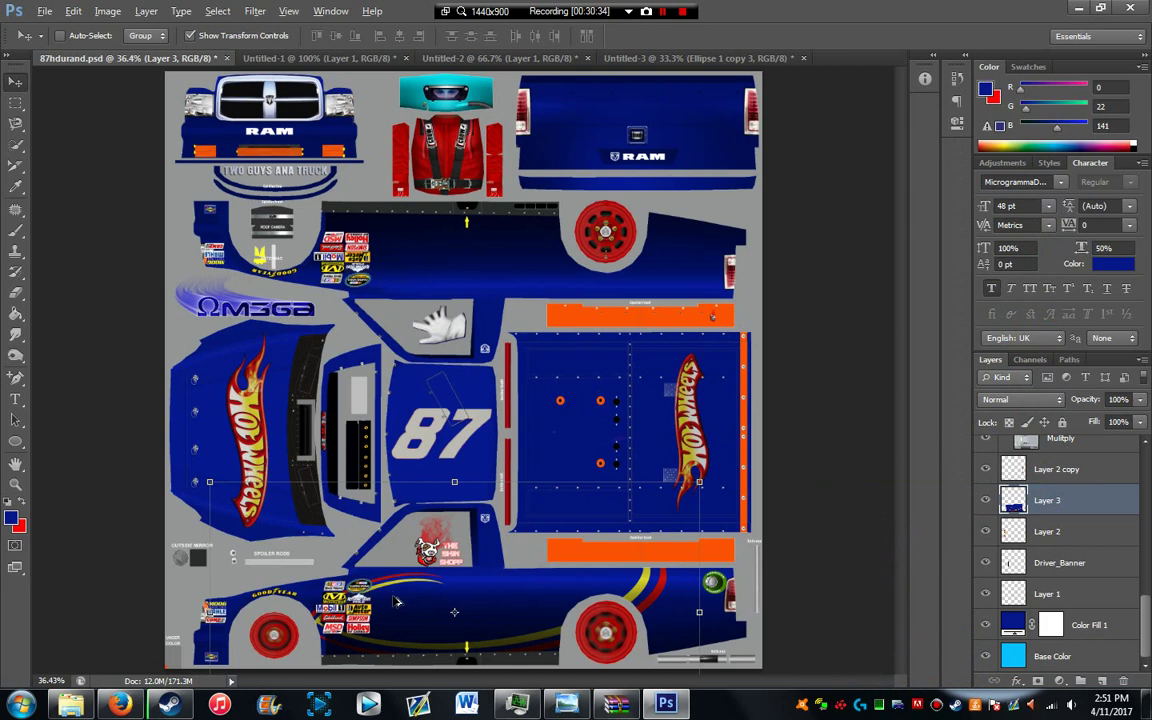
Step: Duplicate the merged stripe layer onto the upper truck side and flip the copy vertically
left_click_drag(395, 601, 410, 267)
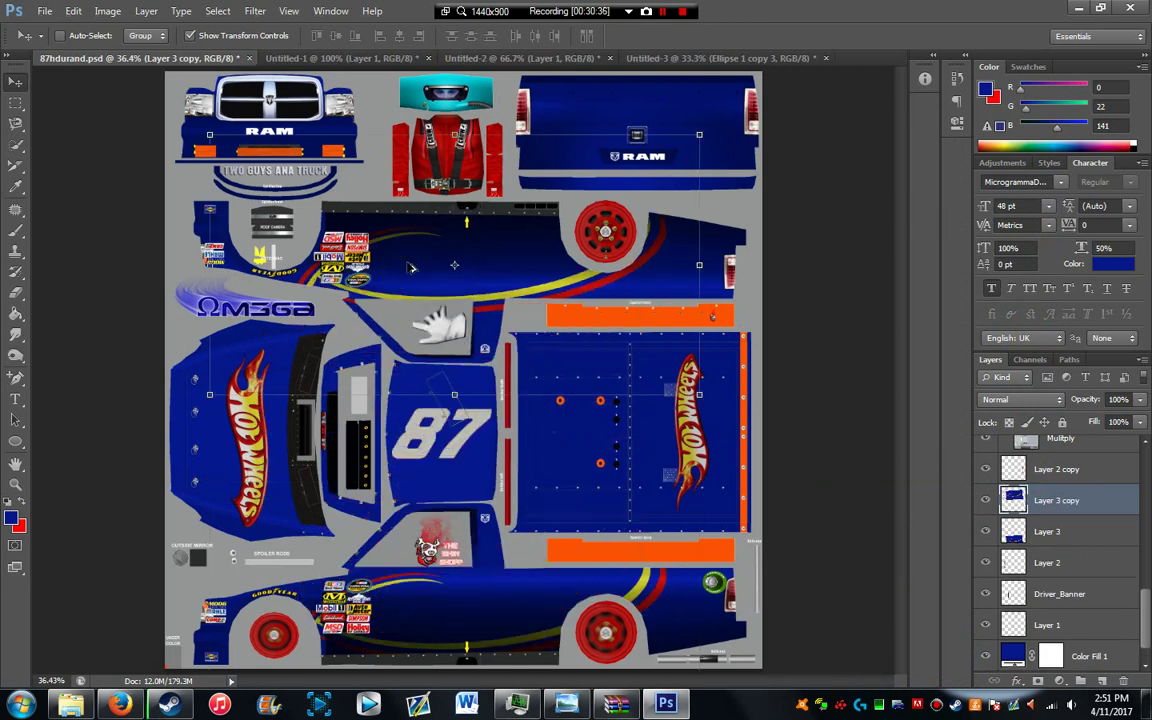
key("ctrl+t")
right_click(413, 398)
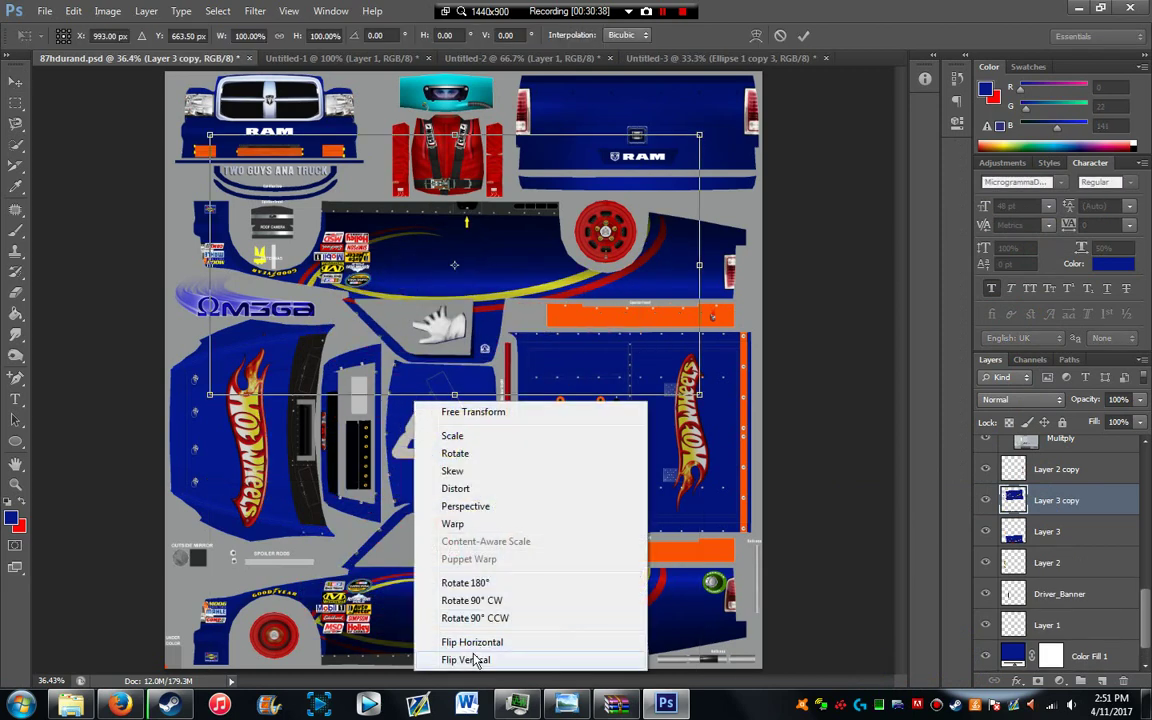
left_click(466, 662)
Step: Align the flipped stripes with the upper truck side at Y 630.5 px and apply the transform
left_click_drag(381, 259, 381, 248)
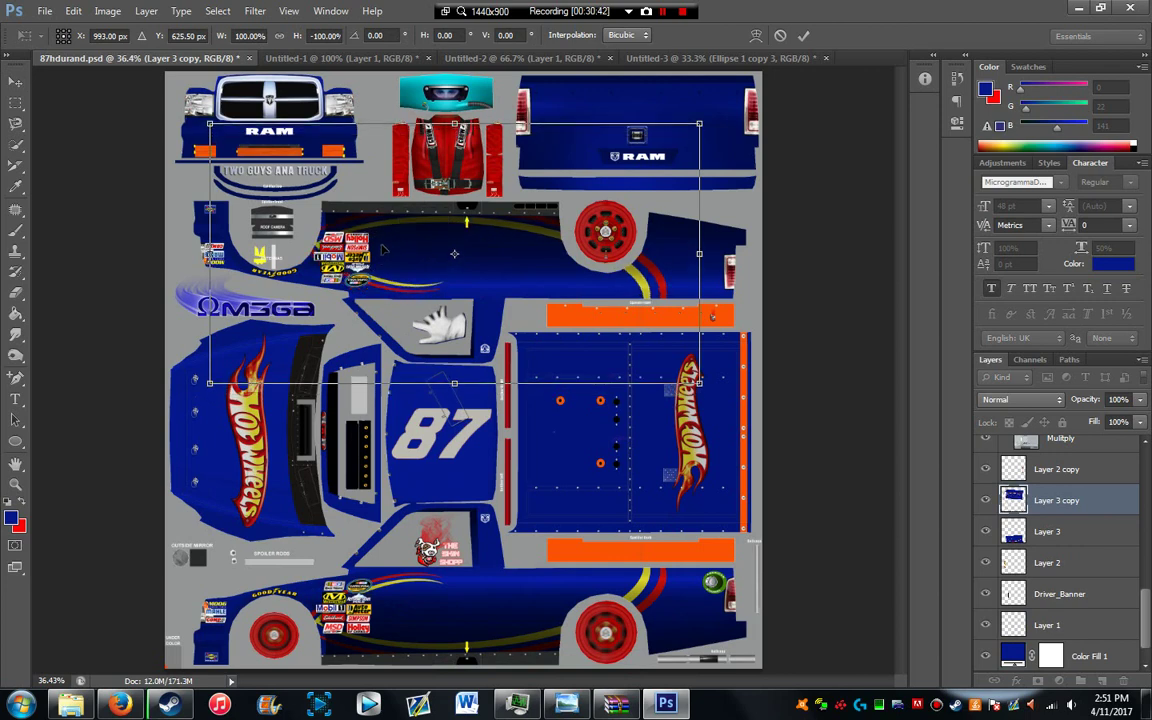
key("Down")
key("Down")
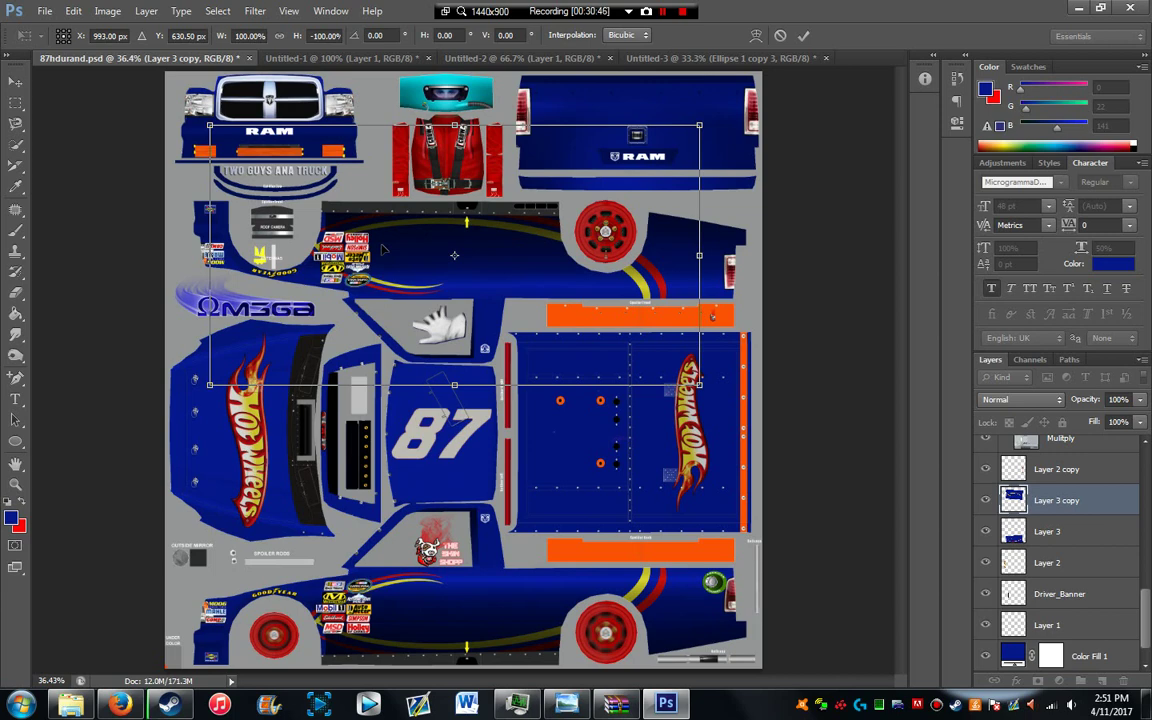
key("Return")
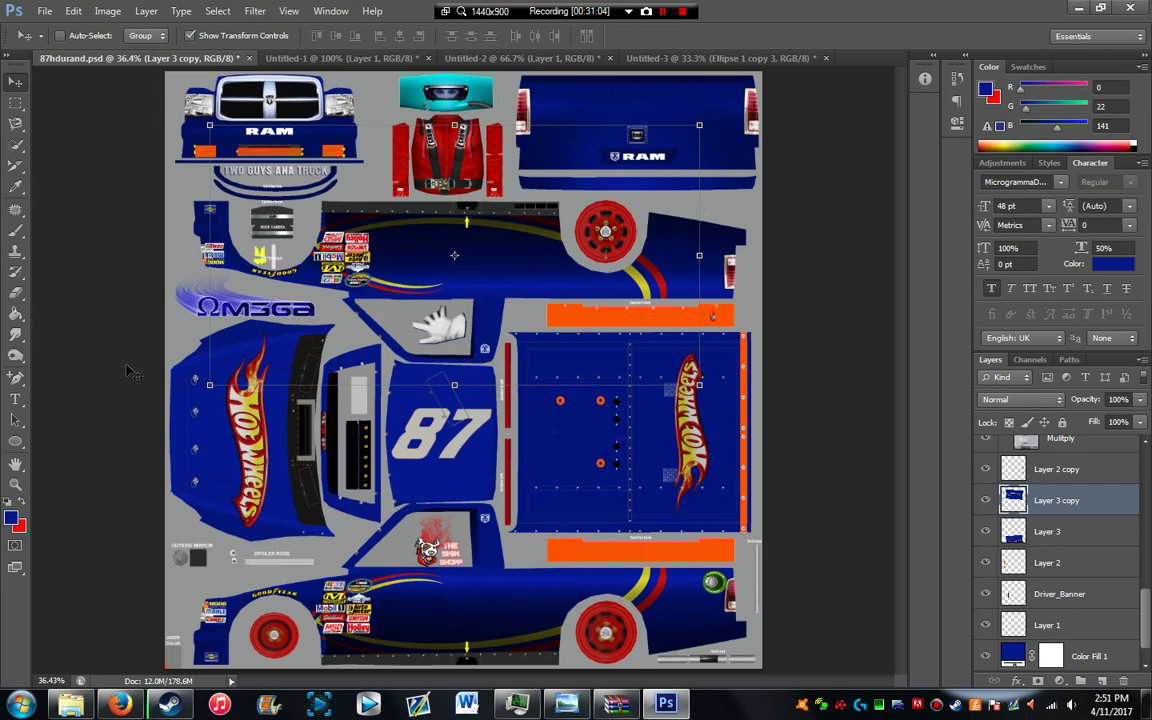
Step: Make a thin rectangular selection spanning the ends of the yellow and red stripes just above the Spoiler Front label
left_click(6, 104)
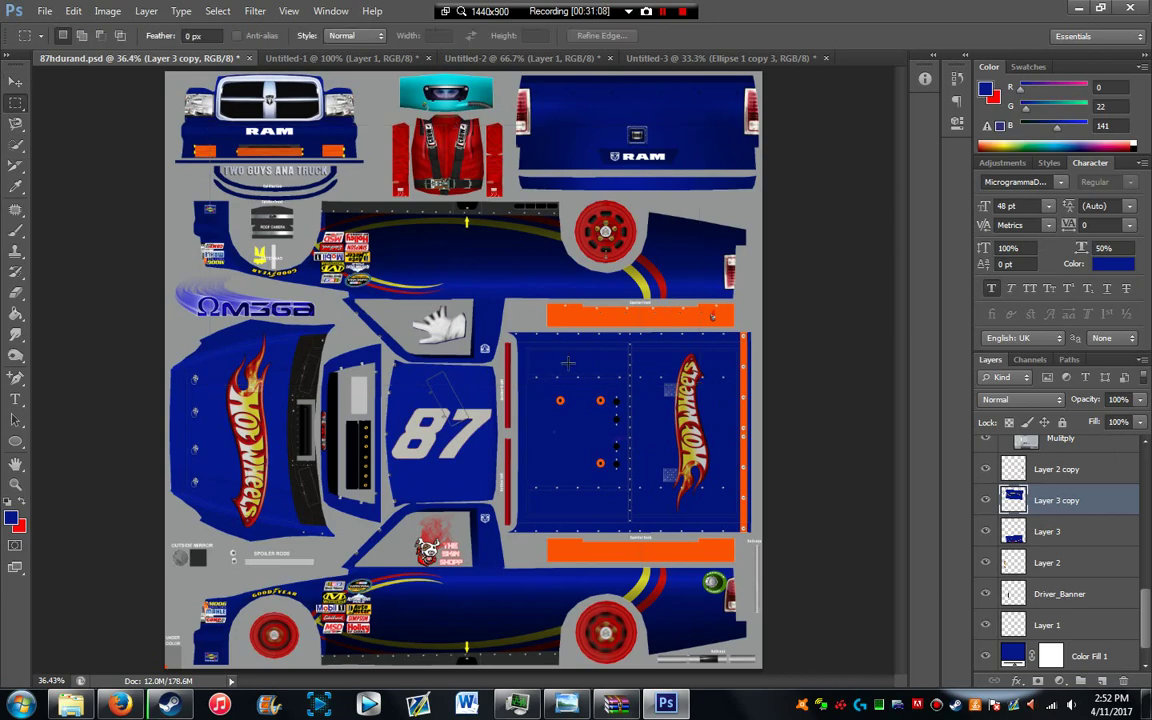
scroll(567, 362, "up", 5)
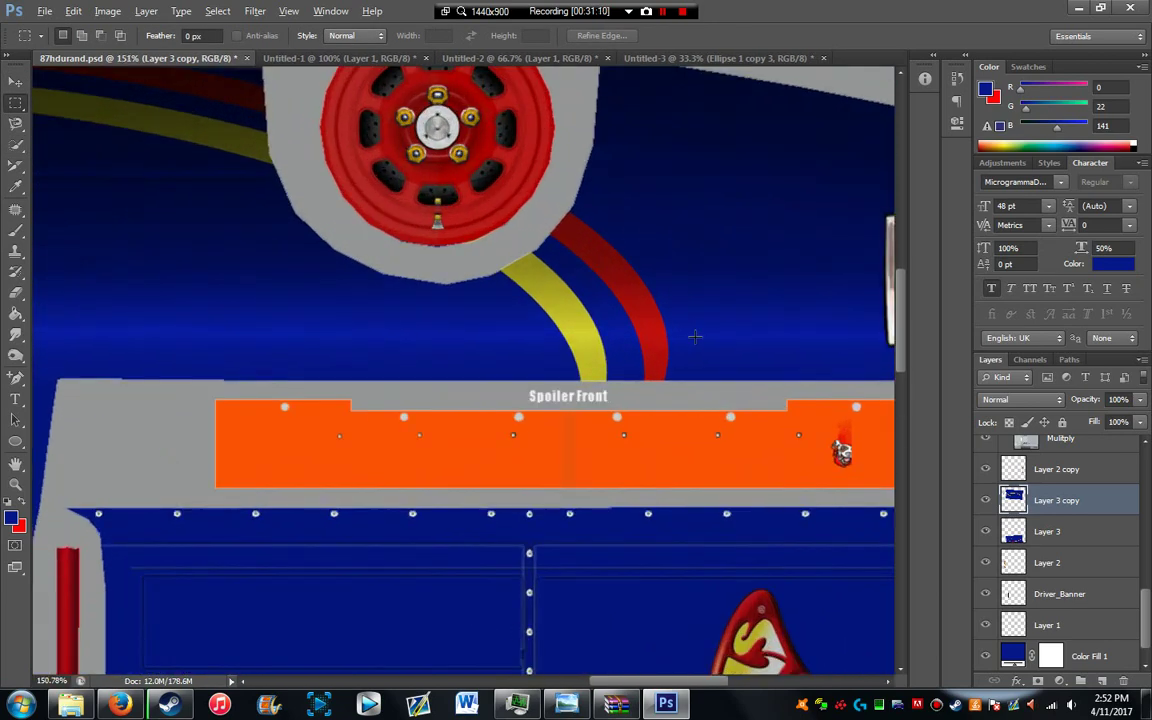
scroll(640, 350, "up", 3)
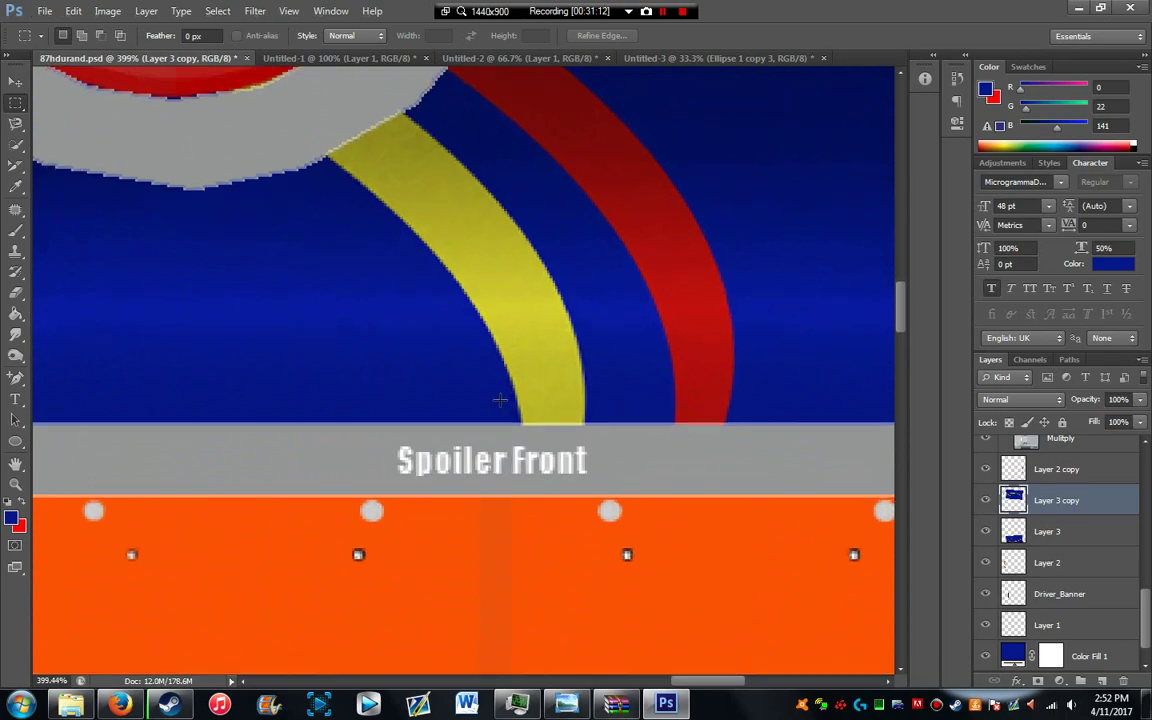
scroll(500, 400, "up", 4)
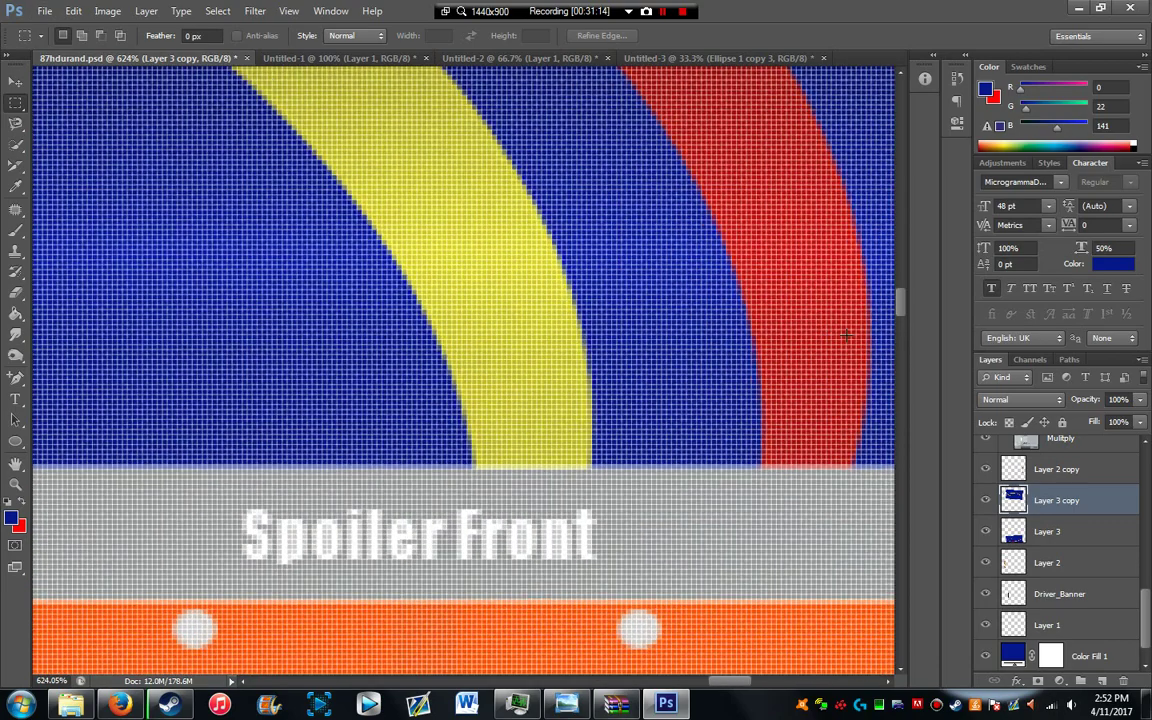
scroll(776, 360, "down", 1)
scroll(733, 688, "right", 2)
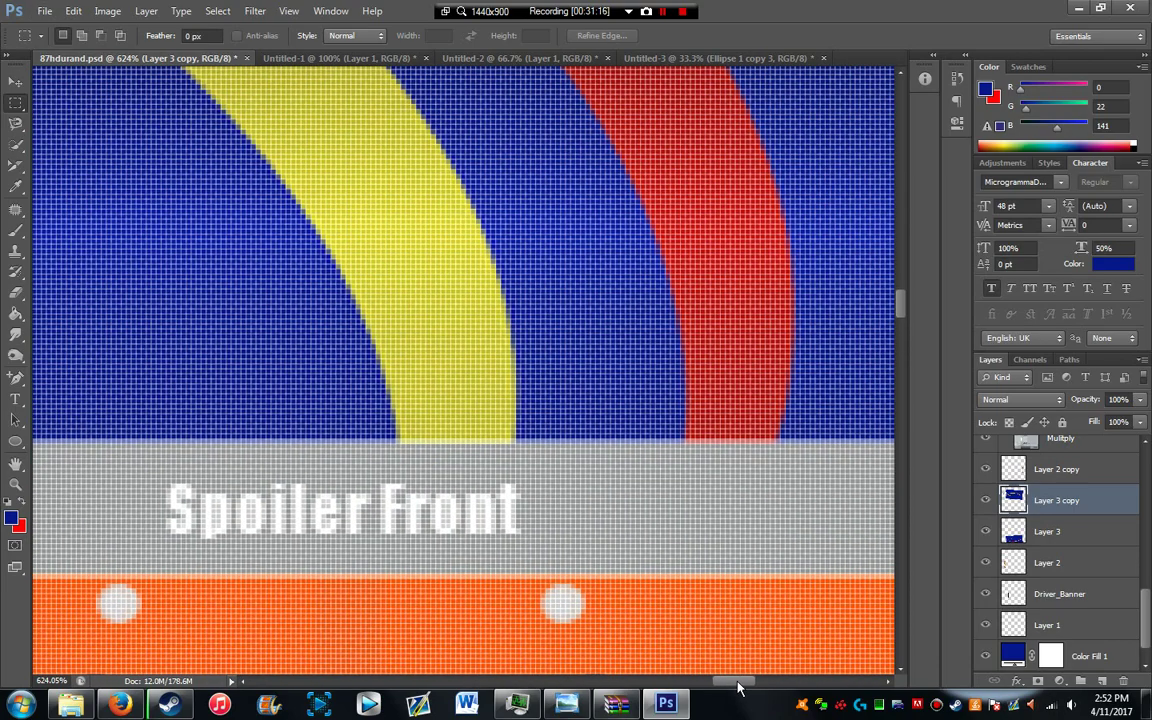
scroll(590, 328, "down", 2)
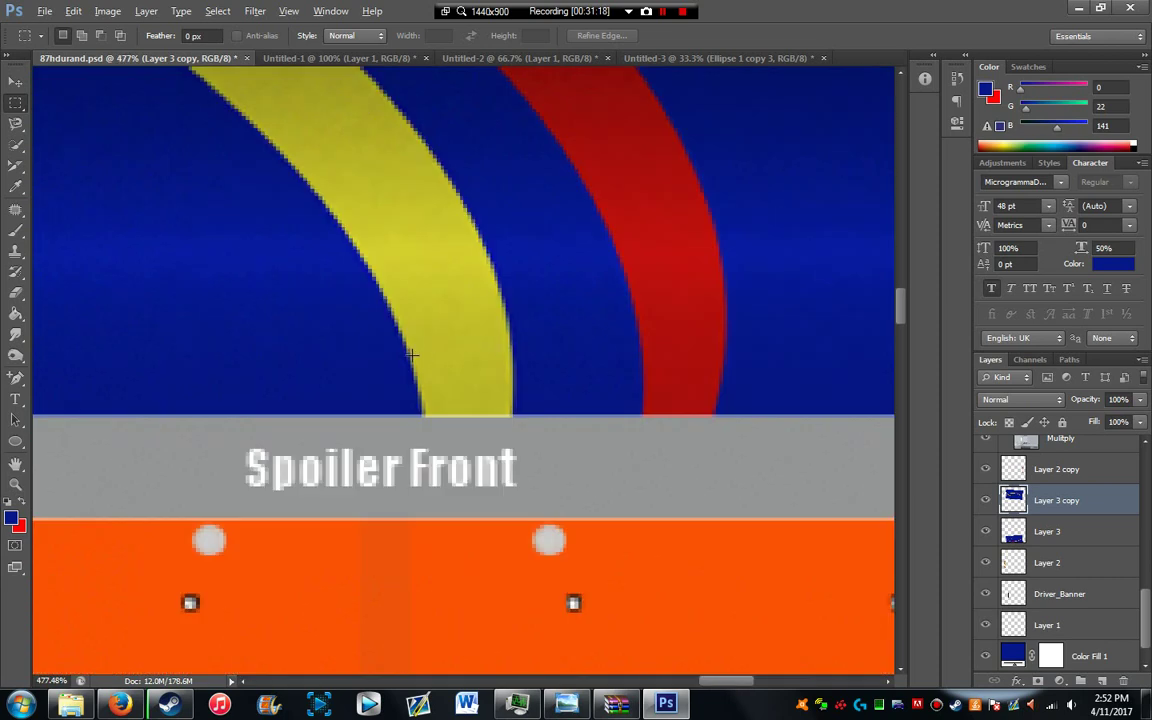
key("alt")
left_click_drag(424, 384, 515, 396)
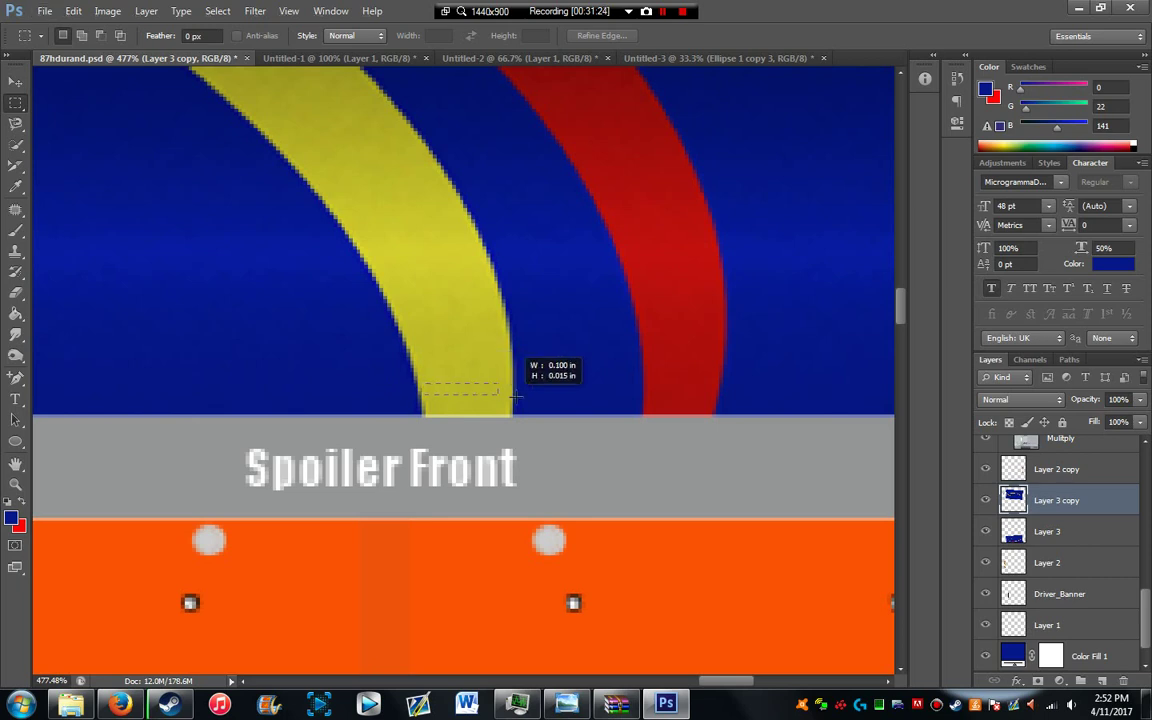
left_click_drag(689, 406, 715, 416)
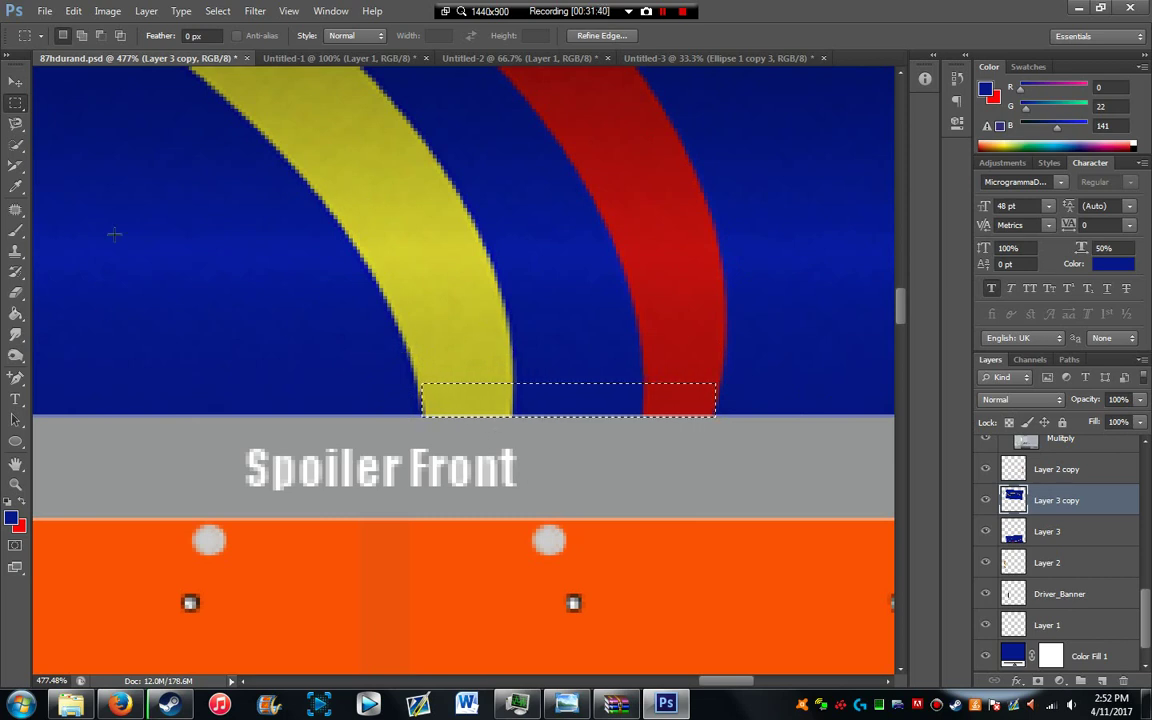
Step: Copy the selected stripe ends to a new layer
right_click(478, 403)
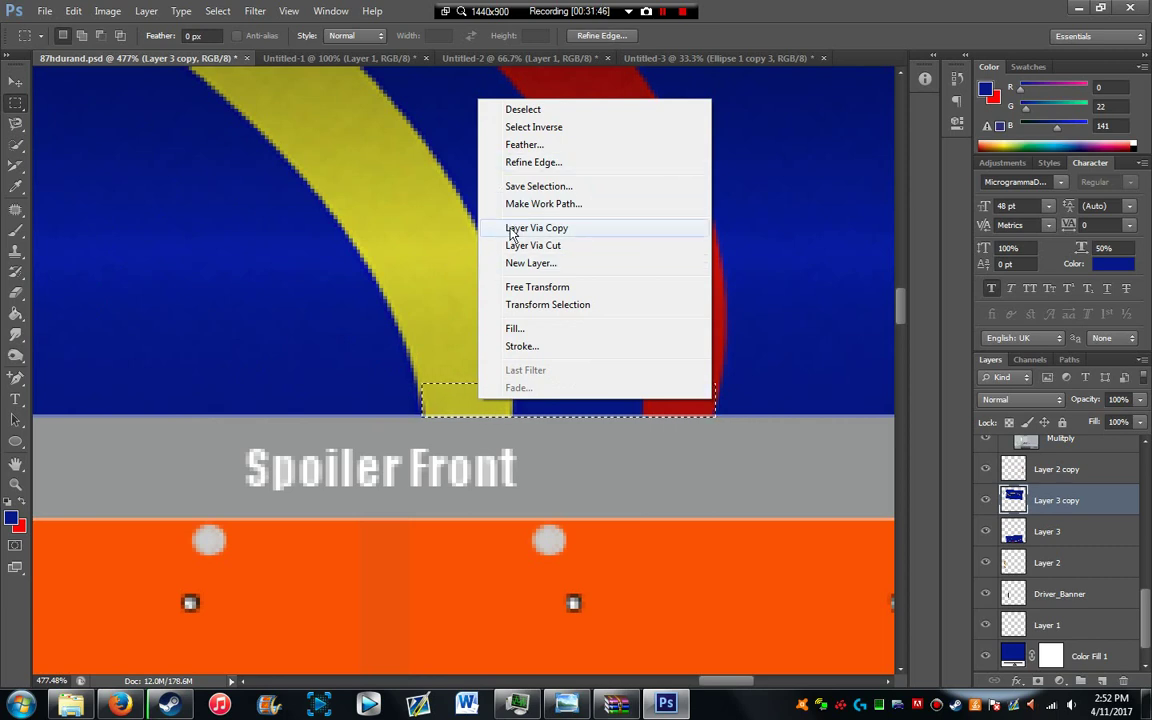
left_click(440, 316)
right_click(473, 410)
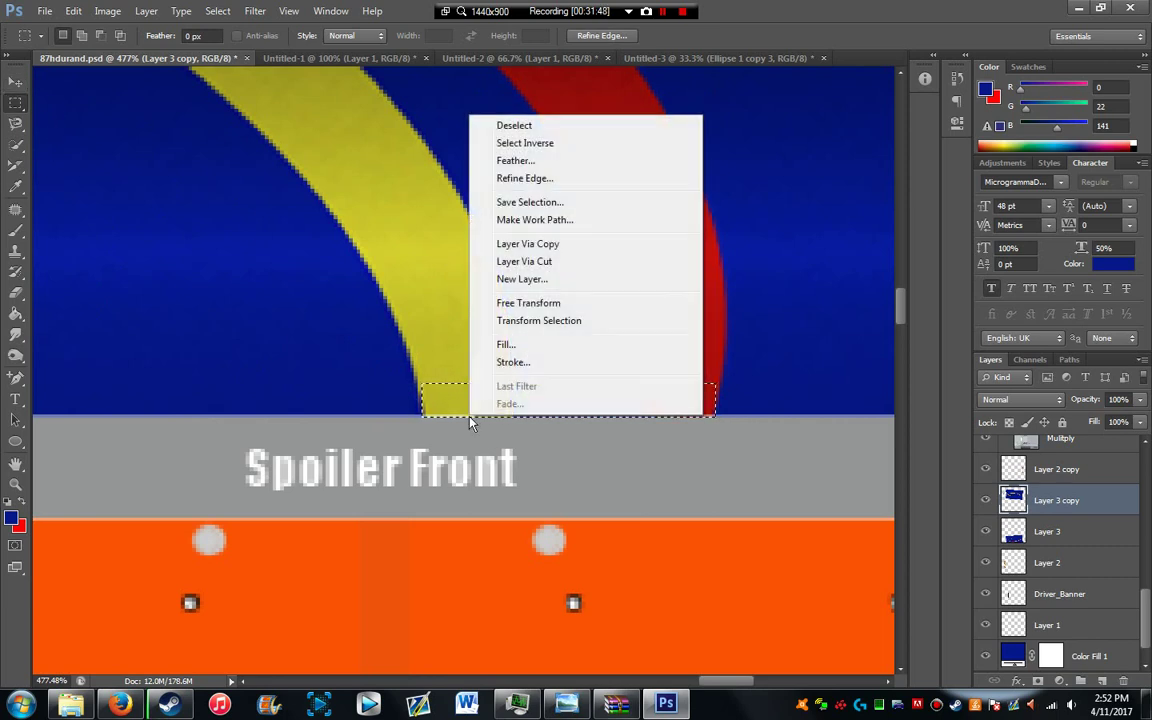
left_click(510, 244)
Step: Stretch the copied stripe ends vertically across the truck bed cover to its far edge, linking both sides' stripes
left_click(16, 81)
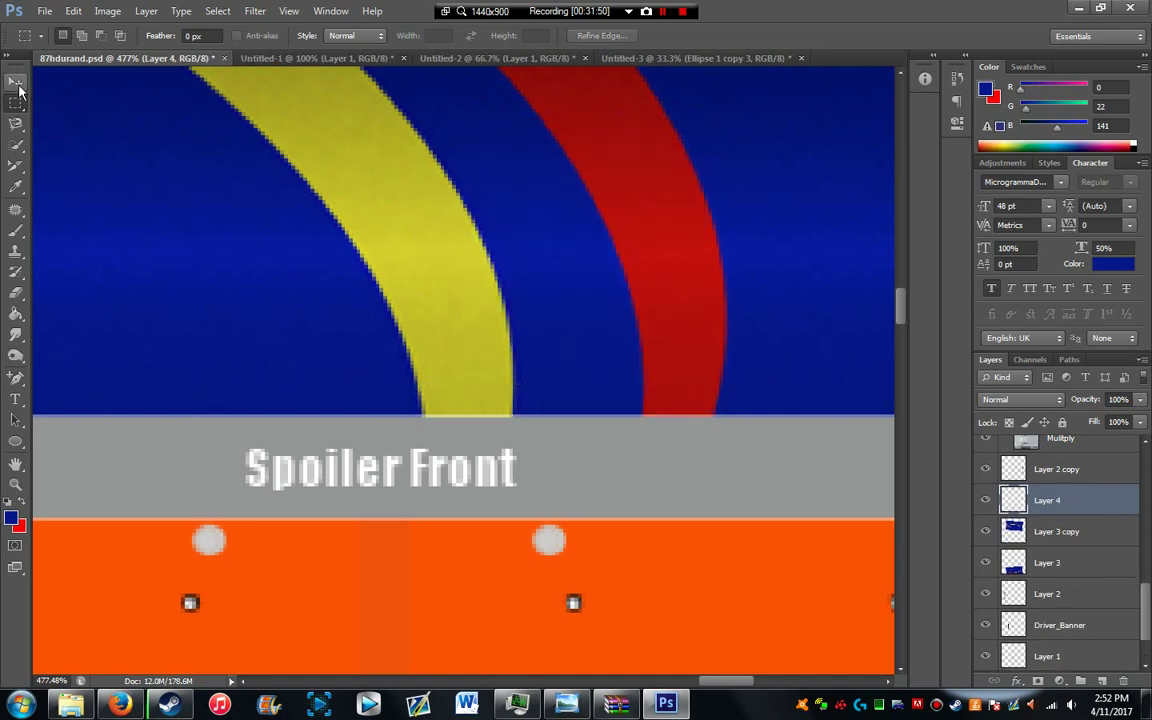
scroll(598, 428, "down", 8)
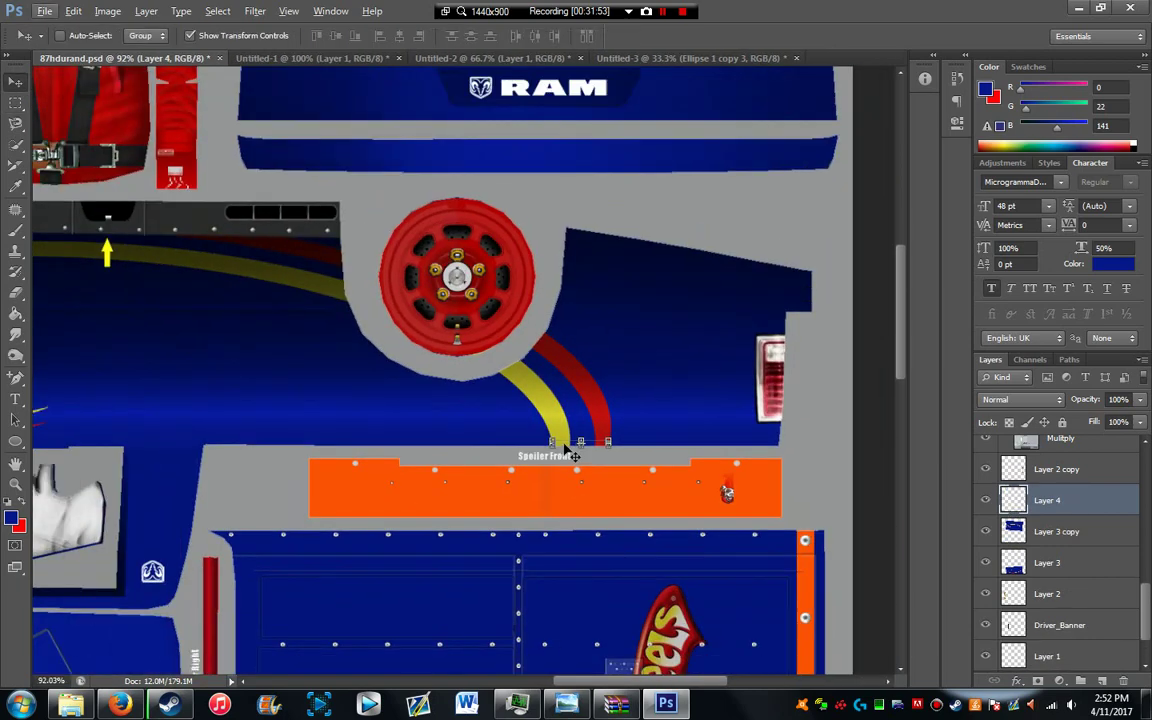
left_click_drag(570, 453, 590, 498)
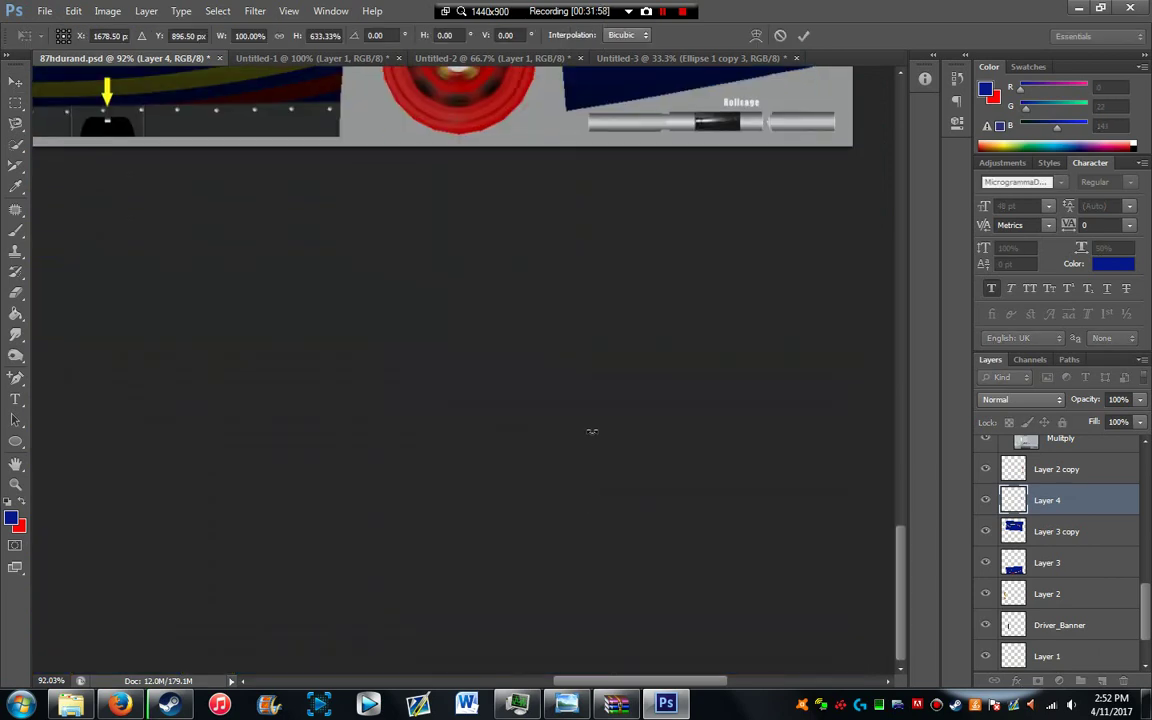
scroll(591, 429, "up", 5)
scroll(600, 428, "down", 3)
scroll(608, 427, "down", 2)
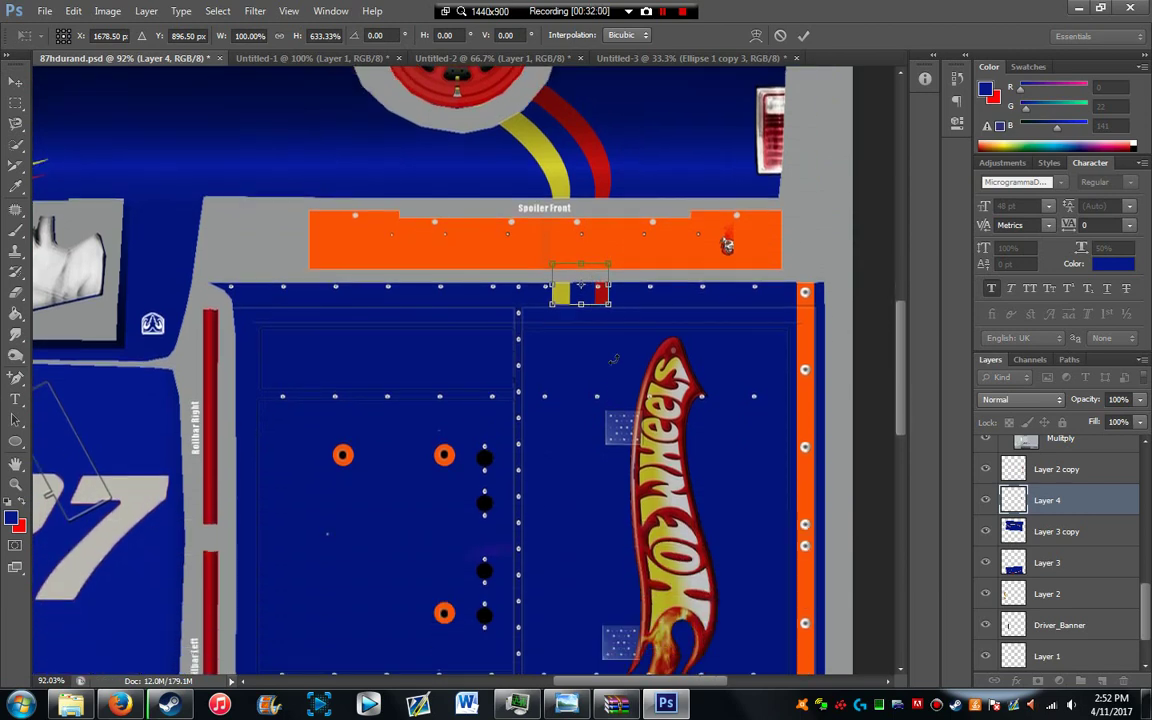
left_click_drag(583, 270, 578, 616)
key("Return")
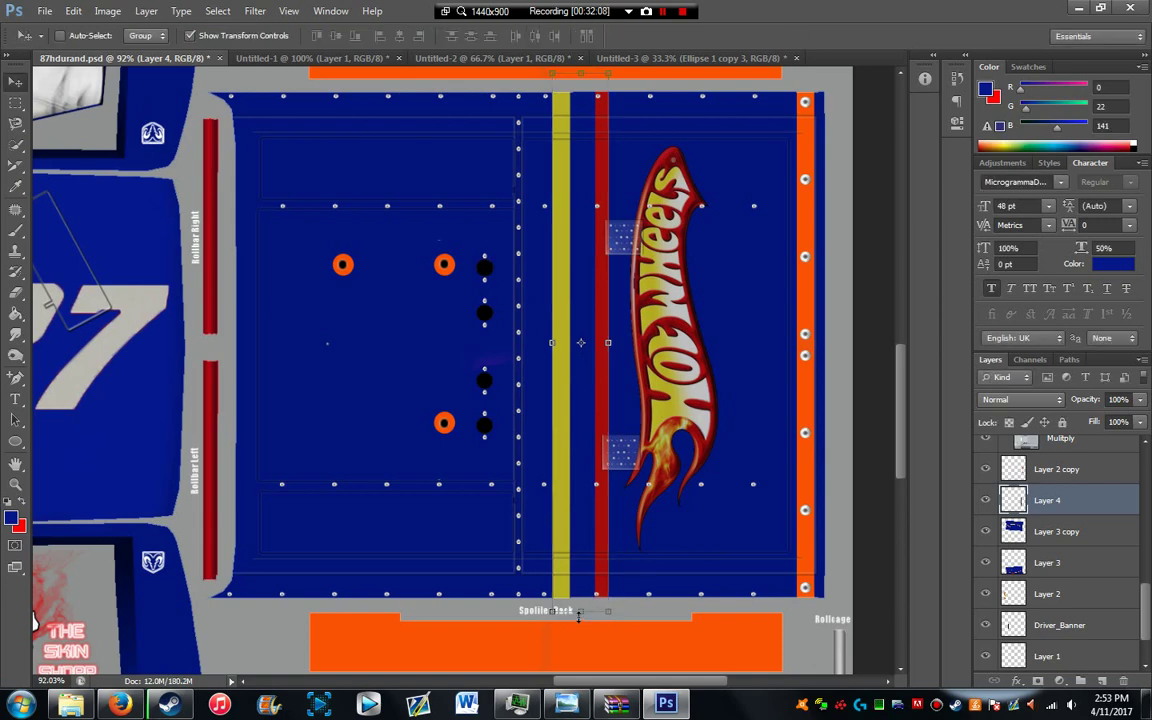
scroll(727, 190, "up", 5)
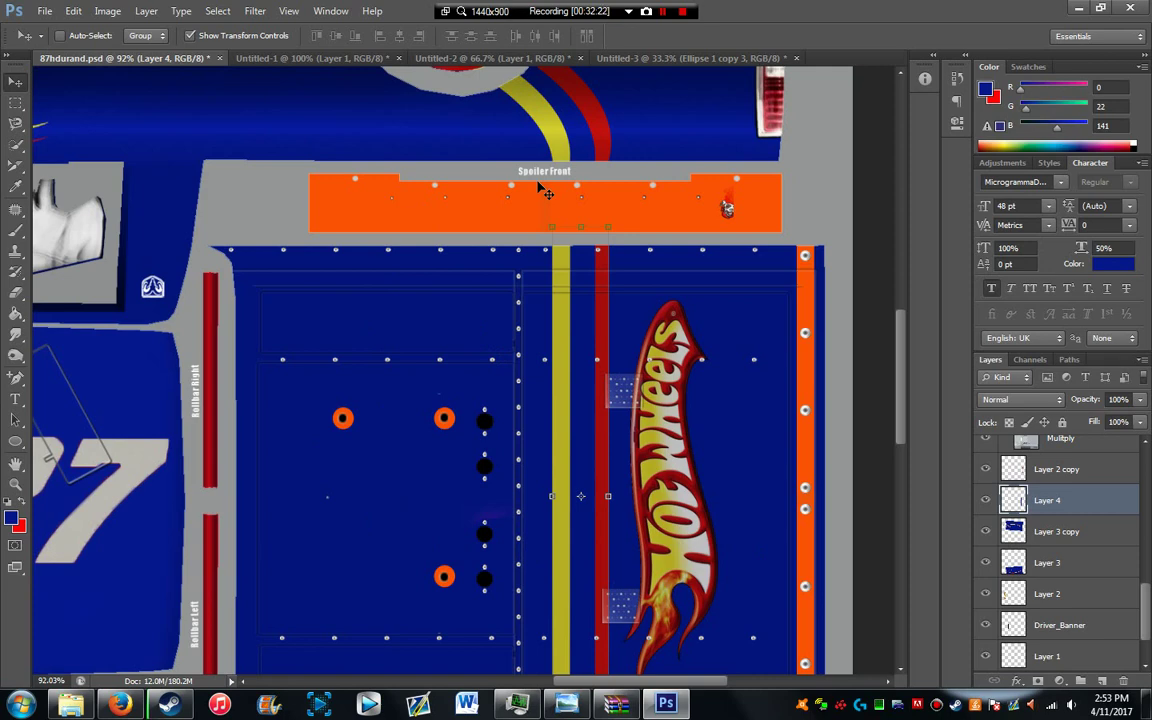
scroll(660, 422, "down", 5)
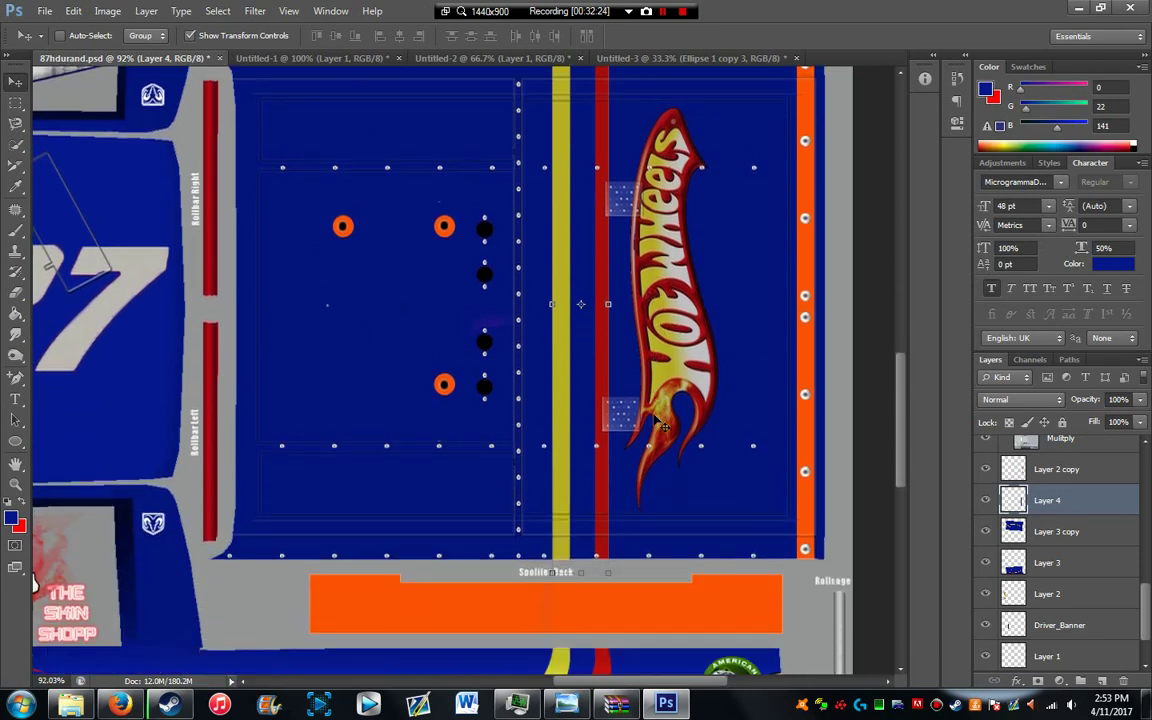
Step: Select the layer holding the number 87 on the truck's roof
scroll(613, 407, "down", 5)
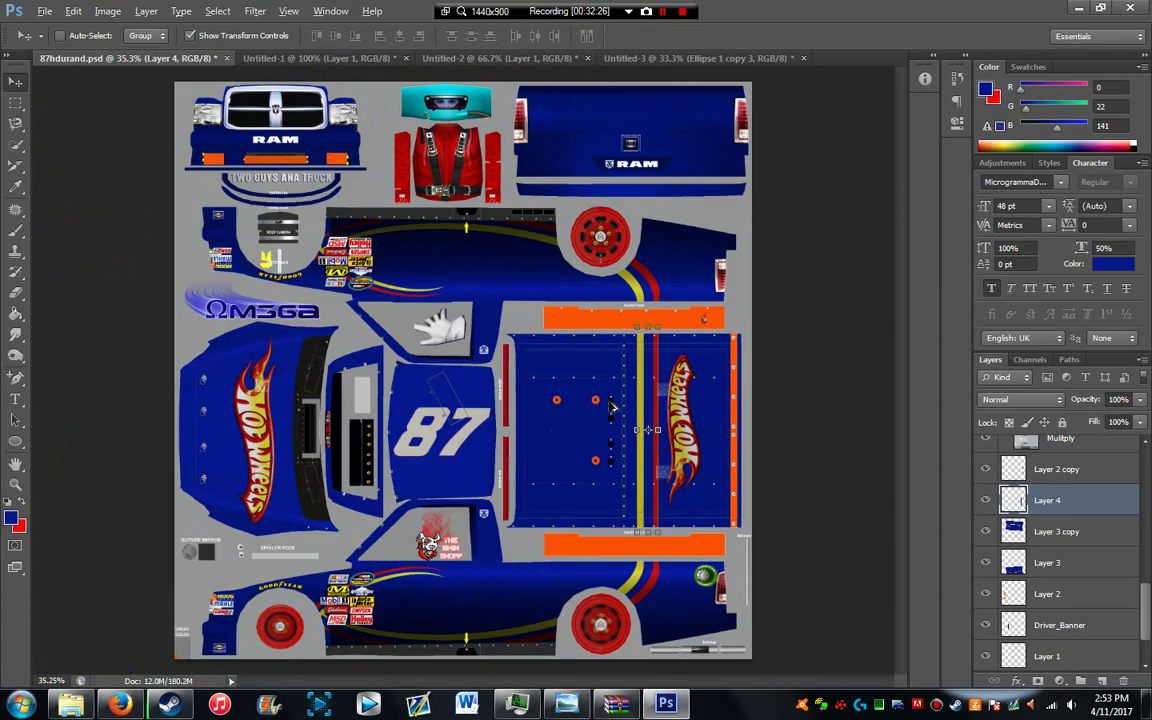
key("alt")
right_click(479, 426)
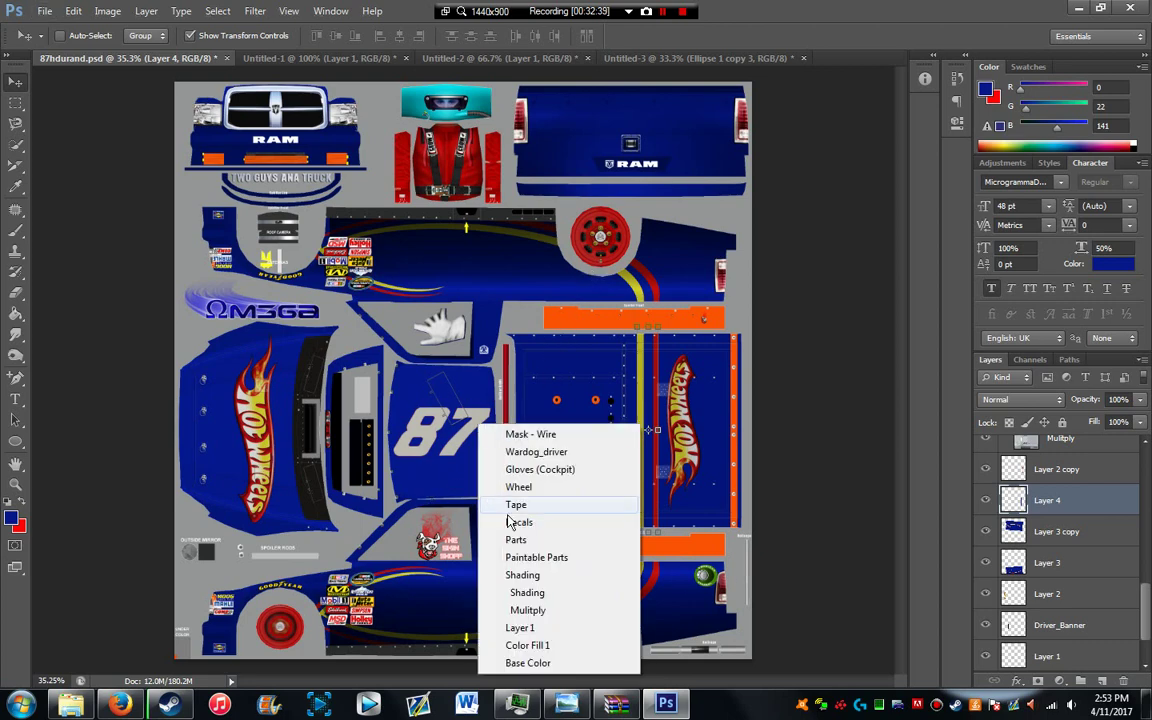
left_click(508, 625)
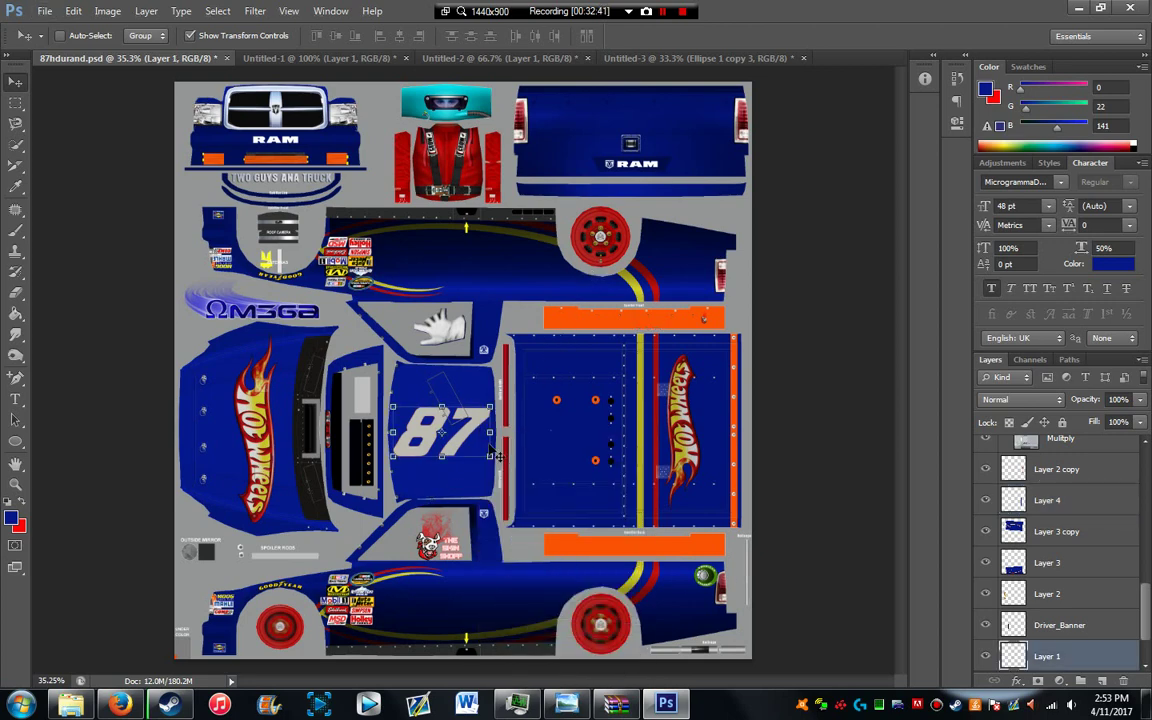
left_click(1018, 681)
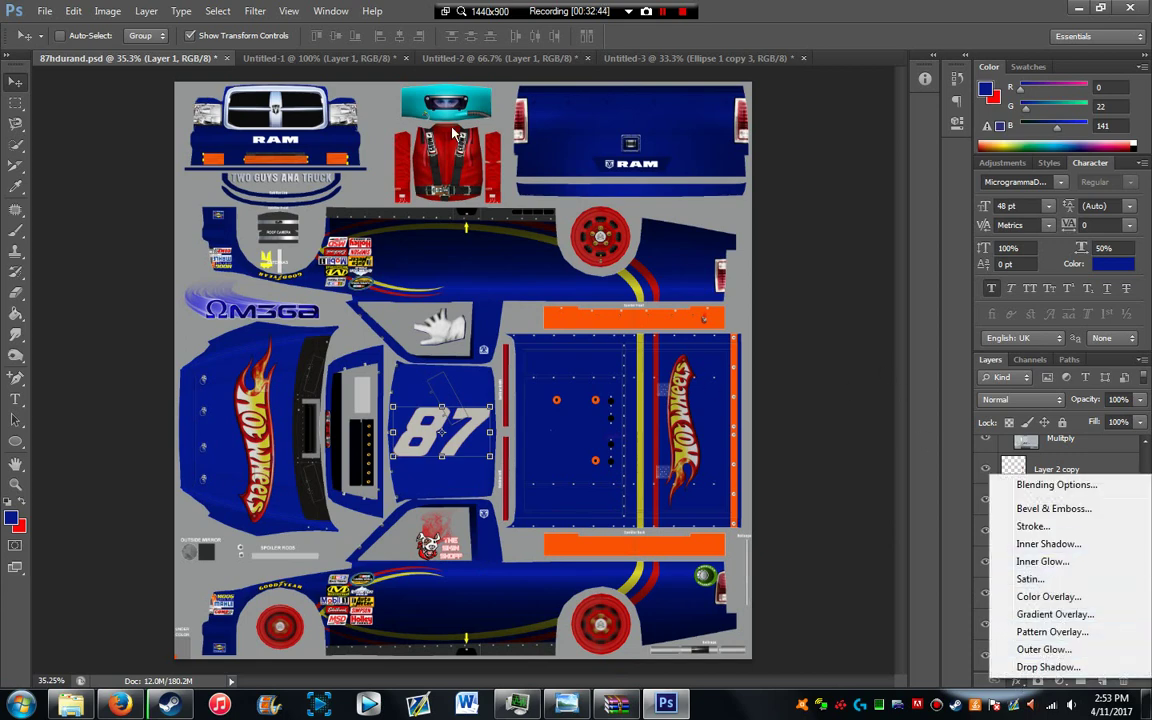
left_click(755, 34)
Step: Switch to Firefox, search Bing Images for "hendrick font" and open the yellow-green number sample image
left_click(119, 704)
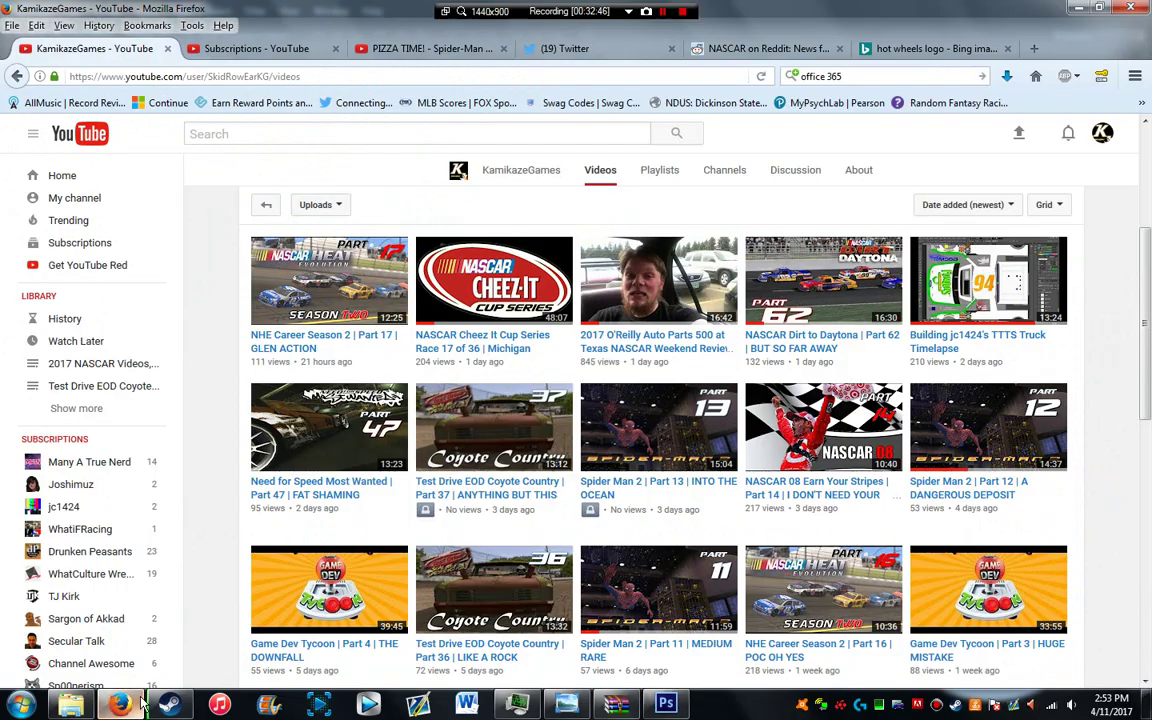
left_click(930, 48)
left_click(100, 138)
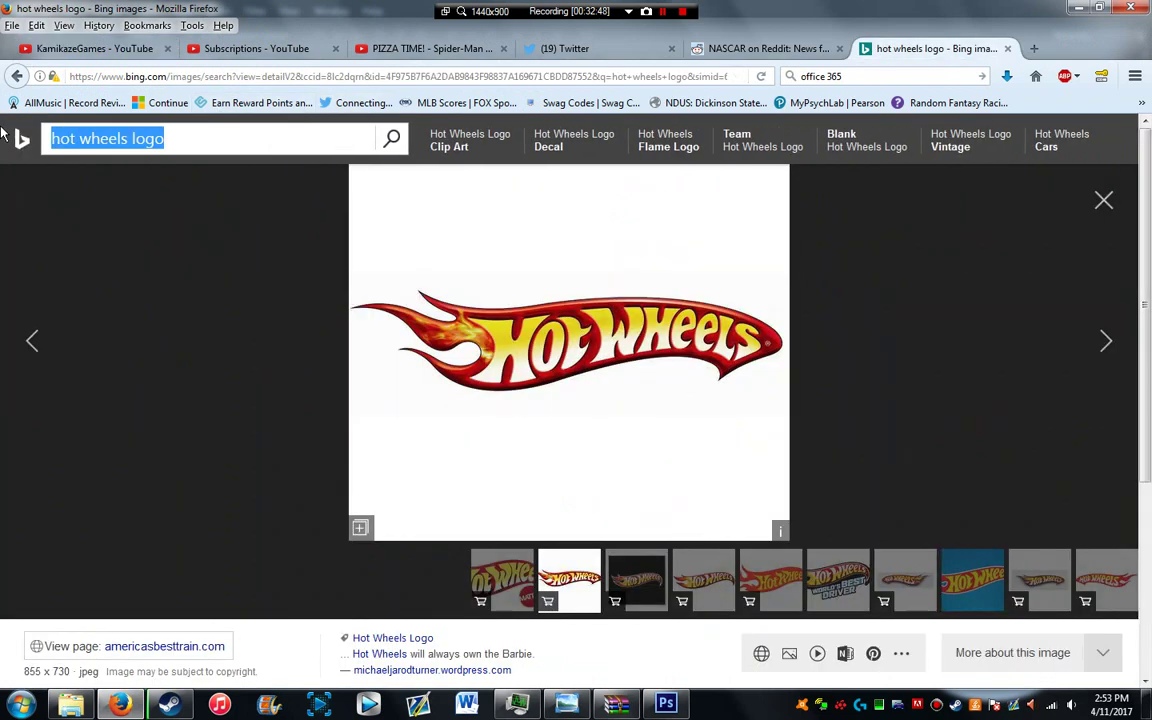
type("hendrick ")
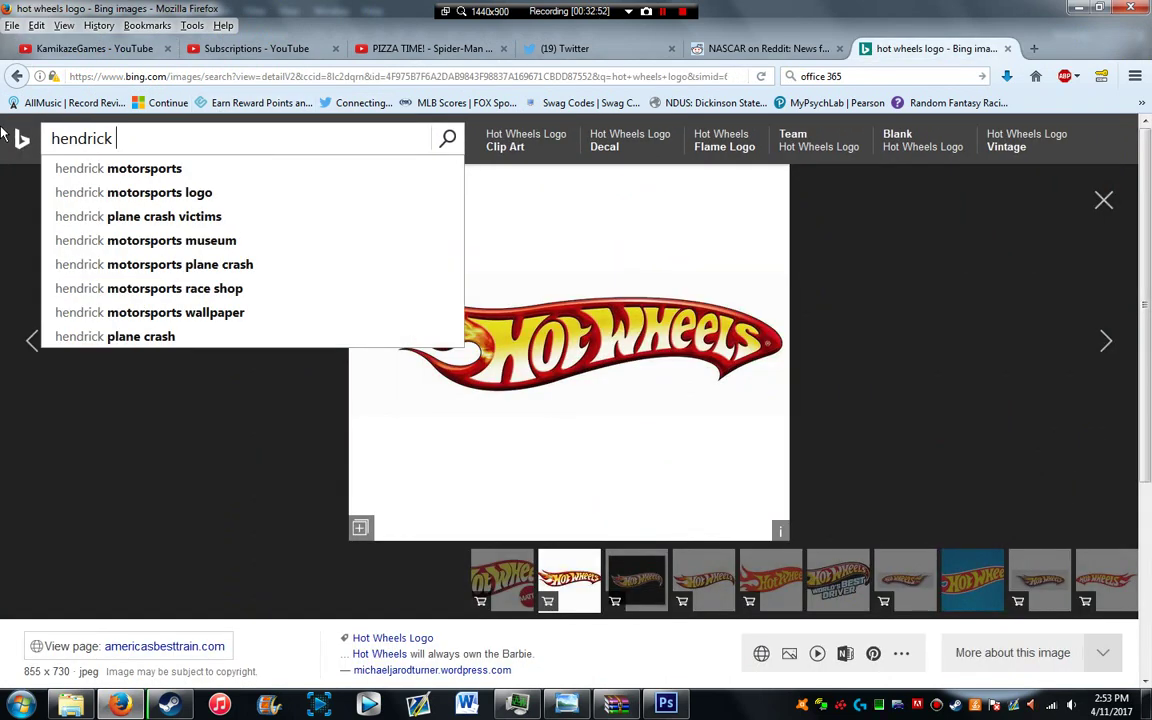
type("font")
key("Return")
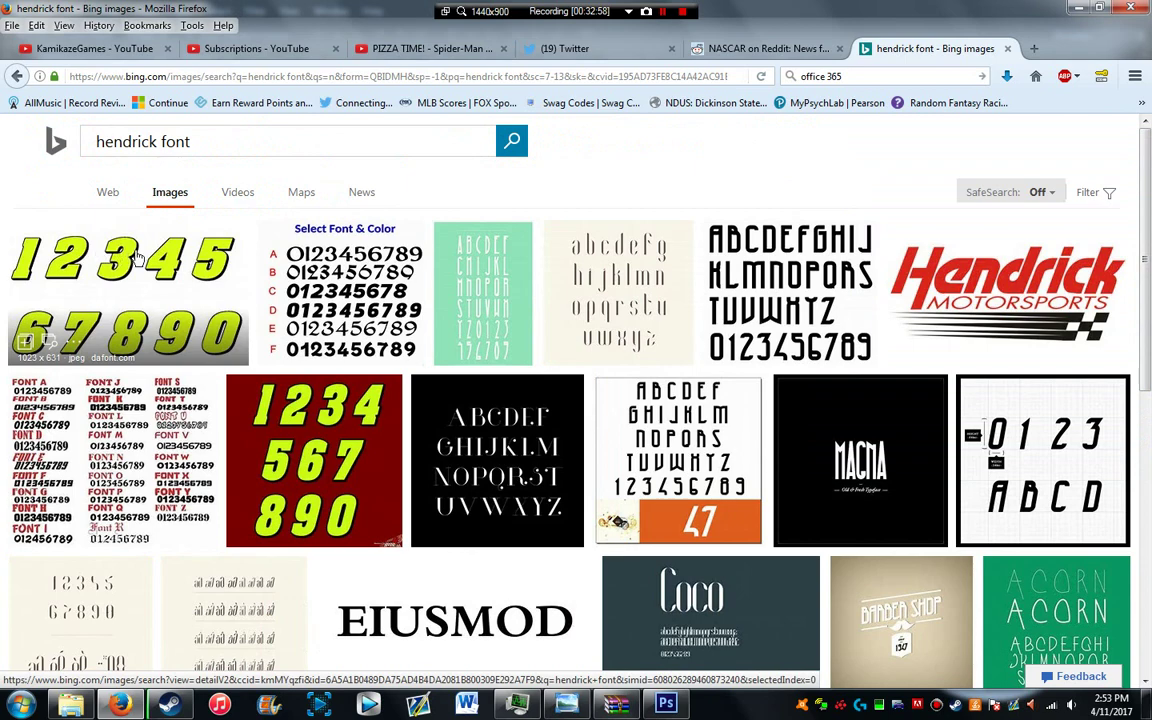
left_click(224, 204)
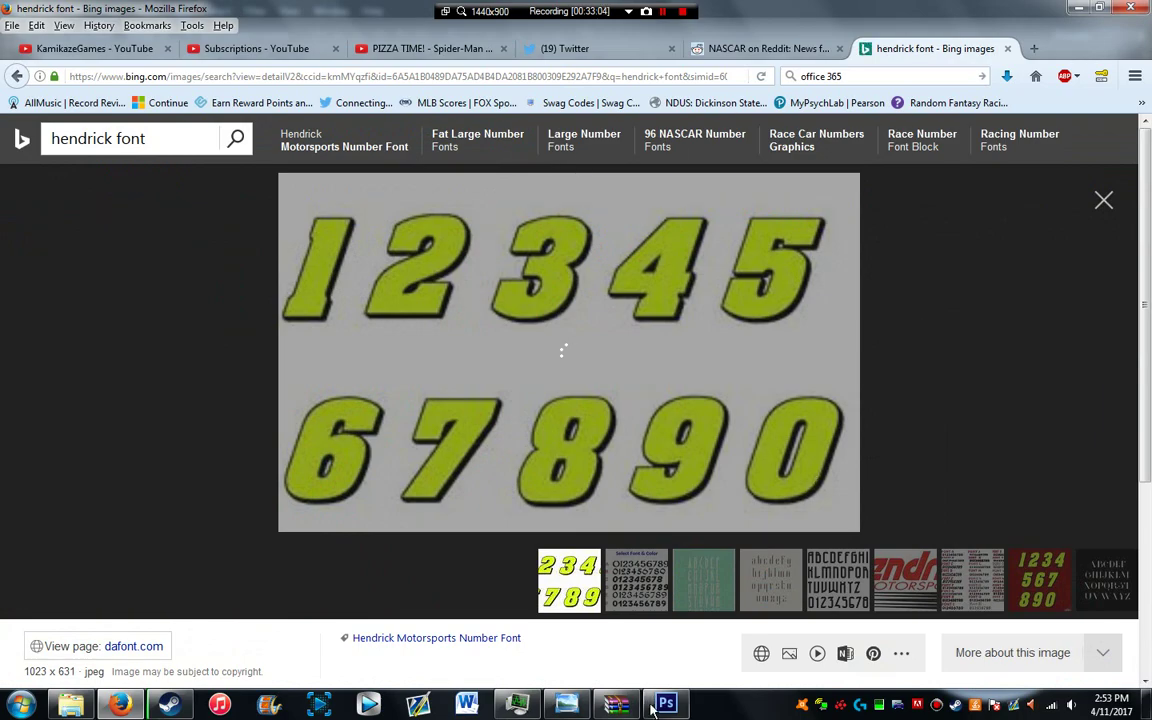
Step: Switch back to Photoshop and examine the number 87 on the roof up close
key("alt+Tab")
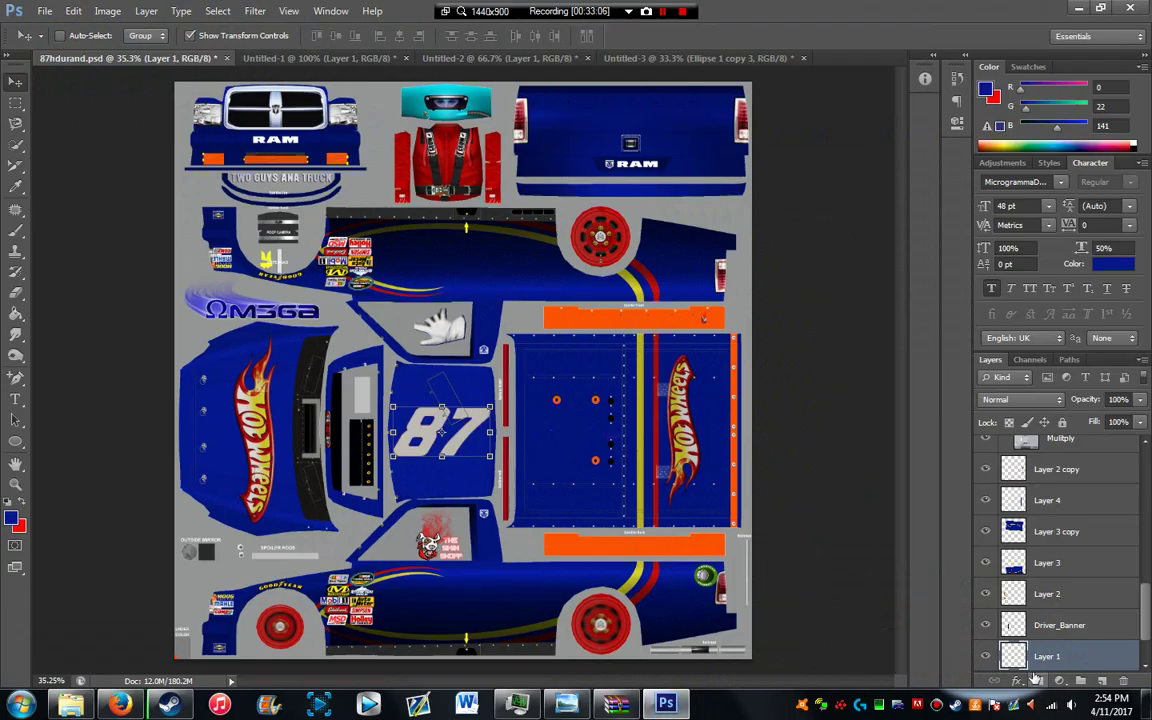
right_click(990, 472)
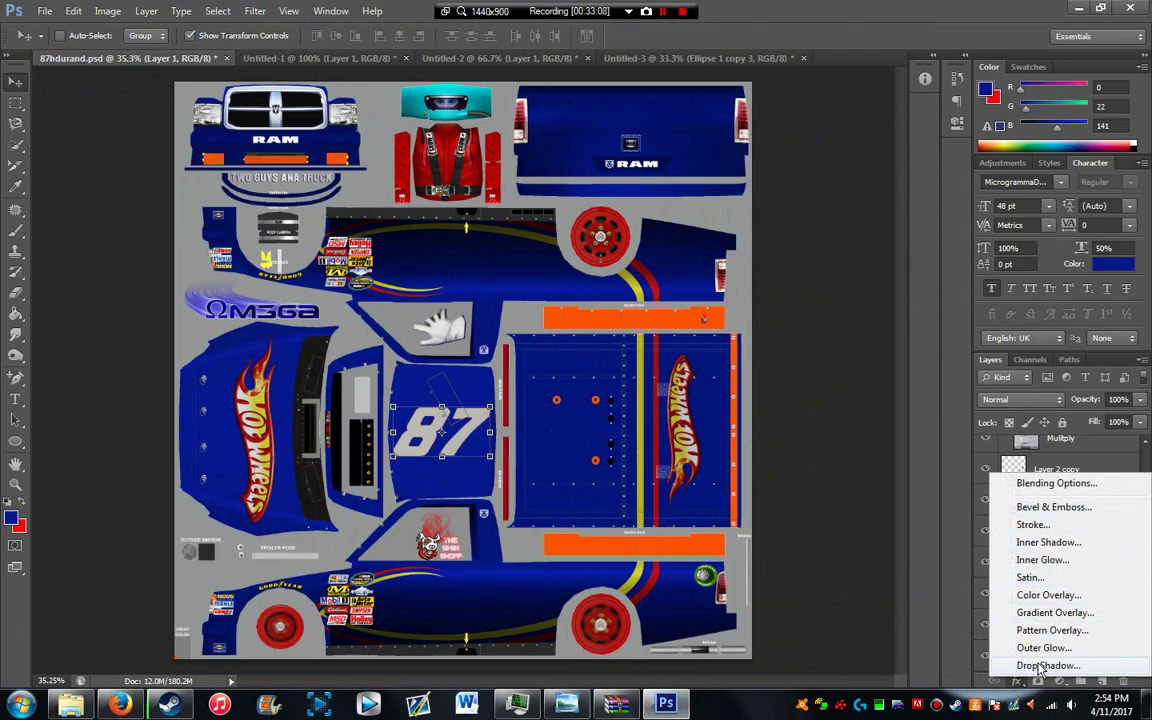
key("Escape")
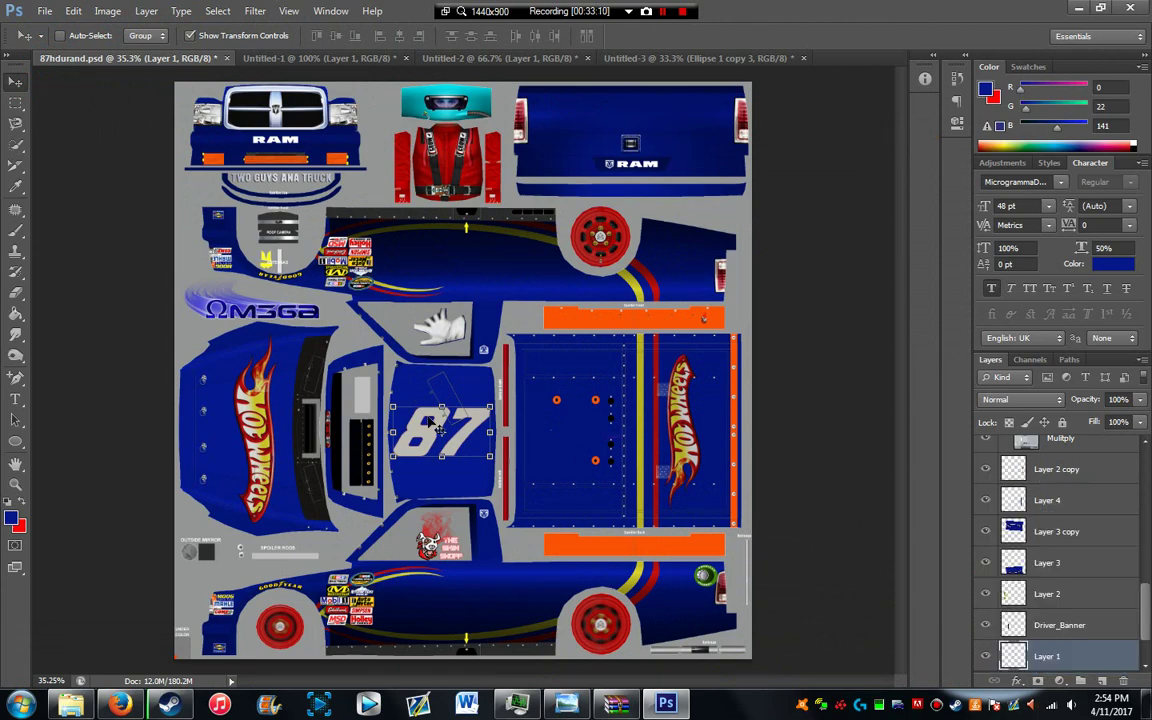
scroll(428, 463, "up", 6)
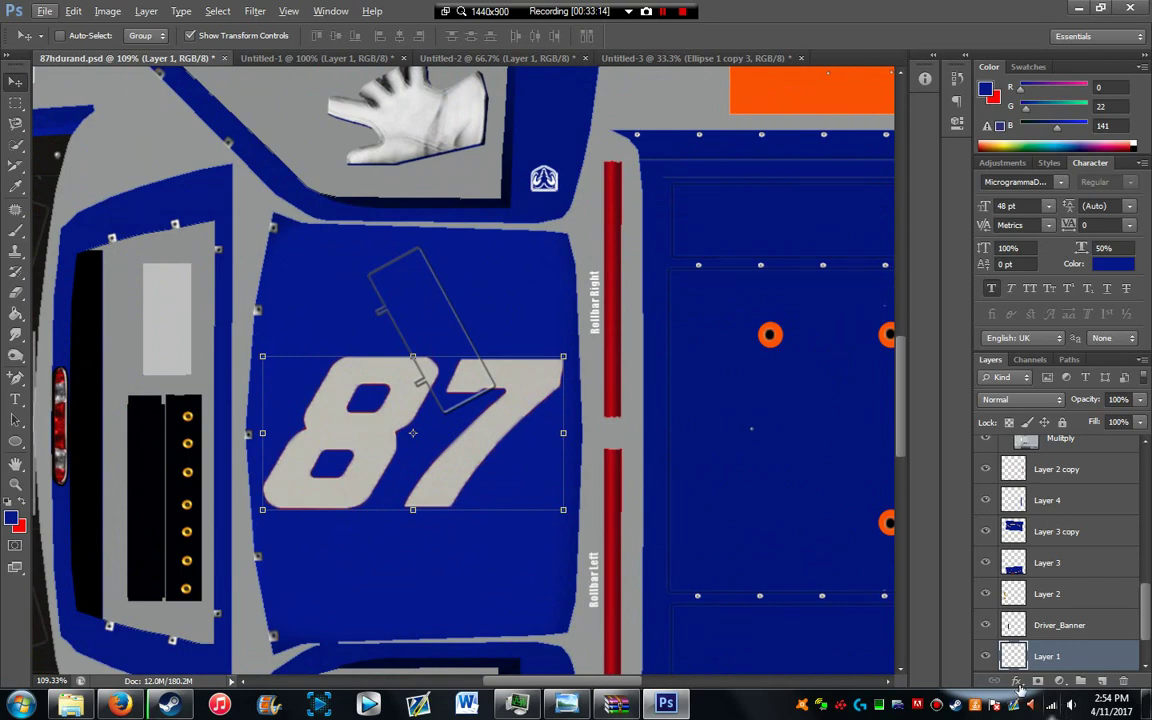
scroll(493, 366, "down", 4)
scroll(572, 404, "down", 2)
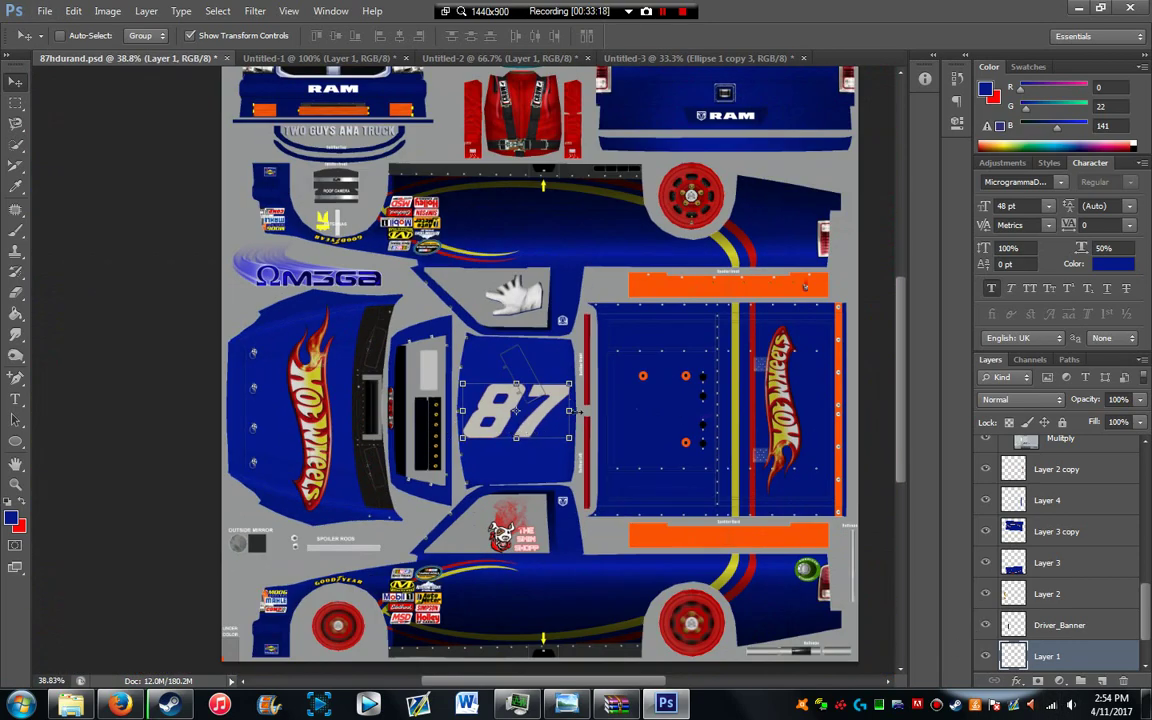
Step: Add a Color Overlay in red c00c0c to the roof number, with Normal blend mode and 100% opacity
left_click(1019, 680)
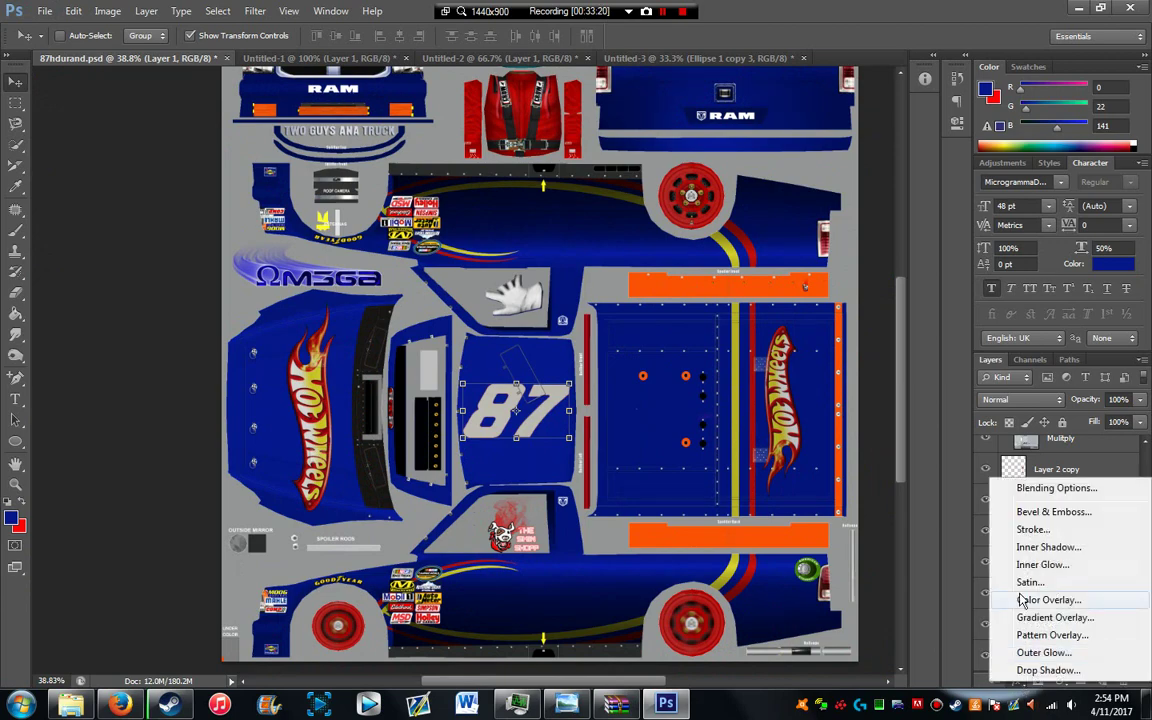
key("Escape")
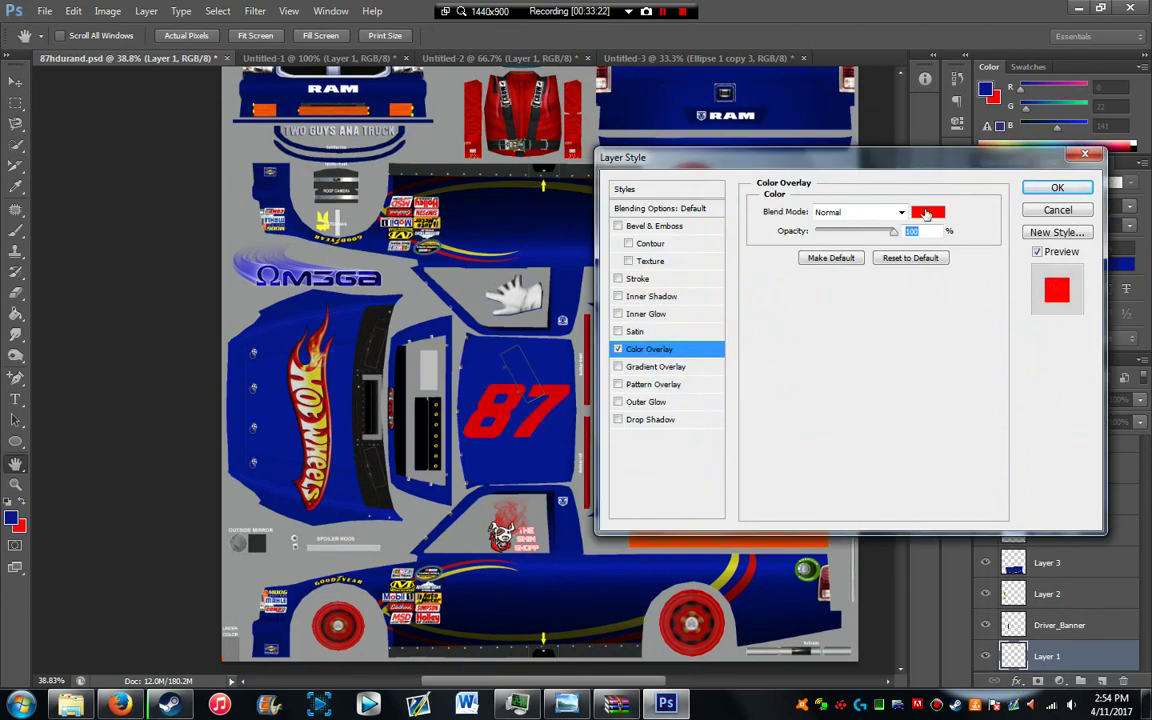
left_click(926, 214)
left_click_drag(680, 300, 679, 396)
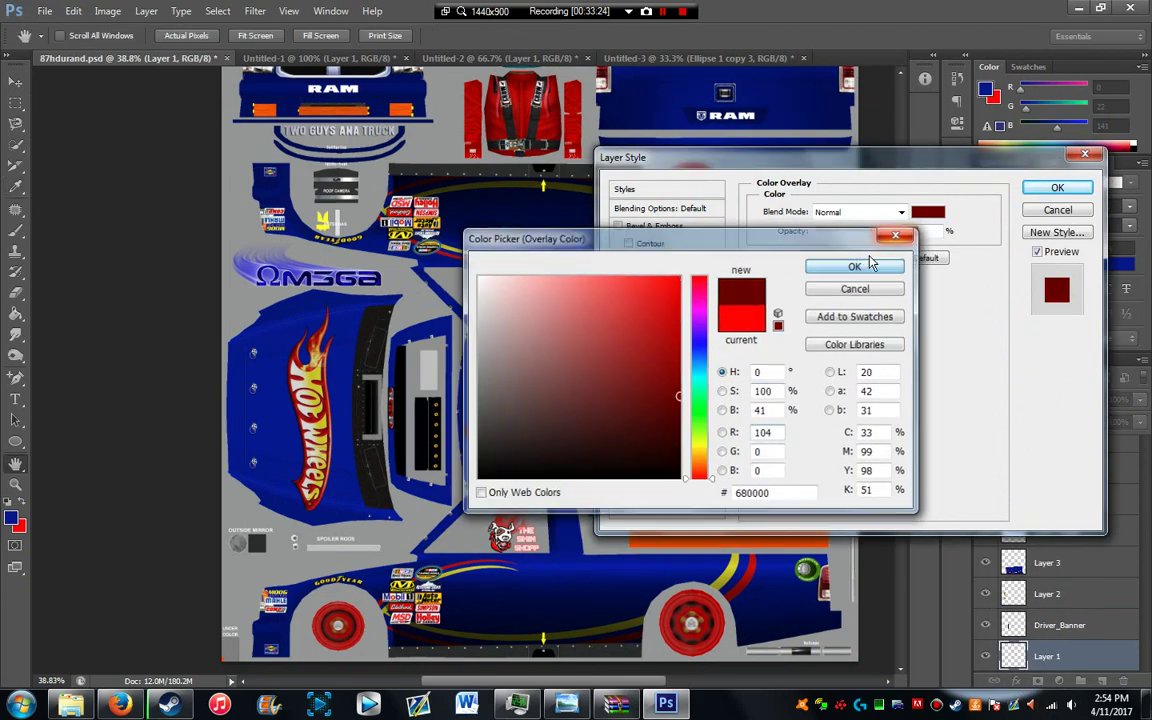
left_click(854, 266)
left_click(926, 213)
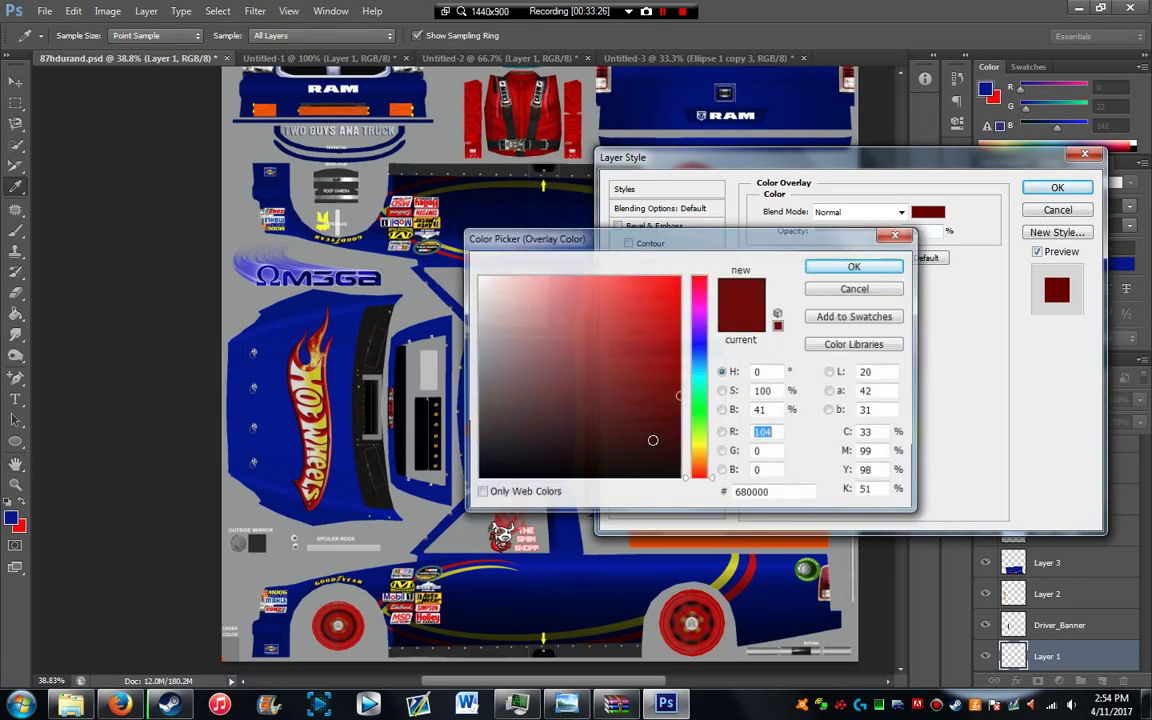
mouse_move(666, 380)
left_mouse_down()
mouse_move(689, 363)
mouse_move(663, 339)
mouse_move(667, 326)
left_mouse_up()
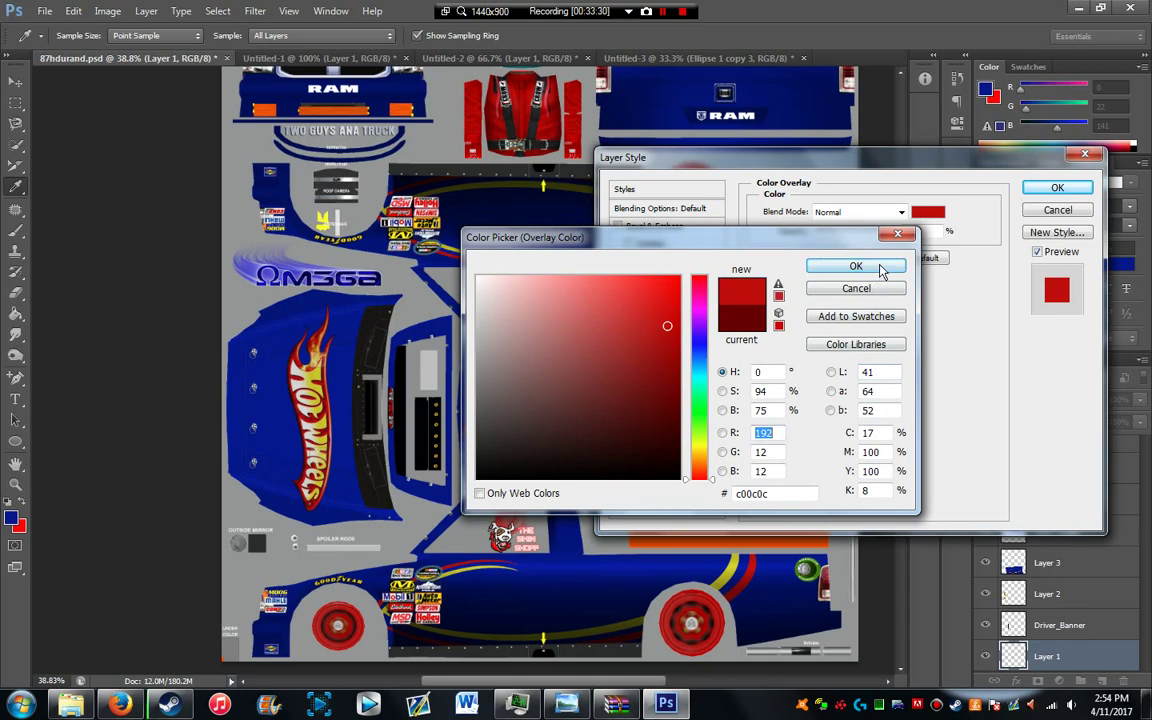
left_click(880, 266)
left_click(1057, 189)
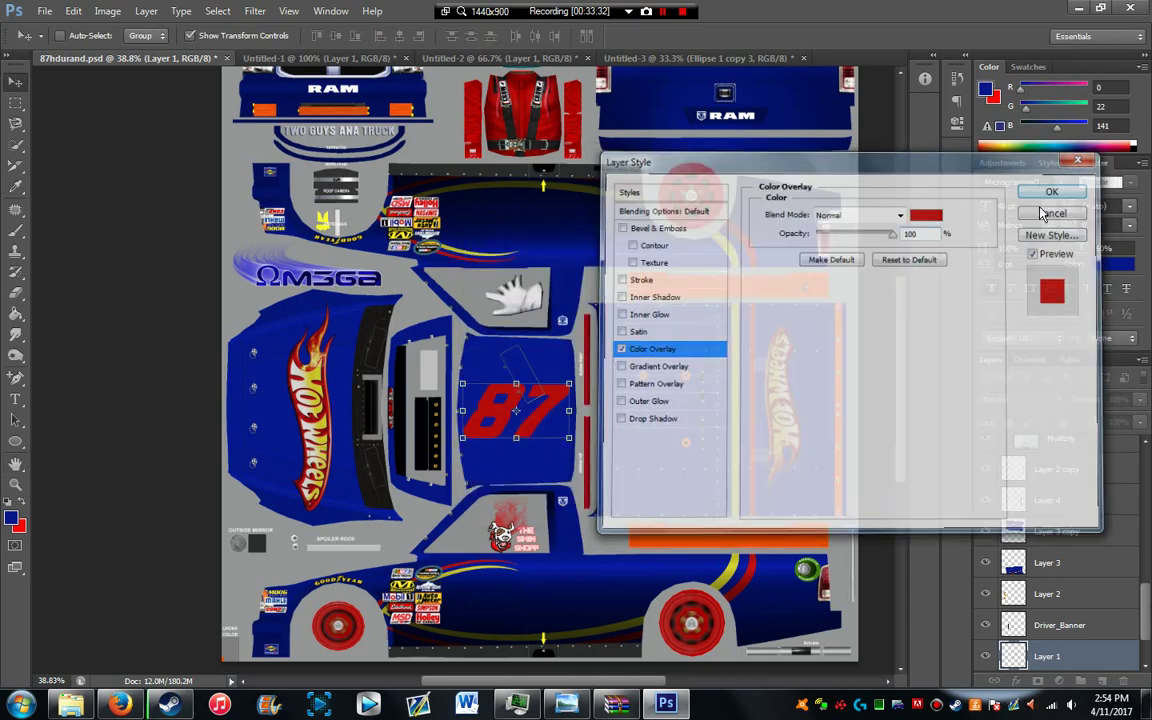
Step: Duplicate the roof number's layer as Layer 1 copy and delete that copy
scroll(516, 410, "up", 5)
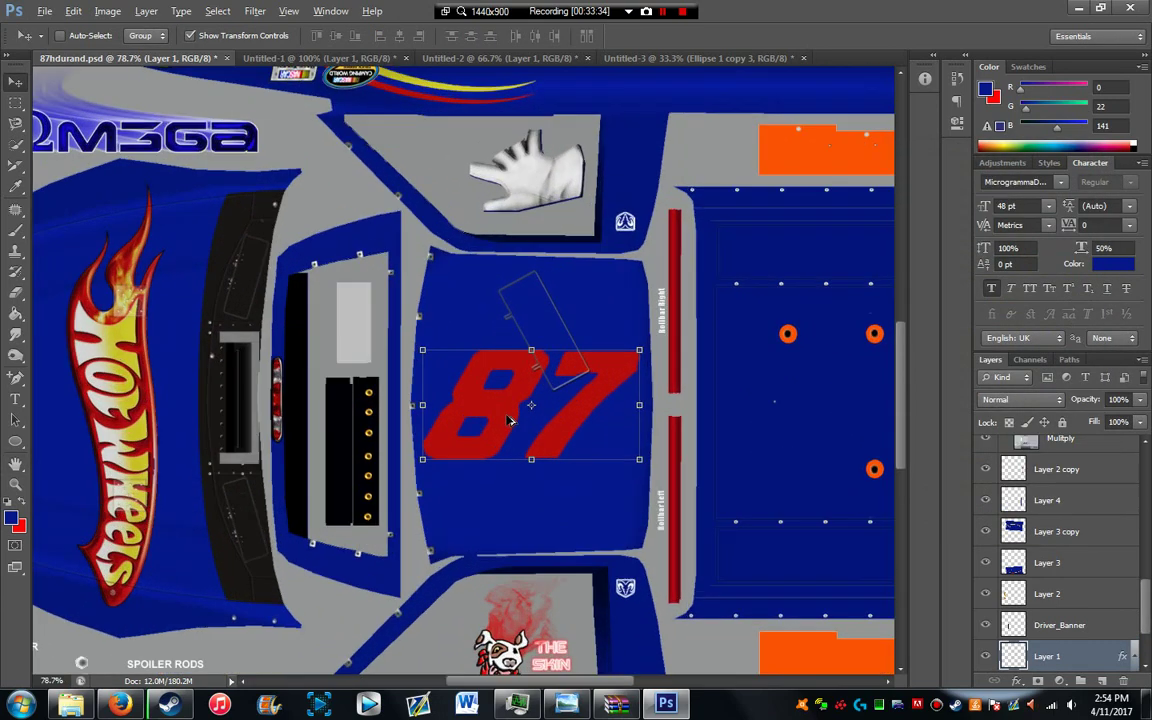
key("alt")
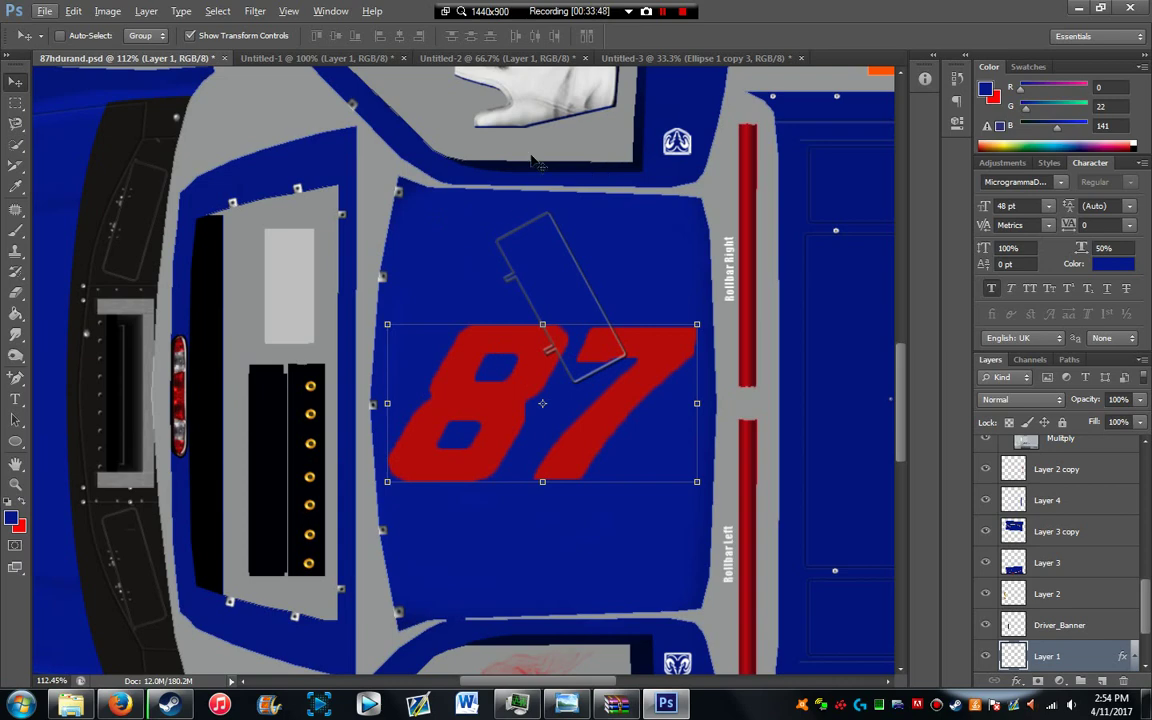
right_click(1090, 656)
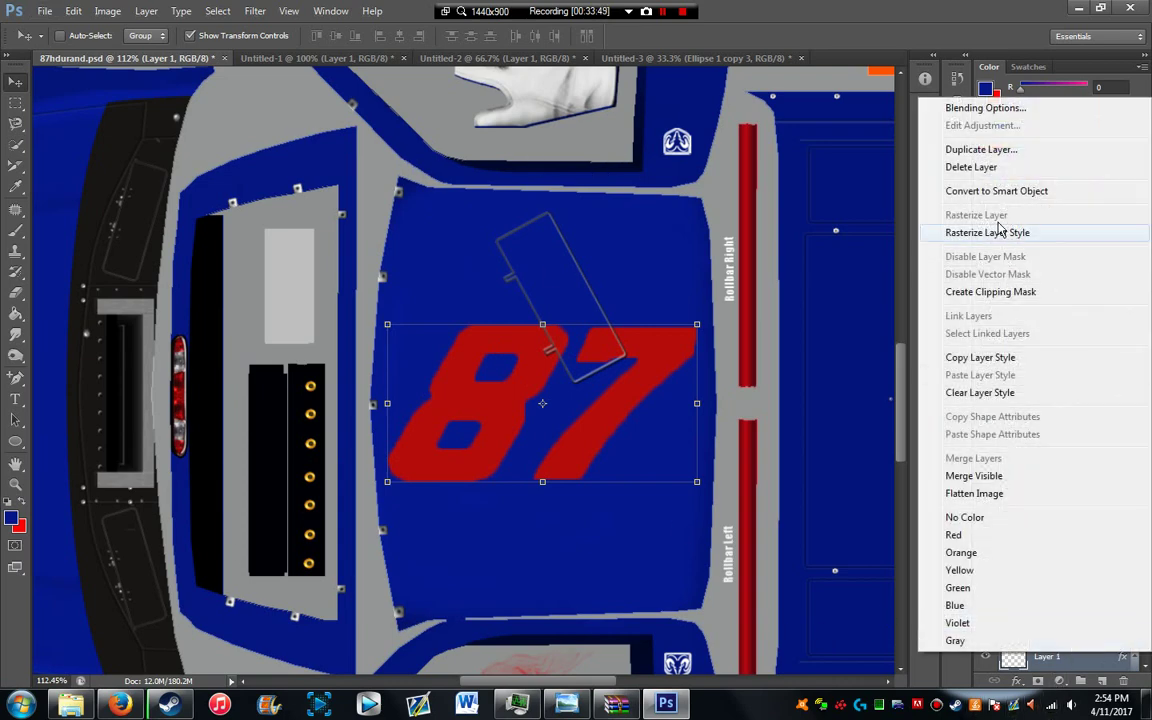
left_click(975, 150)
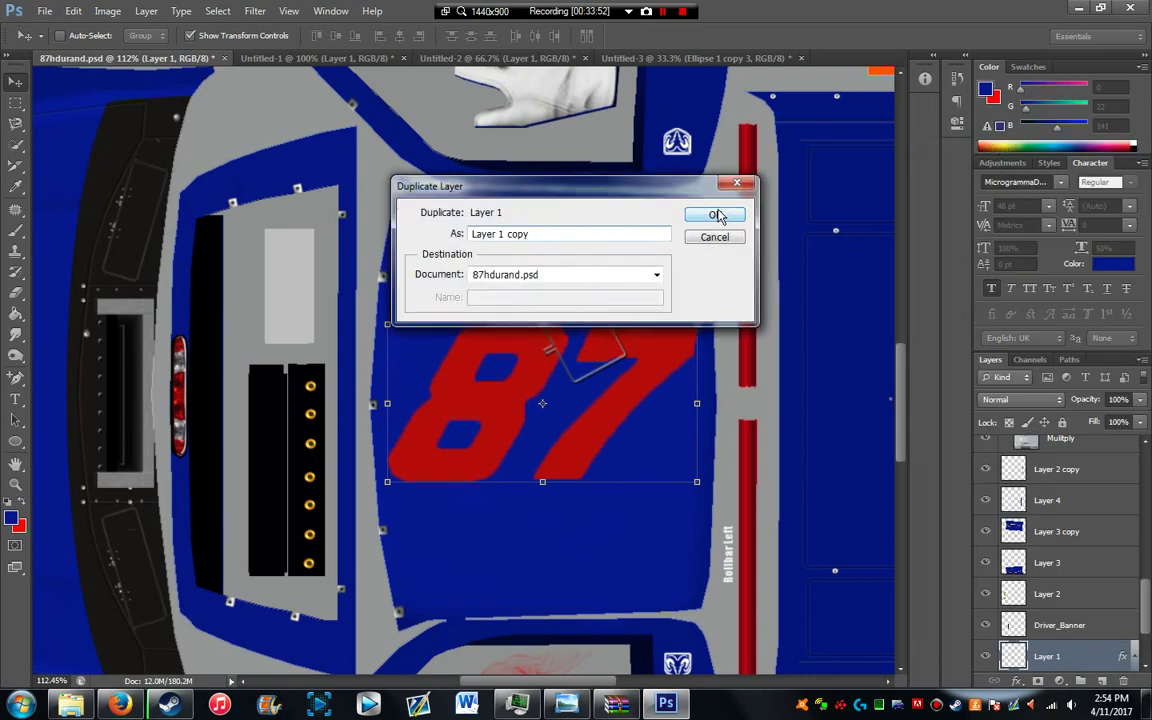
left_click(710, 214)
scroll(1088, 562, "down", 2)
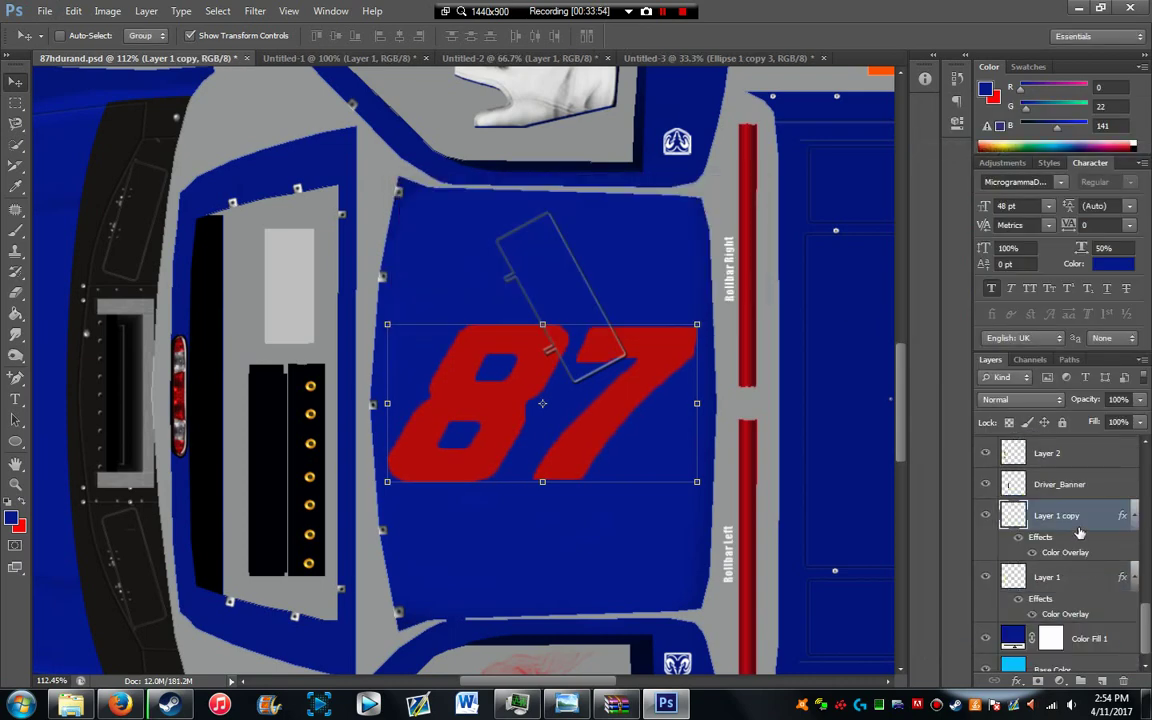
key("Delete")
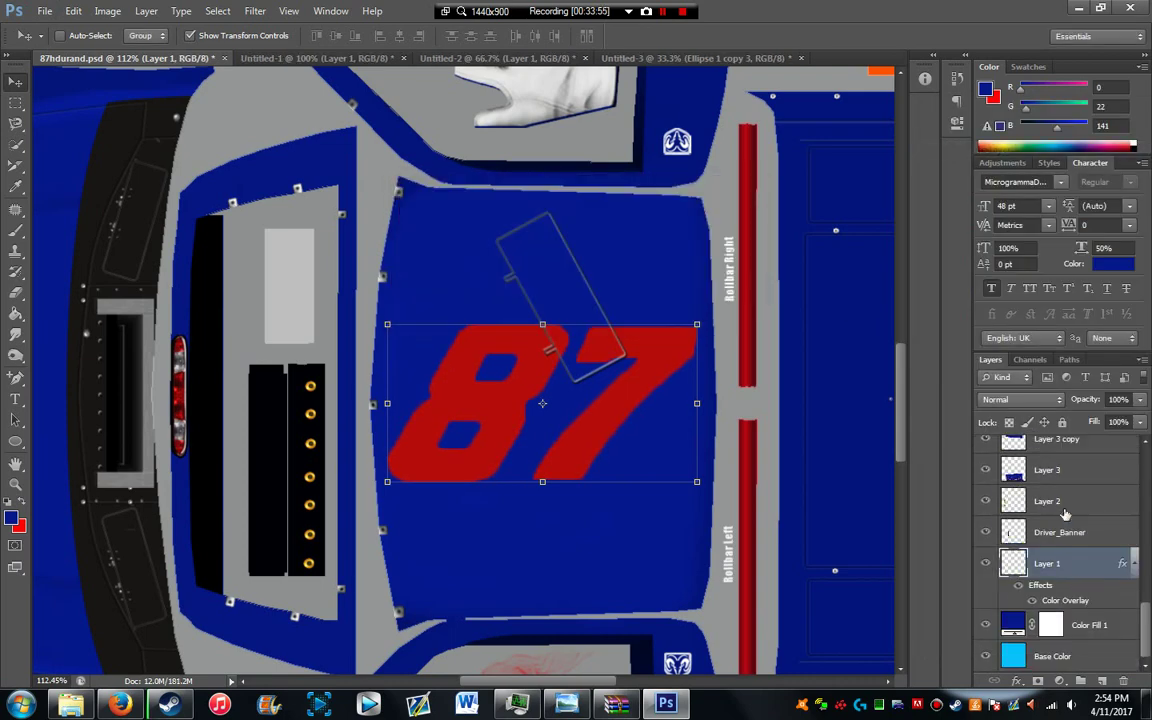
right_click(1070, 565)
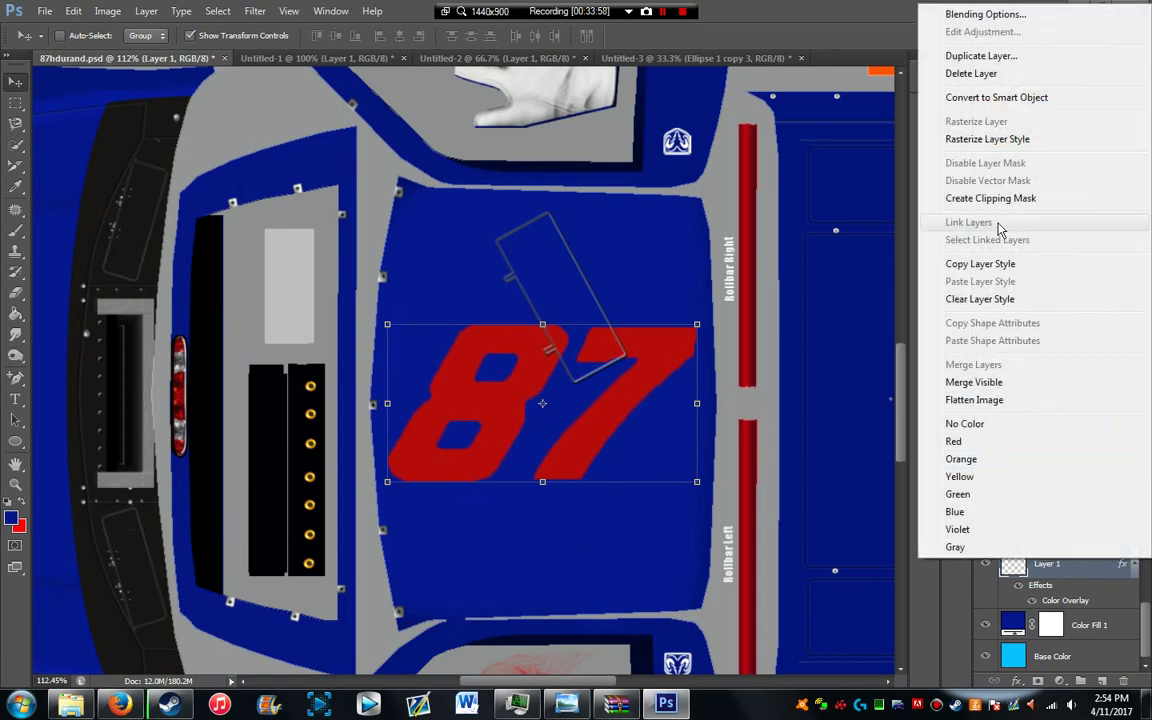
left_click(860, 8)
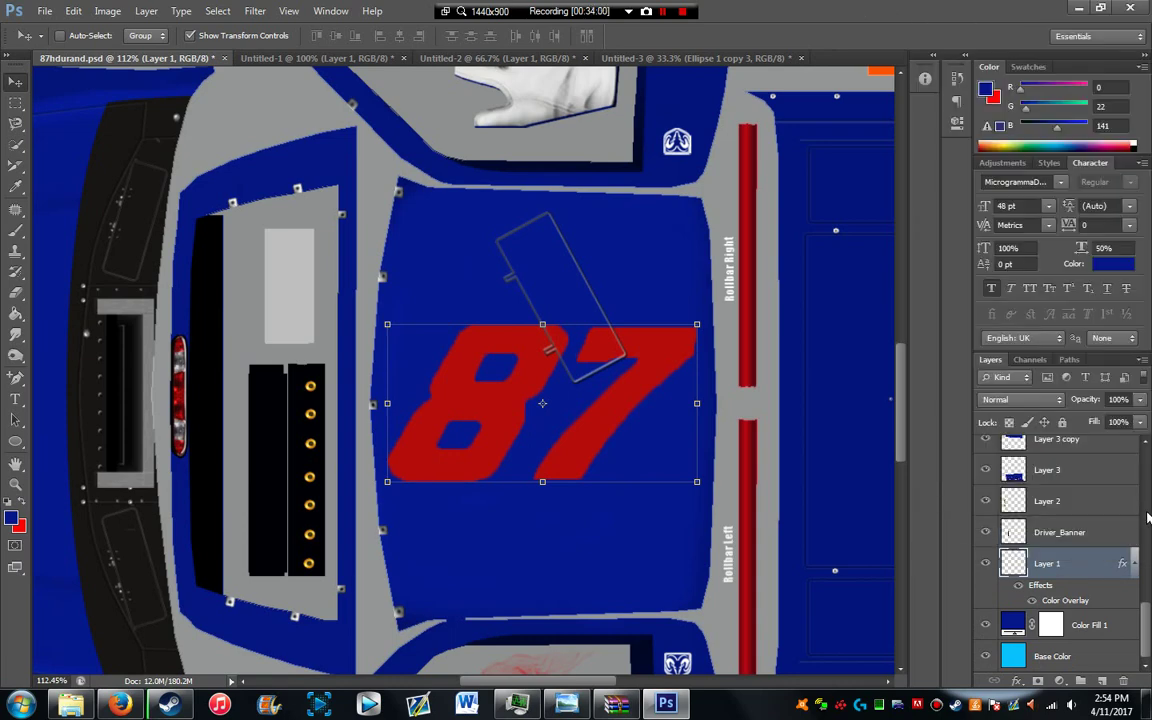
Step: Make two stacked duplicates of the red roof number layer, Layer 1 copy and Layer 1 copy 2
right_click(1047, 565)
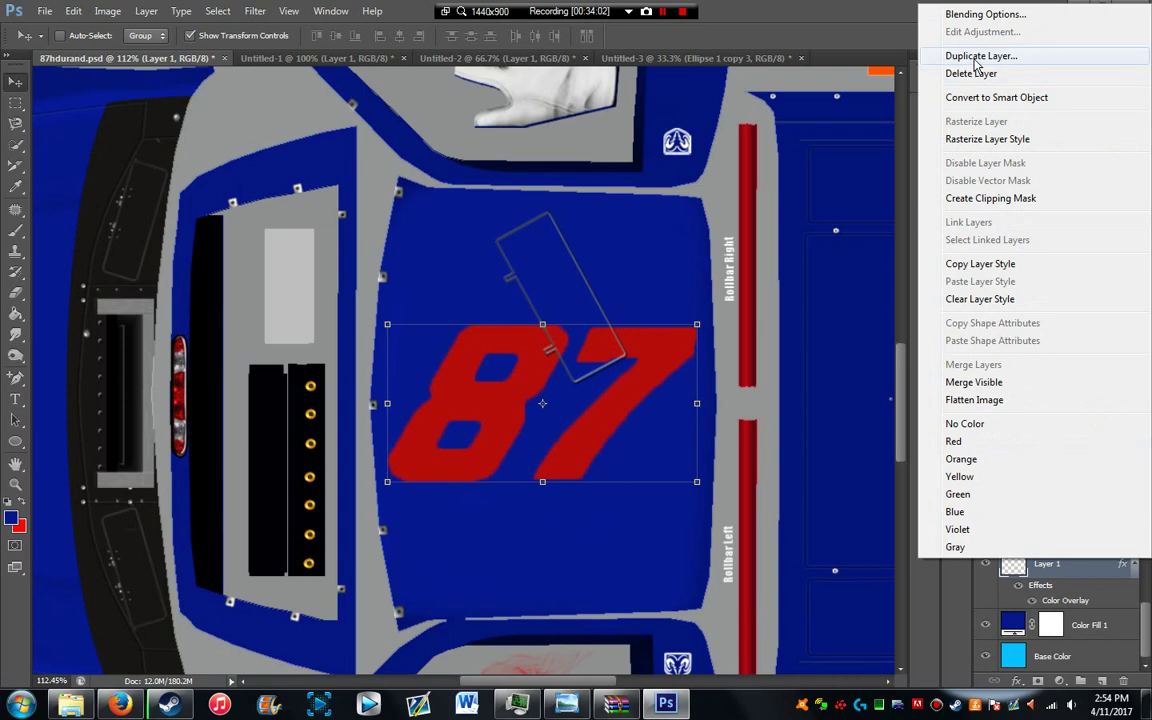
left_click(968, 56)
left_click(712, 214)
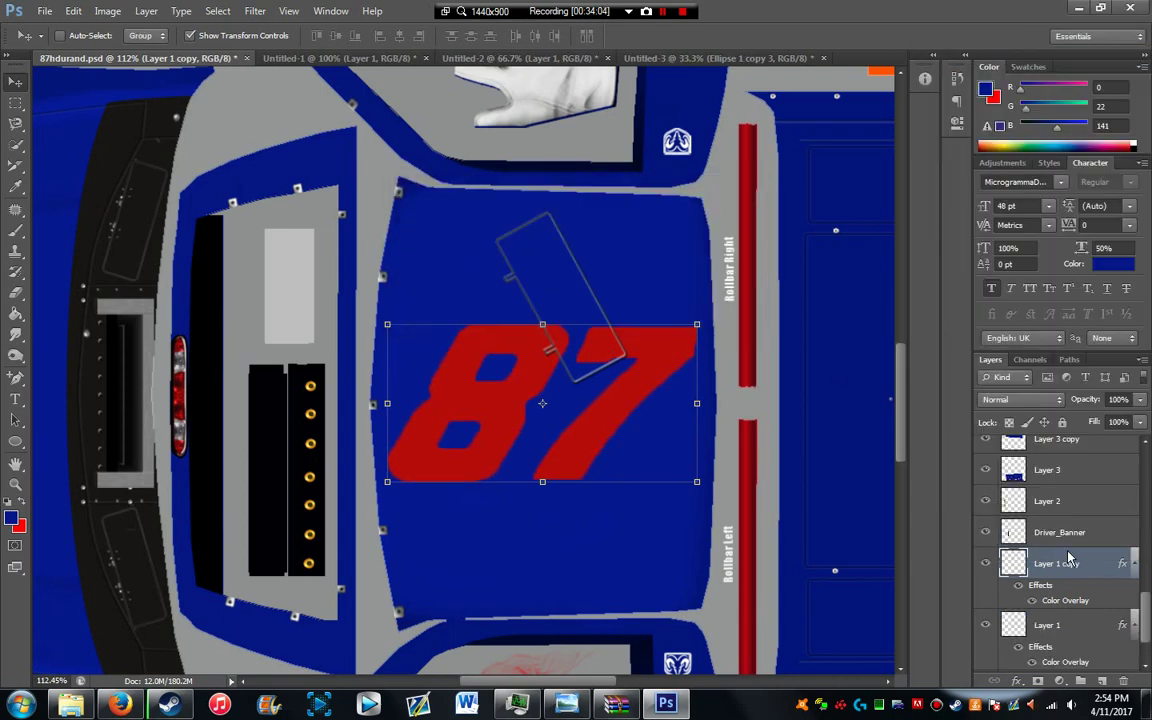
right_click(990, 570)
left_click(874, 185)
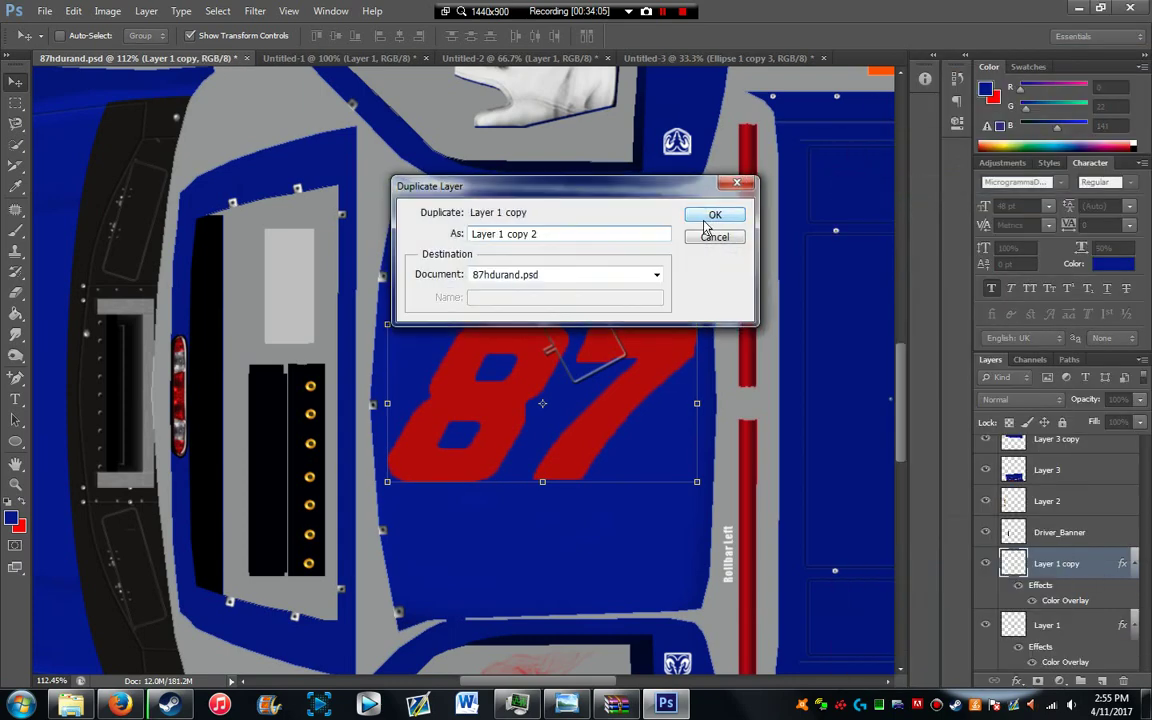
left_click(712, 216)
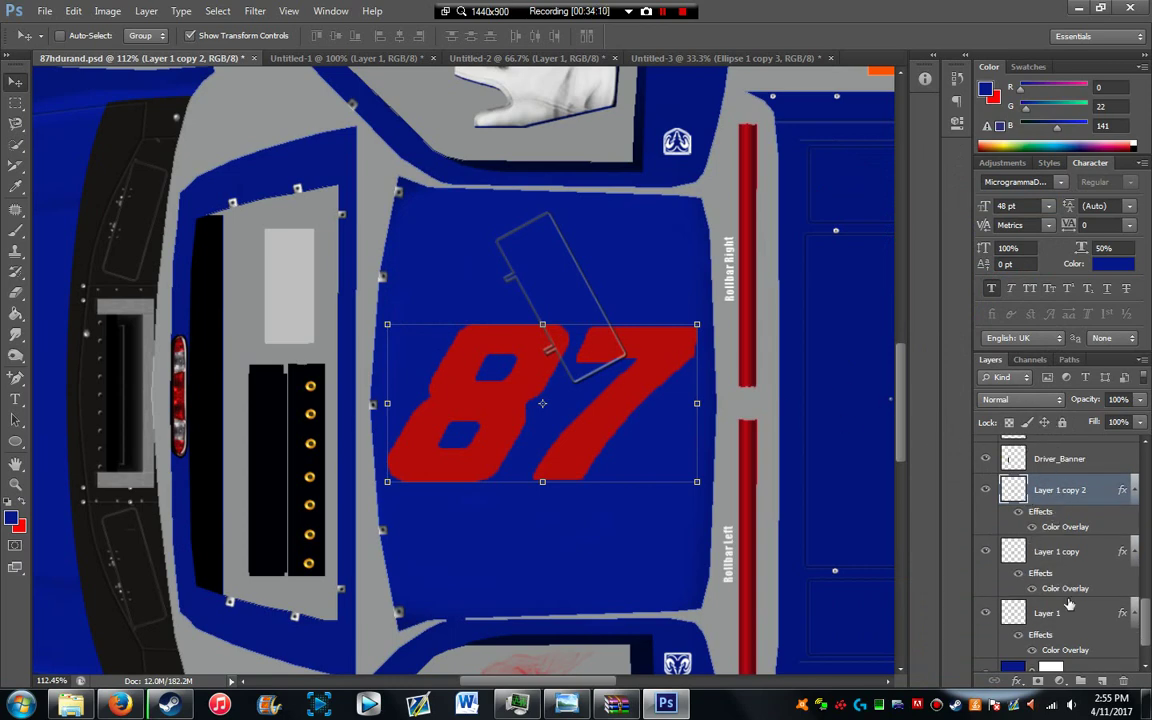
Step: Try shifting the uppermost copy of the roof number upward and move it back to its original position
key("shift+Up")
key("shift+Up")
key("shift+Up")
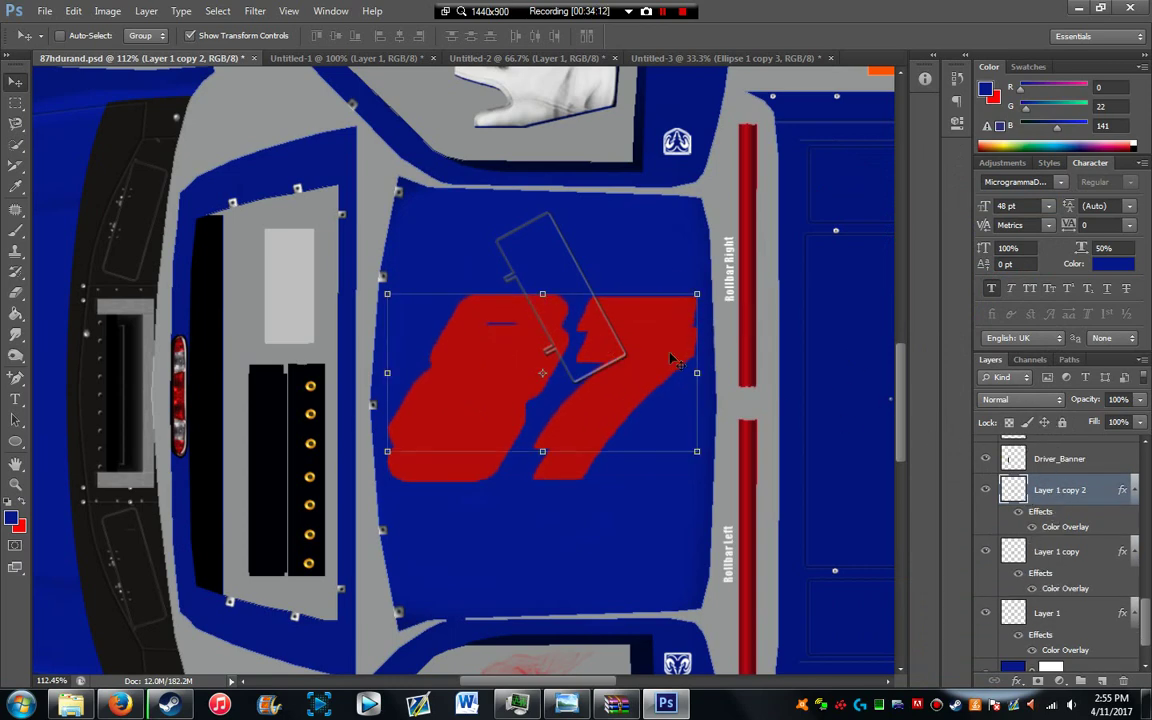
key("shift+Down")
key("shift+Down")
key("shift+Down")
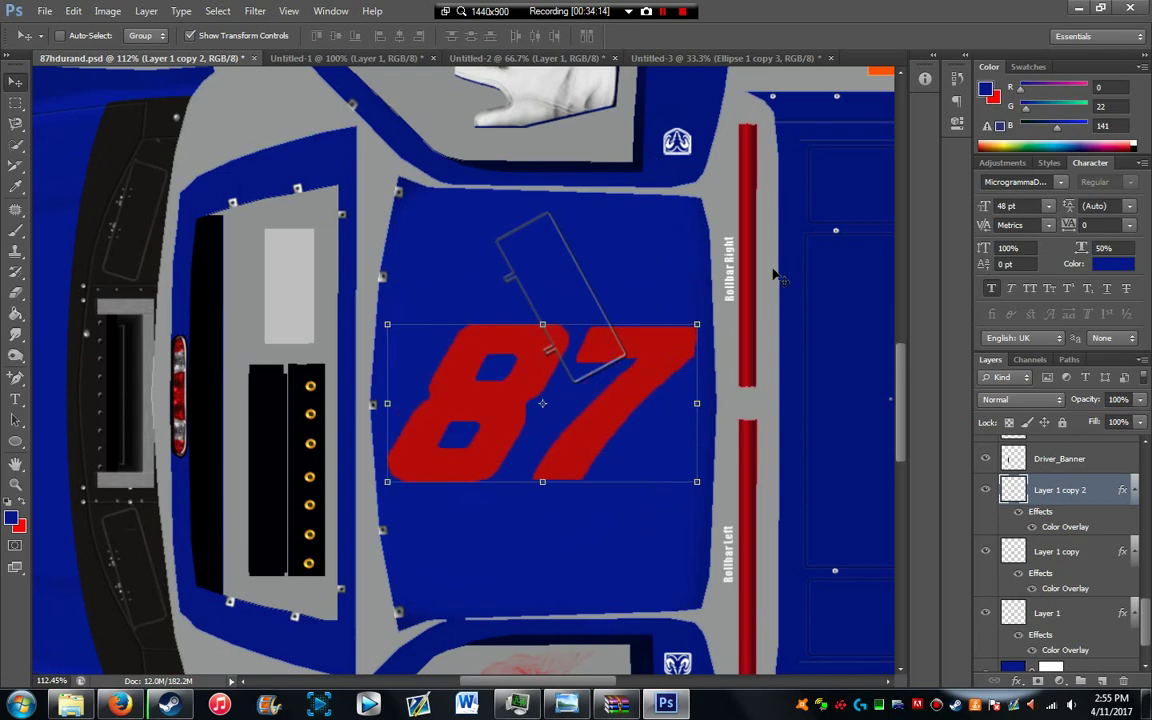
Step: Change the Color Overlay of the middle number layer, Layer 1 copy, to black 000000
left_click(1088, 553)
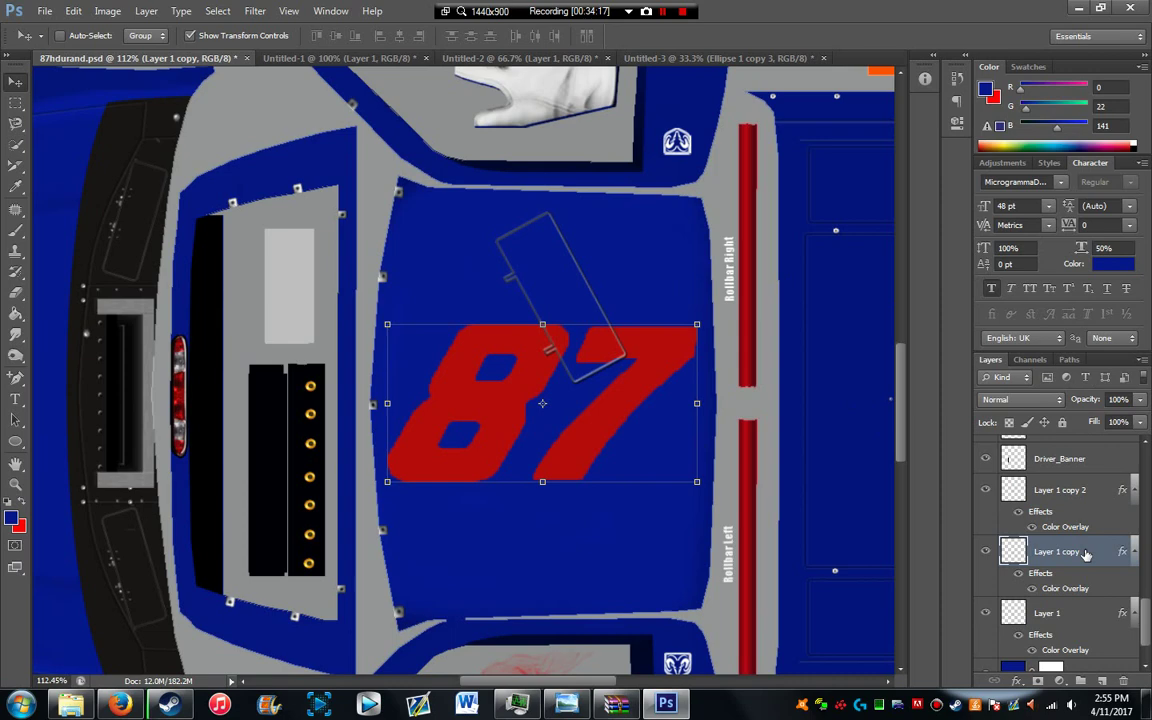
left_click(1023, 687)
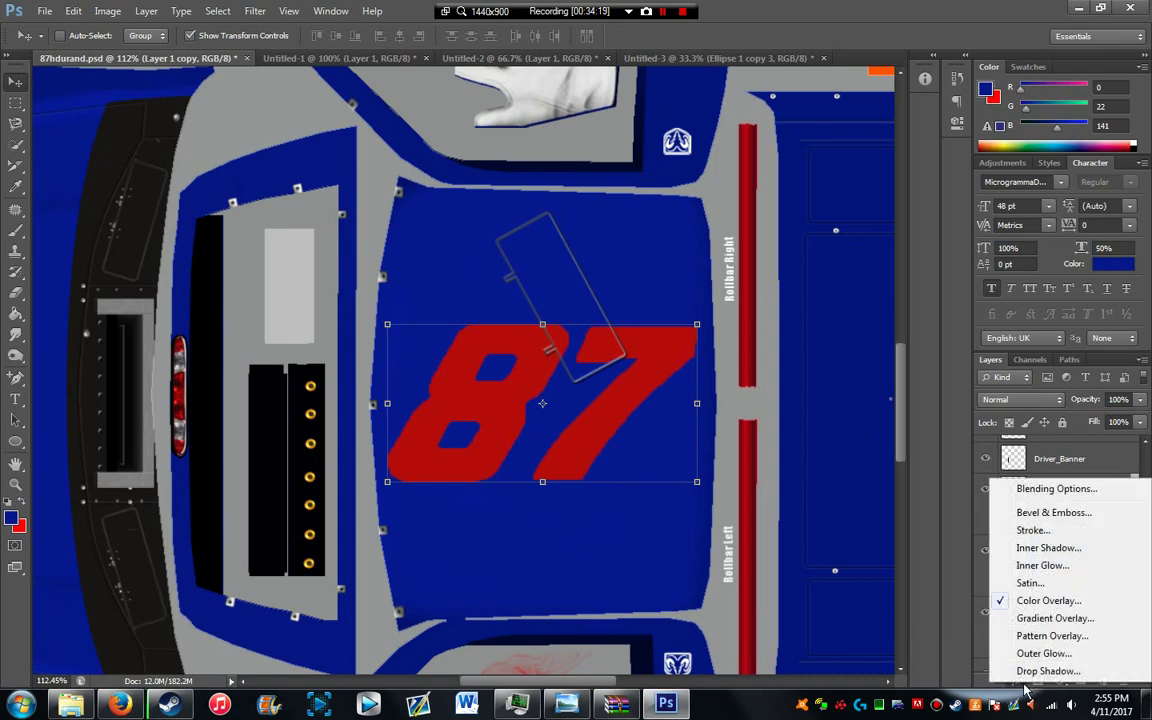
left_click(1047, 600)
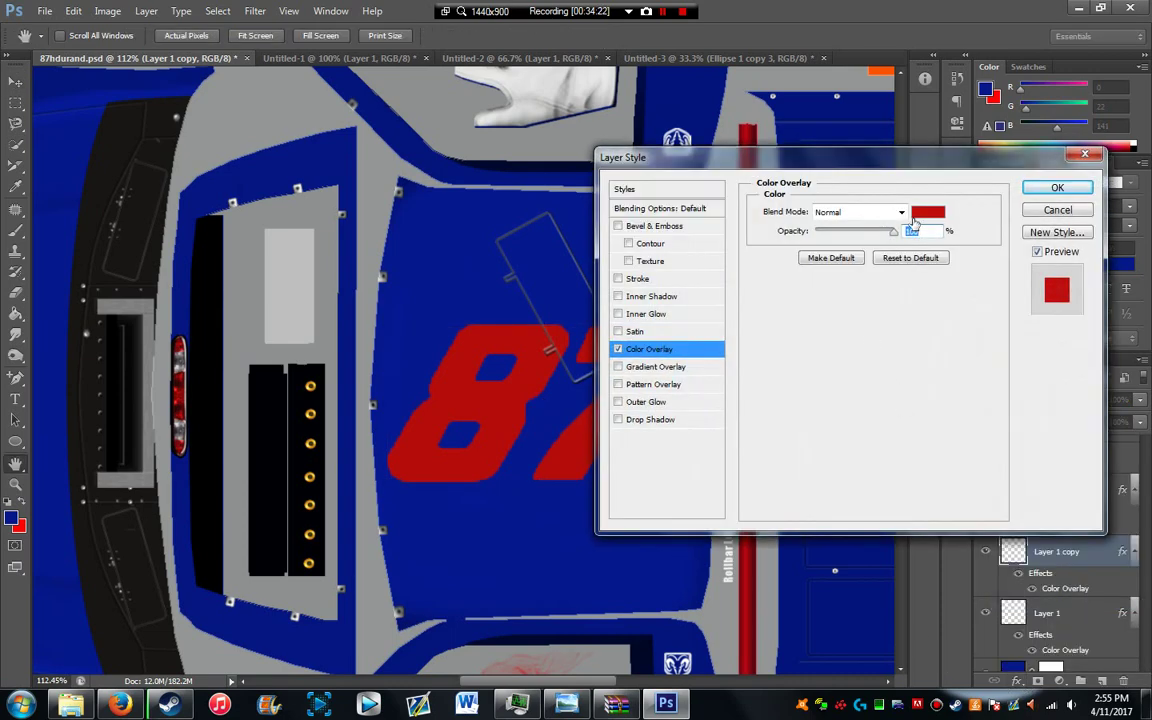
left_click(927, 211)
type("0")
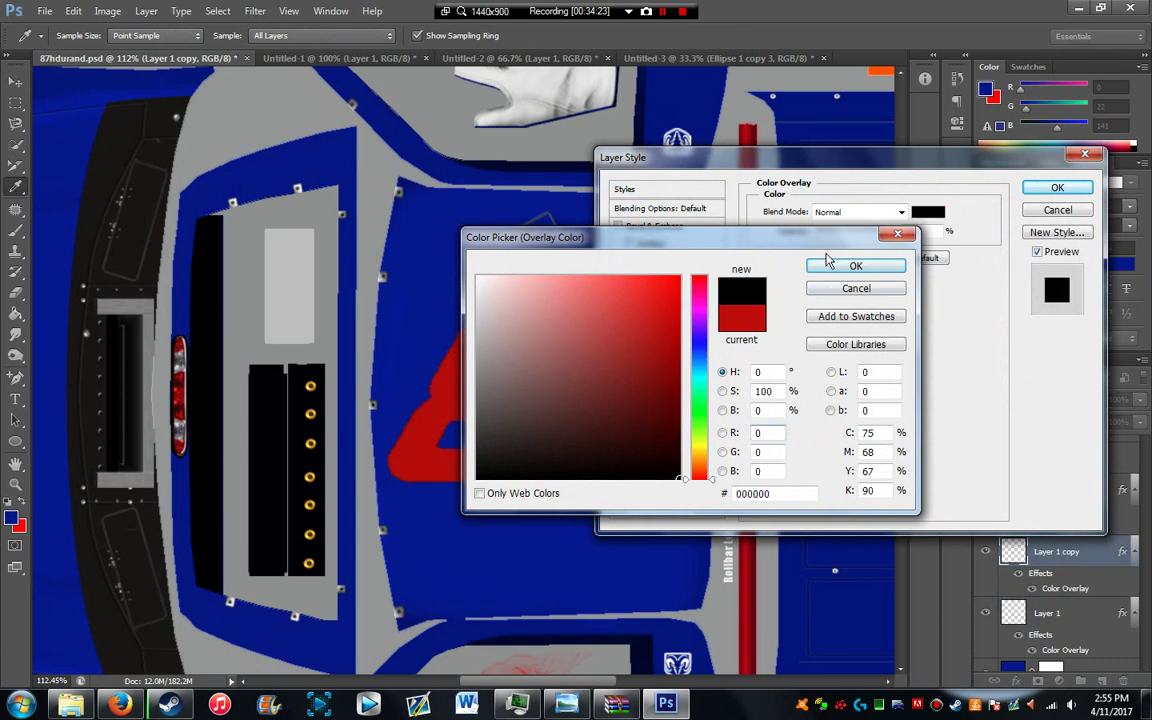
left_click(834, 270)
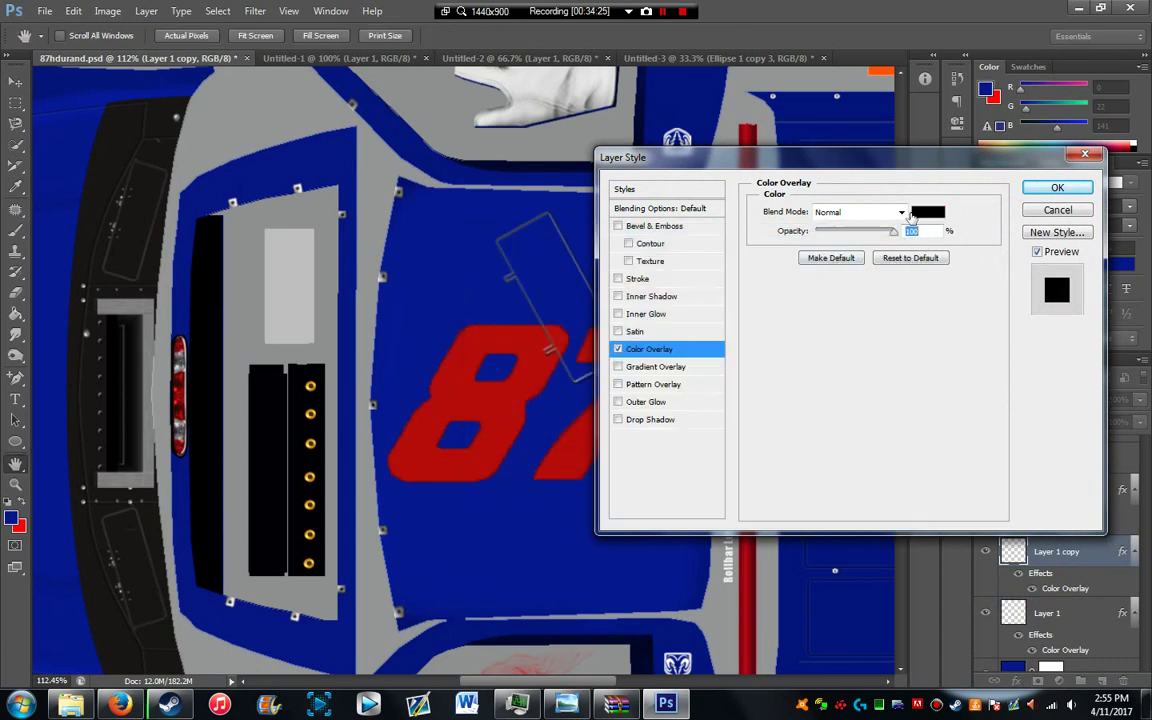
left_click(1071, 193)
Step: Change the Color Overlay of the bottom number layer, Layer 1, to white ffffff
left_click(1047, 612)
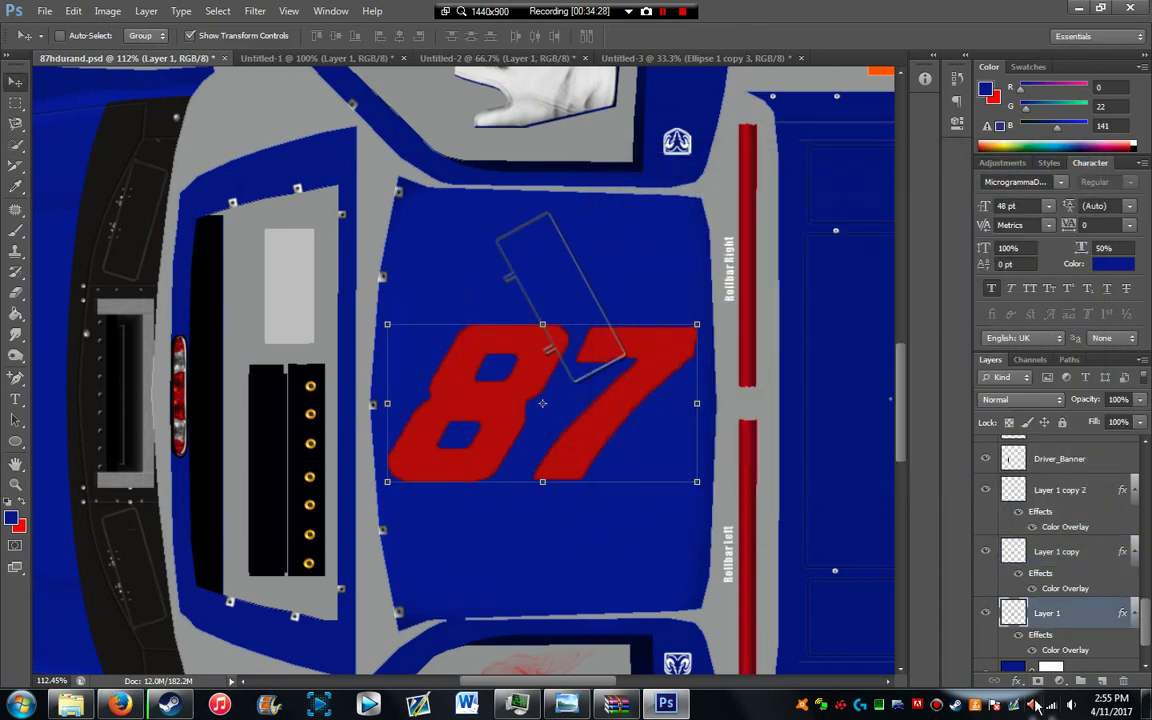
left_click(1019, 680)
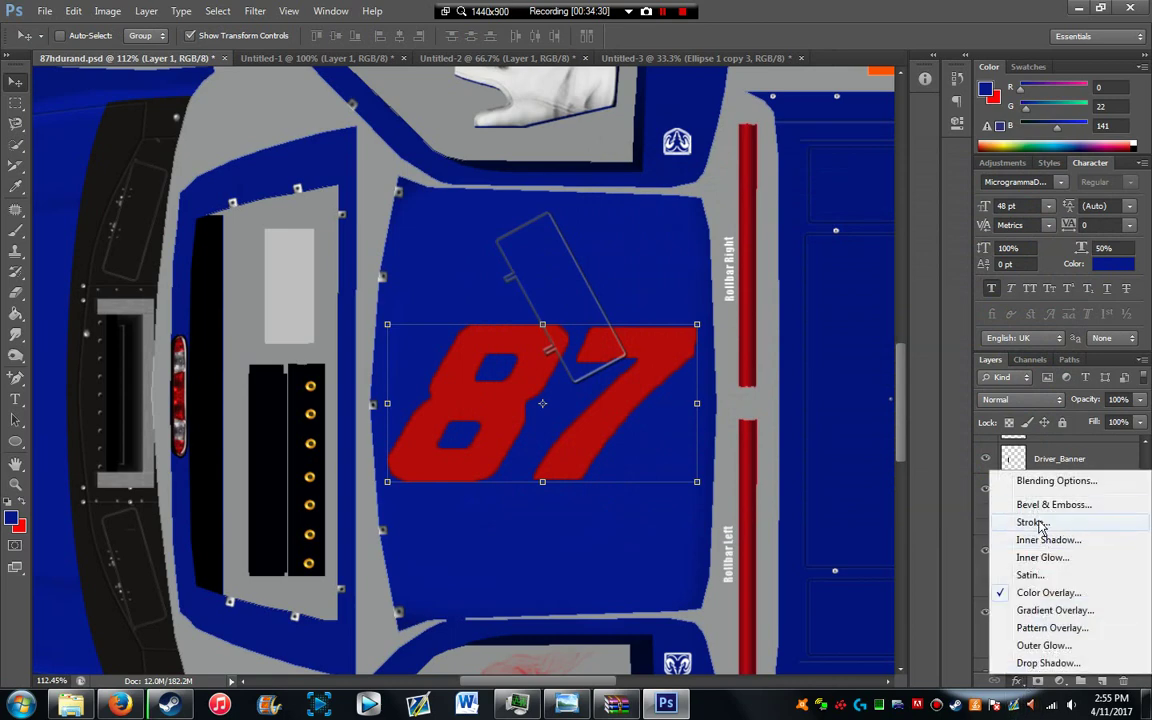
left_click(1040, 593)
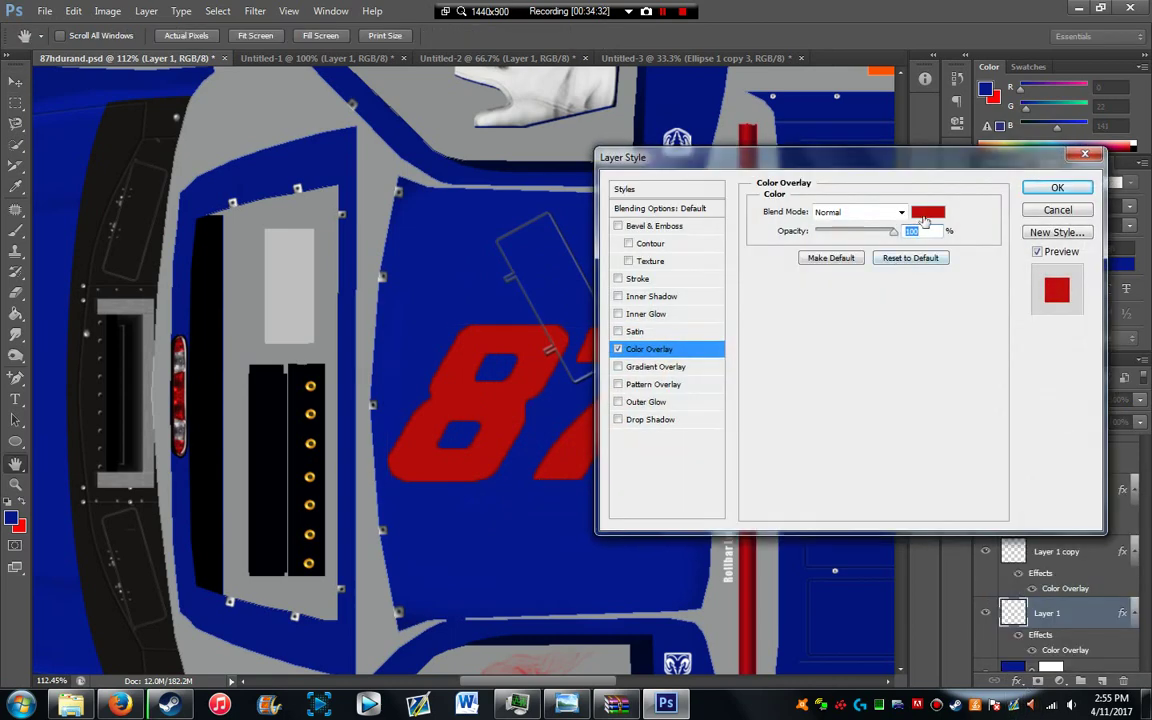
left_click(925, 211)
left_click_drag(471, 286, 424, 259)
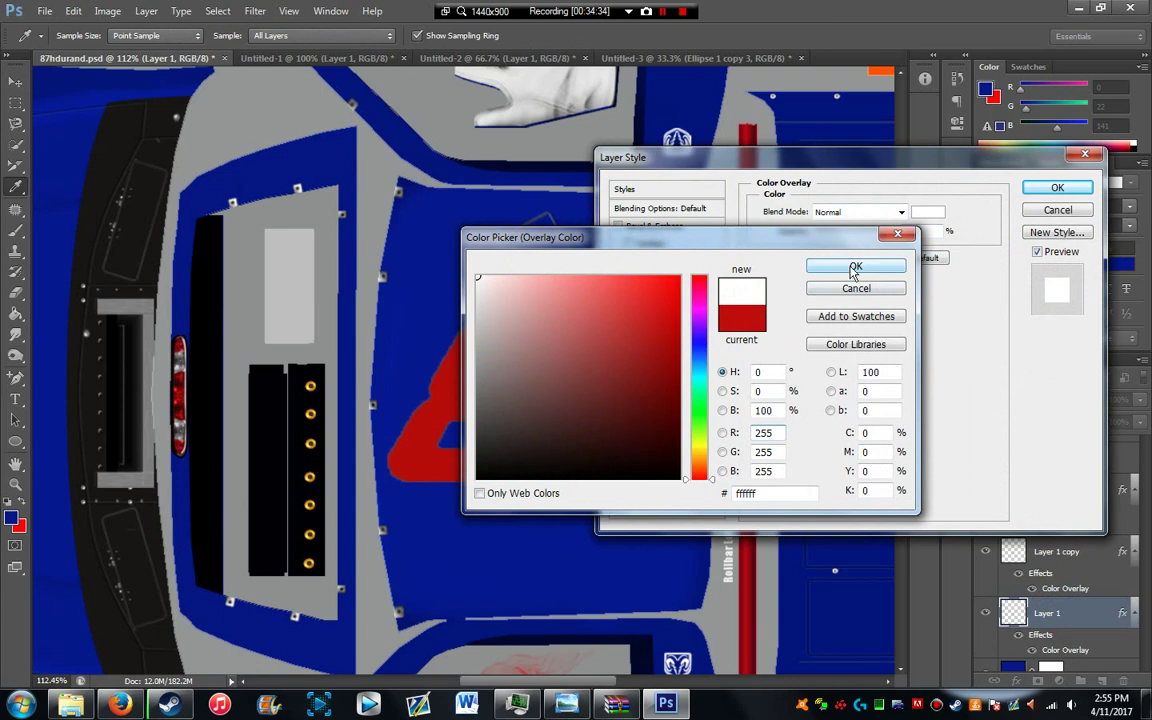
left_click(852, 265)
left_click(1056, 188)
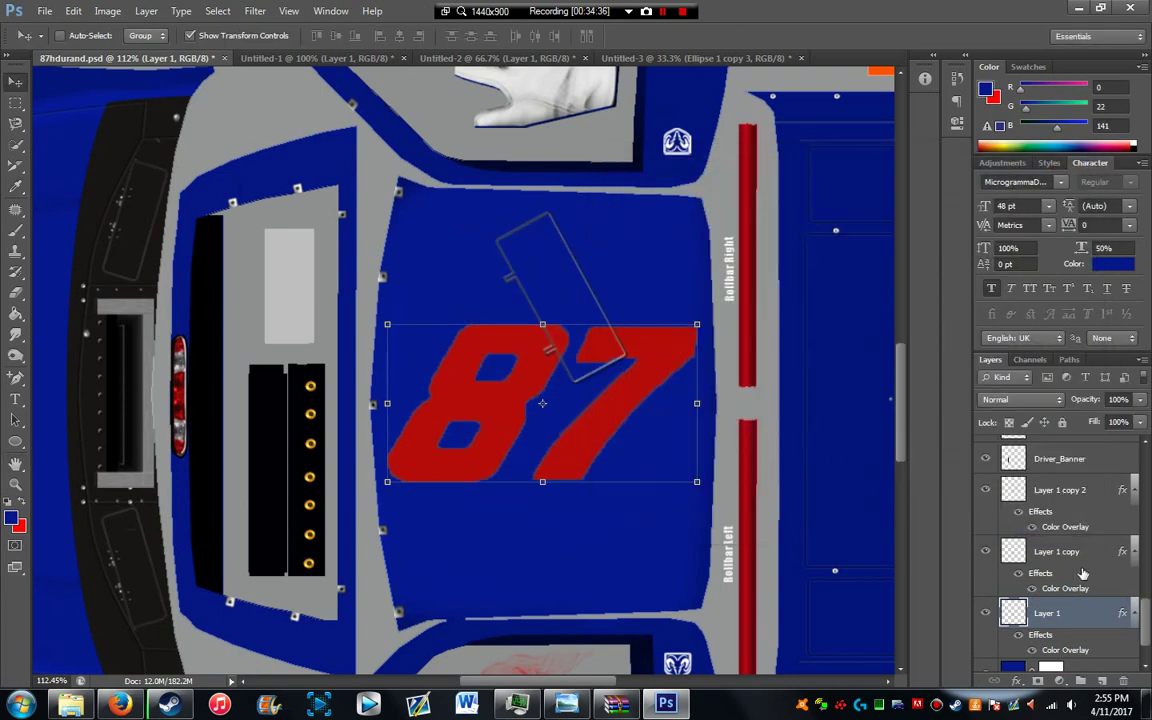
Step: Nudge the black Layer 1 copy slightly down and to the right of the red roof number as an offset shadow
left_click(1038, 554)
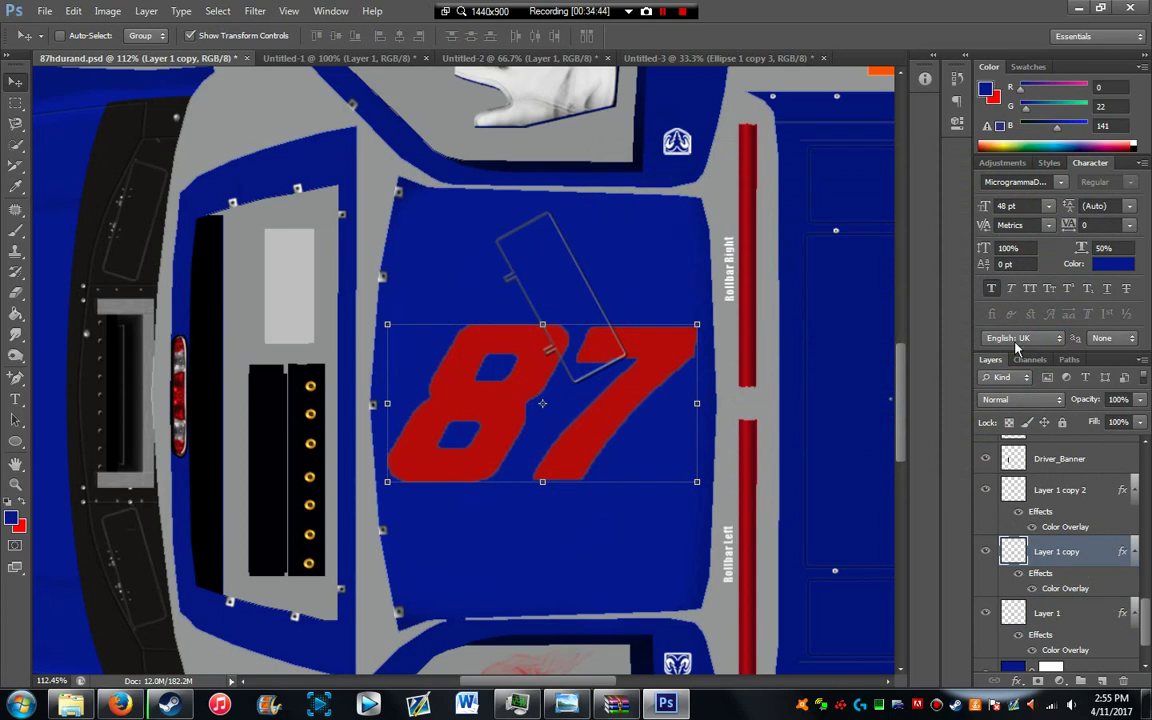
left_click(1047, 492)
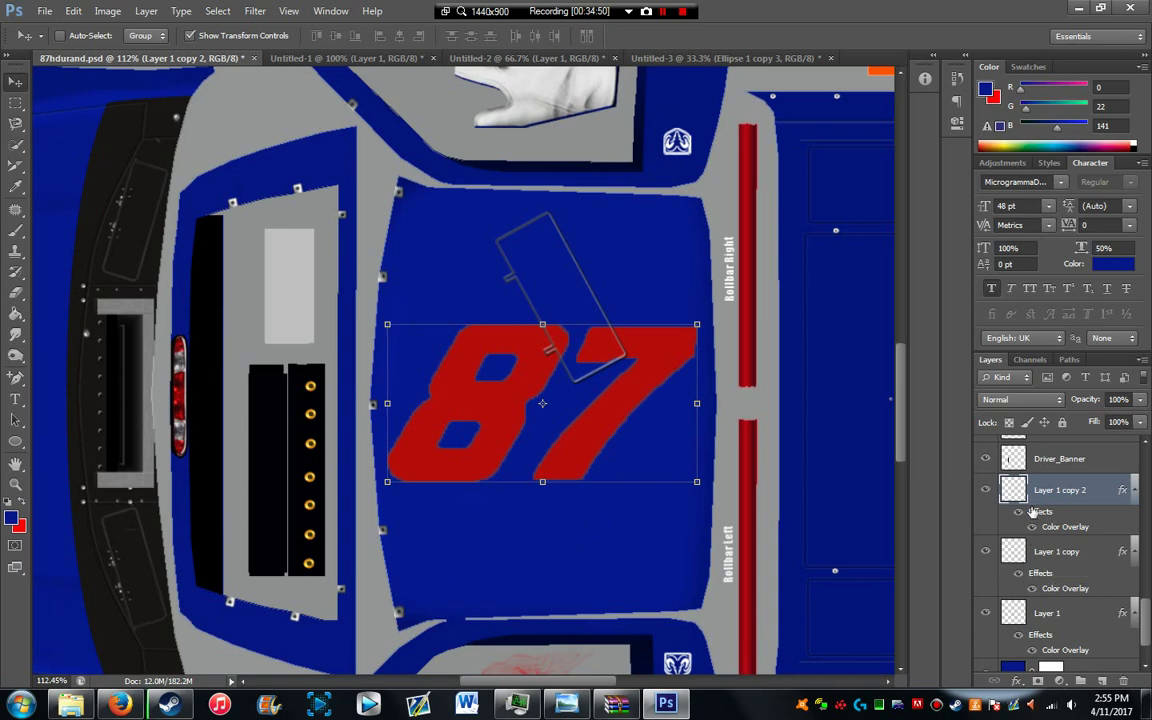
left_click(1023, 552)
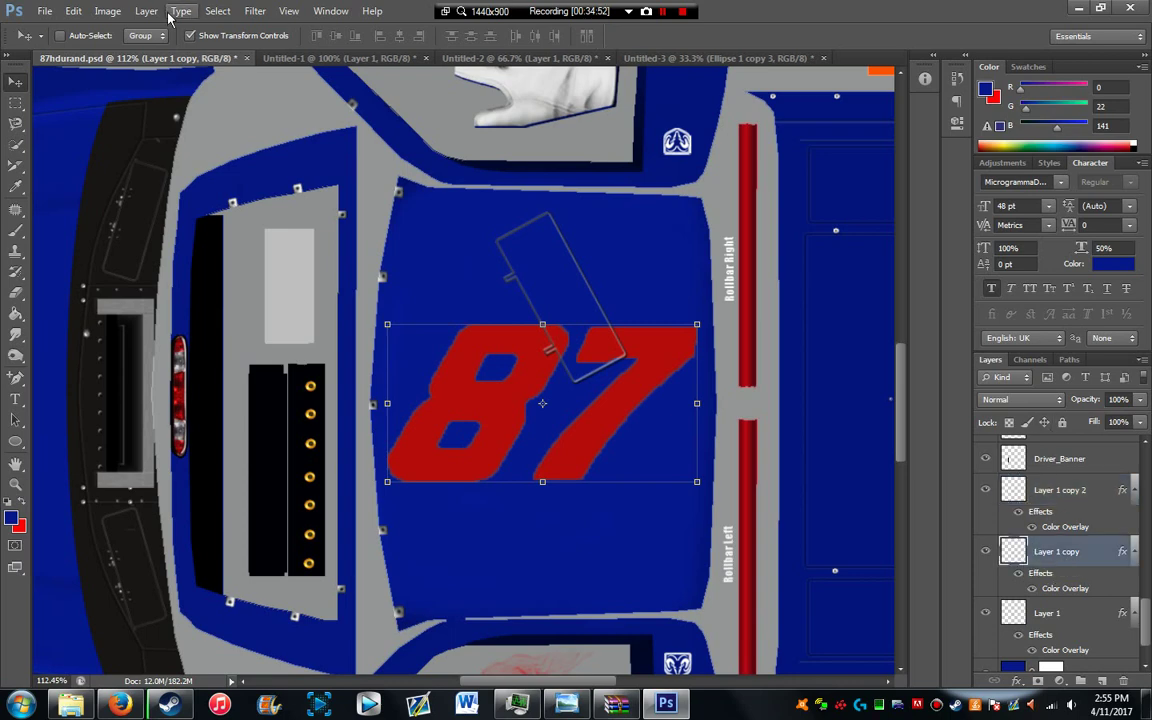
key("Down")
key("Down")
key("Down")
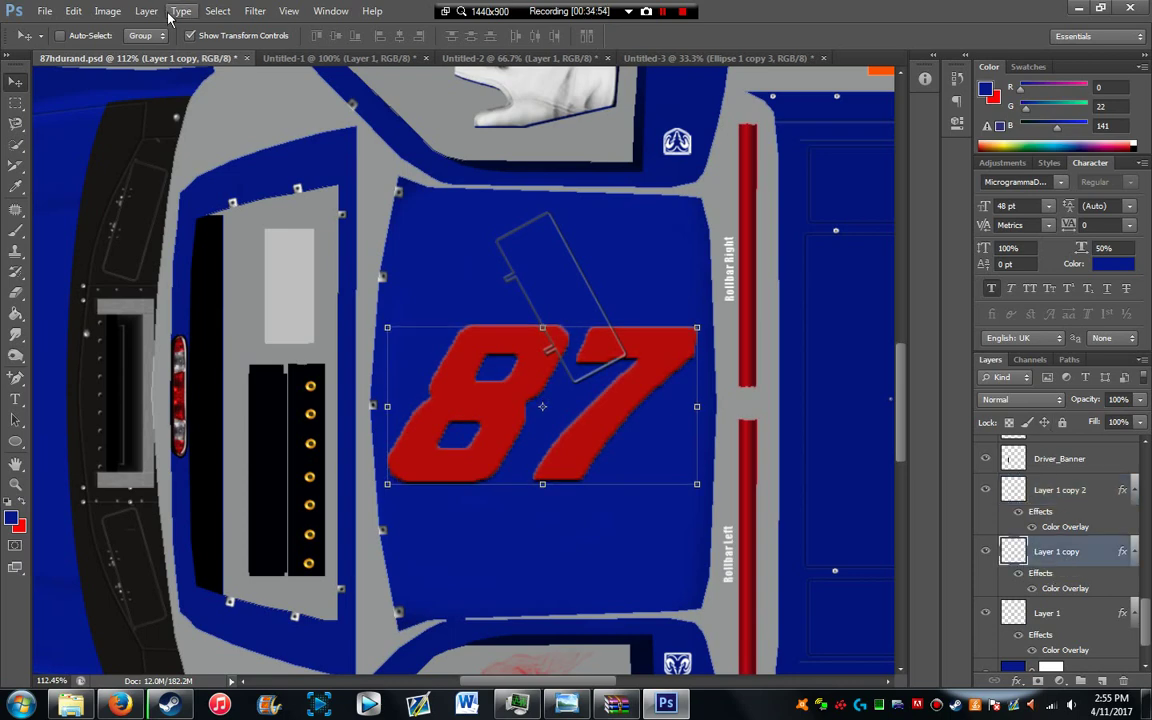
key("Right")
key("Right")
key("Down")
key("Down")
key("Down")
key("Down")
key("Right")
key("Right")
key("Right")
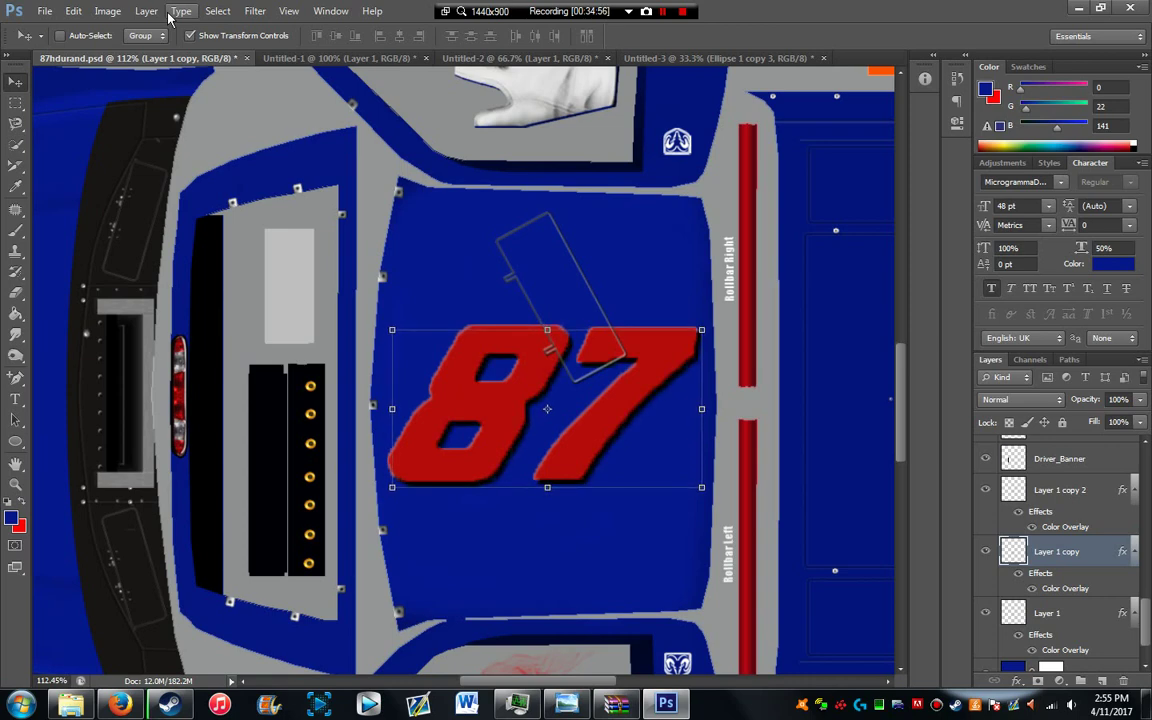
key("Down")
key("Right")
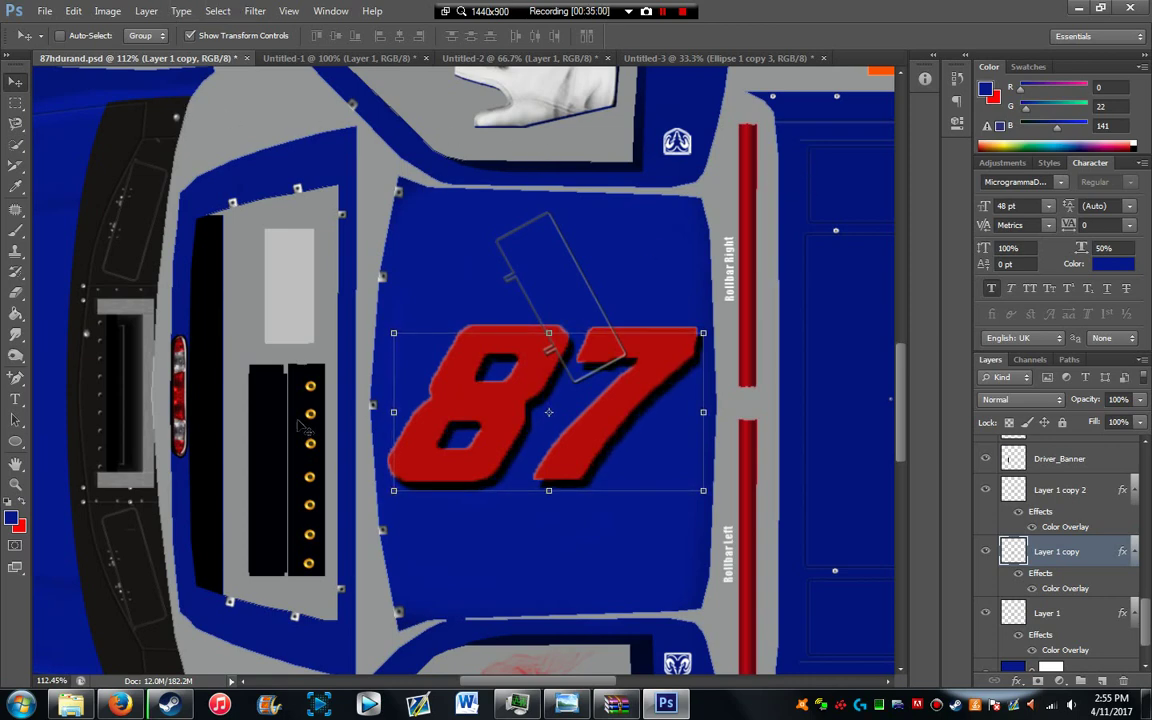
Step: Nudge the white Layer 1 down and to the right, past the black copy, as a second offset edge around the roof number
left_click(1068, 613)
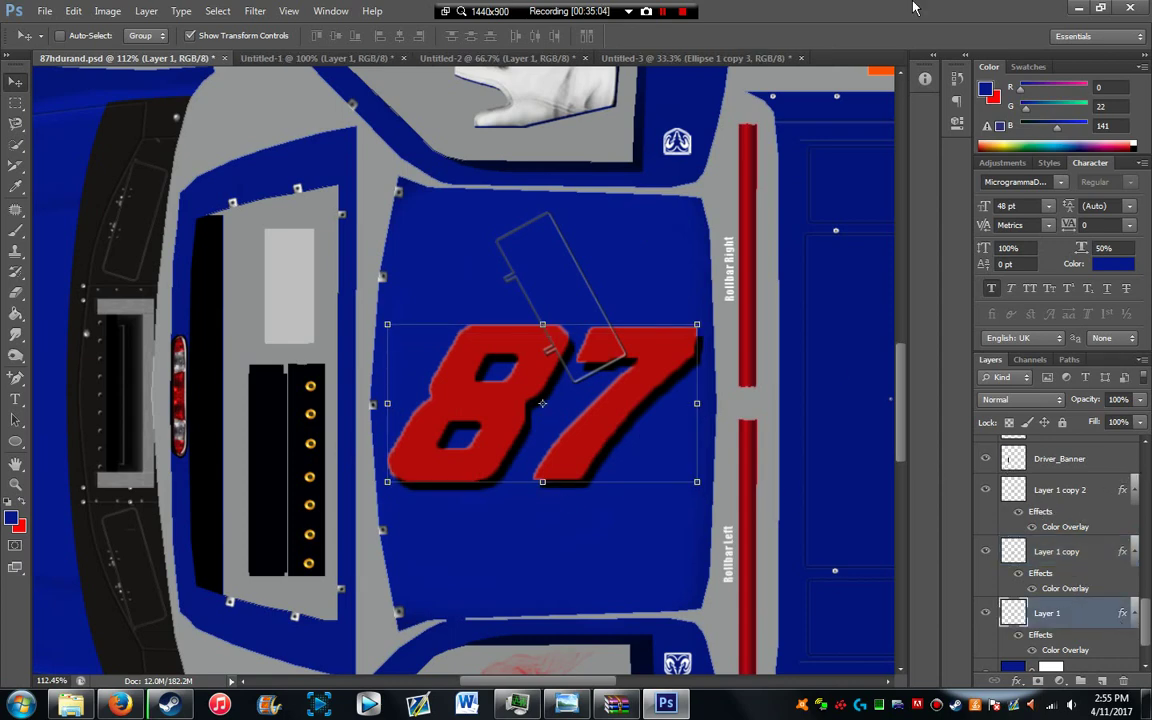
key("Down")
key("Down")
key("Down")
key("Down")
key("Down")
key("Down")
key("Down")
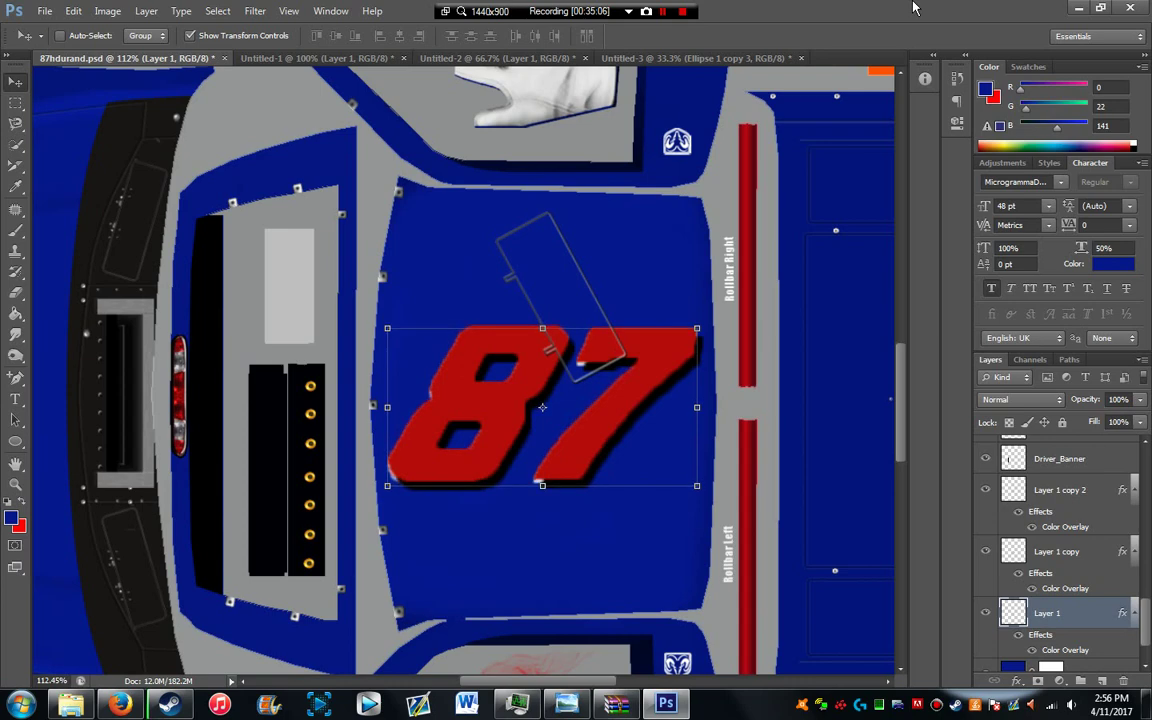
key("Down")
key("Down")
key("Down")
key("Down")
key("Down")
key("Down")
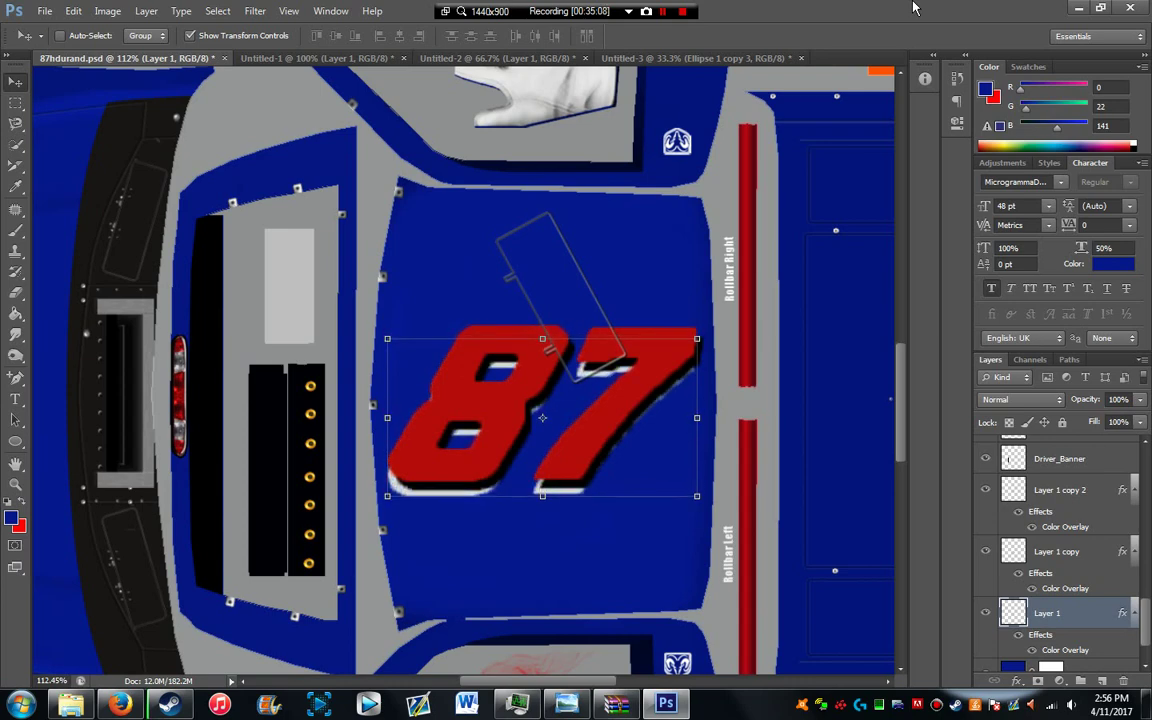
key("Right")
key("Right")
key("Right")
key("Right")
key("Right")
key("Right")
key("Right")
key("Right")
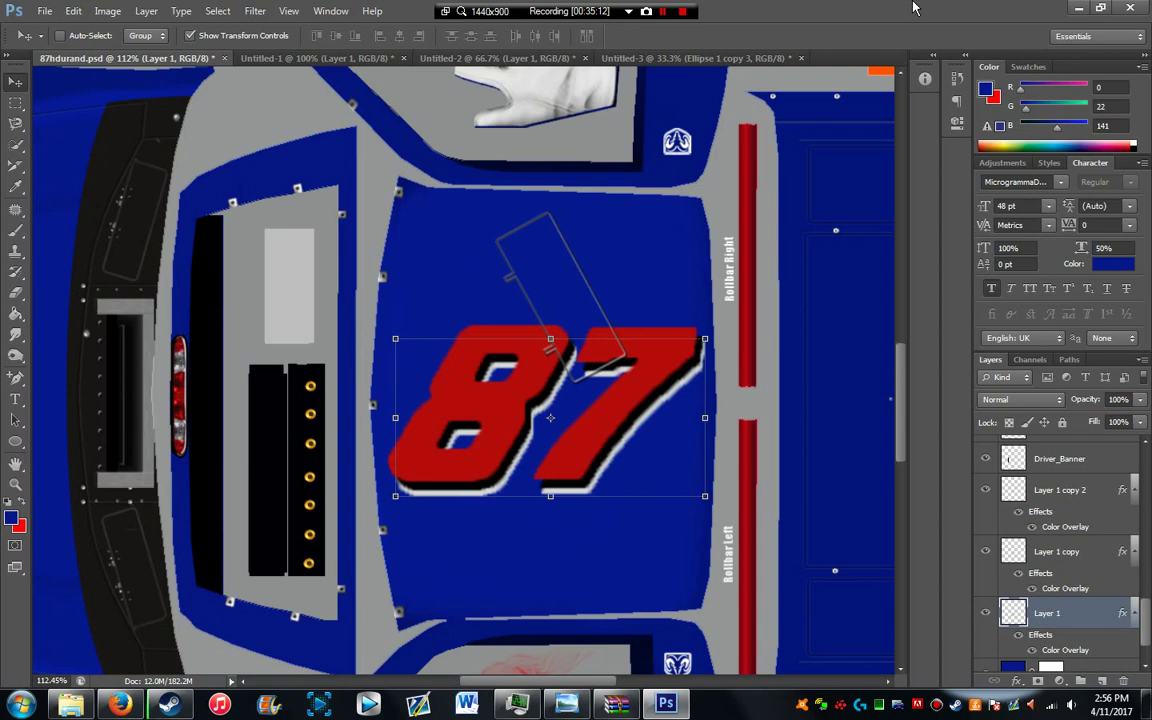
key("Down")
key("Down")
key("Right")
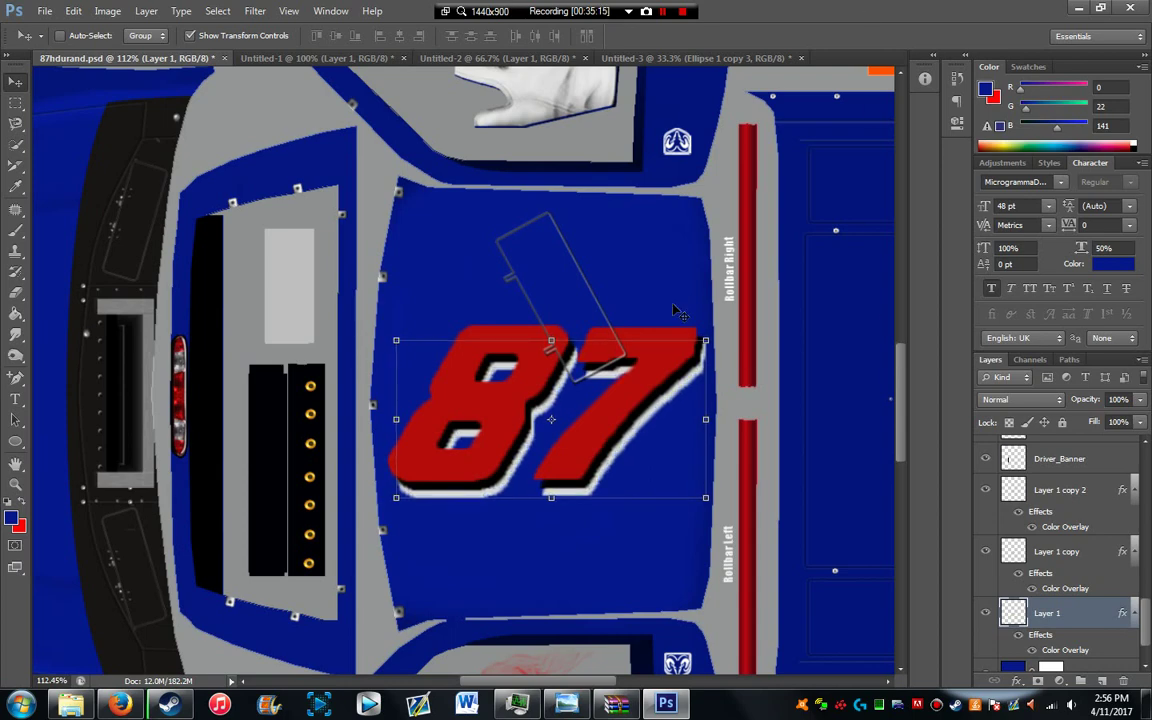
Step: Rasterize the layer styles of the red, black and white number layers and merge the three into one layer
scroll(1068, 625, "down", 1)
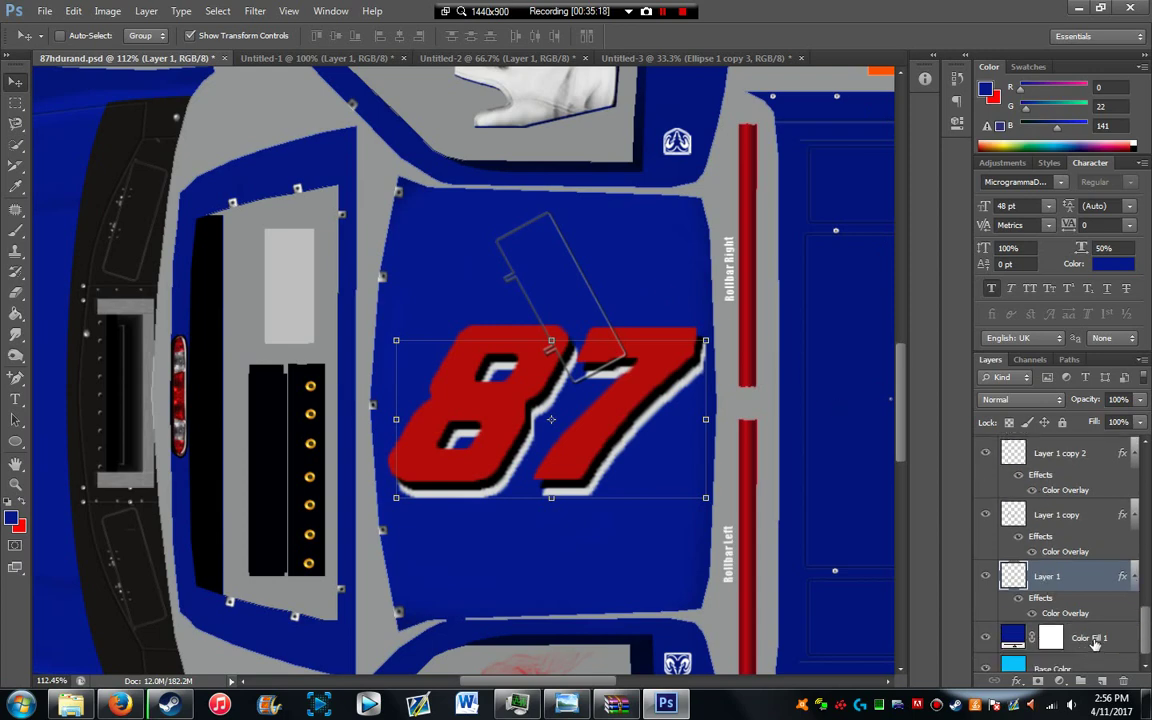
left_click(1075, 637)
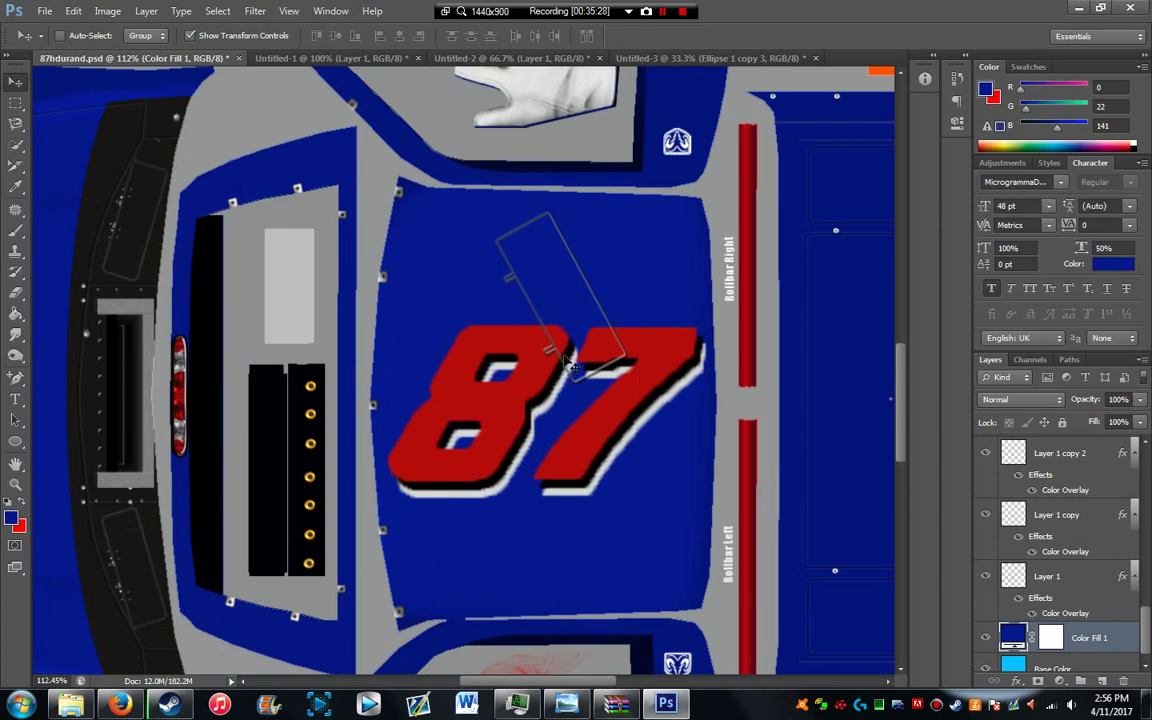
left_click(1048, 577)
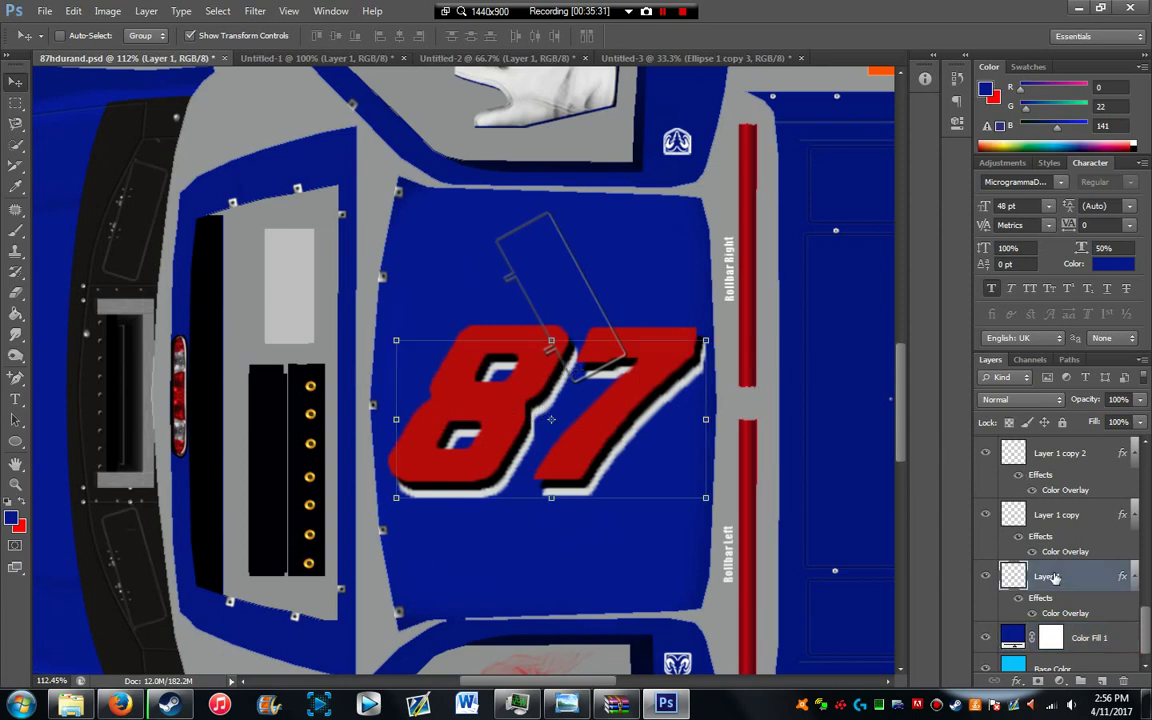
left_click(1072, 458, "shift")
right_click(1070, 458)
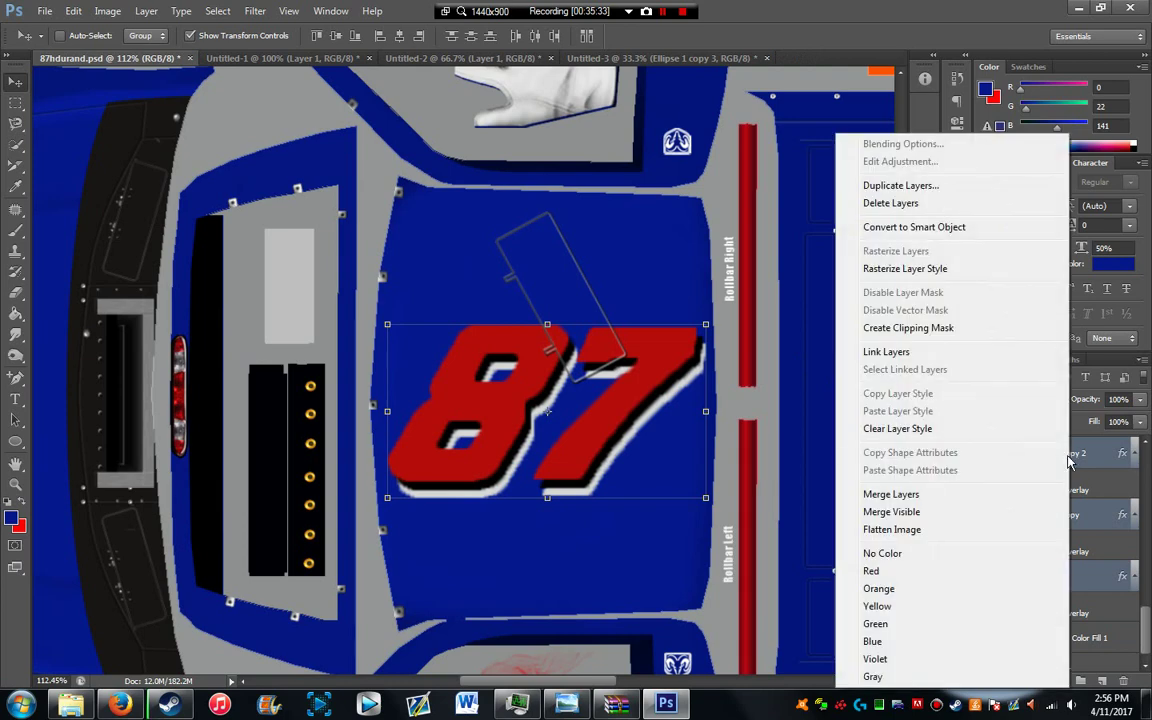
left_click(933, 270)
right_click(1072, 563)
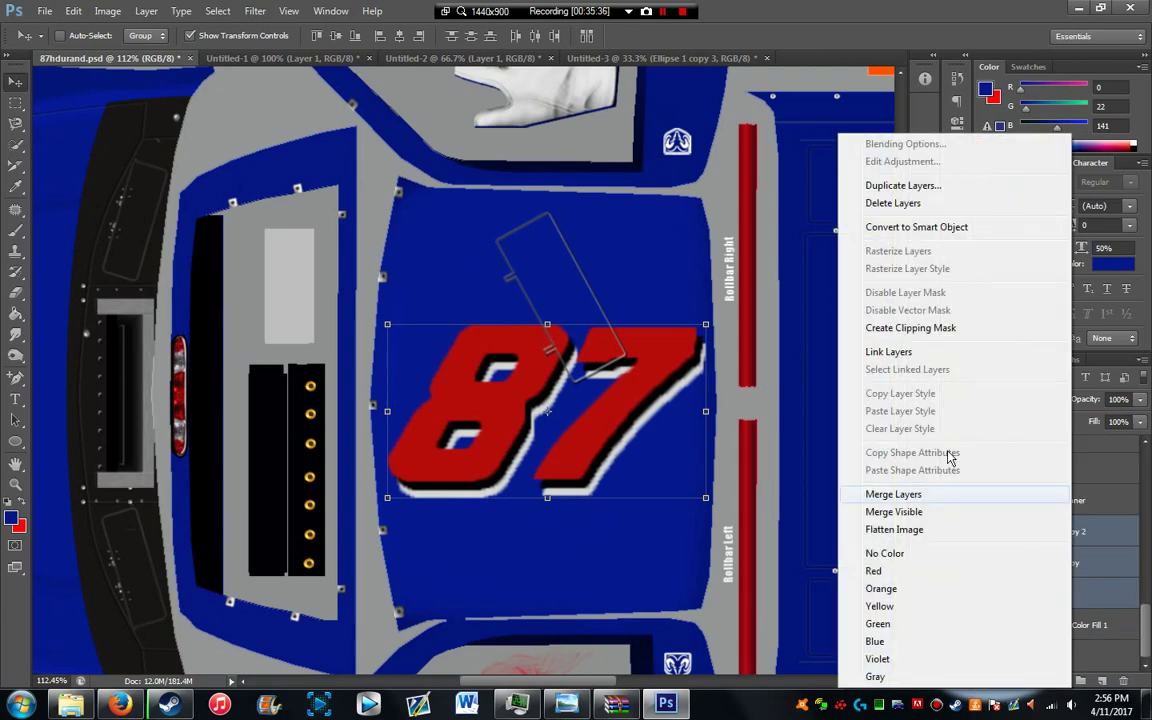
left_click(893, 494)
Step: Duplicate the merged 87 onto the lower truck side's door, with its layer directly beneath the Mulitply layer, above the stripes
scroll(756, 390, "down", 4)
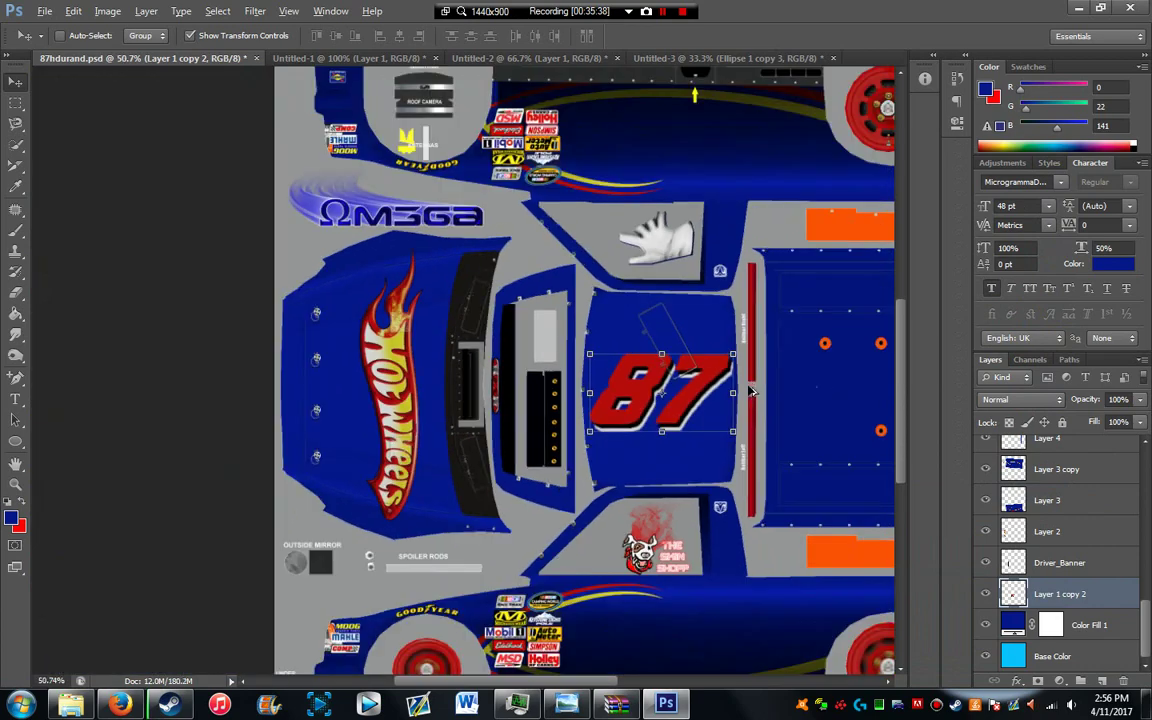
scroll(752, 390, "down", 2)
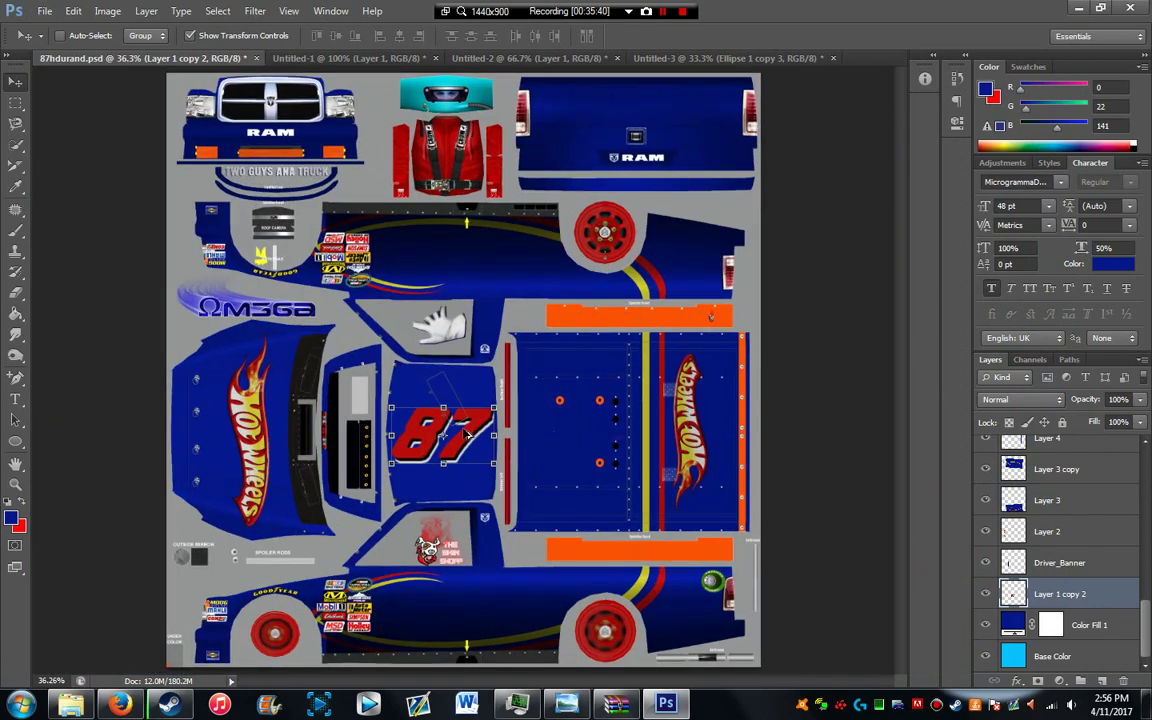
left_click_drag(470, 436, 460, 593)
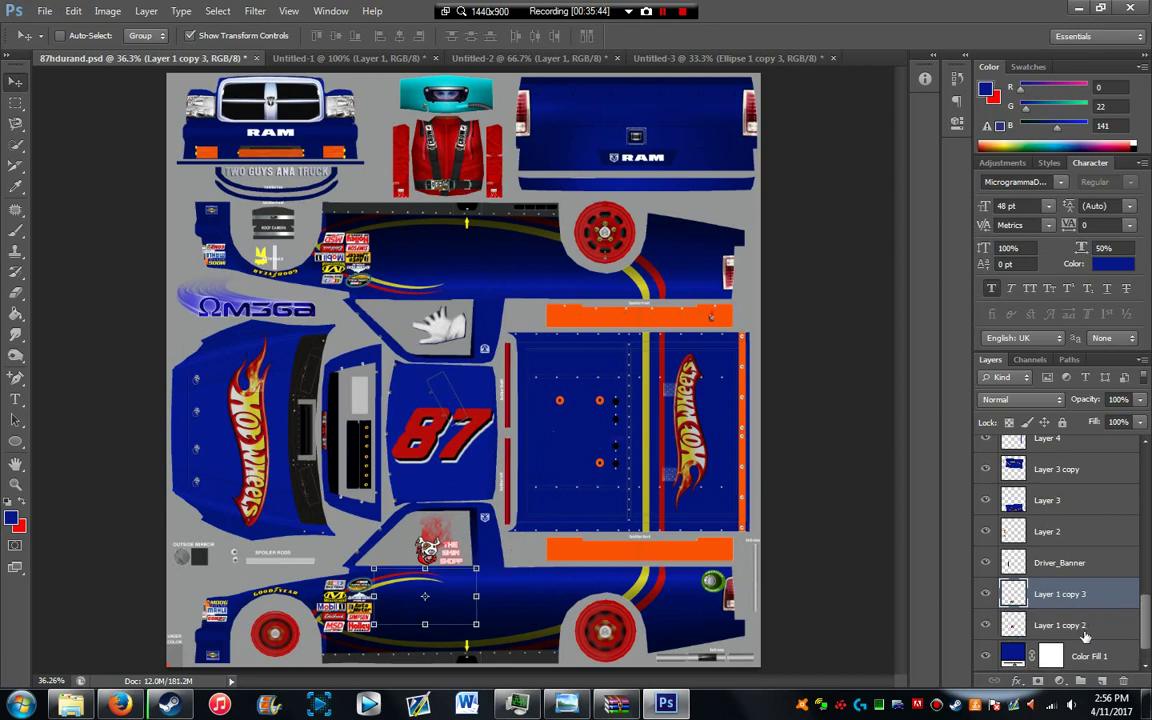
left_click_drag(1077, 609, 1079, 512)
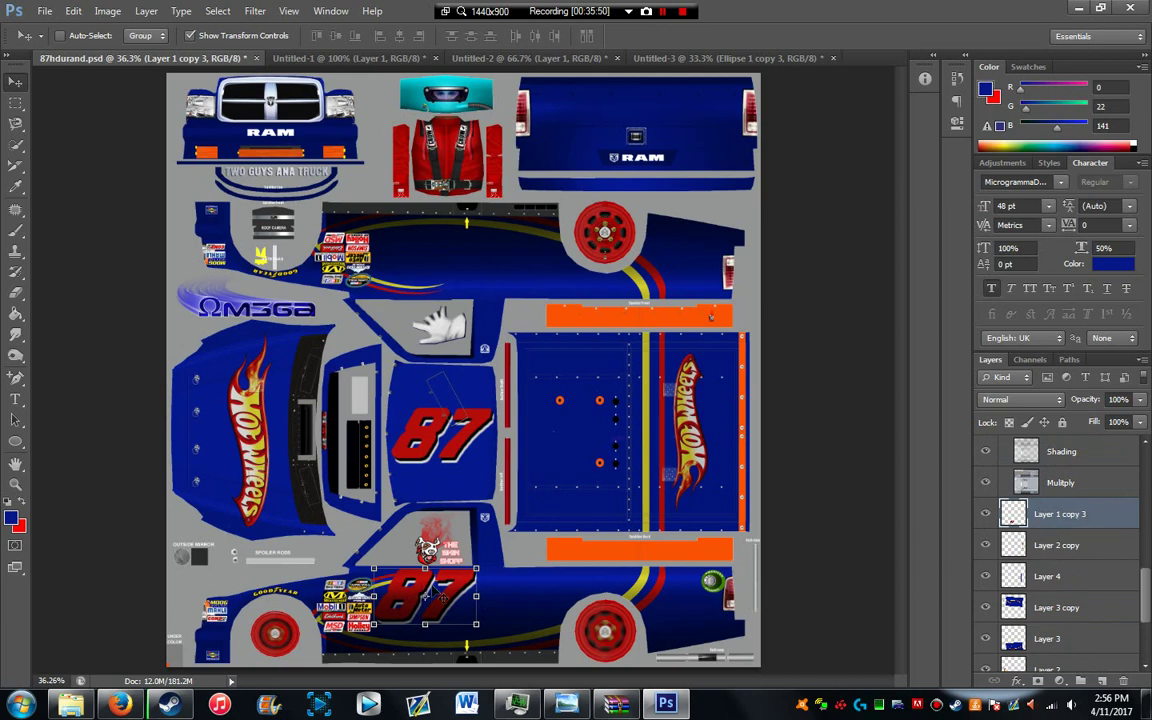
left_click_drag(431, 593, 444, 608)
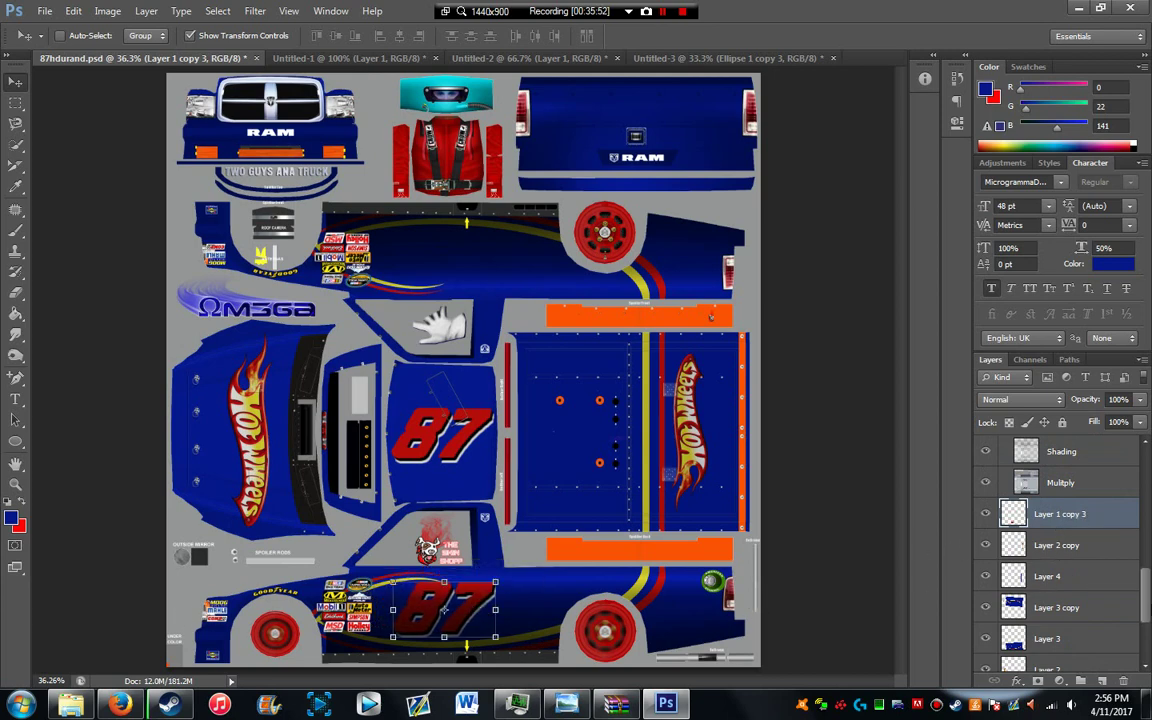
Step: Hide the Mulitply and Shading layers in the Shading group
mouse_move(1135, 514)
left_mouse_down()
mouse_move(1090, 452)
mouse_move(1081, 530)
left_mouse_up()
left_click(987, 485)
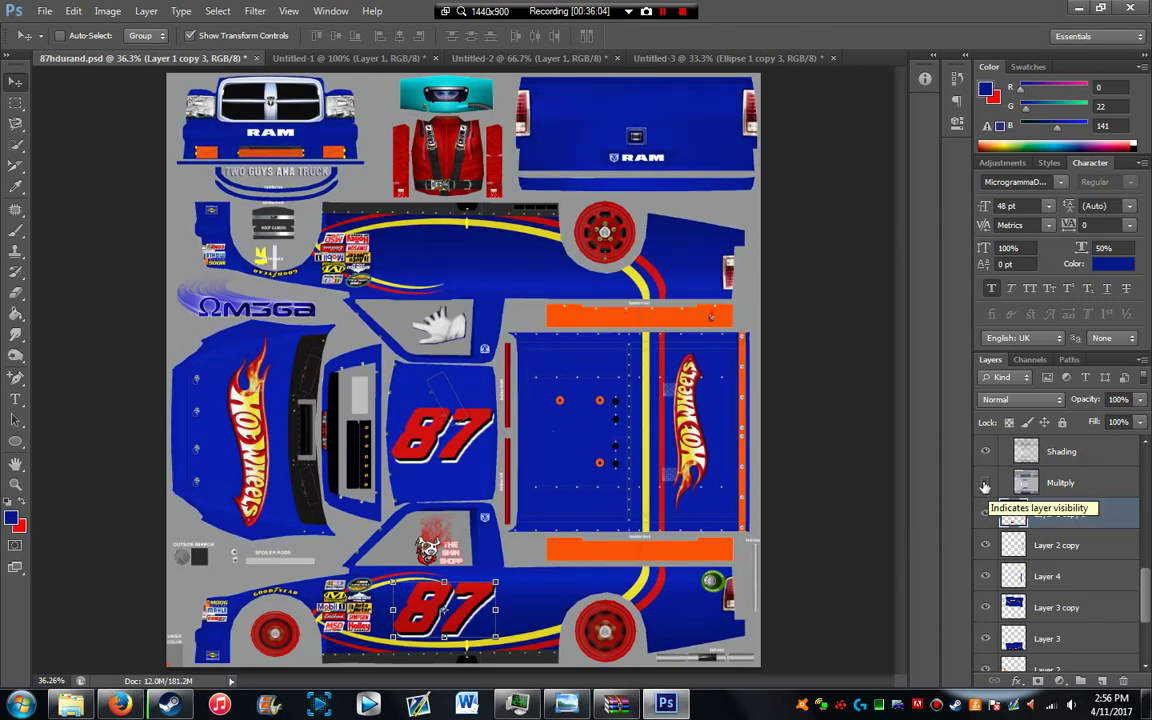
scroll(985, 487, "down", 1)
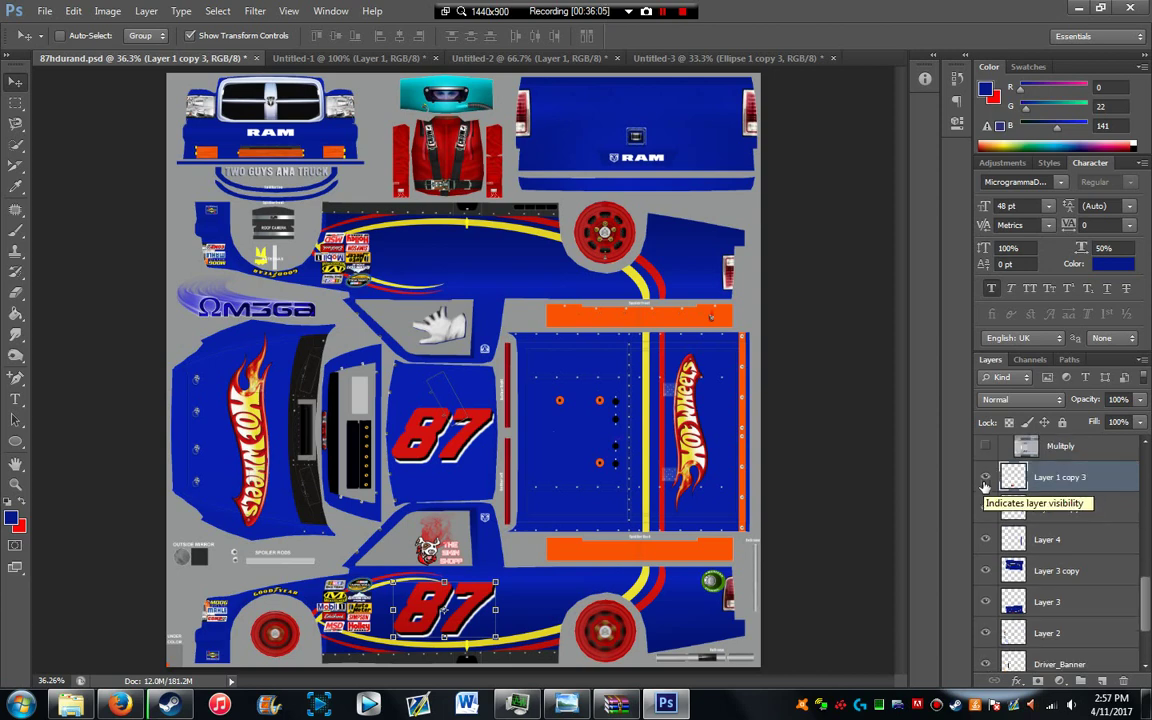
scroll(987, 480, "up", 2)
left_click(988, 486)
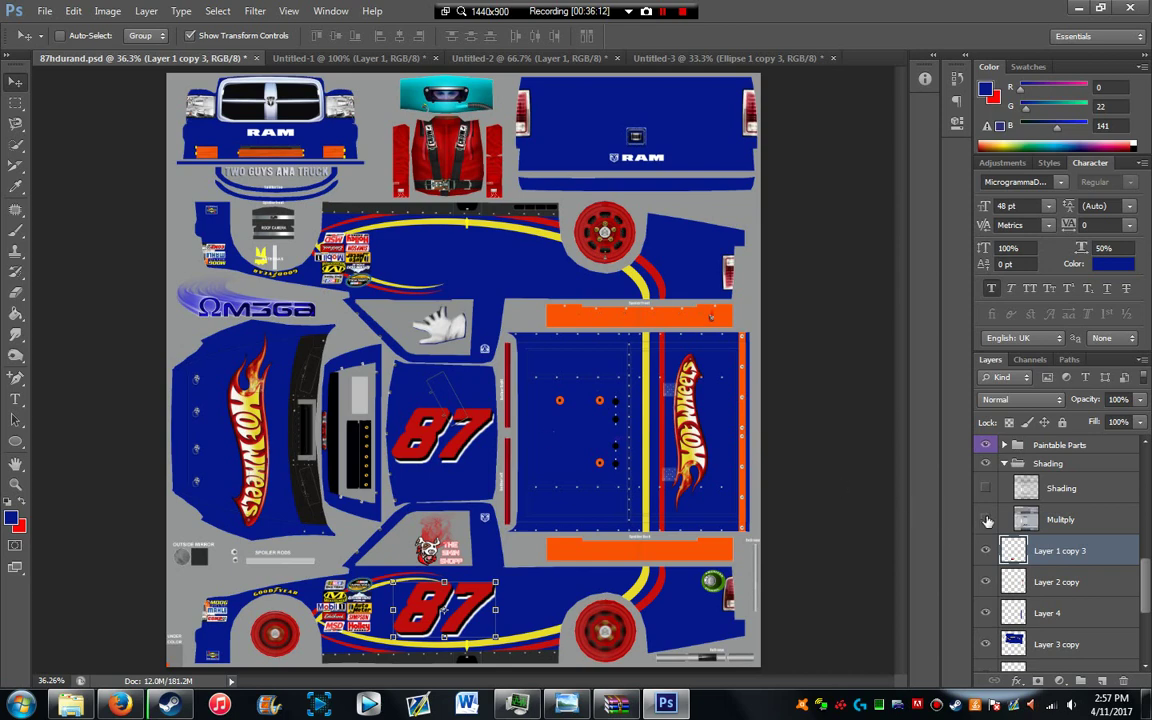
left_click(987, 520)
left_click(987, 520)
Step: Enlarge the 87 on the lower truck side slightly, extending it up and toward the rear wheel
left_click_drag(494, 580, 510, 577)
key("Return")
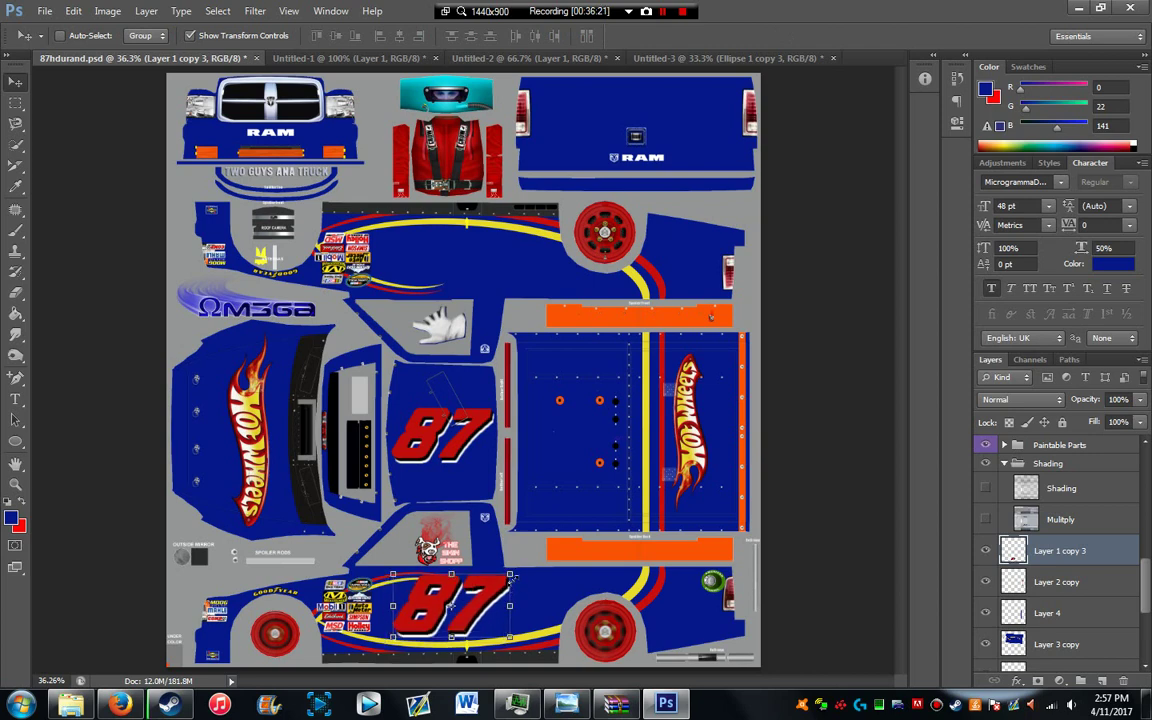
Step: Revert the lower truck side 87's last resize and nudge, and re-enlarge it slightly, shifted toward the contingency decals
left_click(957, 78)
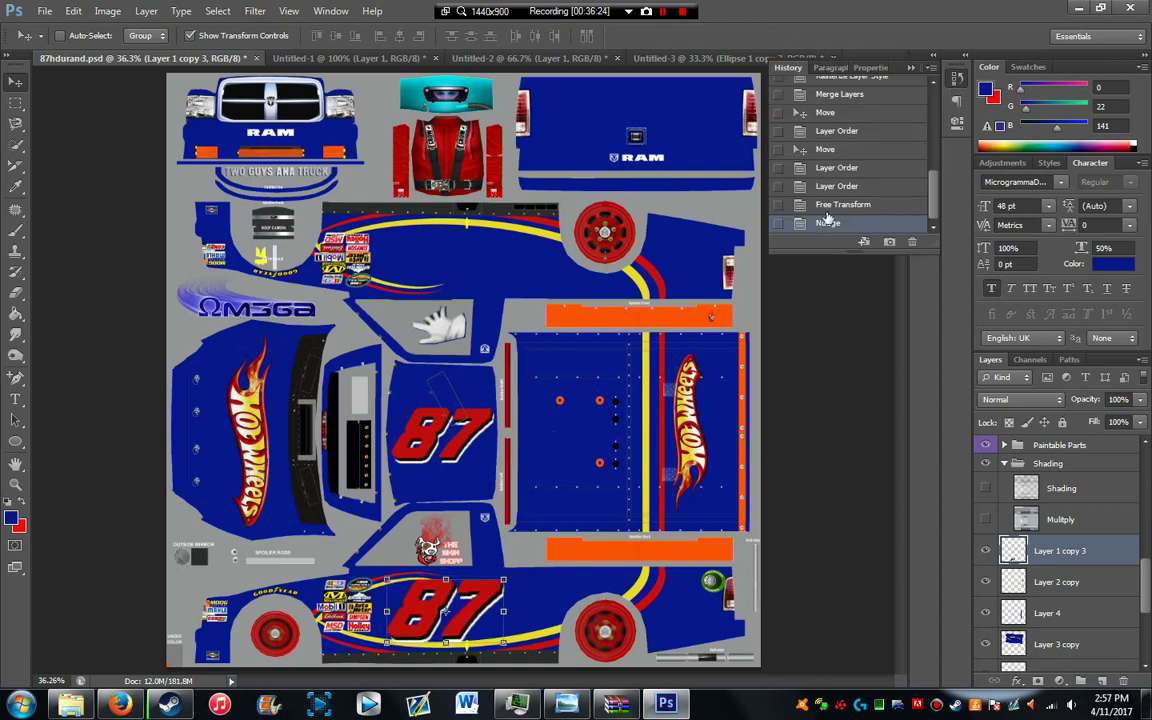
left_click(889, 189)
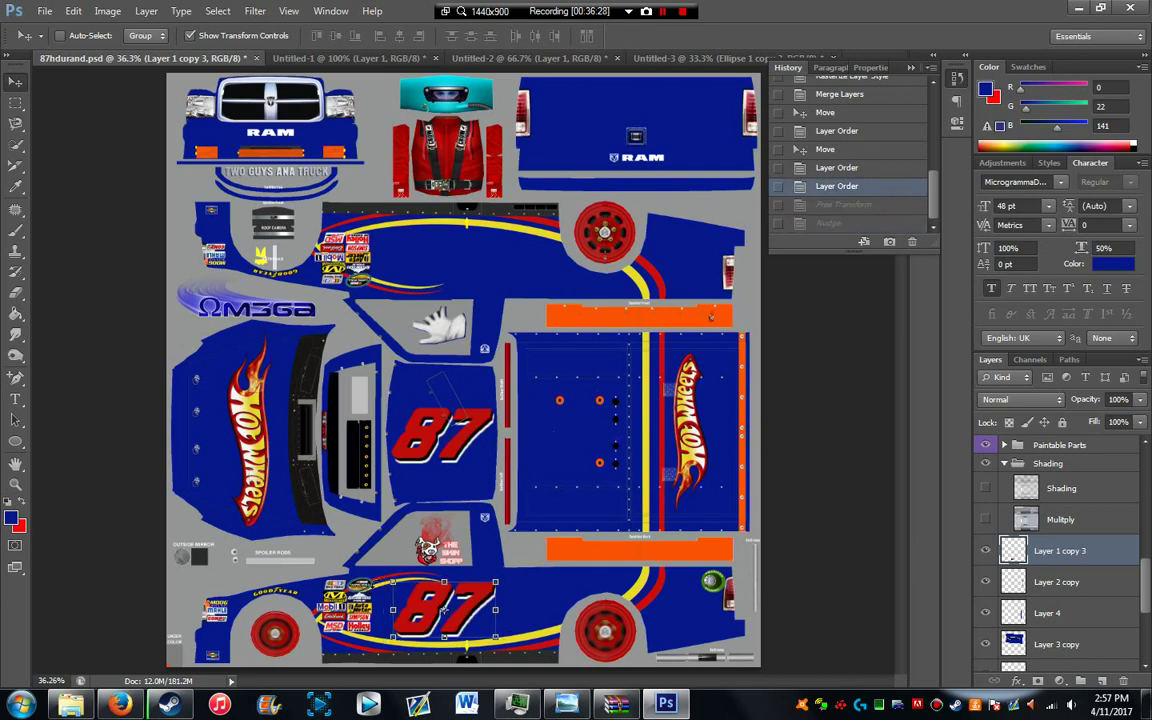
left_click_drag(393, 581, 386, 578)
key("Return")
key("Left")
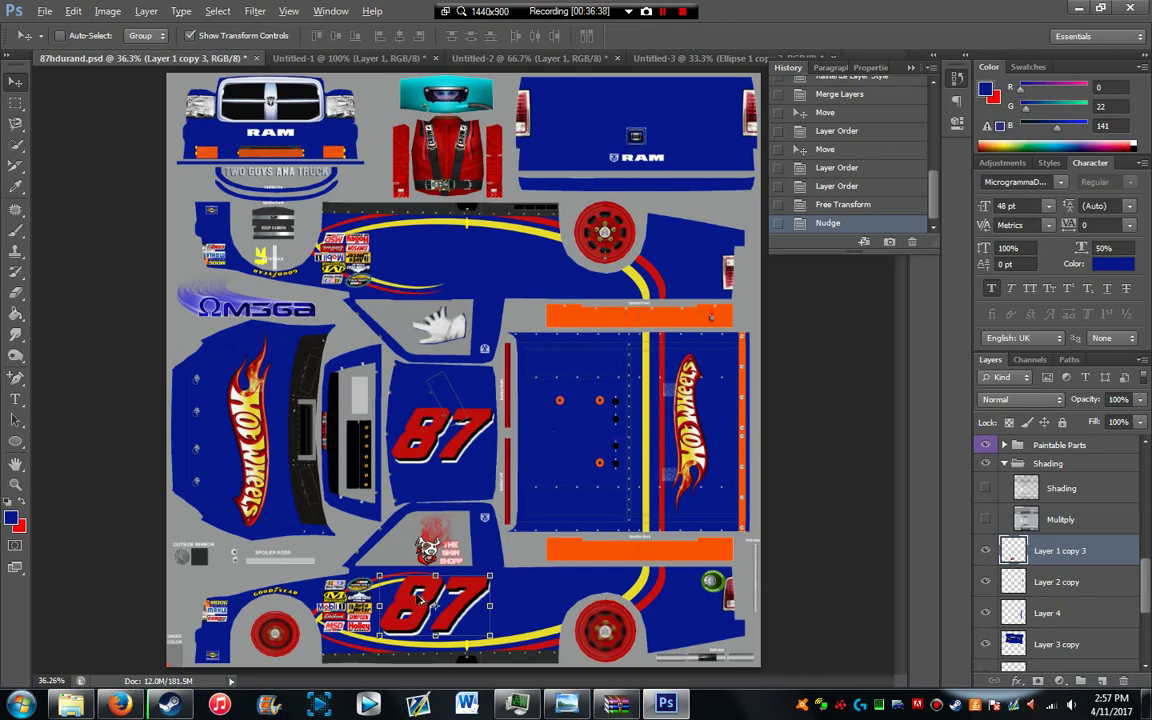
Step: Duplicate the lower side's 87 onto the upper truck side's door, rotated 180 degrees
left_click_drag(425, 608, 252, 172)
key("ctrl+t")
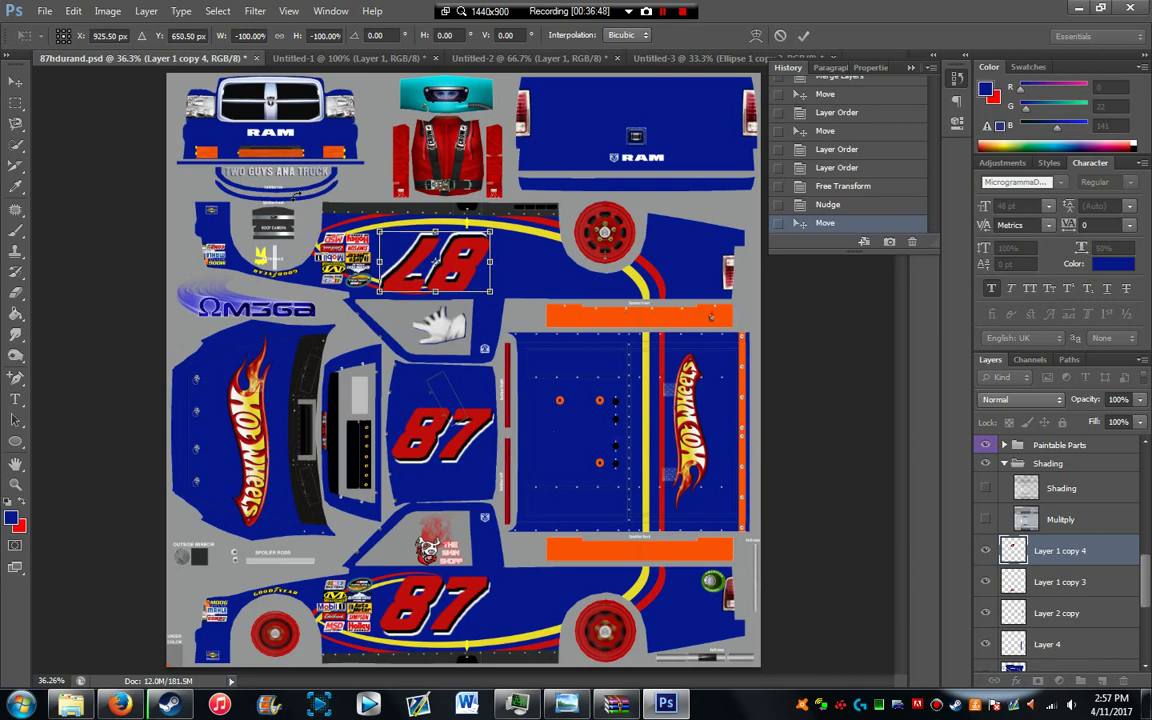
key("Return")
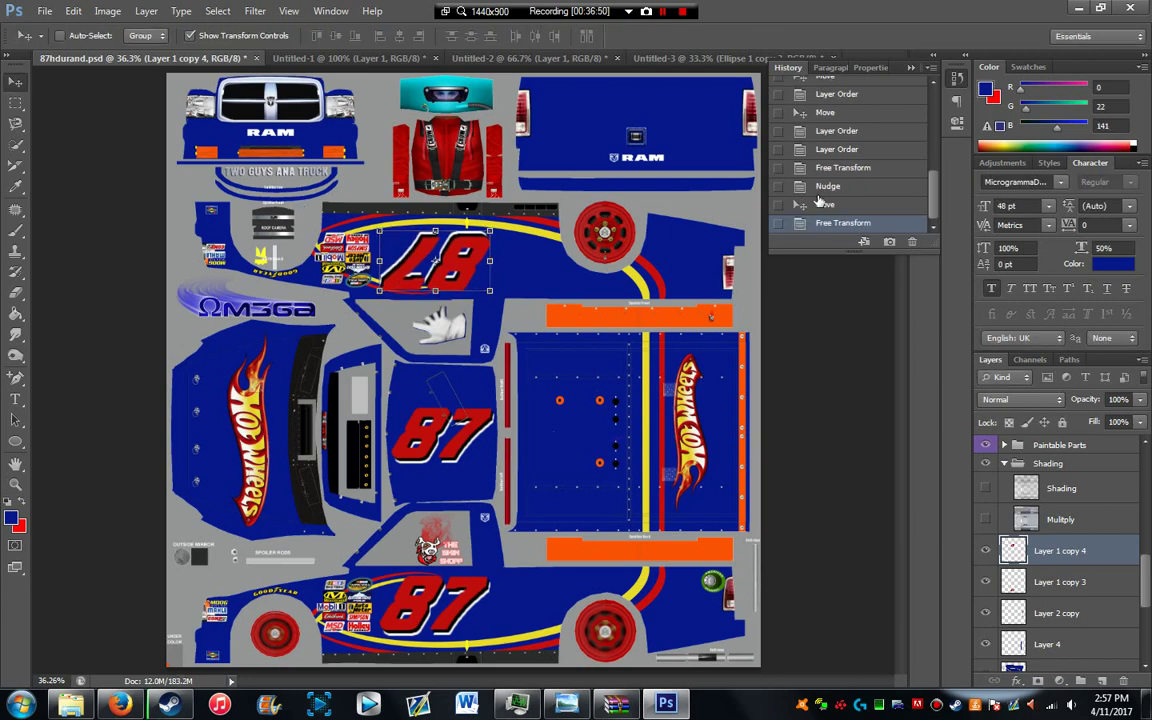
left_click(911, 67)
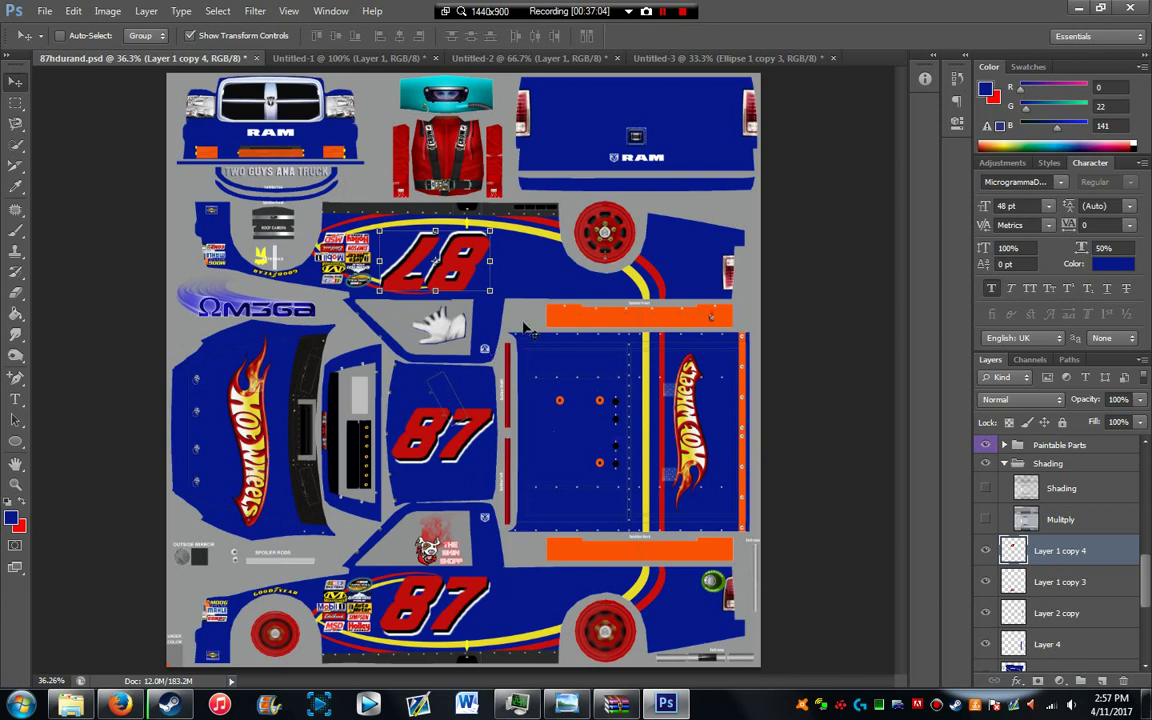
Step: Change the Spolier layer's Color Overlay to the truck's body blue, 00168d
right_click(628, 327)
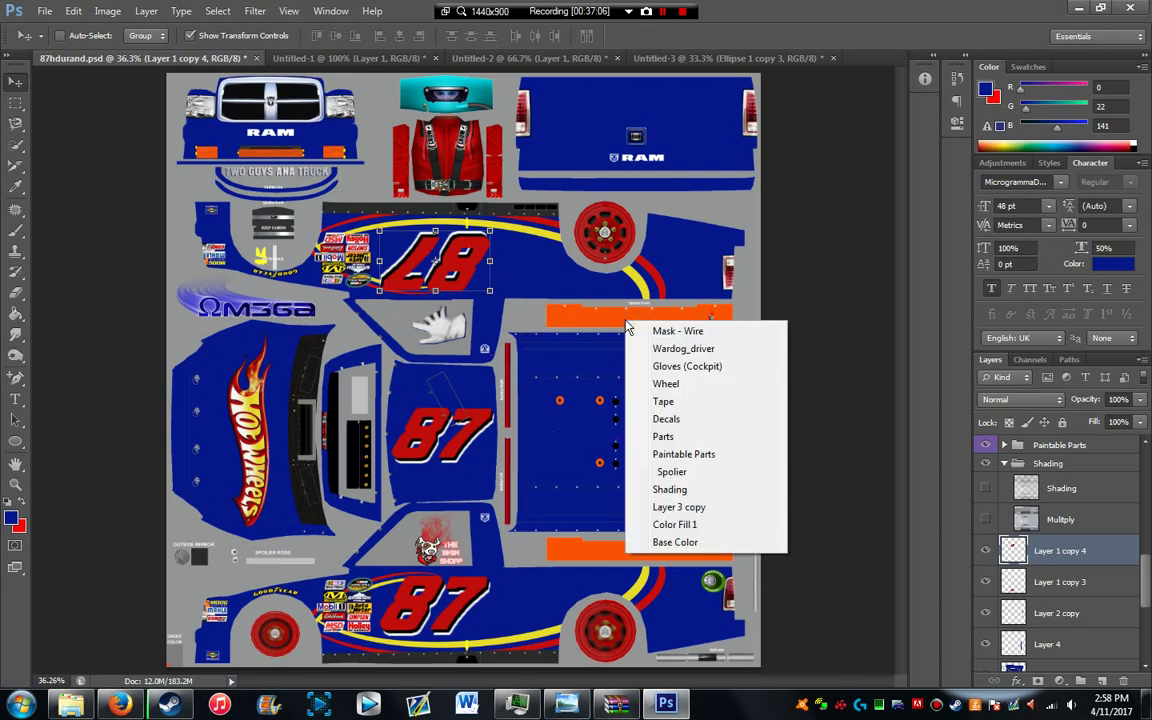
left_click(671, 472)
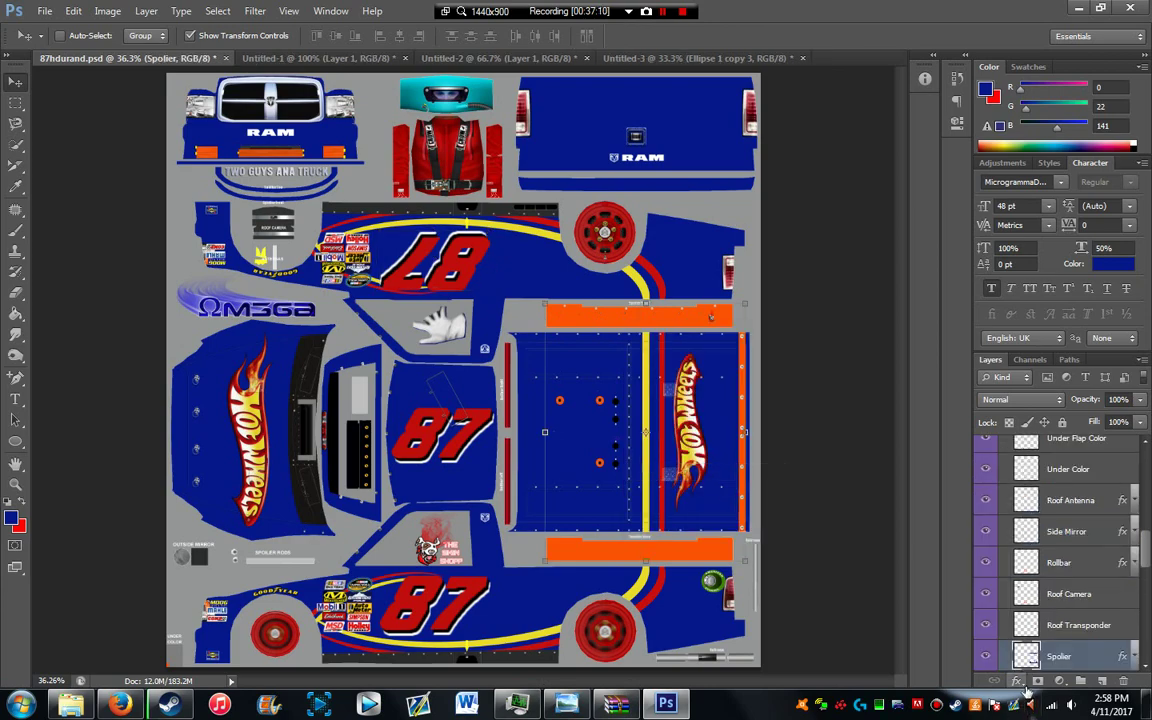
right_click(1027, 648)
left_click(1048, 603)
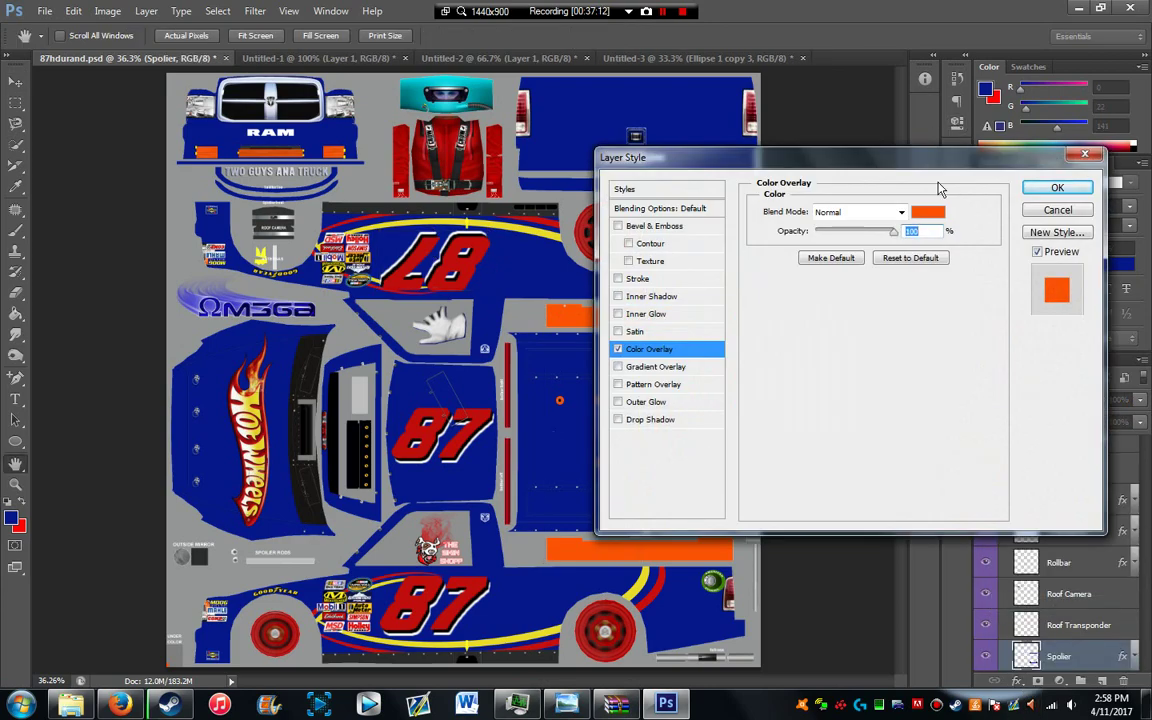
left_click(928, 212)
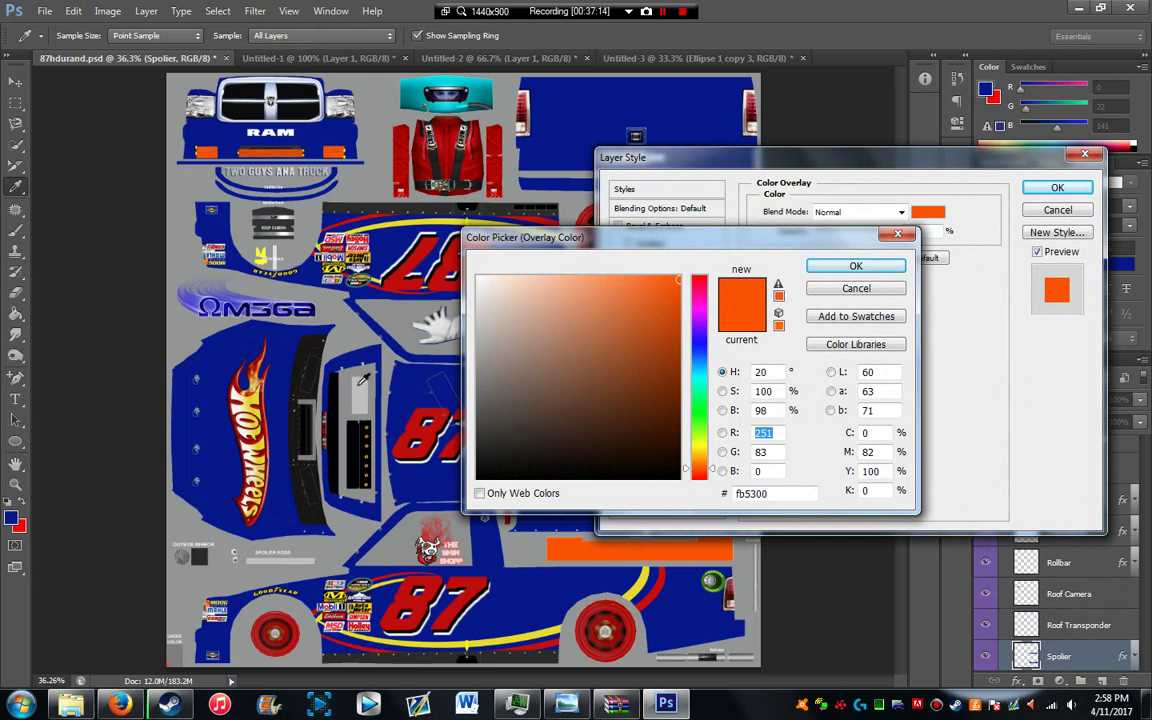
left_click(591, 593)
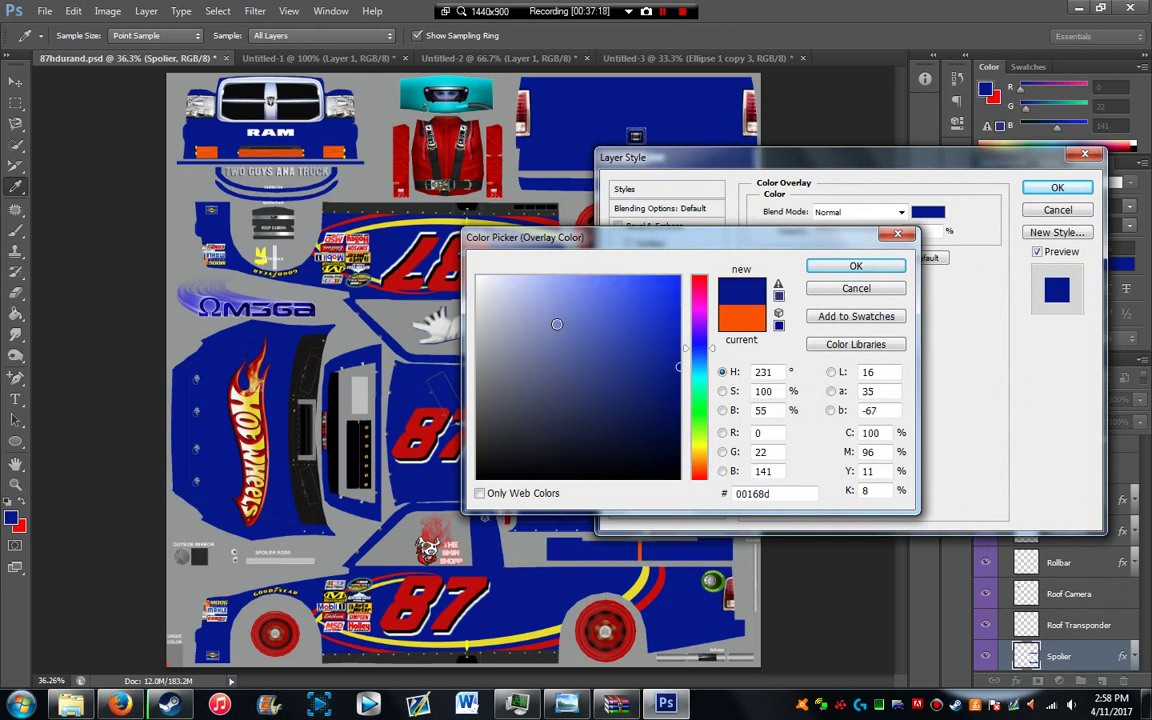
left_click(478, 278)
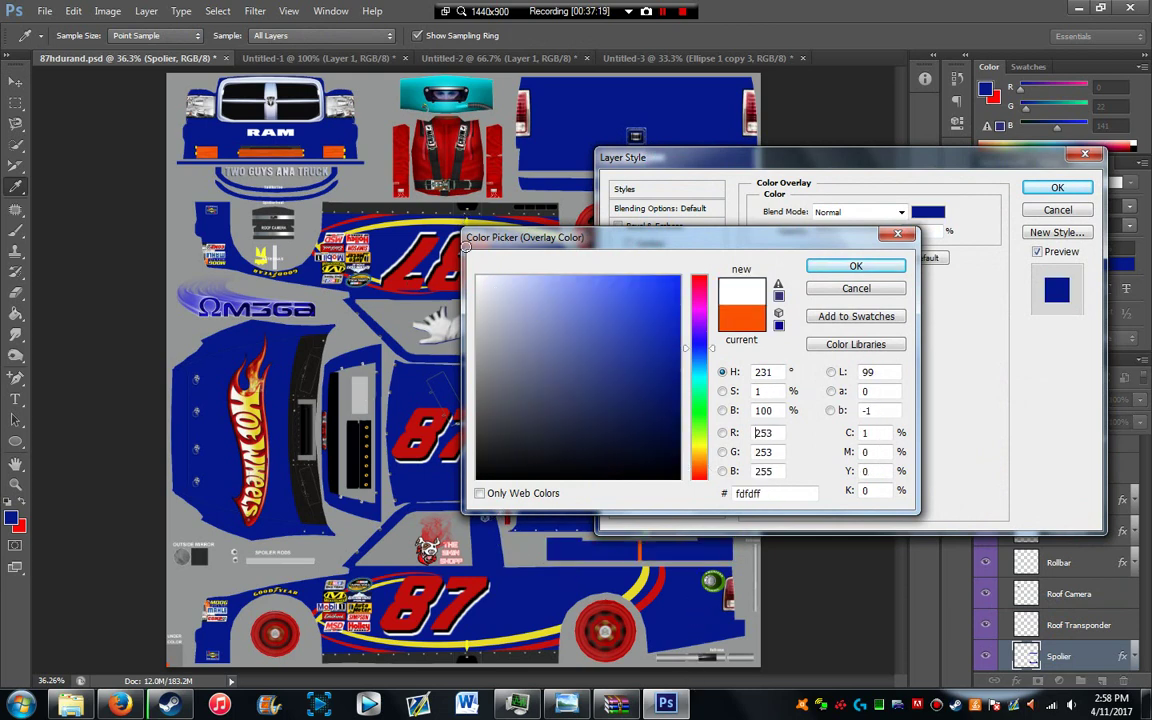
left_click(523, 572)
left_click(854, 266)
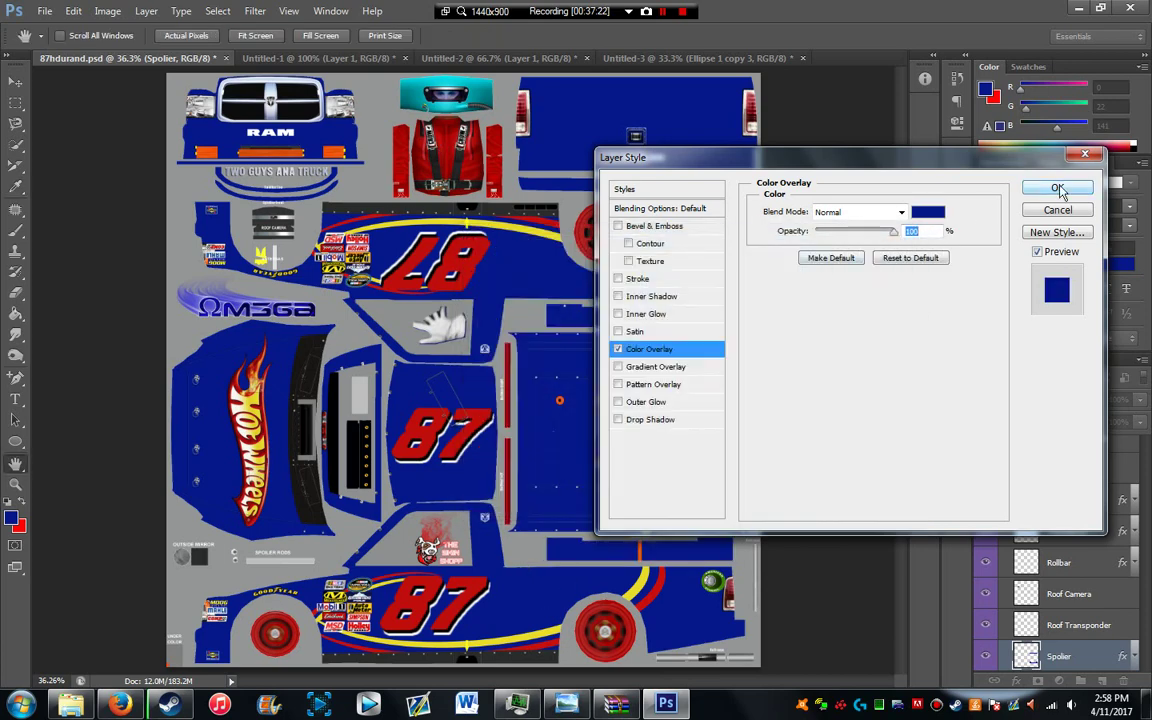
left_click(1059, 187)
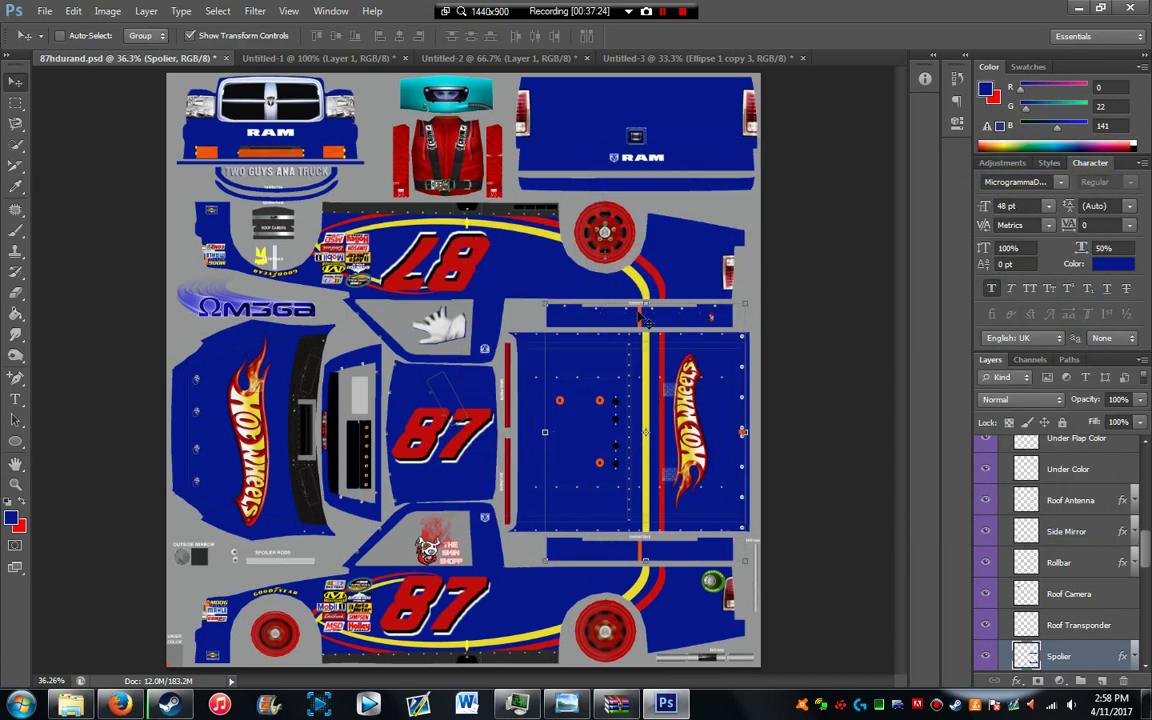
Step: Delete the Spolier Tape layer that leaves orange marks on the spoiler
right_click(640, 318)
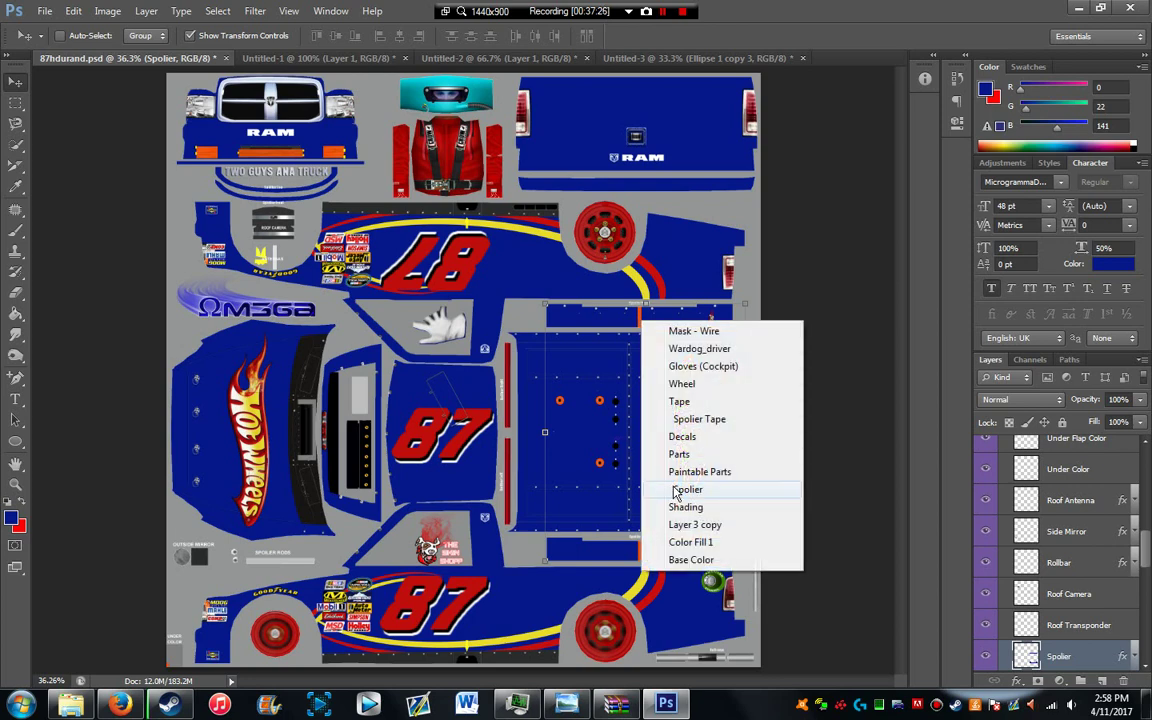
left_click(684, 419)
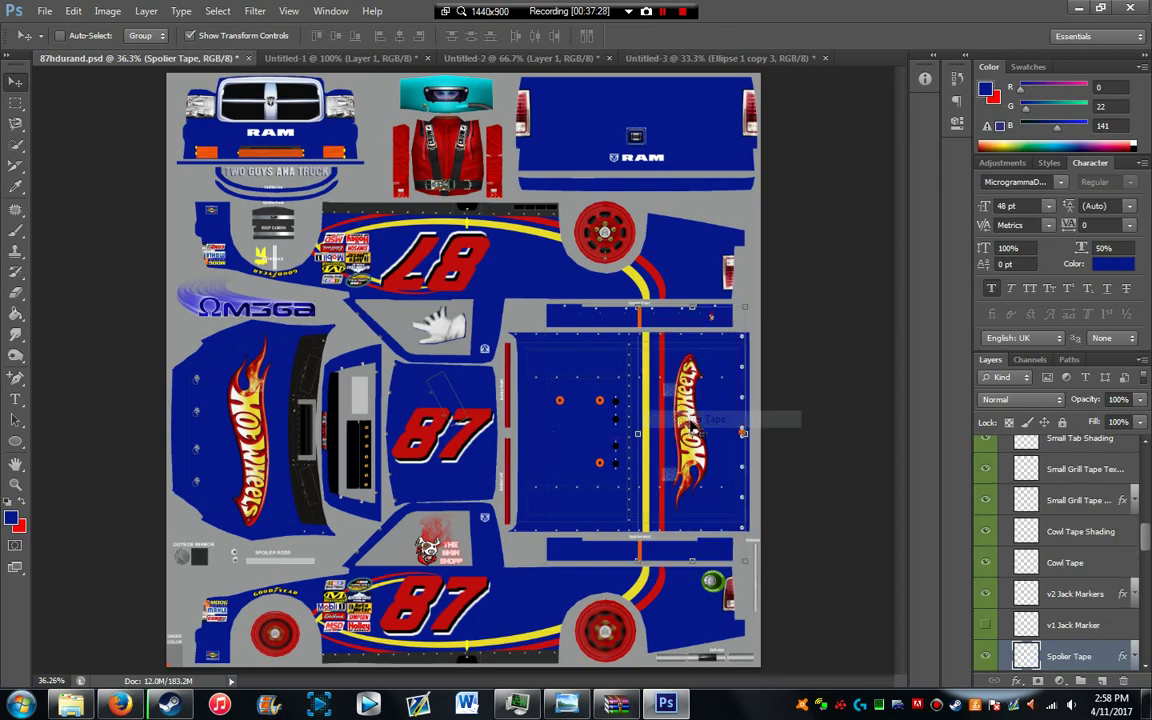
key("Delete")
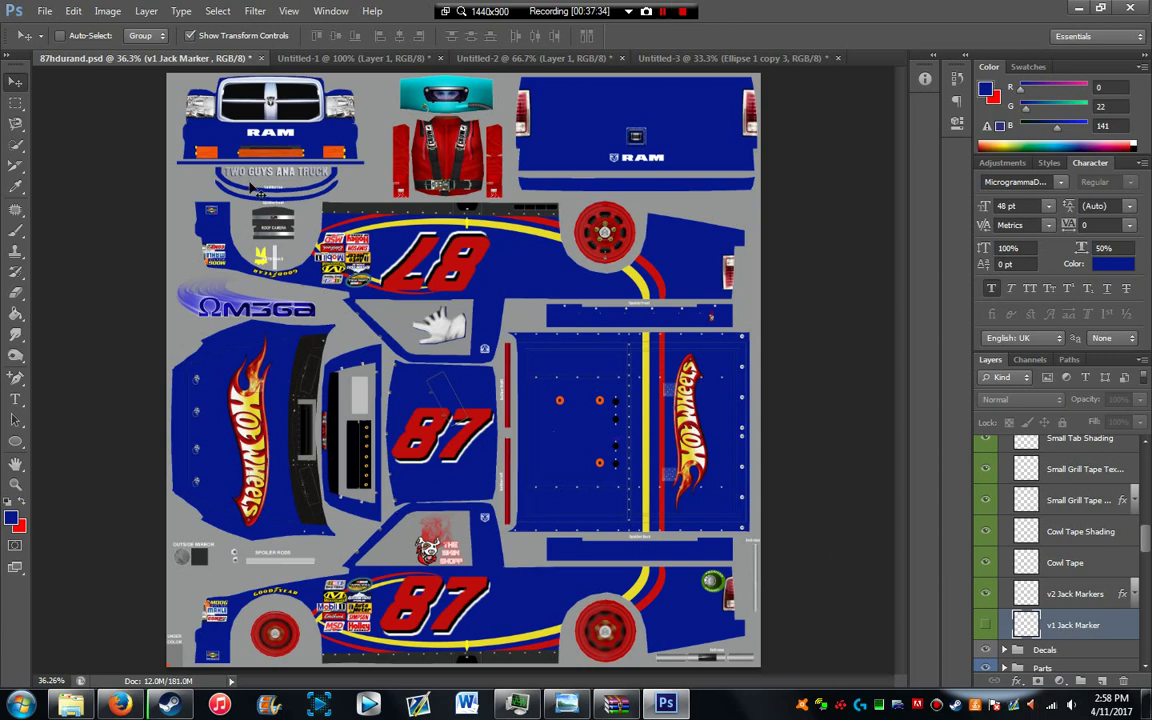
Step: Change the Skirts layer's Color Overlay to black, 000000
right_click(385, 667)
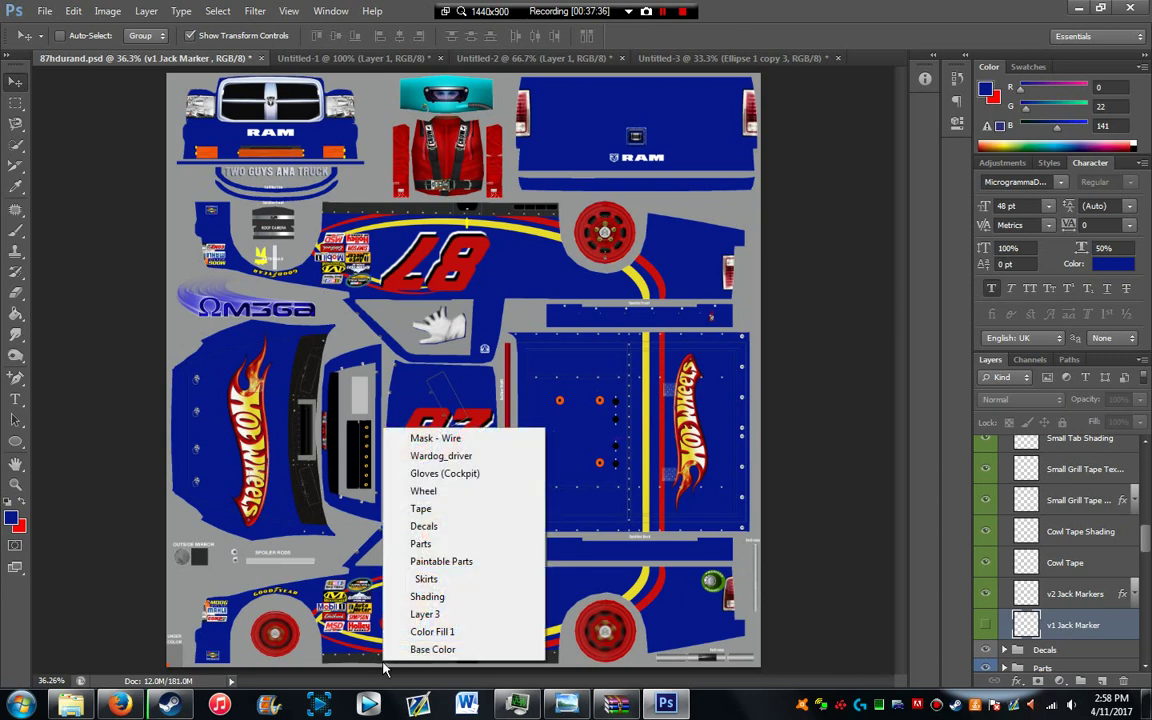
left_click(425, 581)
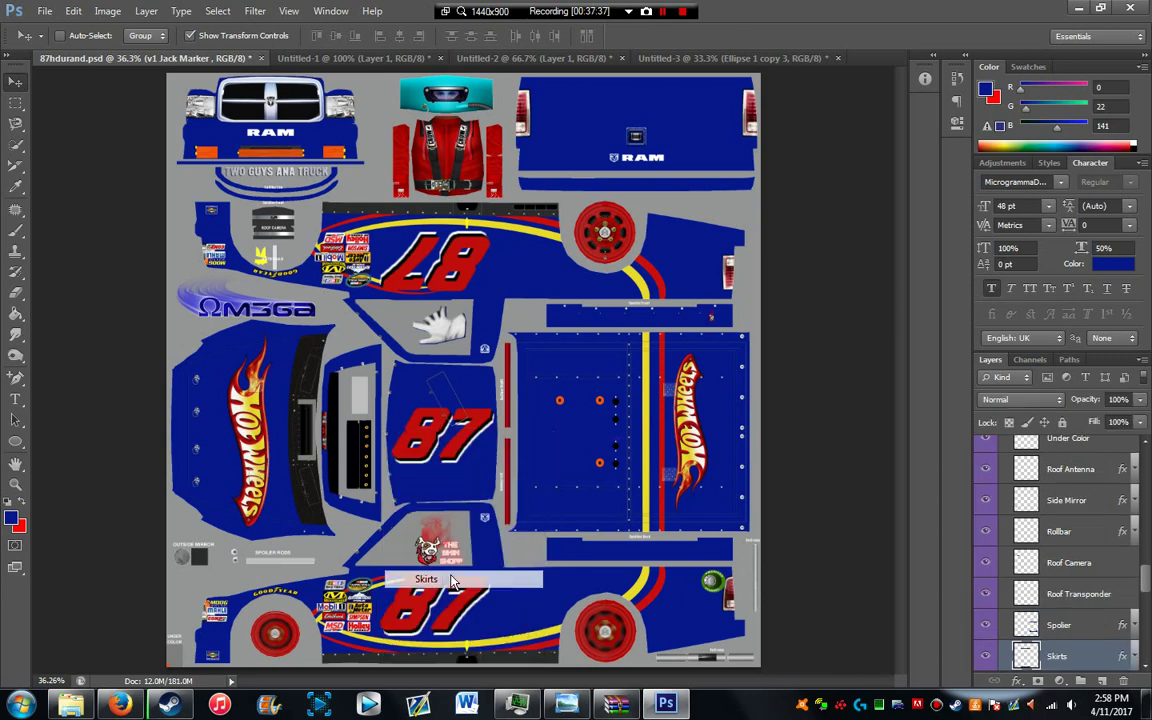
left_click(1017, 681)
left_click(1033, 579)
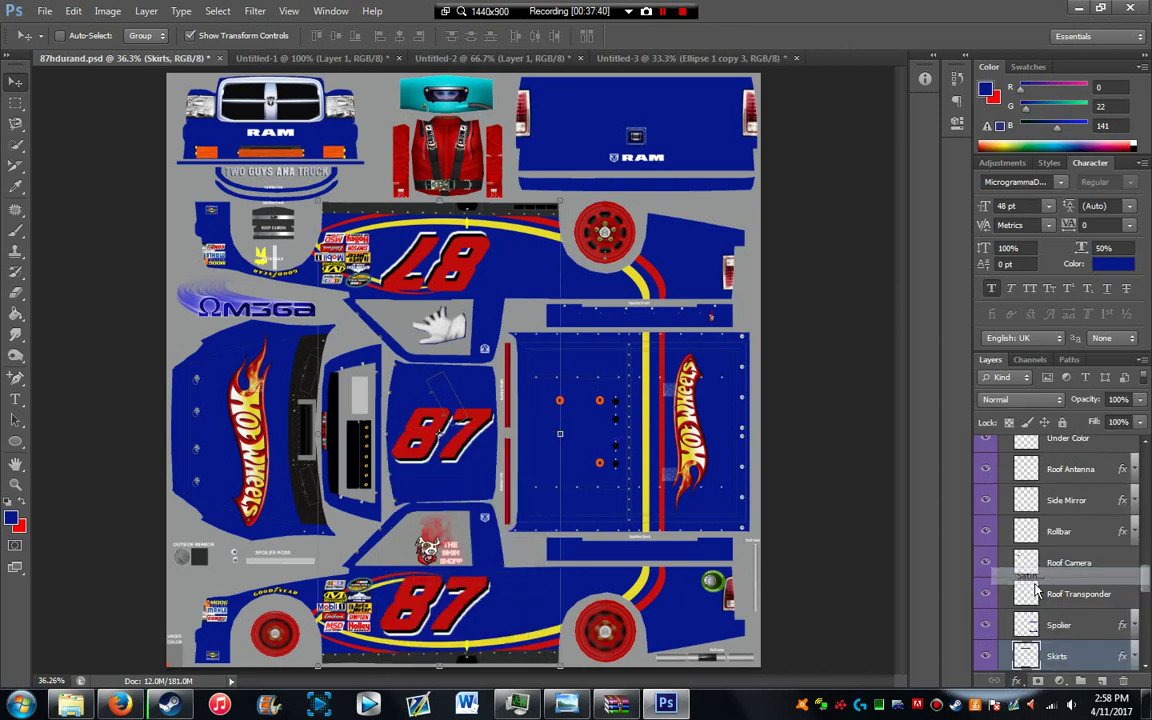
left_click(617, 331)
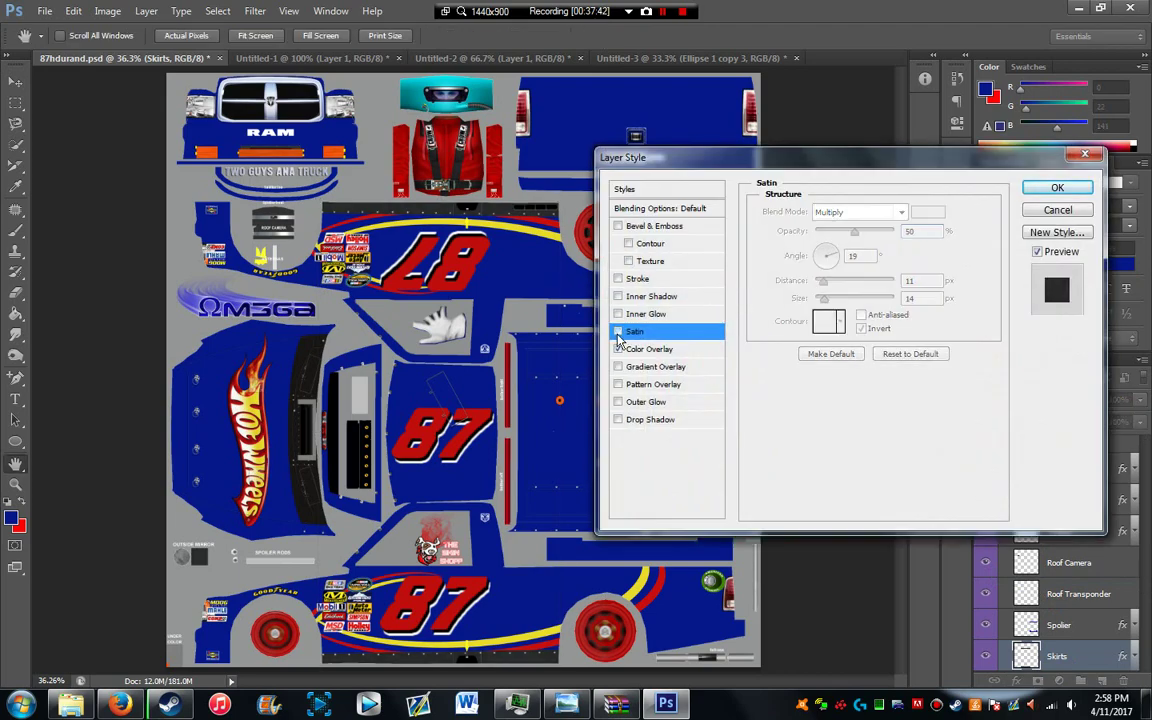
left_click(645, 349)
left_click(927, 212)
left_click(679, 472)
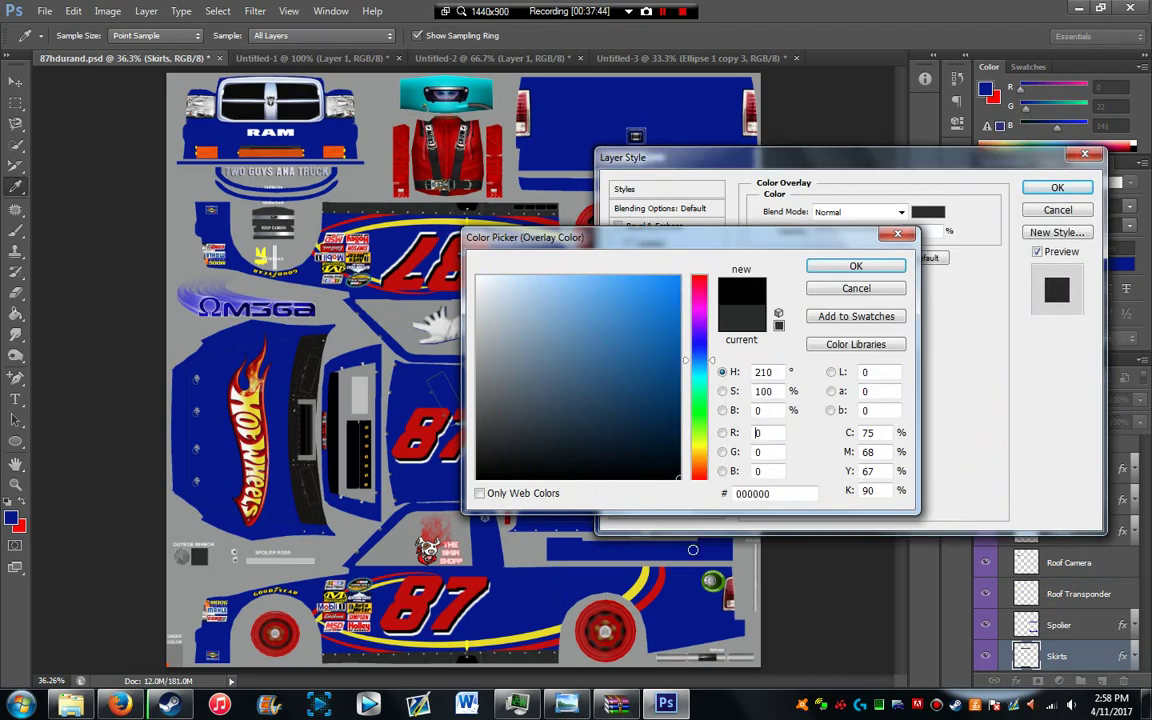
left_click(820, 265)
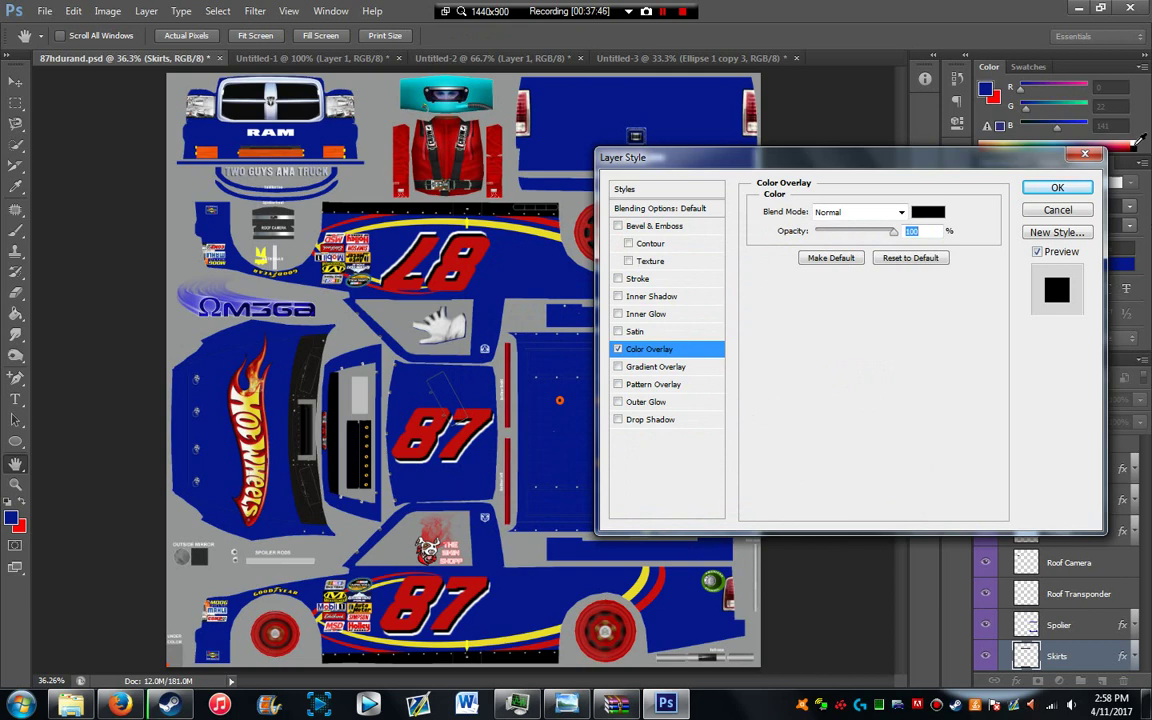
left_click(1056, 188)
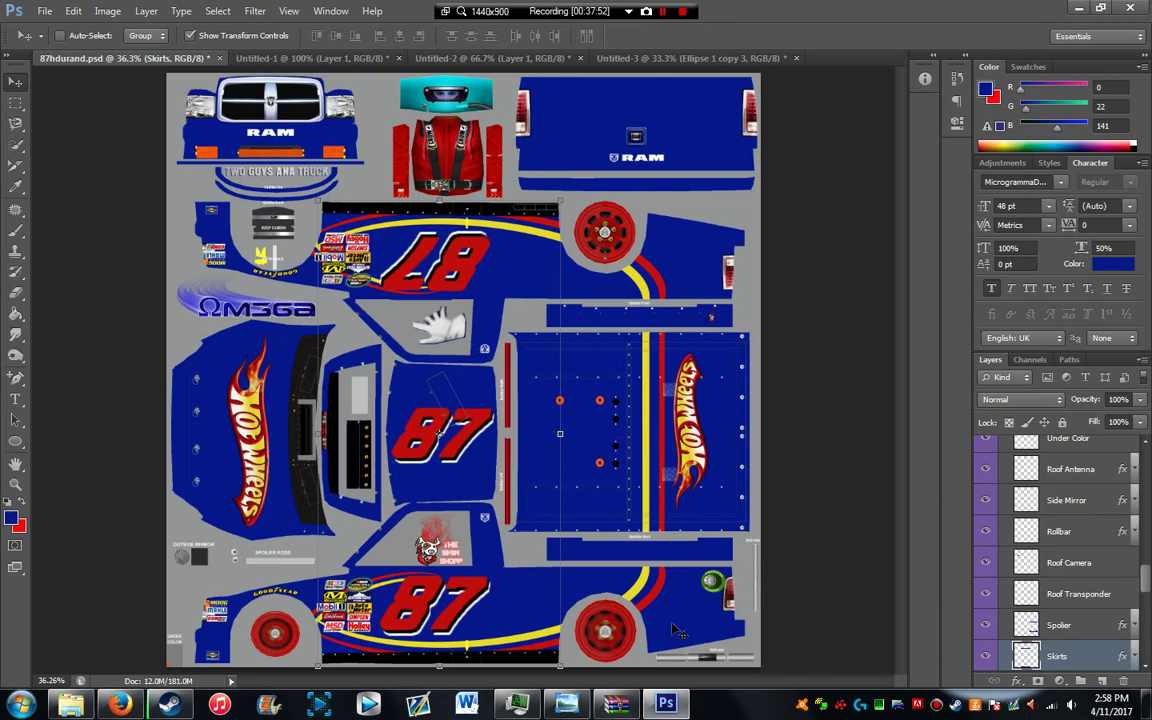
Step: Switch to Firefox and search Bing images for "xbox logo"
left_click(567, 704)
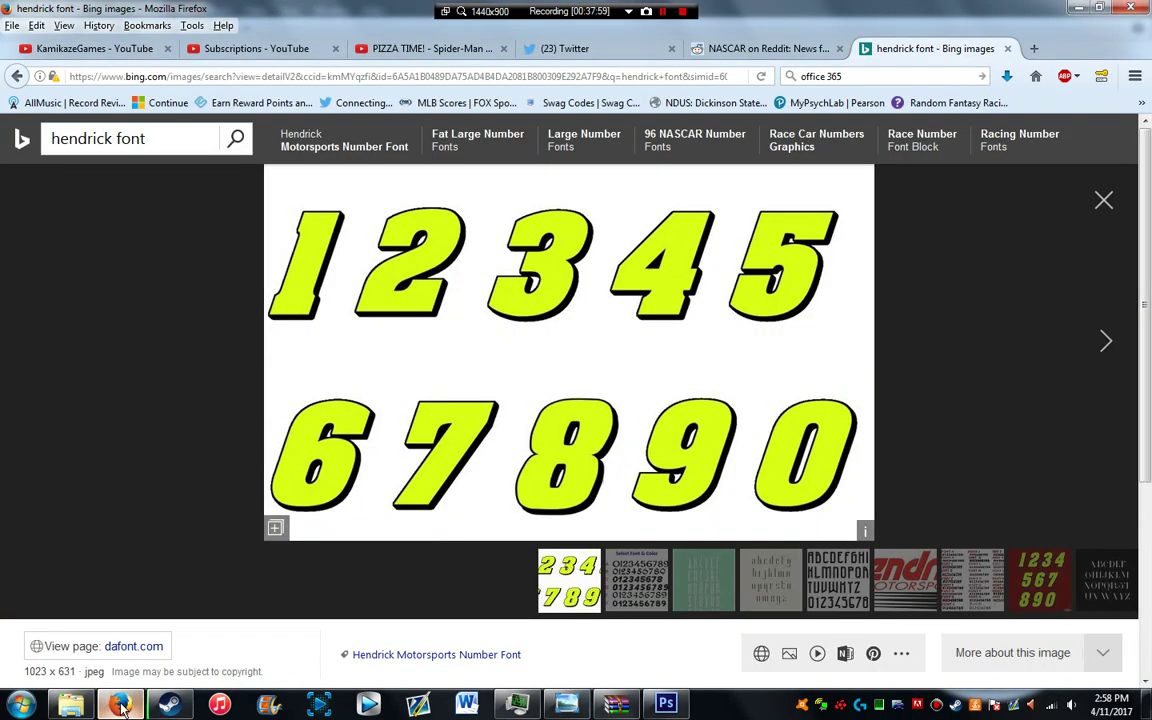
left_click(119, 704)
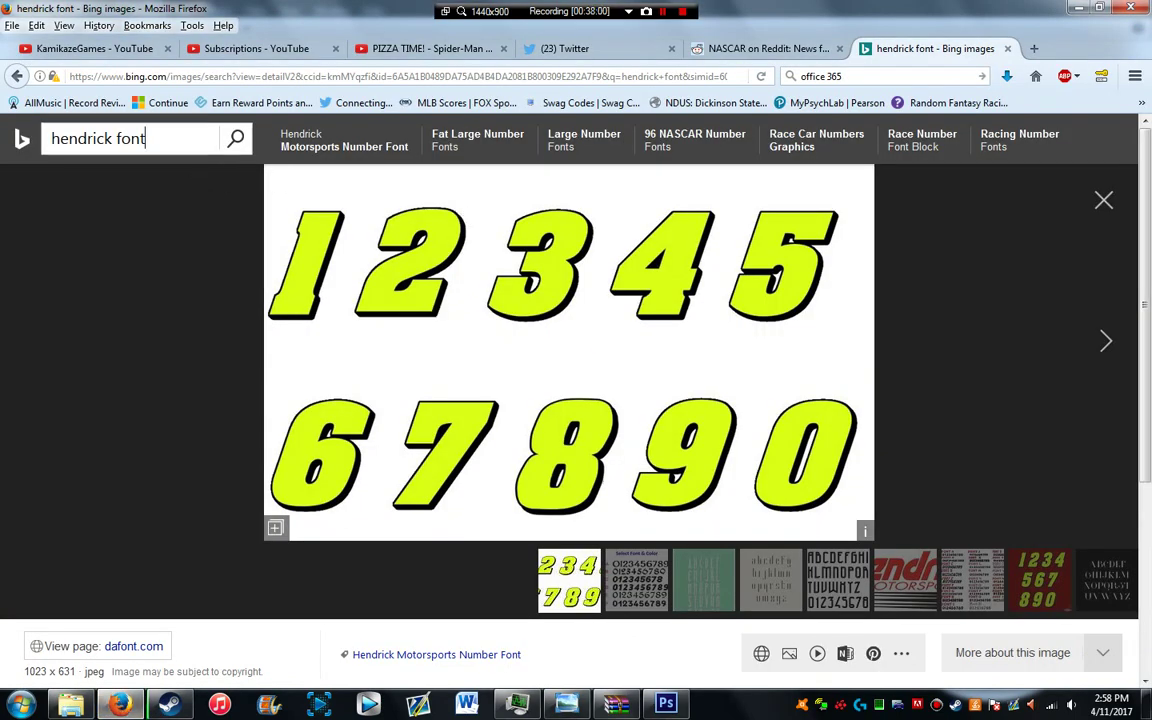
left_click(100, 139)
type("xbox logo")
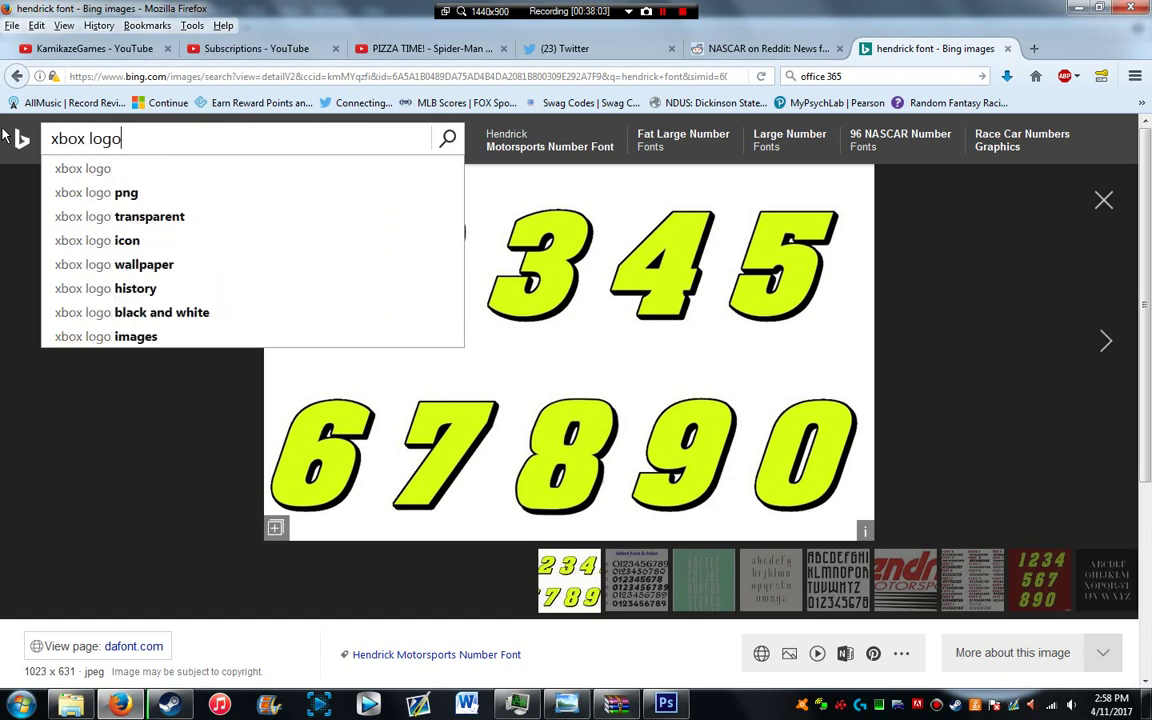
key("Return")
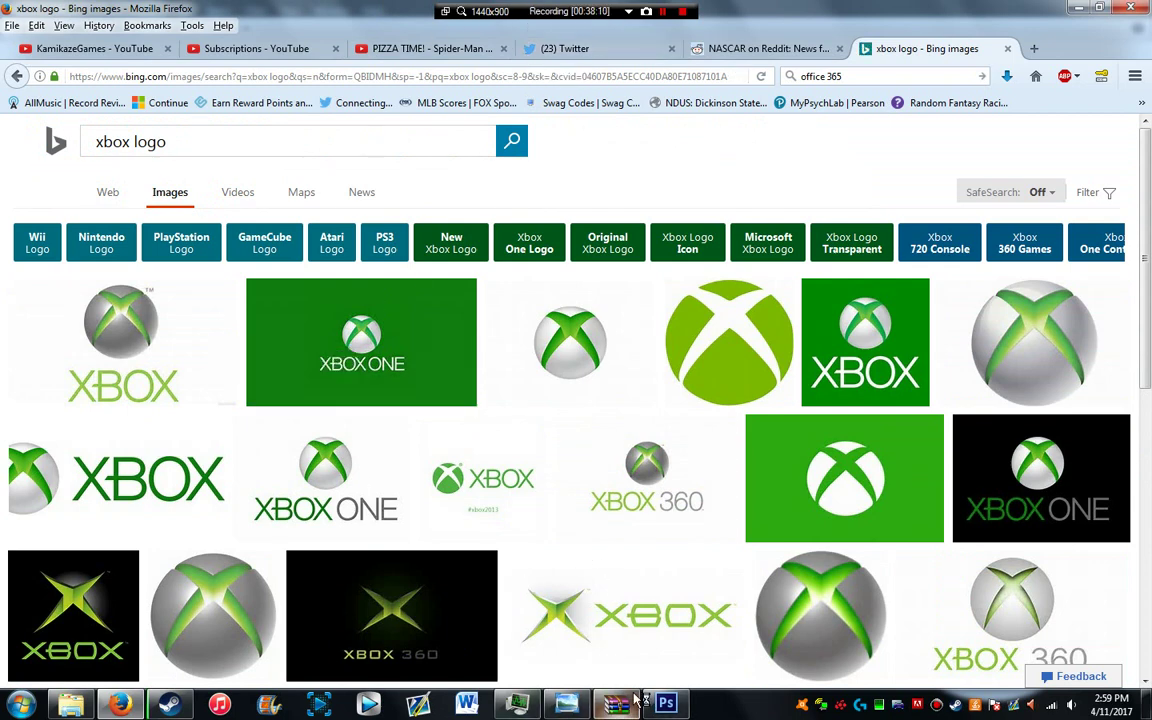
Step: Look through the cws2015 folder's truck paint files for a reference template
left_click(666, 704)
key("alt+Tab")
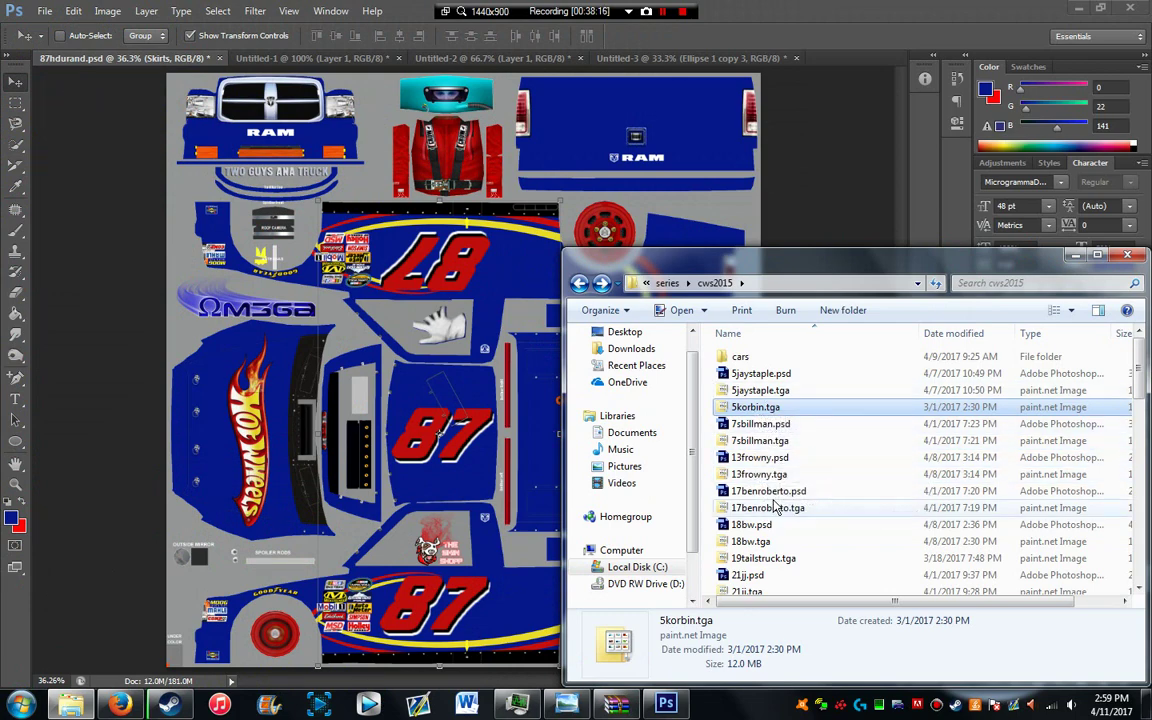
left_click(778, 507)
scroll(785, 508, "down", 2)
scroll(783, 510, "down", 3)
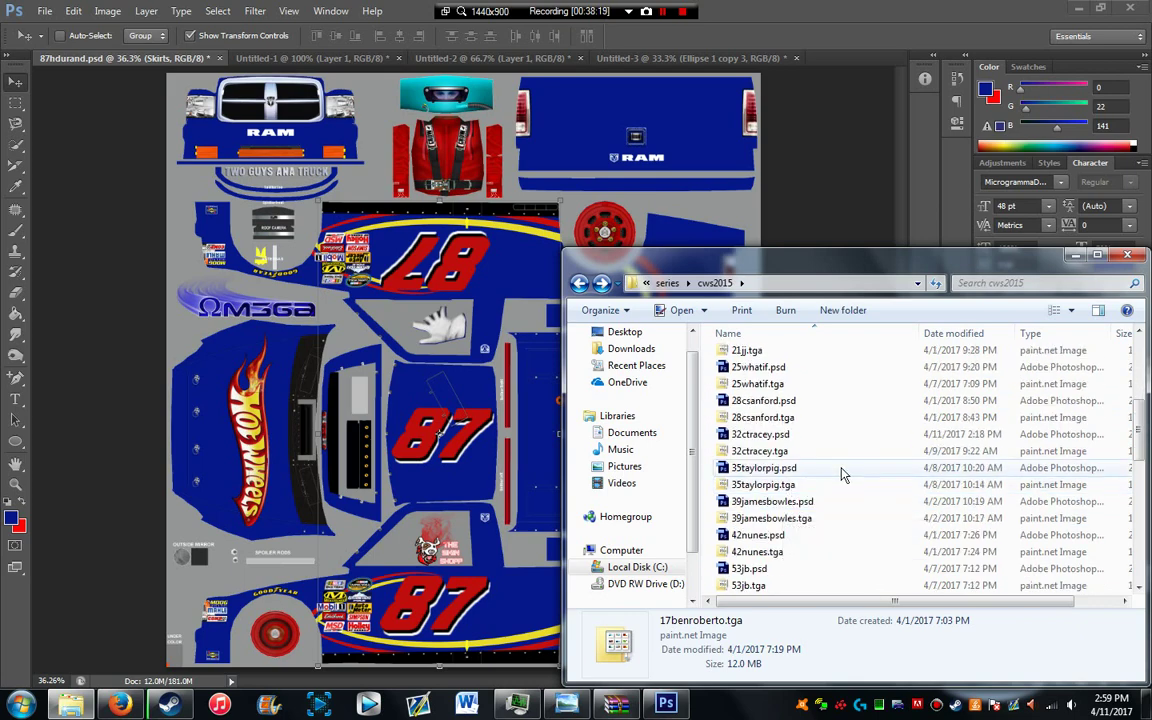
scroll(841, 476, "down", 3)
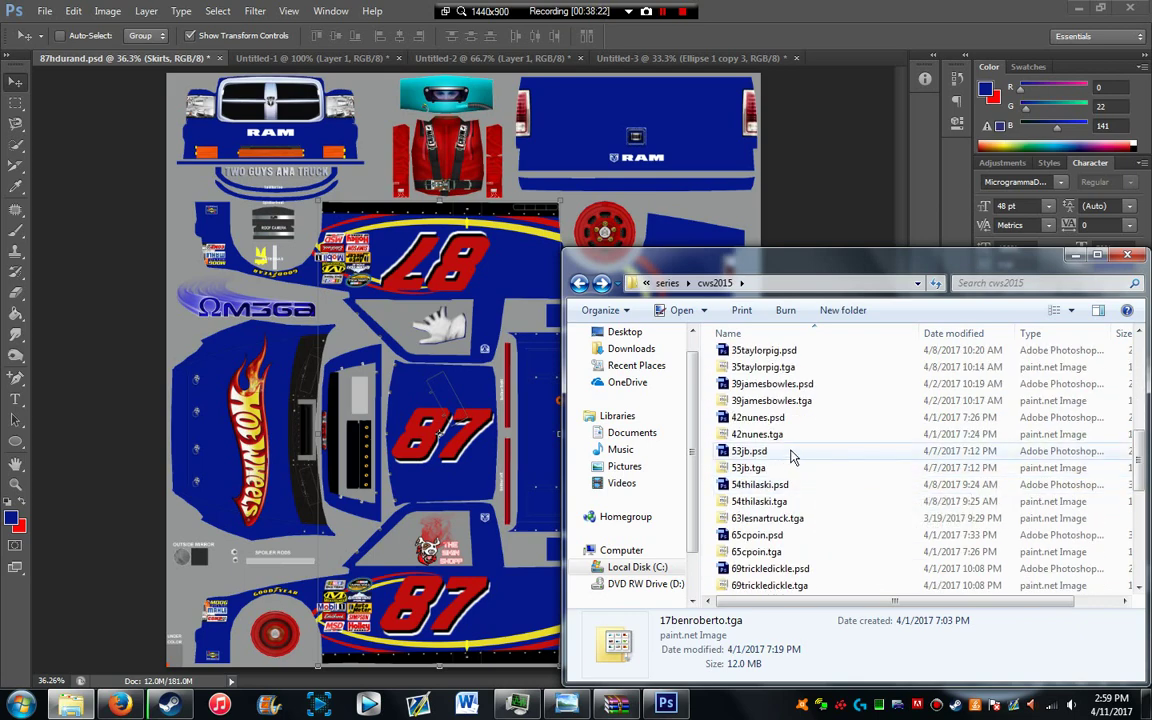
scroll(790, 456, "down", 4)
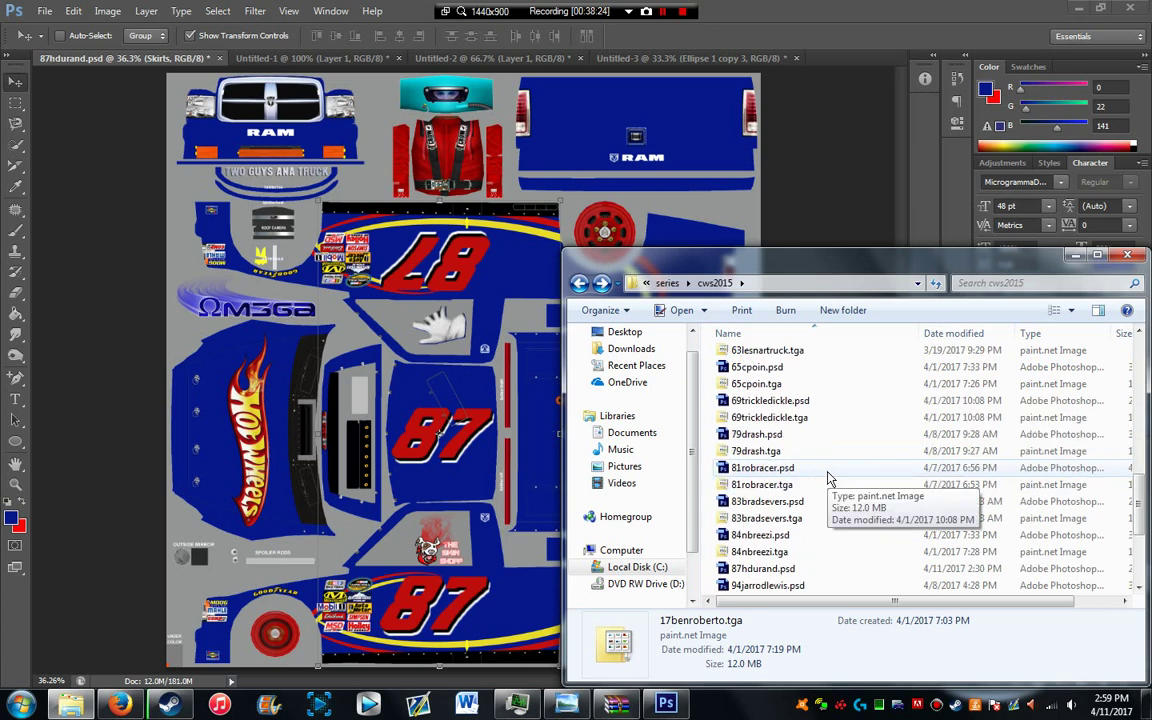
scroll(841, 468, "down", 1)
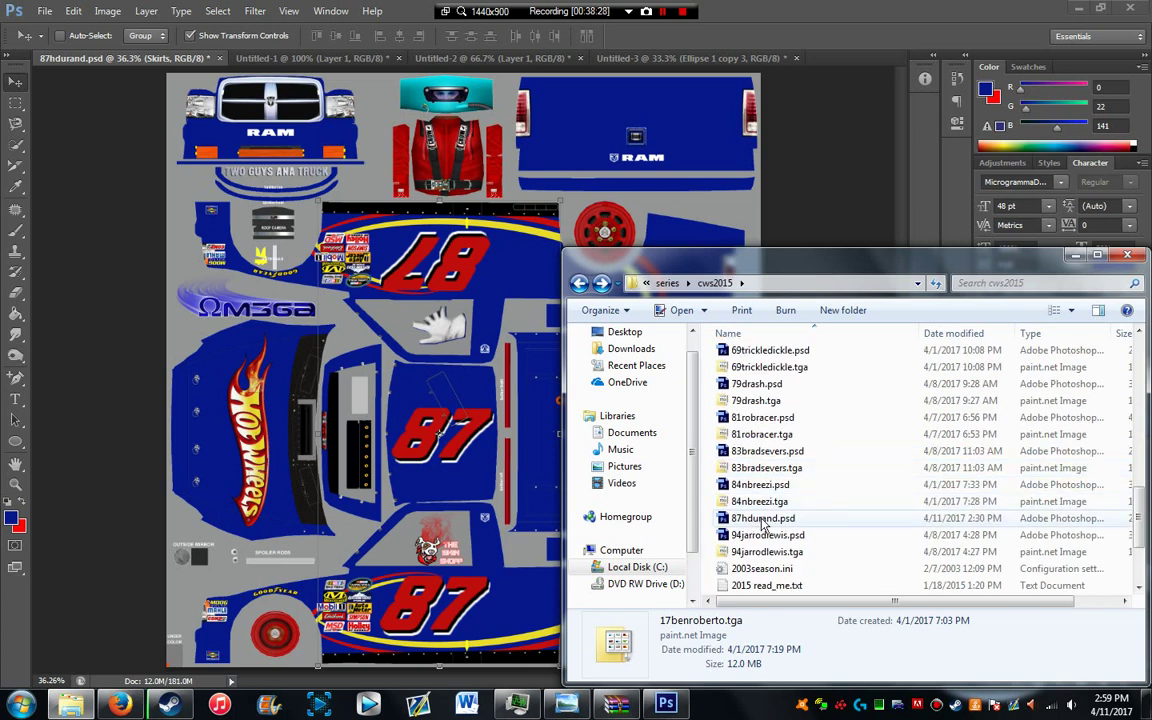
scroll(775, 512, "up", 3)
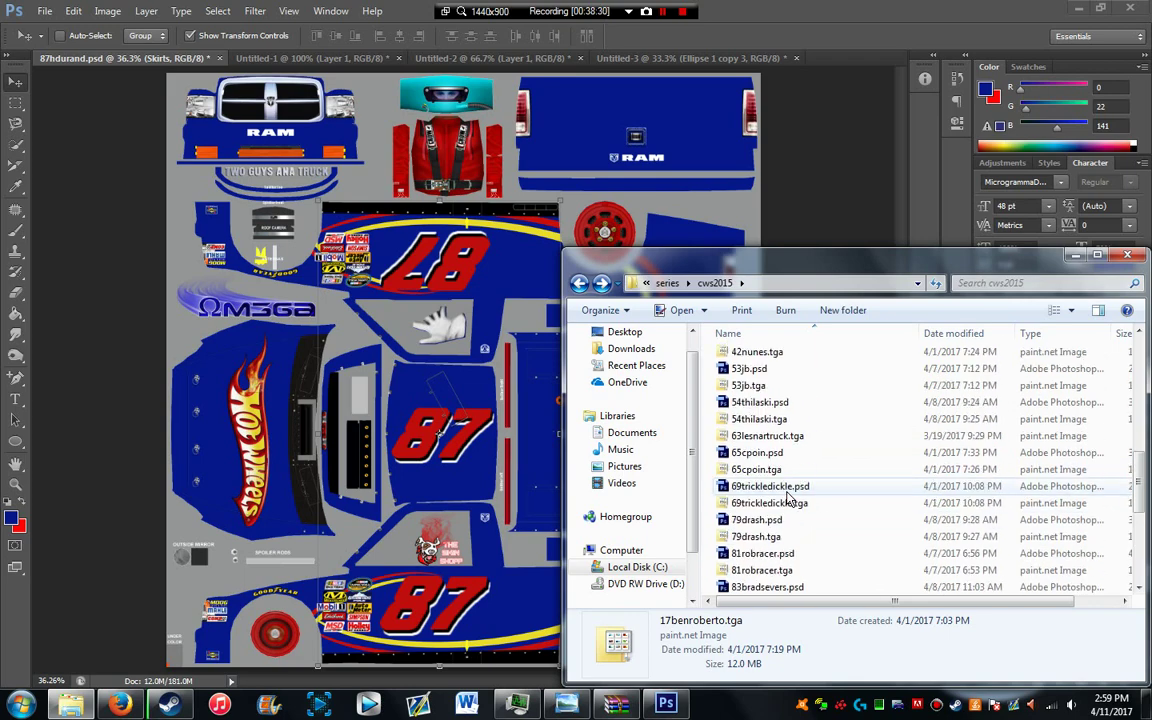
scroll(782, 455, "up", 2)
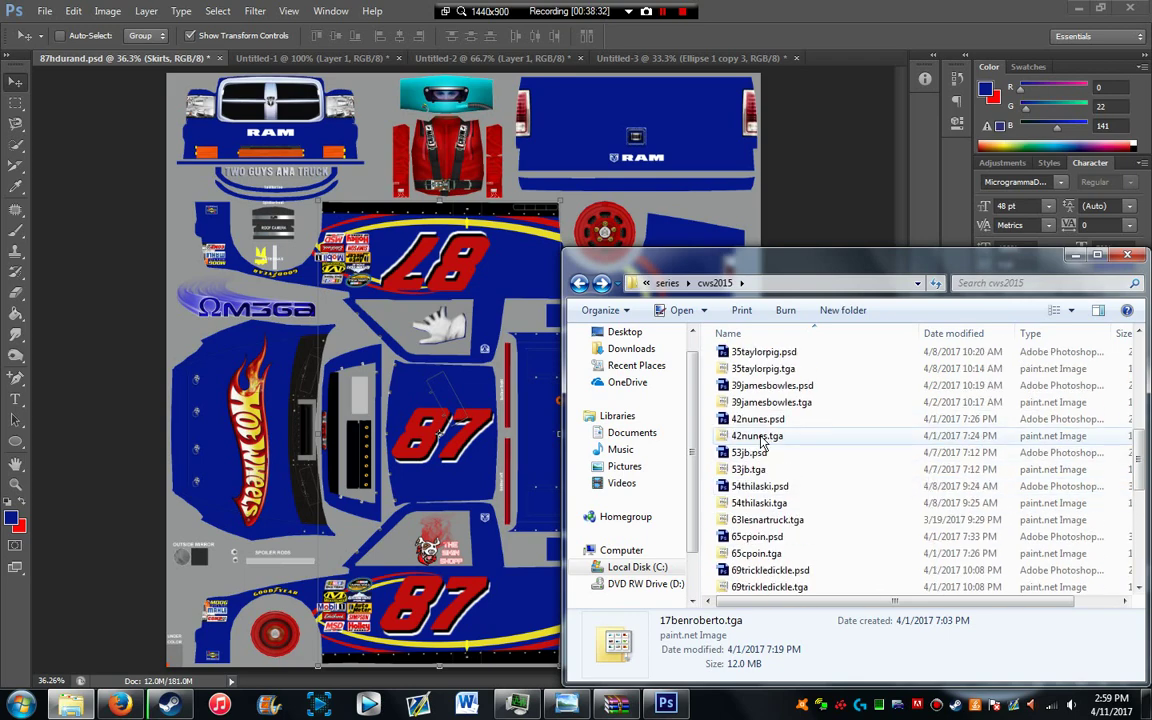
scroll(812, 482, "up", 3)
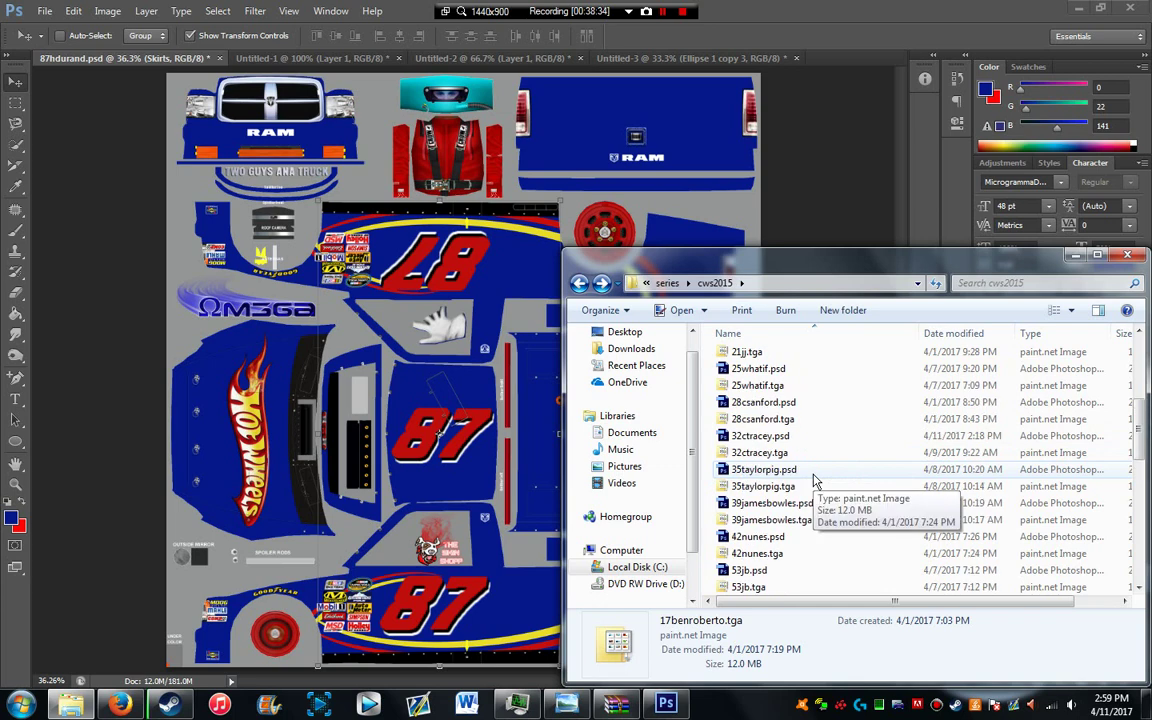
scroll(812, 470, "up", 1)
Step: Open 25whatif.psd from the cws2015 folder in Photoshop
left_click(810, 470)
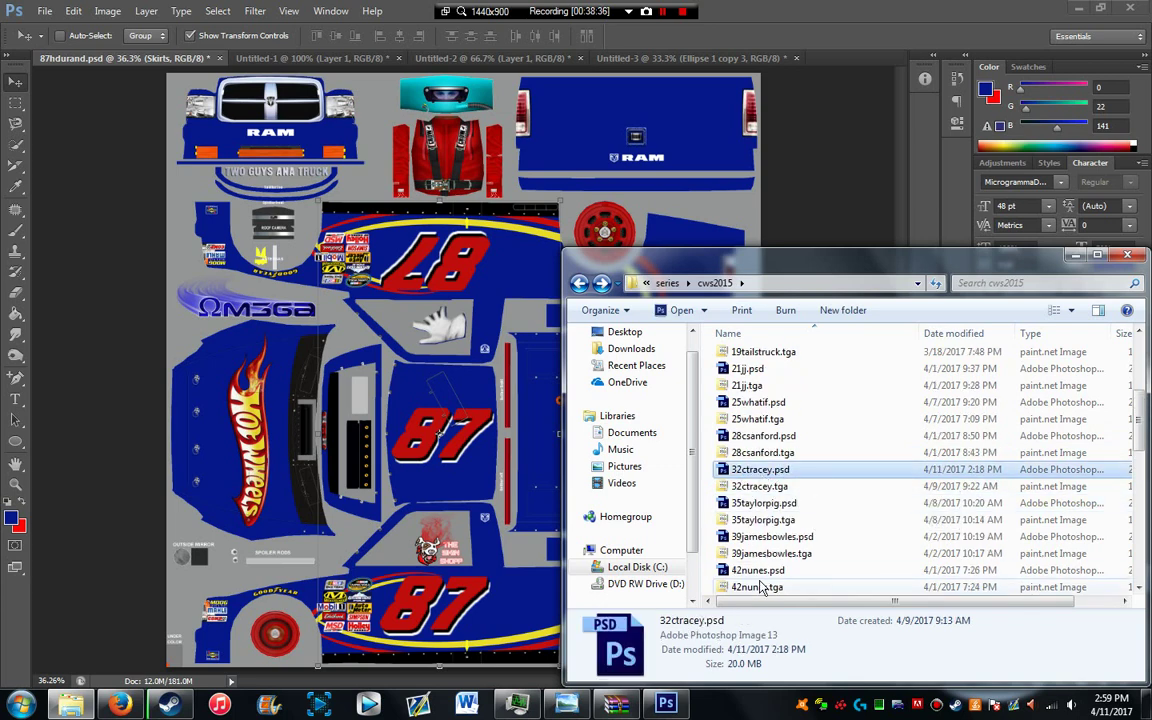
left_click(772, 503)
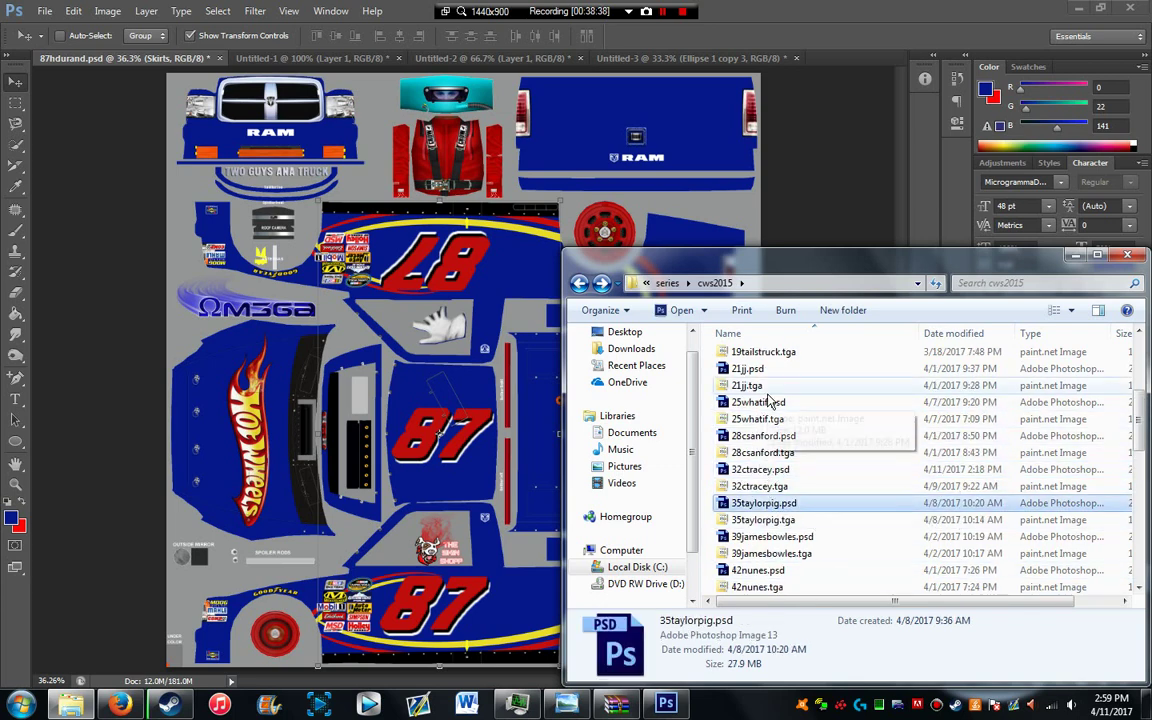
left_click(766, 386)
scroll(767, 396, "up", 2)
left_click(748, 470)
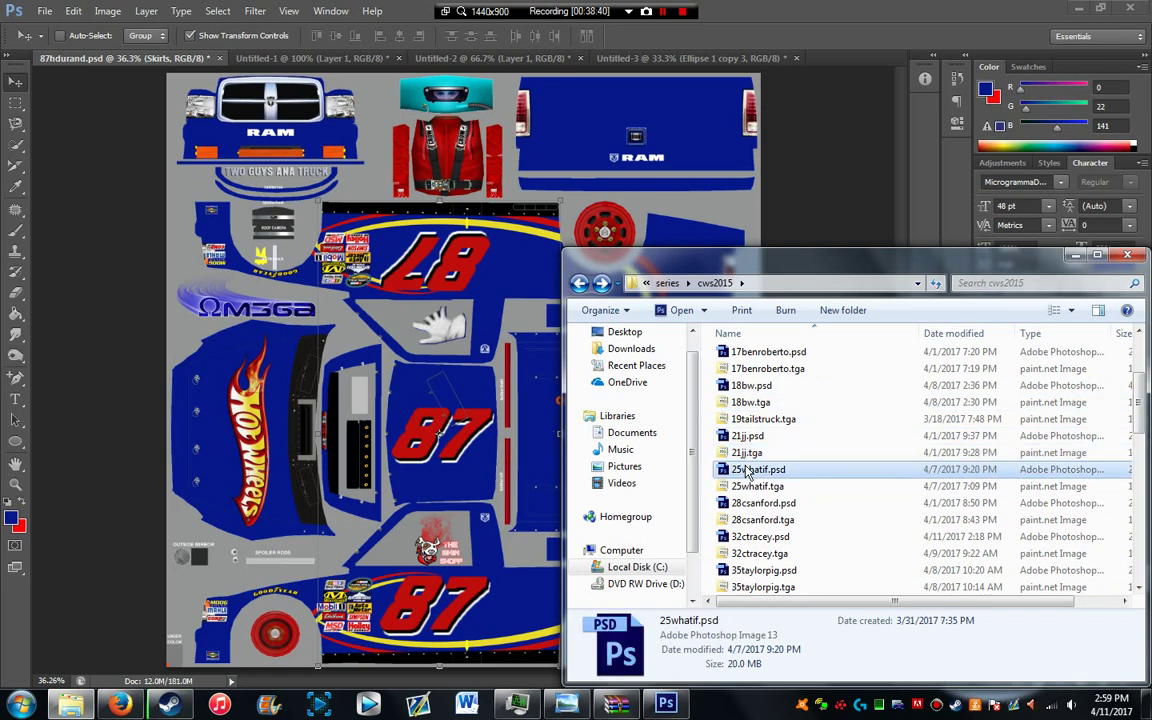
double_click(748, 470)
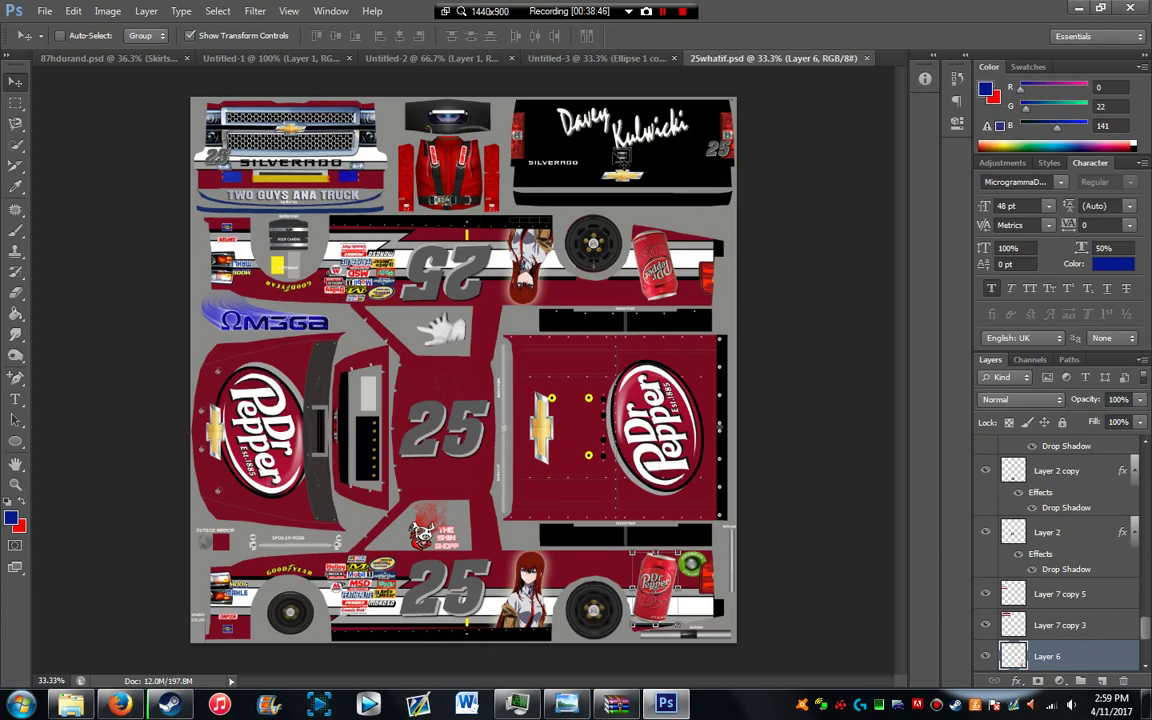
Step: Examine the tailgate and side graphics of the number 25 truck, and close its file
scroll(623, 125, "up", 3)
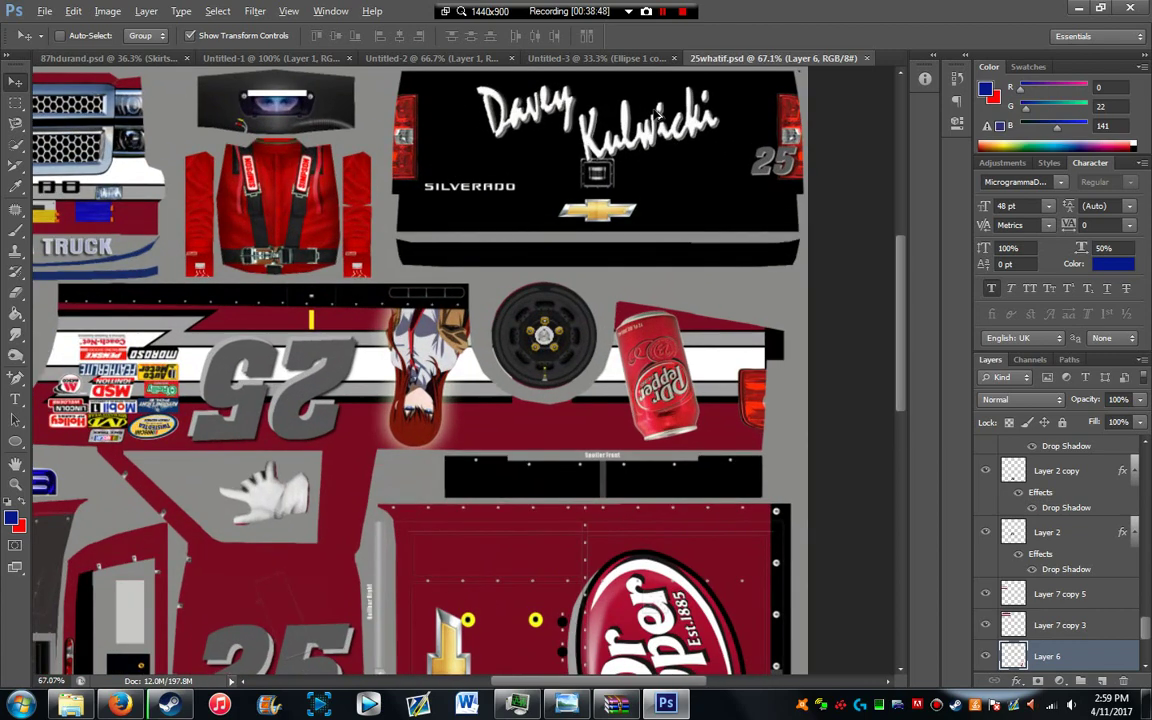
scroll(572, 318, "down", 3)
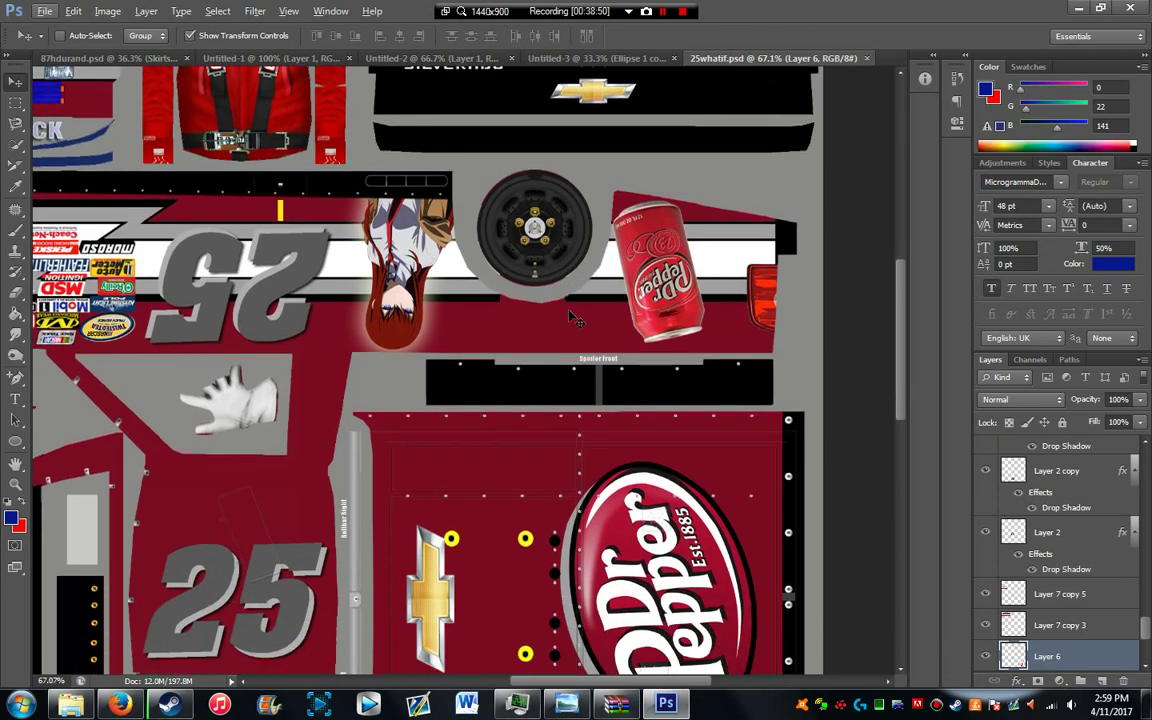
scroll(578, 325, "down", 3)
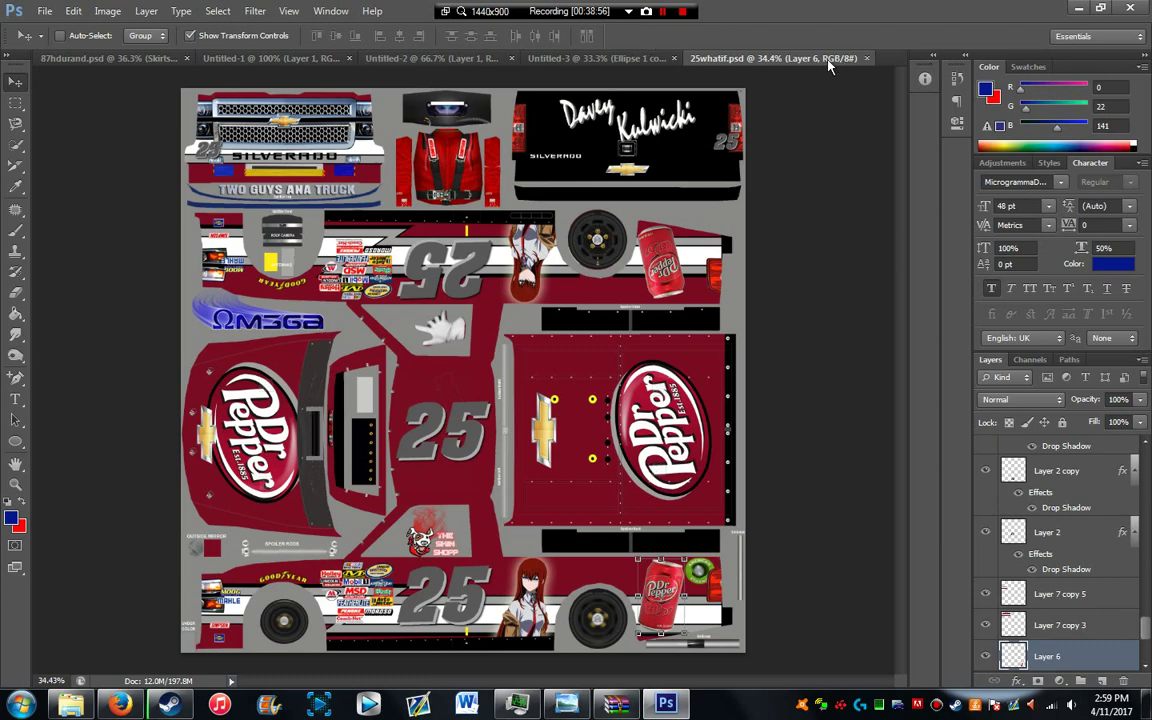
left_click(866, 58)
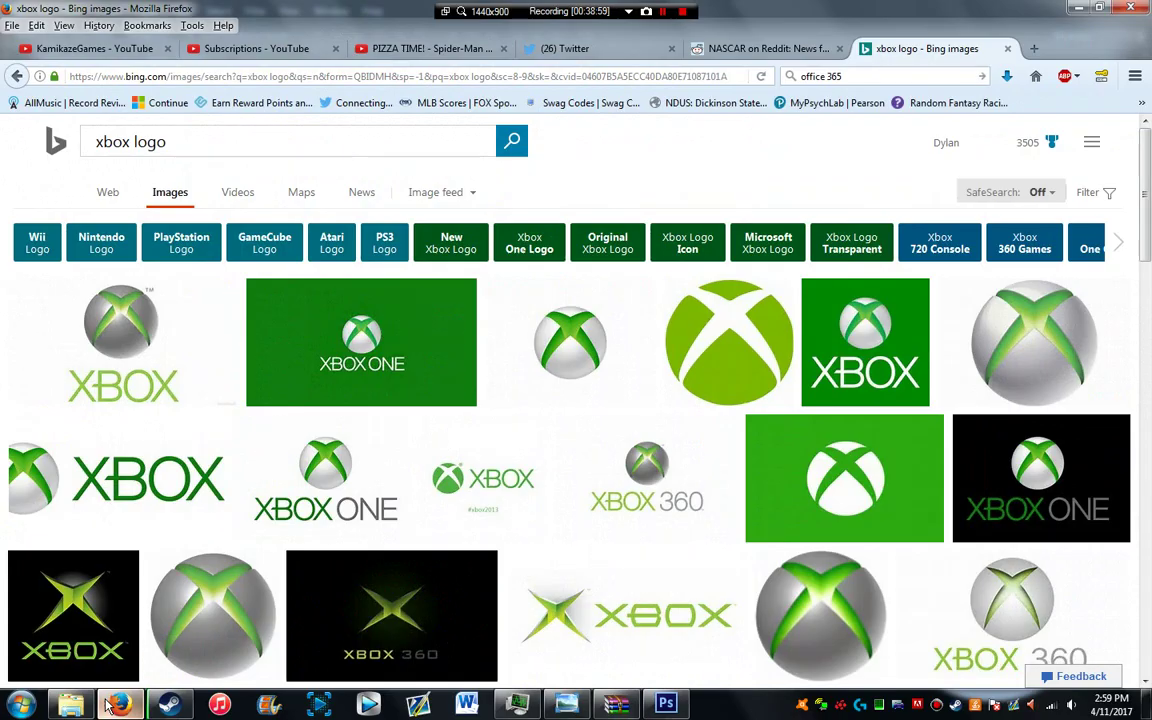
Step: Switch to Firefox, open the green Xbox One logo from the image results and copy the image
left_click(119, 705)
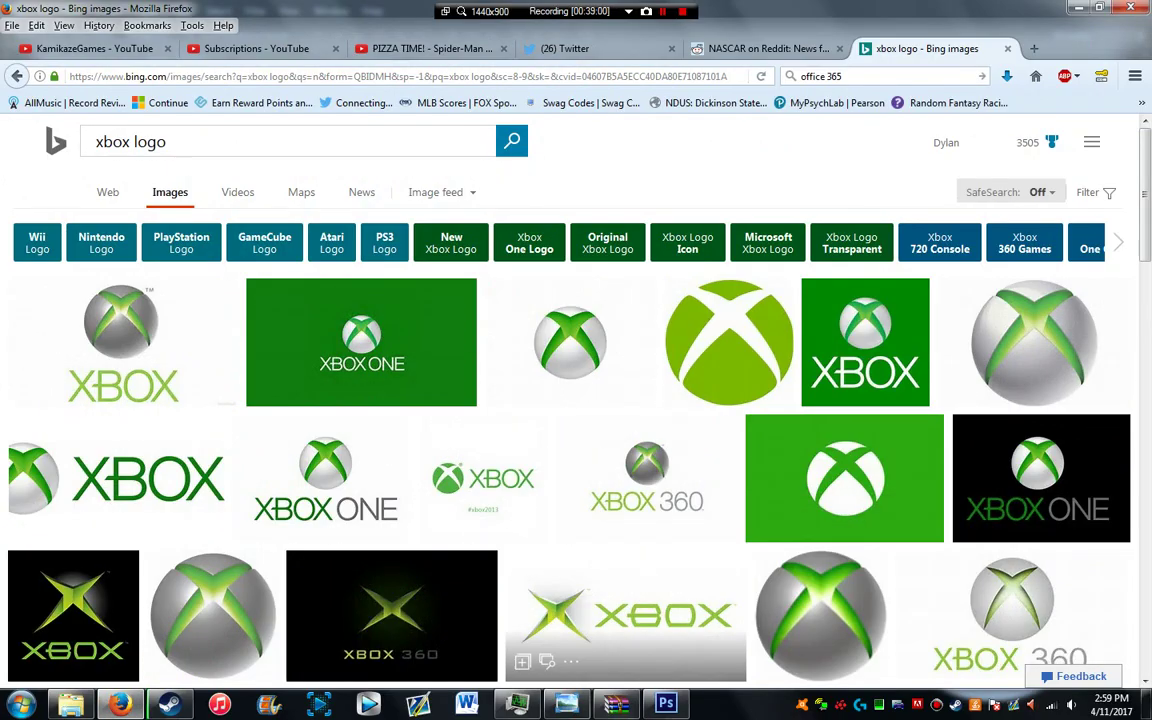
left_click(665, 705)
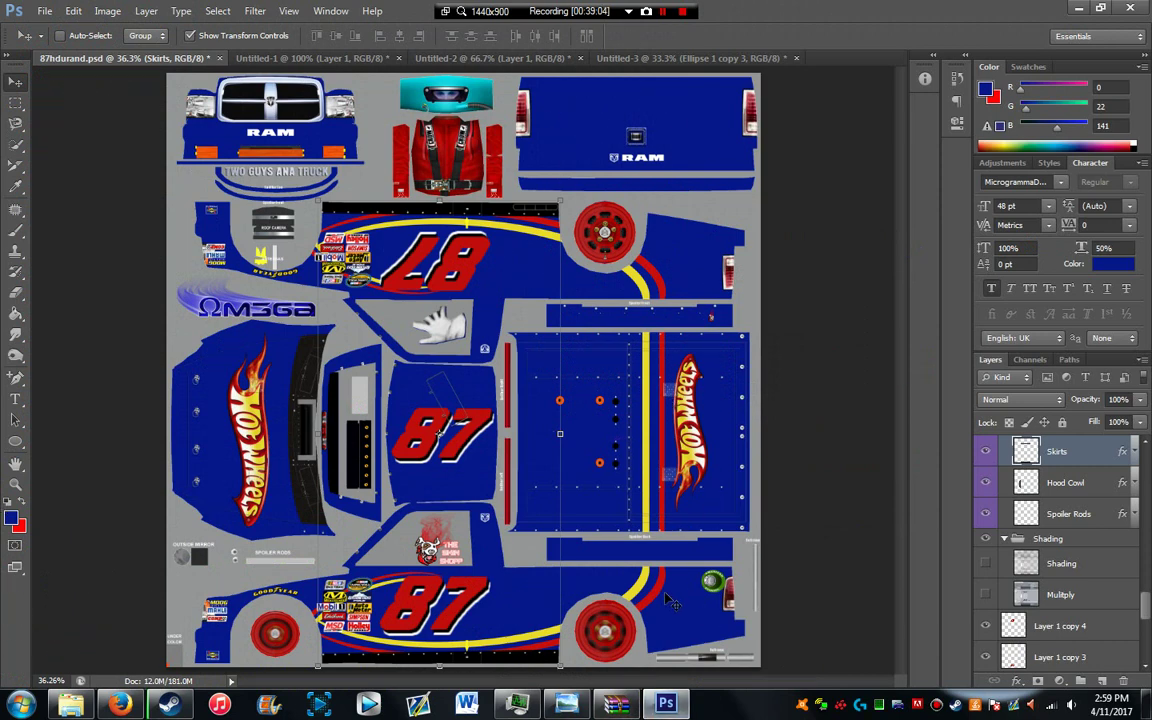
left_click(119, 705)
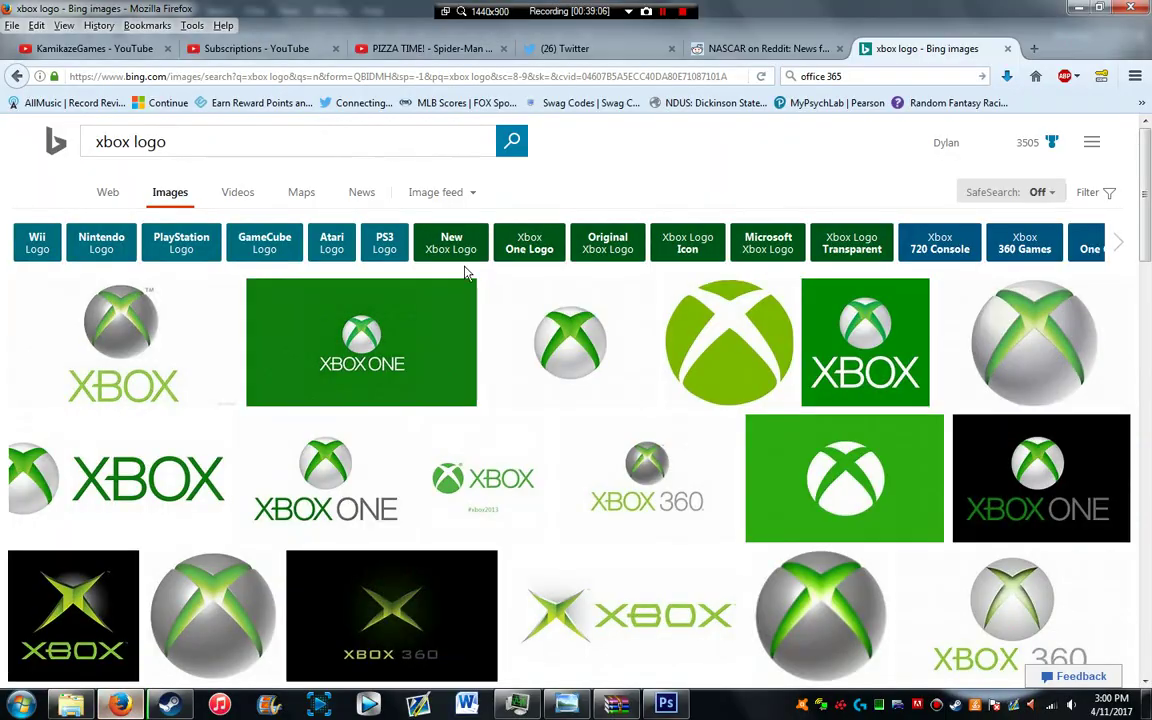
left_click(378, 313)
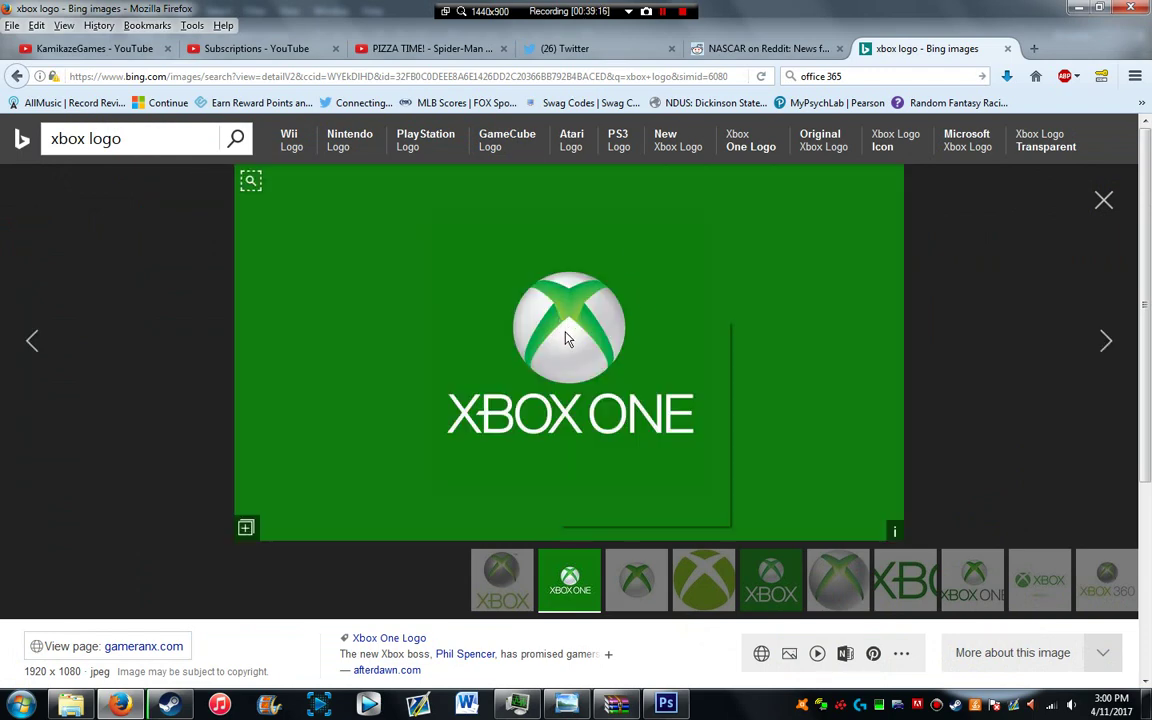
right_click(565, 338)
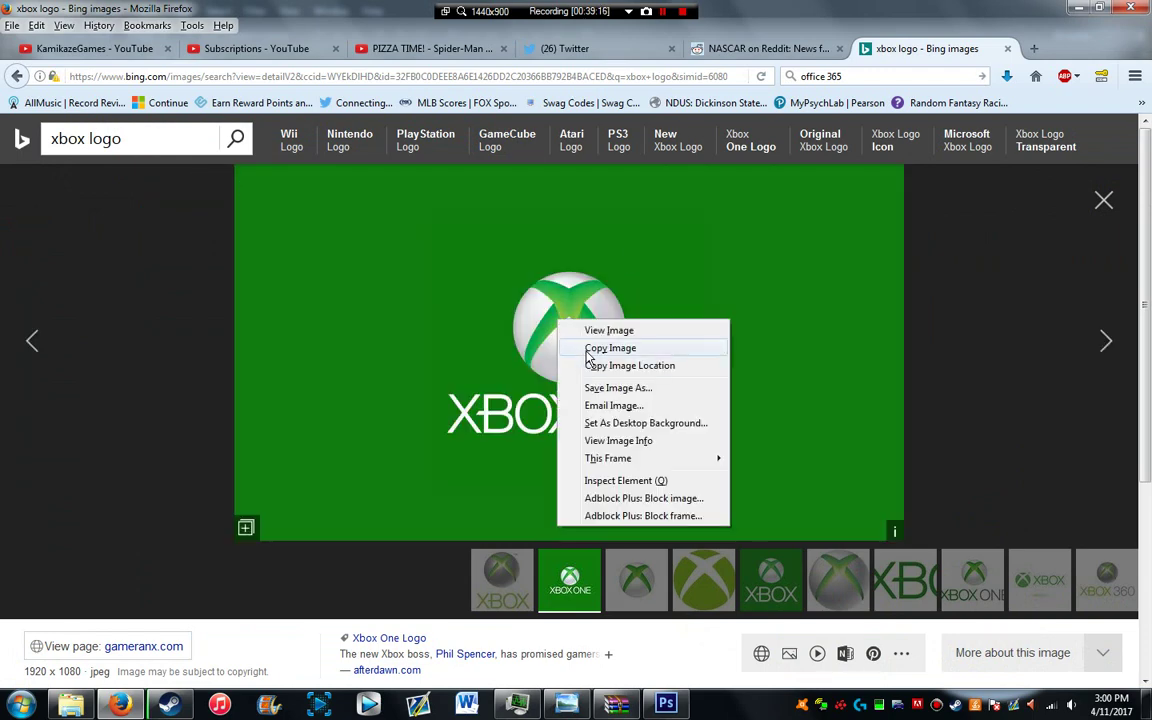
left_click(578, 330)
Step: Switch to Photoshop, clear the stripe artwork from Untitled-3 and paste the Xbox One logo there
left_click(648, 708)
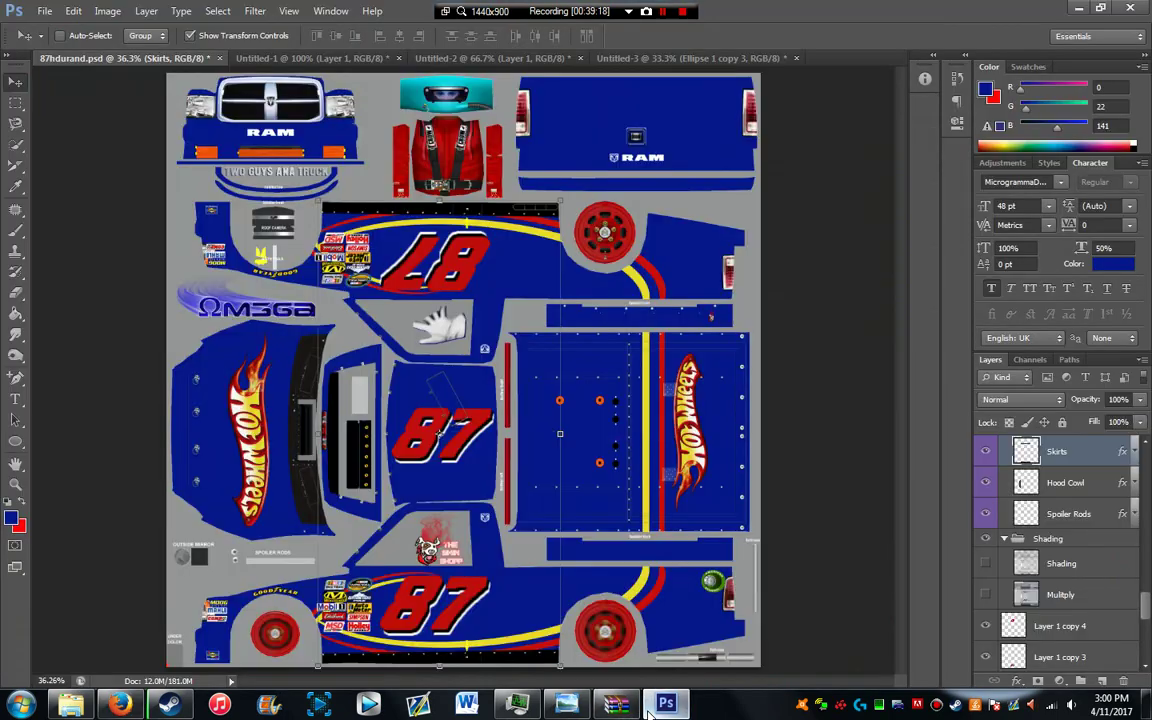
left_click(683, 59)
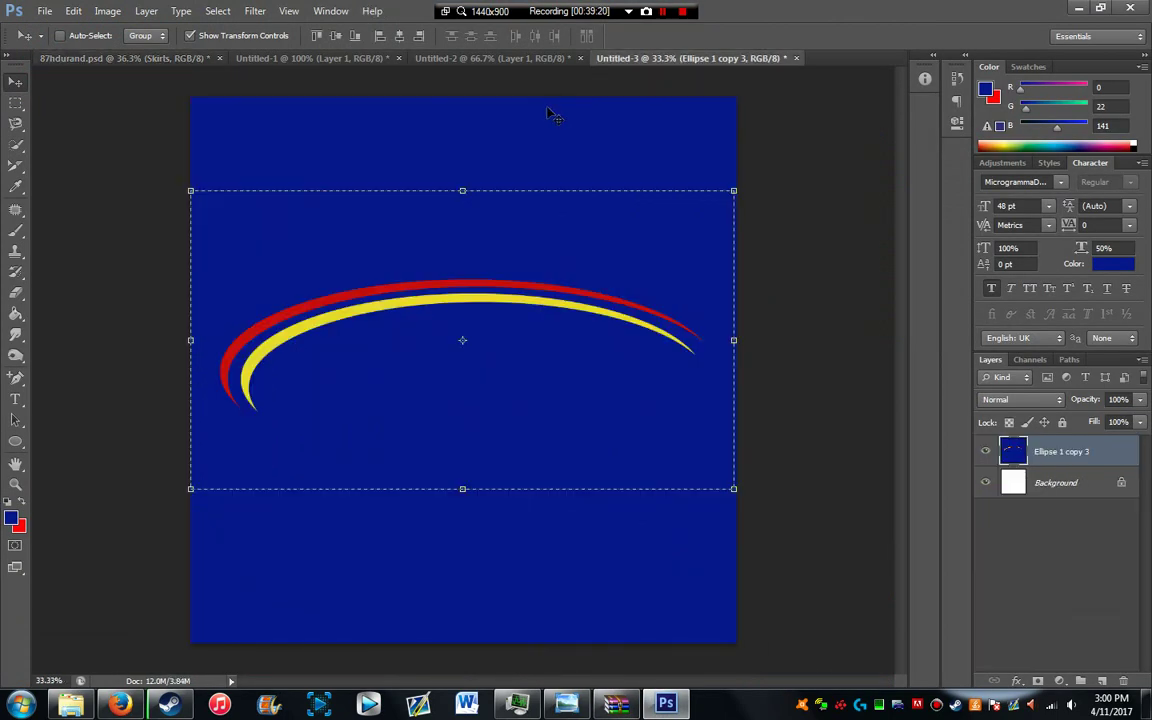
key("ctrl+a")
key("Delete")
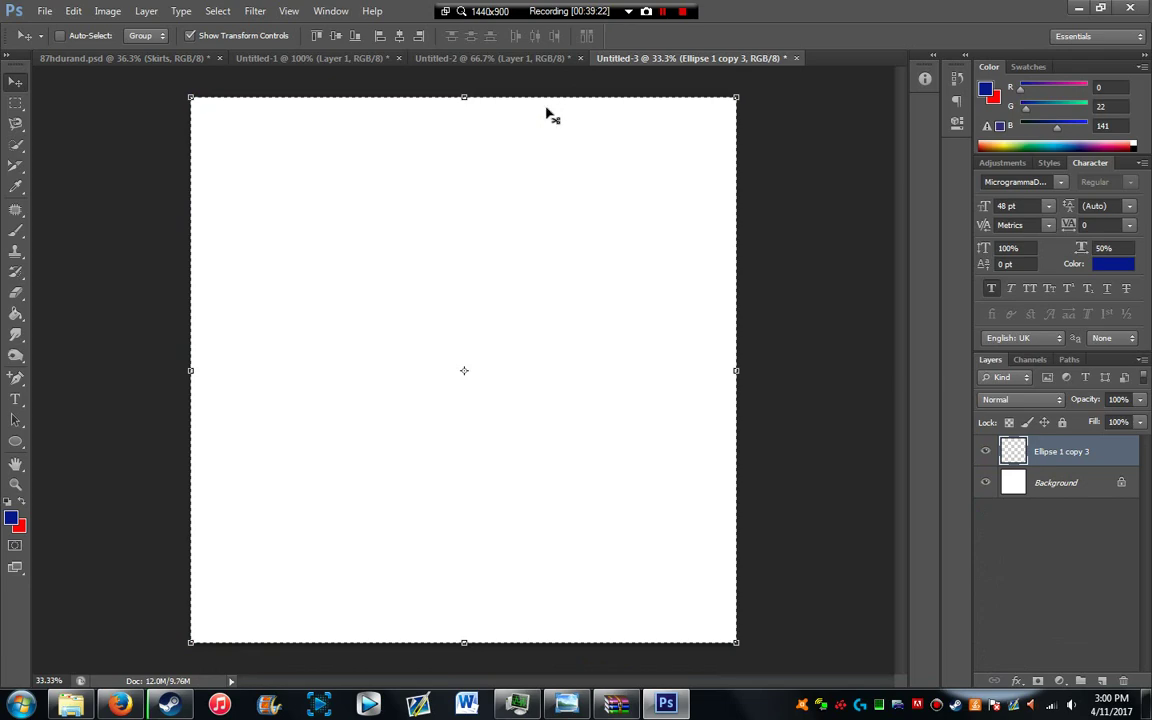
key("ctrl+v")
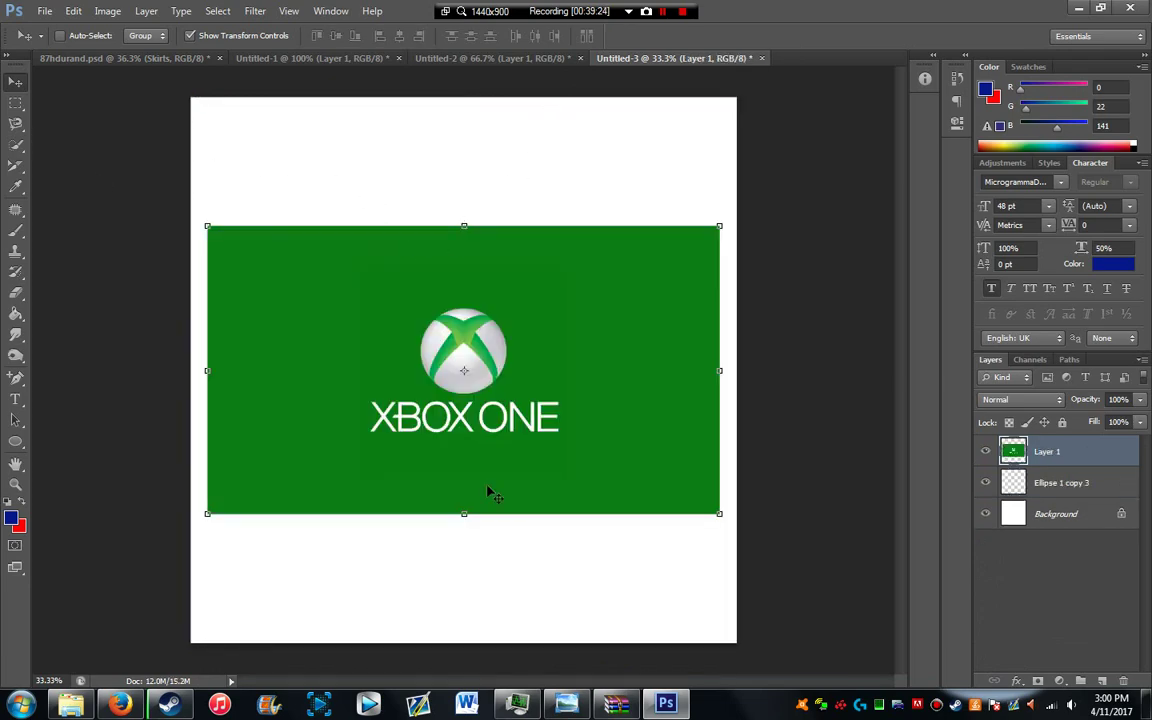
Step: Bring the green Xbox One image into 87hdurand.psd and scale it down proportionally to 27.50%
left_click_drag(490, 493, 625, 302)
left_click_drag(553, 381, 447, 401)
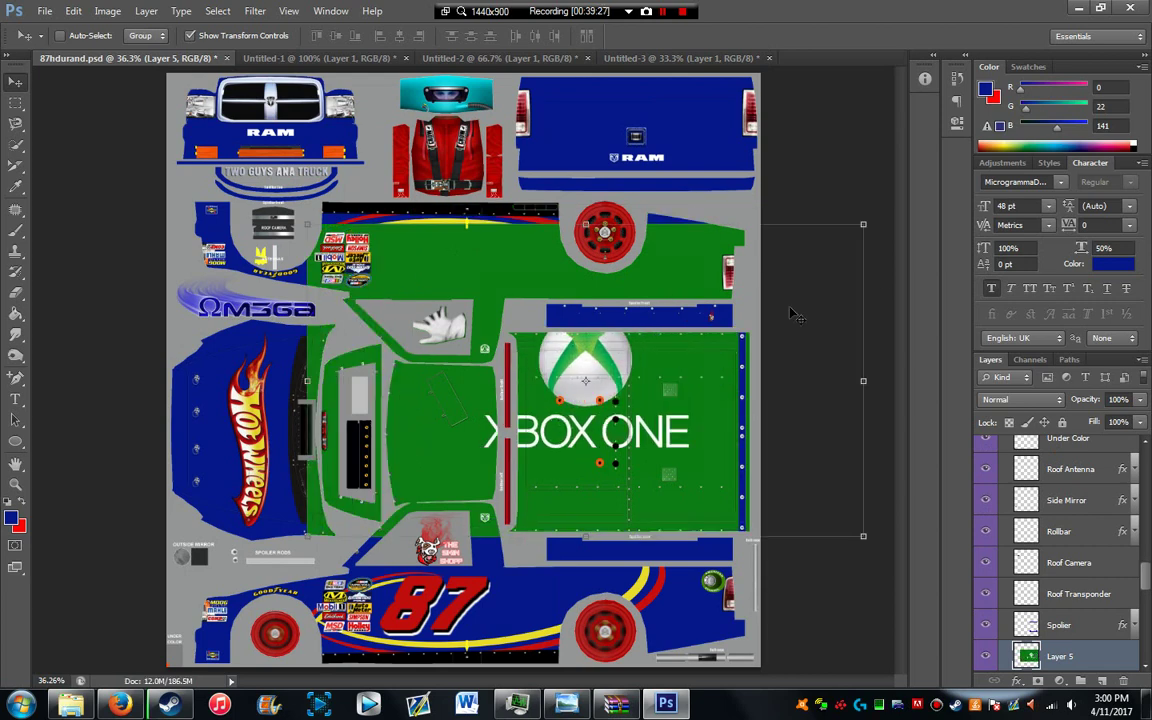
left_click_drag(863, 225, 641, 348)
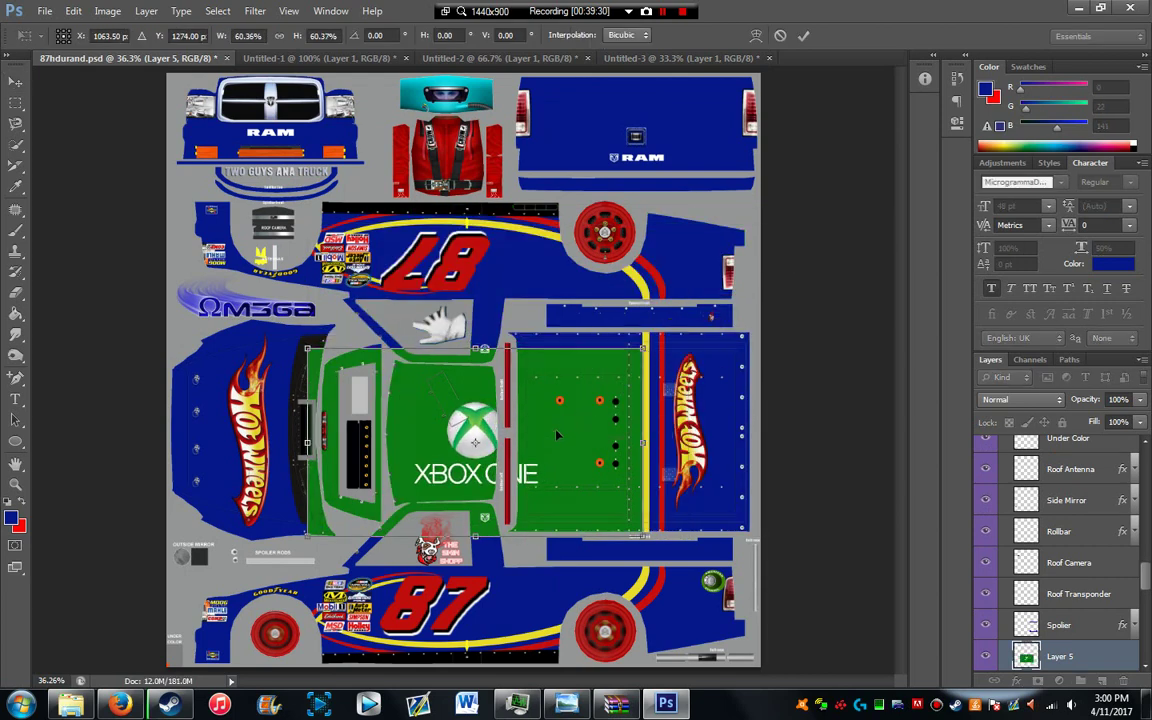
left_click_drag(567, 430, 690, 147)
left_click_drag(763, 262, 598, 143)
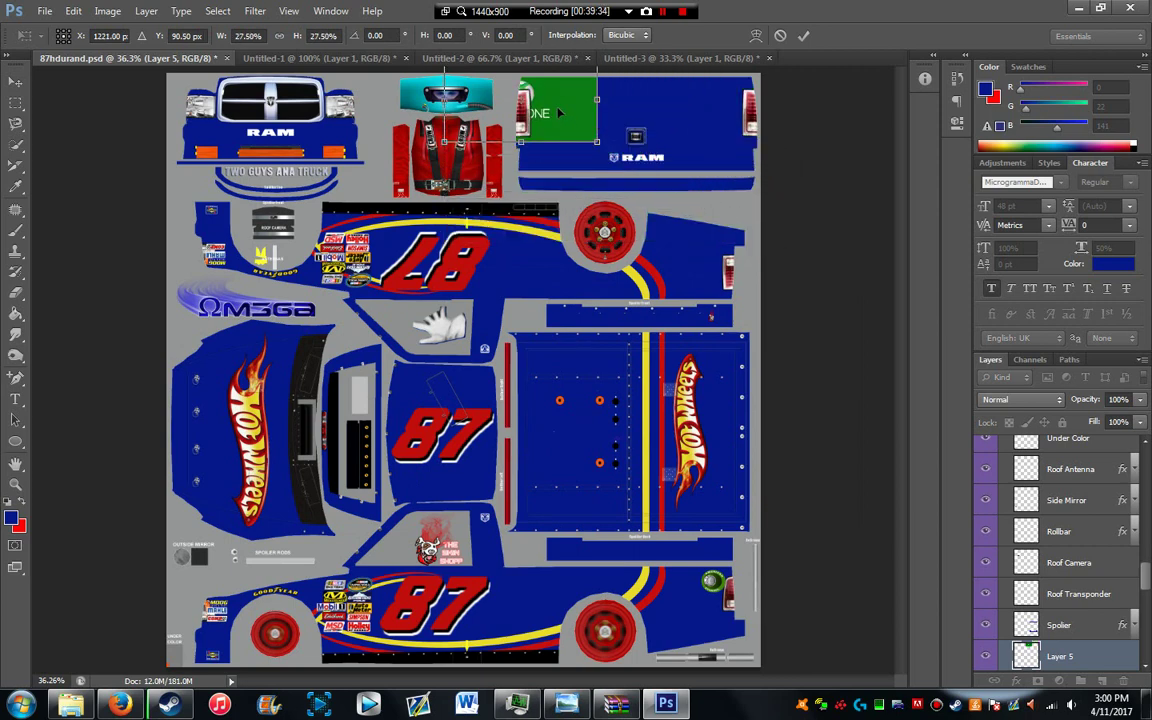
Step: Centre the scaled Xbox One logo on the tailgate above the RAM lettering and commit the transform
left_click_drag(565, 96, 684, 101)
key("Left")
key("Left")
key("Left")
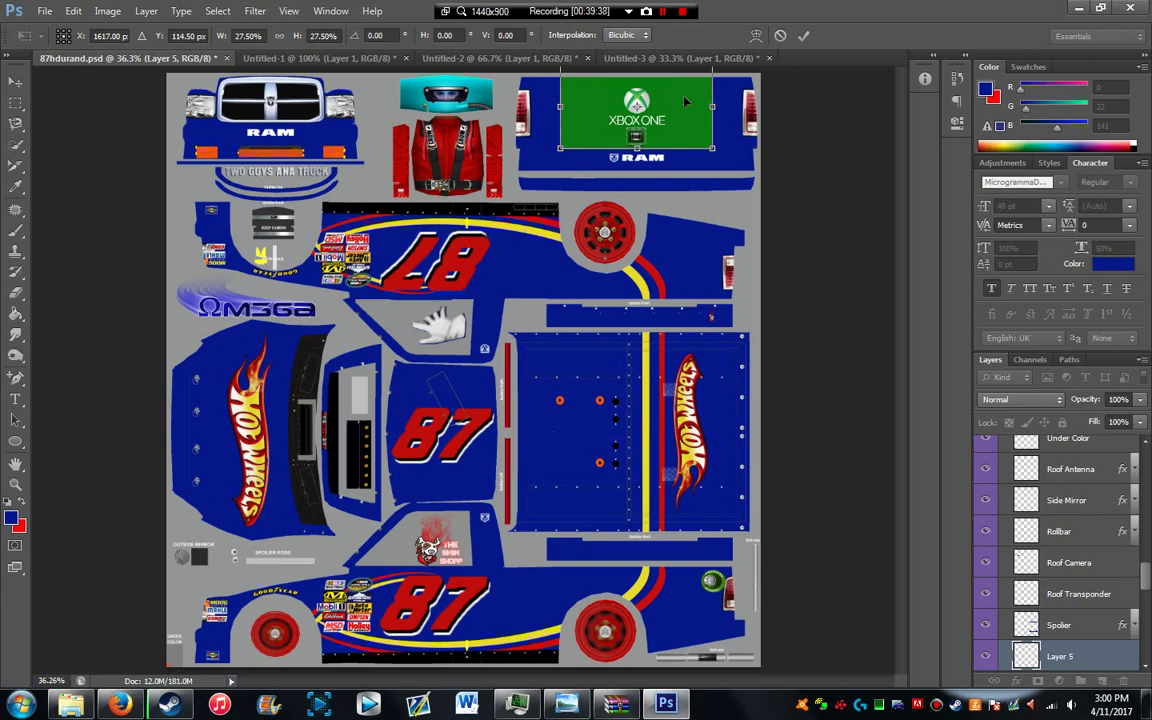
key("Down")
key("Down")
key("Down")
key("Return")
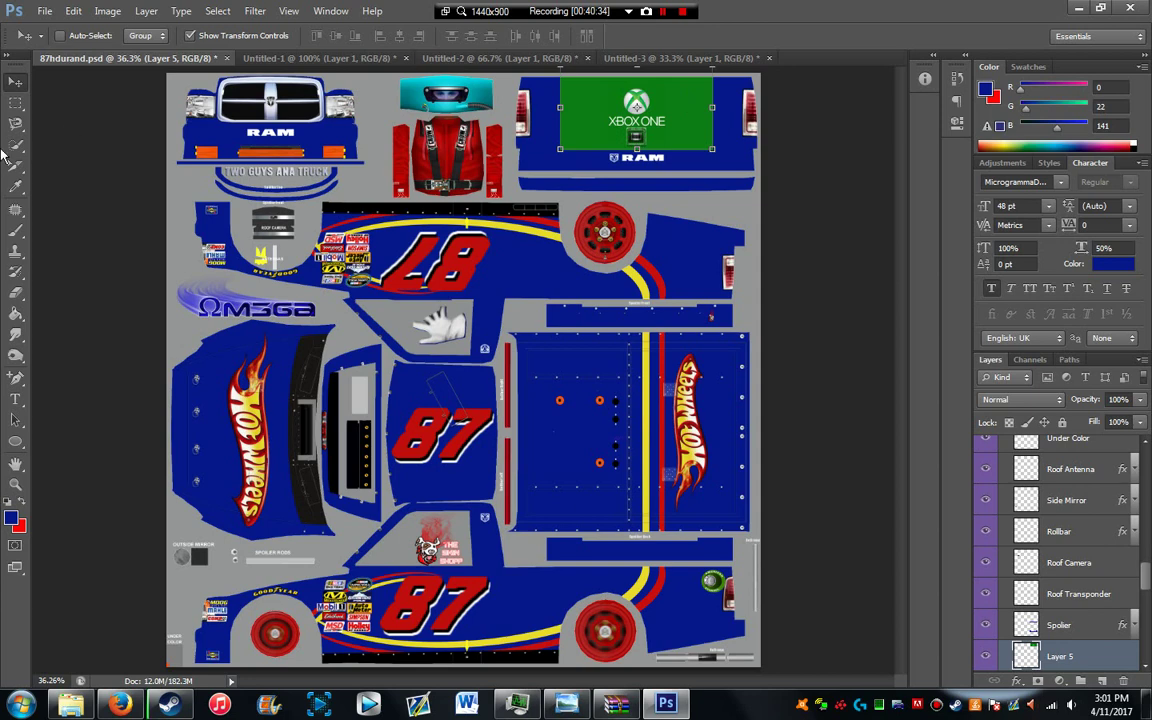
Step: Copy a plain green strip about 0.4 by 0.9 in beside the tailgate logo to a new layer, and place it below the logo layer
left_click(15, 103)
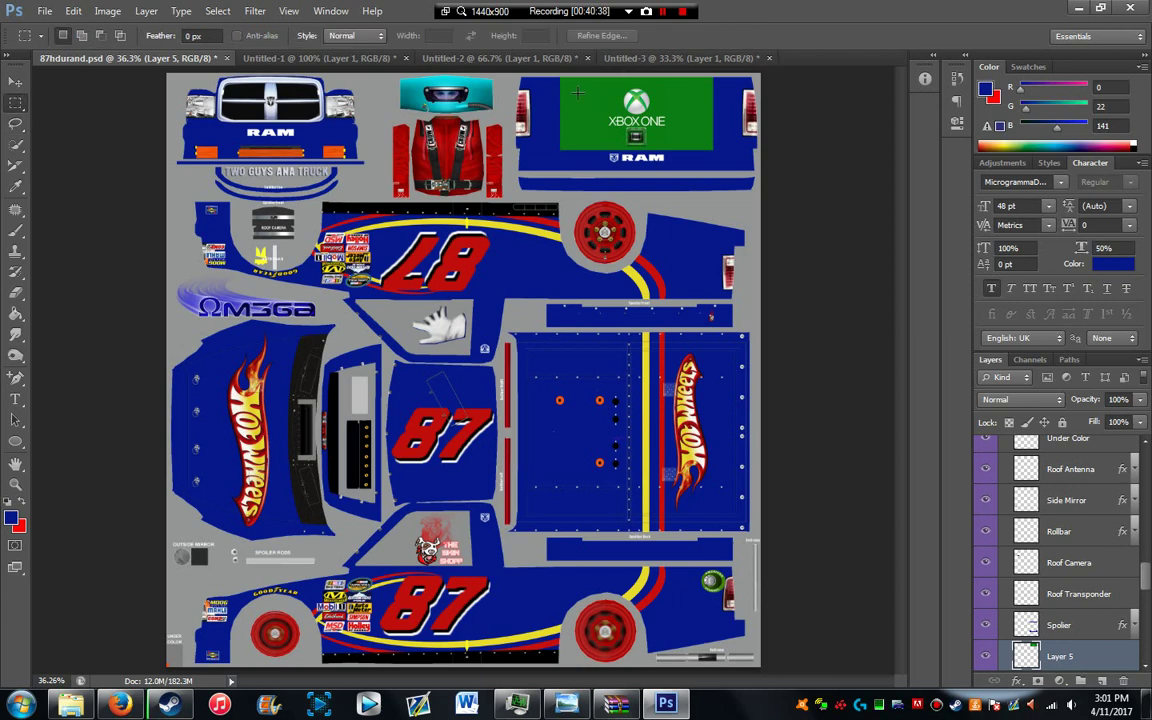
left_click_drag(594, 142, 572, 93)
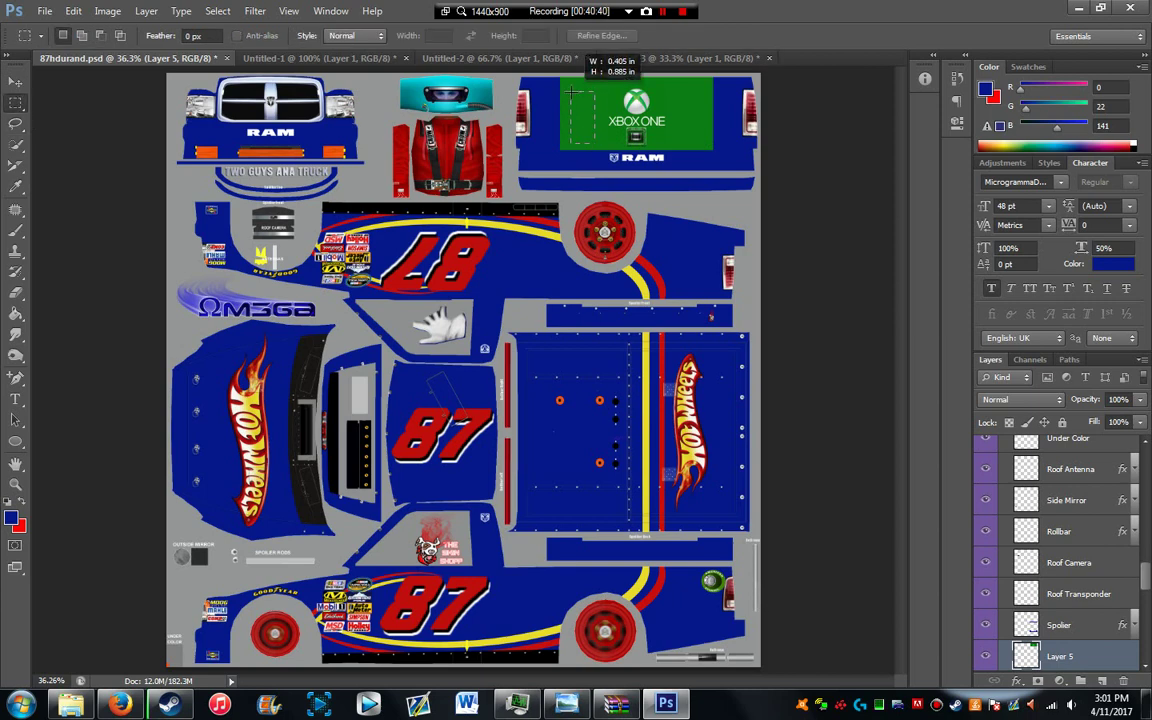
right_click(579, 119)
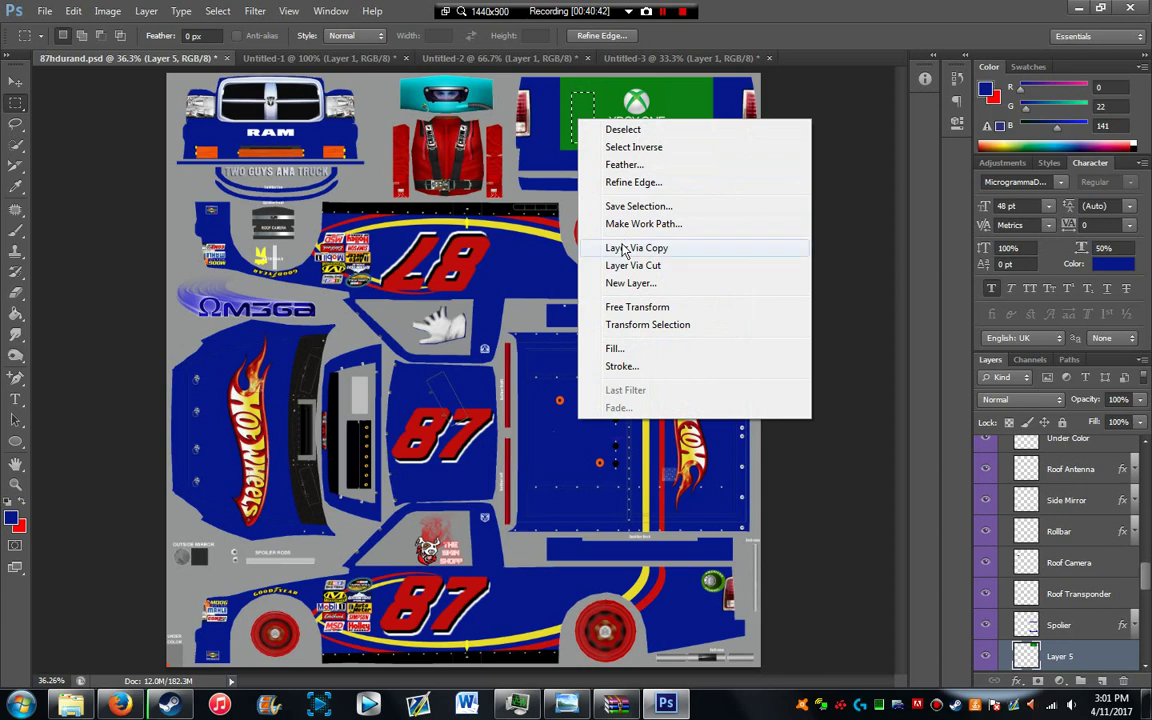
left_click(625, 246)
scroll(1083, 593, "down", 2)
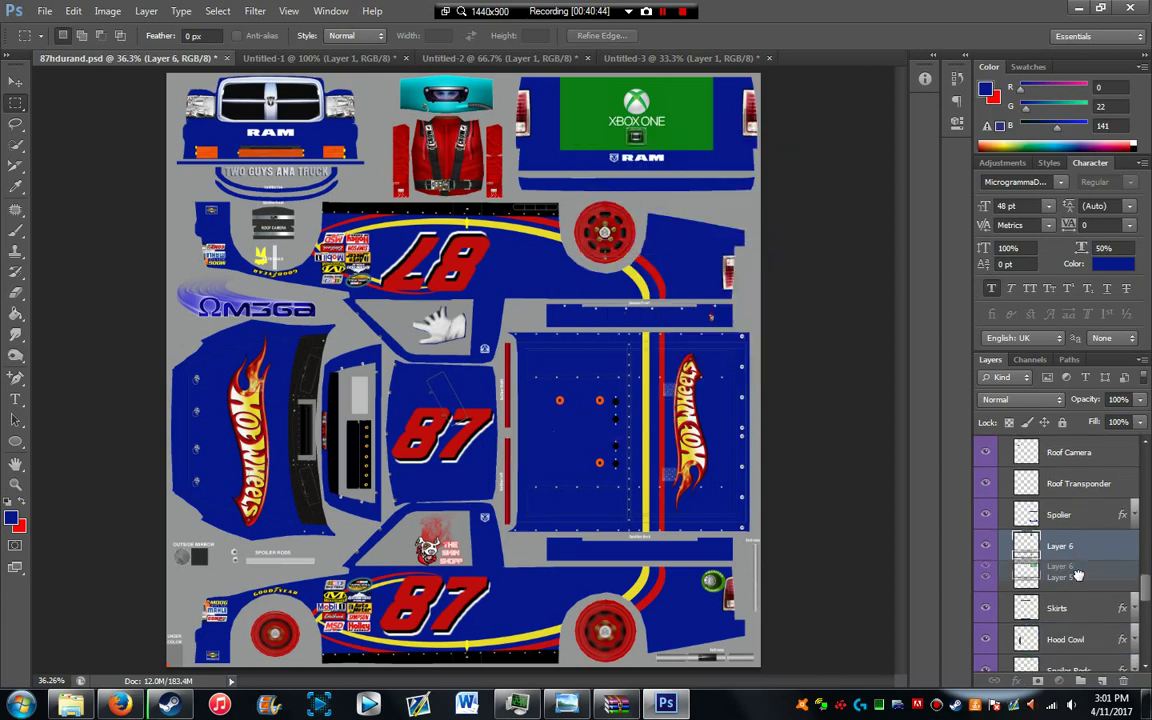
key("ctrl+bracketleft")
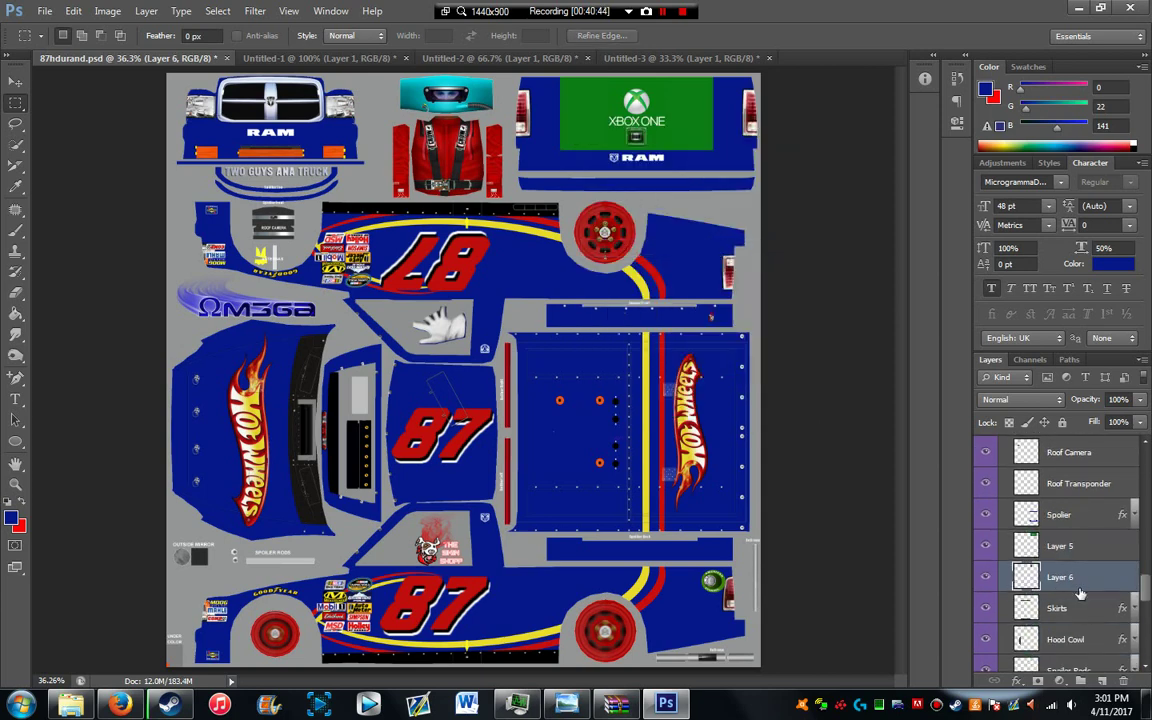
Step: Stretch the green strip on Layer 6 to cover the whole tailgate panel behind the Xbox One logo
left_click(15, 80)
key("ctrl+t")
left_click_drag(596, 142, 670, 128)
key("Return")
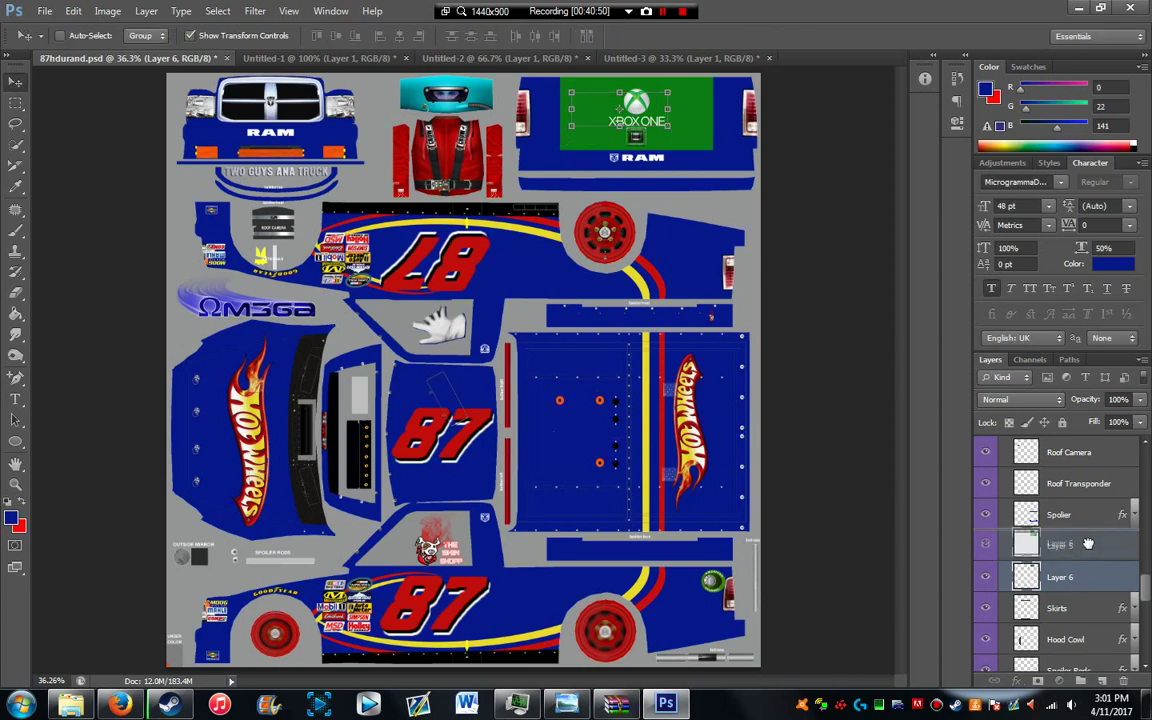
mouse_move(1075, 577)
left_mouse_down()
mouse_move(1090, 548)
mouse_move(1088, 582)
left_mouse_up()
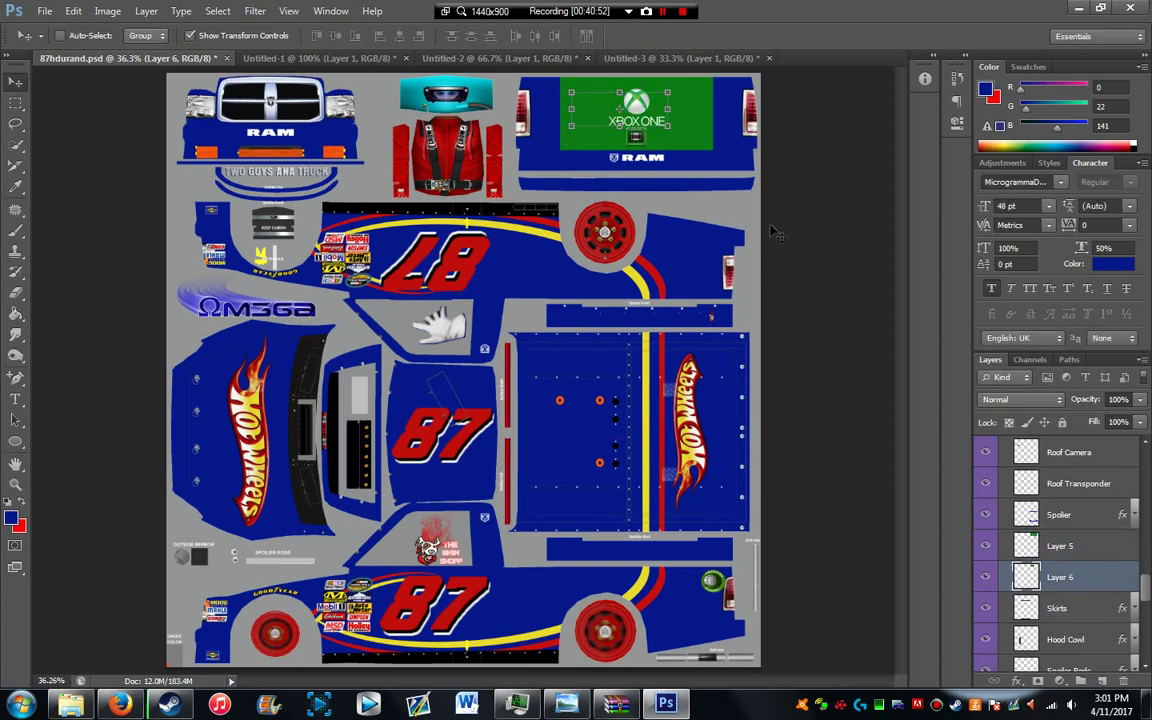
left_click_drag(667, 127, 760, 190)
left_click_drag(571, 92, 517, 77)
key("Return")
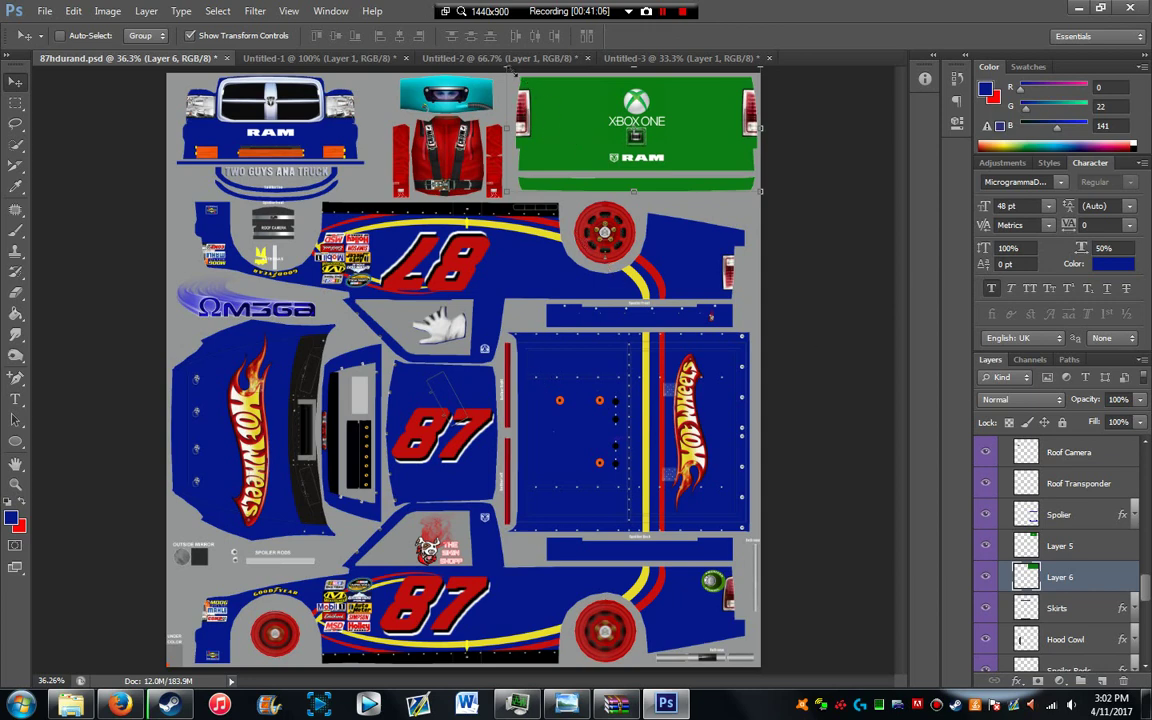
Step: Duplicate the green tailgate layer twice, placing one copy over the rear edge of each truck side
left_click_drag(546, 126, 778, 237)
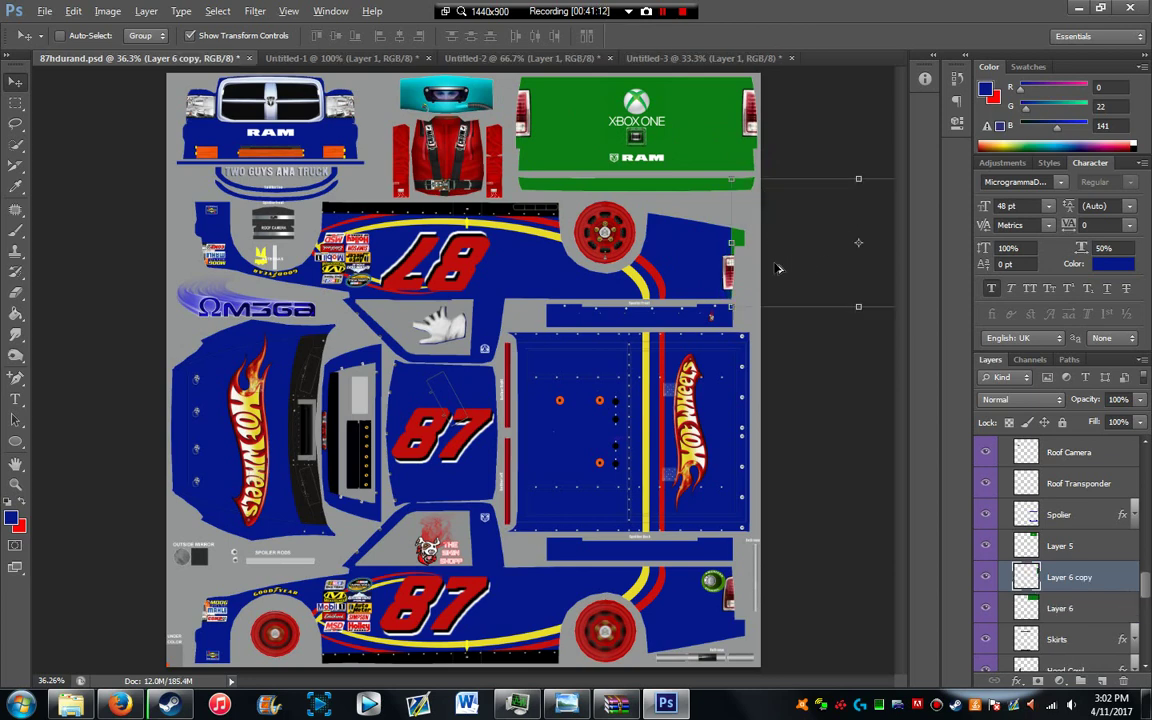
left_click_drag(767, 298, 787, 640)
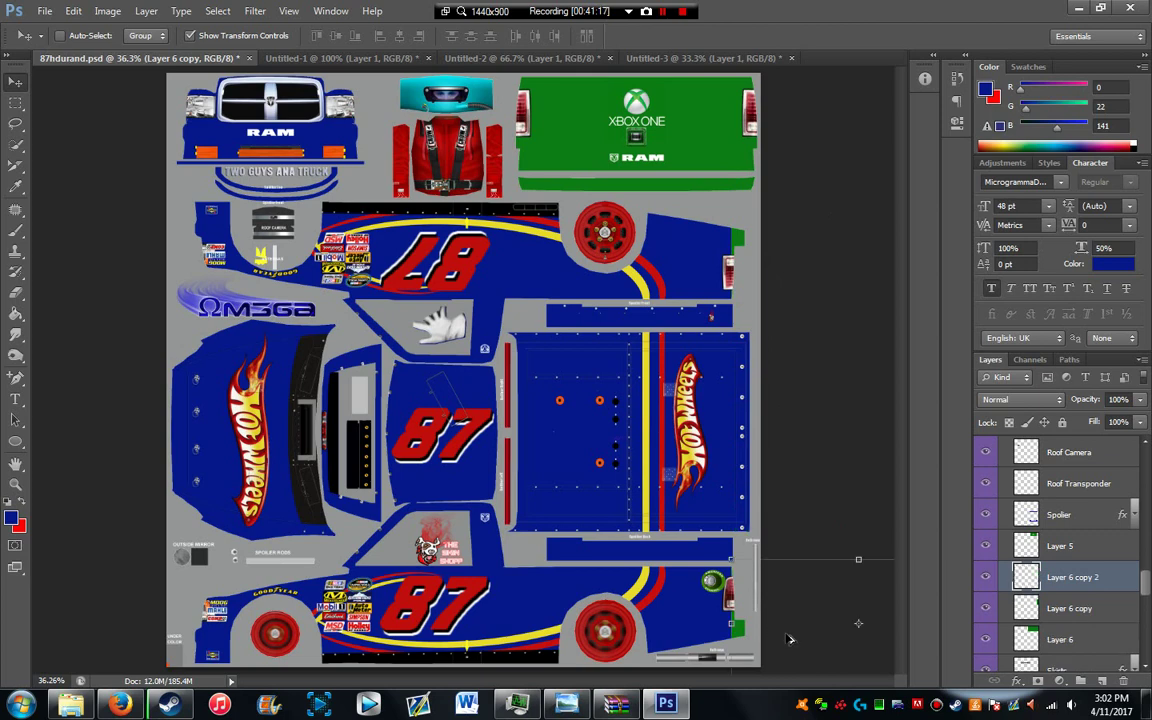
key("ctrl+j")
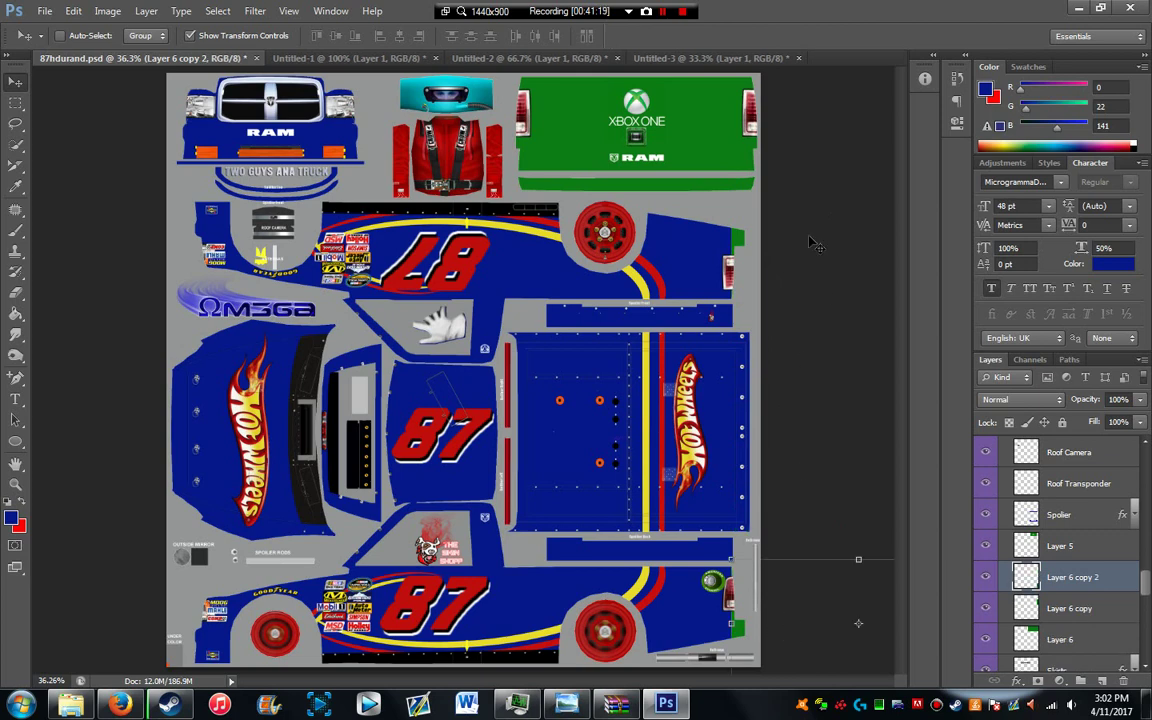
Step: Select both green side copies and nudge them together slightly toward the front to fine-tune the rear bands' width
left_click(1068, 605, "shift")
key("Left")
key("Left")
key("Left")
key("Left")
key("Left")
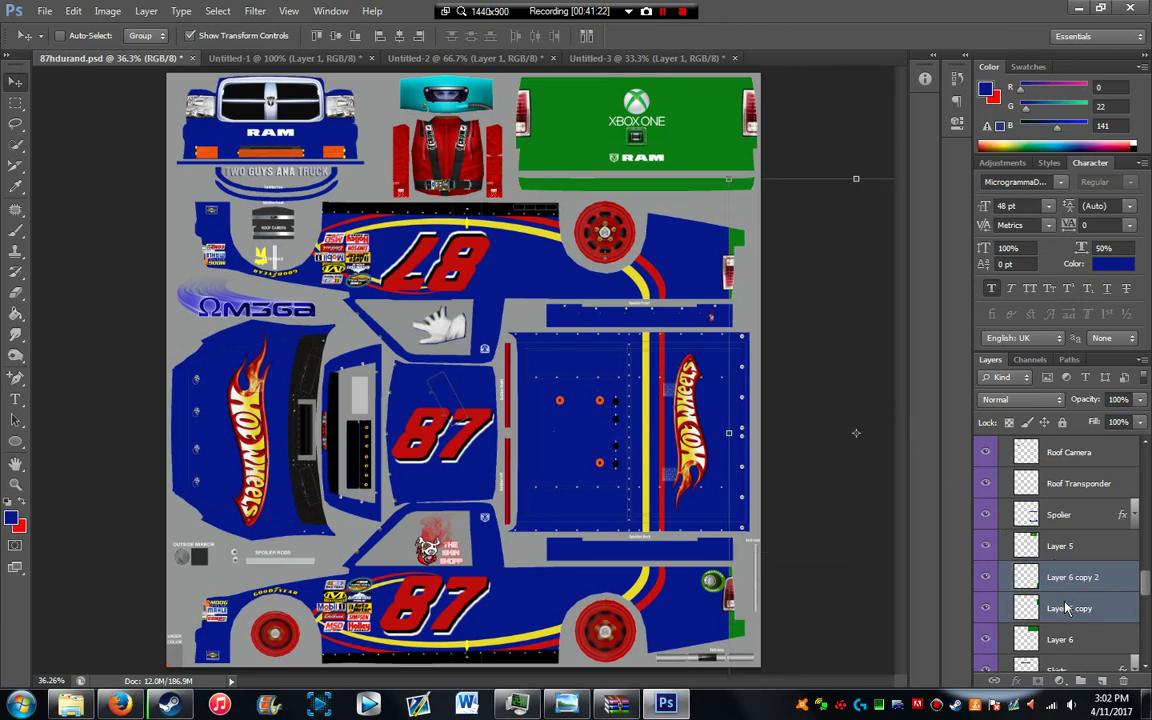
key("Left")
key("Left")
key("Left")
key("Left")
key("Left")
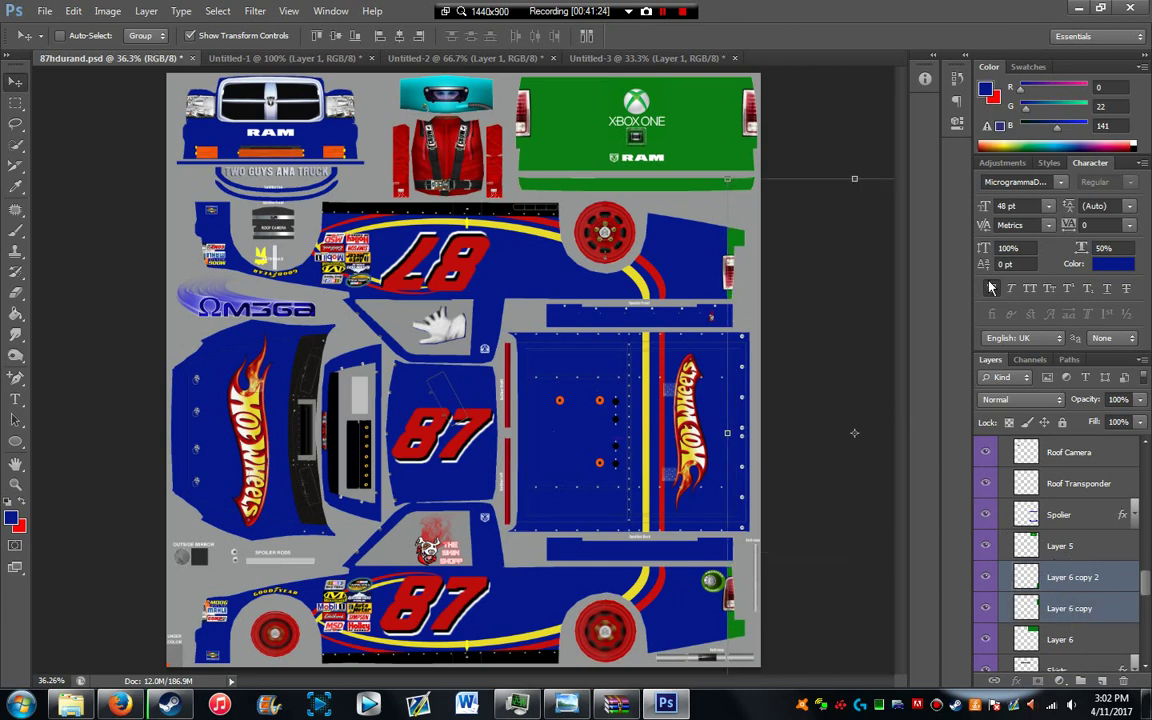
key("Right")
key("Right")
key("Right")
key("Right")
key("Right")
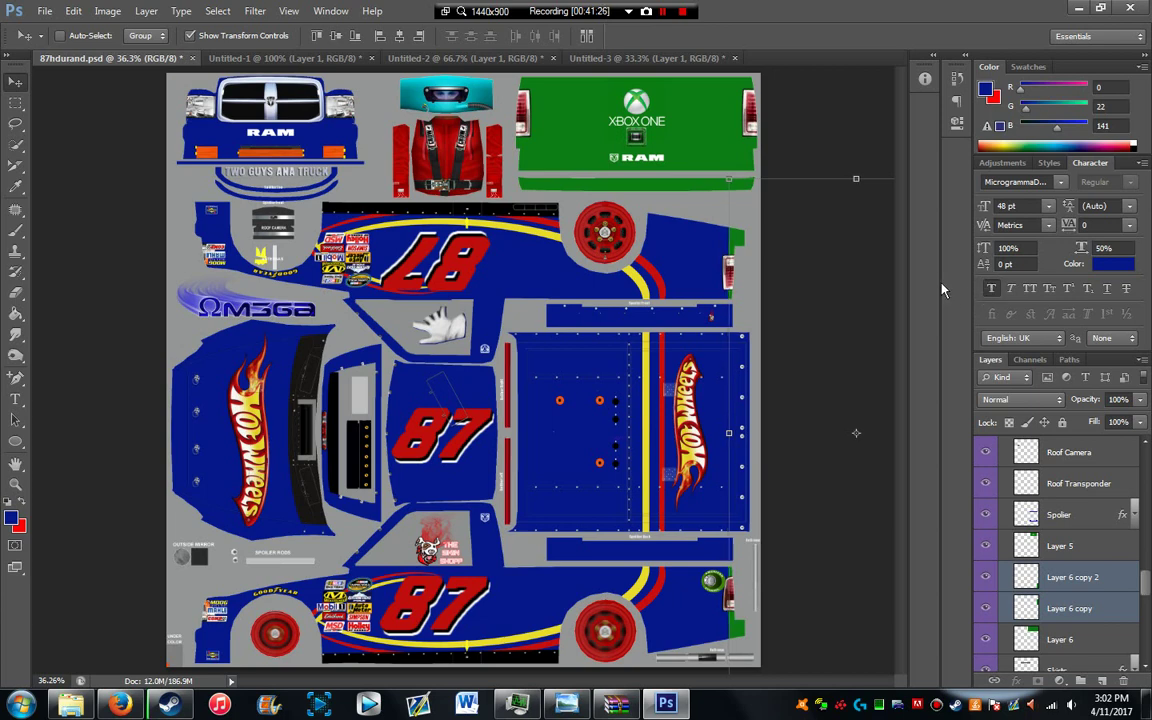
Step: Copy a green side band to the bed's rear edge, lengthen it along the full edge, and place it above Layer 6 copy 2
left_click(1057, 609)
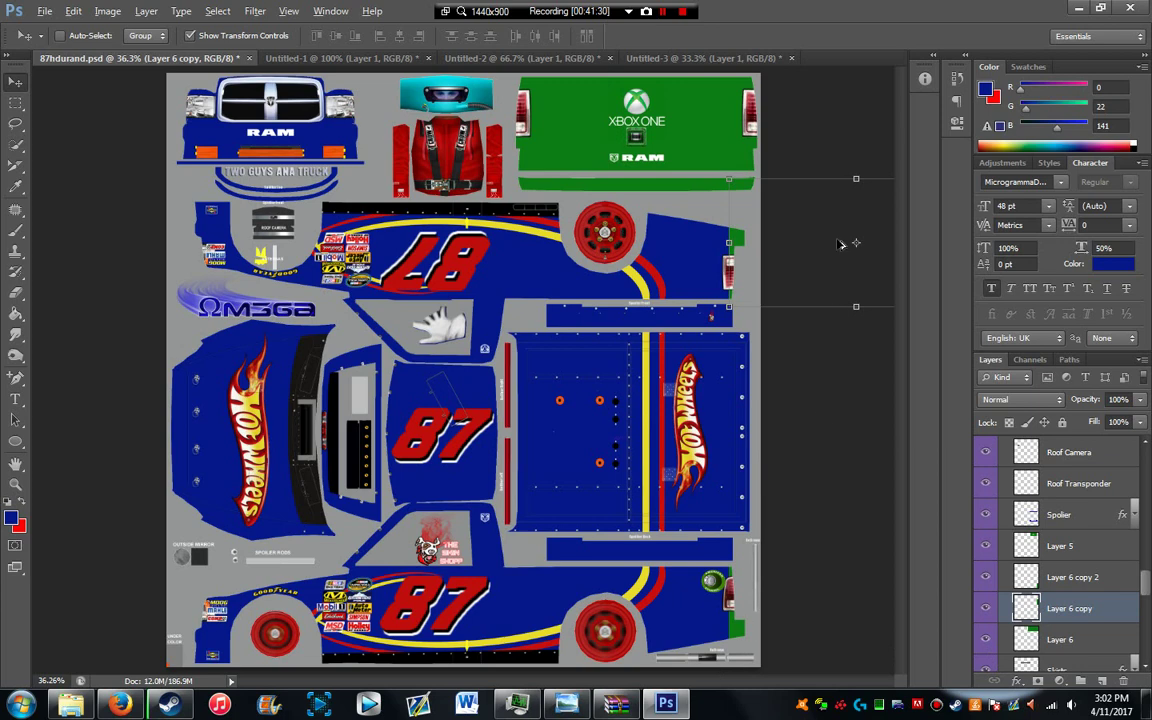
left_click_drag(766, 233, 783, 348)
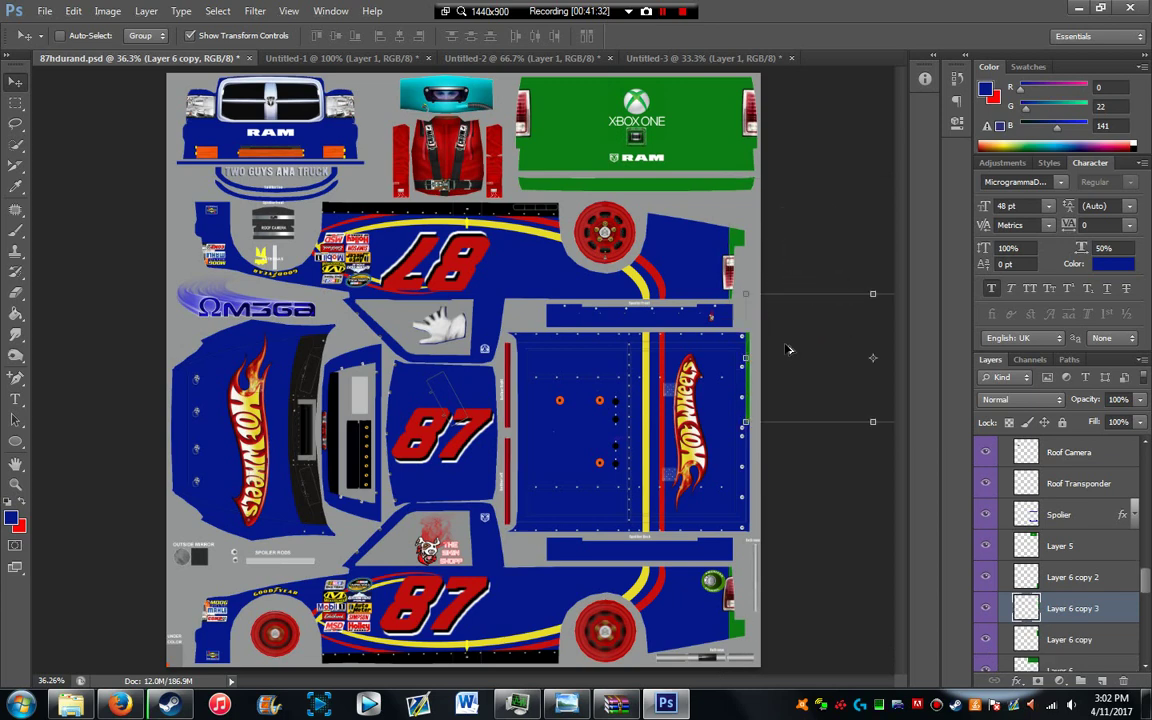
left_click_drag(872, 420, 872, 541)
key("Return")
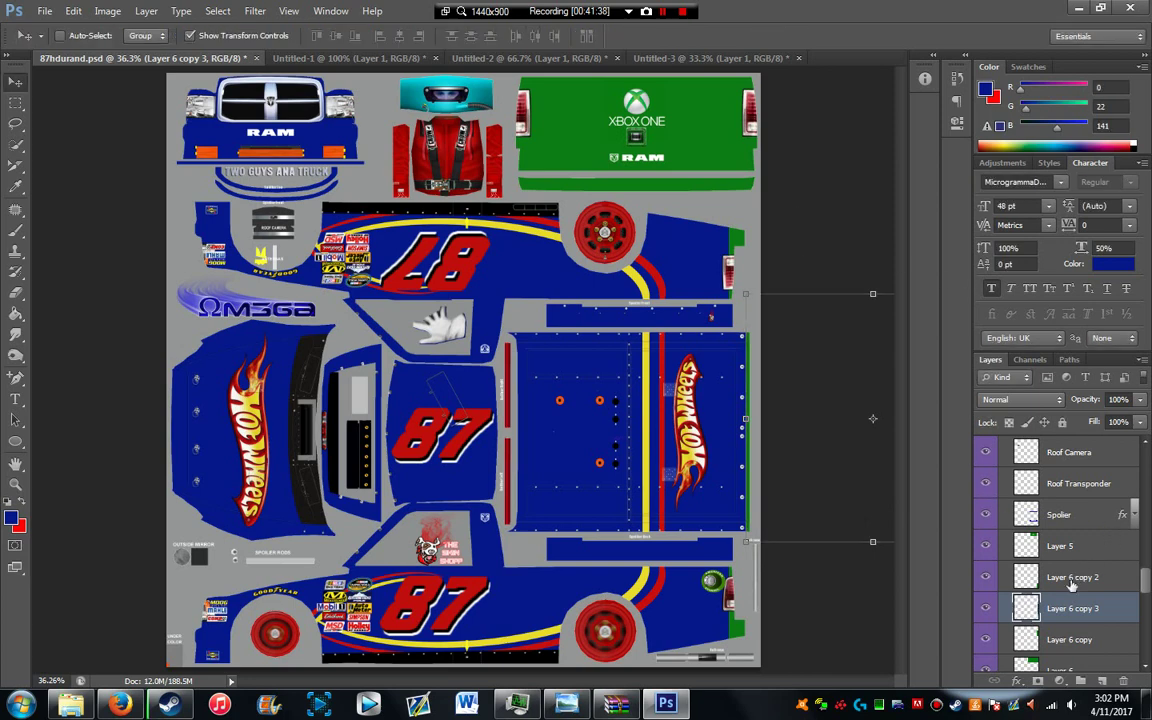
left_click_drag(1068, 608, 1065, 562)
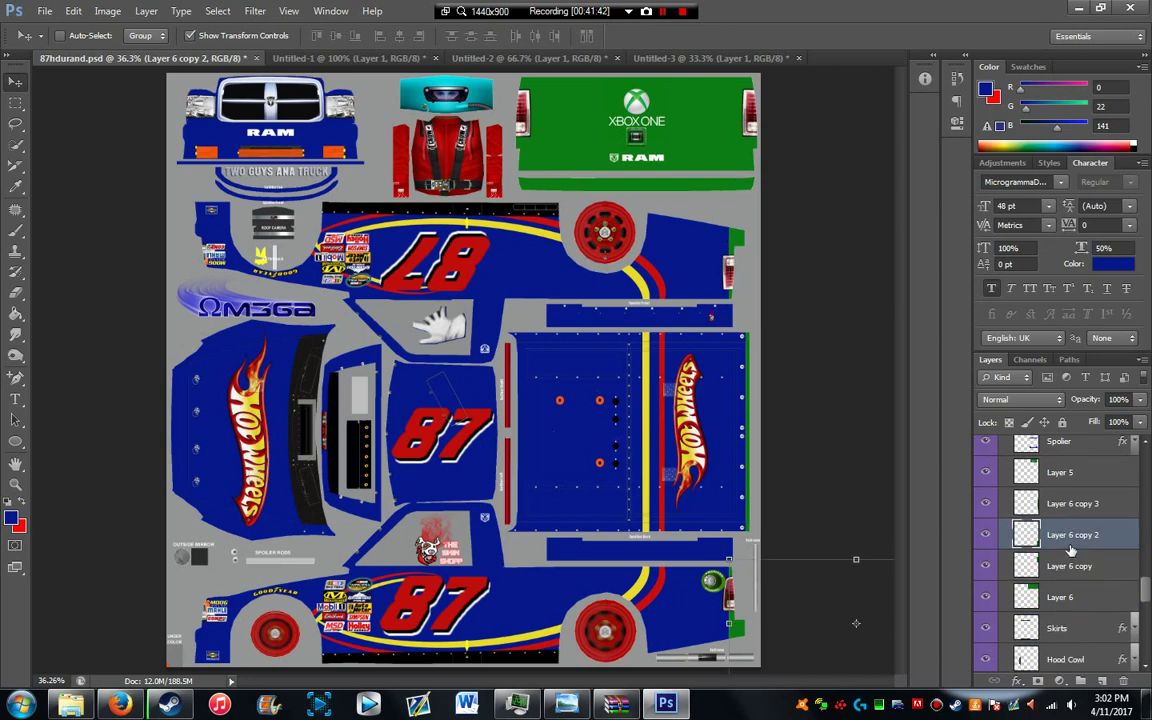
Step: Merge Layer 6 copy and Layer 6 copy 2 into one layer holding both side bands
left_click(1064, 566)
left_click(1065, 549)
left_click(1062, 566, "ctrl")
right_click(1062, 566)
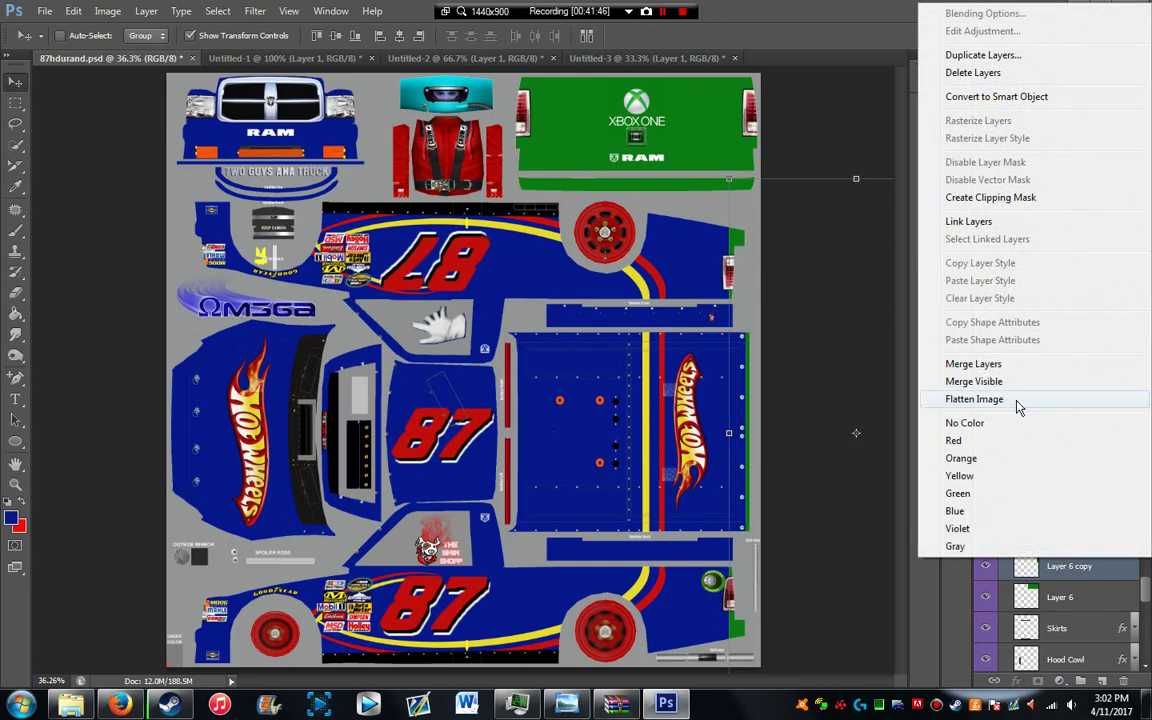
left_click(1000, 57)
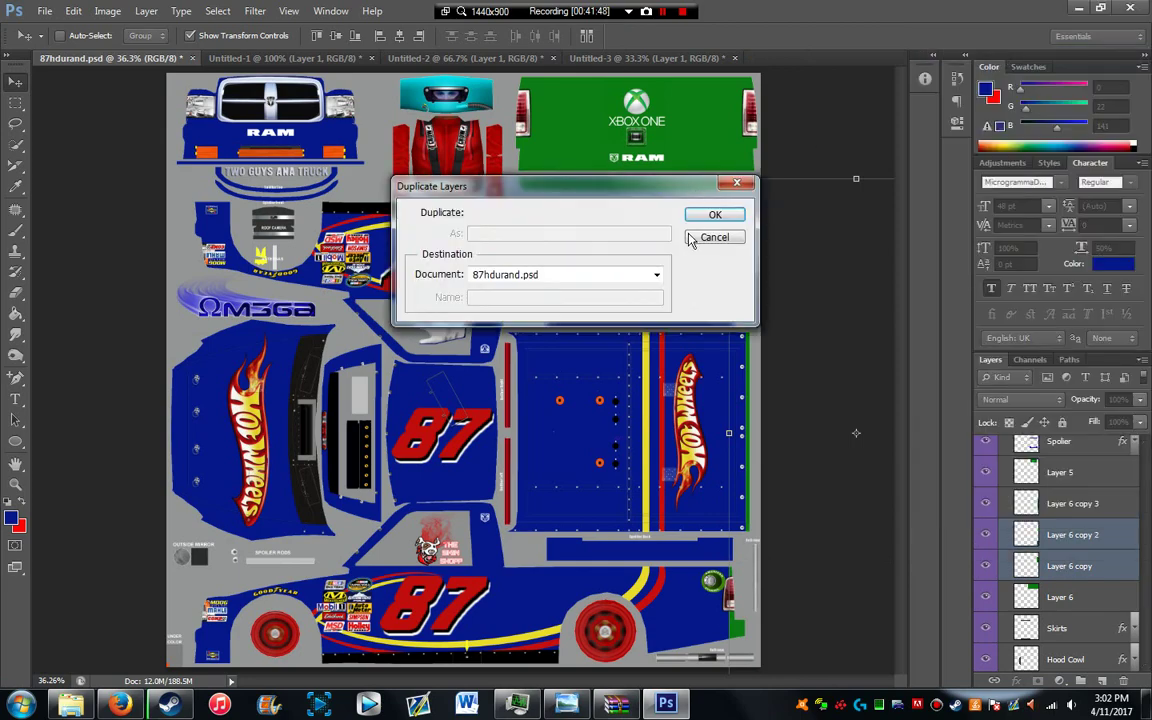
left_click(708, 238)
right_click(1066, 550)
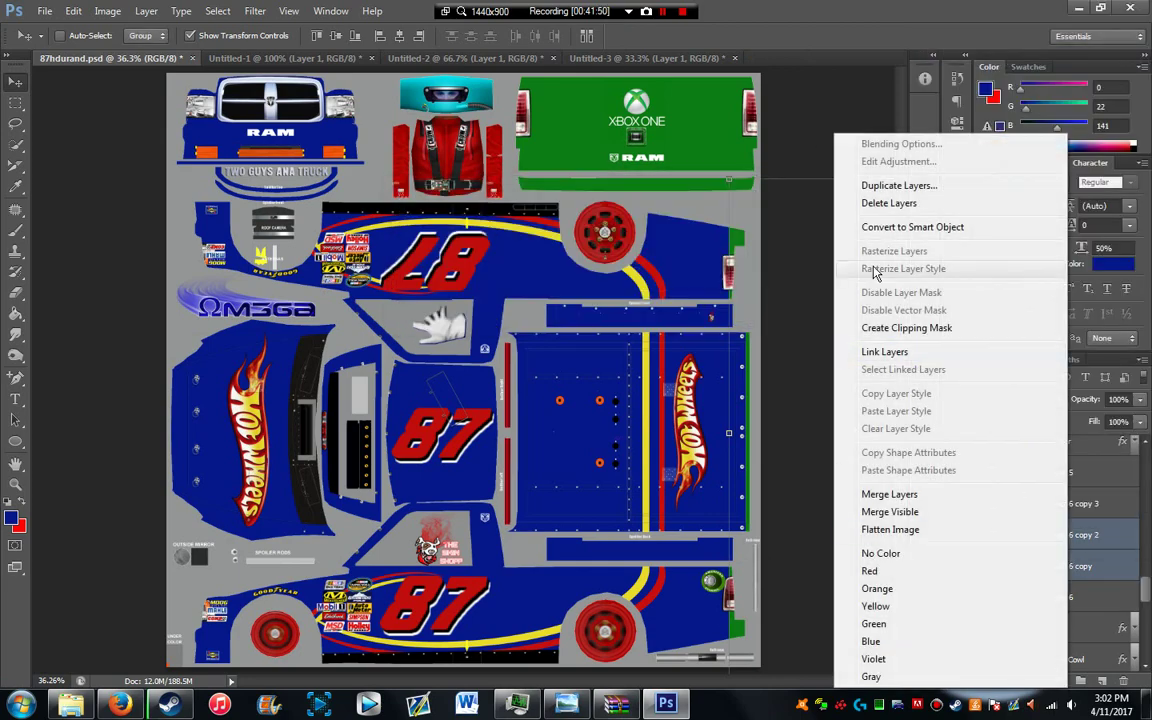
left_click(888, 494)
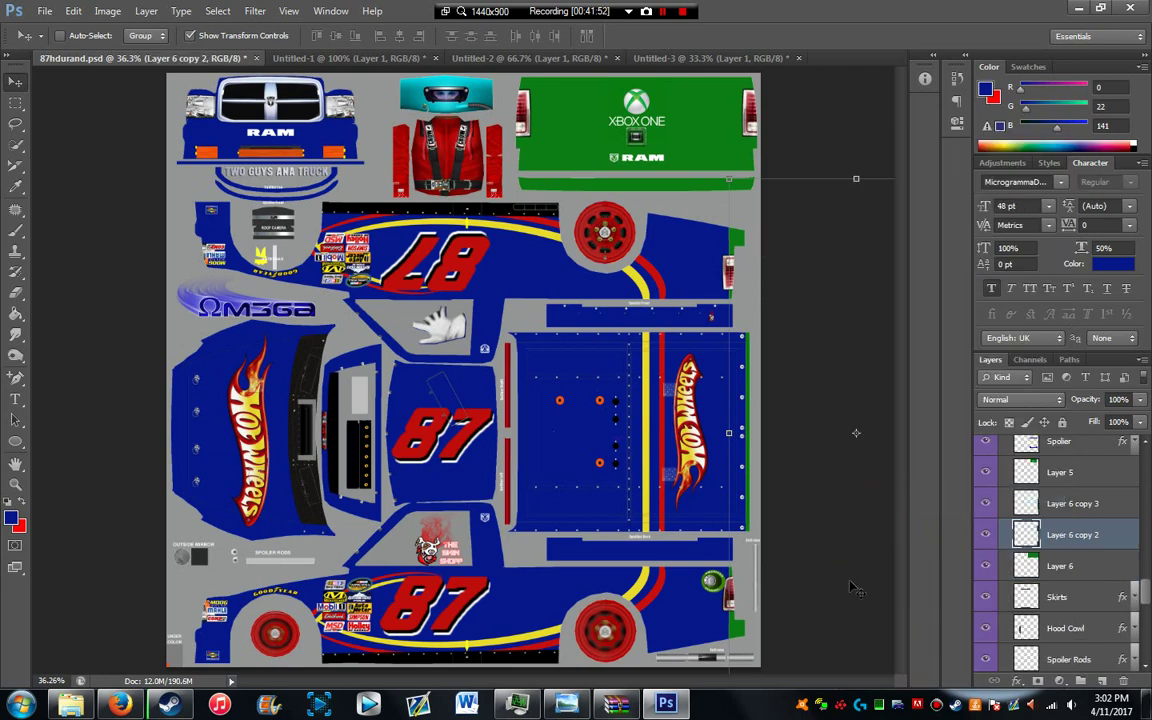
Step: Rasterize the blue Color Fill 1 layer
scroll(1066, 554, "down", 6)
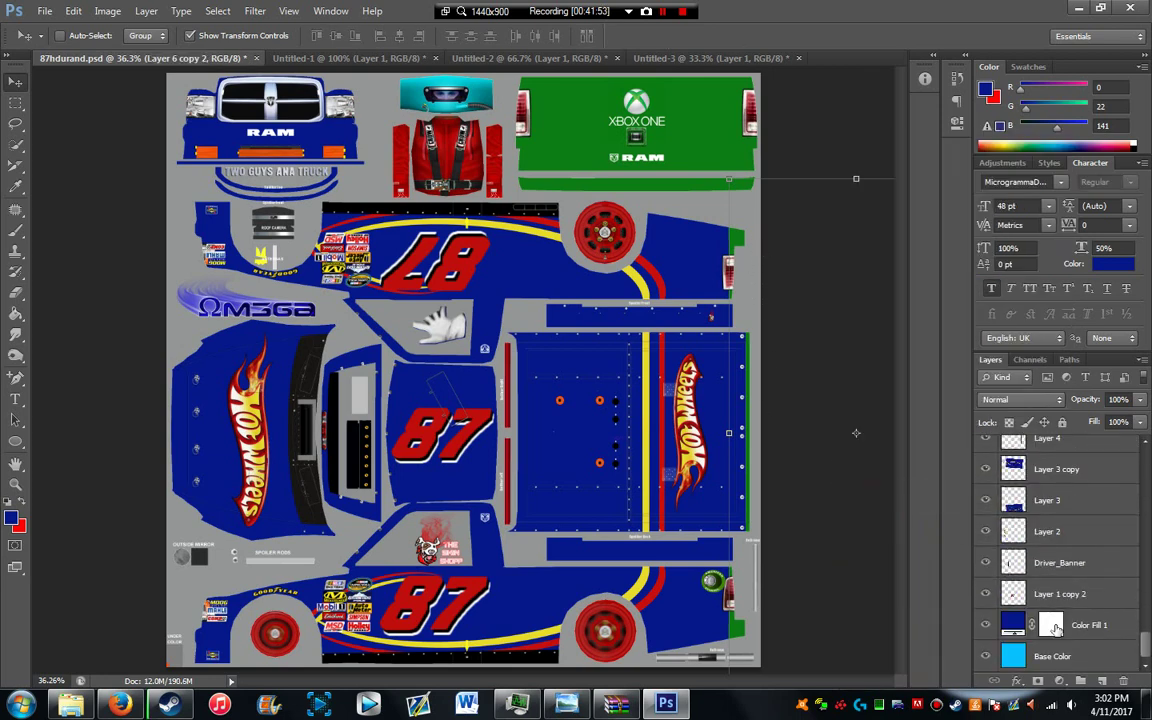
left_click(1125, 624)
right_click(1125, 624)
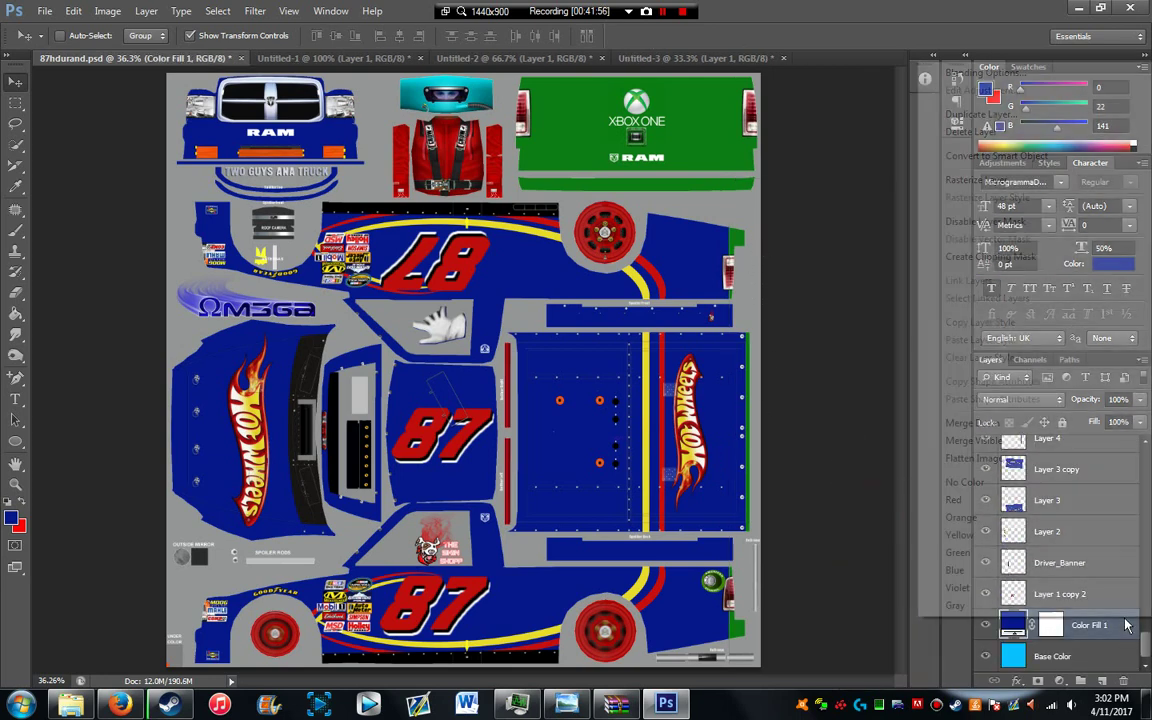
left_click(960, 183)
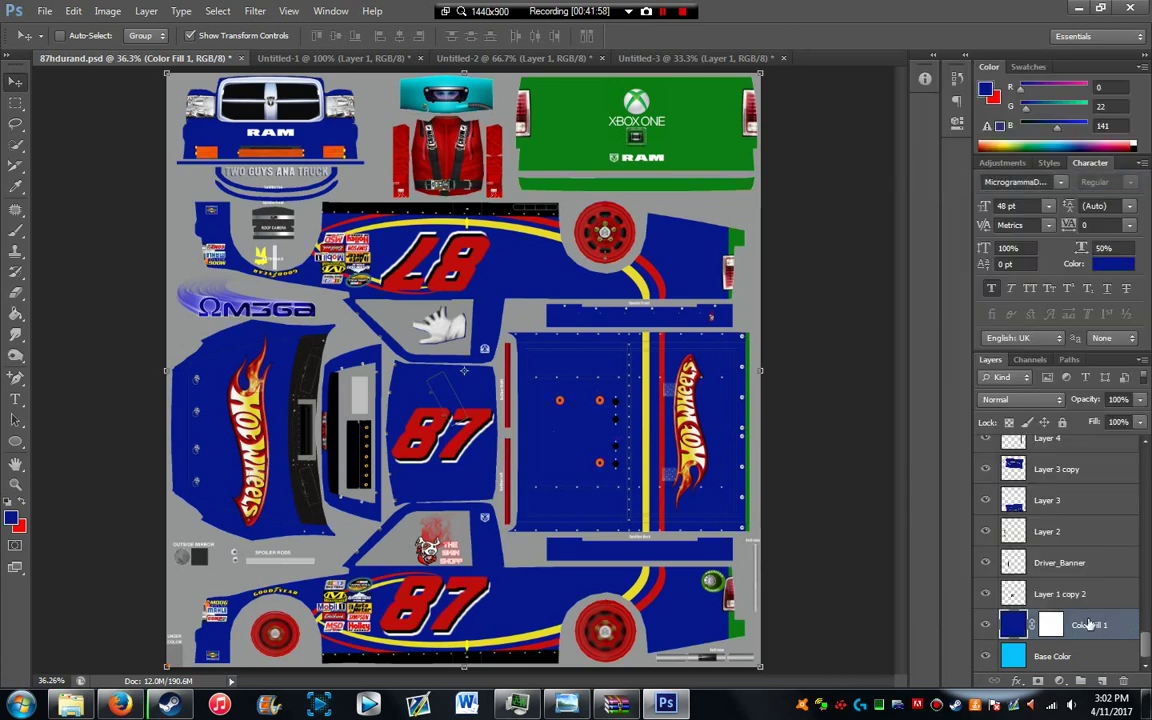
Step: Copy a small rectangle of the blue base, between the lower side's 87 and the rear wheel, to a new layer
left_click(14, 100)
left_click_drag(546, 610, 514, 590)
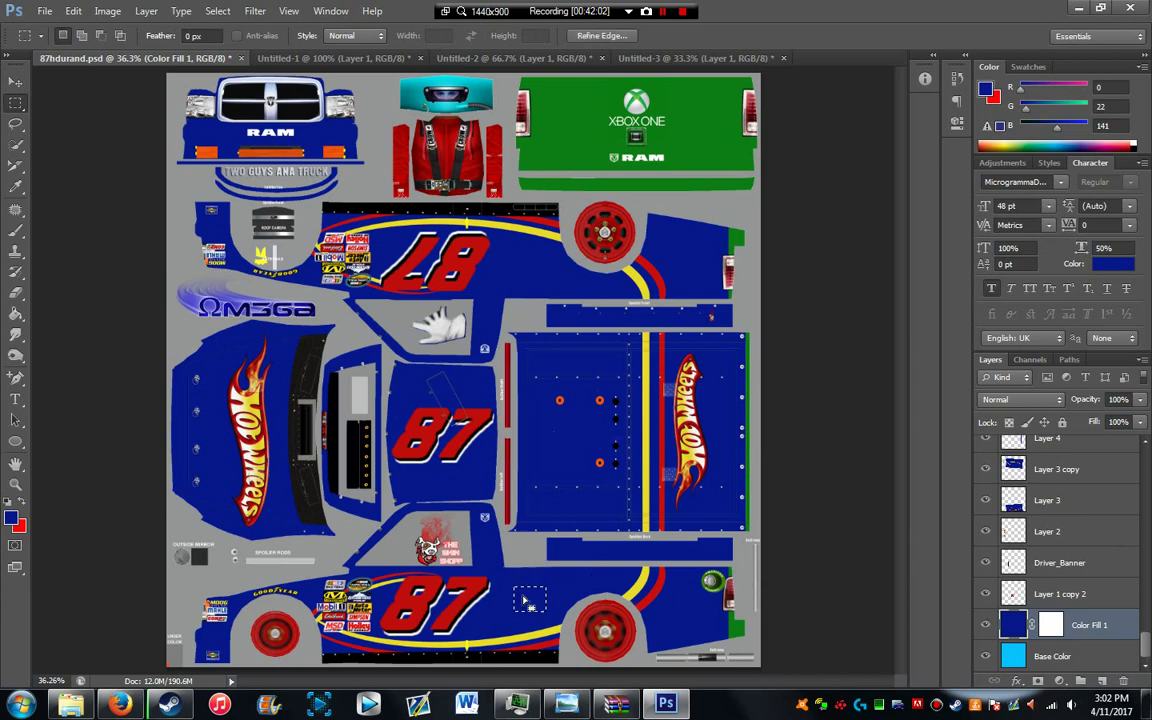
right_click(525, 597)
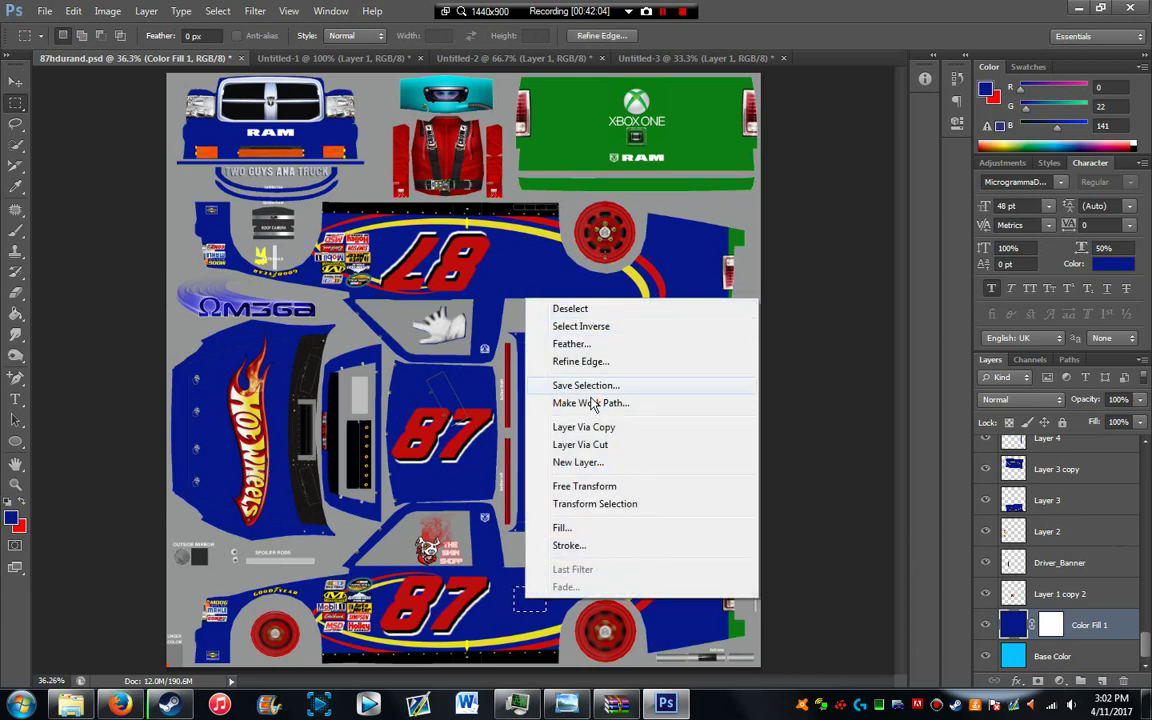
left_click(585, 427)
left_click(18, 82)
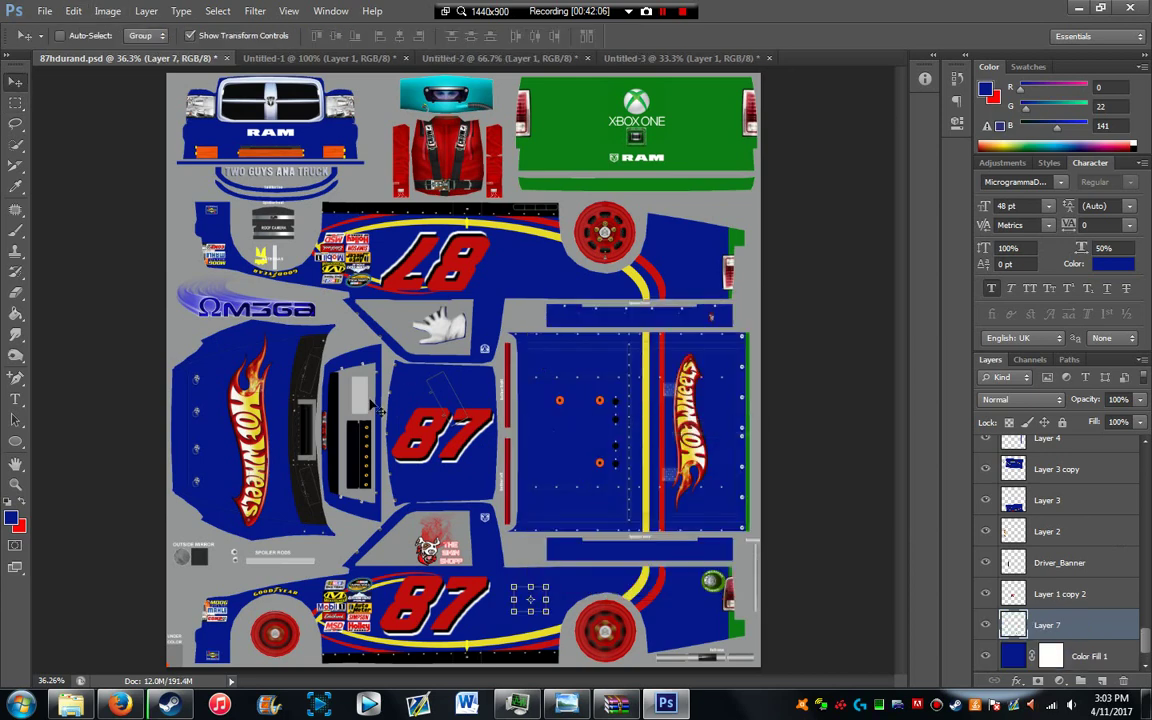
Step: Stretch the blue patch behind the green rear bands of both truck sides, and place its layer directly below Layer 6 copy 2
key("ctrl+t")
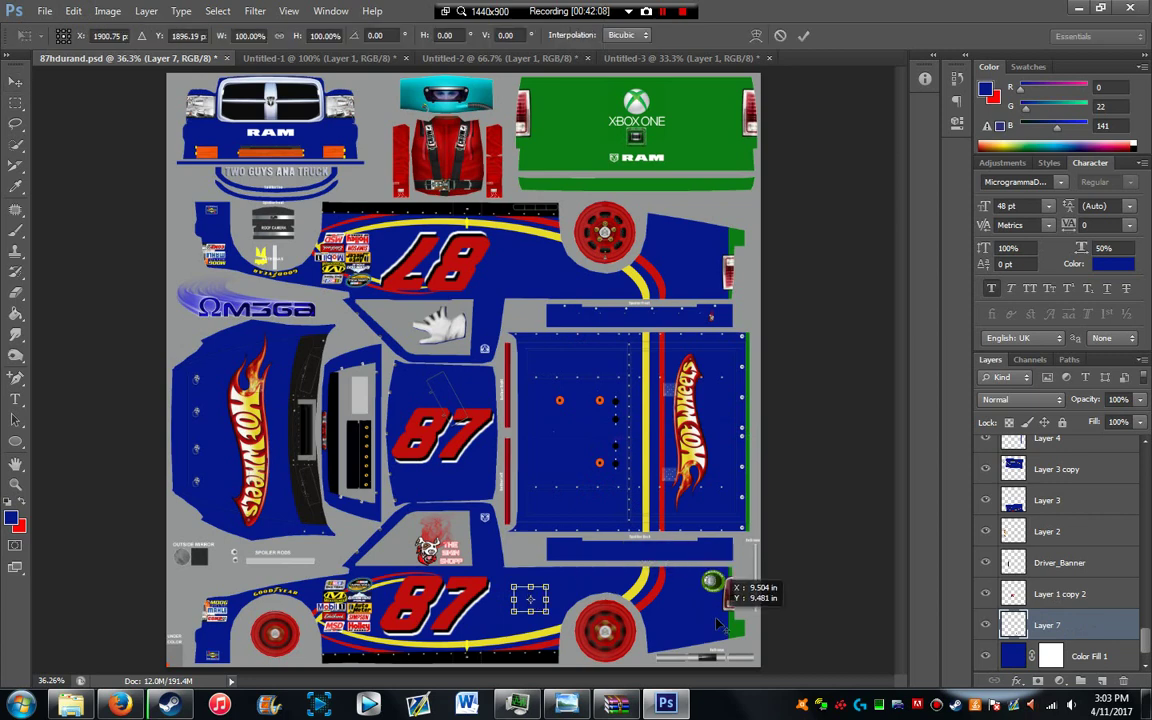
left_click_drag(528, 601, 739, 629)
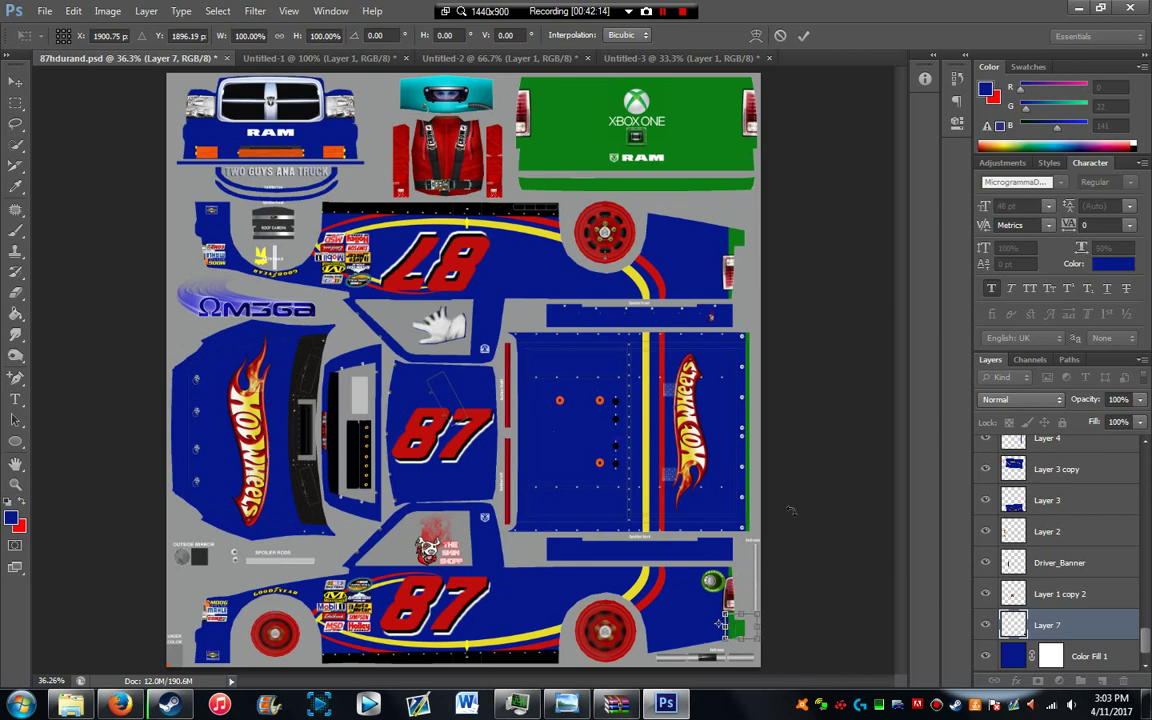
left_click_drag(740, 602, 774, 222)
key("Return")
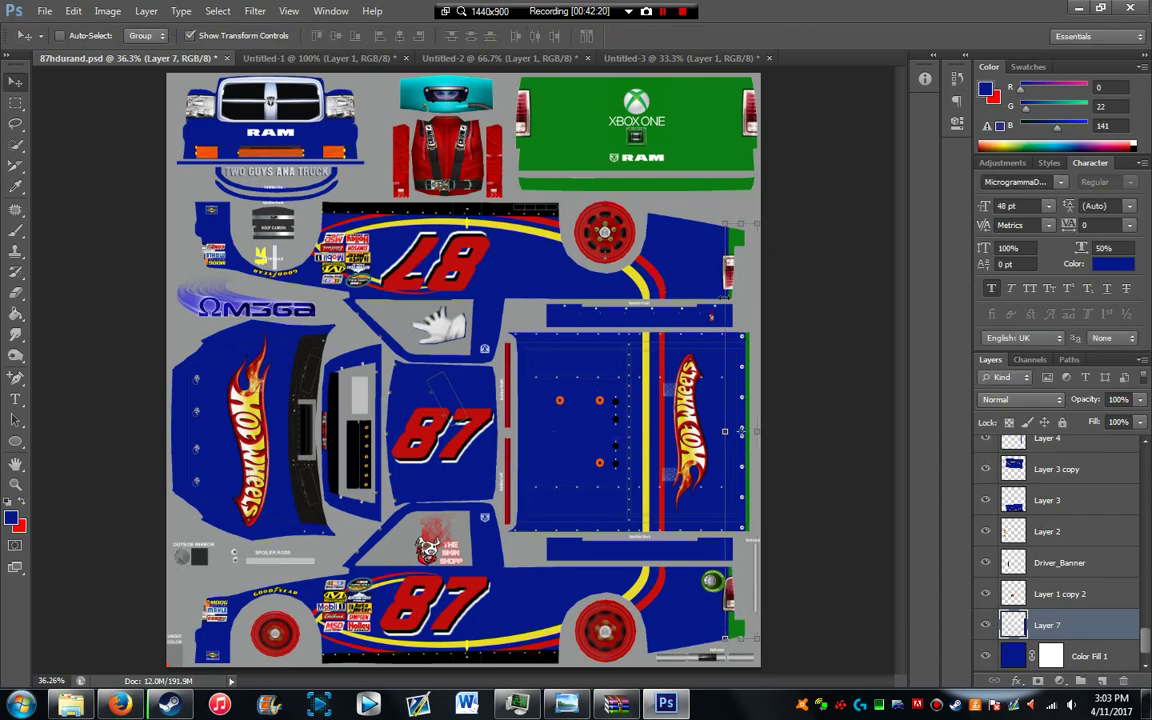
left_click_drag(1094, 617, 1124, 608)
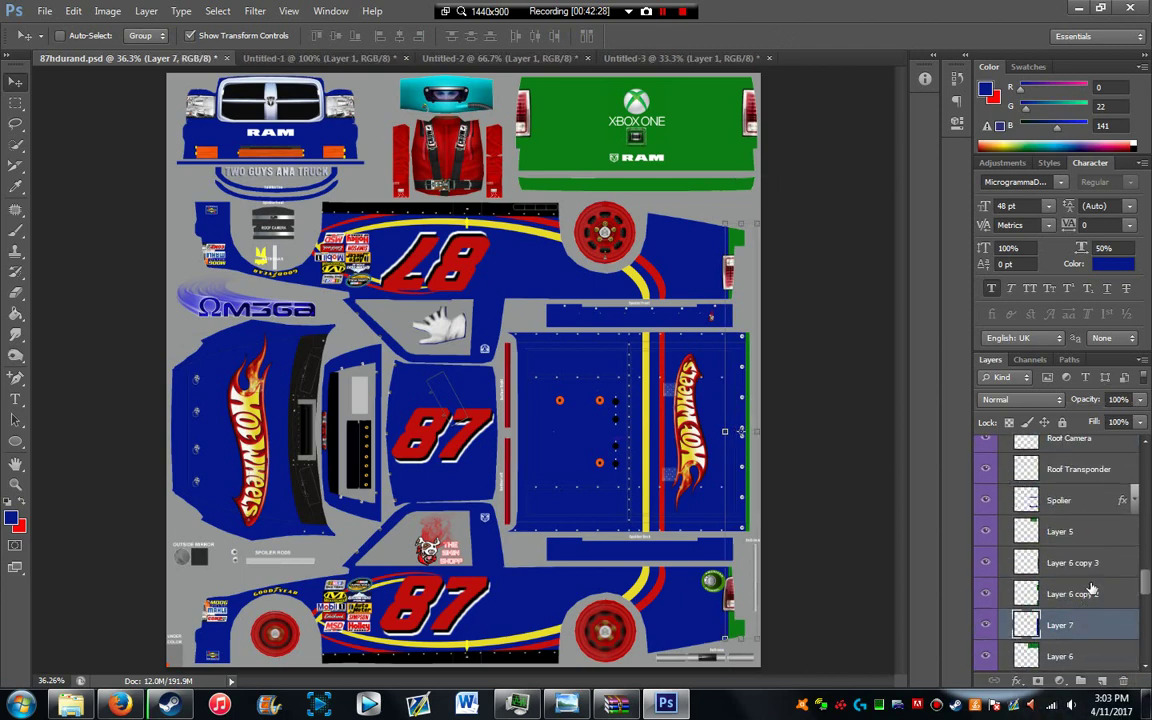
Step: Merge blue Layer 7 with the green side bands on Layer 6 copy 2
left_click(1091, 594)
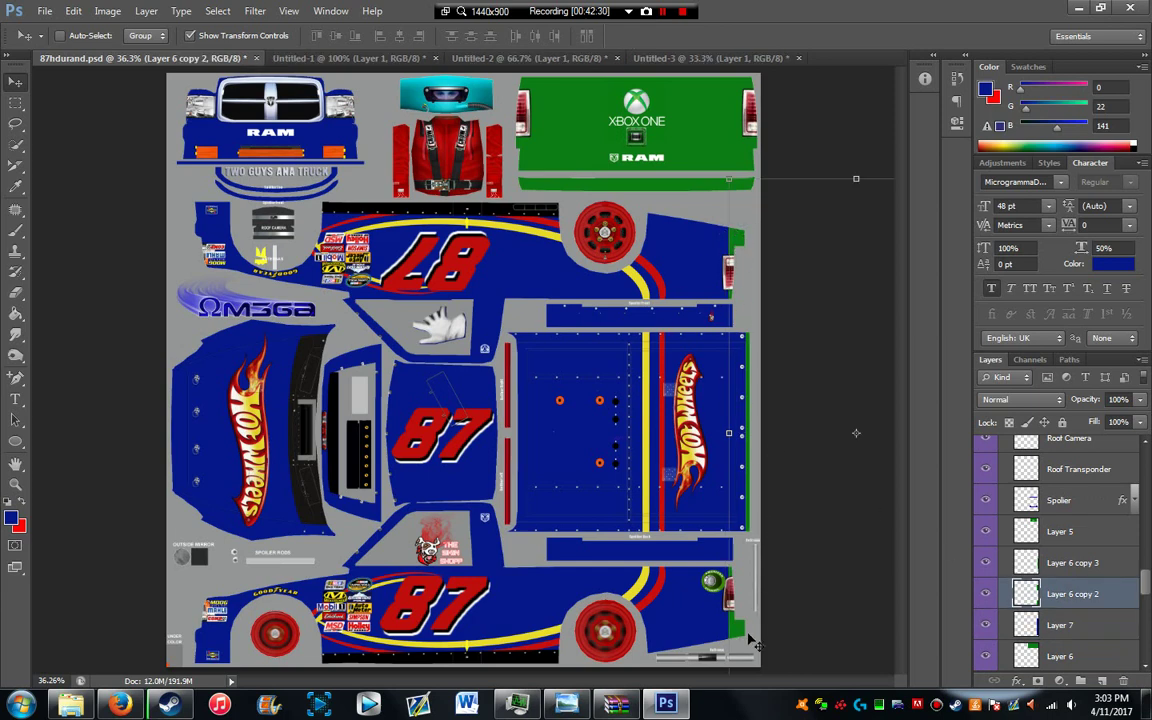
left_click(1117, 626)
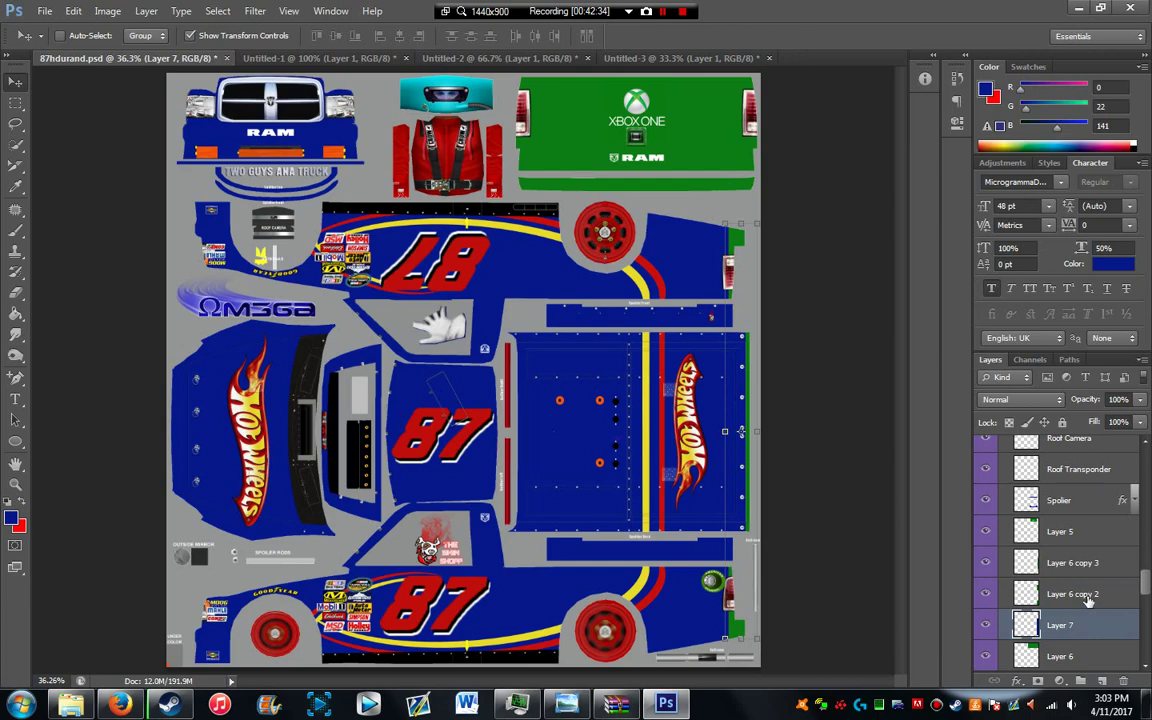
left_click(1088, 598, "ctrl")
right_click(1088, 598)
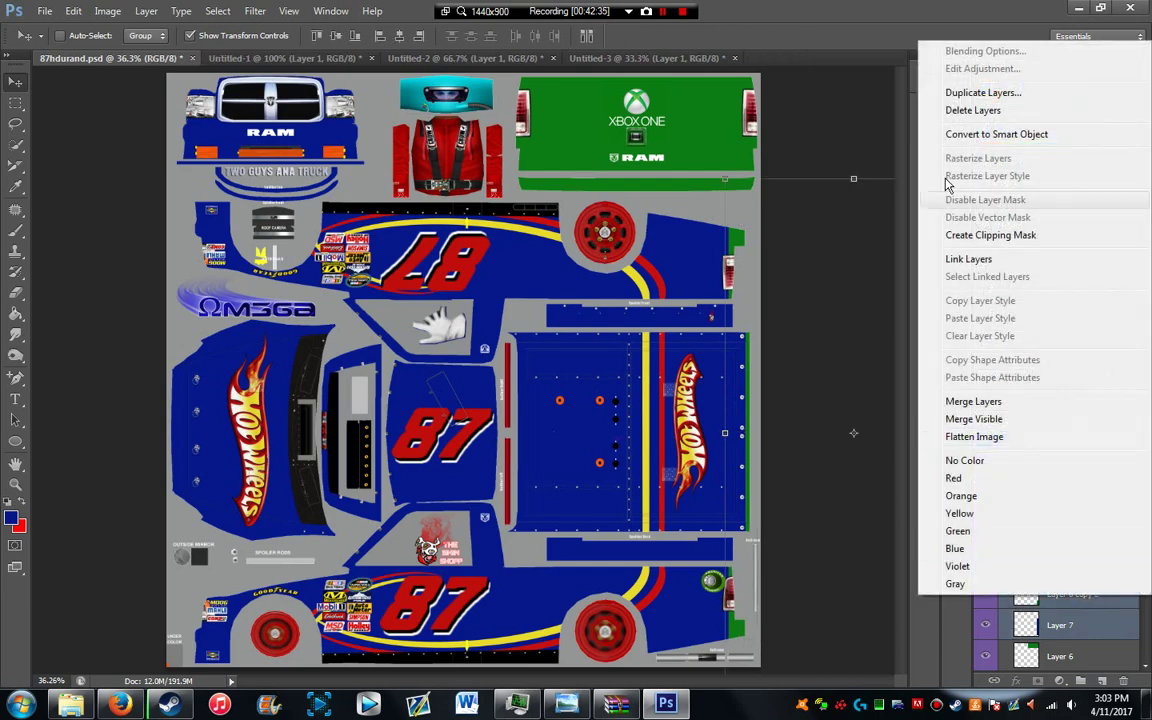
left_click(944, 402)
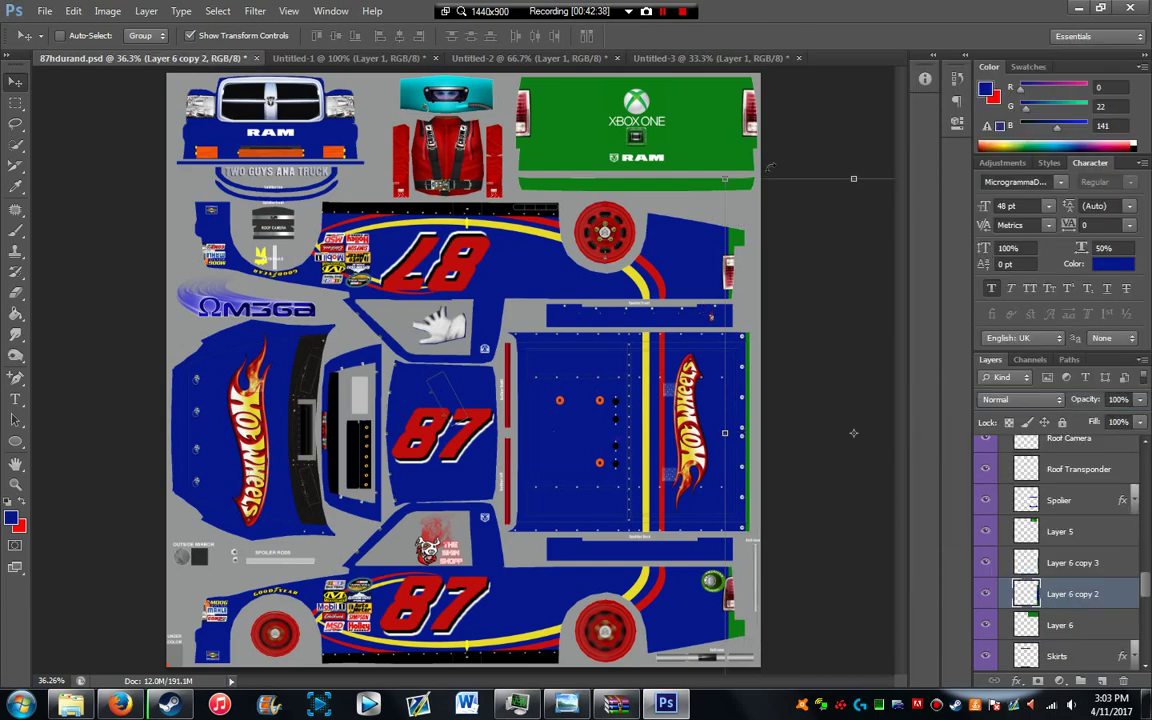
Step: Soften the blue-to-green boundary above and below the upper side's taillight using the Smudge tool at 50% strength
scroll(730, 268, "up", 8)
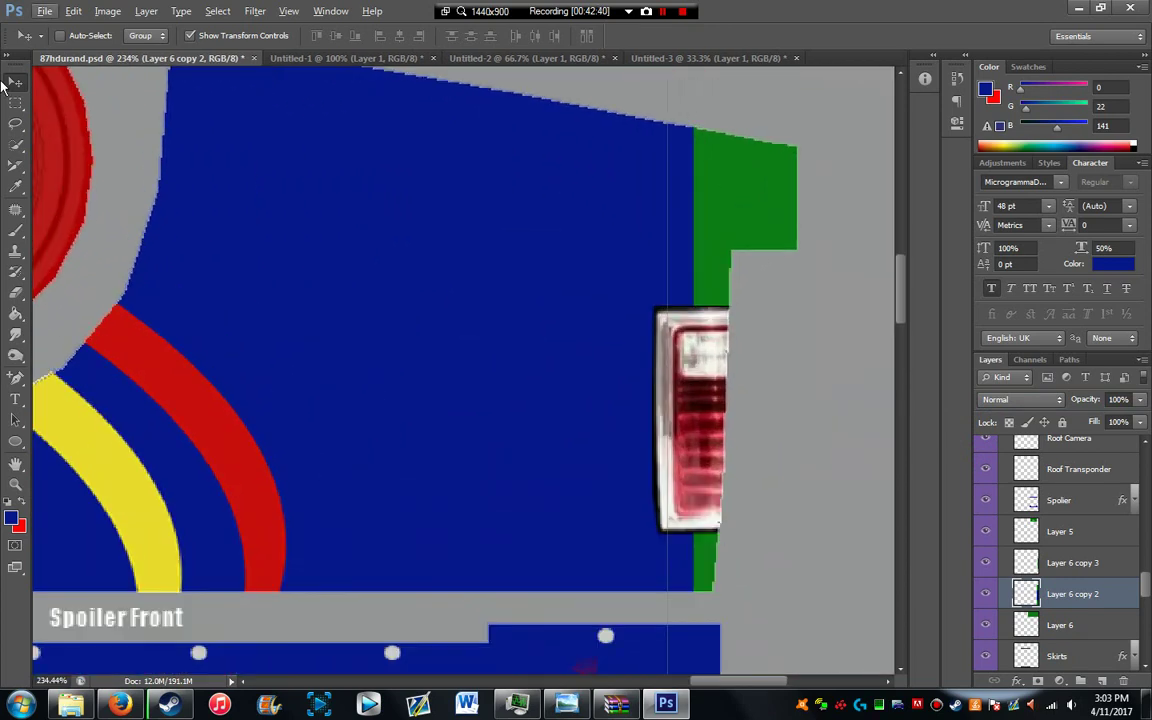
left_click(15, 355)
left_click(17, 336)
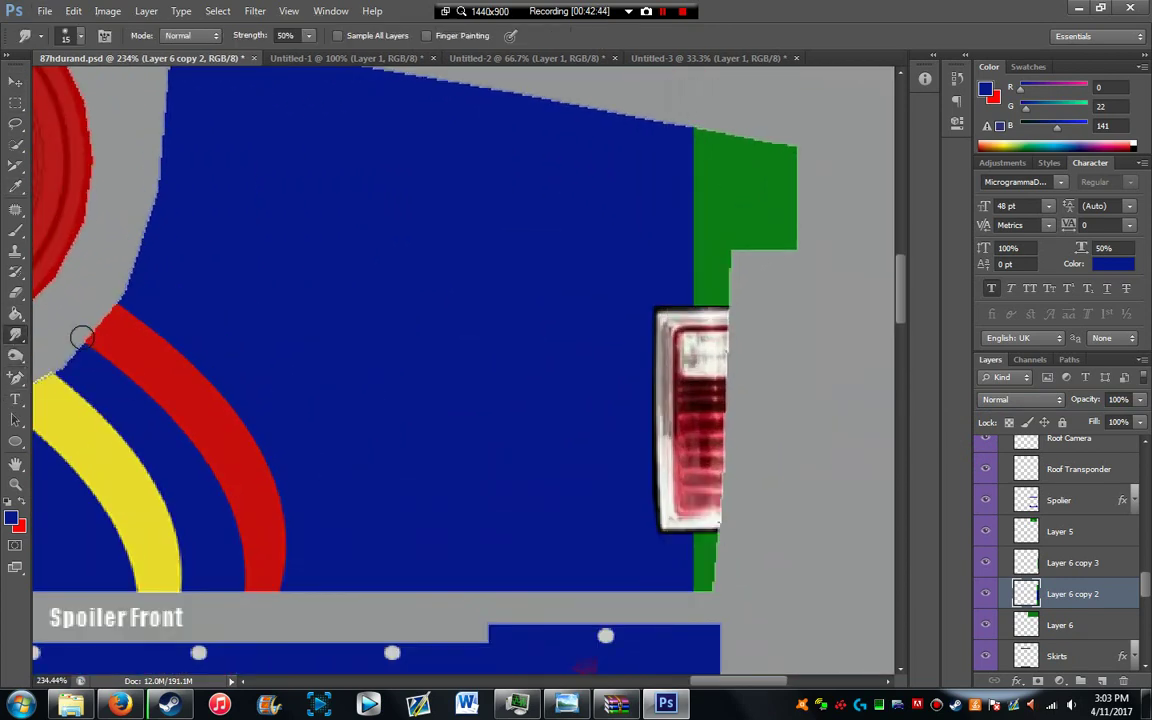
left_click_drag(15, 335, 13, 334)
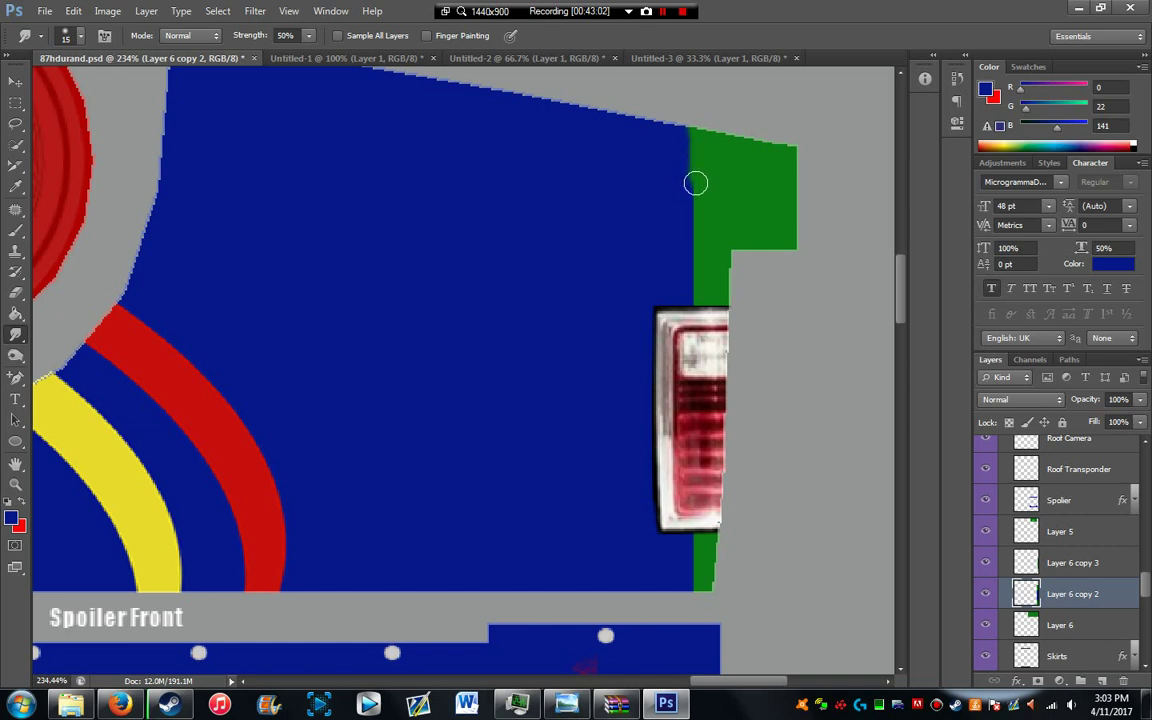
mouse_move(696, 183)
left_mouse_down()
mouse_move(691, 236)
mouse_move(710, 195)
mouse_move(691, 202)
mouse_move(691, 288)
mouse_move(693, 182)
mouse_move(685, 311)
mouse_move(693, 133)
mouse_move(691, 270)
left_mouse_up()
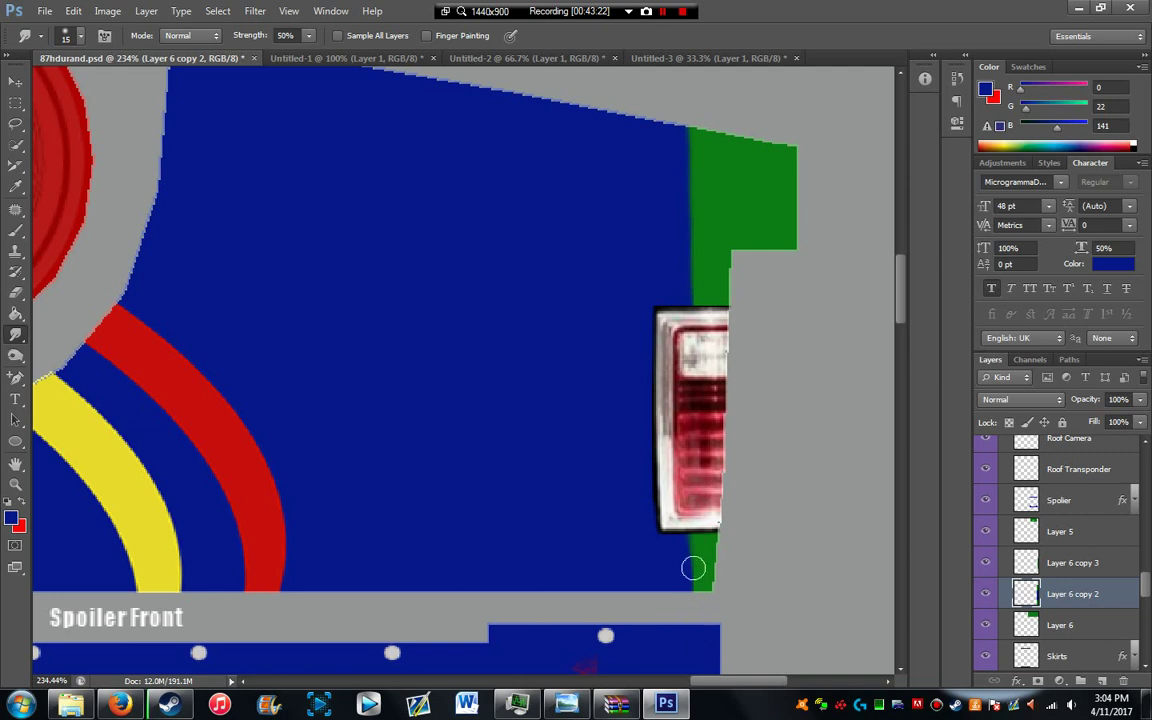
Step: Soften the blue-to-green boundary above and below the lower side's taillight using the Smudge tool at 50% strength
scroll(698, 458, "down", 10)
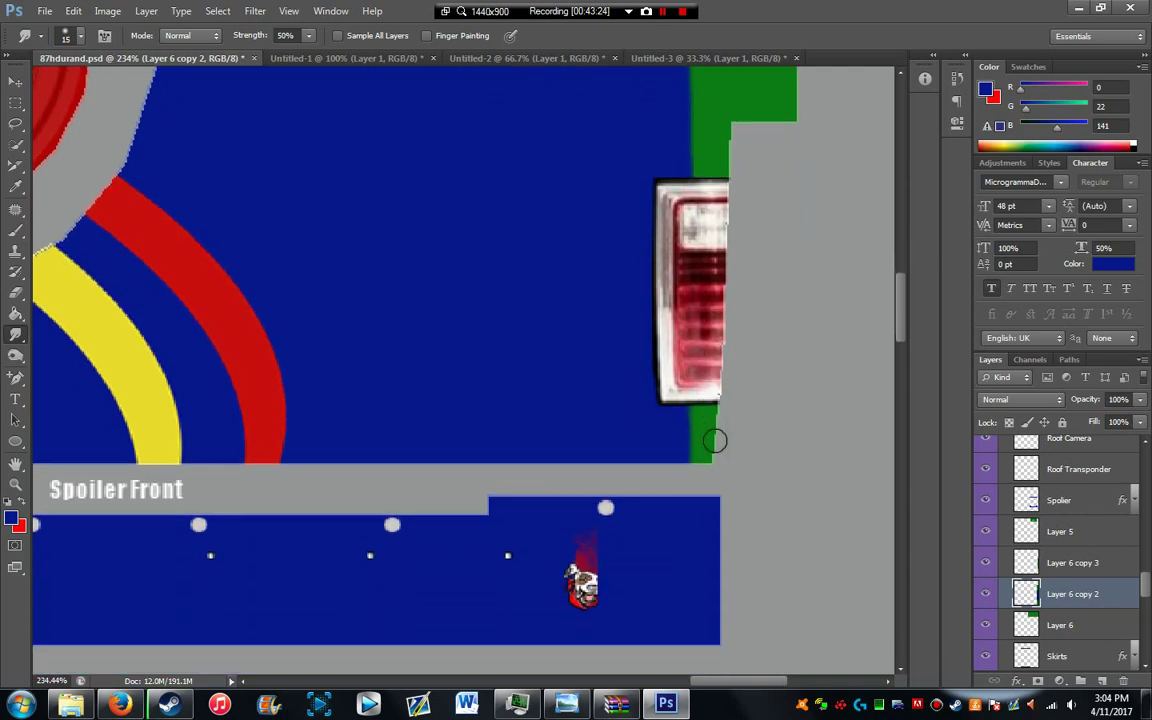
scroll(745, 460, "down", 15)
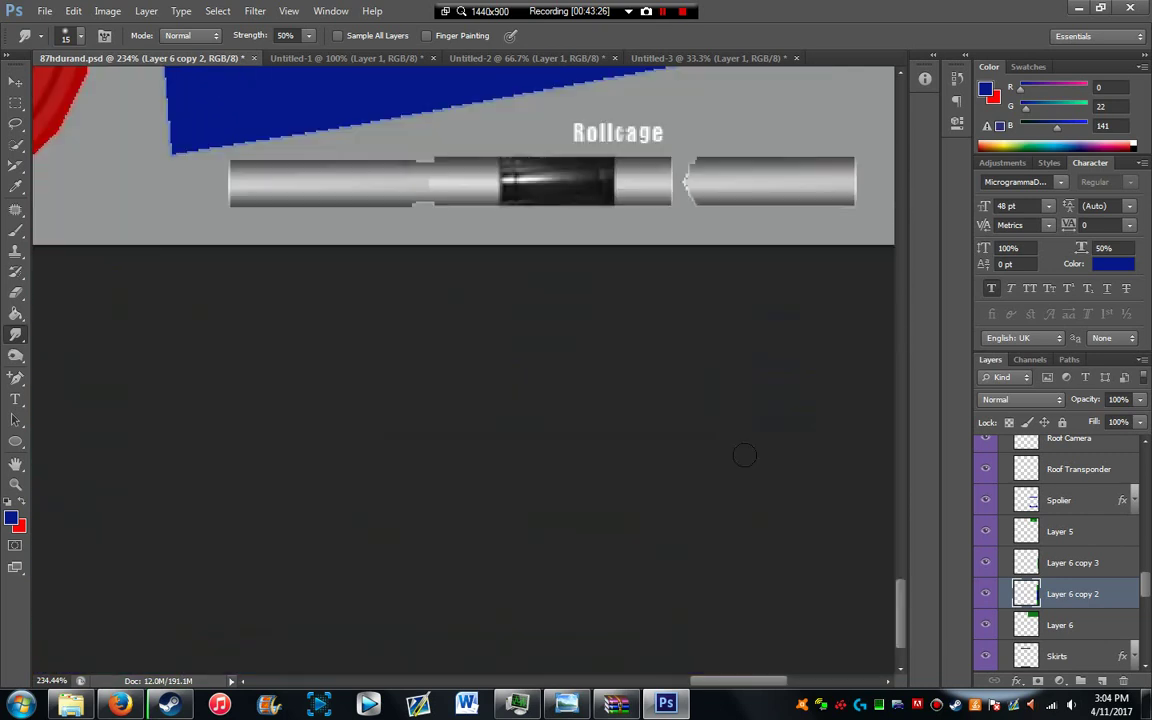
scroll(744, 455, "up", 15)
scroll(744, 455, "down", 8)
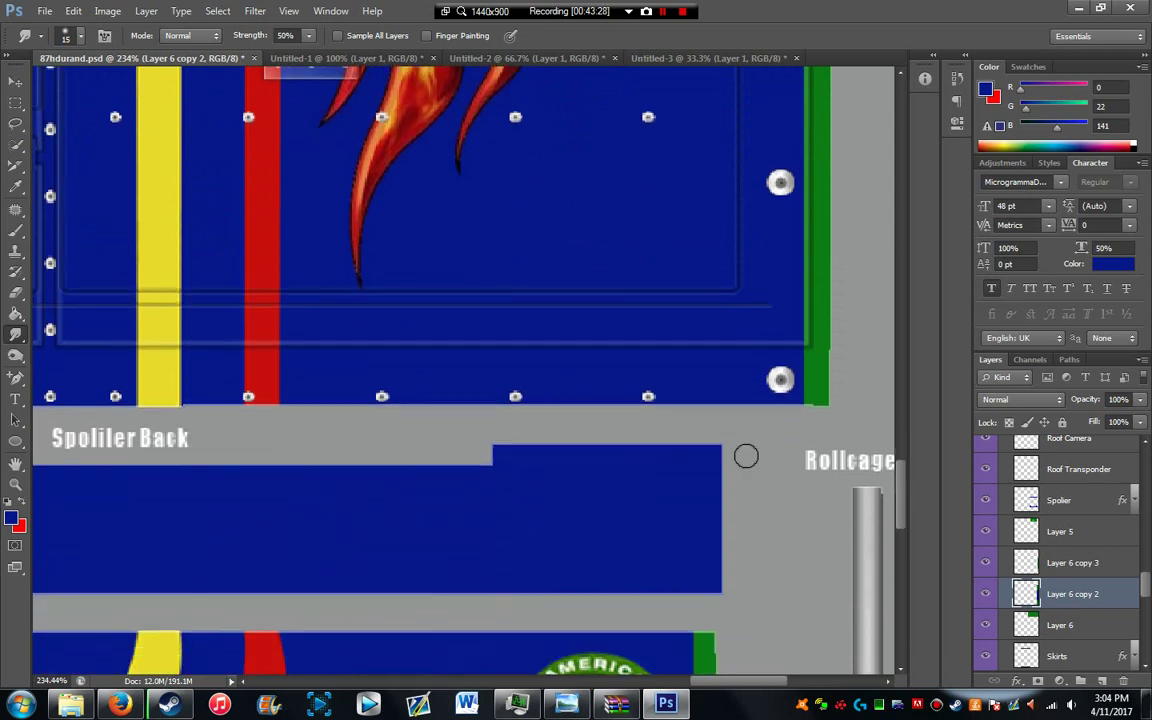
scroll(776, 457, "down", 11)
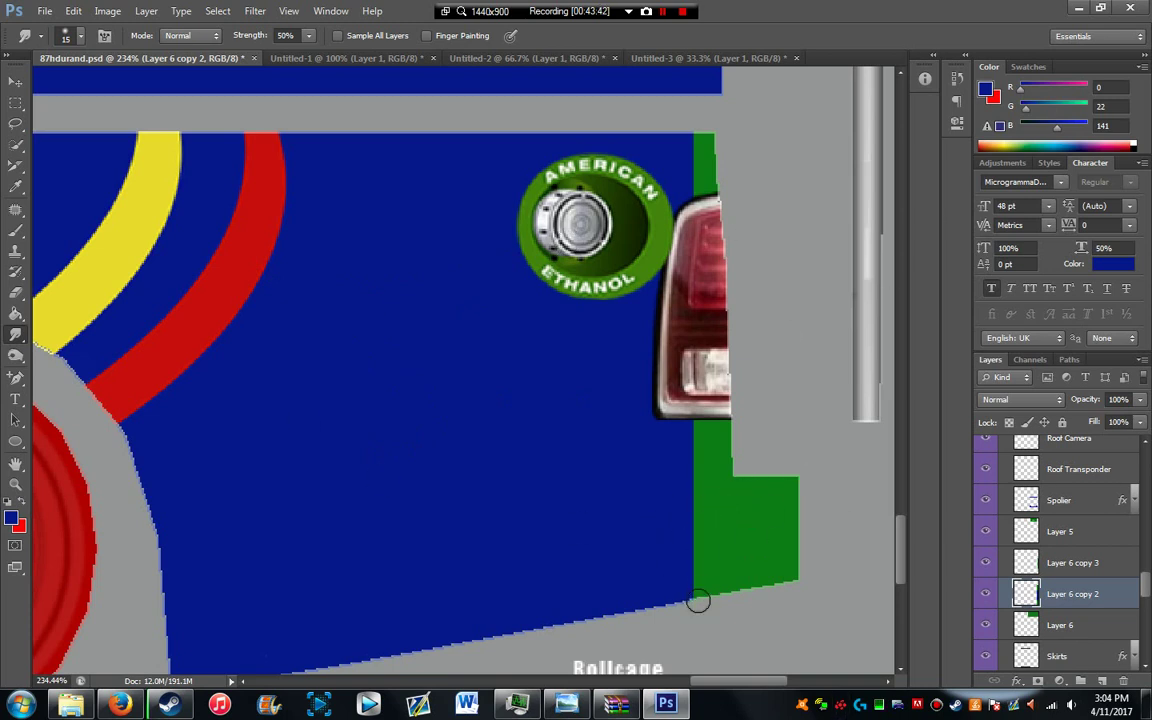
mouse_move(685, 536)
left_mouse_down()
mouse_move(699, 573)
mouse_move(688, 488)
mouse_move(694, 575)
mouse_move(671, 658)
mouse_move(671, 592)
mouse_move(699, 487)
mouse_move(689, 358)
mouse_move(718, 447)
mouse_move(719, 513)
mouse_move(694, 588)
mouse_move(693, 515)
mouse_move(654, 314)
mouse_move(693, 191)
mouse_move(688, 110)
mouse_move(702, 124)
mouse_move(661, 205)
mouse_move(692, 149)
left_mouse_up()
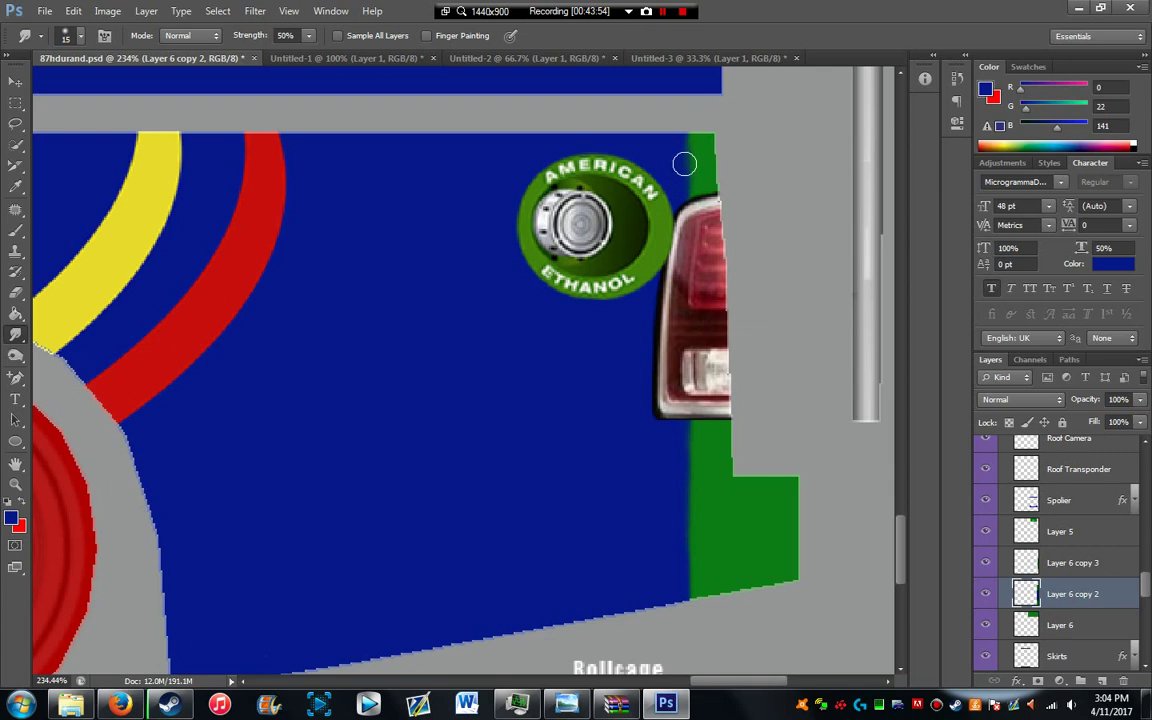
Step: Duplicate the roof's 87 onto the right half of the green tailgate and place its layer directly above the wire layer
scroll(684, 163, "down", 10)
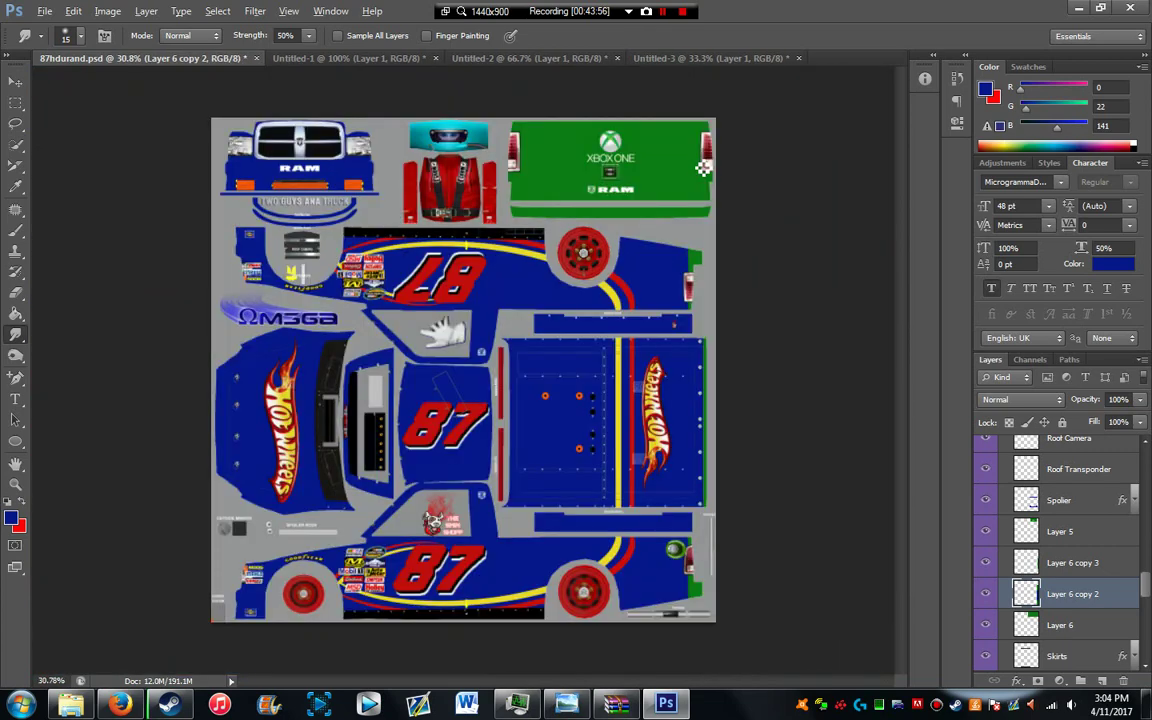
scroll(703, 168, "up", 1)
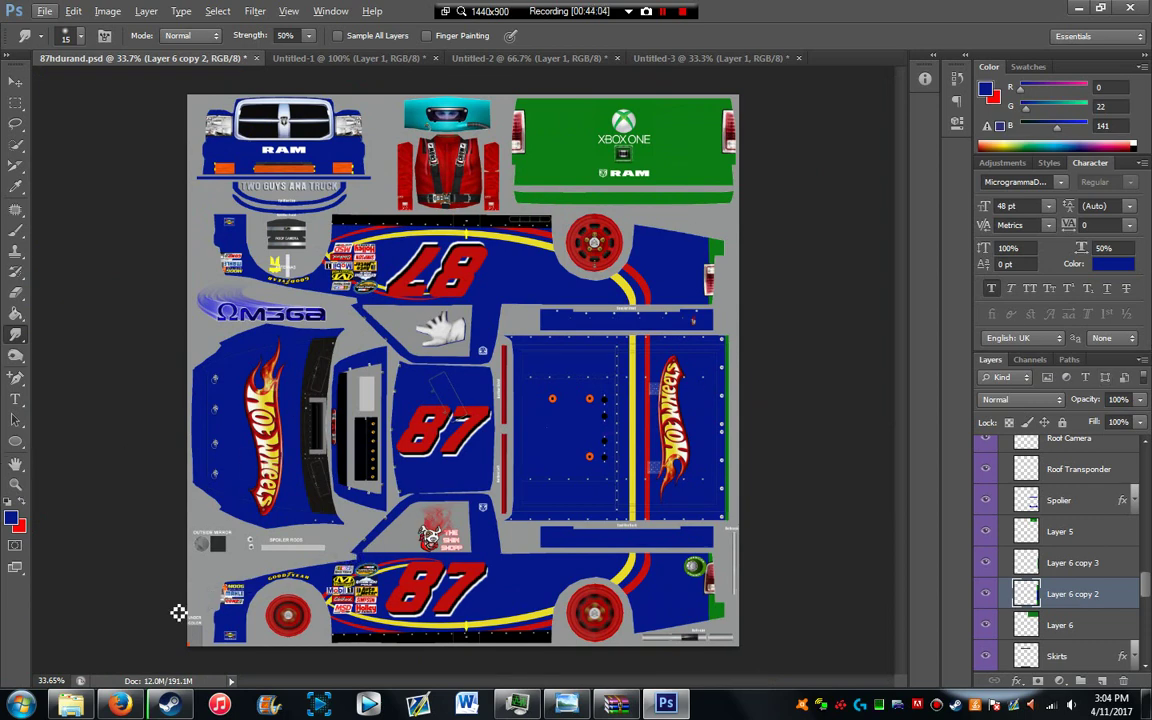
left_click(17, 82)
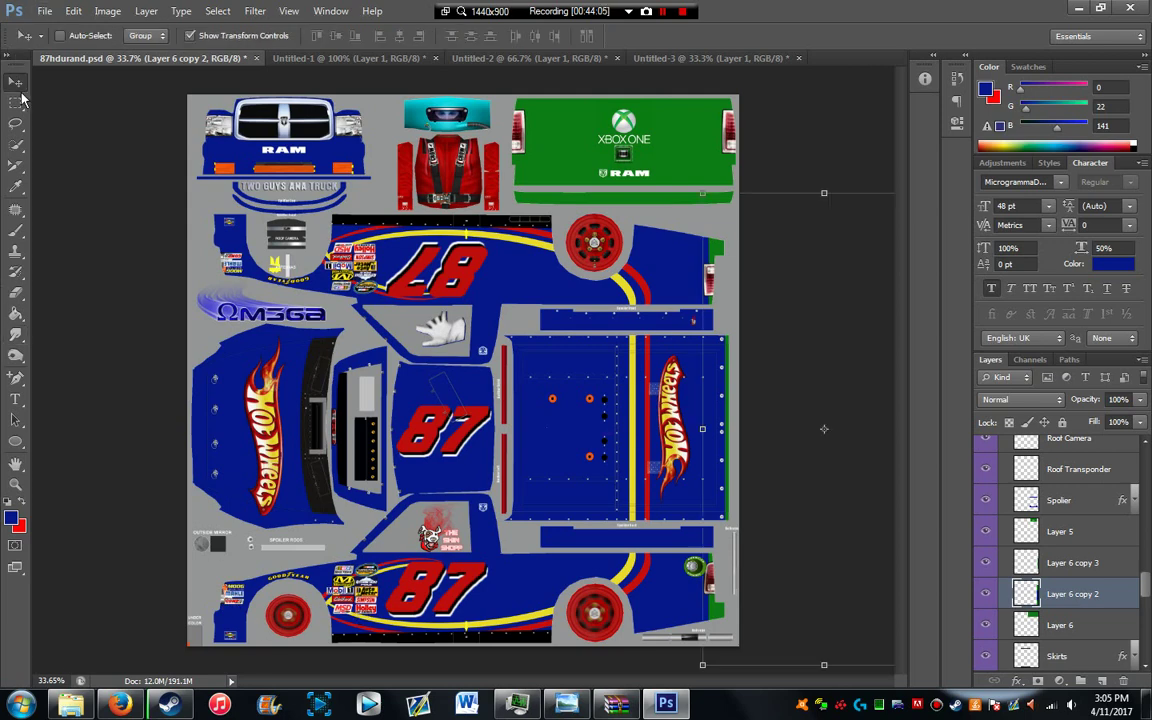
right_click(449, 436)
left_click(541, 593)
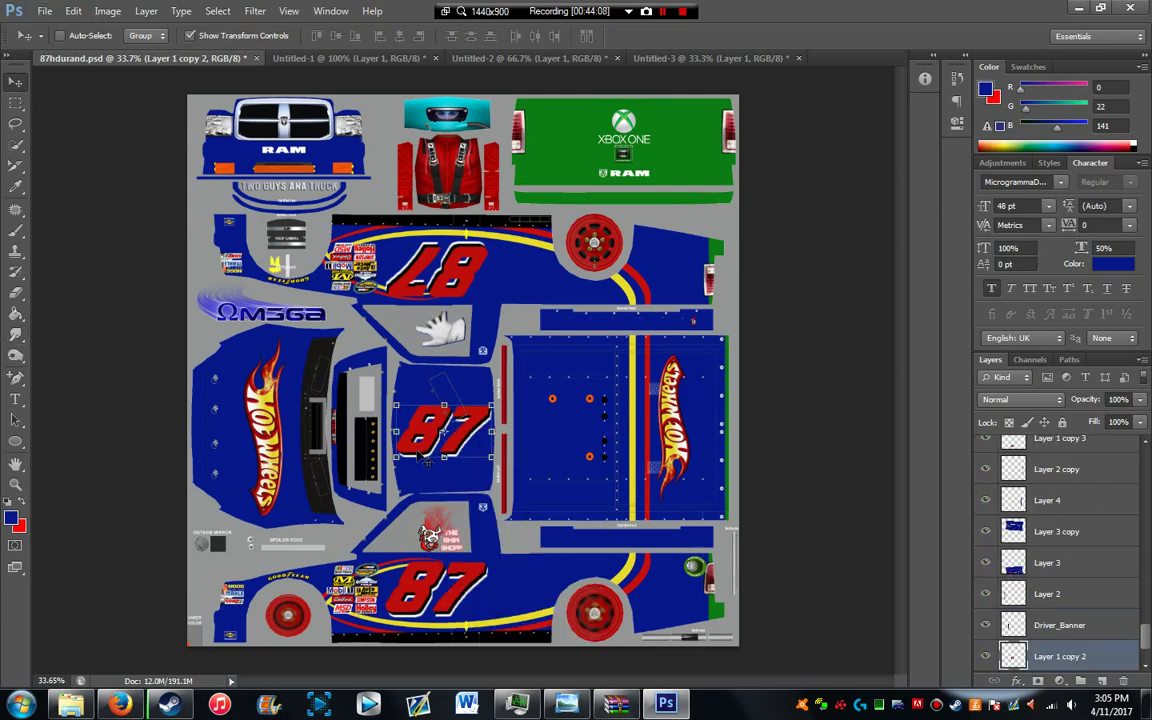
left_click_drag(483, 425, 727, 133)
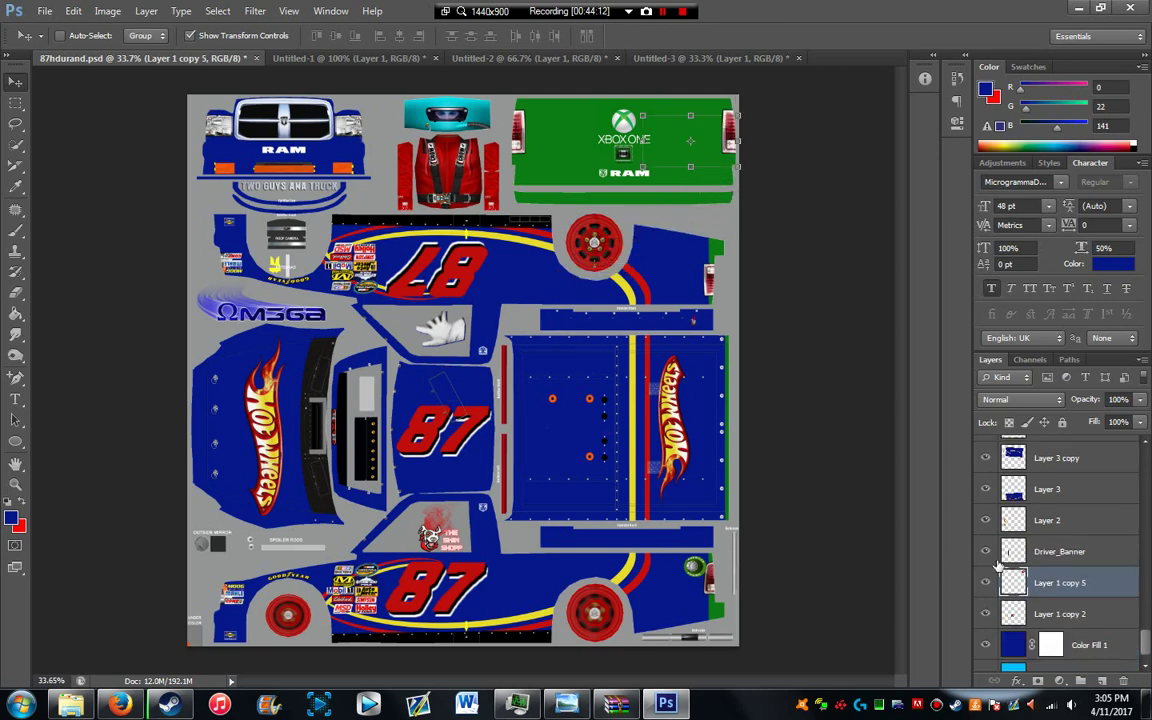
scroll(1073, 567, "up", 2)
left_click_drag(1085, 6, 1088, 486)
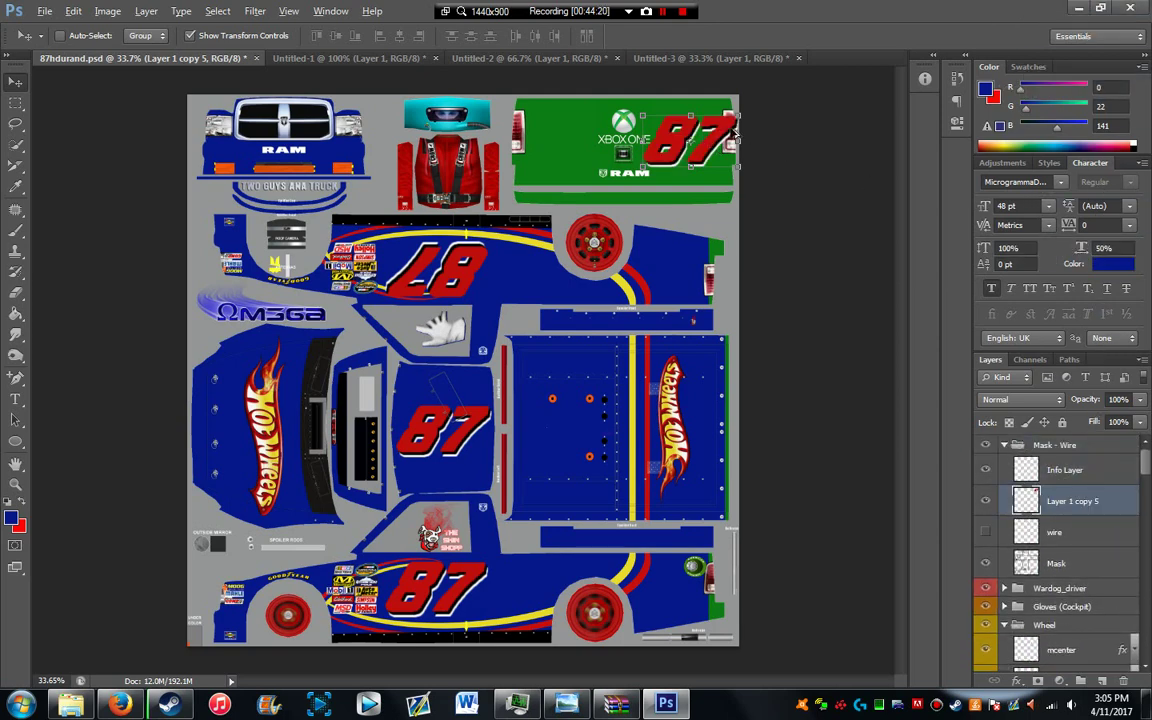
Step: Shrink the tailgate's 87 to a small number and place it at the lower part of the right taillight
scroll(735, 133, "up", 5)
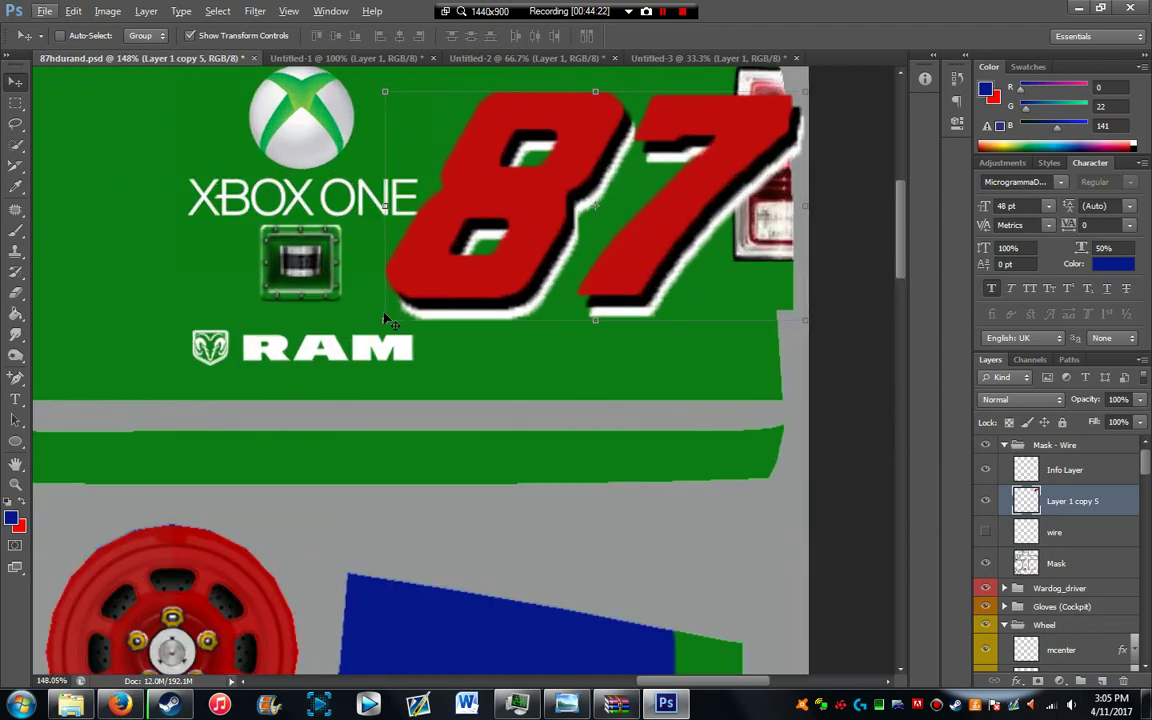
left_click_drag(383, 319, 716, 137)
left_click_drag(785, 116, 754, 258)
key("Return")
scroll(750, 335, "down", 5)
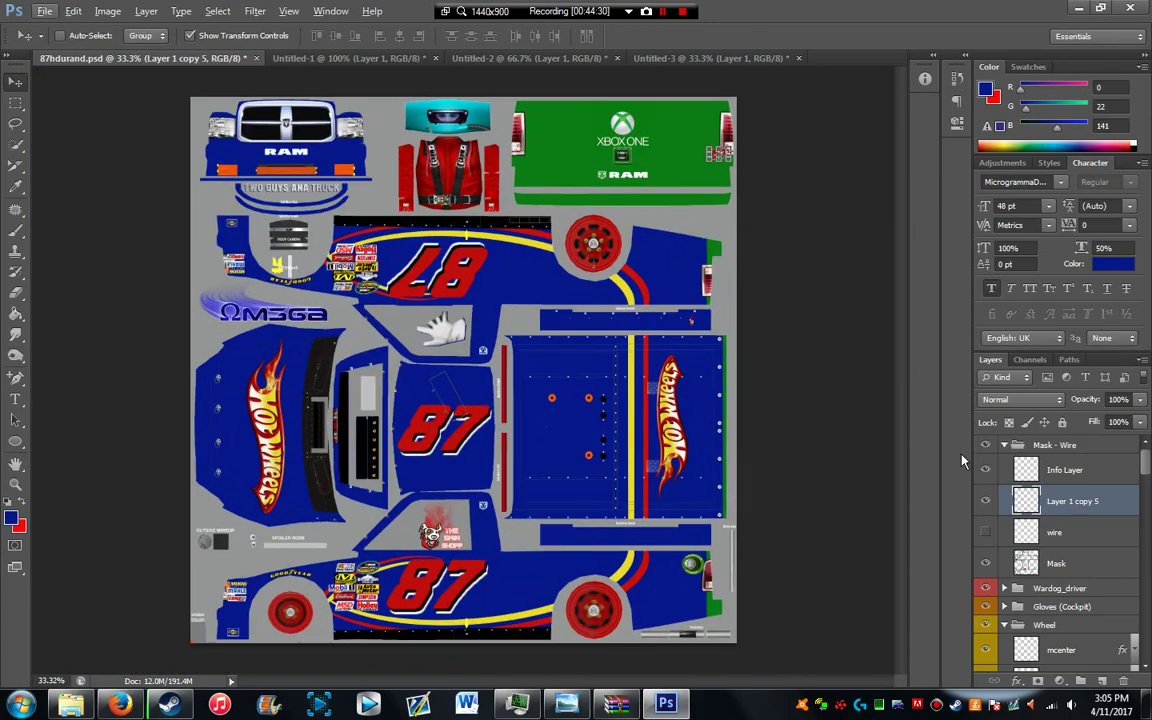
Step: Switch to Windows Explorer and place the TTTS logo from the Documents library's NASCAR folder into the truck template, directly above the wire layer
left_click(1096, 531)
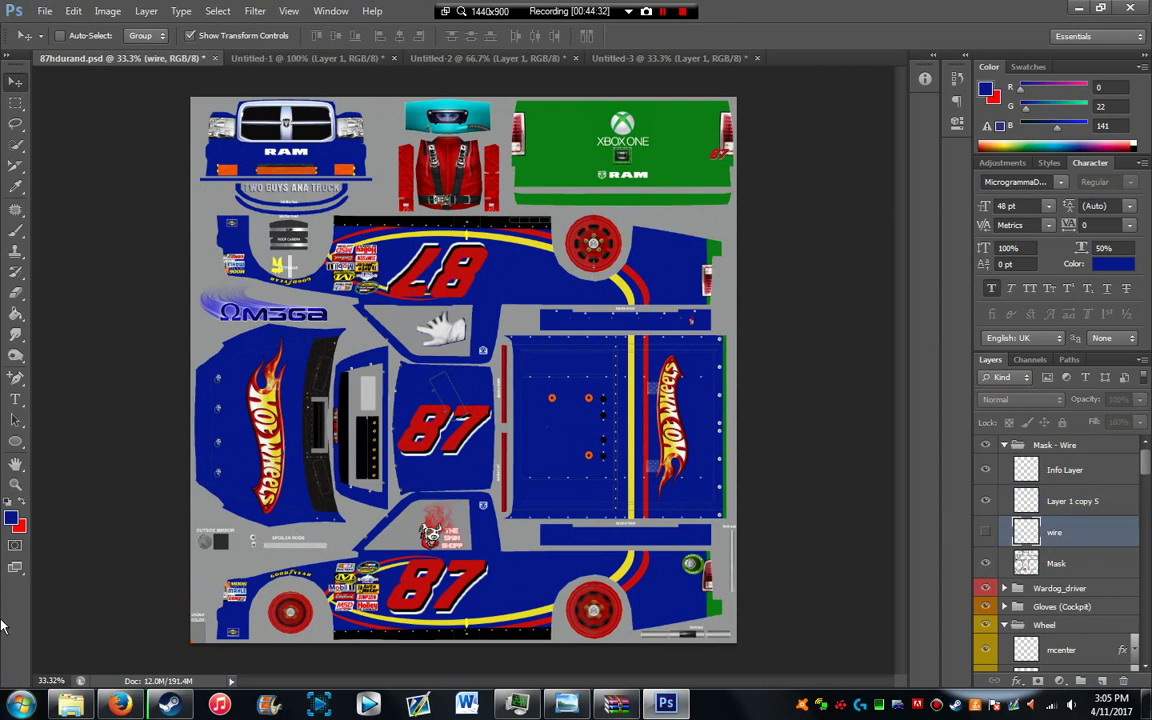
left_click(70, 705)
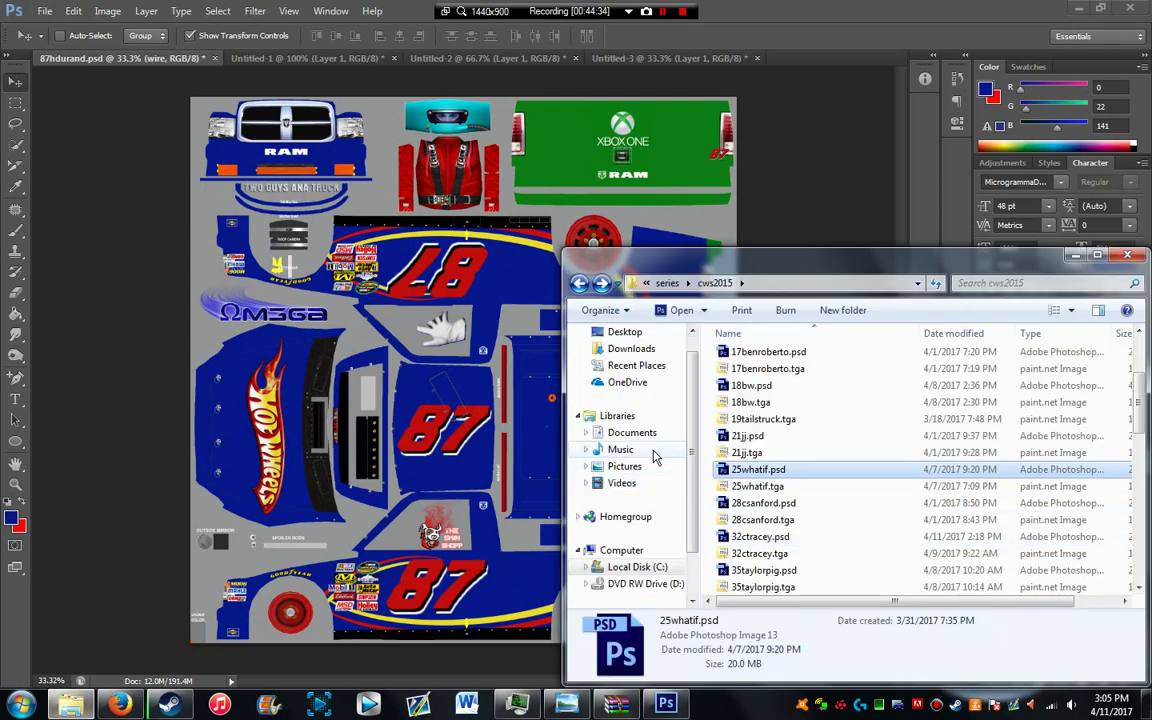
left_click(632, 432)
left_click_drag(1137, 385, 1137, 570)
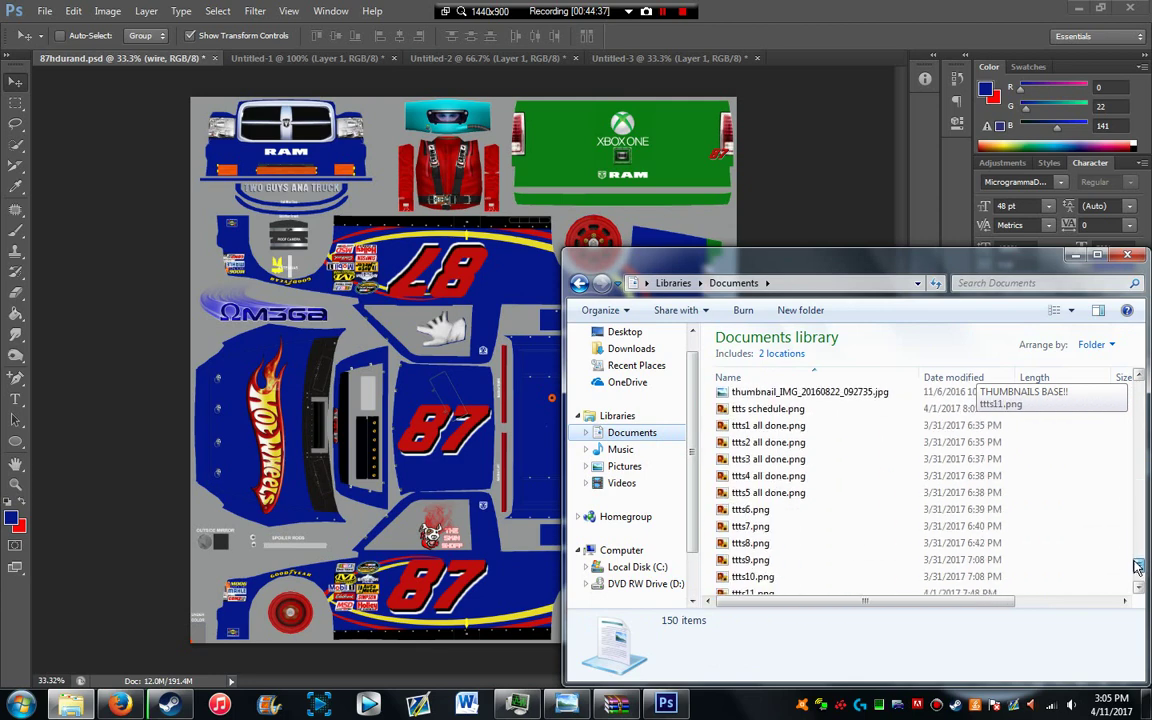
left_click(812, 497)
scroll(789, 484, "up", 10)
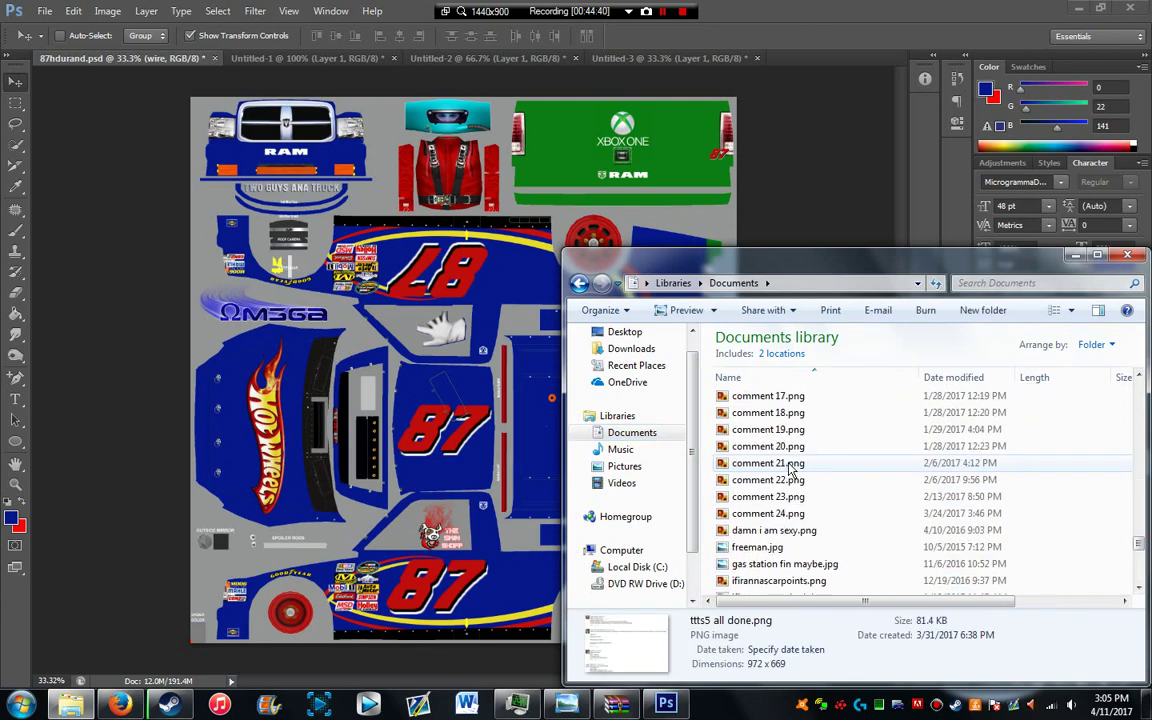
scroll(789, 467, "up", 12)
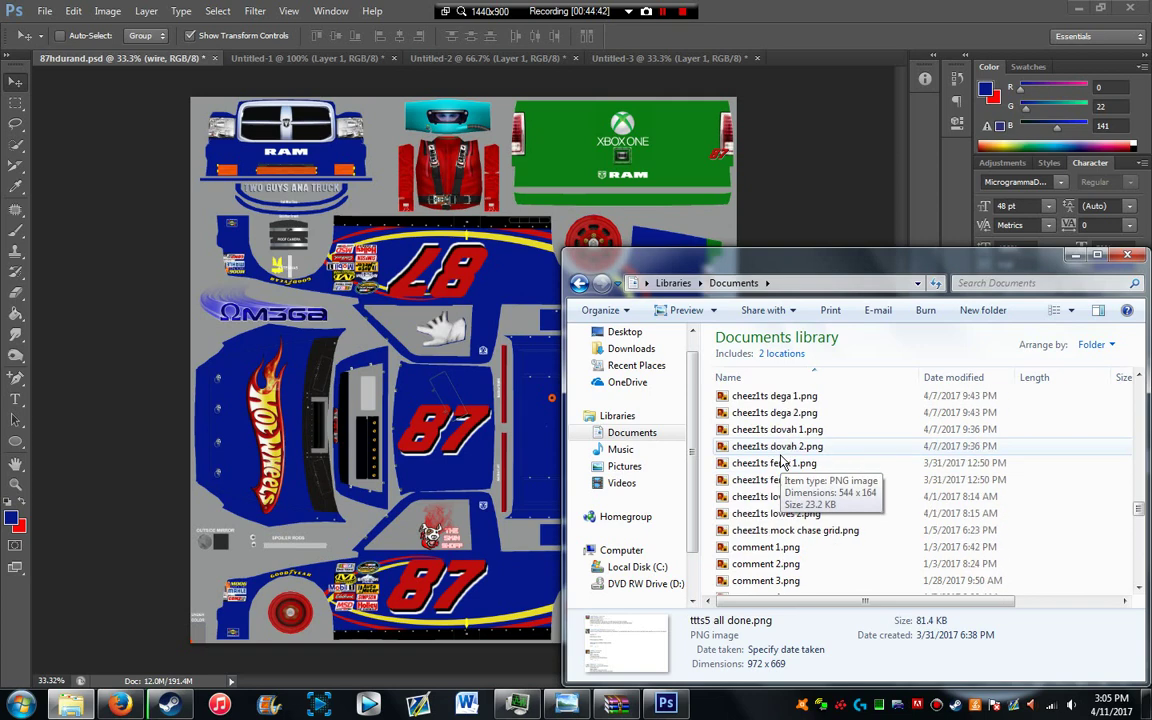
scroll(783, 462, "up", 8)
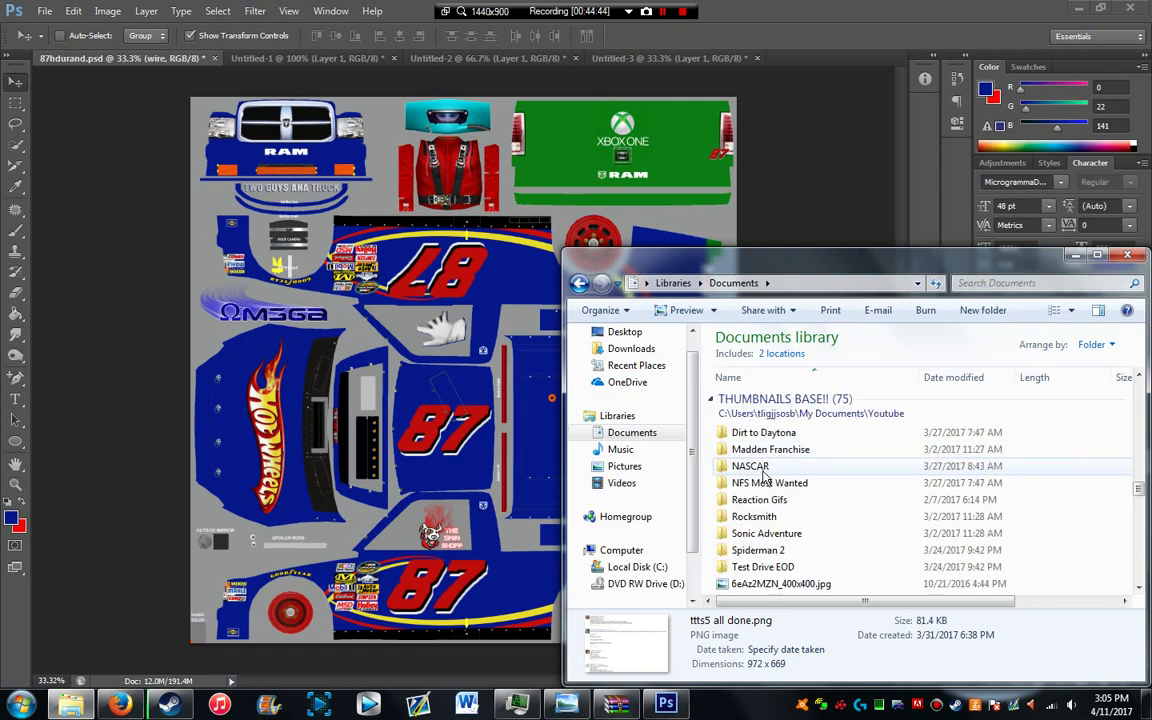
double_click(765, 465)
left_click_drag(800, 519, 460, 418)
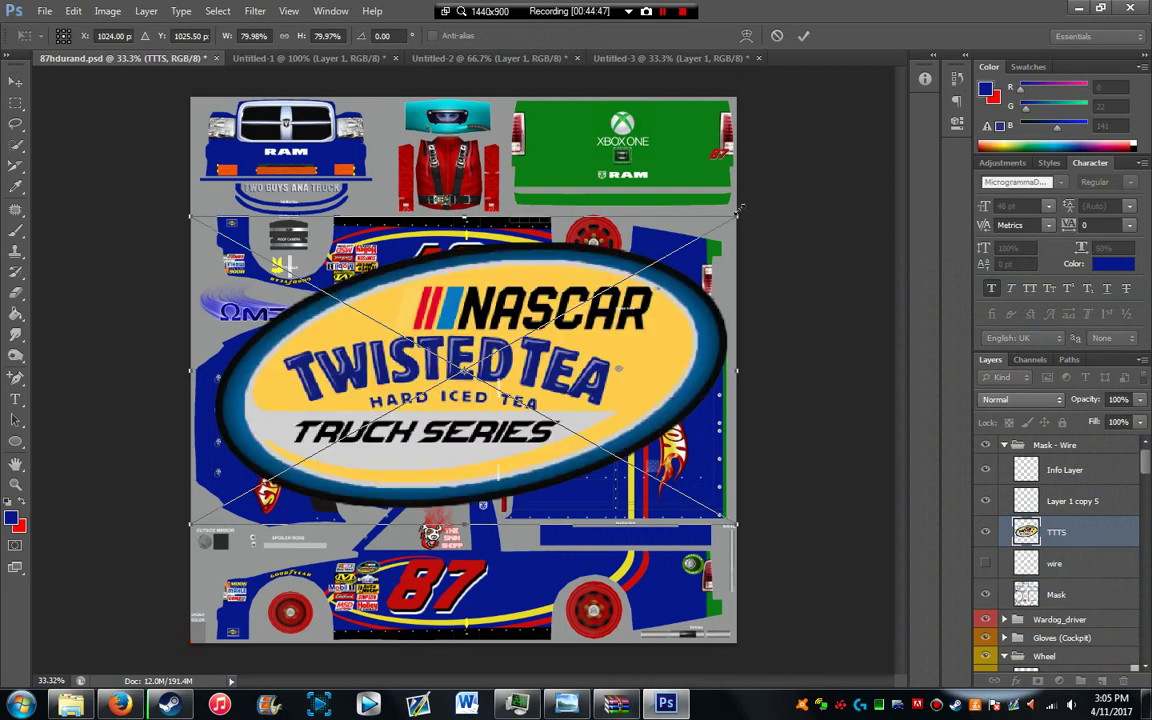
Step: Shrink the Twisted Tea Truck Series logo to decal size and move it onto the lower side's Camping World decal
left_click_drag(740, 208, 237, 498)
key("Return")
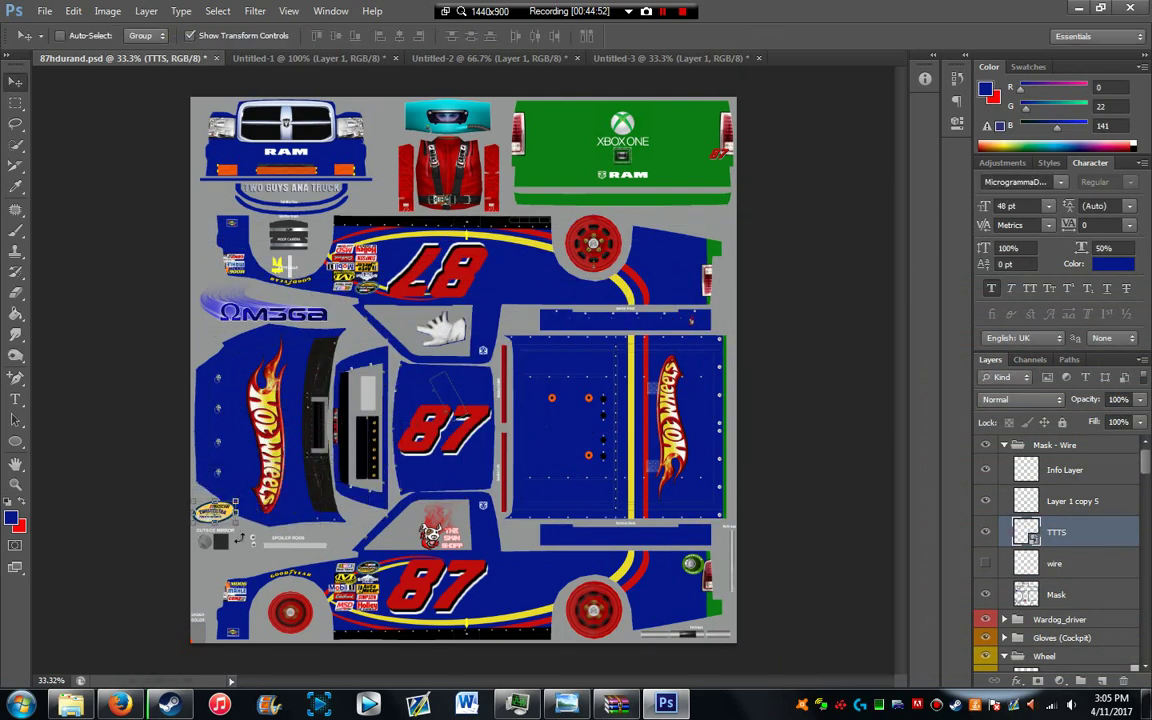
scroll(232, 500, "up", 8)
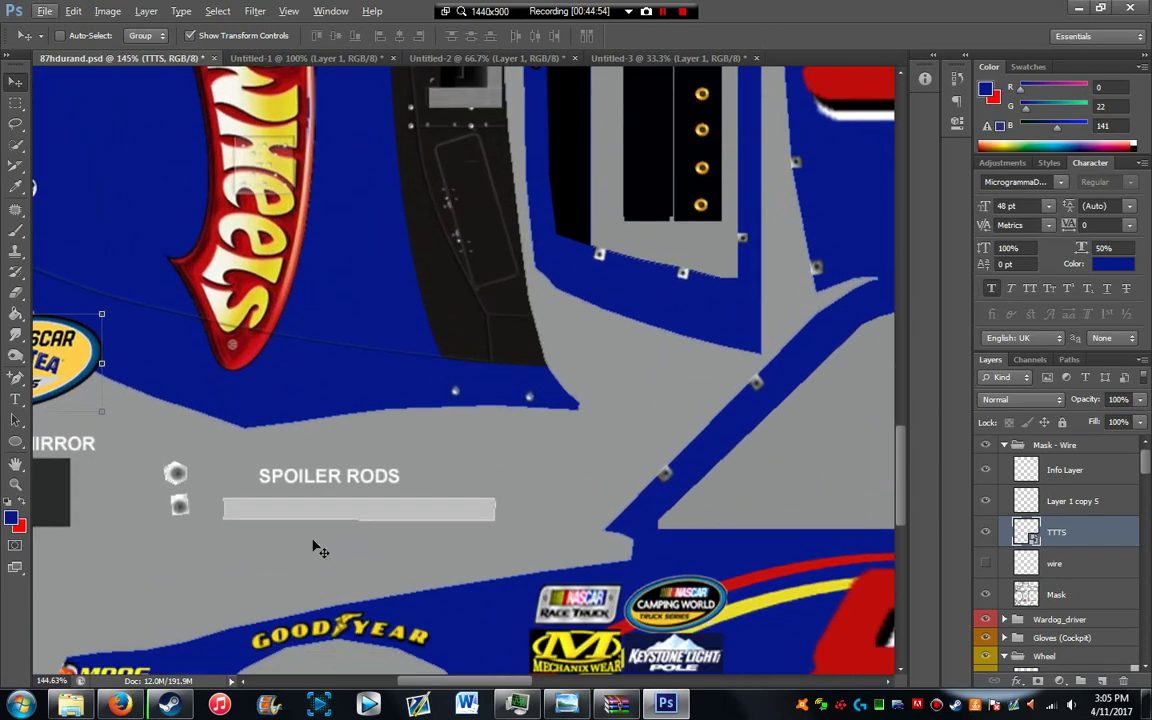
left_click_drag(130, 400, 690, 645)
Step: Resize and reposition the Twisted Tea logo to match the oval of the lower side's Camping World decal
scroll(688, 646, "up", 4)
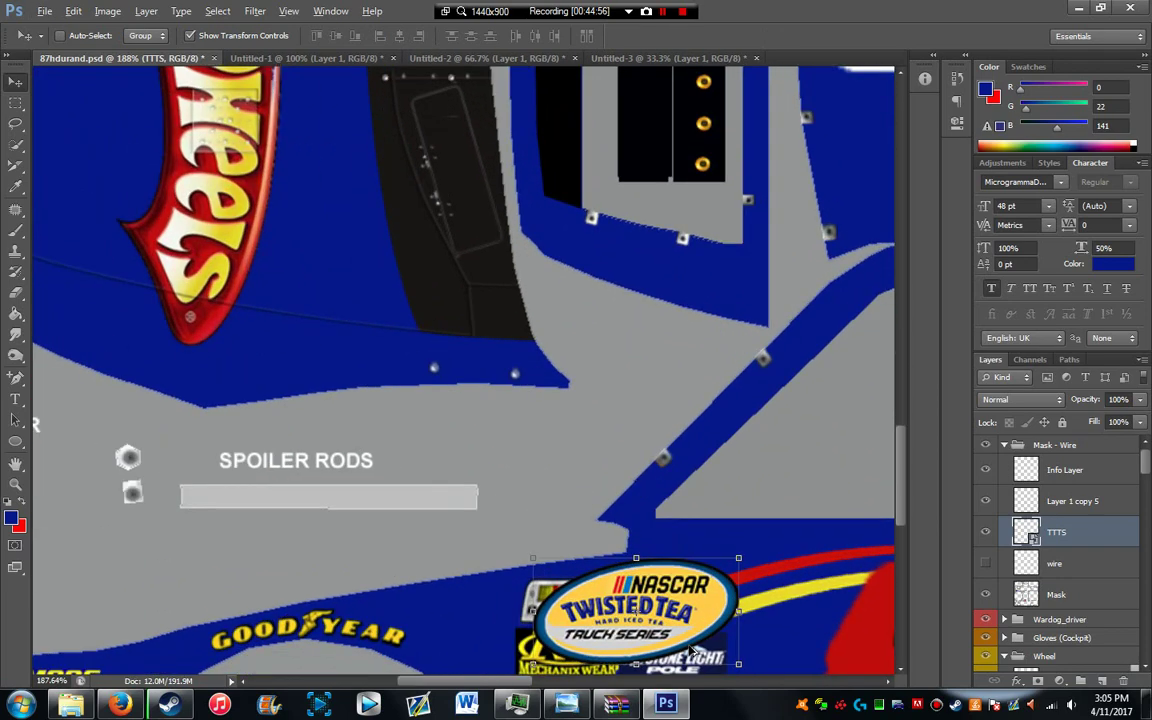
scroll(690, 648, "up", 2)
left_click_drag(818, 437, 322, 606)
left_click_drag(225, 638, 620, 544)
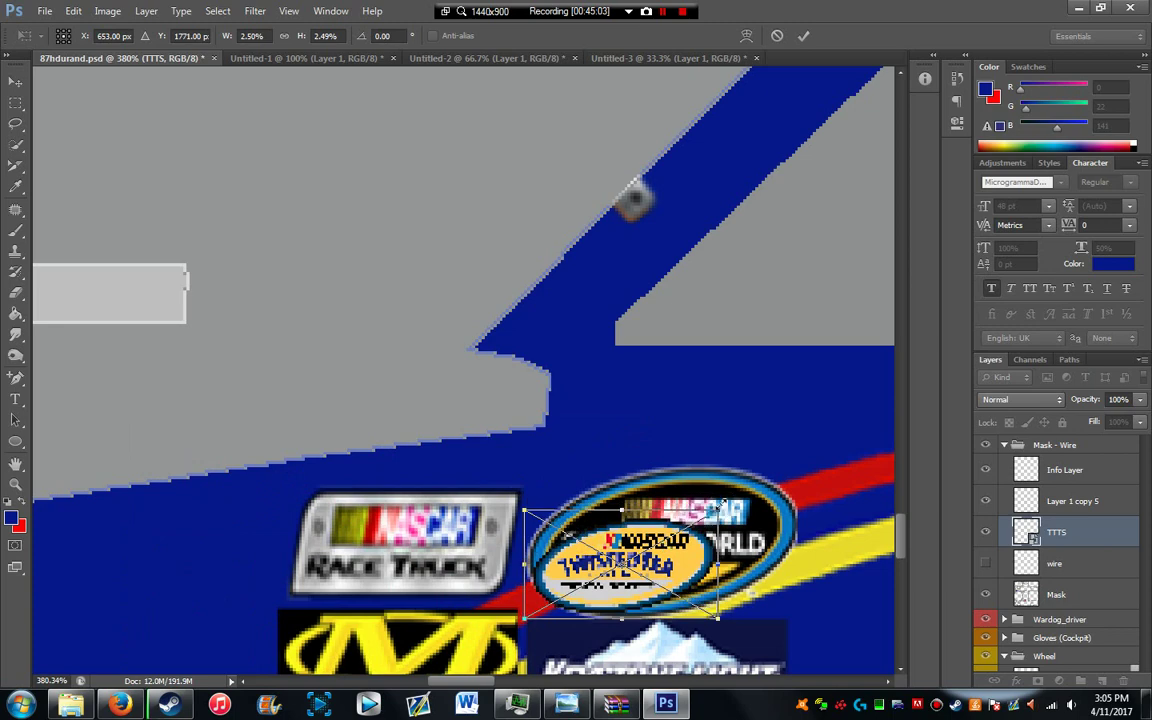
left_click_drag(718, 510, 845, 467)
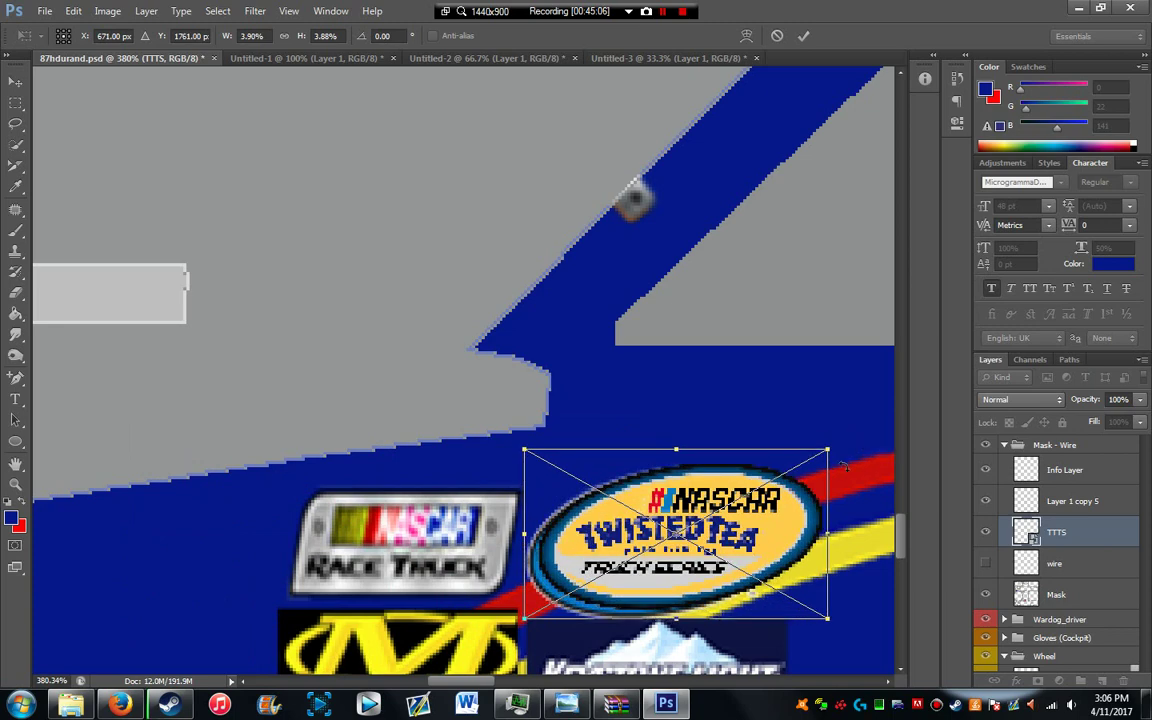
key("Return")
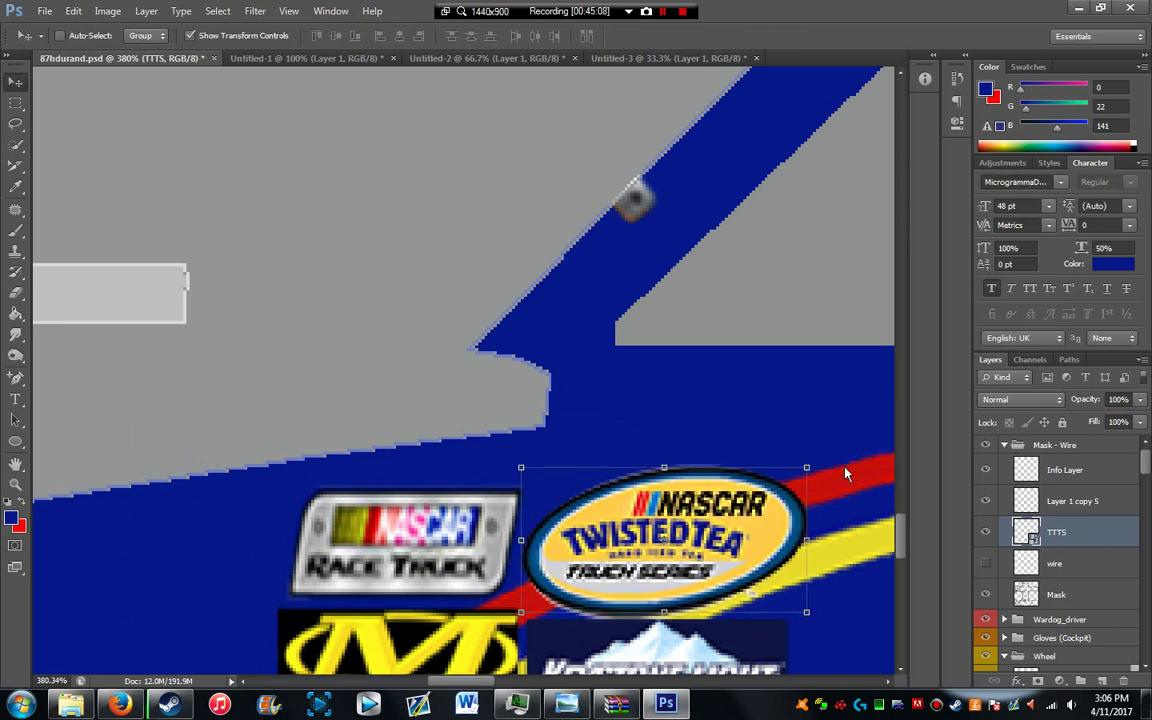
Step: Enlarge the lower side's Twisted Tea logo slightly and nudge it left and down to cover the old decal completely
key("Down")
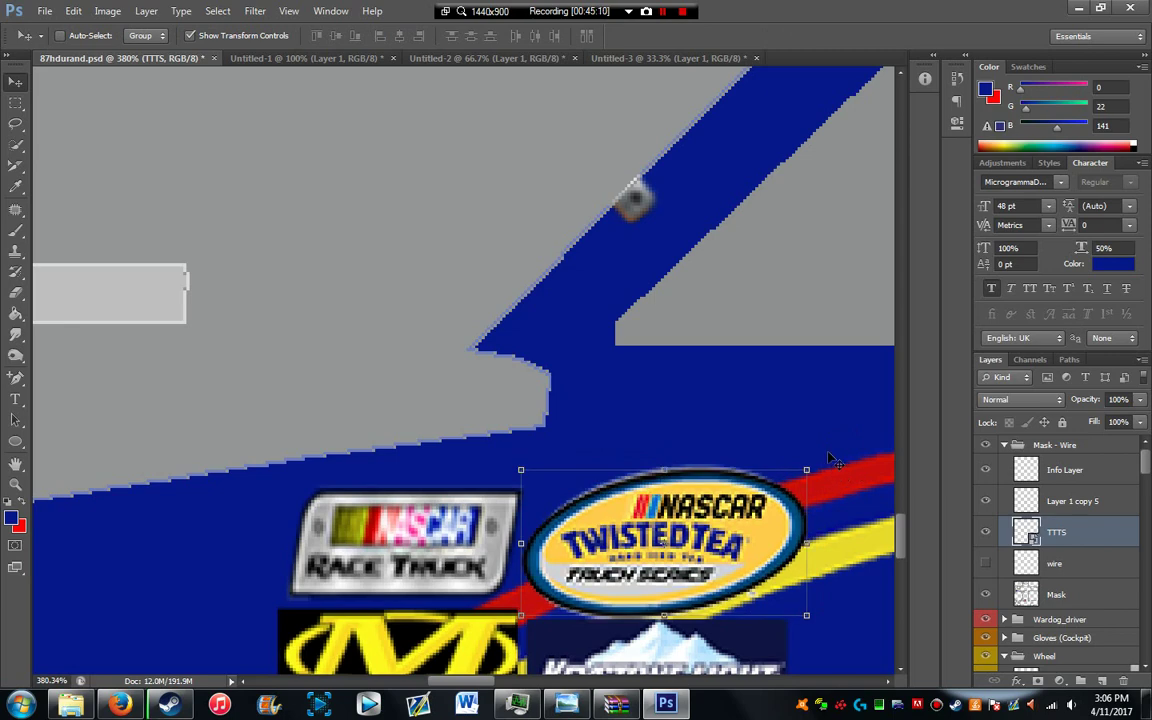
left_click_drag(814, 467, 838, 449)
key("Return")
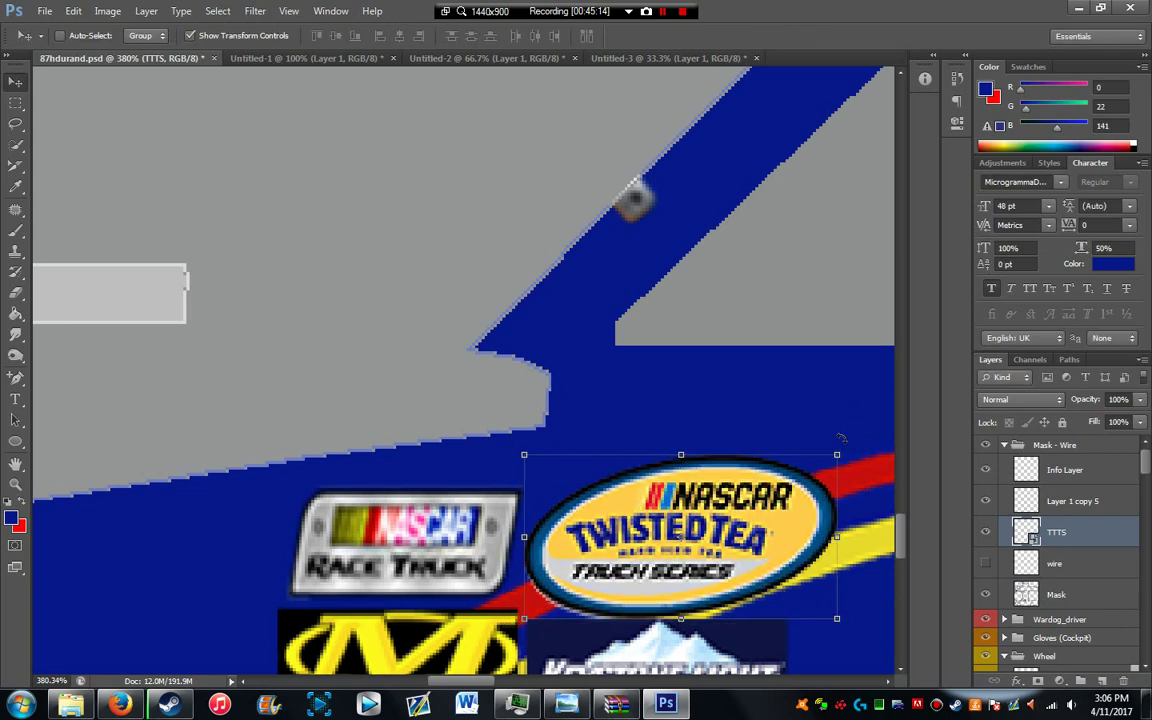
key("Left")
key("Down")
key("Left")
key("Down")
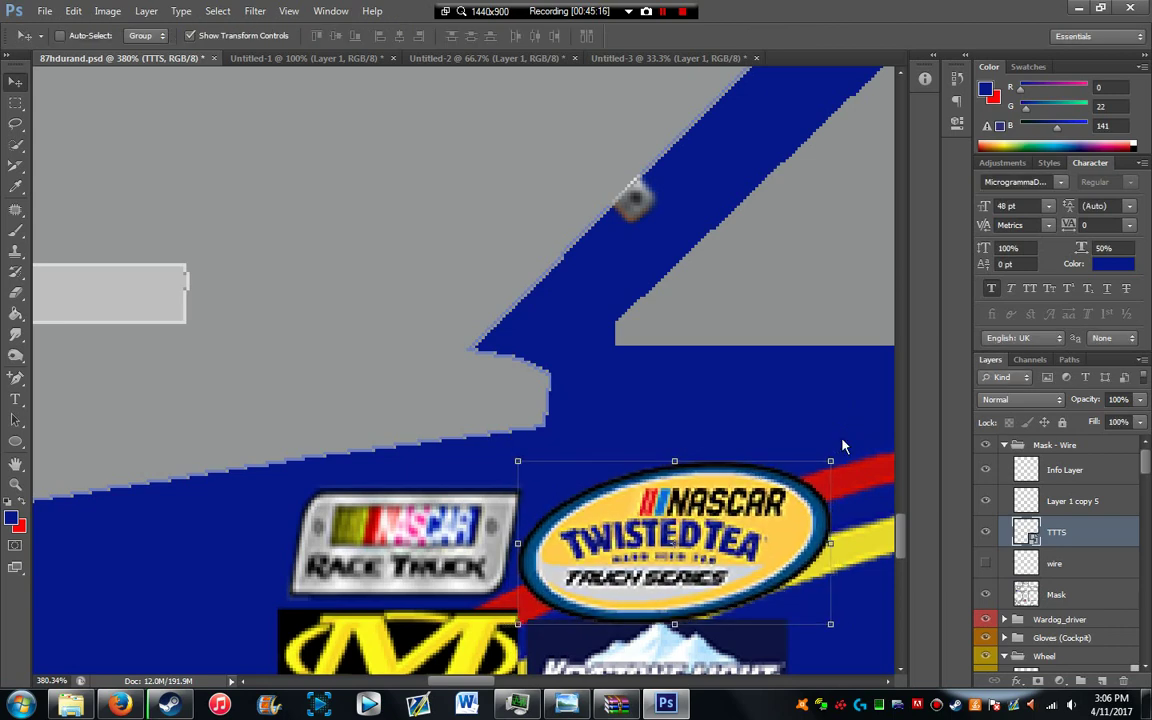
left_click_drag(697, 465, 703, 465)
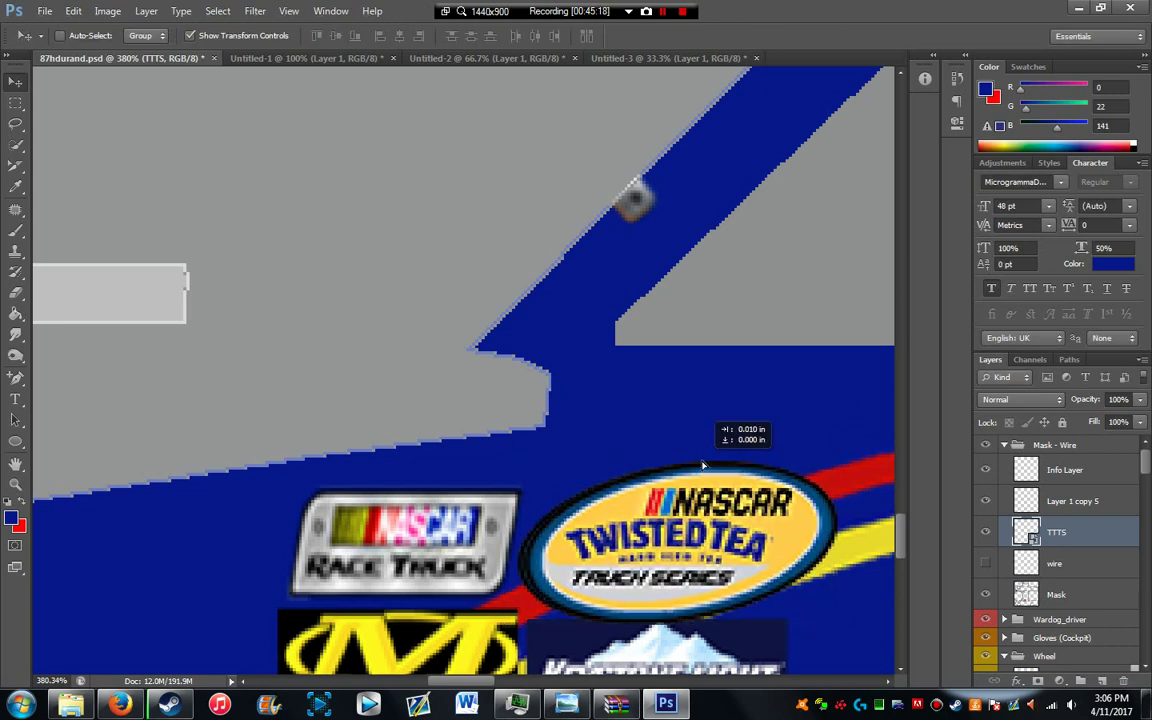
key("ctrl+j")
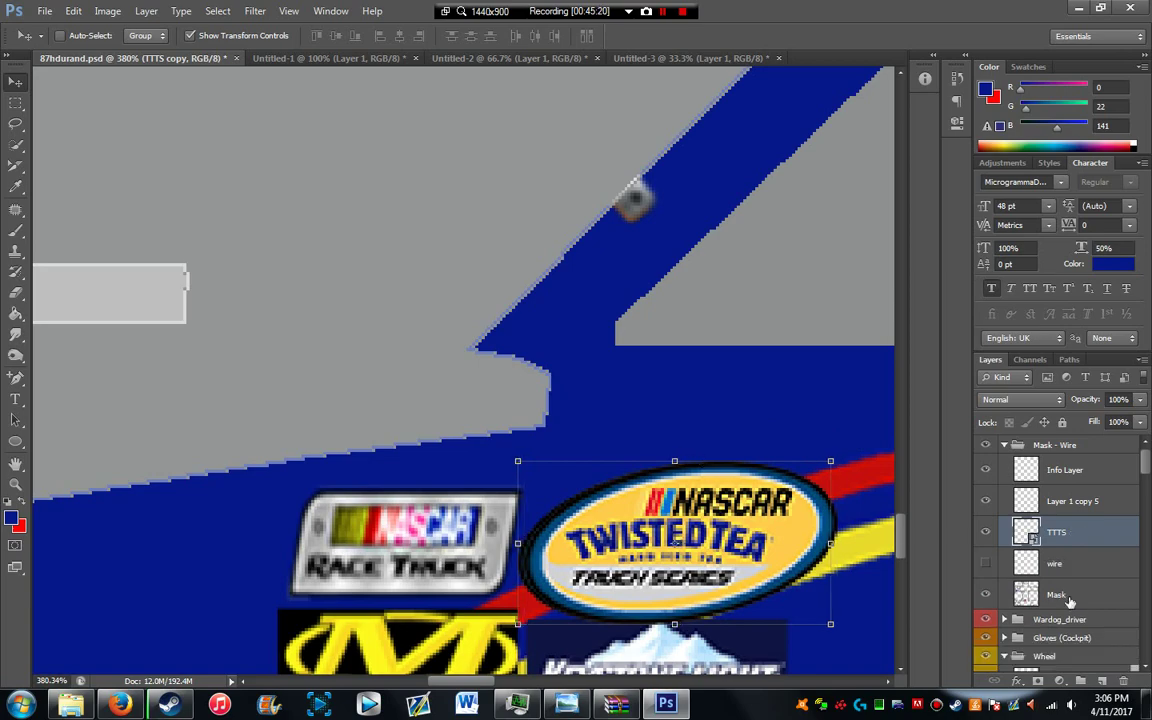
key("ctrl+alt+z")
key("ctrl+alt+z")
Step: Duplicate the Twisted Tea logo onto the upper side's Camping World decal and turn the copy upside down, slightly enlarged
left_click_drag(779, 547, 740, 3)
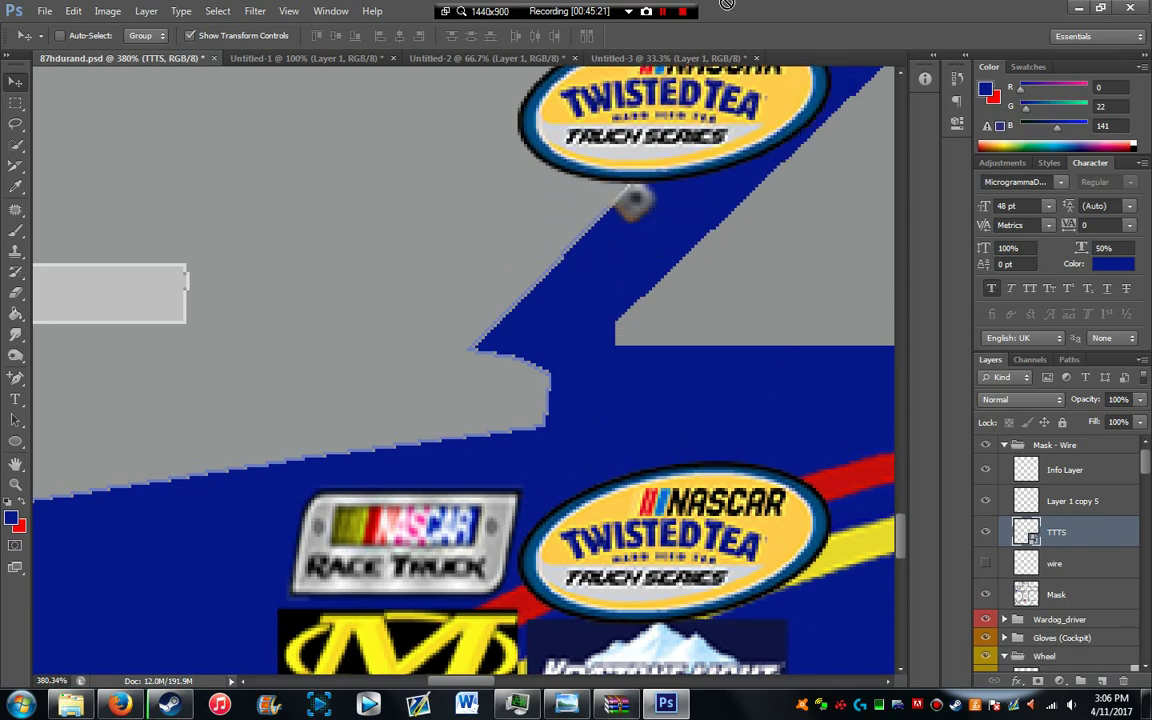
left_click_drag(719, 64, 795, 437)
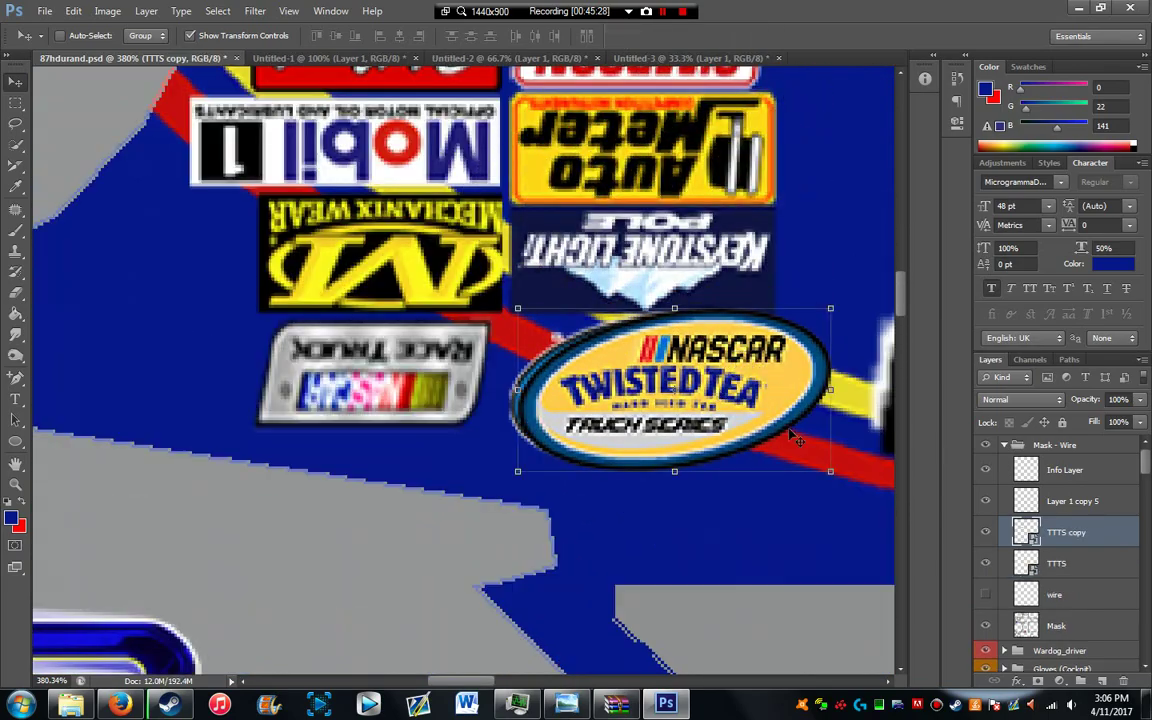
left_click_drag(840, 487, 752, 517)
left_click_drag(875, 515, 535, 258)
key("Return")
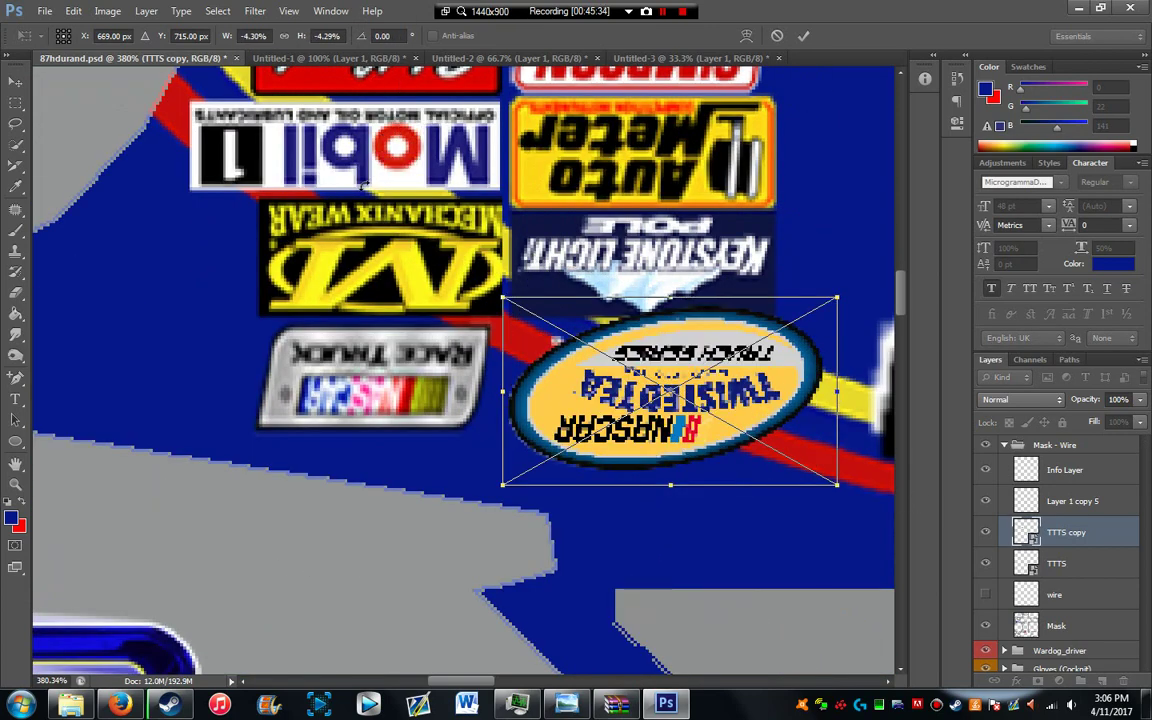
Step: Nudge the upper side's inverted Twisted Tea logo left and slightly down over the old decal
key("Left")
key("Left")
key("Left")
key("Left")
key("Down")
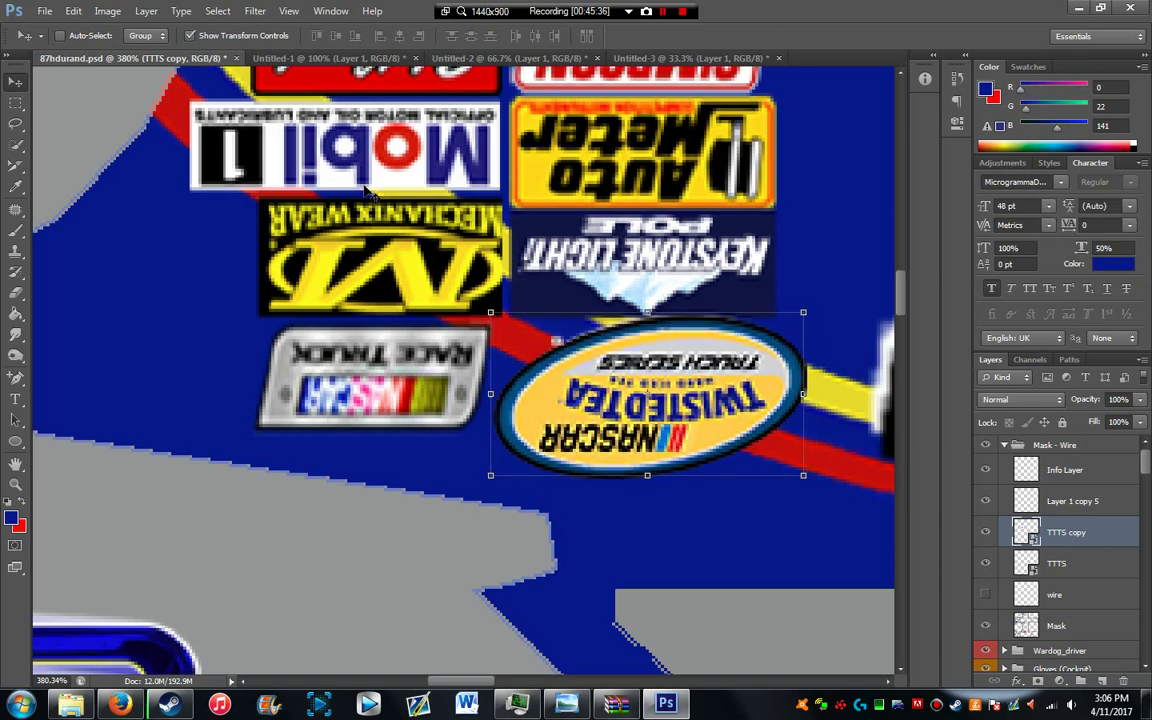
scroll(655, 344, "down", 10)
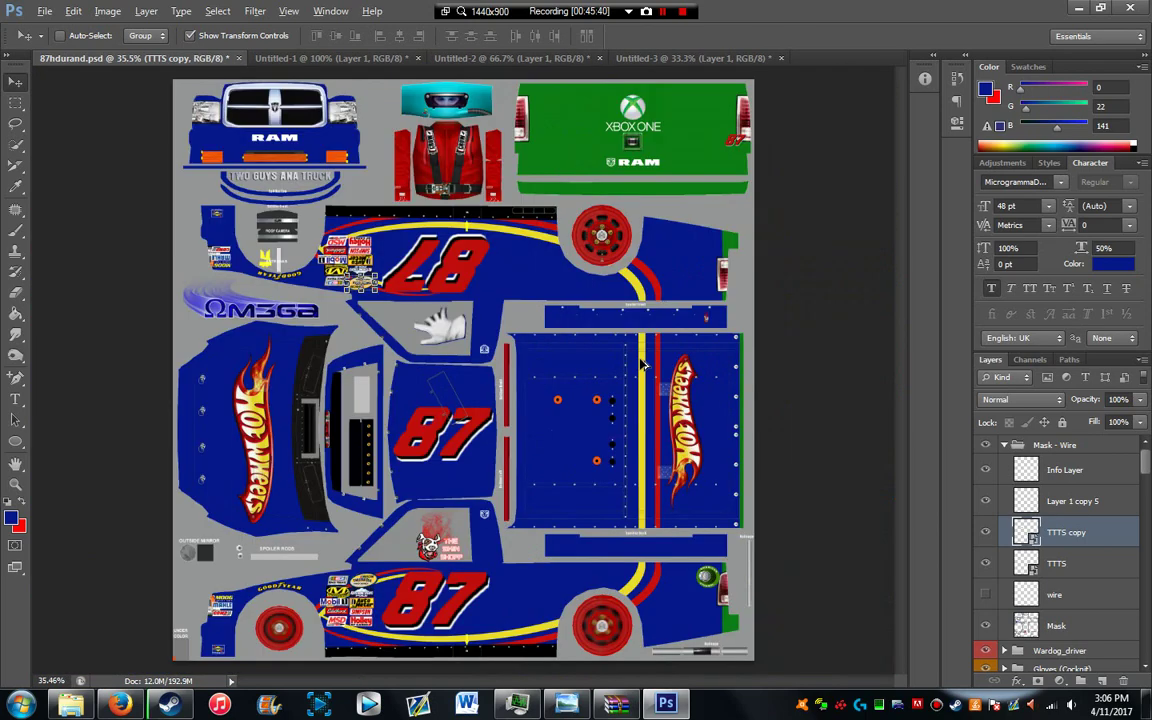
scroll(642, 365, "up", 1)
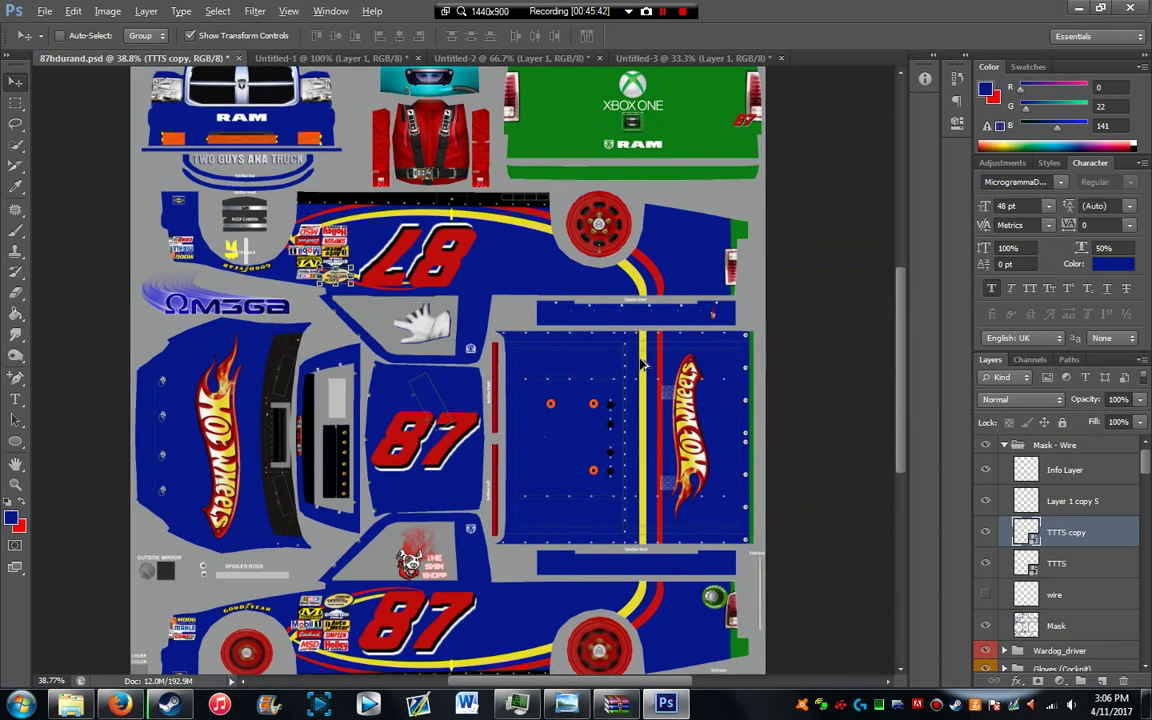
scroll(642, 365, "down", 1)
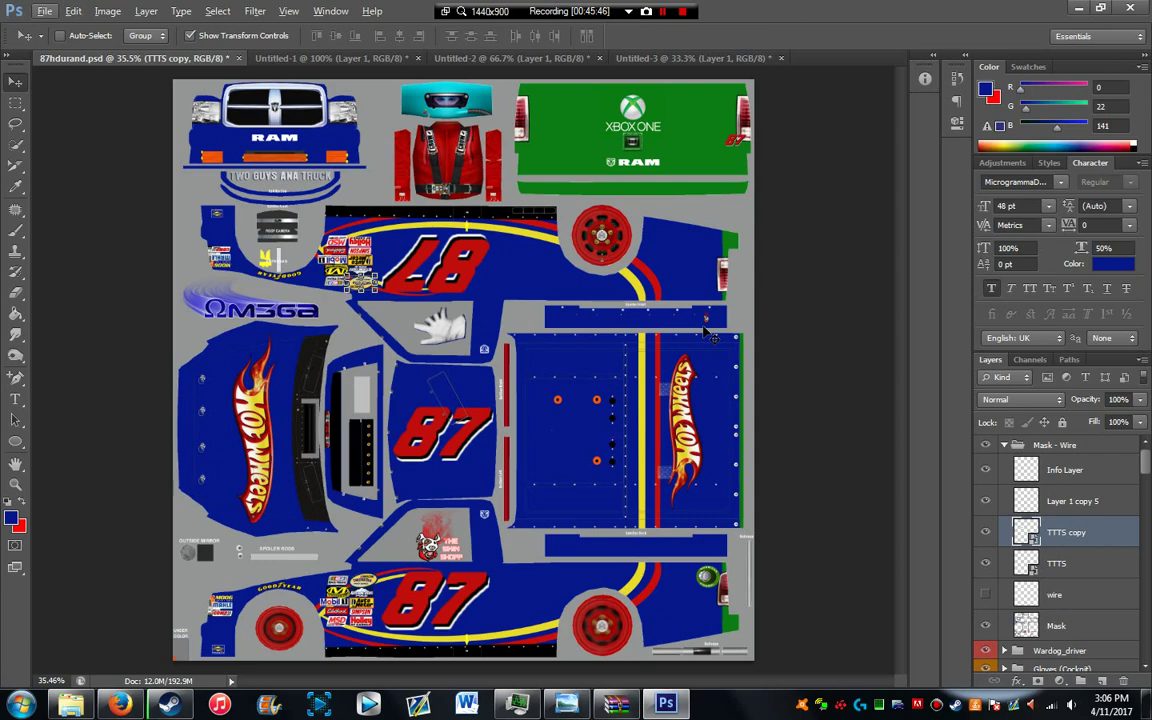
left_click(570, 706)
left_click(577, 712)
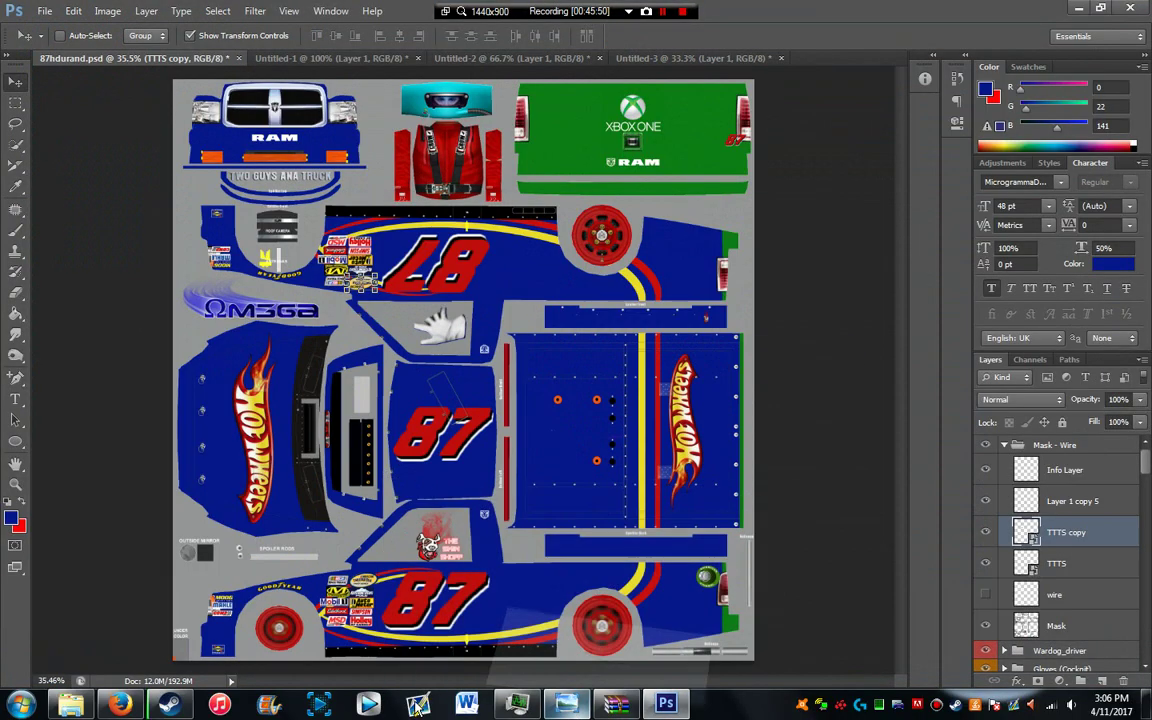
Step: Switch to Firefox and search Bing images for "logitech logo"
left_click(120, 705)
double_click(66, 138)
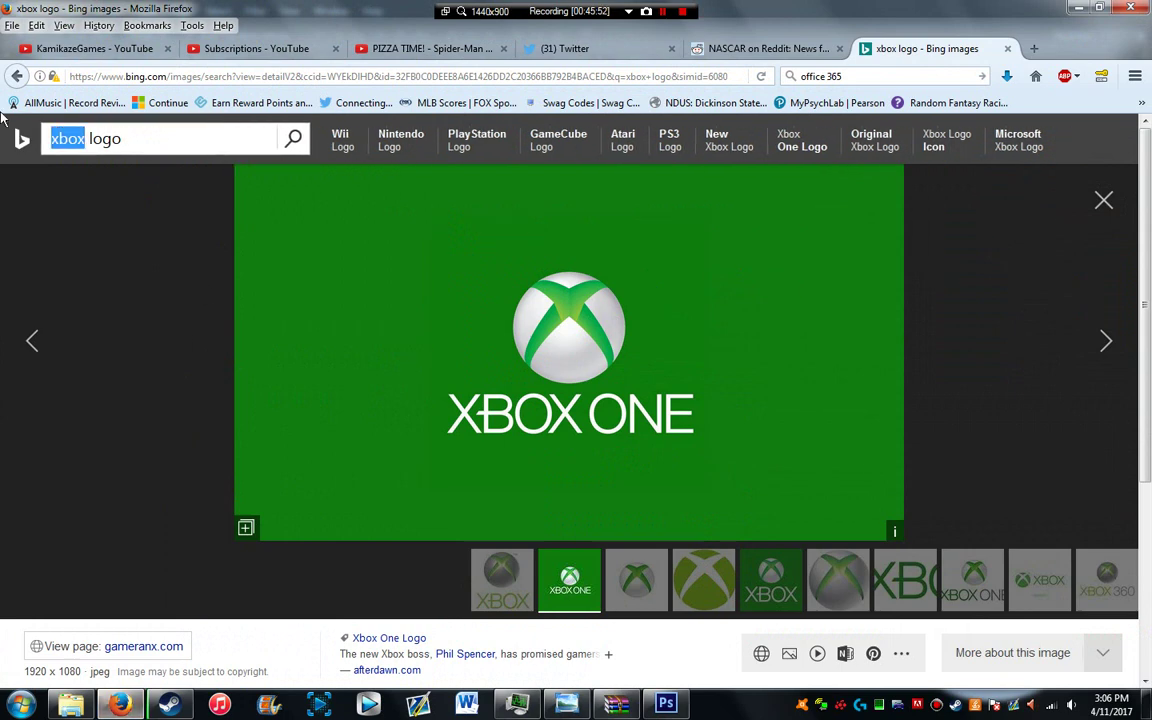
type("logitech")
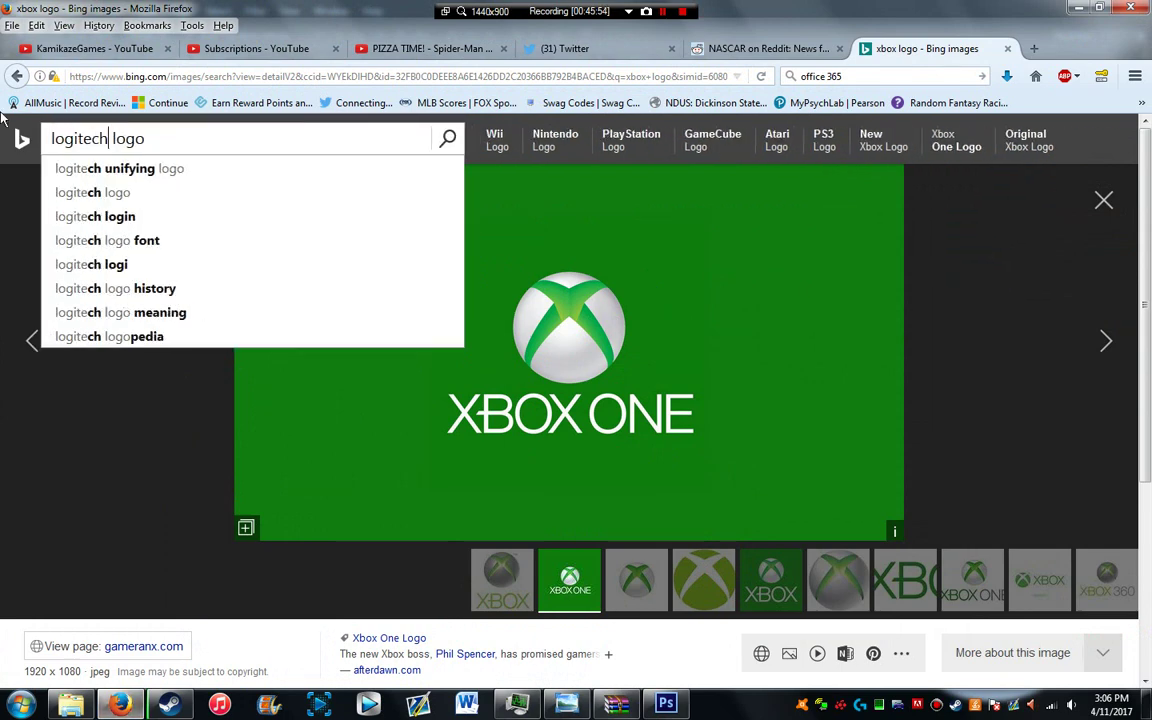
key("Return")
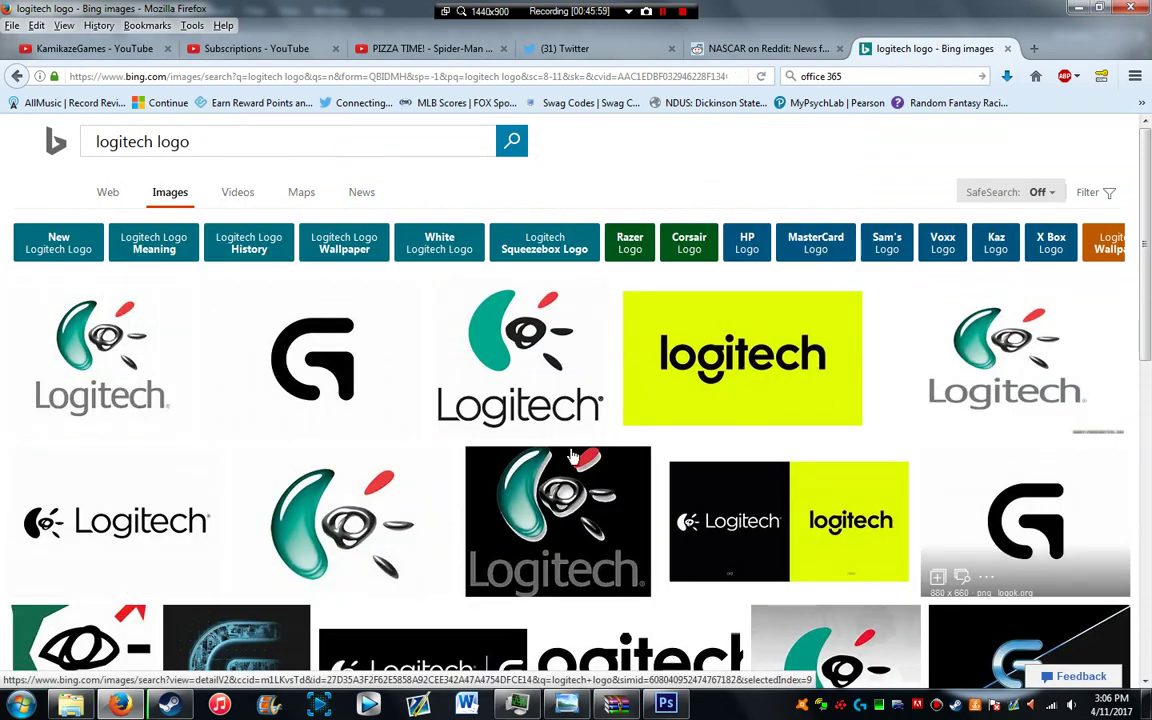
Step: Browse the Logitech results and open the image of the blue G logo on a black background with a diagonal line
scroll(382, 449, "down", 2)
scroll(580, 491, "down", 2)
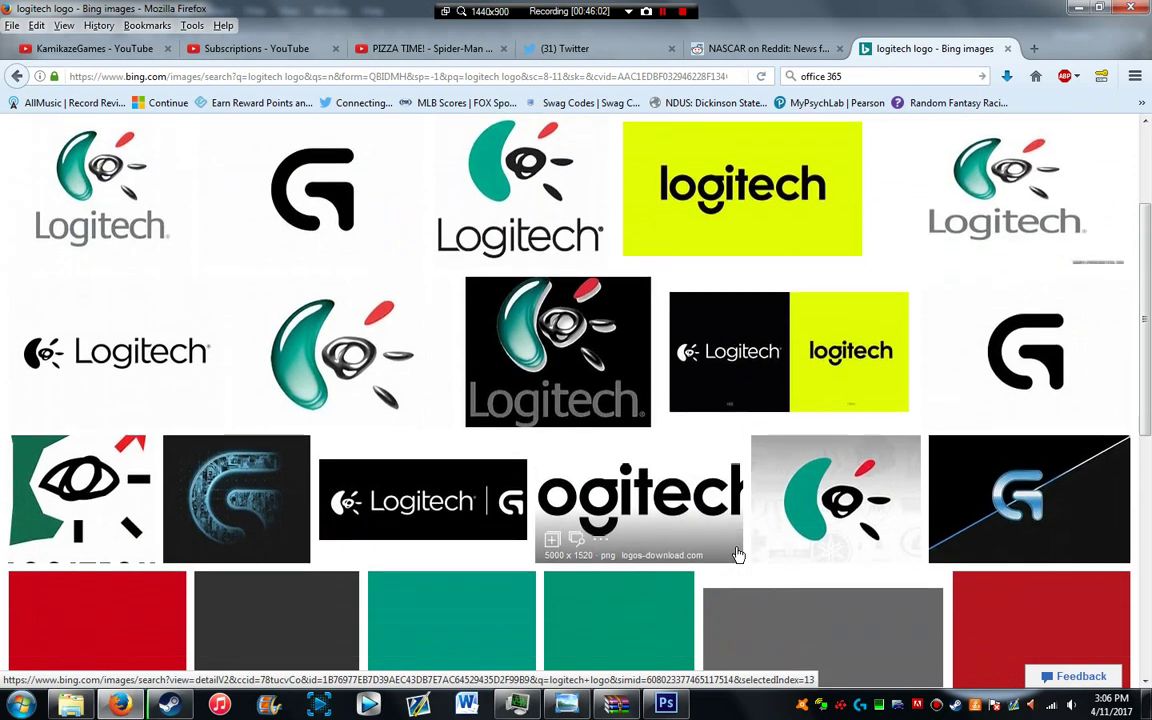
scroll(626, 535, "down", 5)
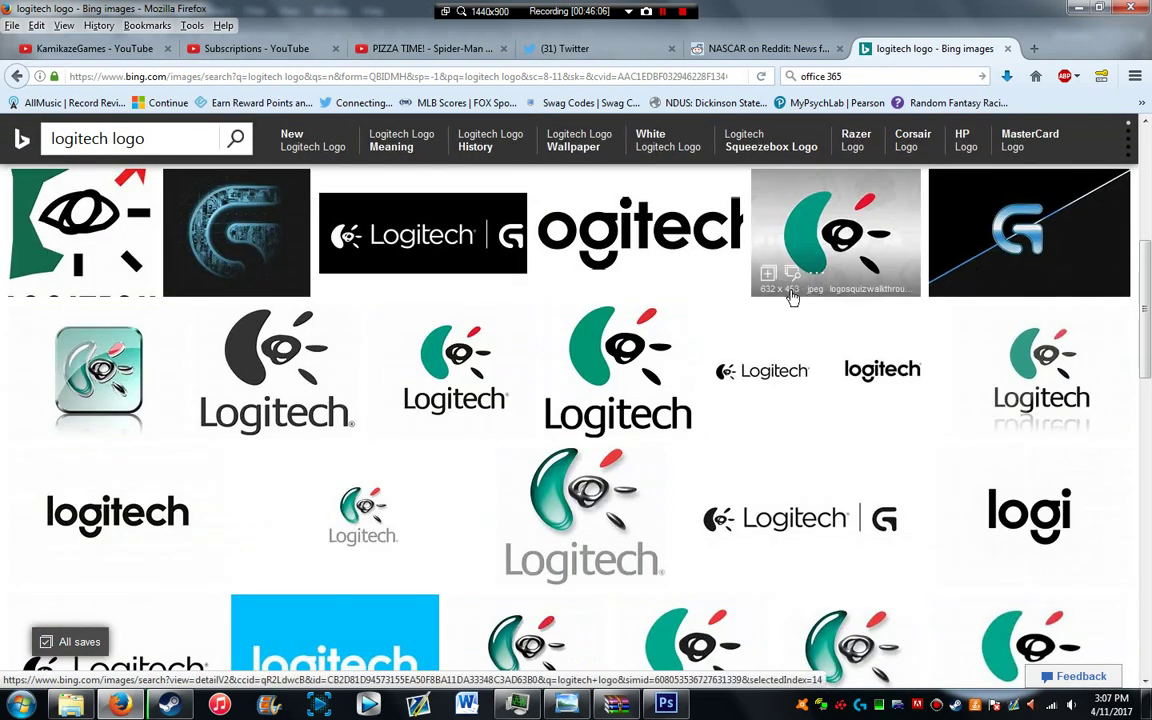
left_click(1052, 245)
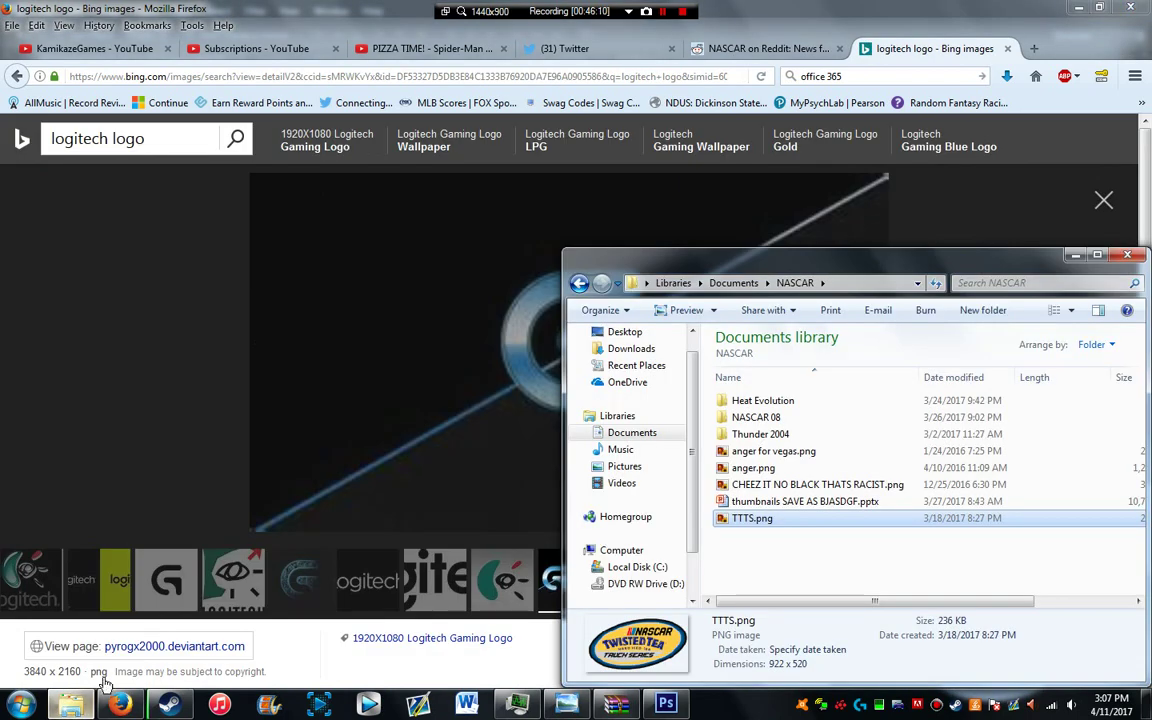
Step: Switch to Windows Explorer and launch WinMip2.exe from the eh folder inside the NASCAR Racing 2003 Season exports_imports folder on drive C
left_click(22, 705)
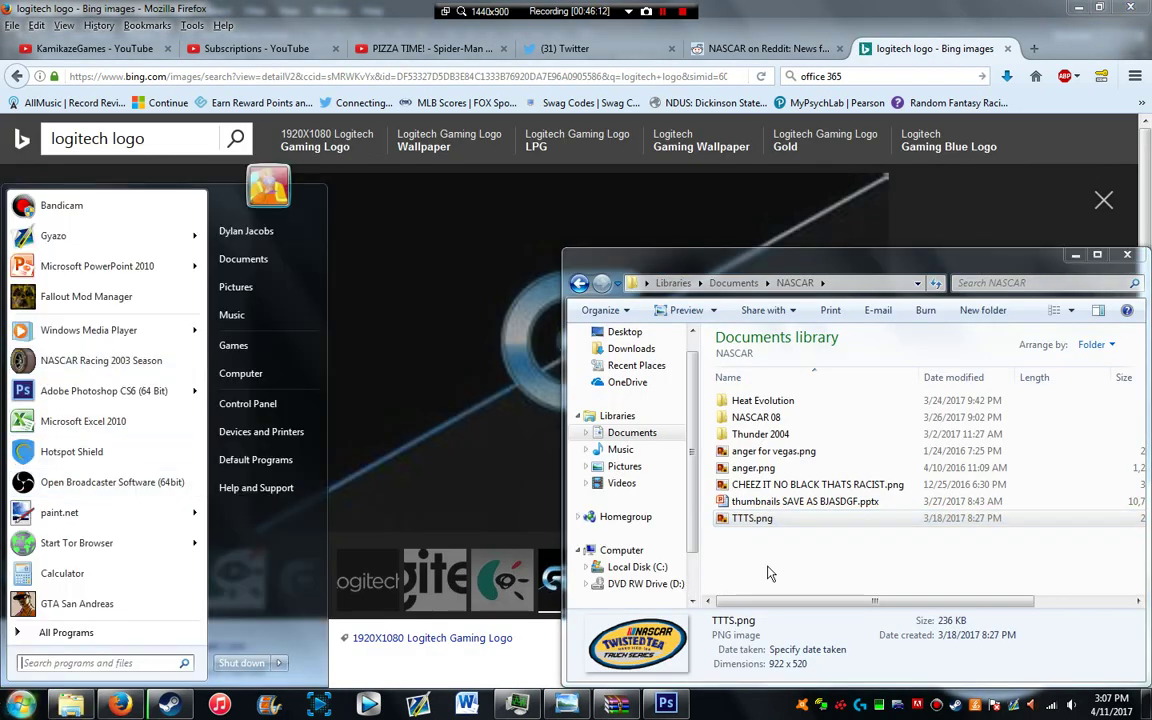
left_click(767, 573)
left_click(637, 567)
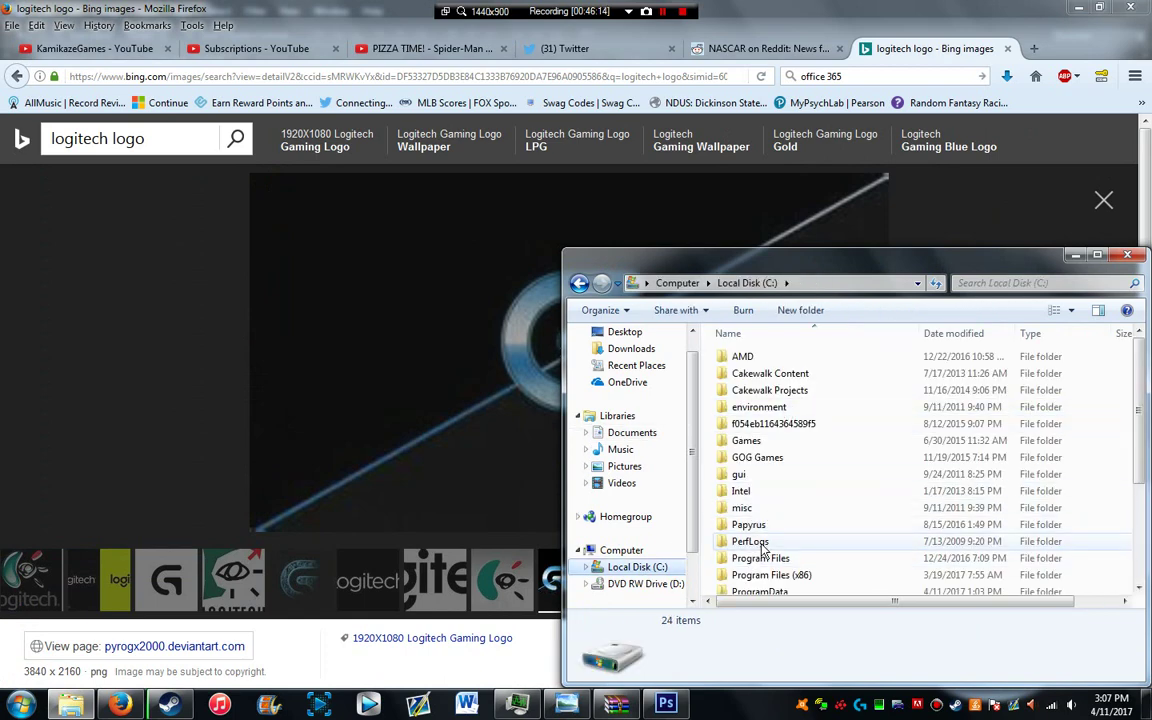
double_click(750, 524)
double_click(742, 356)
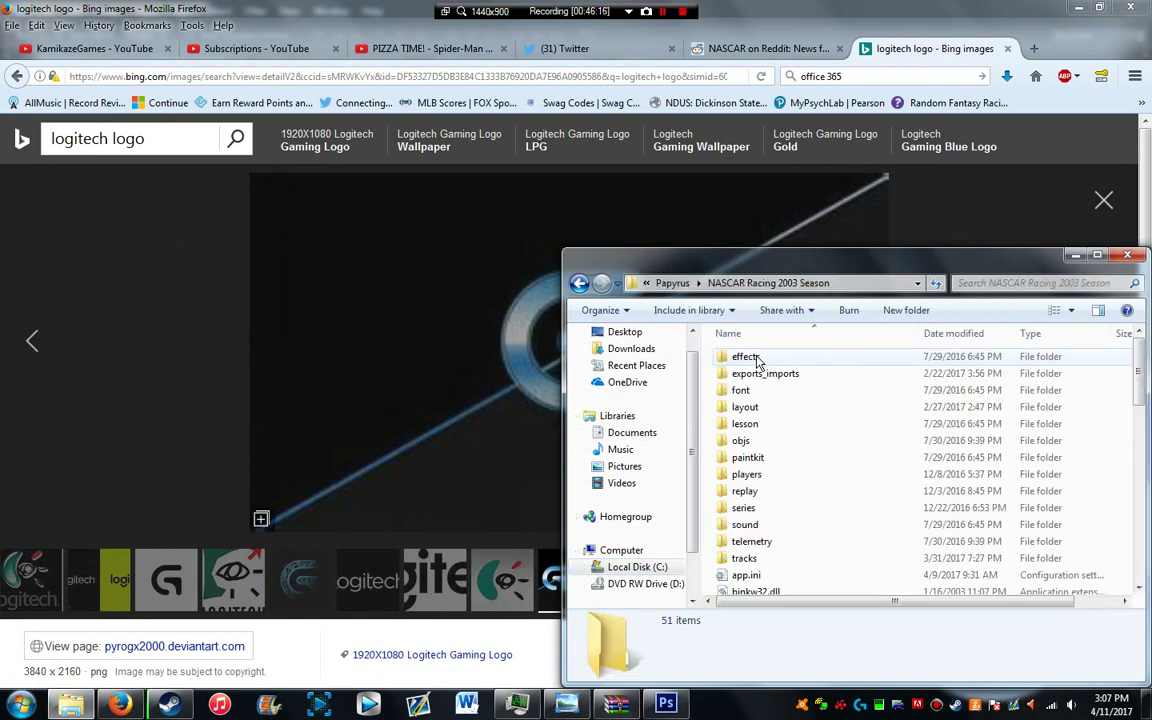
double_click(776, 373)
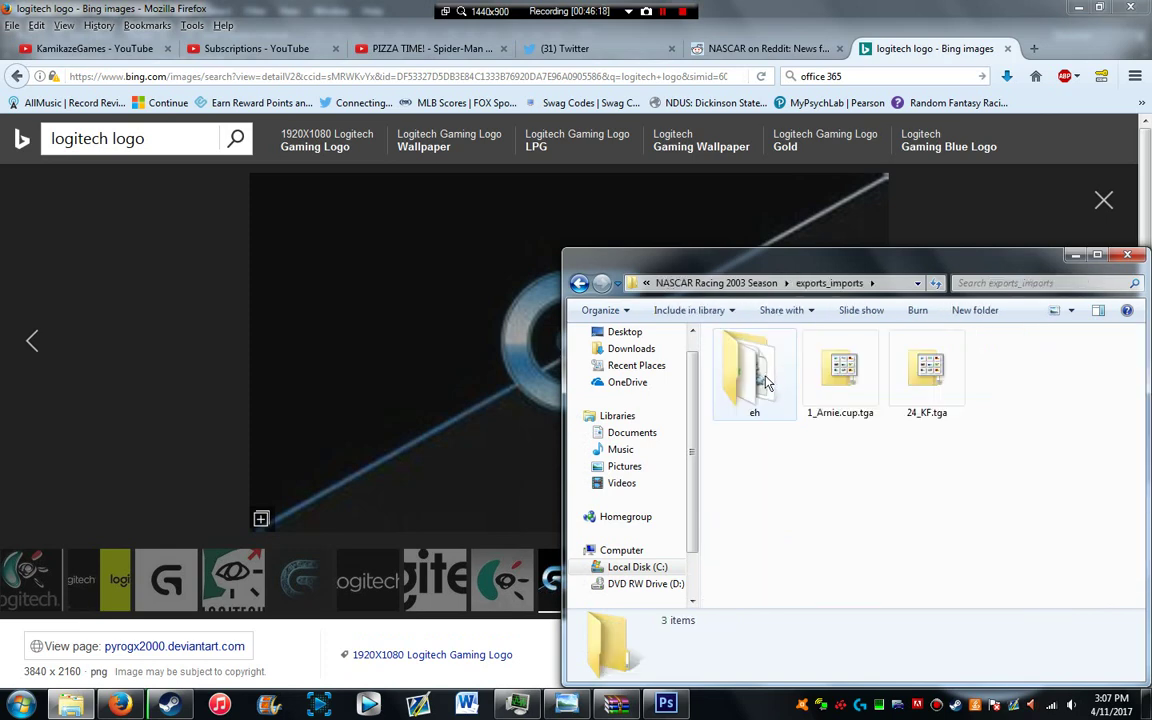
double_click(766, 381)
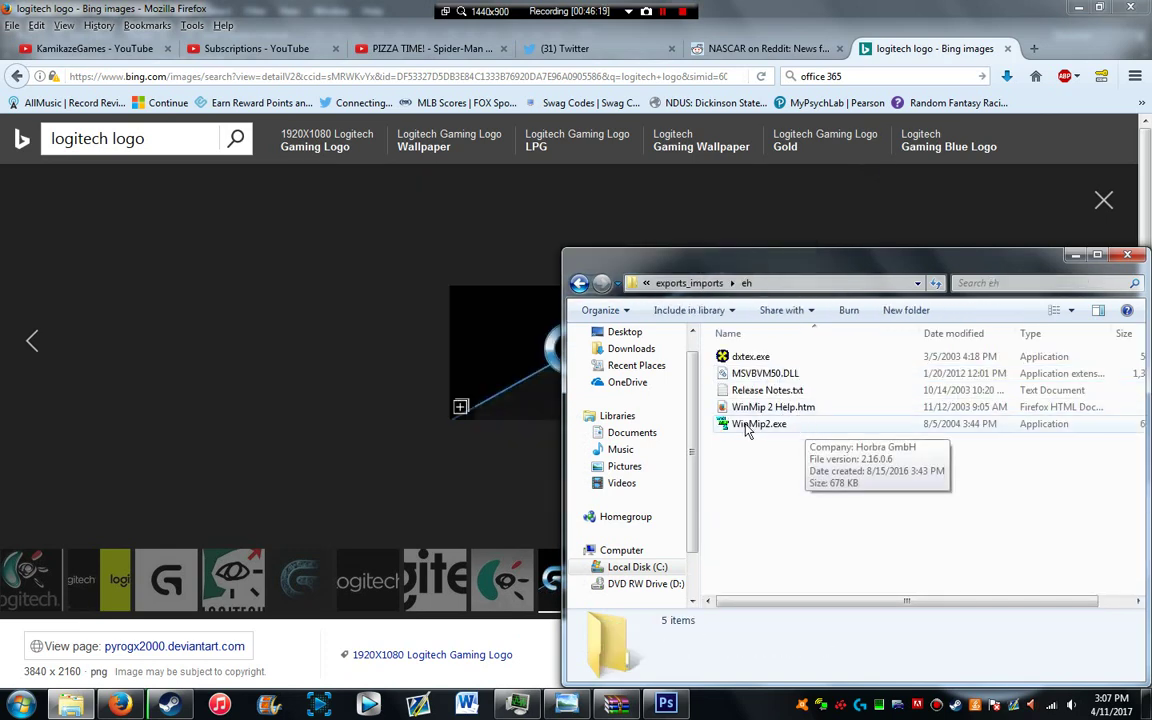
double_click(856, 433)
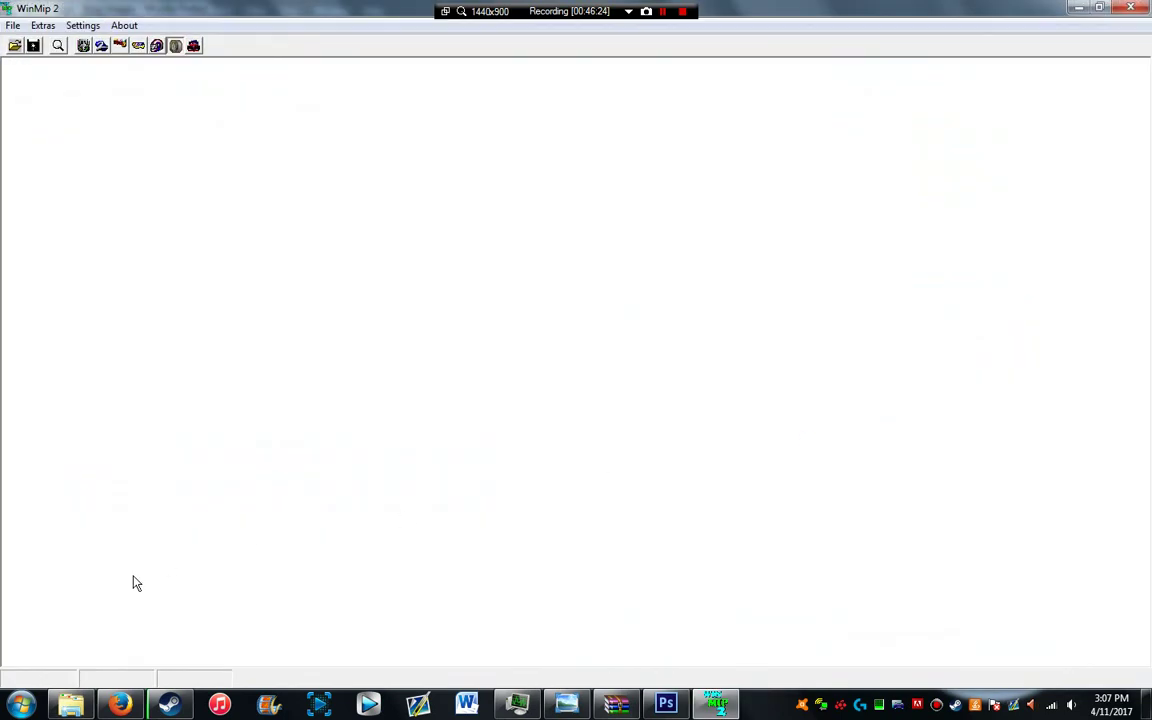
Step: Open the number 94 truck's car file from the cws2015 cars folder and look through its AI parameters
left_click(40, 26)
left_click(86, 78)
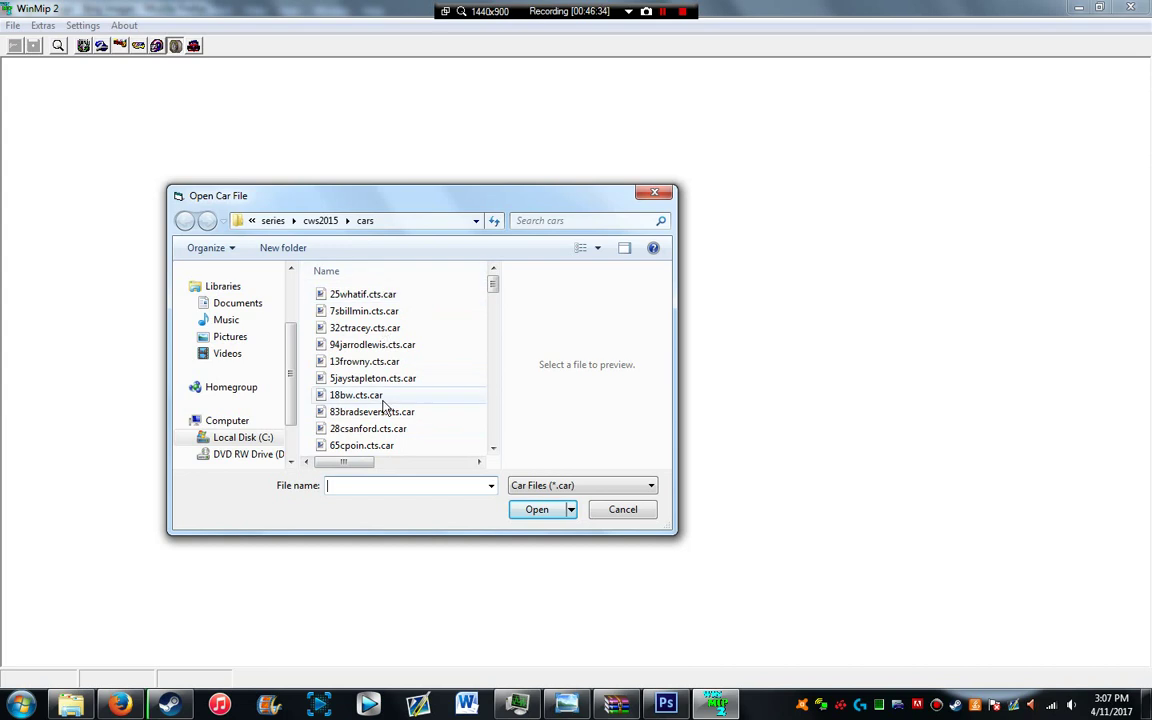
left_click(378, 344)
left_click(527, 514)
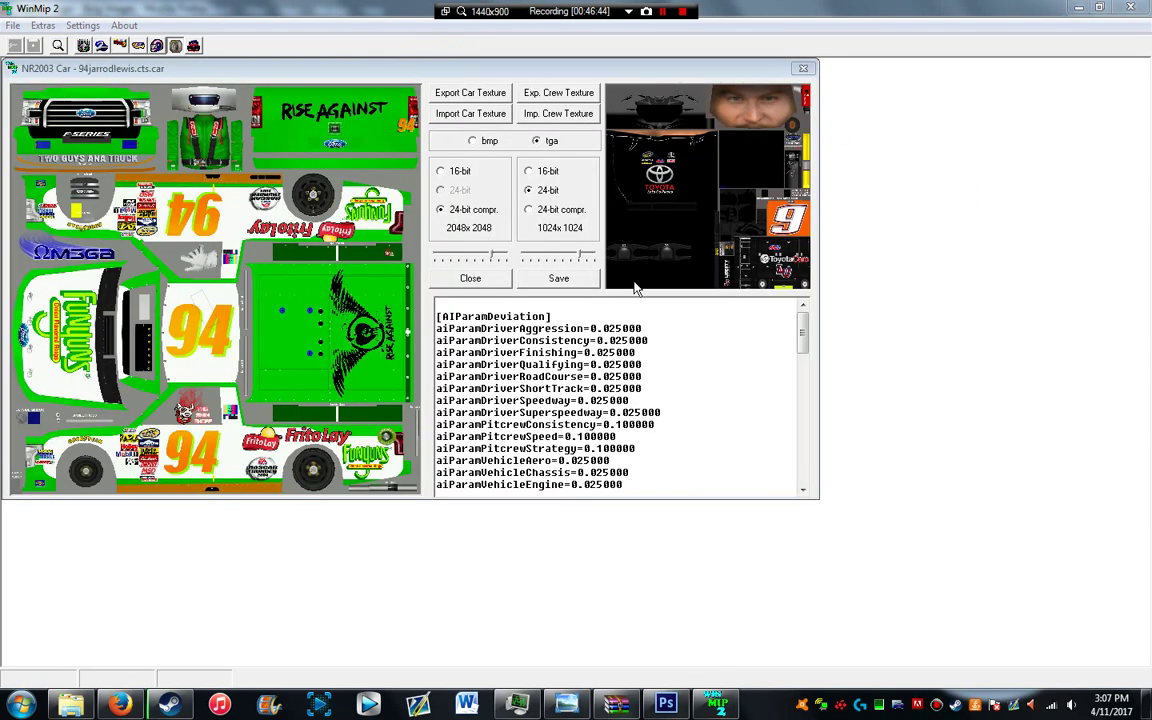
scroll(786, 448, "down", 15)
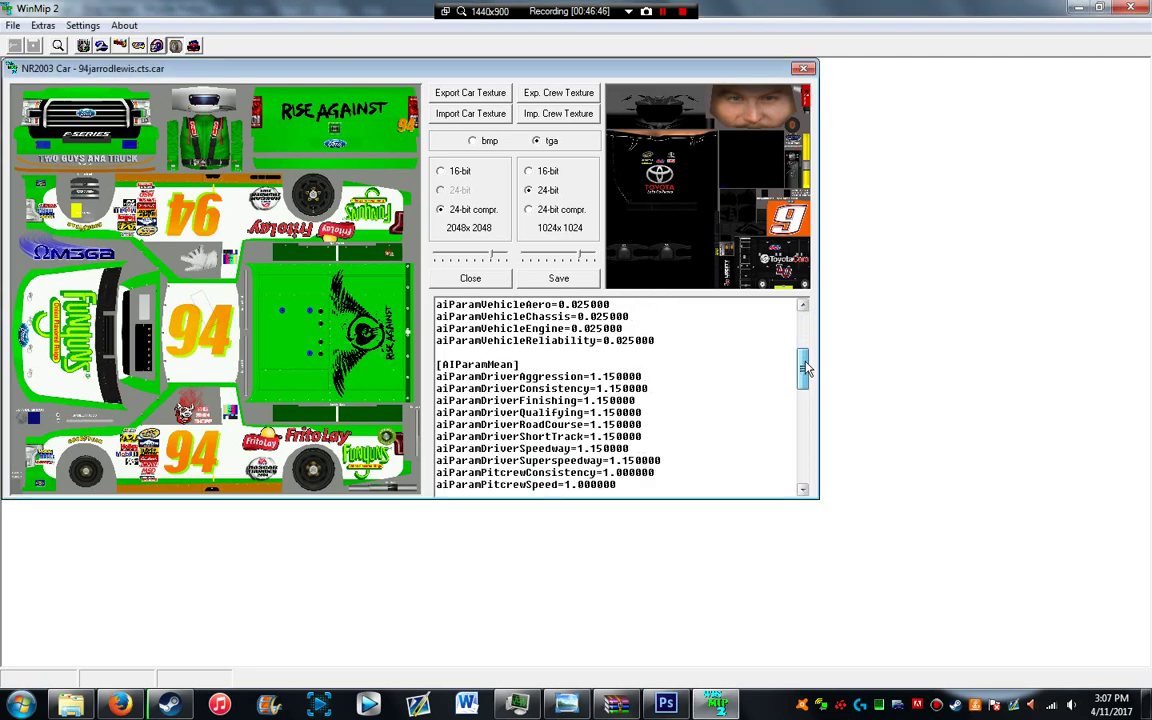
scroll(786, 448, "down", 2)
left_click_drag(801, 455, 818, 325)
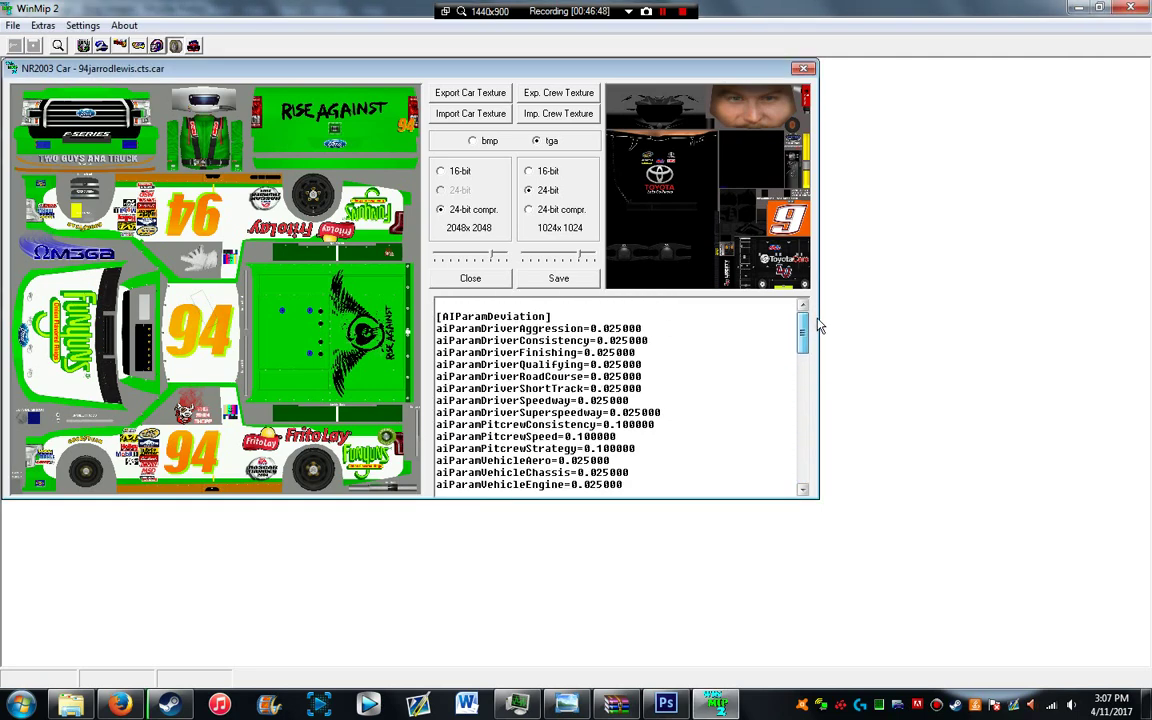
Step: Cancel the car texture import, close the number 94 car file and restart WinMip 2
left_click(451, 116)
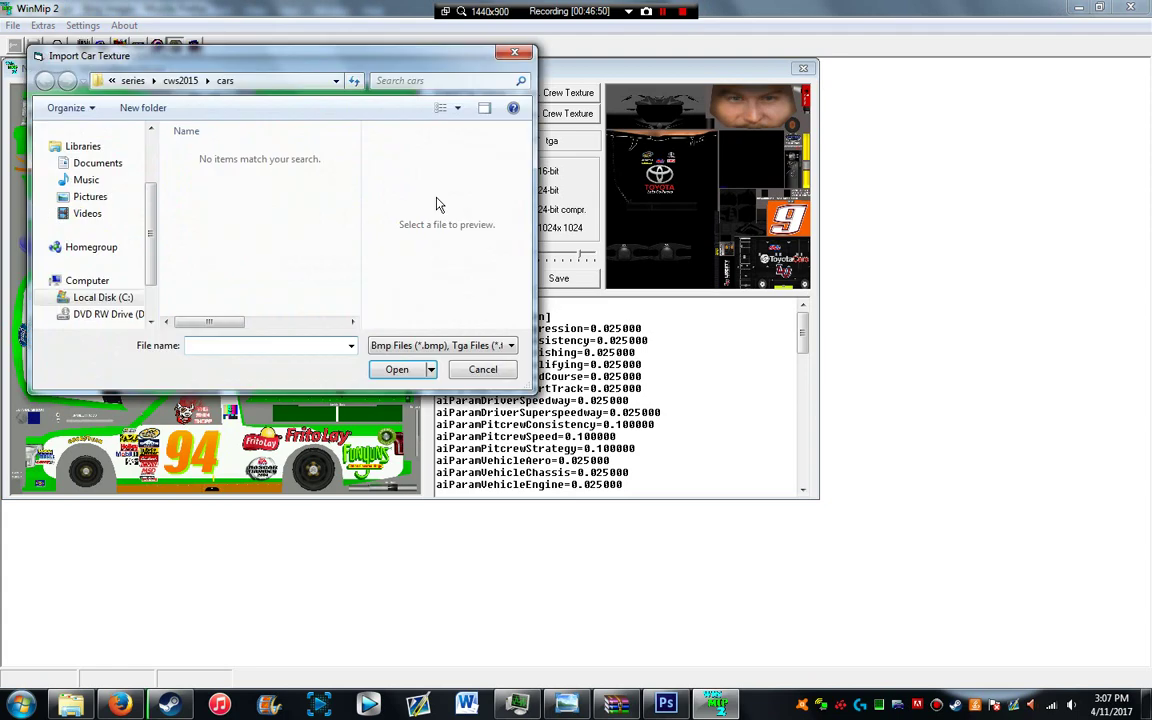
left_click(482, 370)
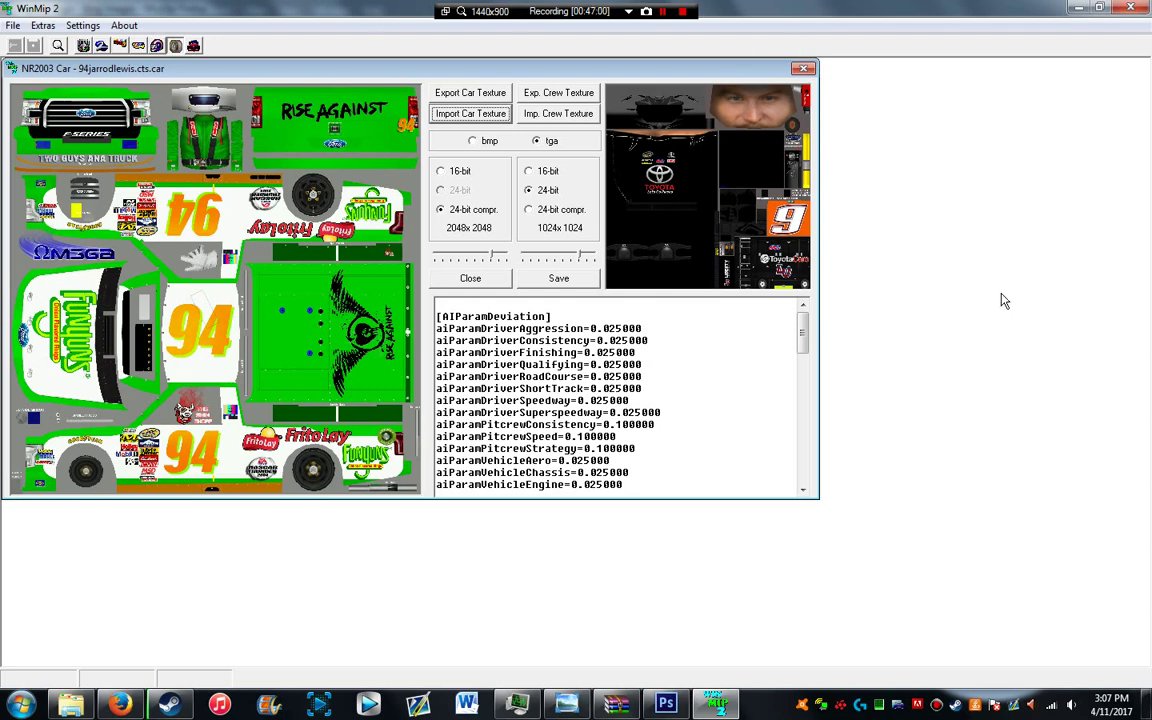
left_click(499, 282)
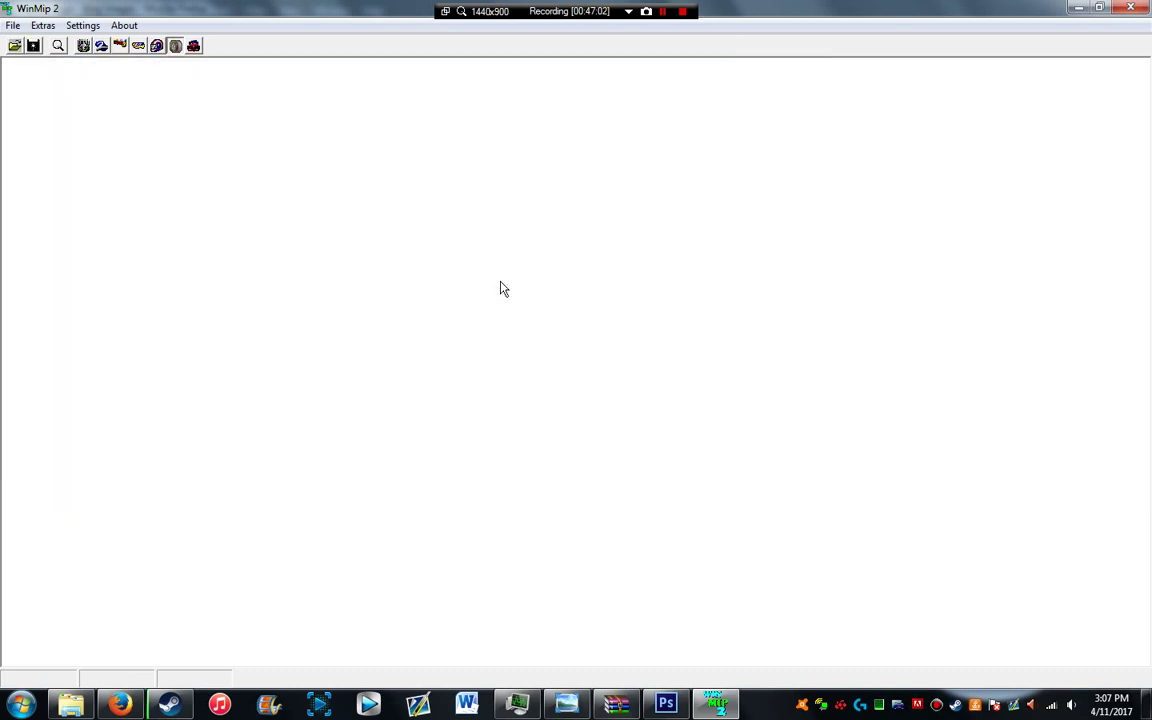
key("alt+F4")
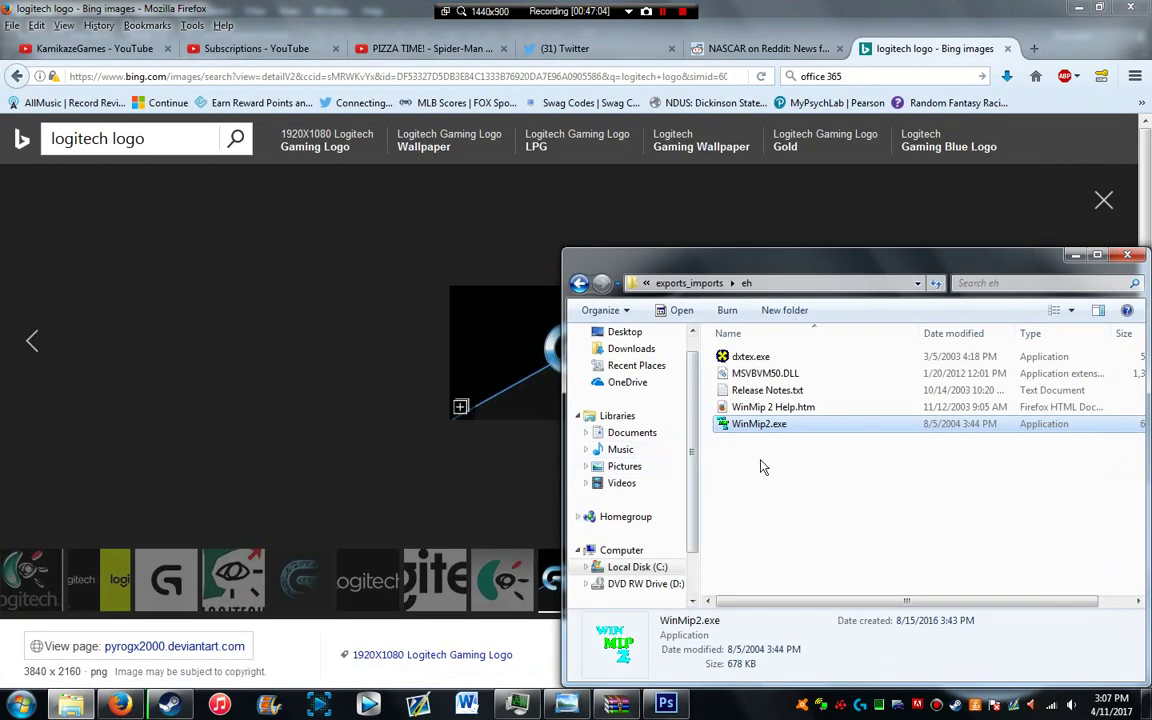
double_click(785, 432)
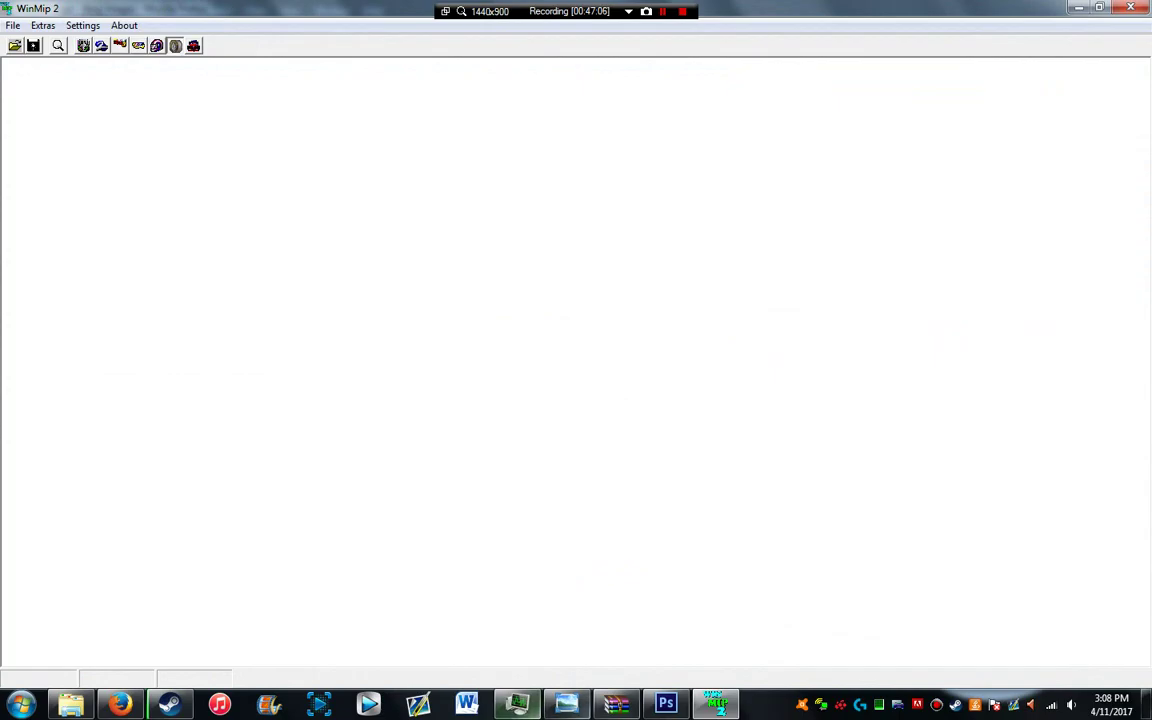
Step: Switch to Firefox and copy the enlarged blue Logitech G image
key("alt+Tab")
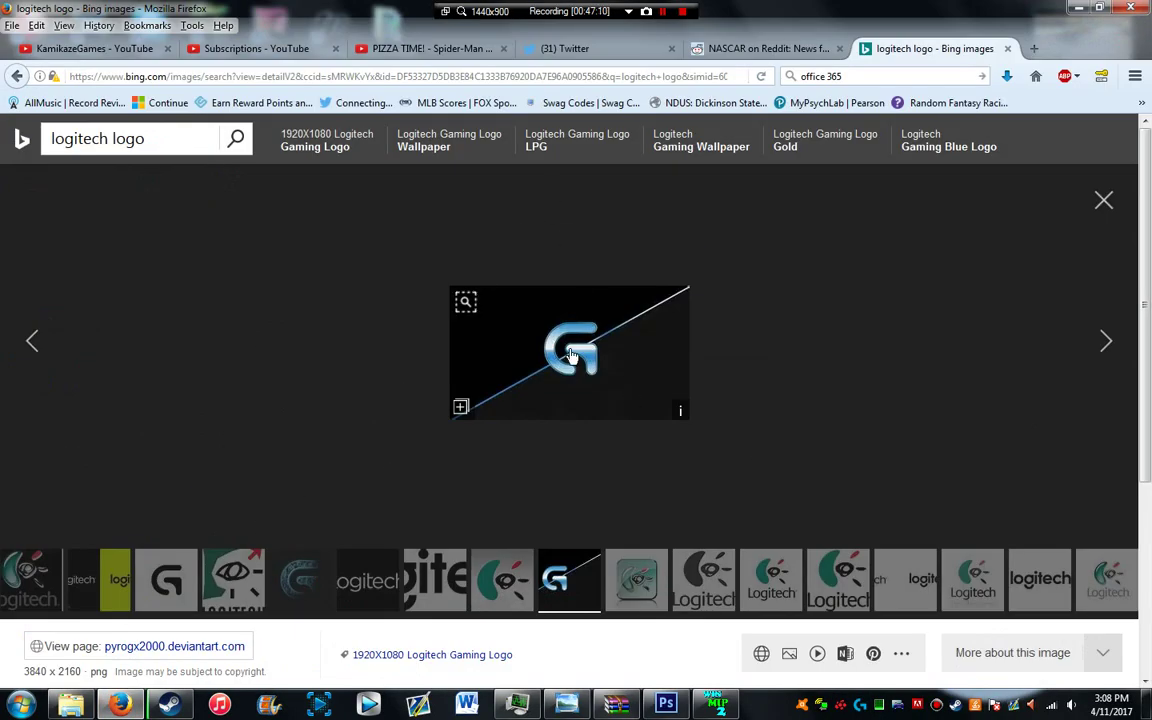
right_click(567, 352)
left_click(607, 394)
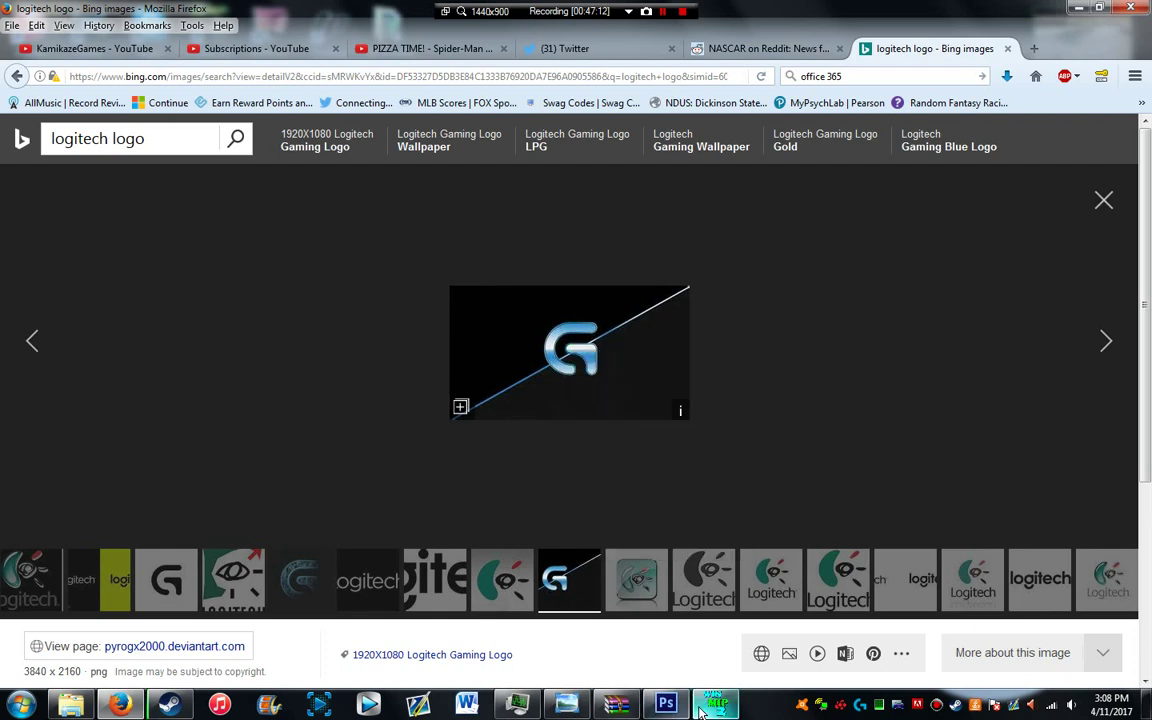
Step: Switch to Photoshop, clear the layer in Untitled-3 and paste the Logitech G image onto the canvas
key("alt+Tab")
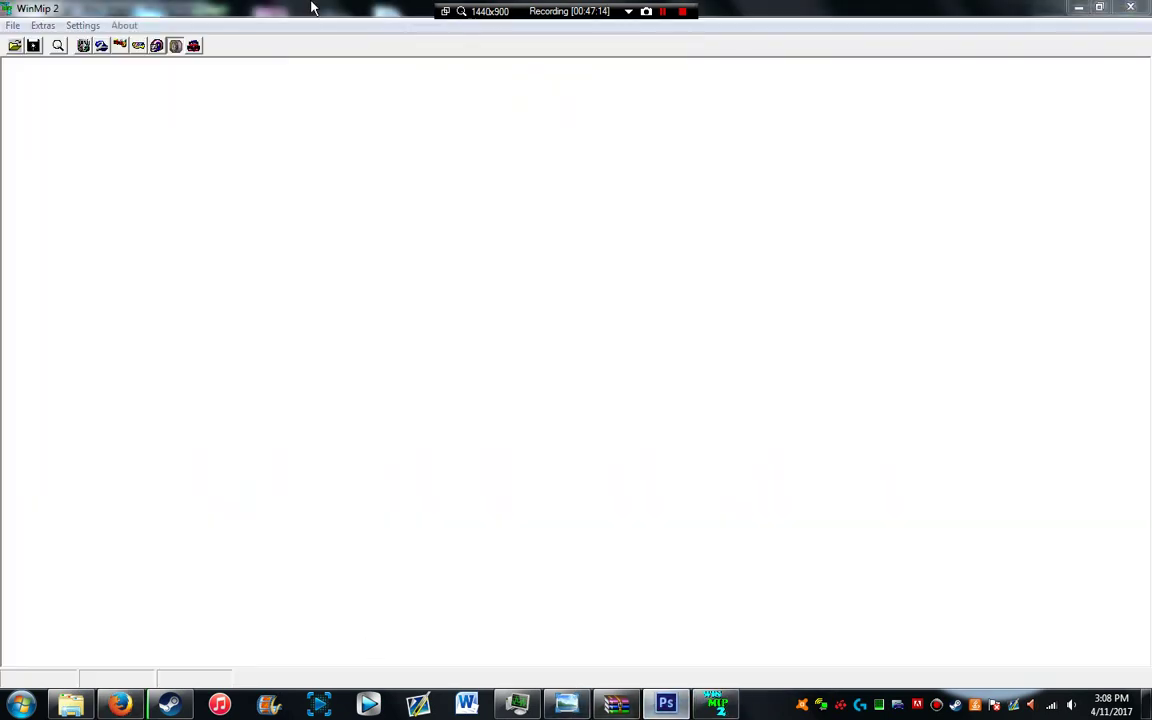
left_click(666, 704)
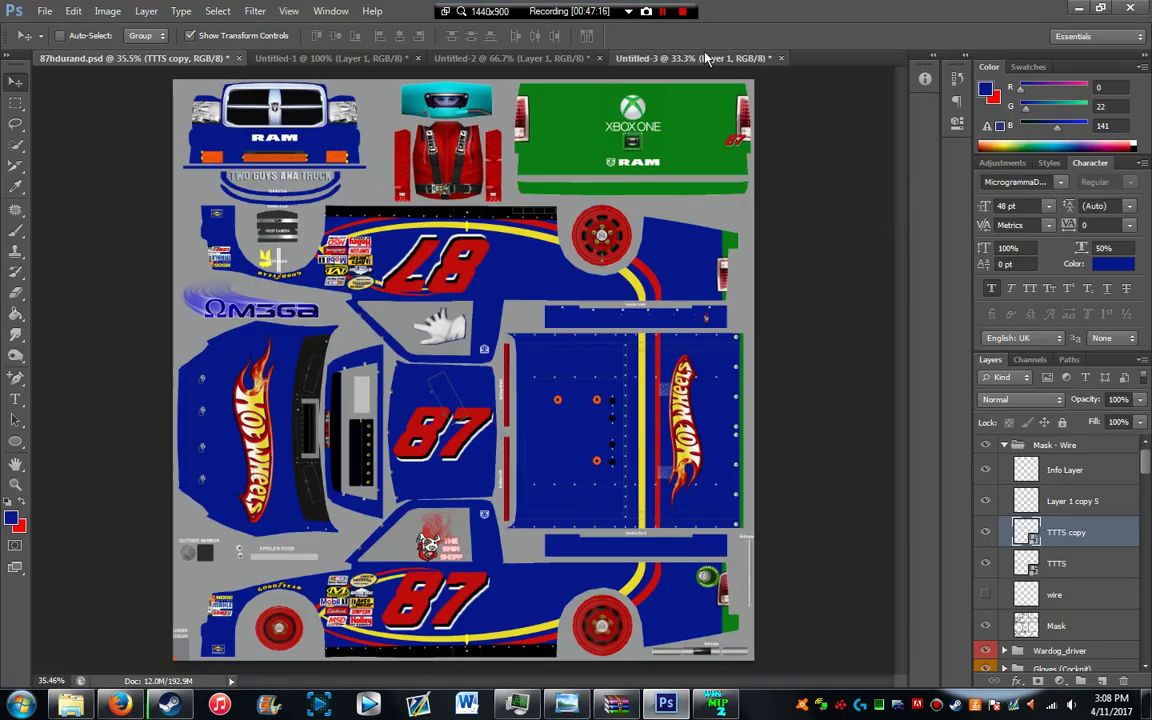
left_click(685, 58)
key("Delete")
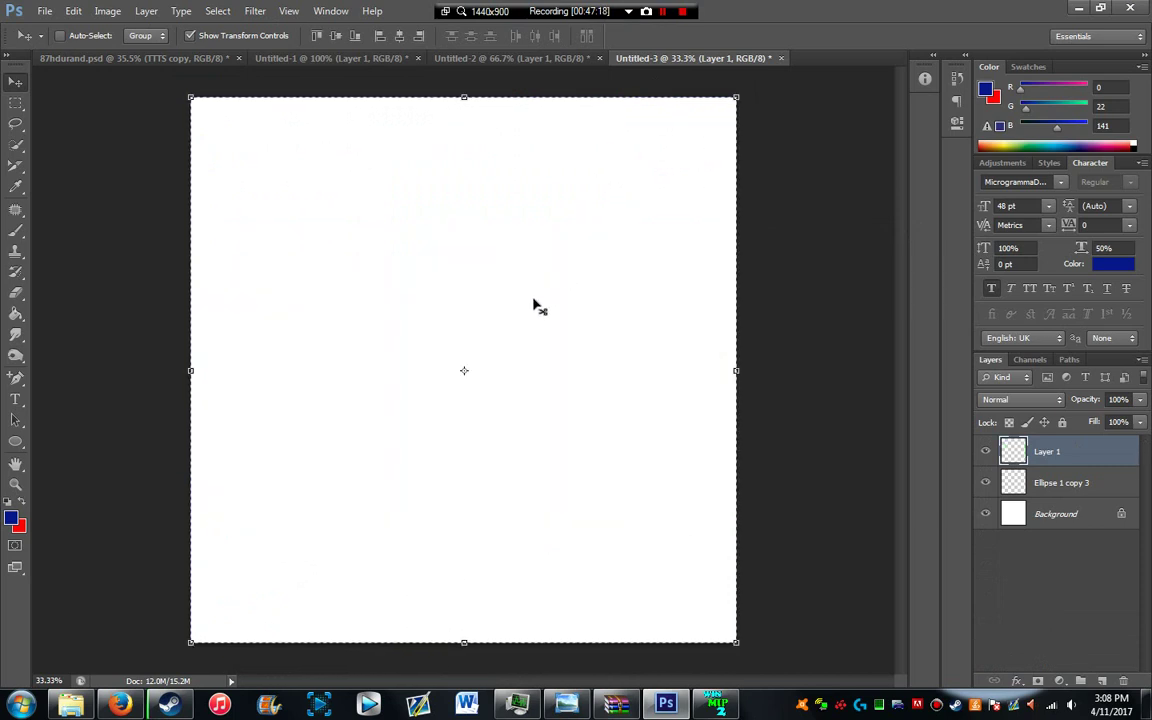
key("ctrl+v")
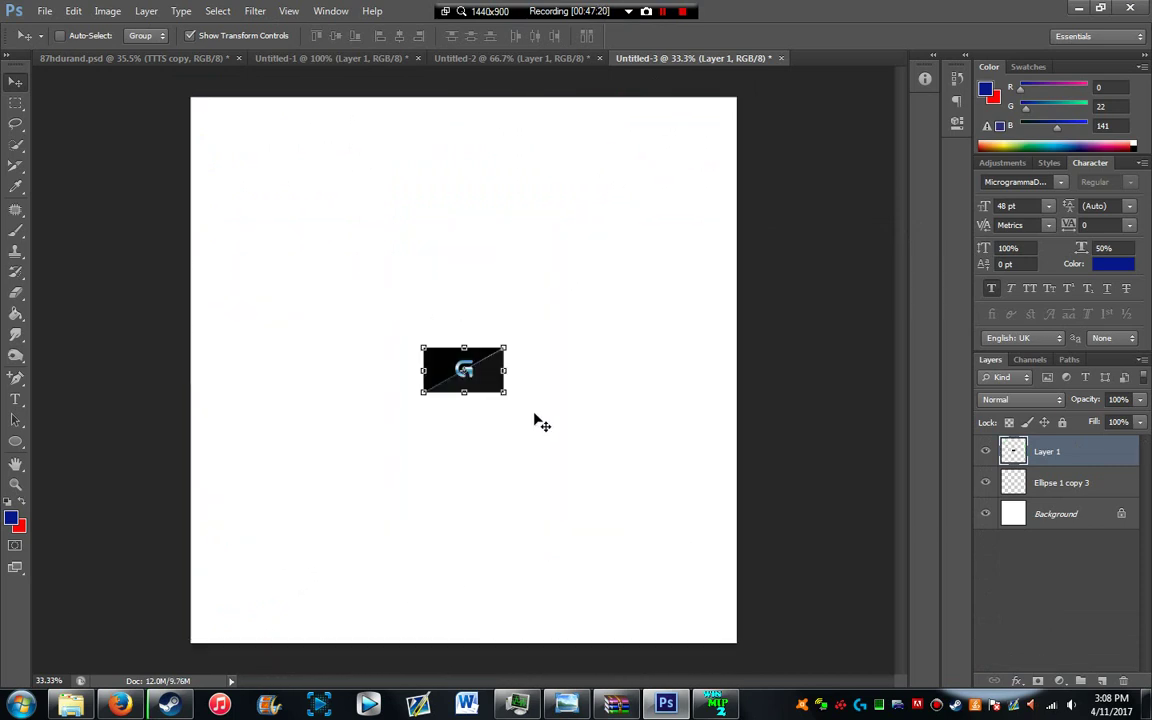
Step: Select the outer arc of the Logitech G with an 11 px Quick Selection brush, delete it from the layer and deselect
scroll(463, 382, "up", 2)
scroll(495, 373, "up", 10)
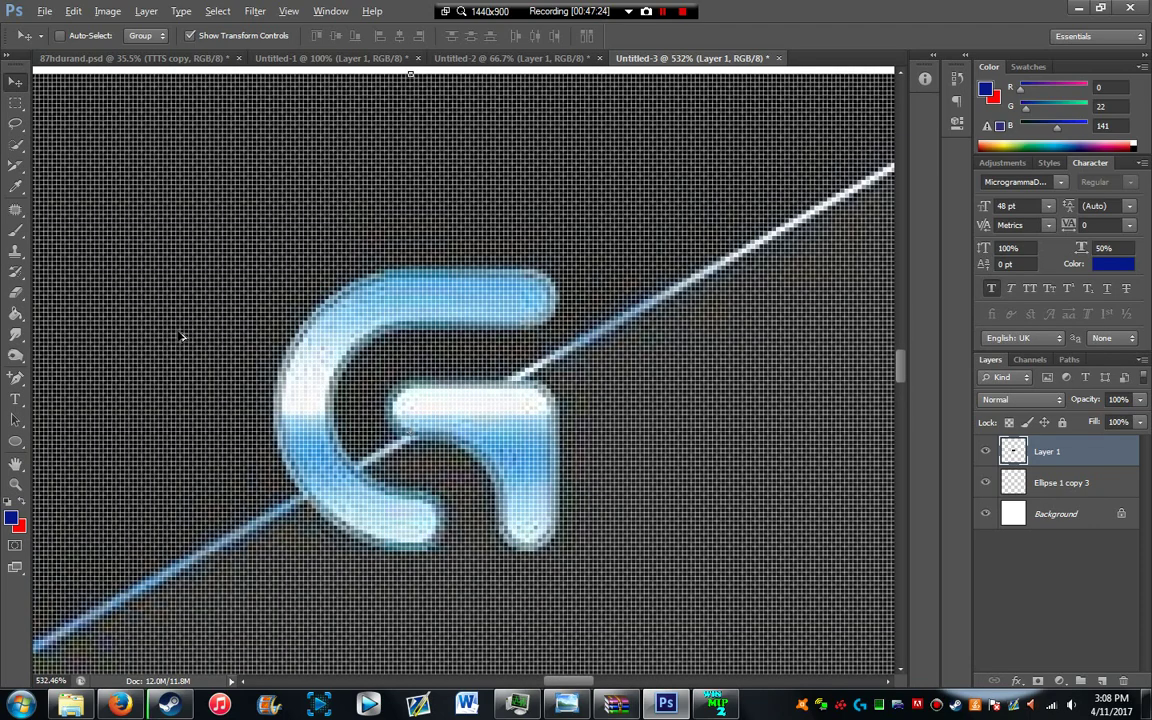
left_click(16, 143)
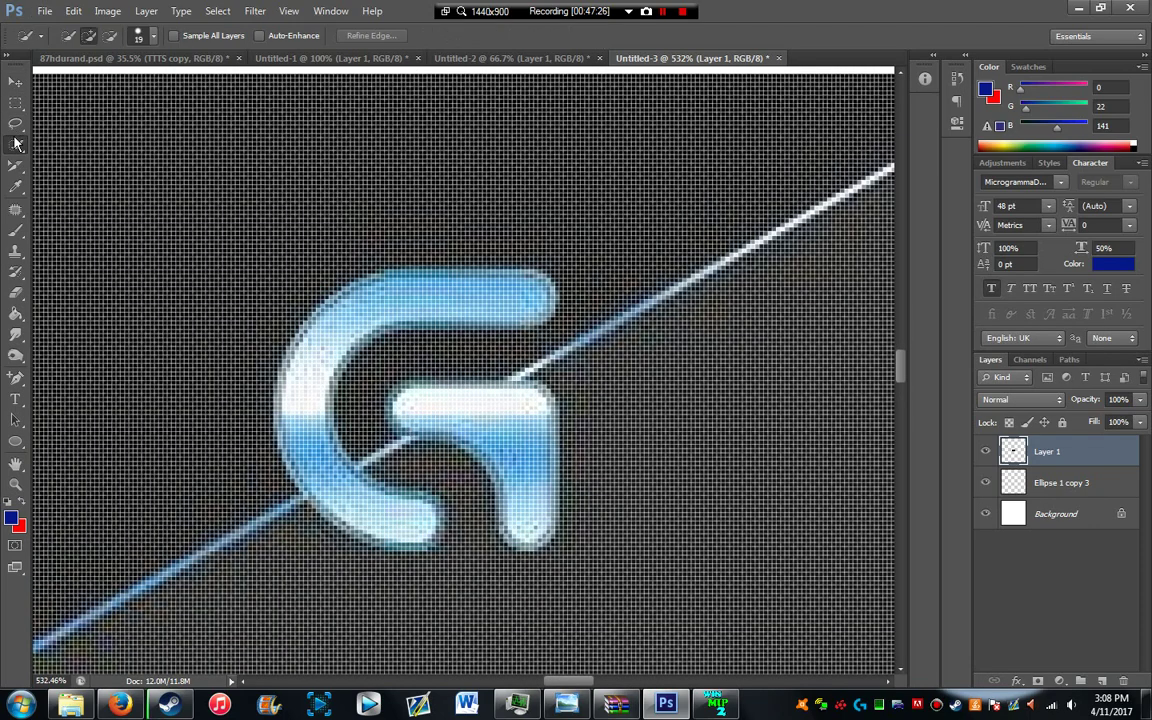
left_click(138, 39)
left_click(495, 285)
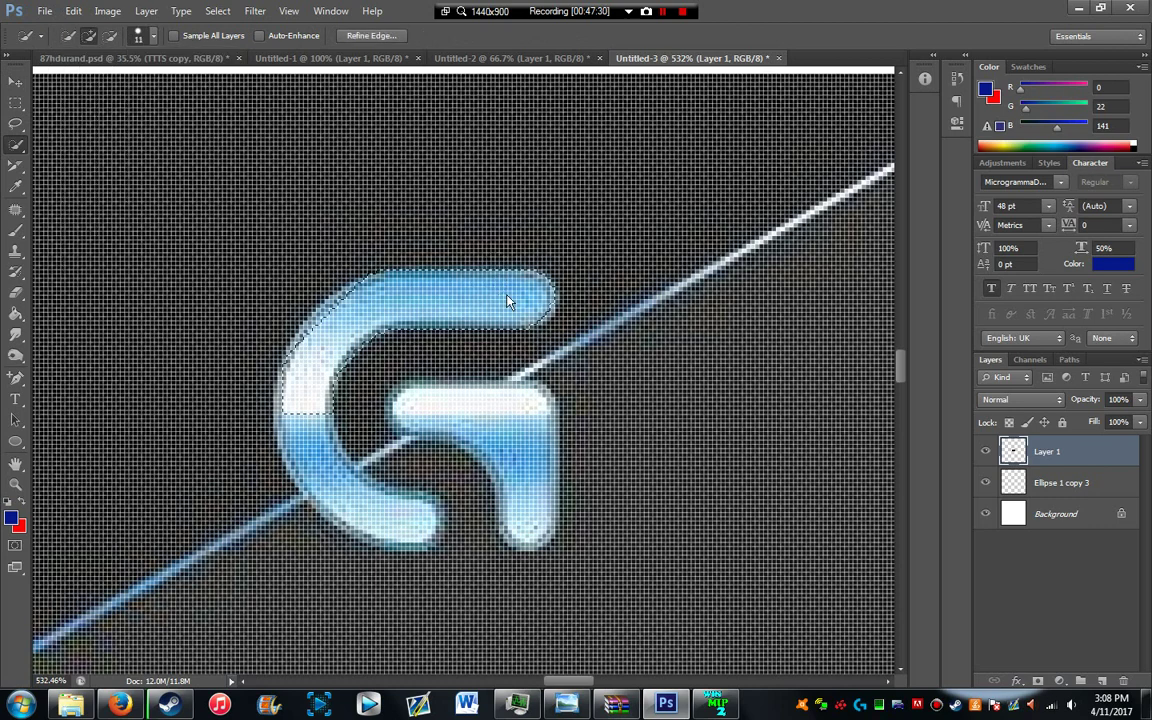
mouse_move(509, 301)
left_mouse_down()
mouse_move(466, 286)
mouse_move(348, 298)
left_mouse_up()
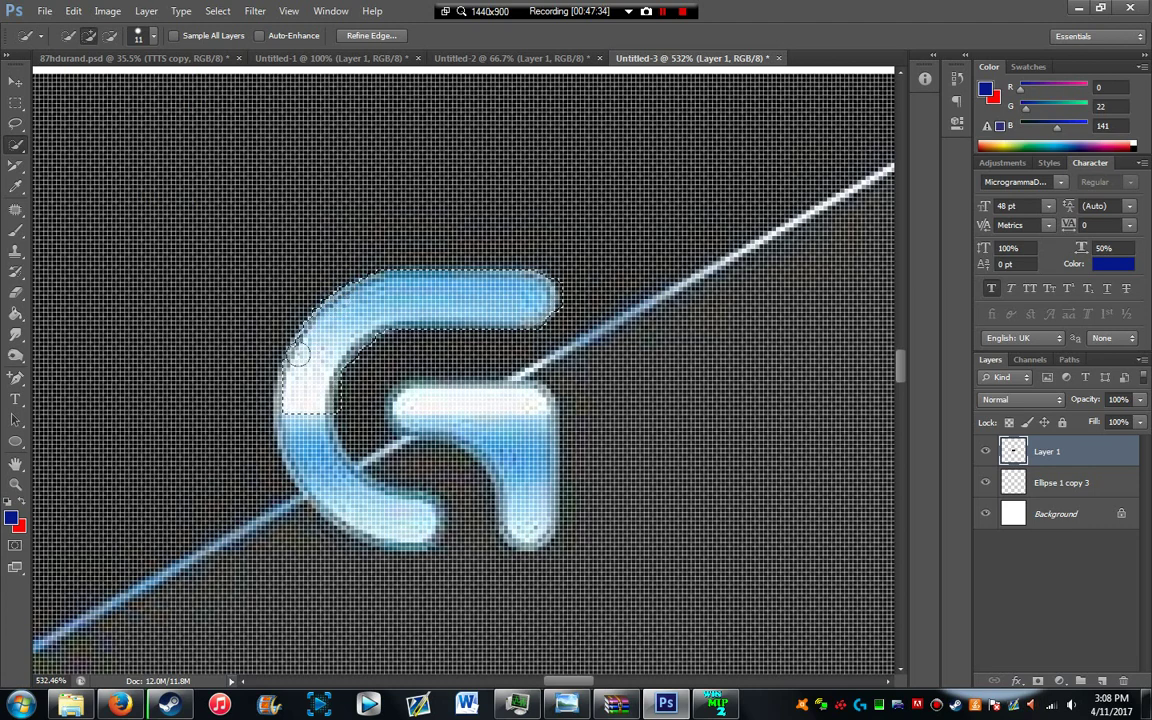
mouse_move(303, 352)
left_mouse_down()
mouse_move(318, 480)
mouse_move(395, 512)
left_mouse_up()
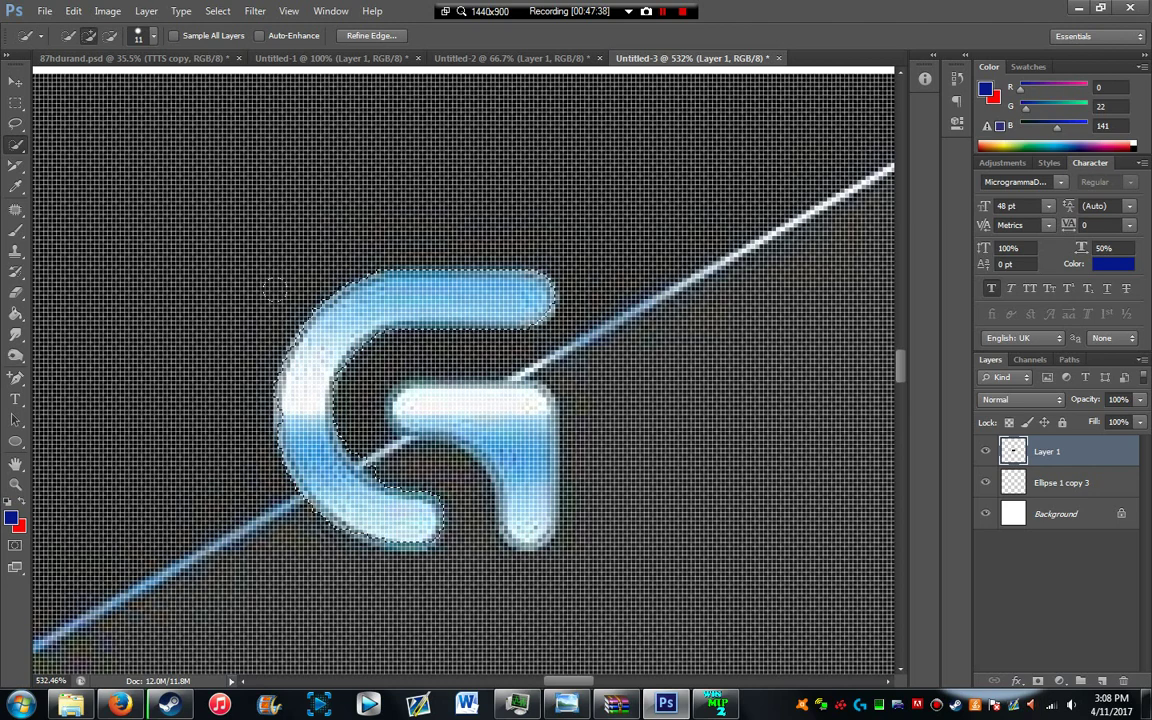
key("Delete")
left_click(1075, 513)
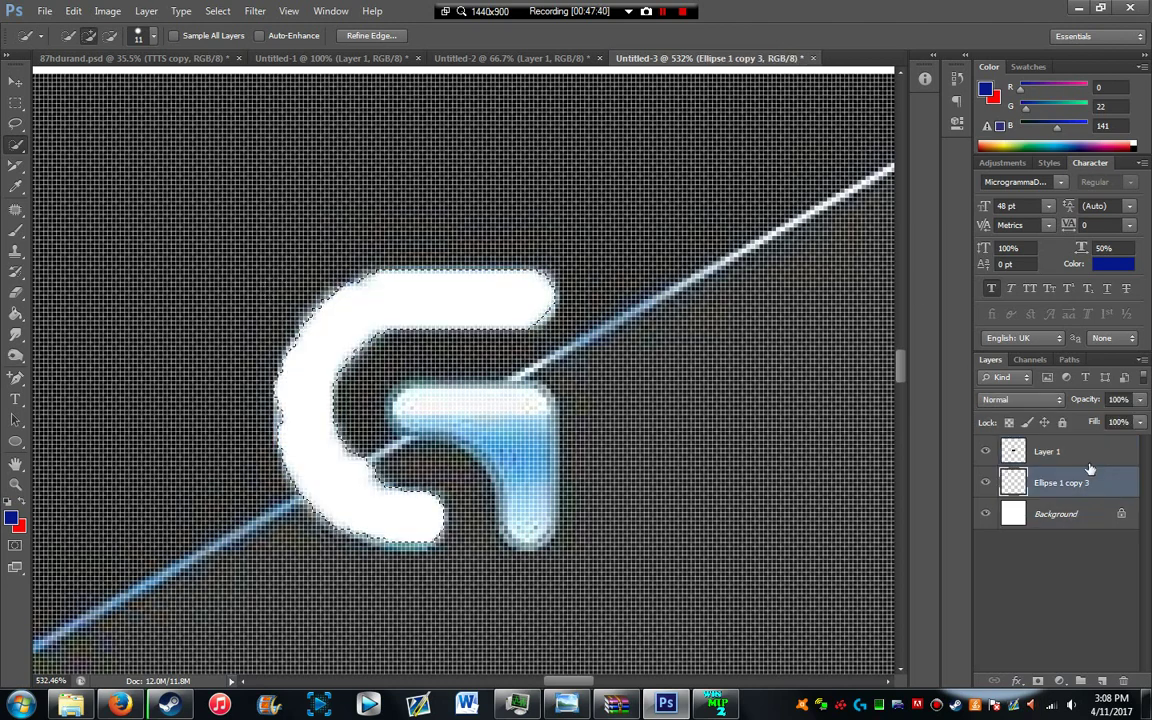
left_click(1047, 451)
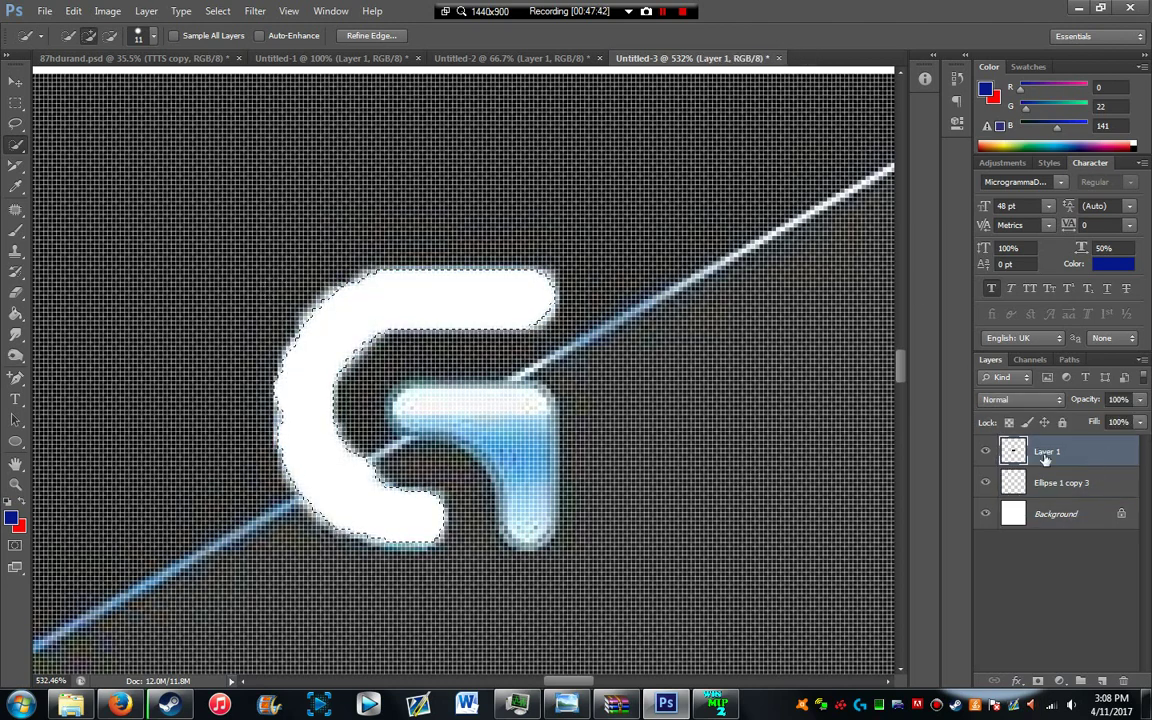
key("ctrl+d")
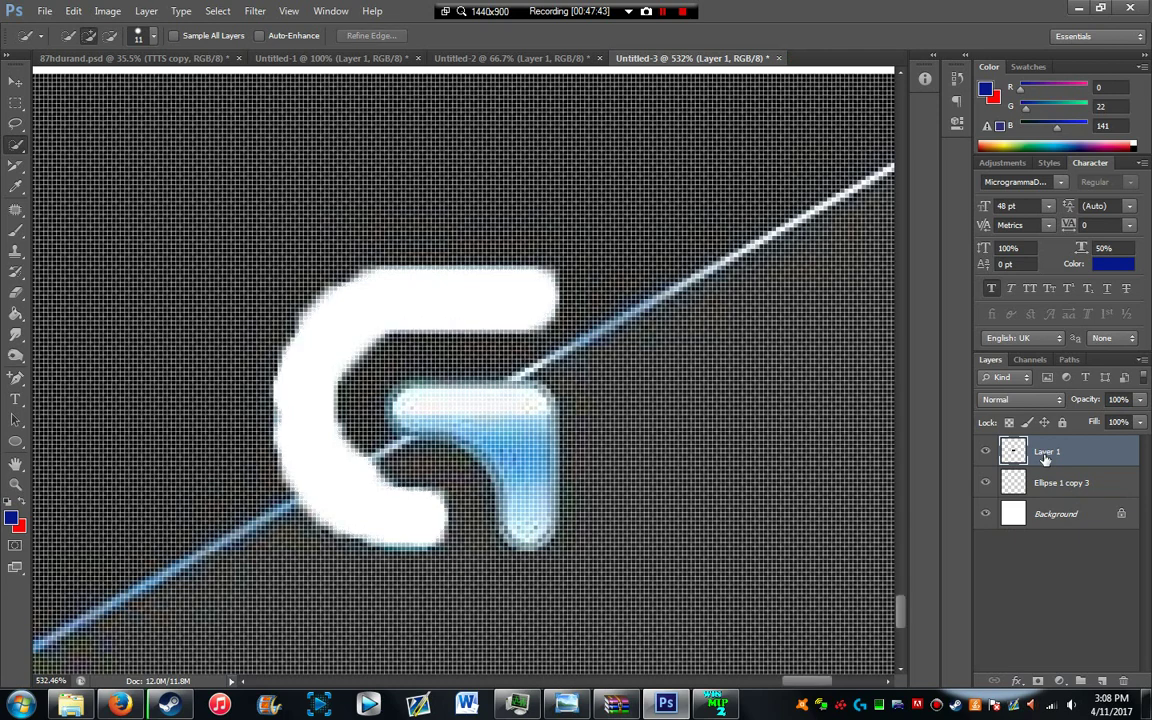
Step: Delete the layer holding the Logitech G image from Untitled-3
scroll(530, 354, "down", 10)
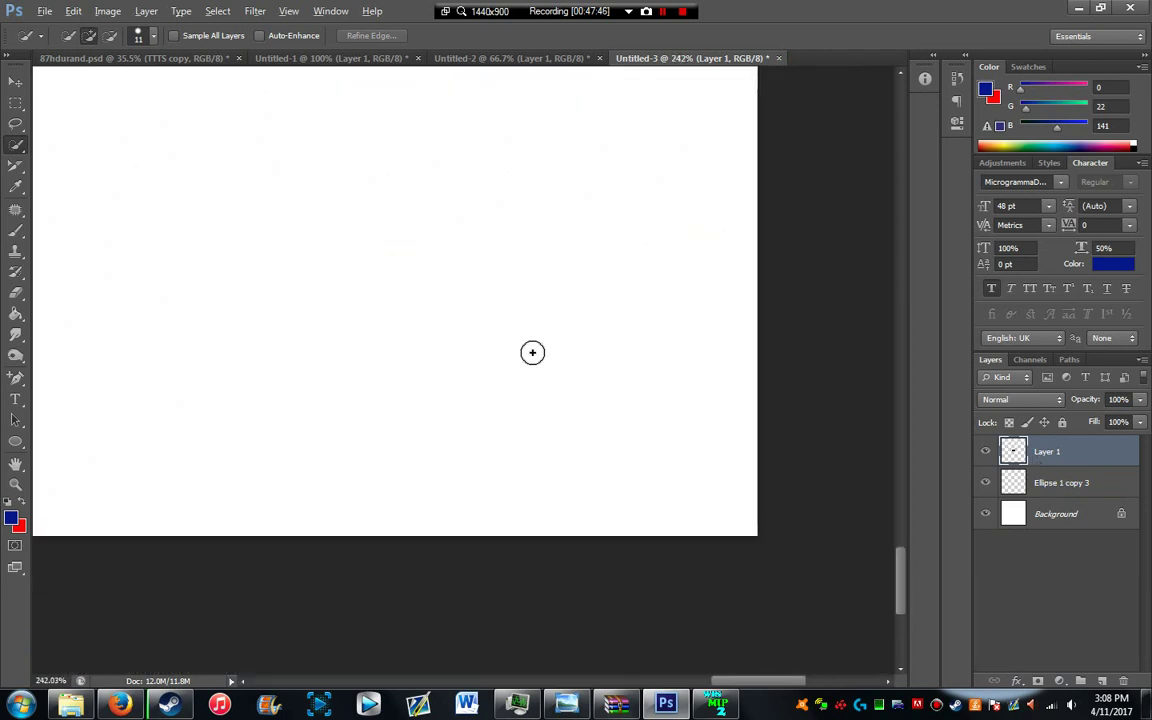
scroll(527, 356, "down", 4)
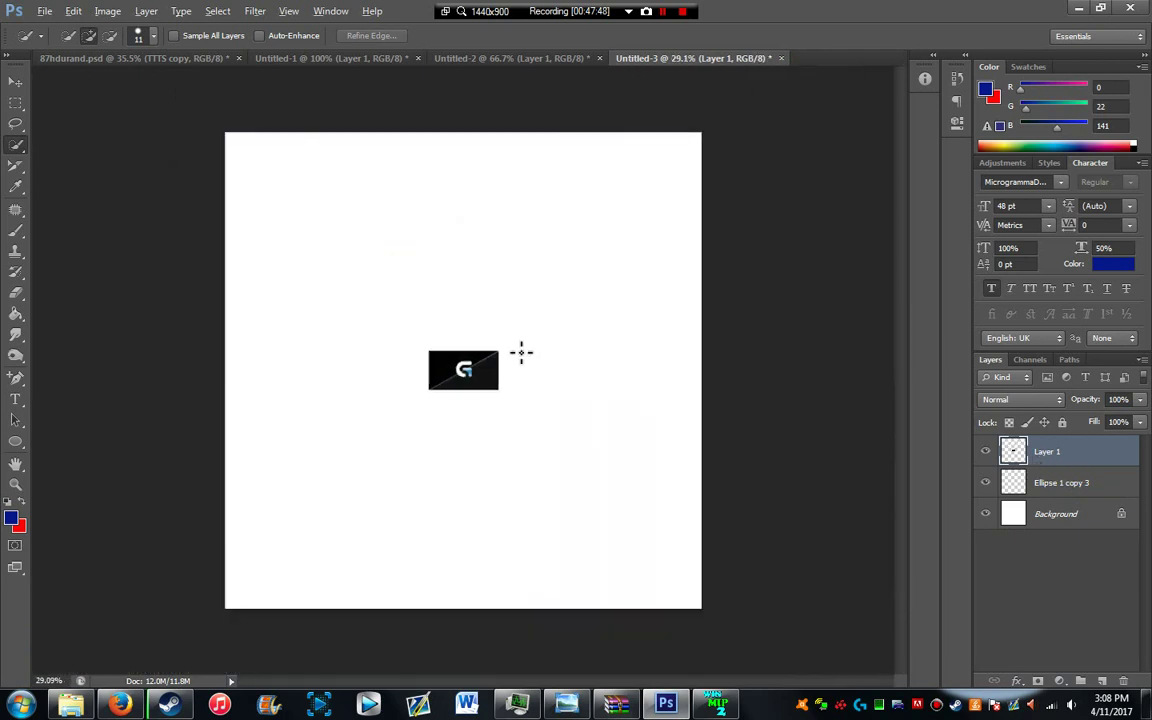
scroll(525, 357, "up", 2)
scroll(524, 357, "down", 1)
key("Delete")
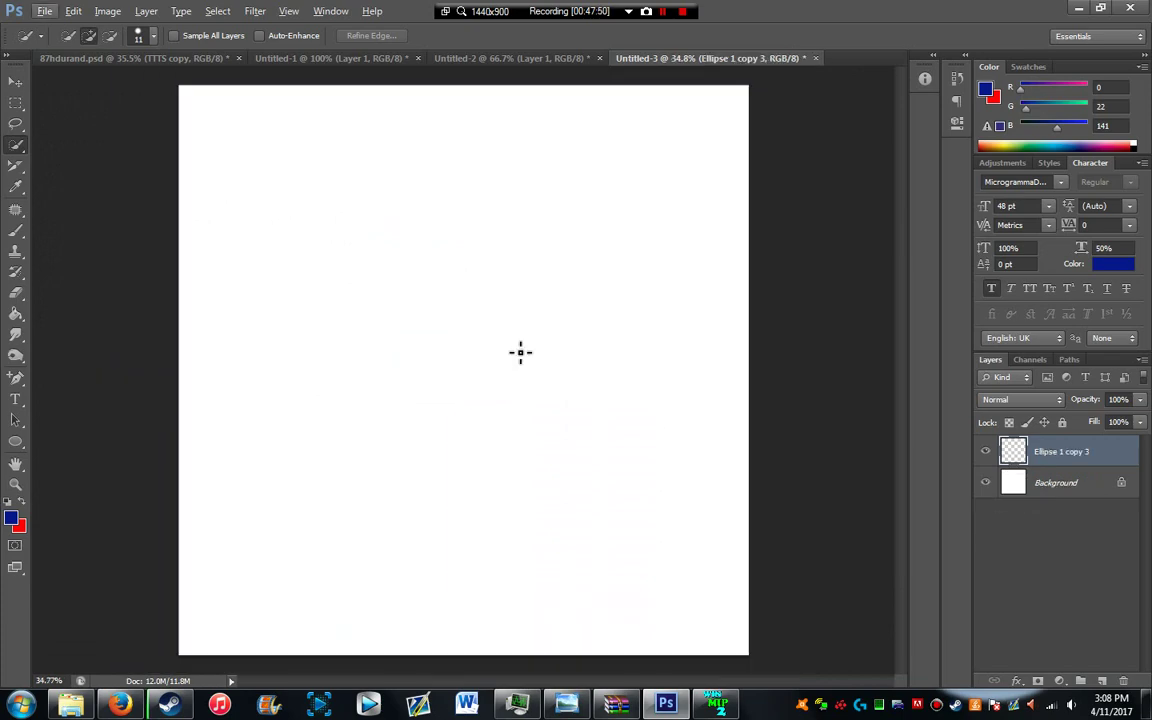
Step: Switch to Firefox, open the teal, red and black Logitech logo on a white background and copy the image
left_click(110, 700)
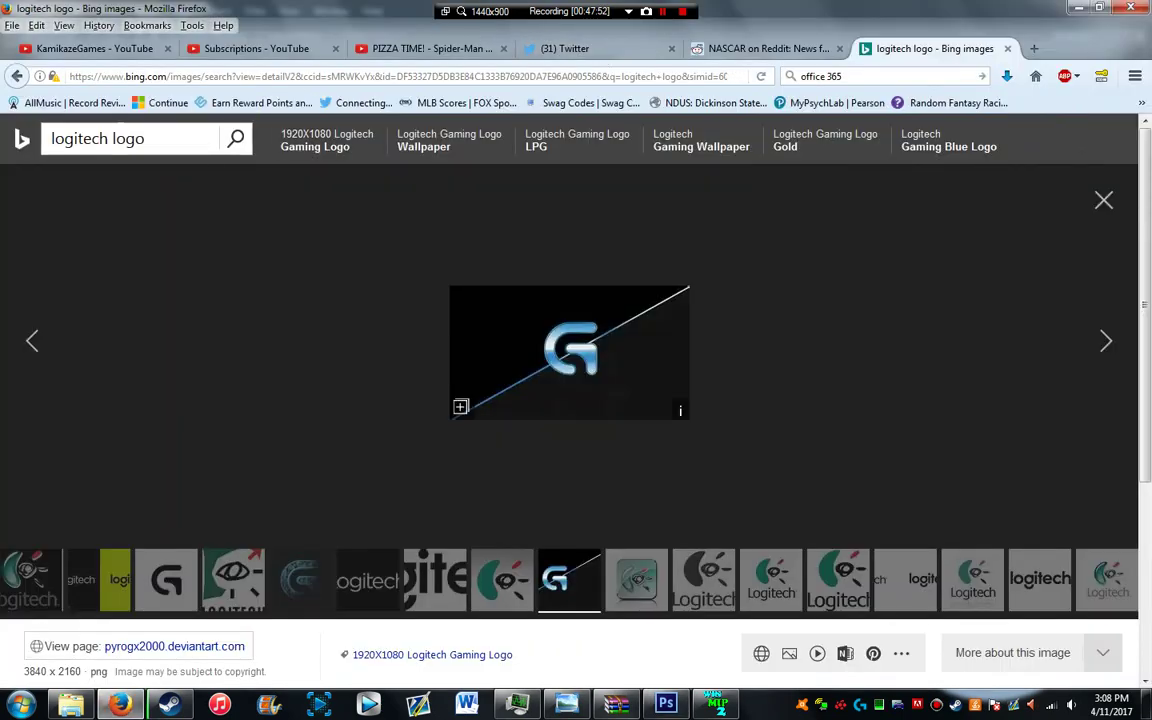
left_click(795, 575)
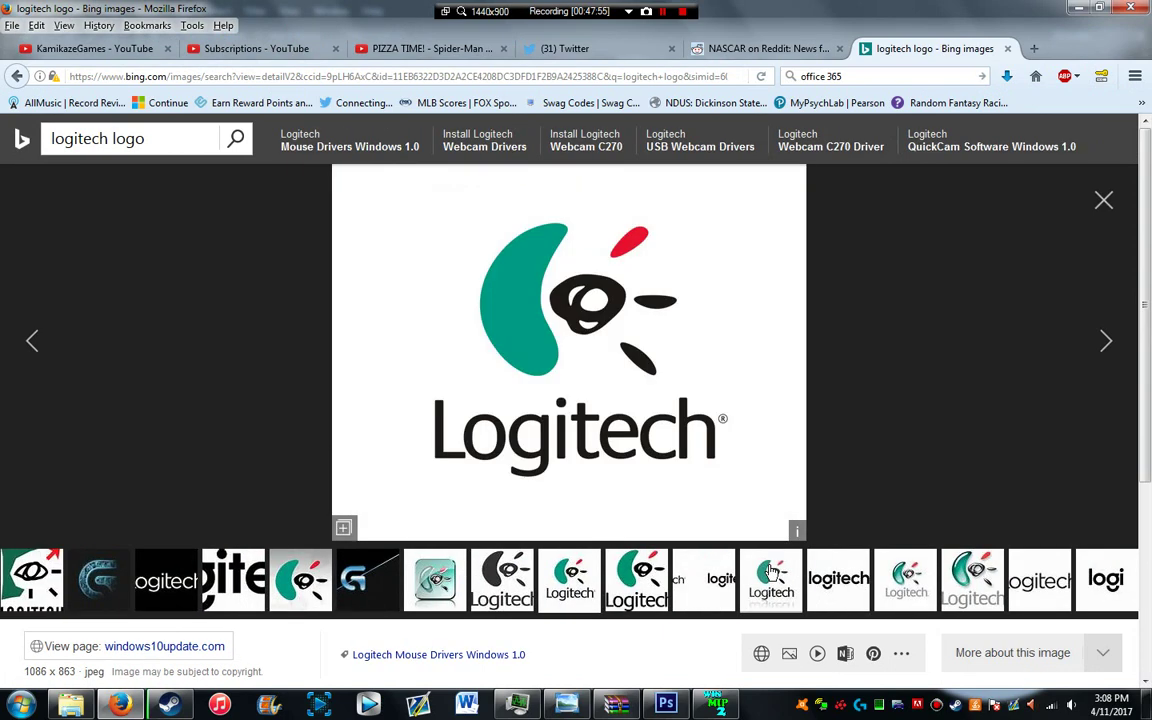
right_click(494, 112)
left_click(364, 276)
right_click(364, 277)
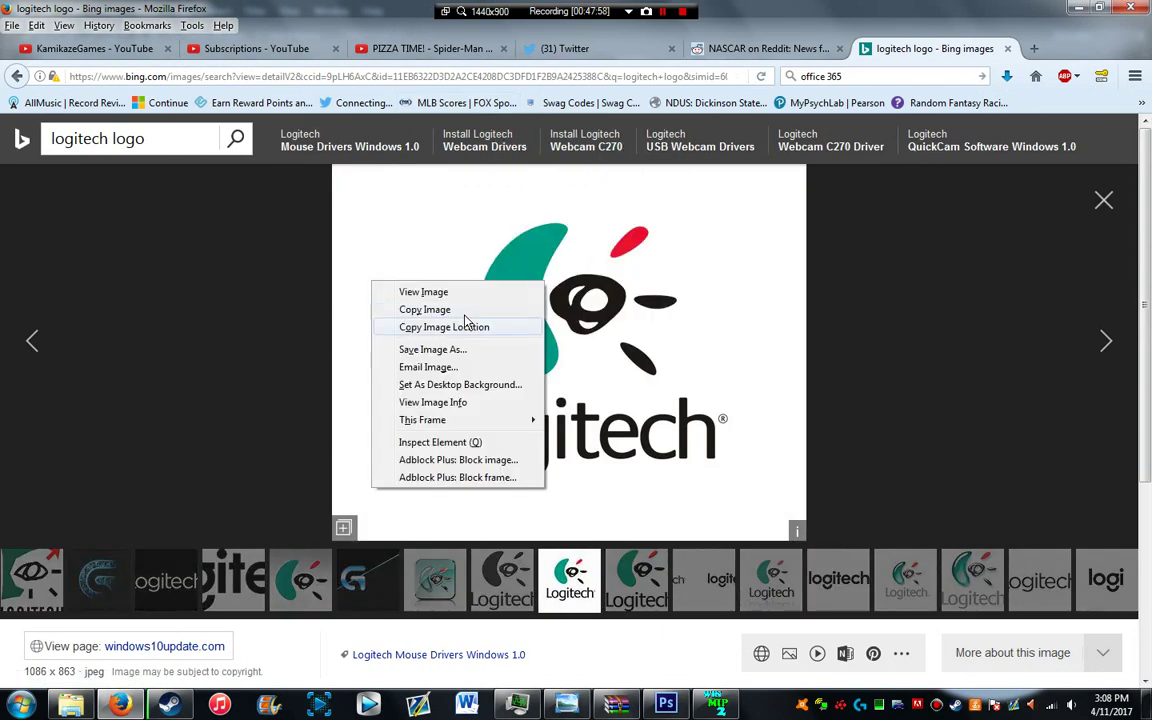
left_click(450, 326)
Step: Switch to Photoshop, paste the Logitech logo into Untitled-3 and select it with an inverted Color Range of white at fuzziness 64
left_click(665, 704)
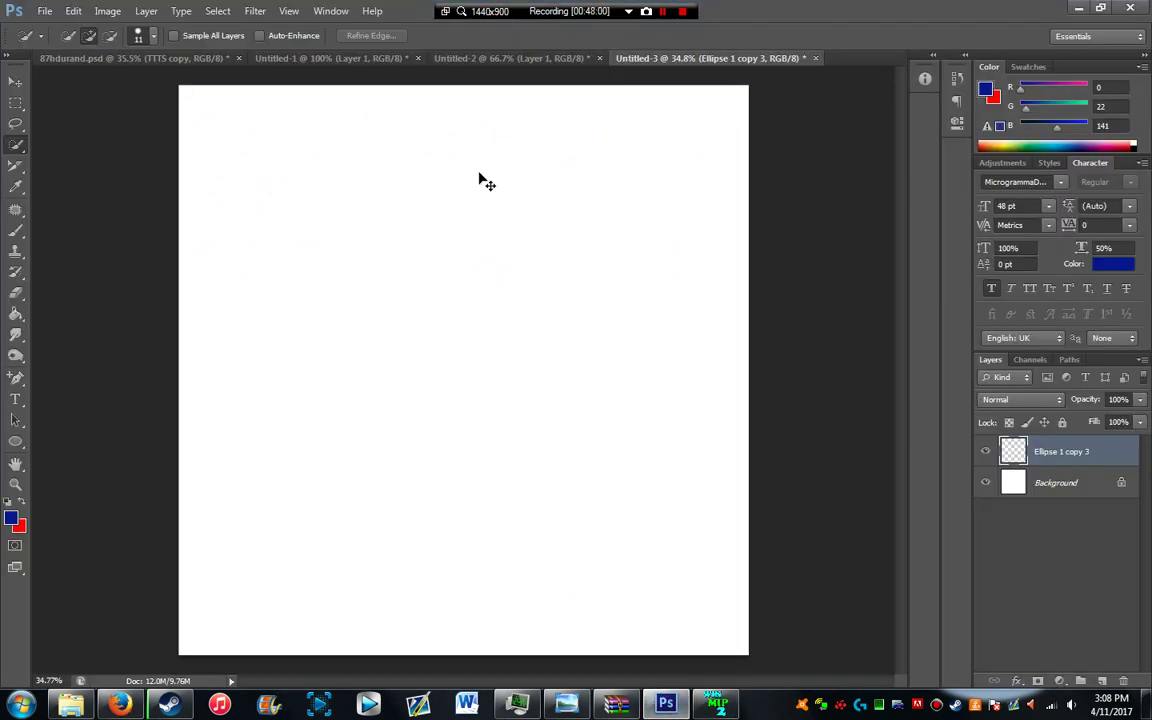
key("ctrl+v")
left_click(218, 11)
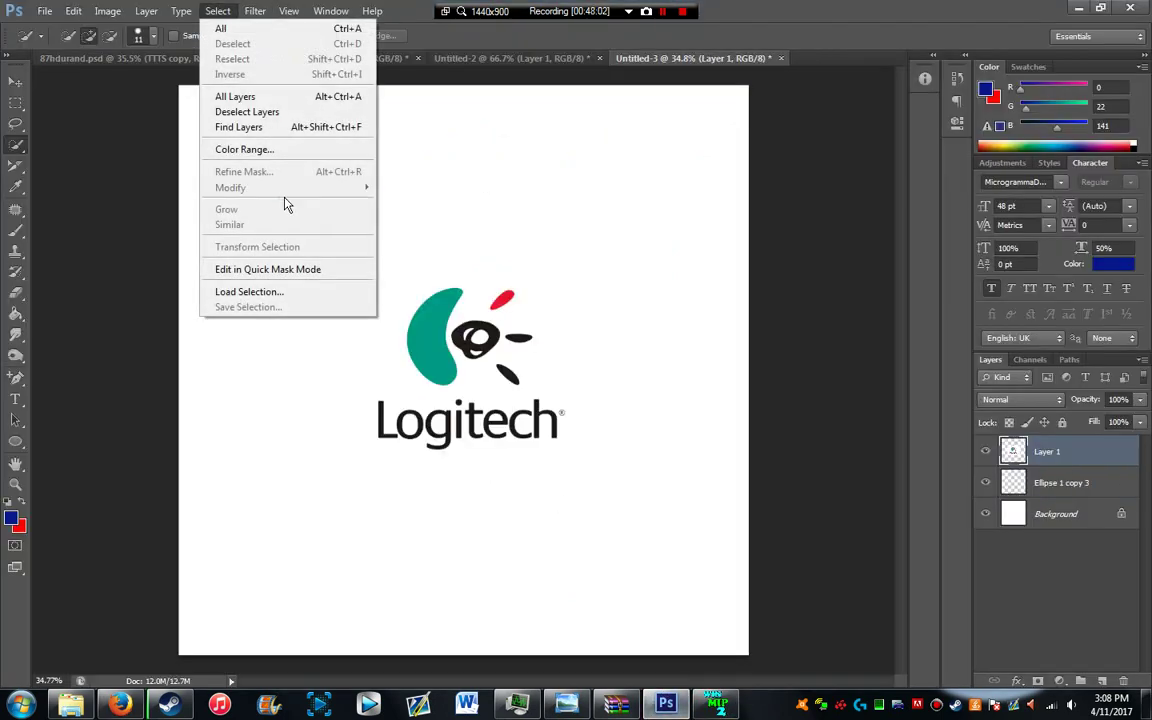
left_click(243, 149)
left_click(268, 229)
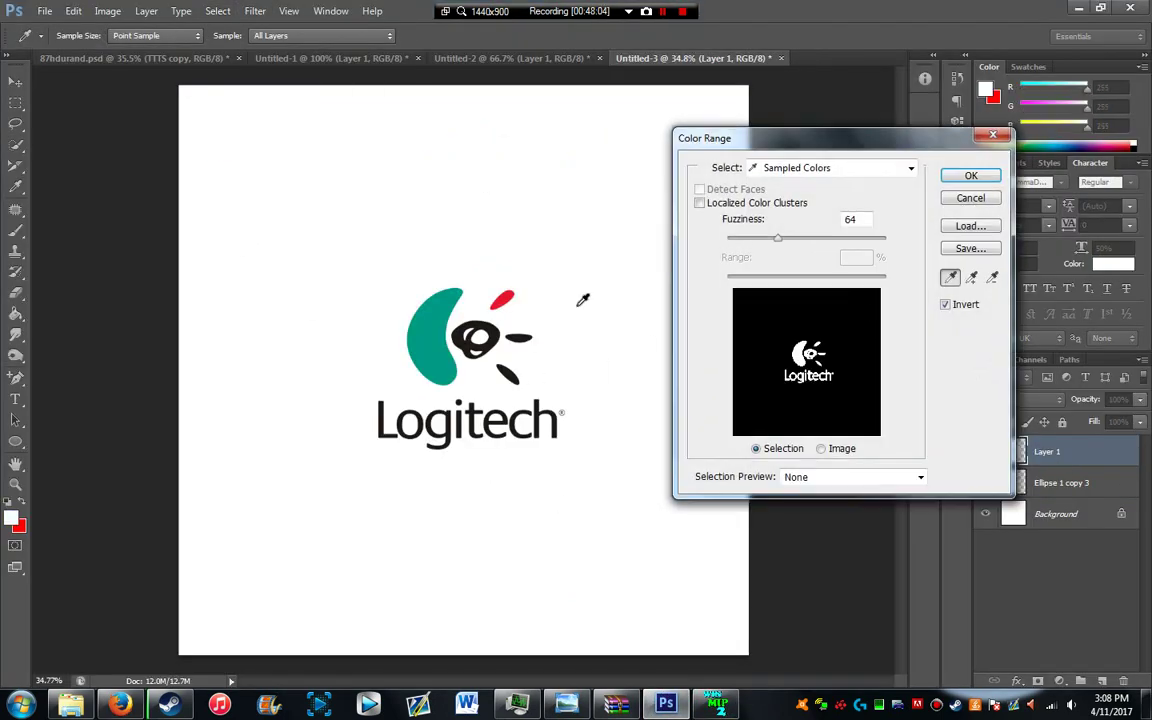
left_click(970, 176)
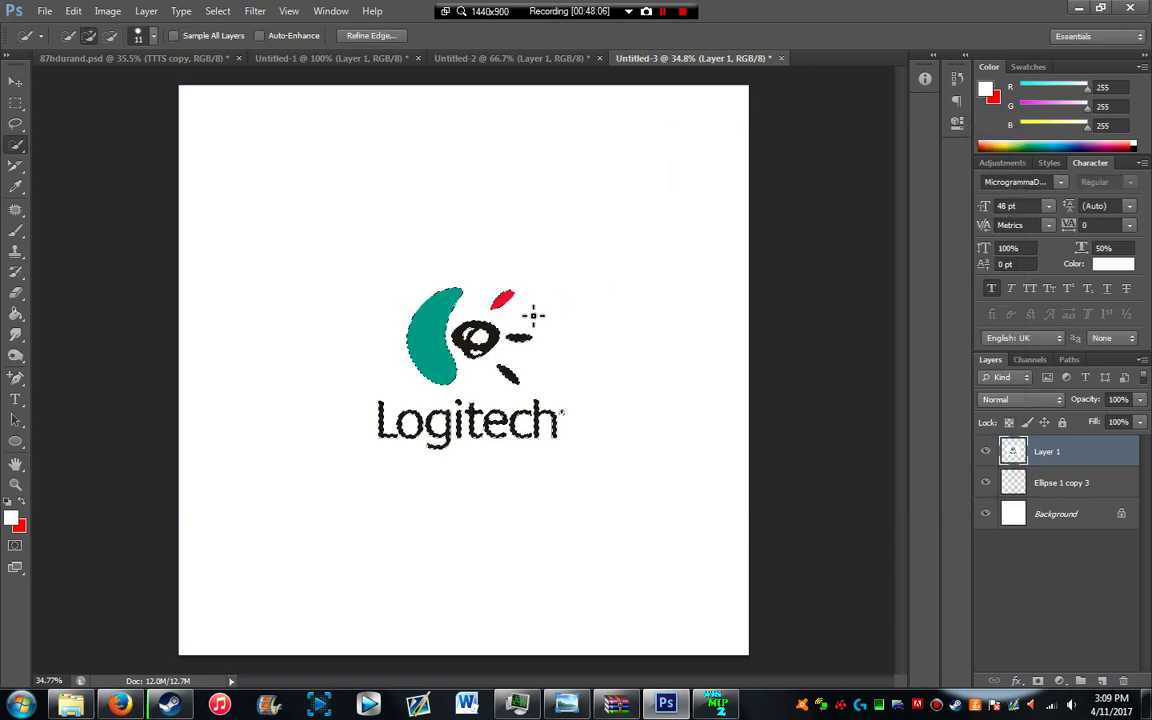
Step: Move the selected Logitech logo into 87hdurand.psd and scale it down between the lower side's 87 and the rear wheel
key("v")
left_click_drag(430, 302, 540, 556)
left_click_drag(597, 502, 518, 612)
left_click_drag(562, 577, 566, 628)
key("Return")
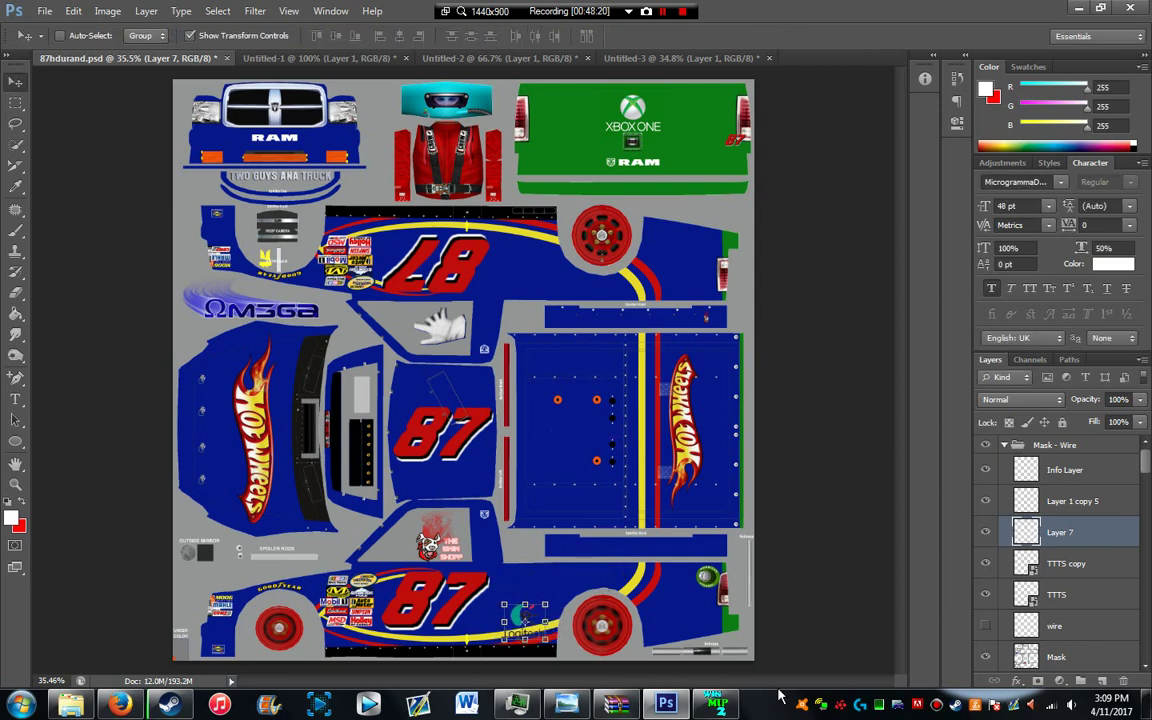
Step: Add a 3 px white (ffffff) outside stroke to the Logitech logo layer
left_click(1016, 681)
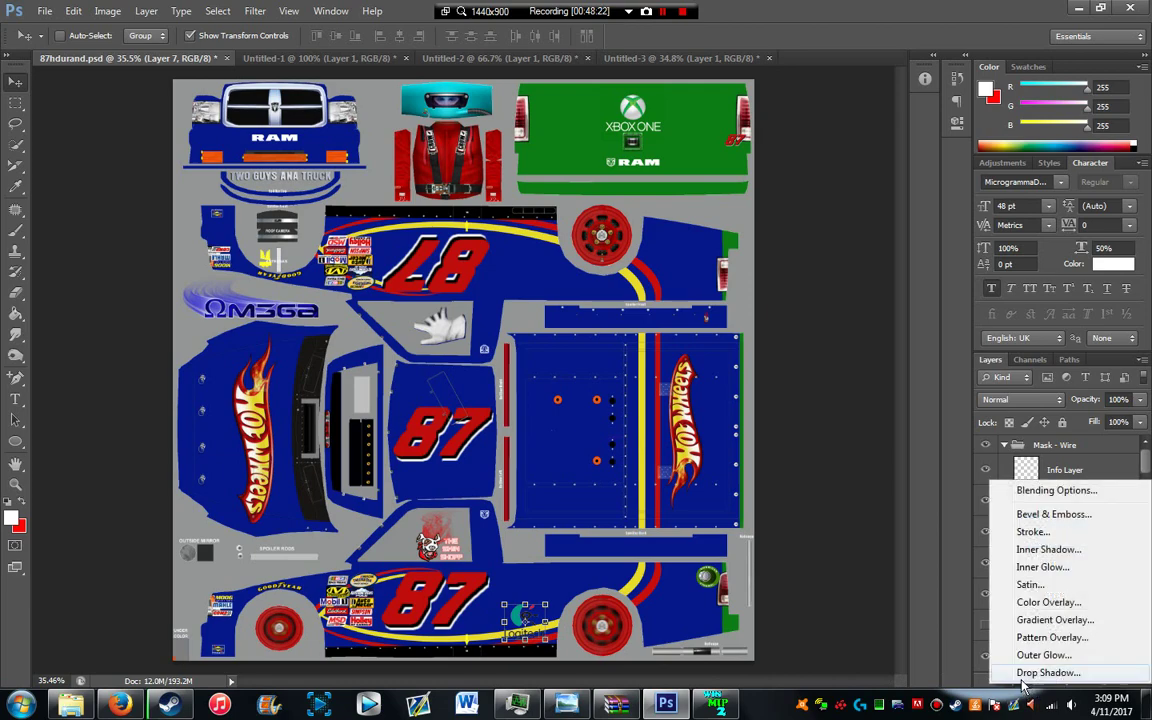
left_click(1021, 531)
type("3")
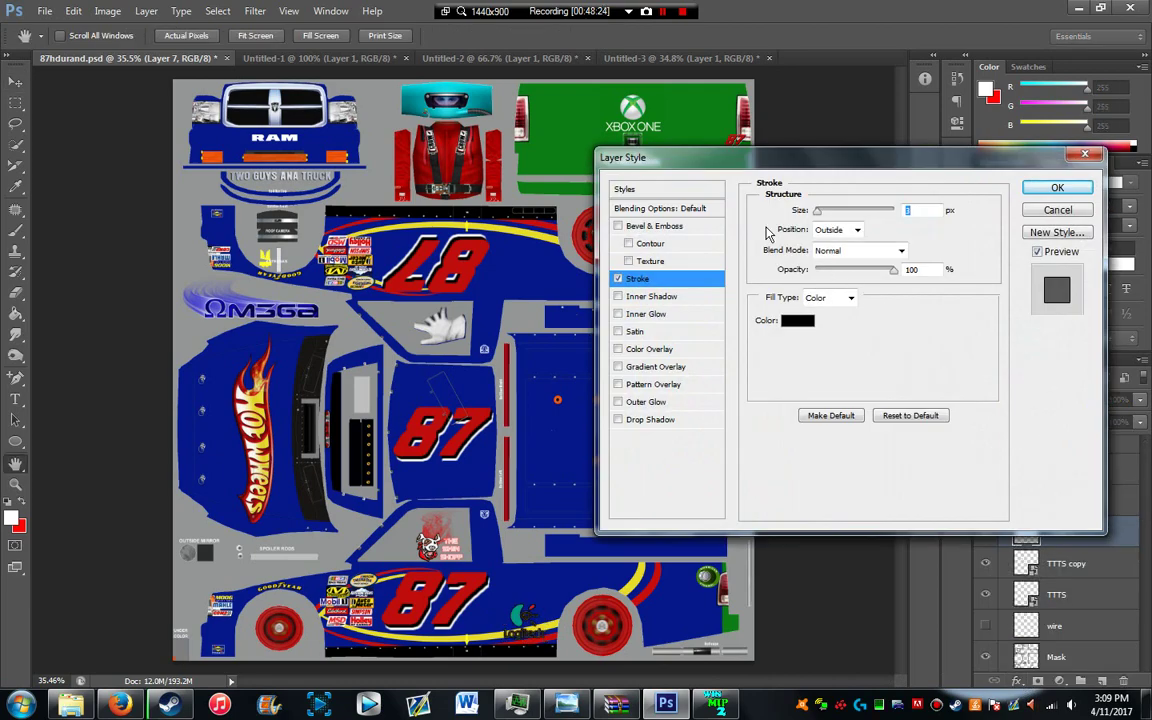
left_click(798, 319)
left_click(507, 298)
left_click_drag(507, 298, 473, 262)
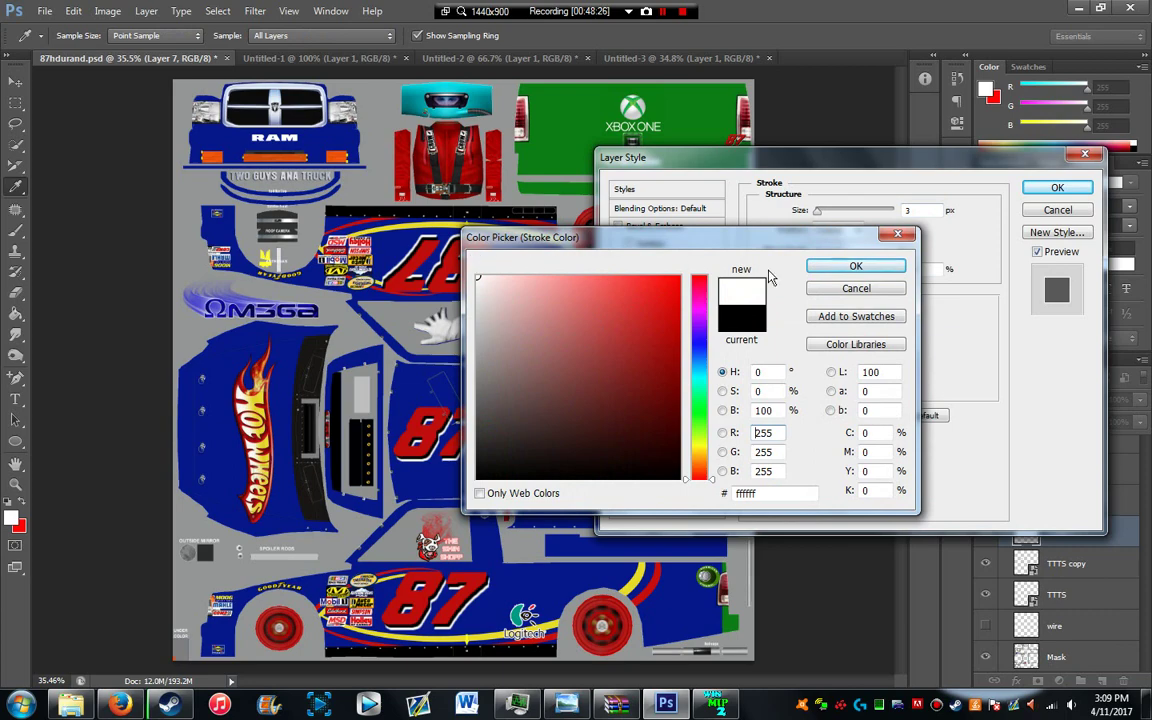
left_click(855, 266)
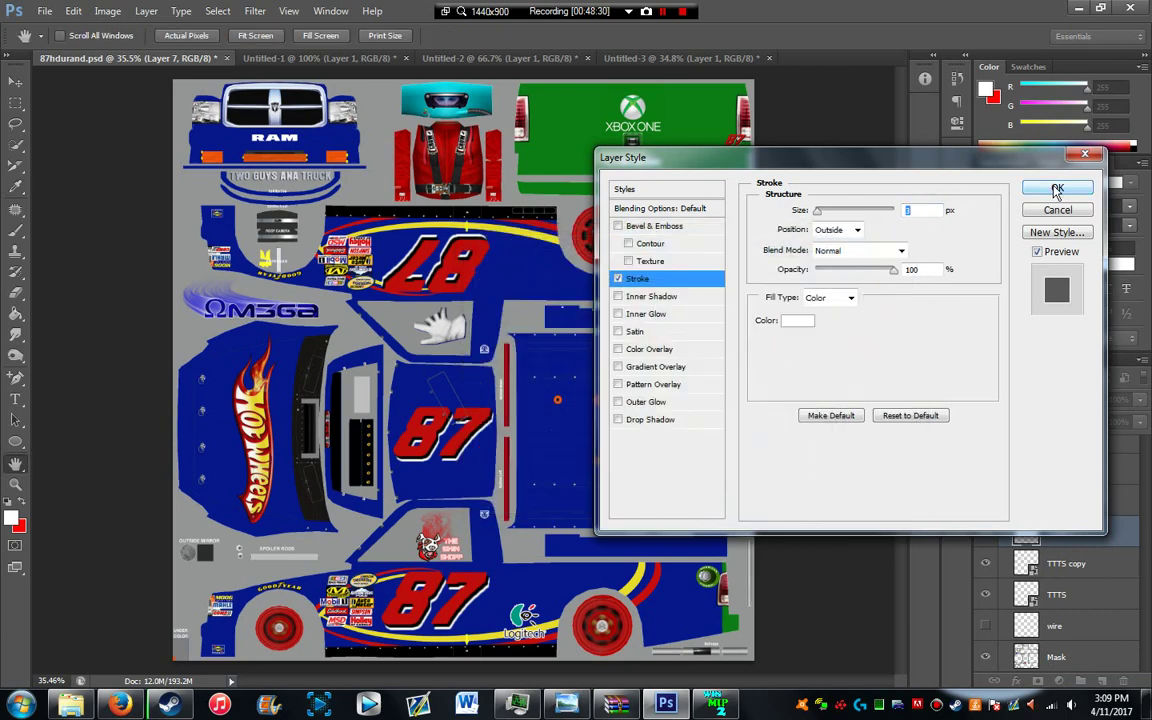
left_click(1060, 189)
Step: Defringe the Logitech logo layer with a width of 5 pixels
left_click(105, 12)
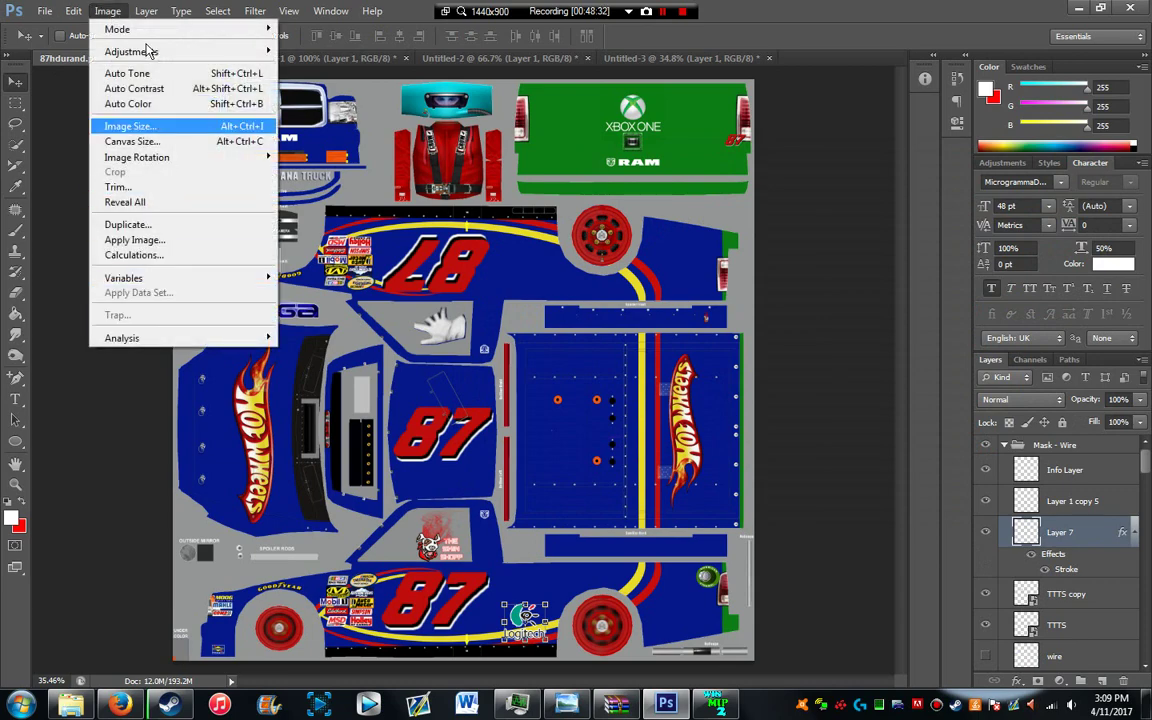
mouse_move(145, 10)
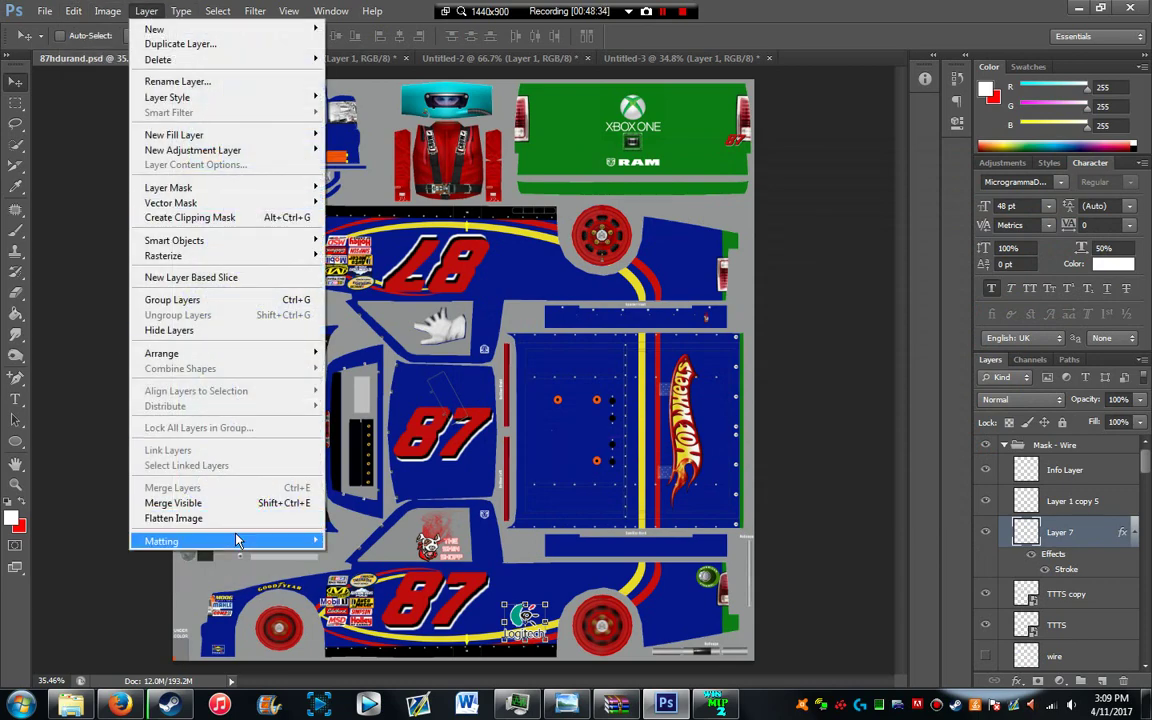
mouse_move(240, 540)
left_click(350, 553)
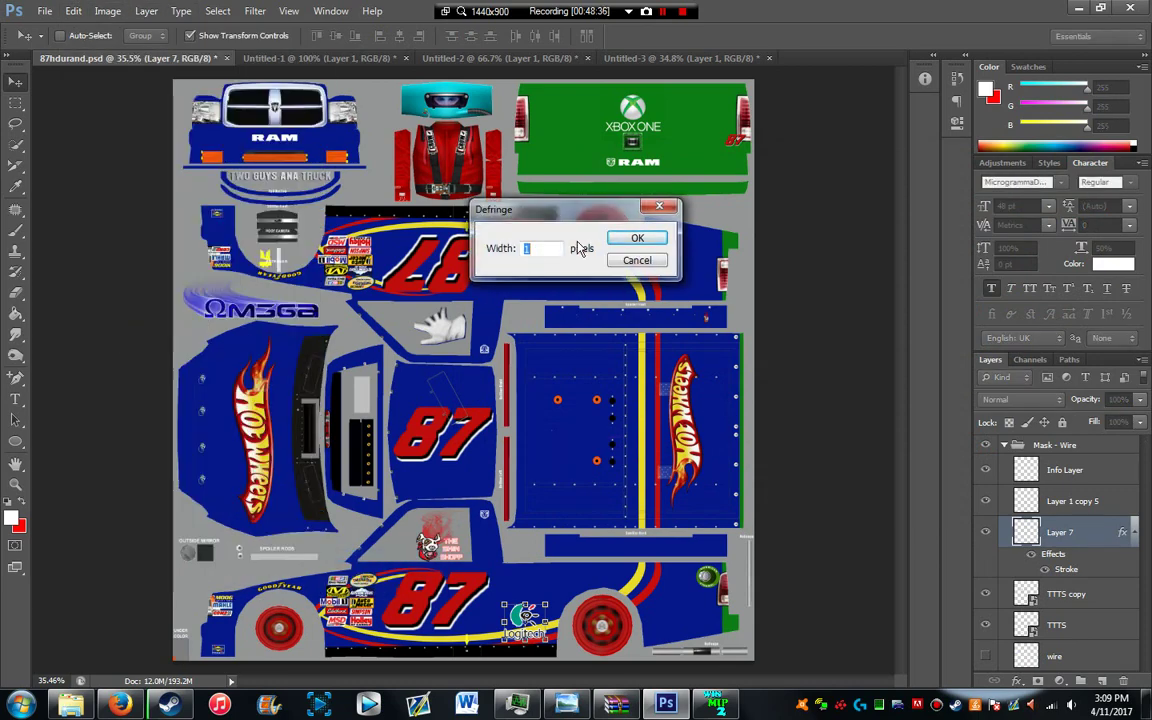
type("5")
left_click(636, 238)
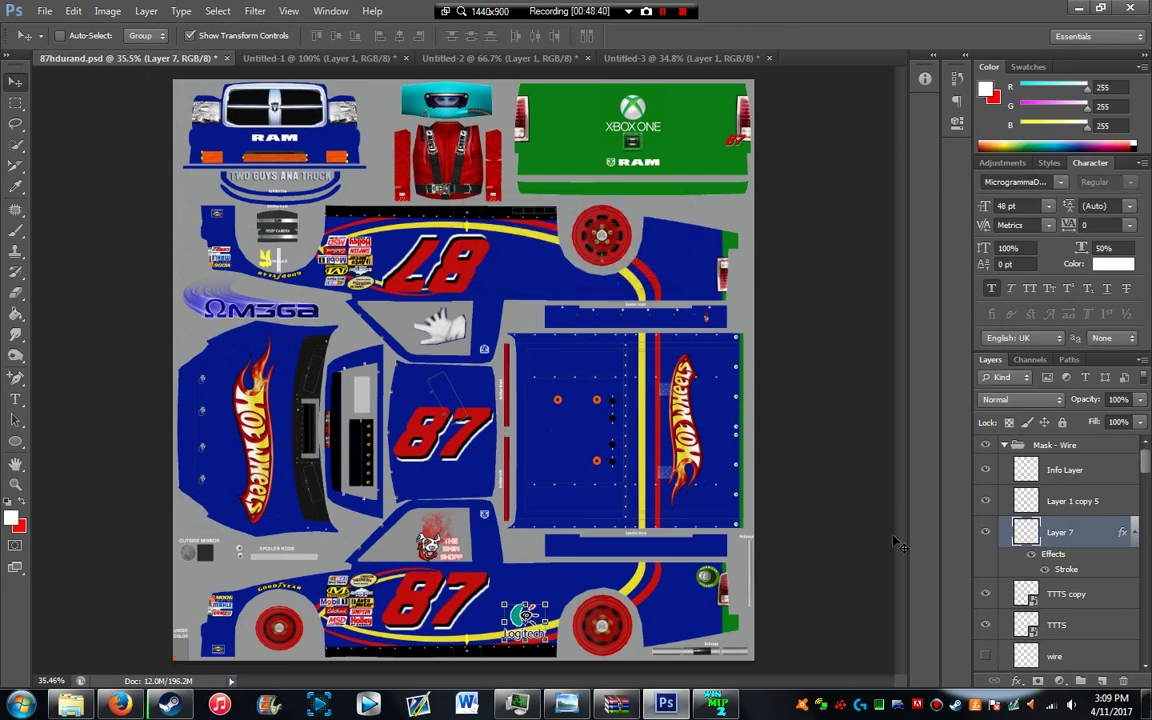
Step: Nudge the Logitech logo slightly toward the rear wheel and down on the truck's lower side, keeping Layer 7 selected
key("Right")
key("Right")
key("Right")
key("Right")
key("Down")
key("Down")
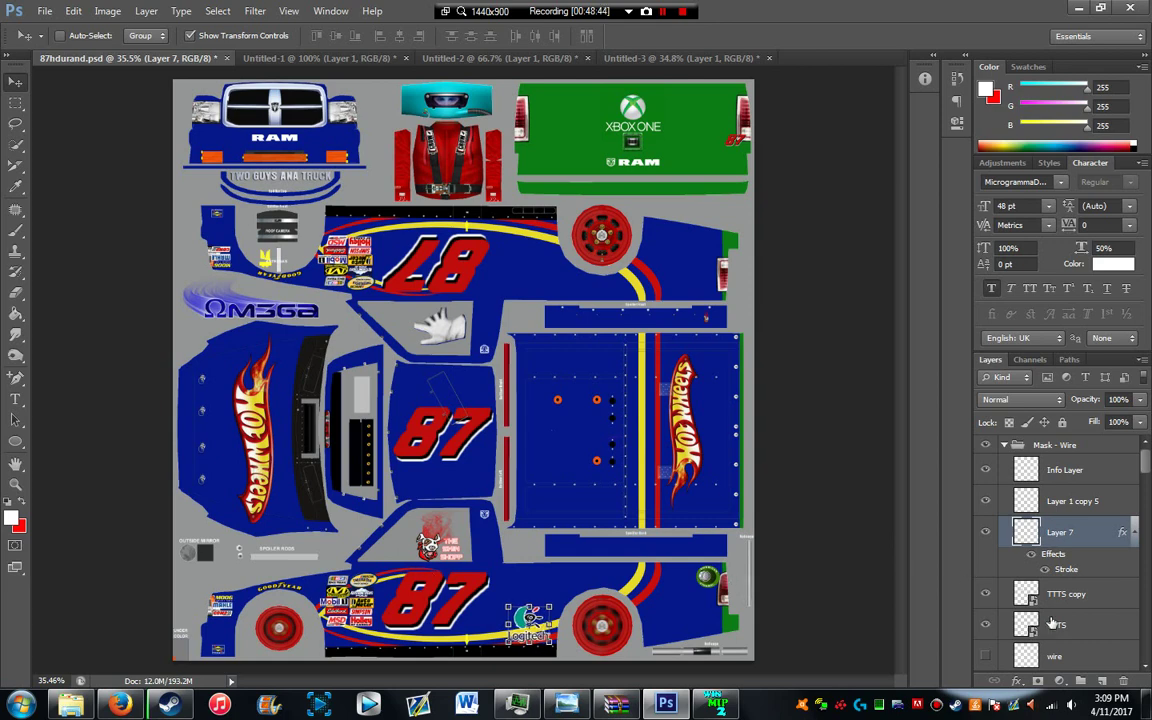
left_click(1092, 616)
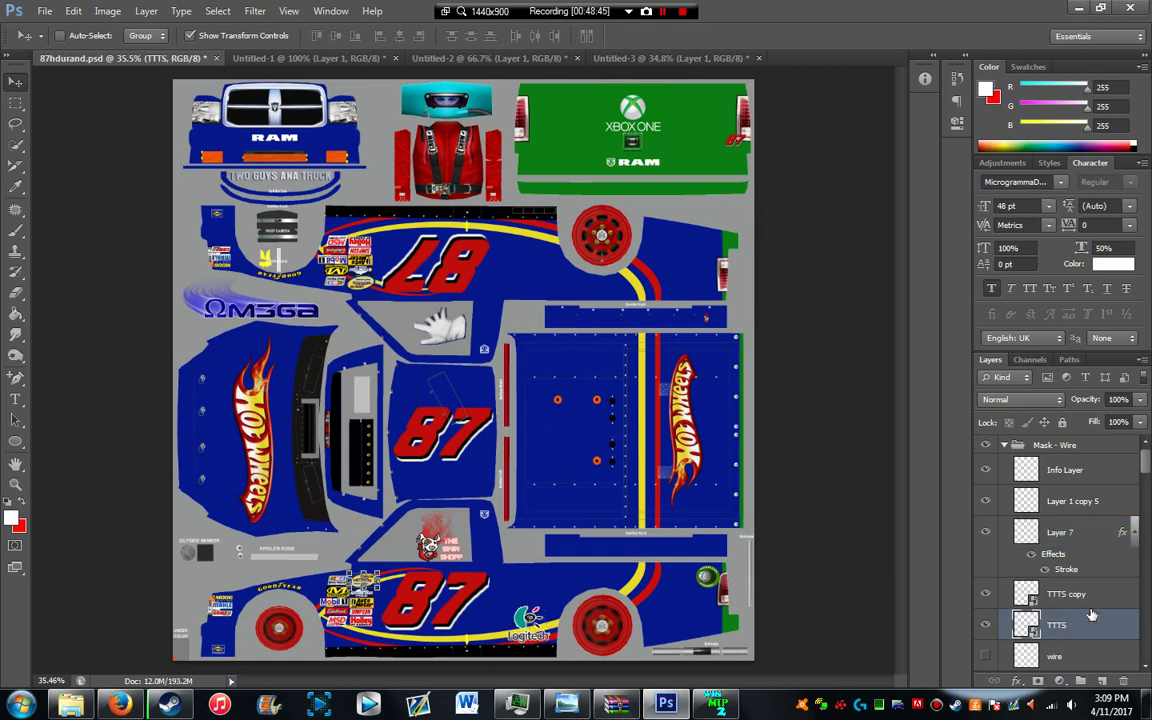
left_click(1088, 528)
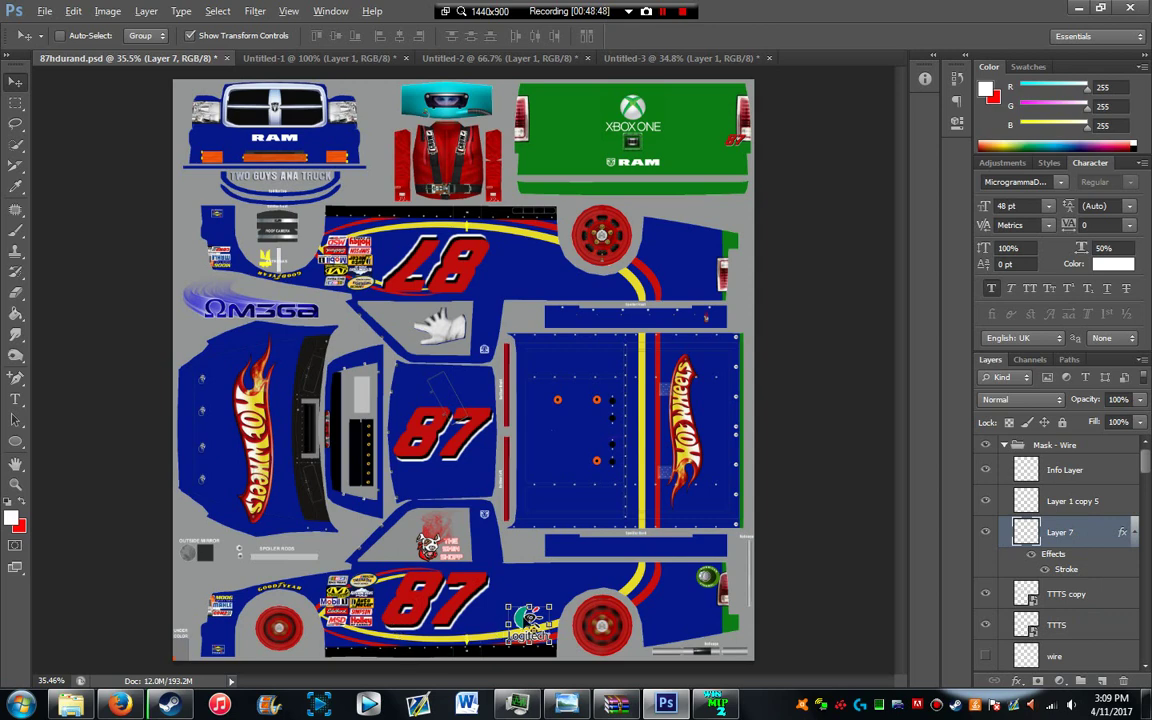
Step: Duplicate the Logitech logo onto the upper side of the truck and flip it to -100% width and height beside the rear wheel
left_click_drag(528, 618, 530, 238)
key("ctrl+t")
left_click_drag(578, 277, 440, 150)
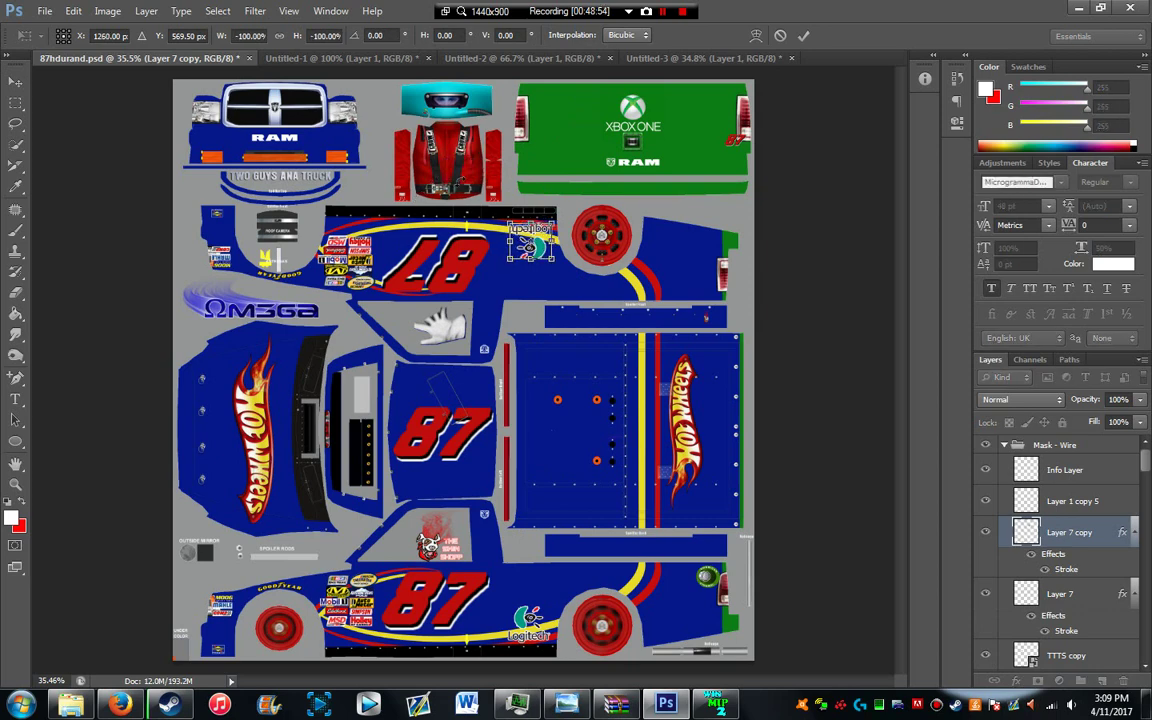
left_click_drag(476, 228, 480, 225)
key("Return")
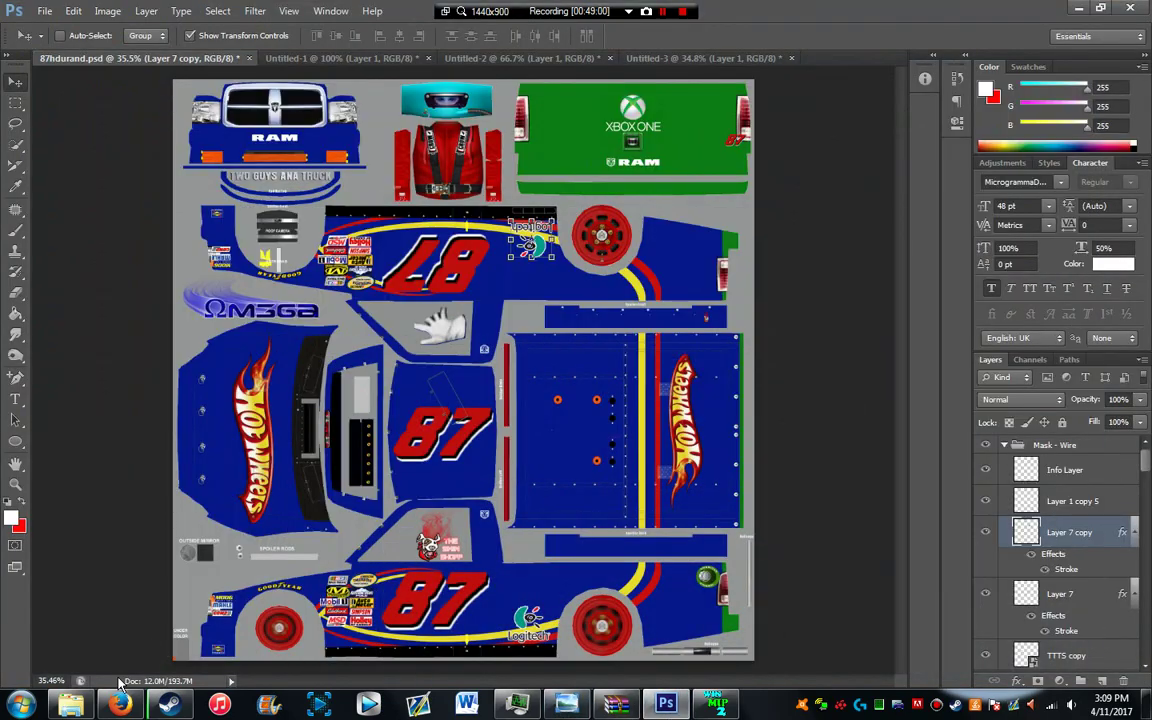
Step: Switch to Firefox and search Bing images for "motorola logo"
left_click(119, 705)
left_click(97, 139)
key("Home")
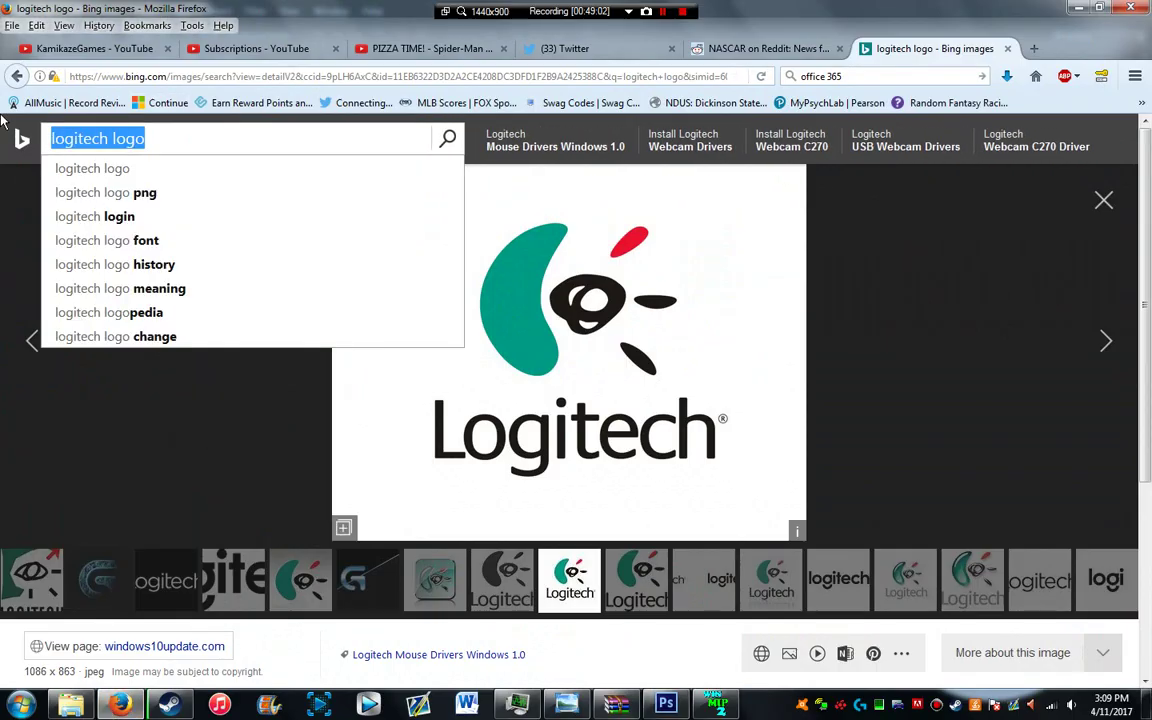
key("Delete")
key("Delete")
key("Delete")
key("Delete")
key("Delete")
key("Delete")
key("Delete")
key("Delete")
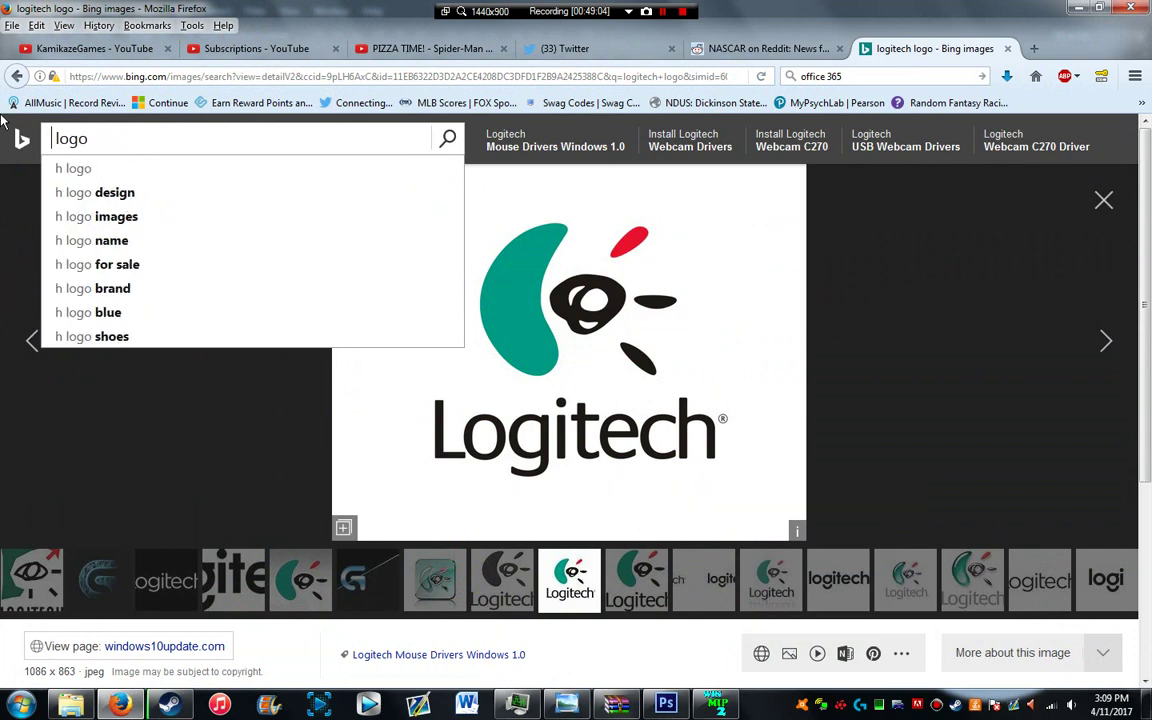
type("motorola")
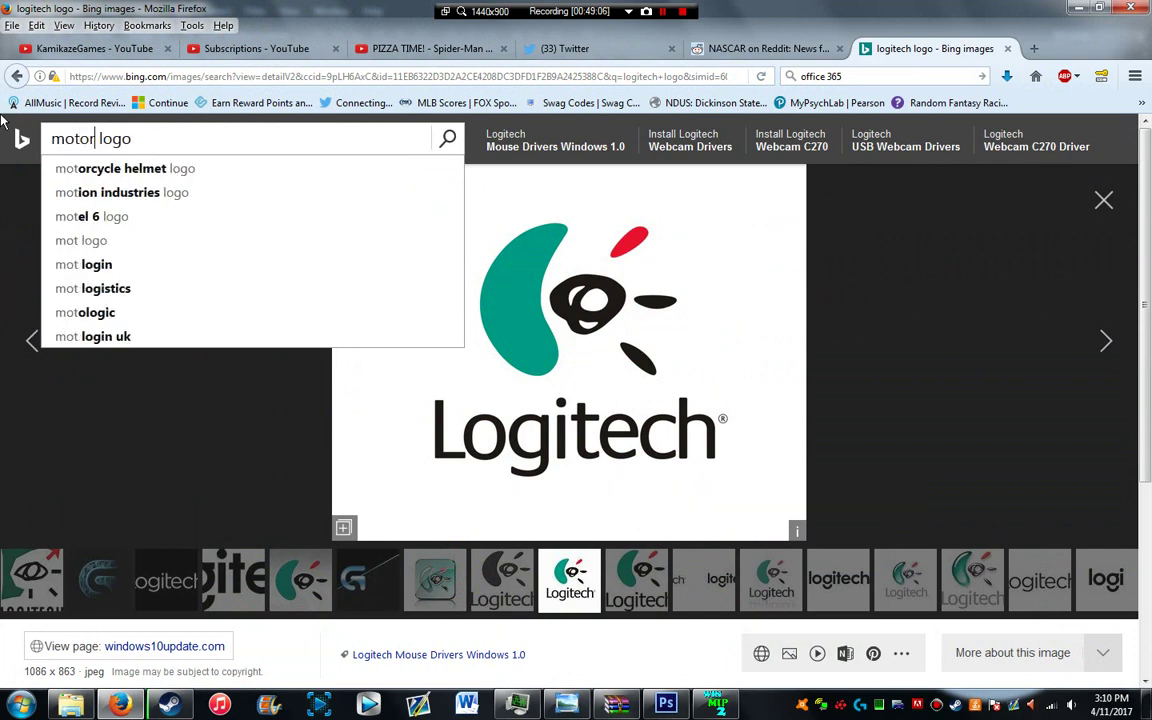
key("Return")
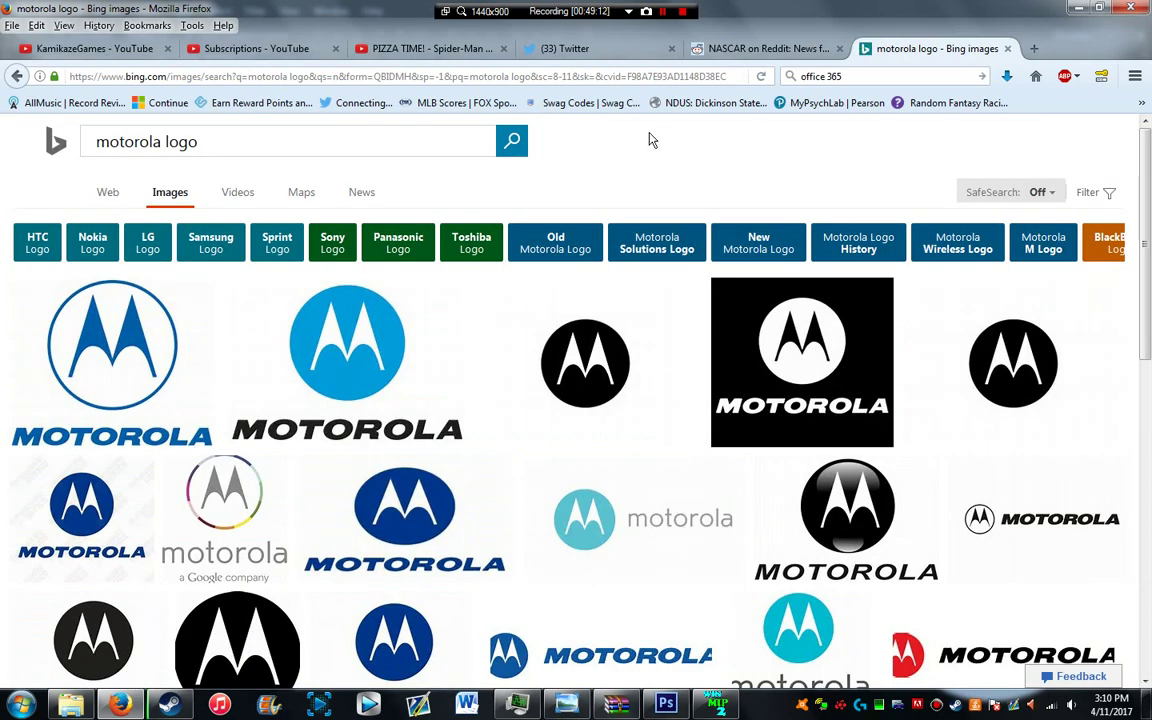
Step: Open the plain black circular Motorola logo on a transparent background and copy the image
left_click(375, 321)
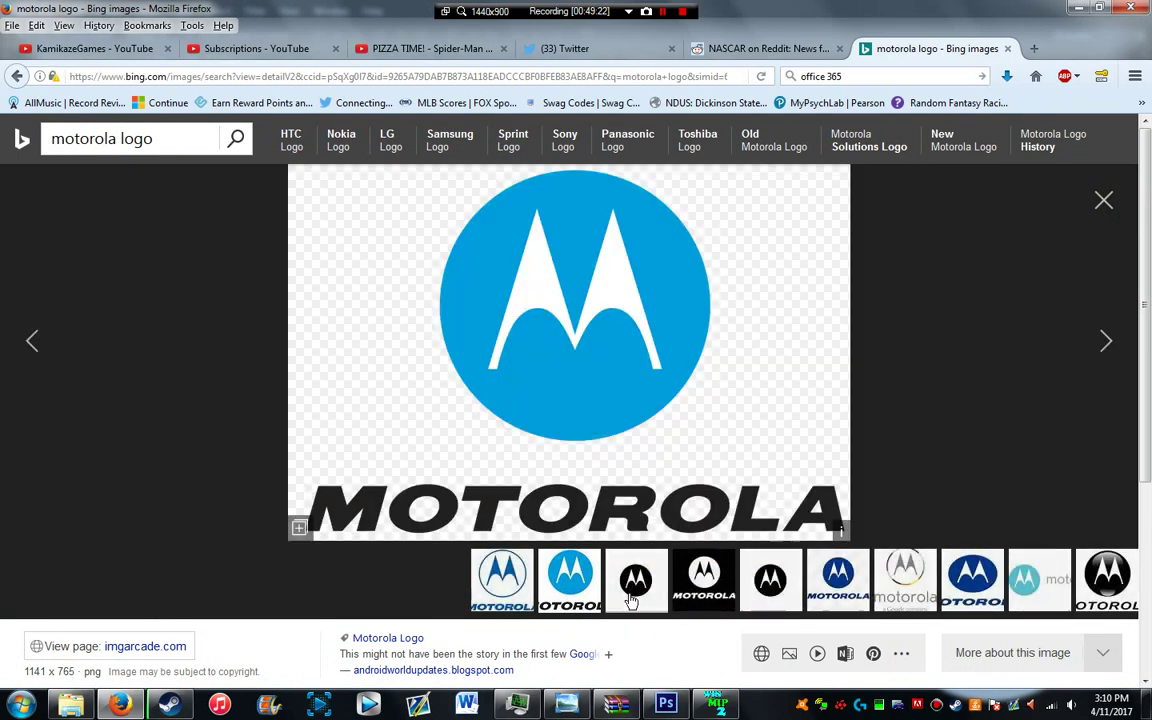
left_click(620, 577)
right_click(559, 357)
left_click(580, 380)
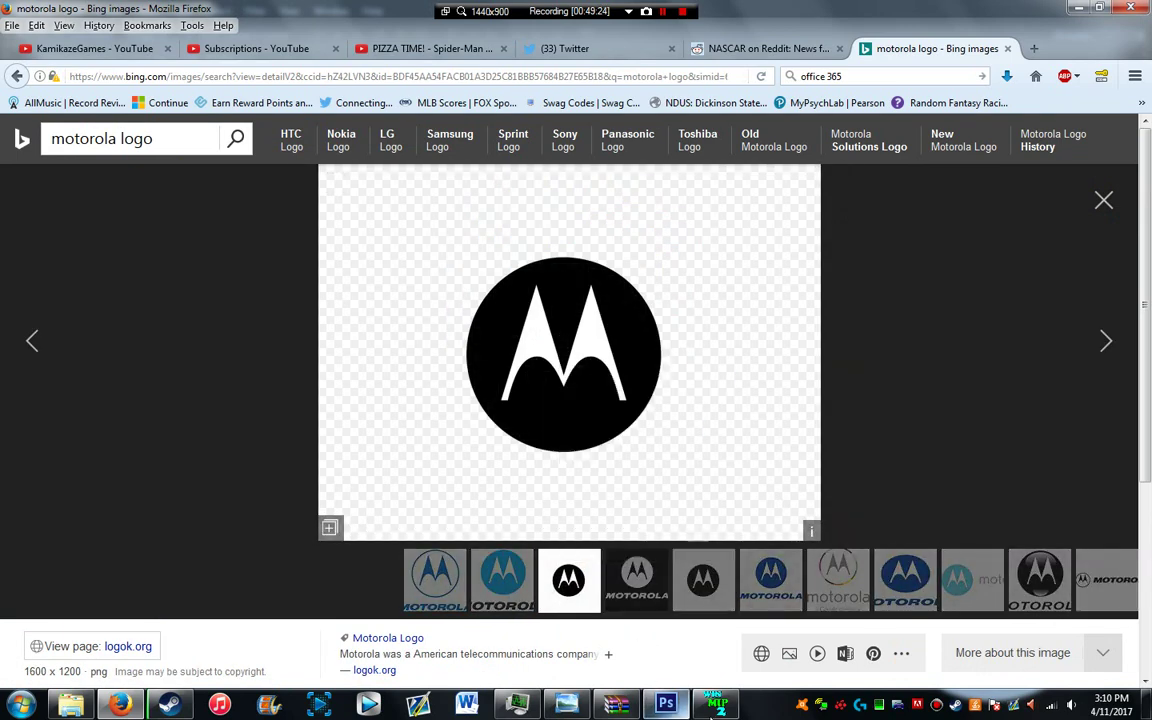
Step: Switch to Photoshop, clear the old Logitech layers from Untitled-3, and paste the Motorola logo there
key("alt+Tab")
left_click(665, 58)
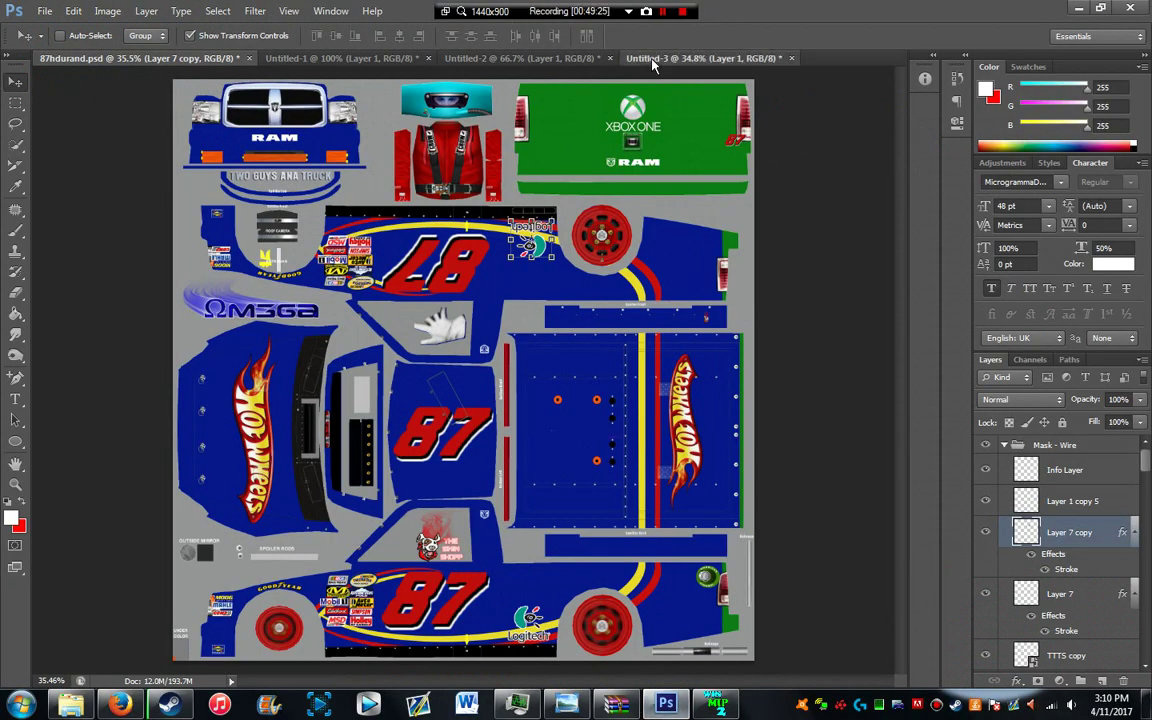
key("ctrl+v")
key("Delete")
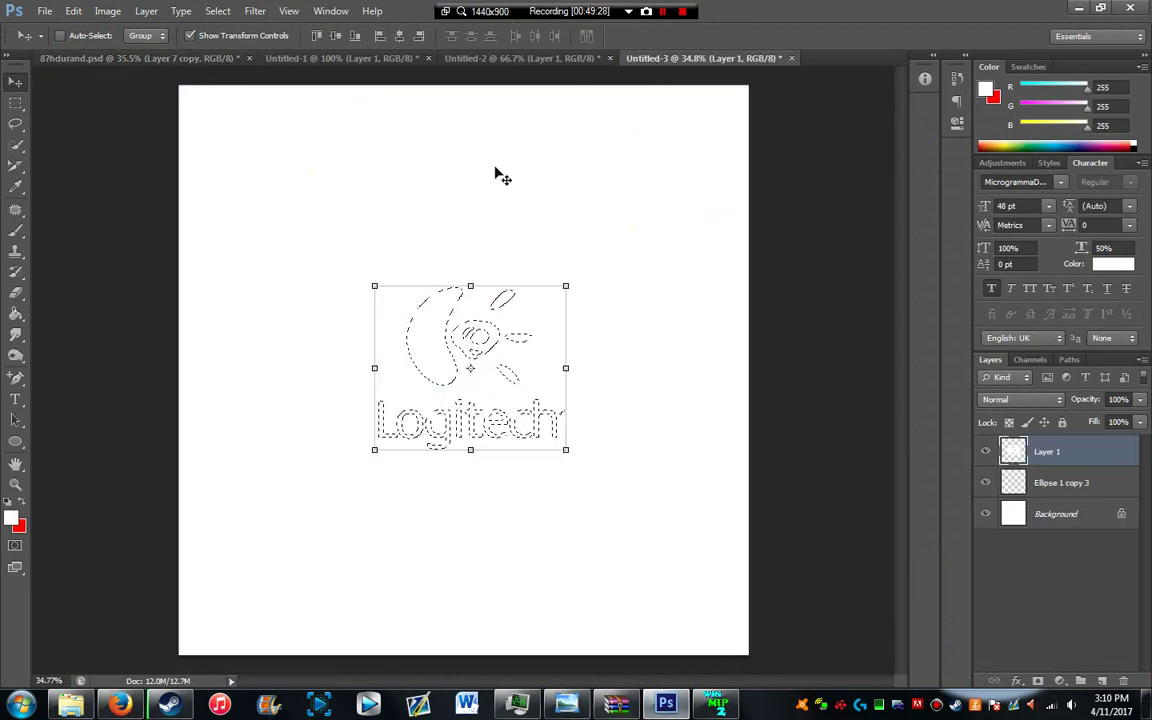
key("ctrl+d")
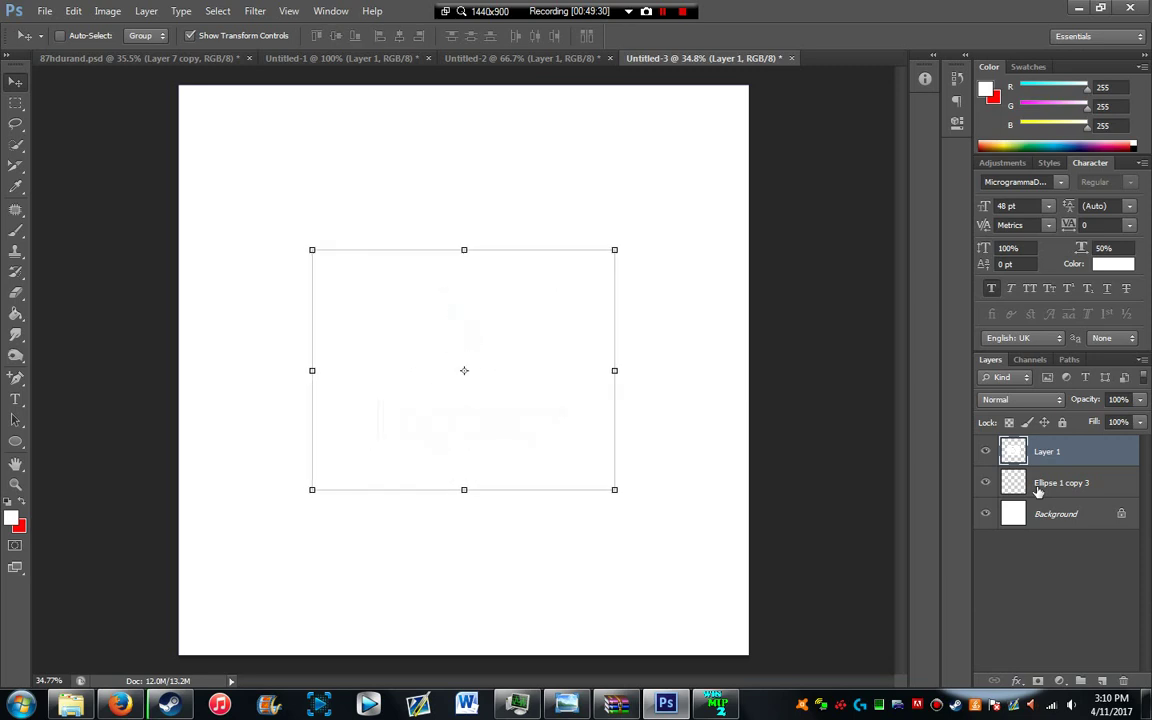
key("Delete")
key("Delete")
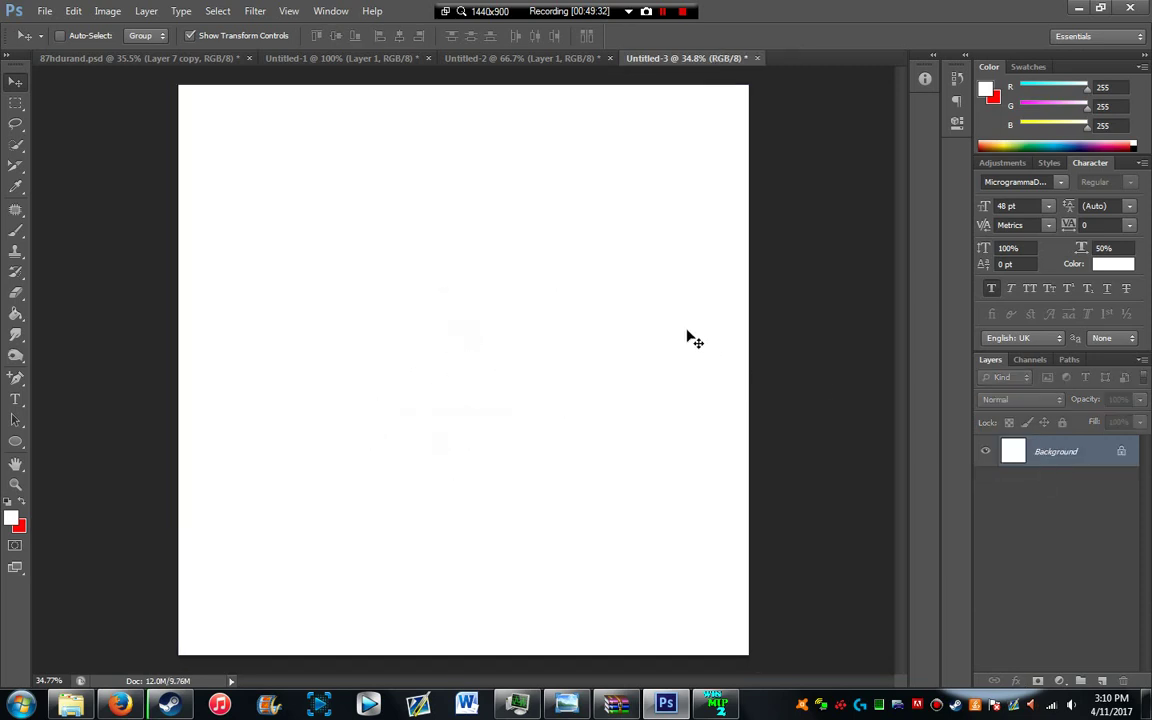
key("ctrl+v")
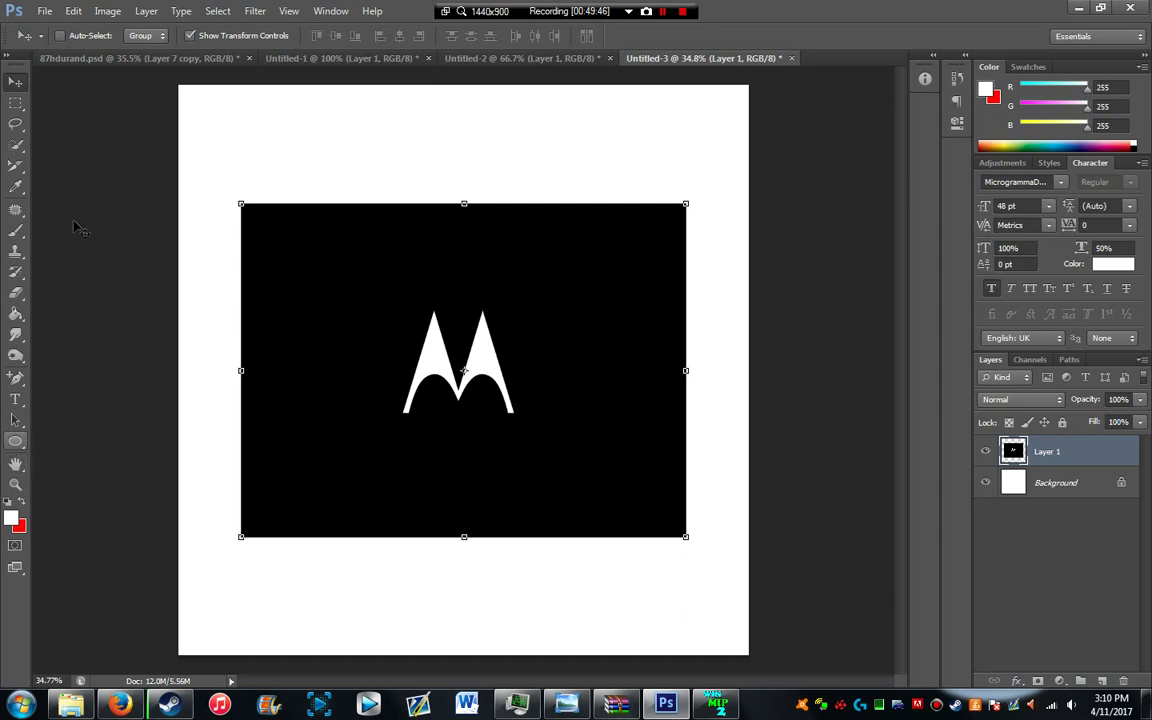
Step: Make a circular selection around the white Motorola M and center it on the emblem
left_click_drag(15, 103, 98, 114)
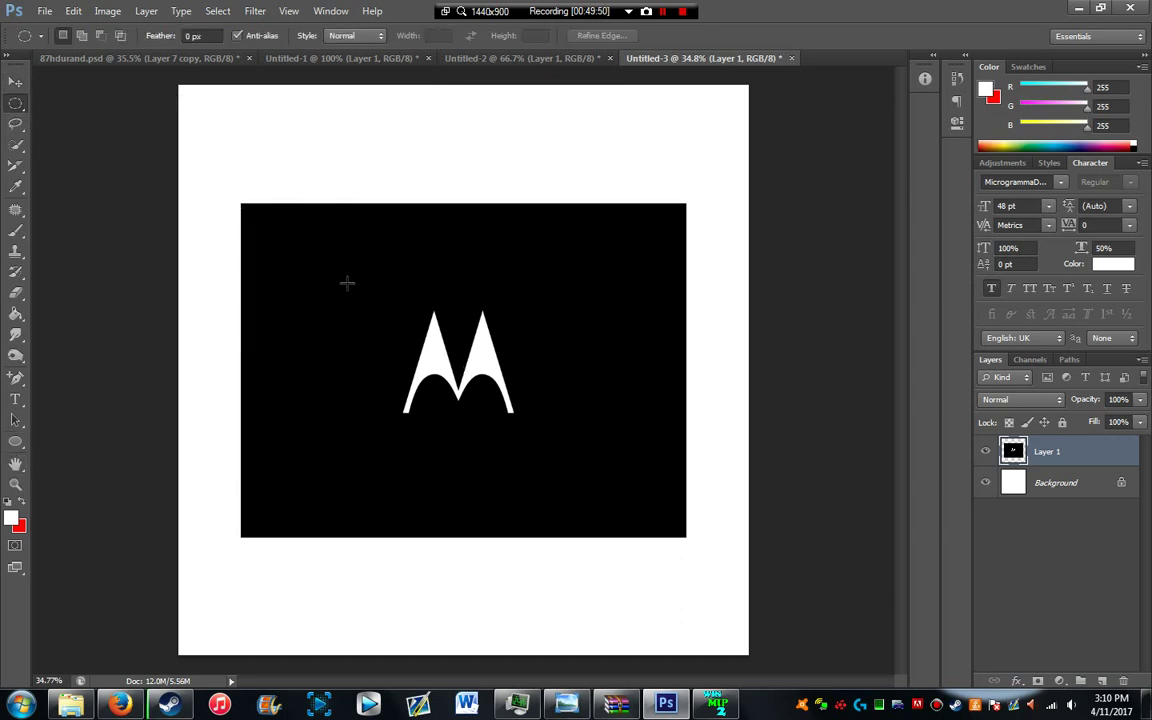
left_click_drag(347, 267, 643, 470)
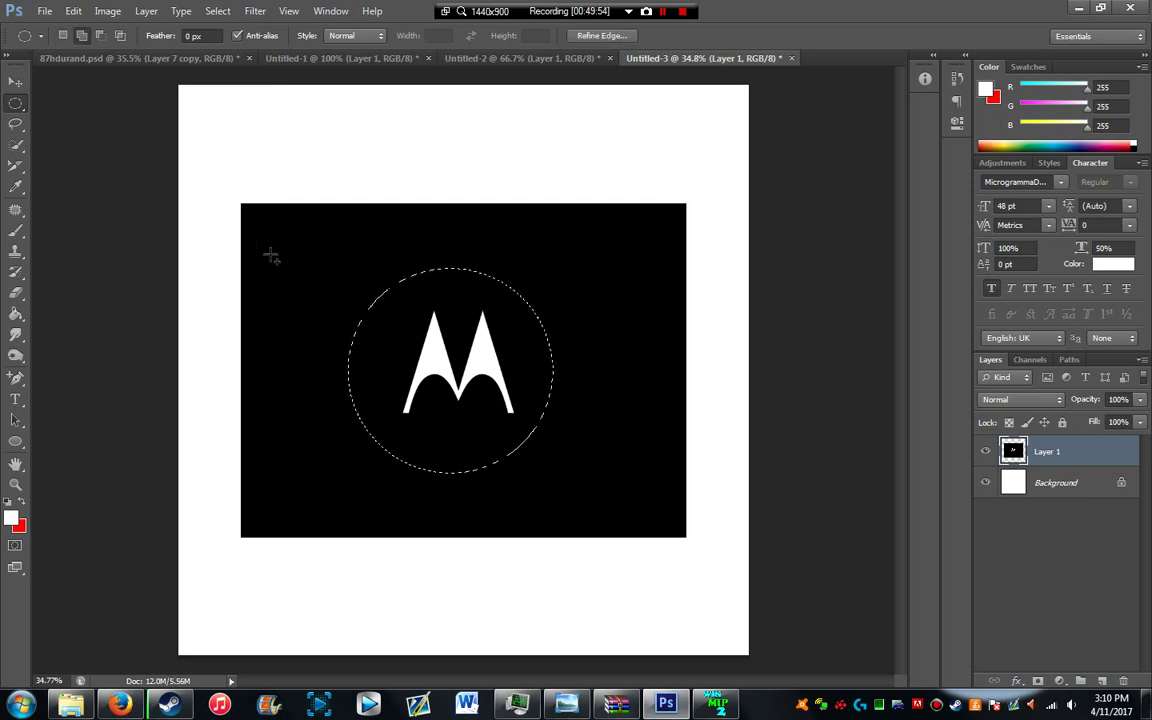
left_click_drag(421, 344, 432, 345)
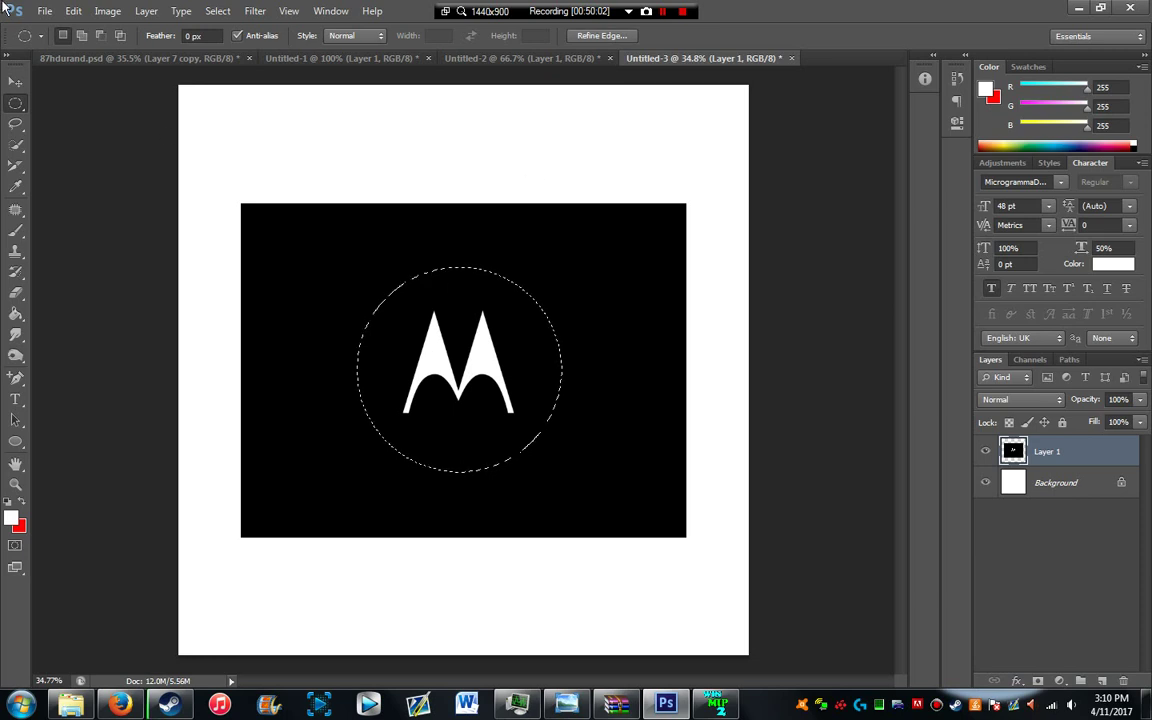
Step: Move the selected round Motorola emblem into 87hdurand.psd, shrinking it to fit behind the rear wheel on the truck's lower side
left_click(15, 81)
left_click_drag(400, 289, 745, 430)
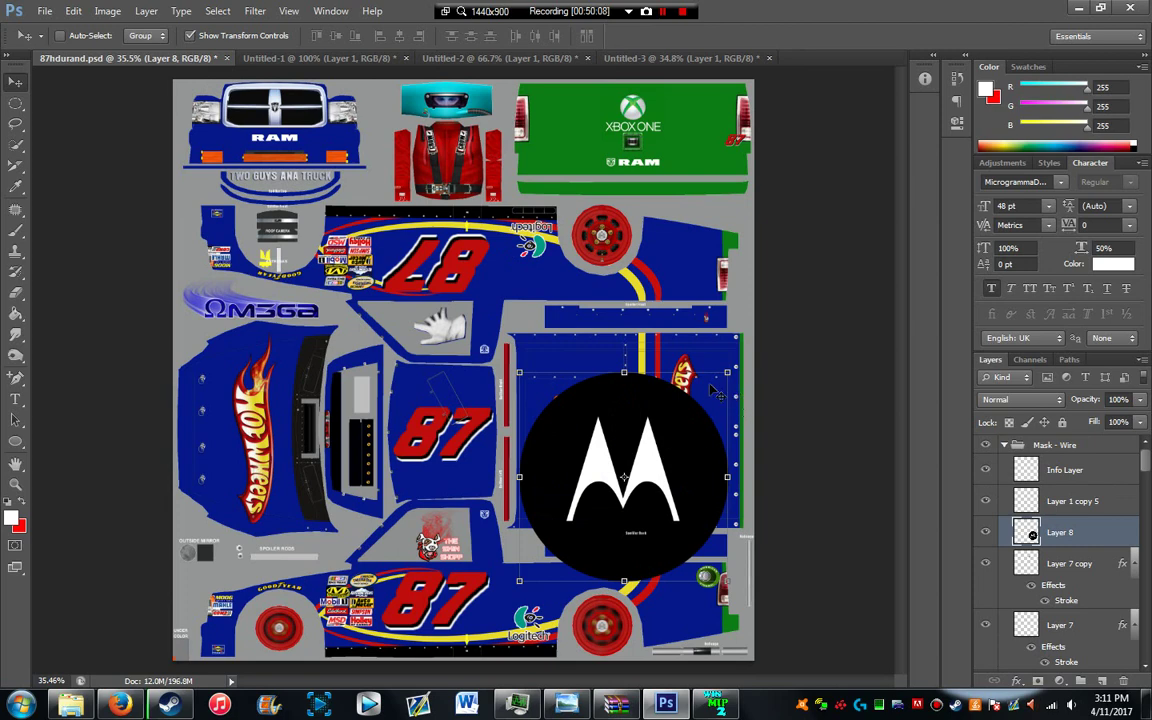
left_click_drag(727, 371, 697, 593)
key("Return")
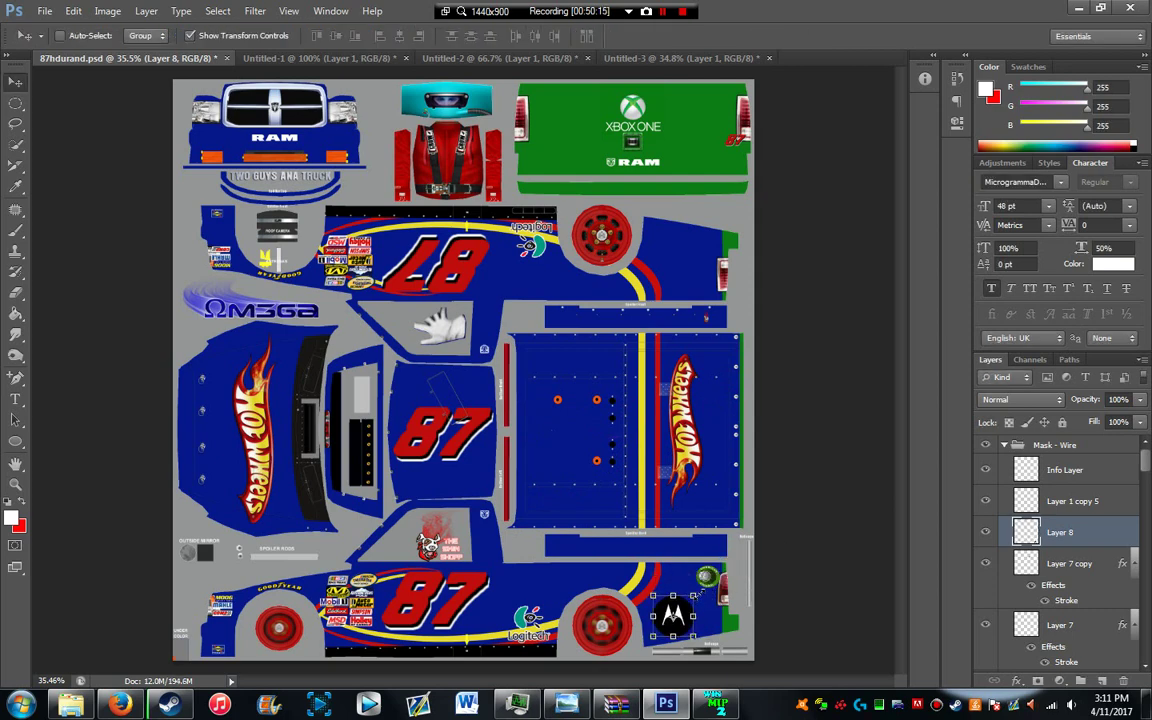
Step: Duplicate the Motorola emblem behind the rear wheel on the truck's upper side and flip it to -100% width and height
left_click_drag(673, 612, 553, 145)
key("ctrl+t")
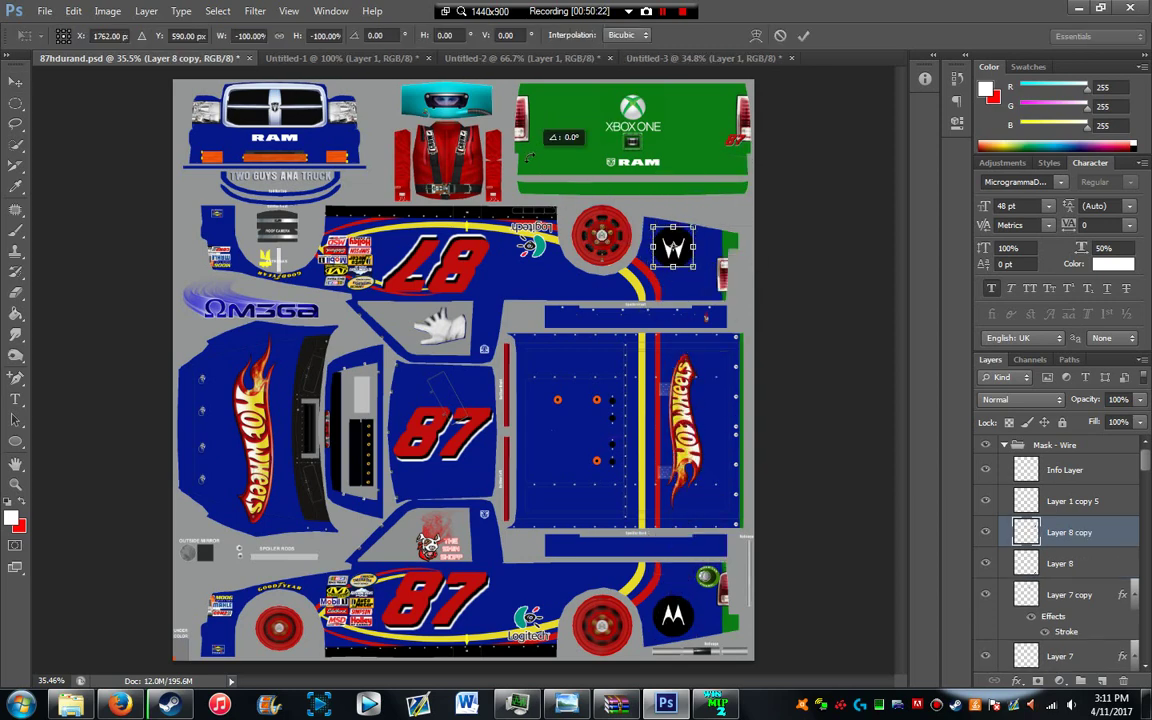
key("Return")
Step: Duplicate the Hot Wheels logo at the rear of the truck bed, rotate it 90° and place it above the lower side's rear wheel
right_click(704, 416)
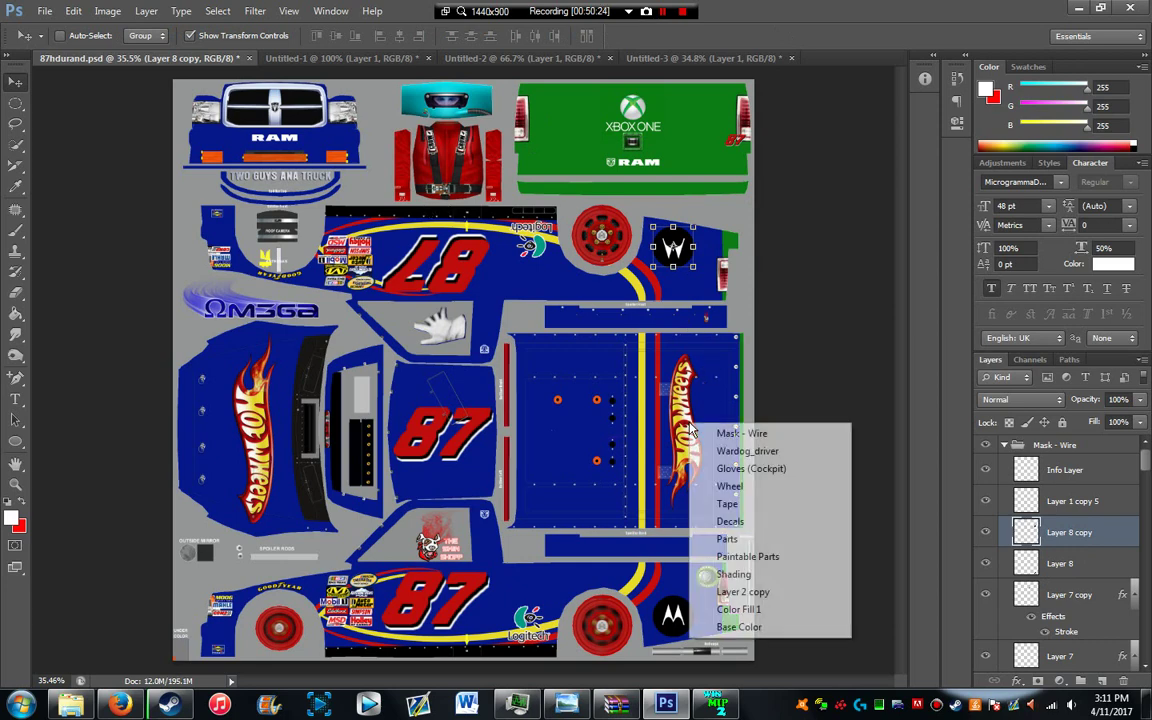
left_click(730, 594)
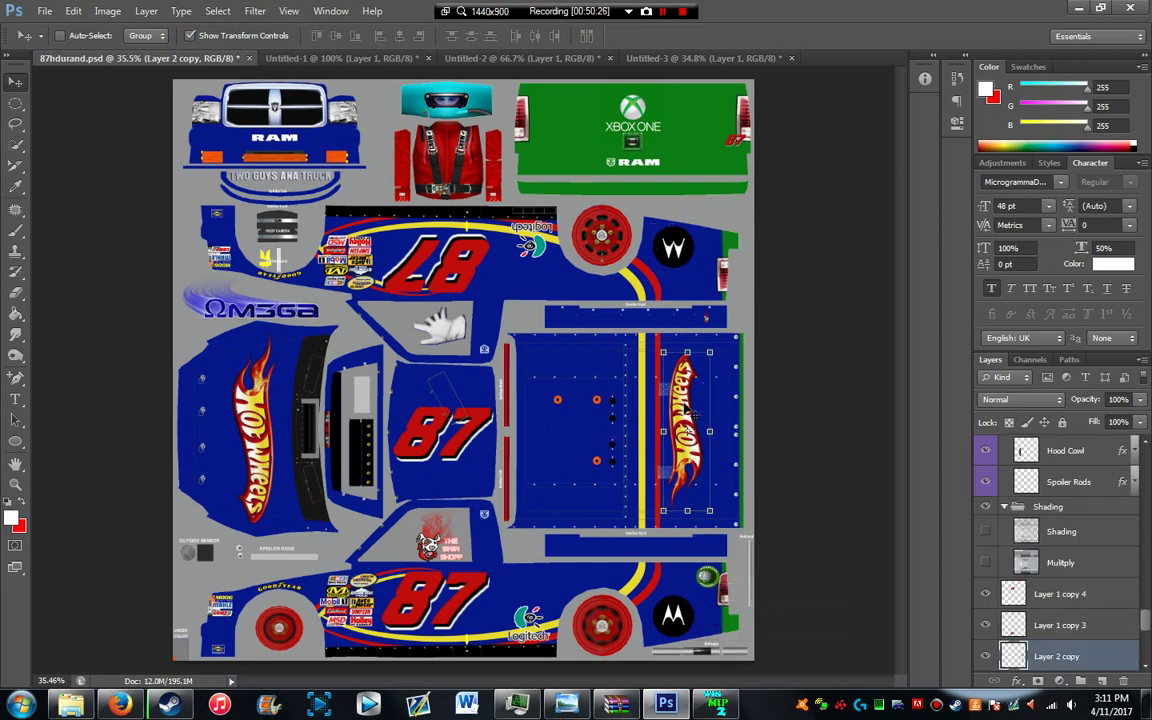
left_click_drag(686, 405, 577, 475)
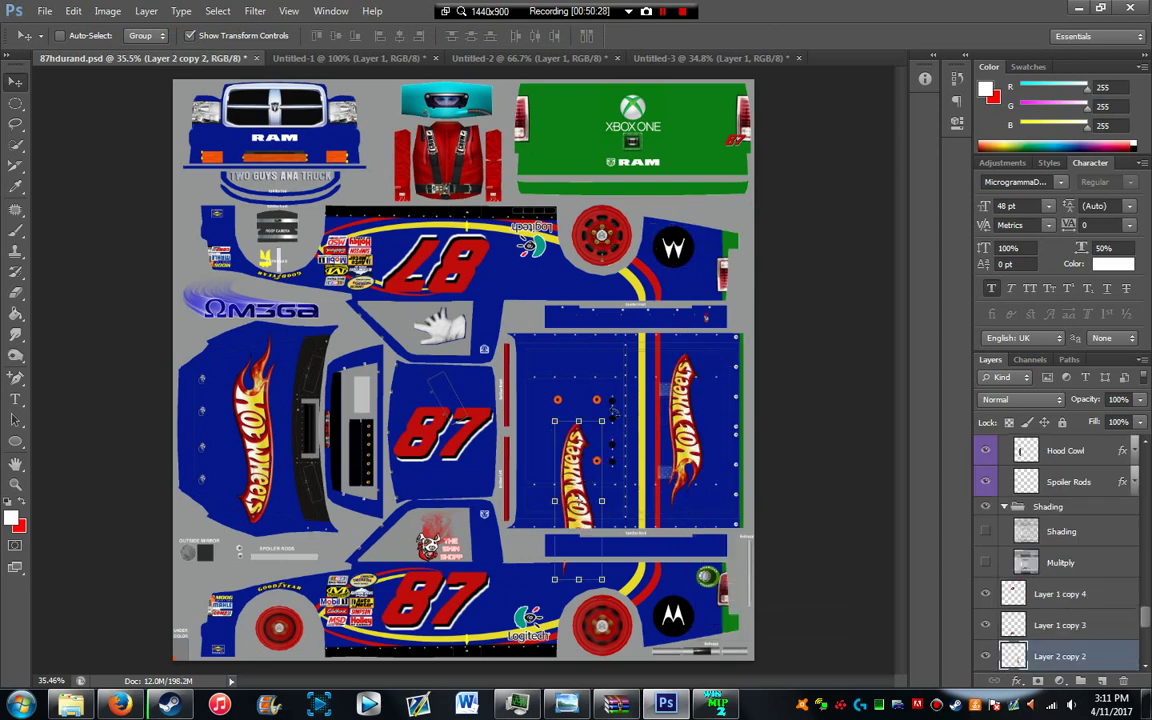
key("ctrl+t")
left_click_drag(614, 412, 530, 424)
left_click_drag(640, 525, 657, 607)
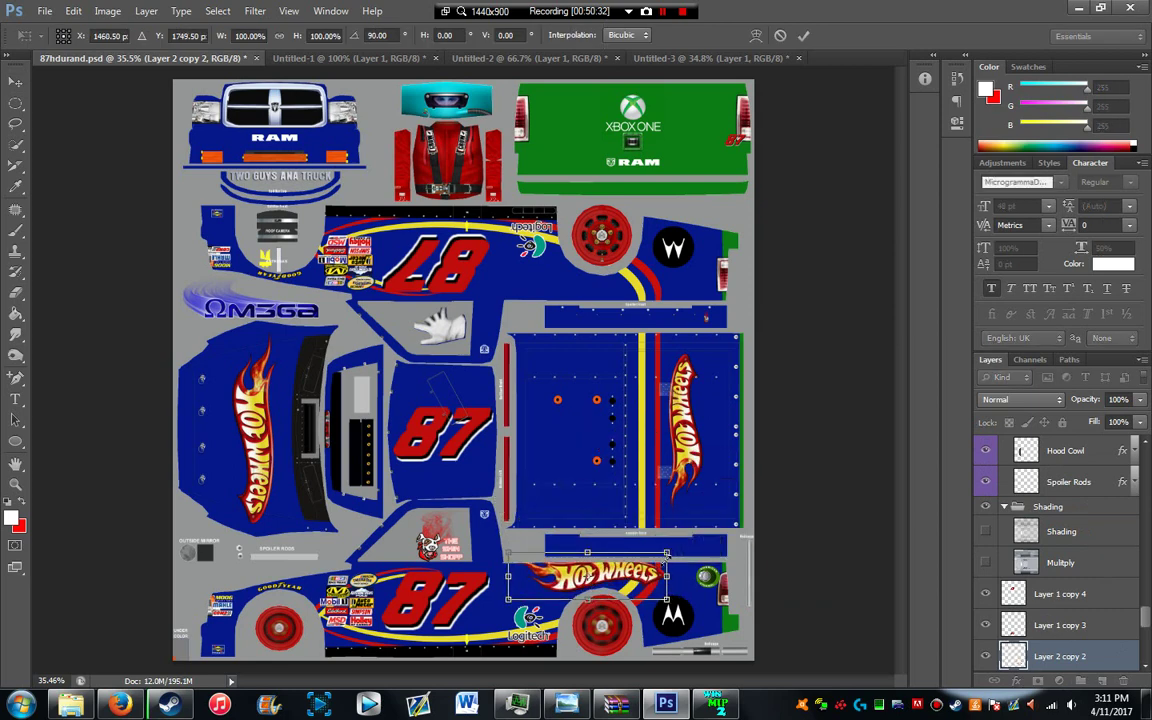
Step: Scale the lower side's Hot Wheels logo to about 95% and nudge it slightly down and left
left_click_drag(666, 552, 658, 555)
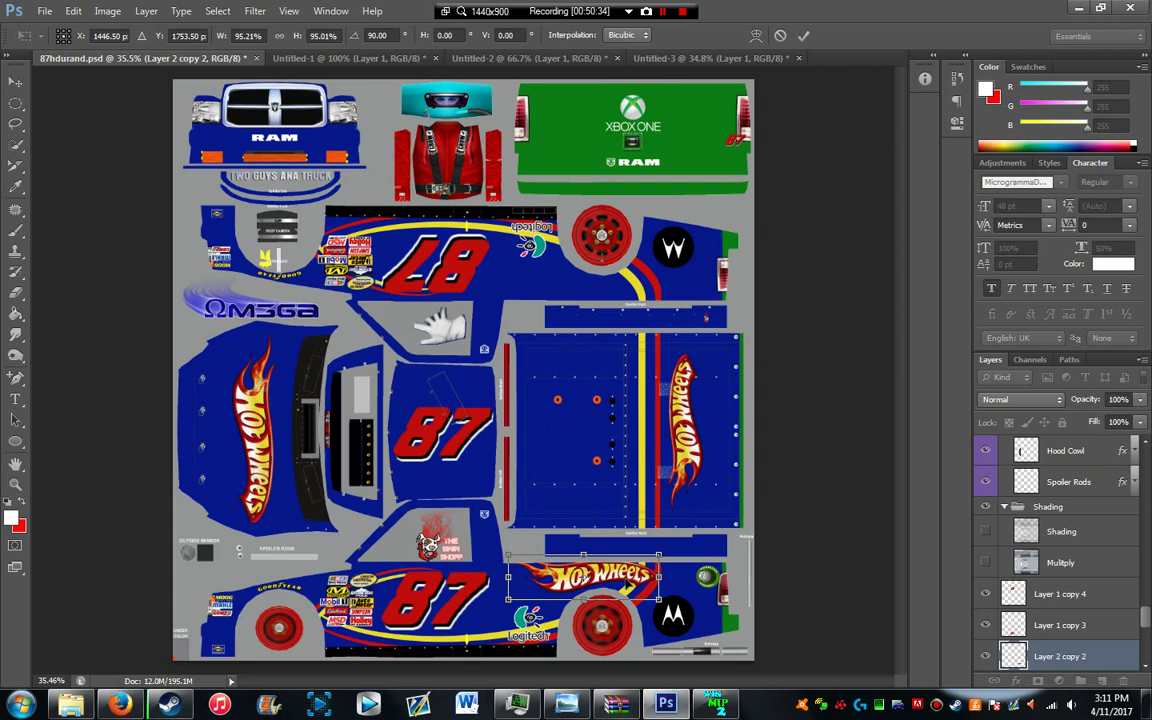
key("Down")
key("Down")
key("Down")
key("Down")
key("Down")
key("Down")
key("Down")
key("Down")
key("Left")
key("Left")
key("Left")
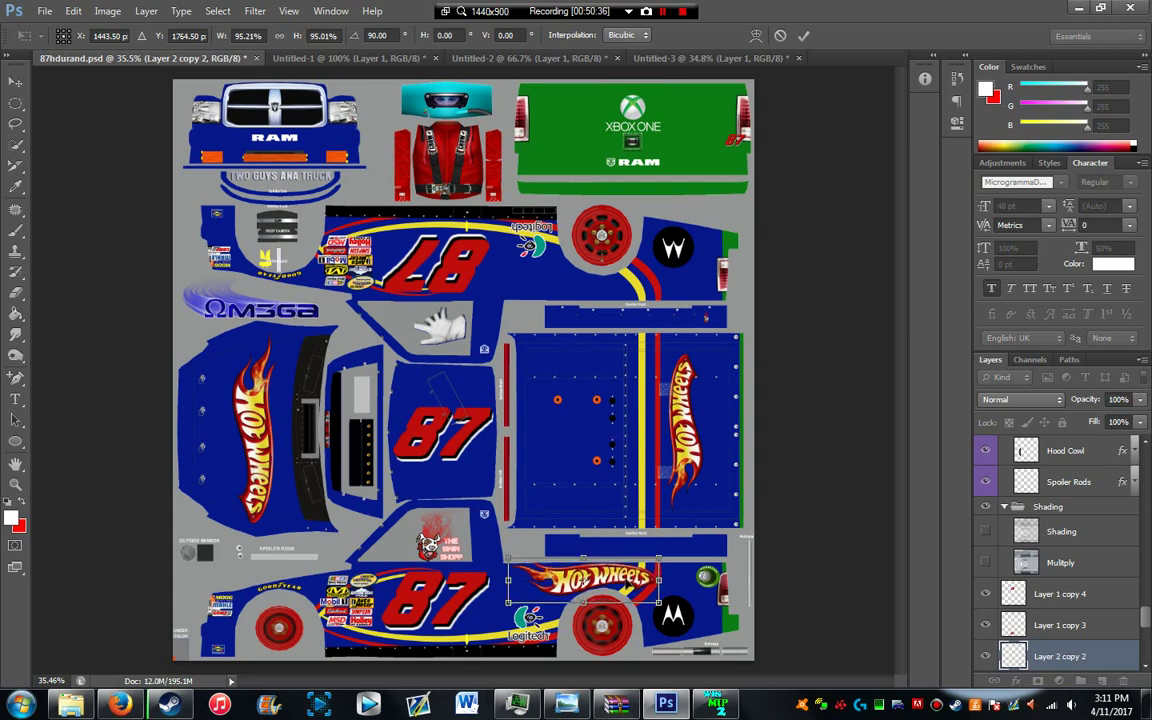
key("Return")
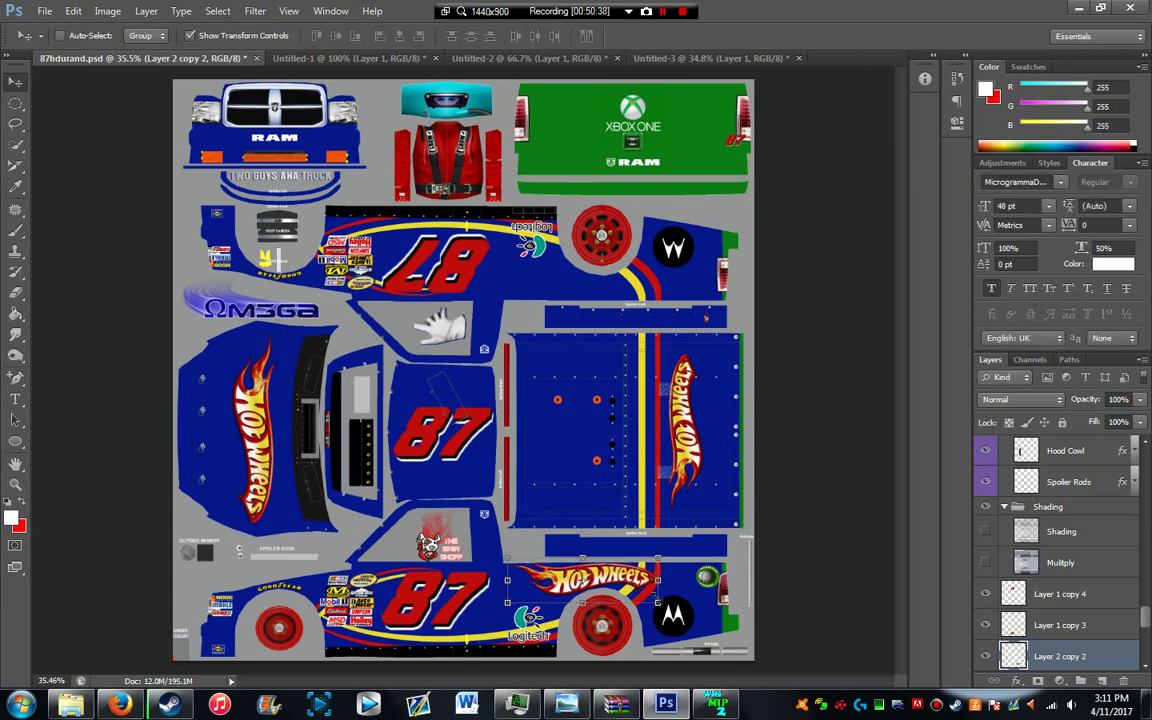
Step: Duplicate the side Hot Wheels logo onto the truck's upper side, flip it to -100% width and height, and place it below the rear wheel
left_click_drag(620, 579, 662, 292)
left_click_drag(676, 325, 408, 208)
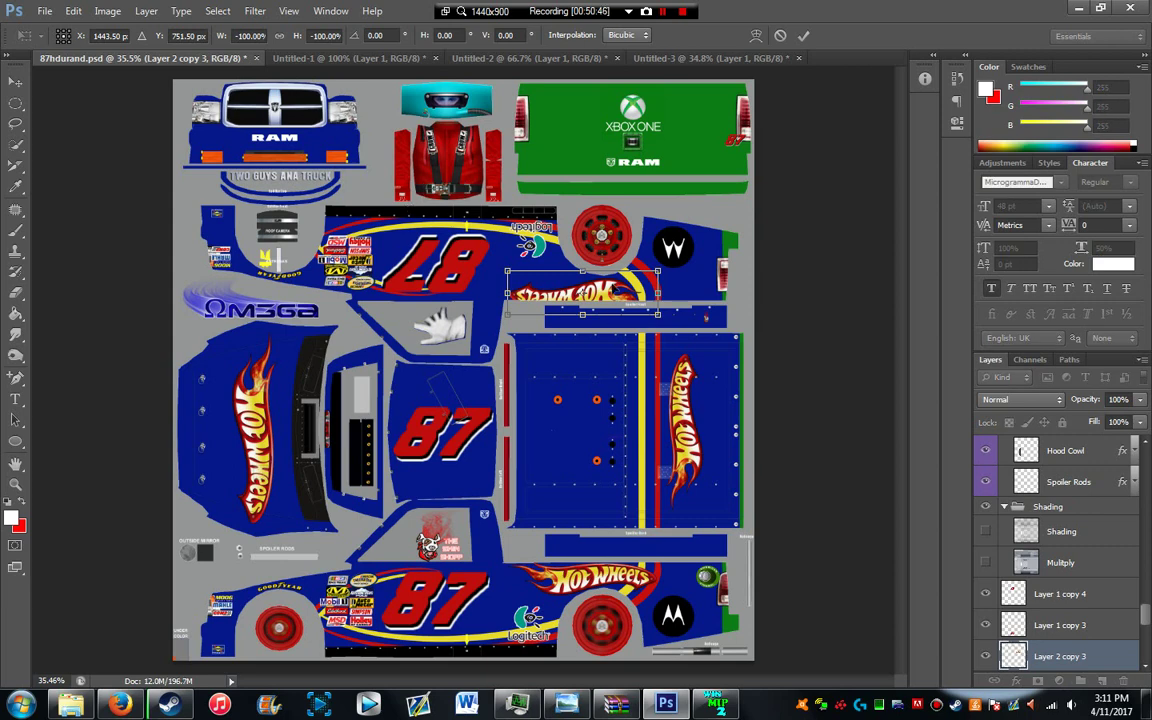
left_click_drag(612, 276, 672, 244)
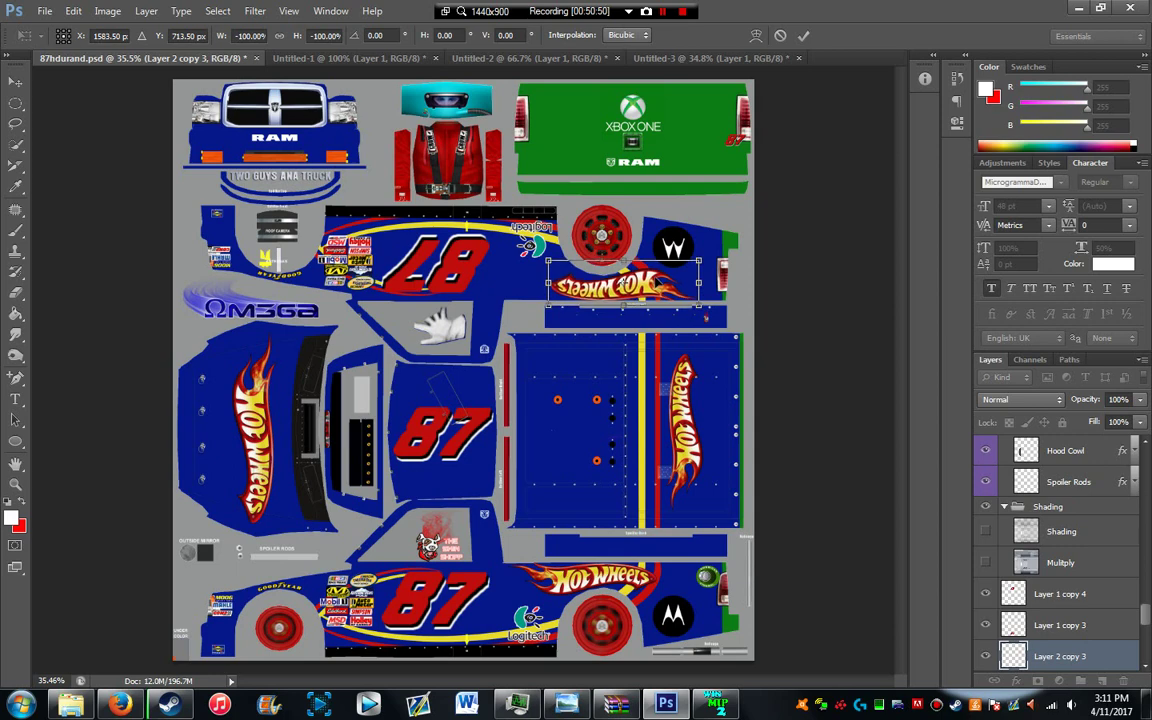
key("Return")
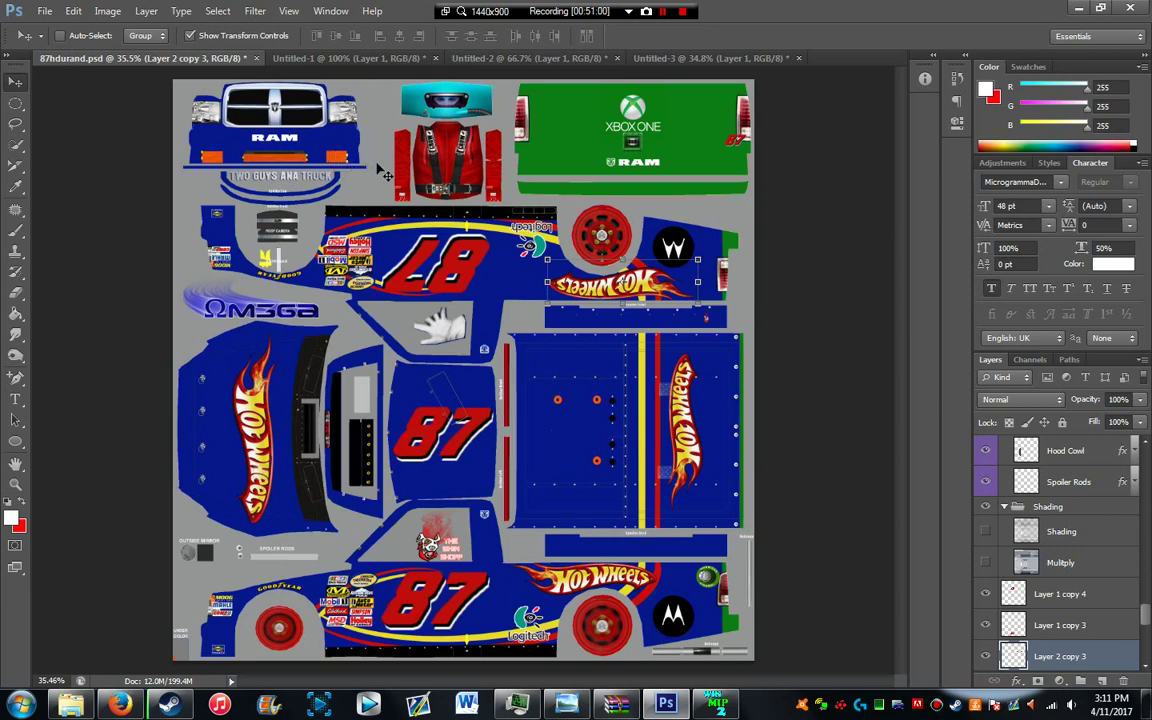
Step: Apply a black (000000) Color Overlay at 100% opacity to the Driver Suit layer
right_click(412, 160)
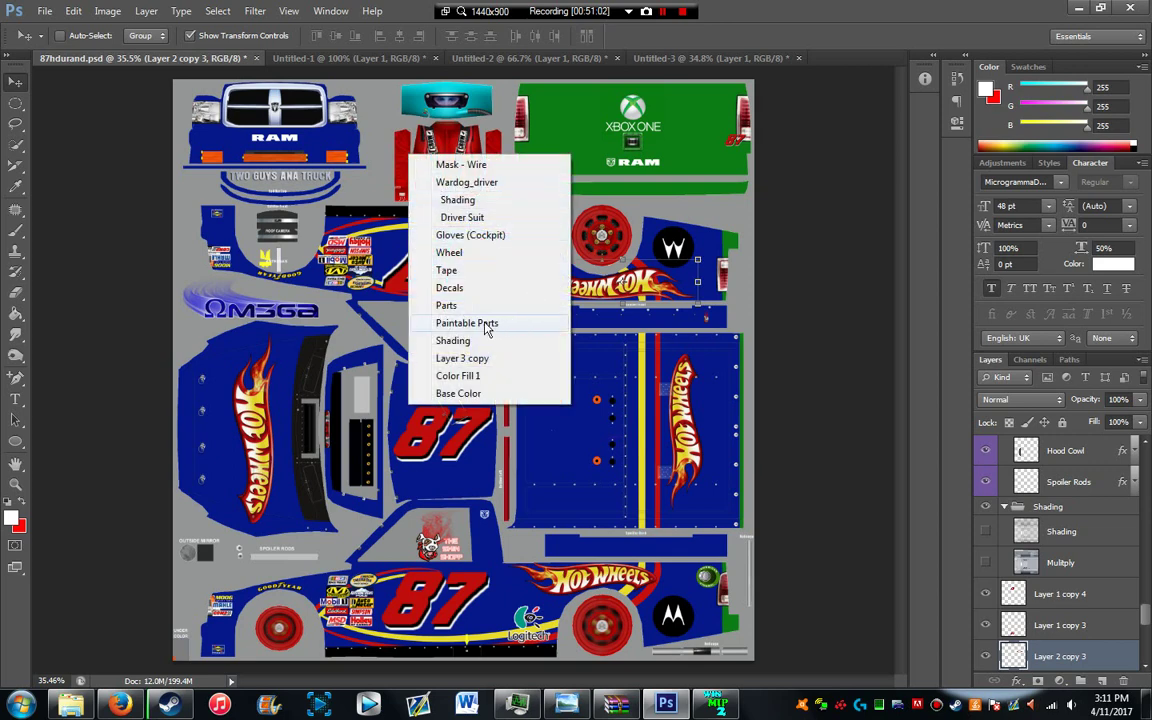
left_click(462, 217)
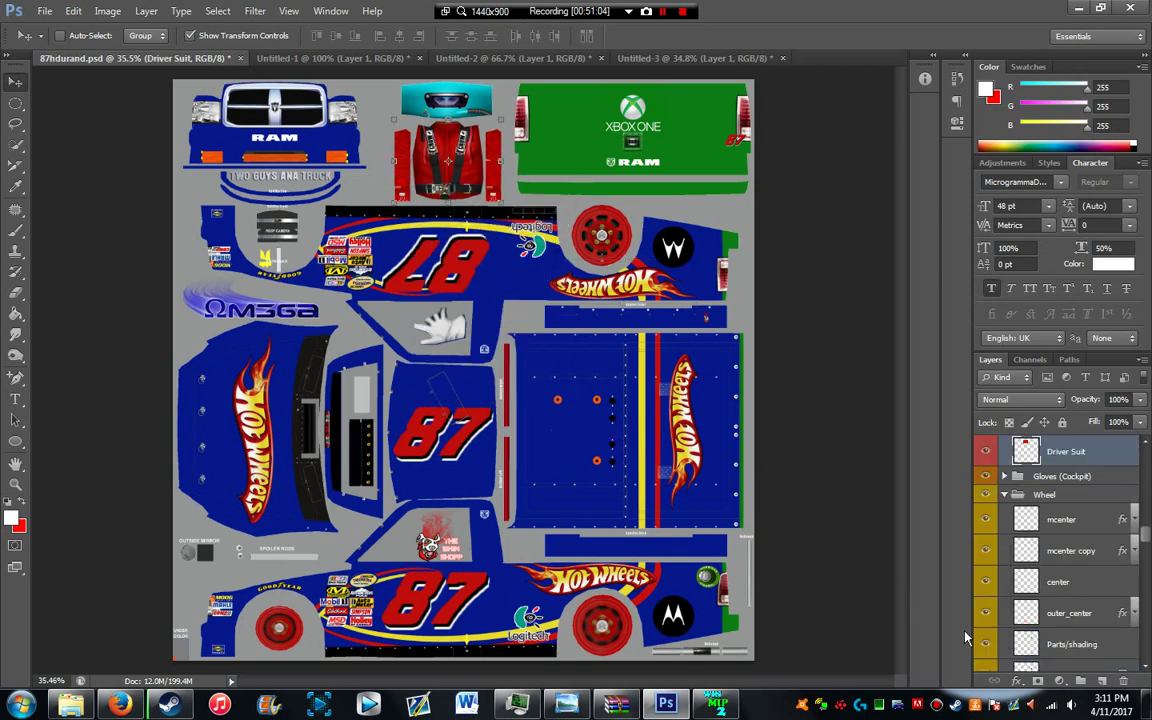
left_click(1018, 680)
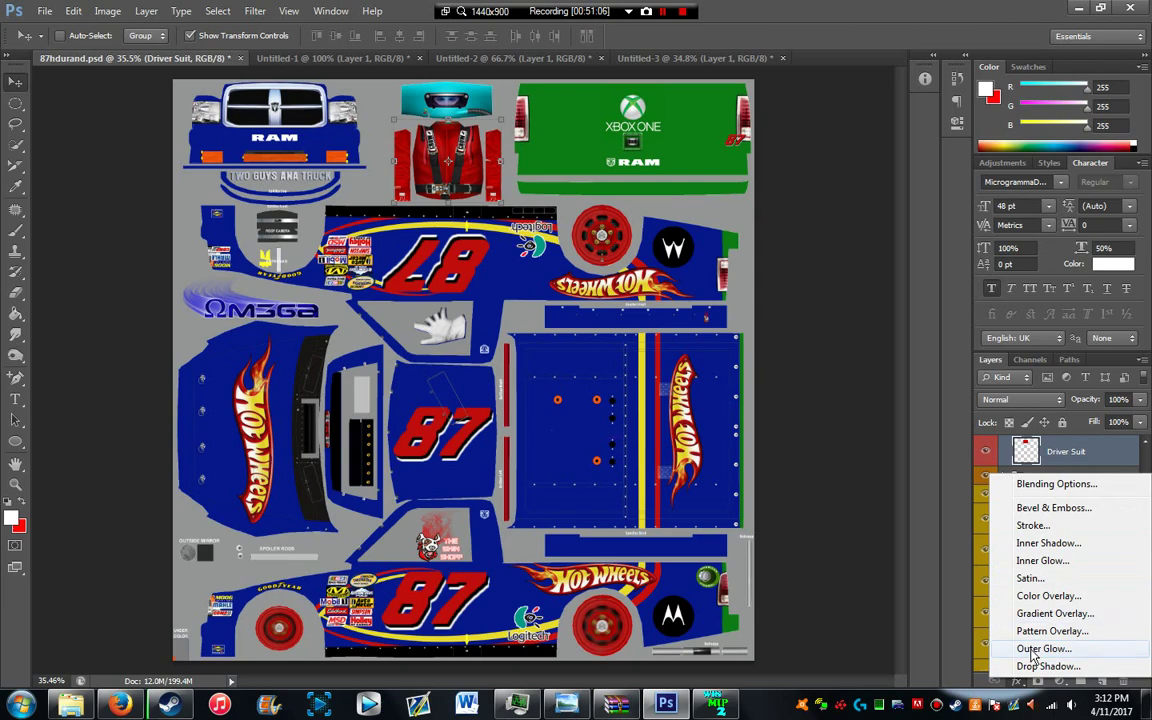
left_click(1040, 596)
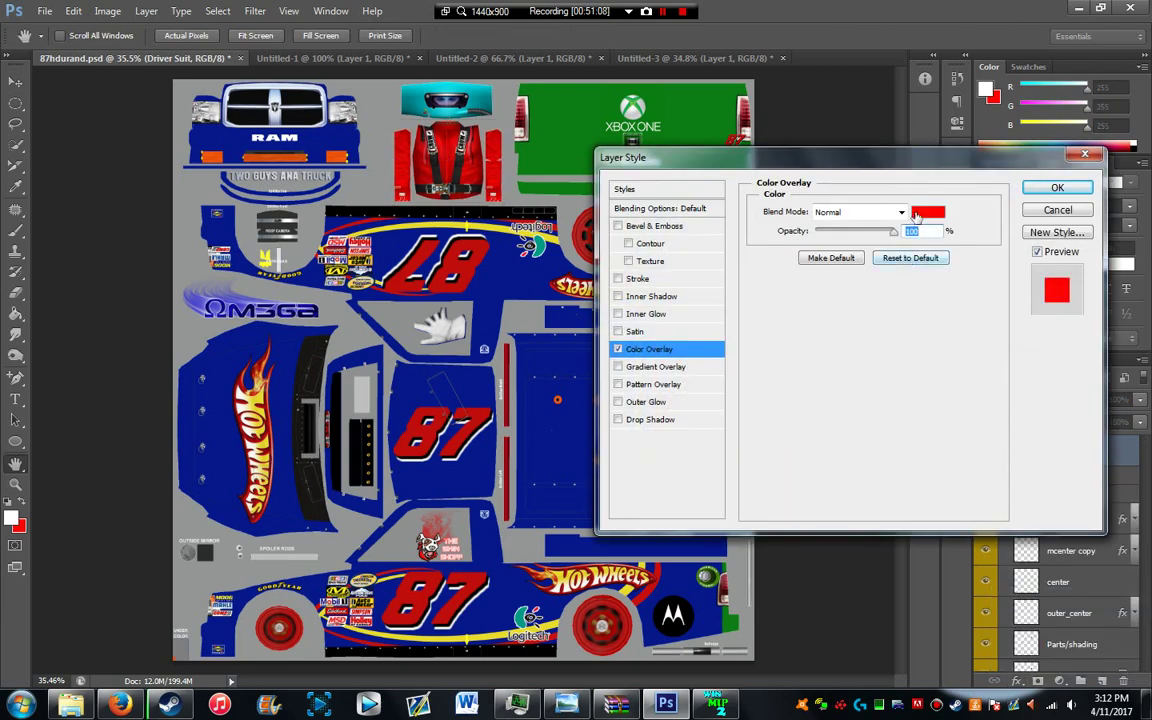
left_click(916, 216)
type("000000")
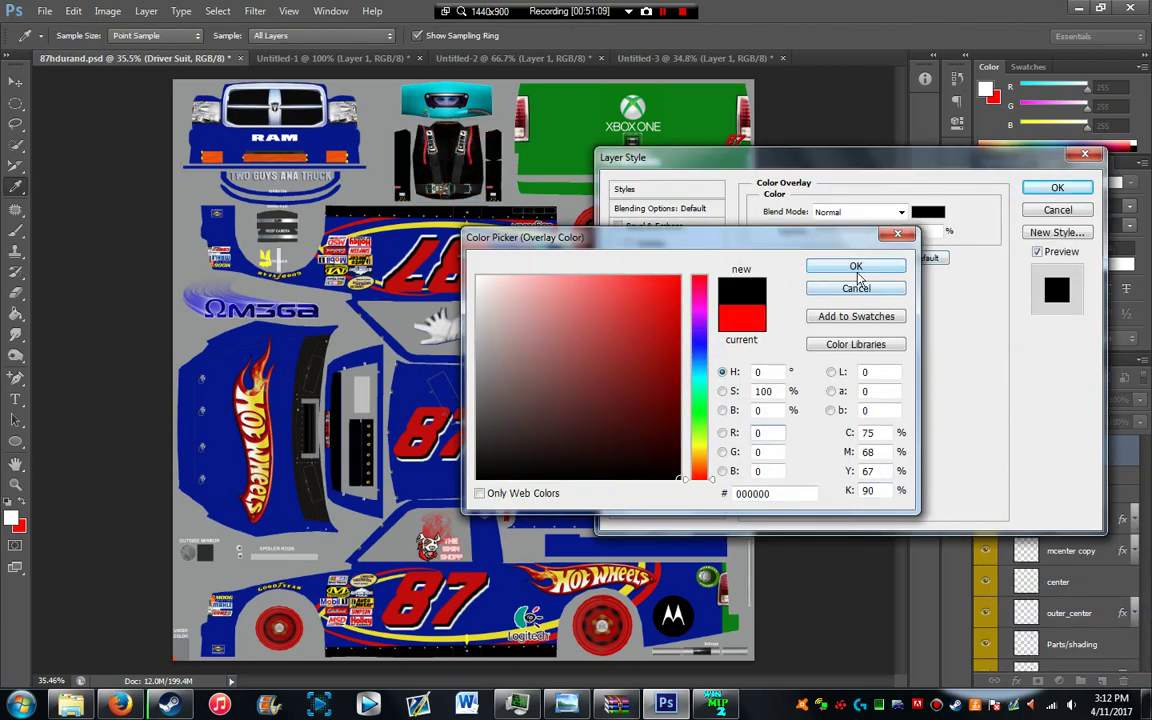
left_click(856, 267)
left_click(1056, 187)
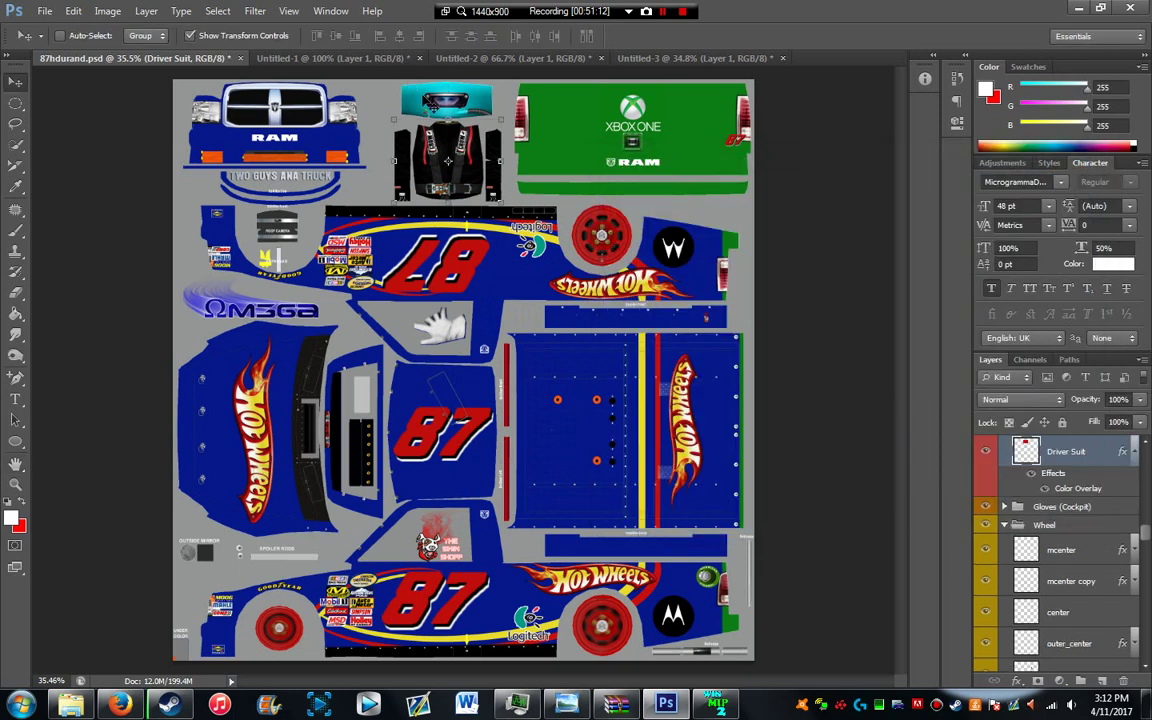
Step: Set the Helmet painting layer's Color Overlay to the tailgate's green (117d10) at 100% opacity
right_click(437, 93)
right_click(375, 88)
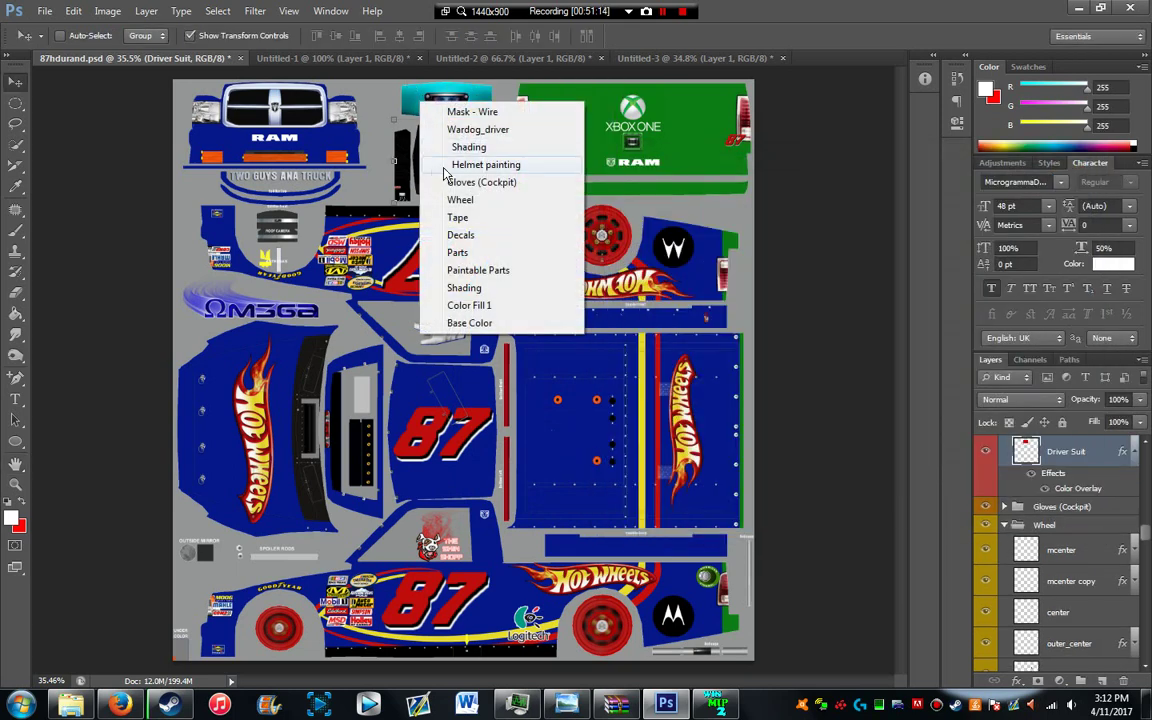
left_click(435, 150)
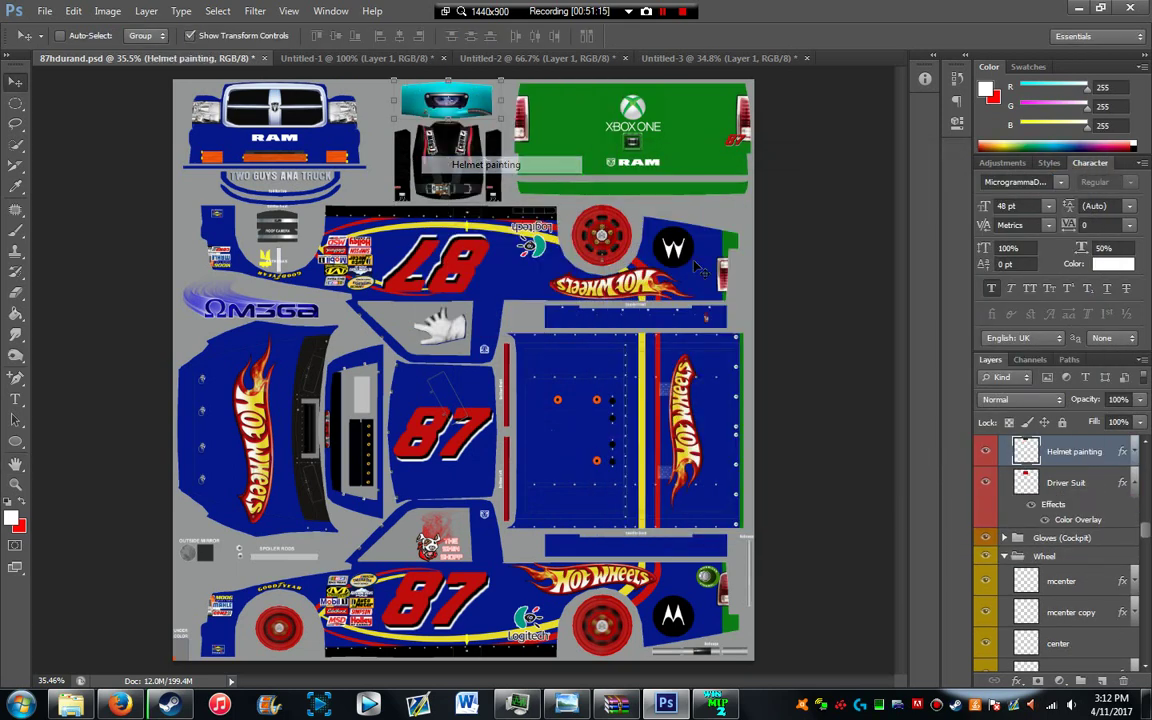
left_click(1017, 681)
key("Escape")
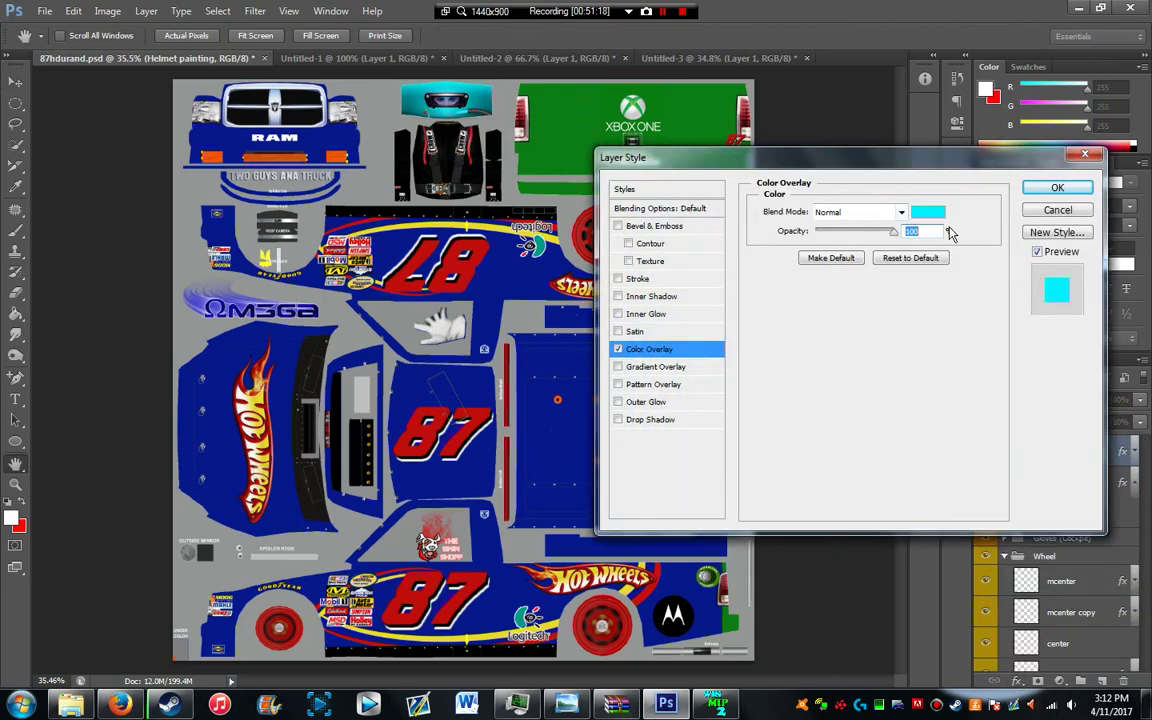
left_click(928, 214)
left_click(572, 107)
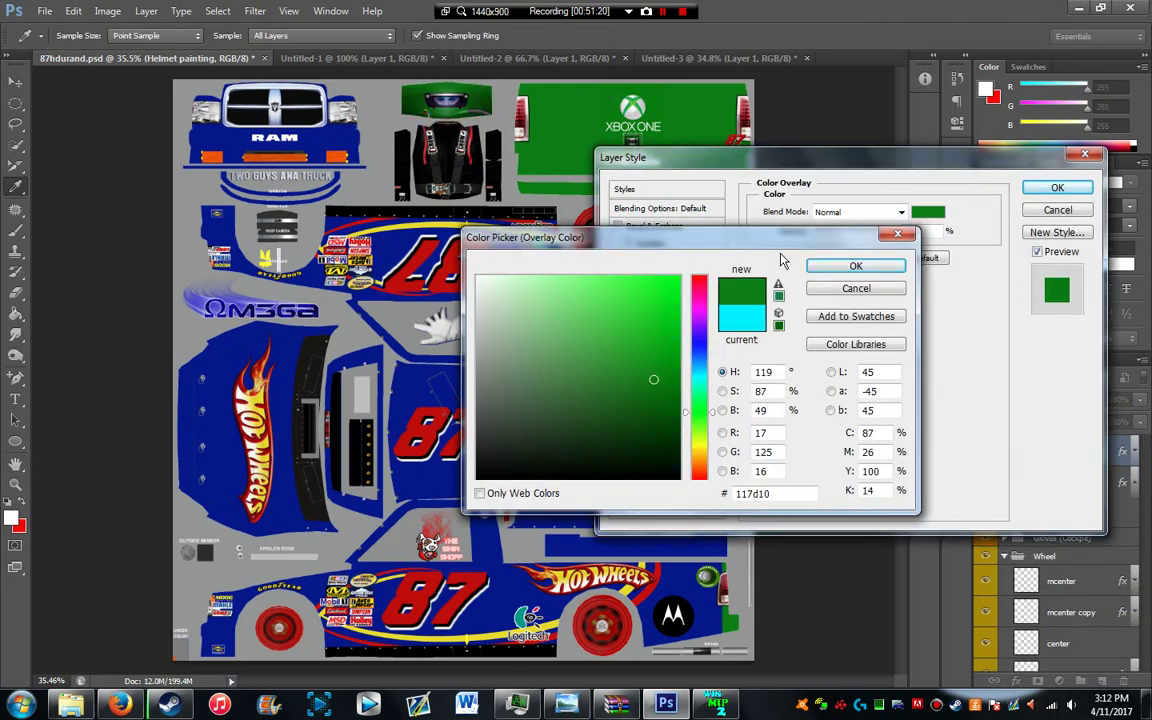
left_click(856, 265)
left_click(1057, 187)
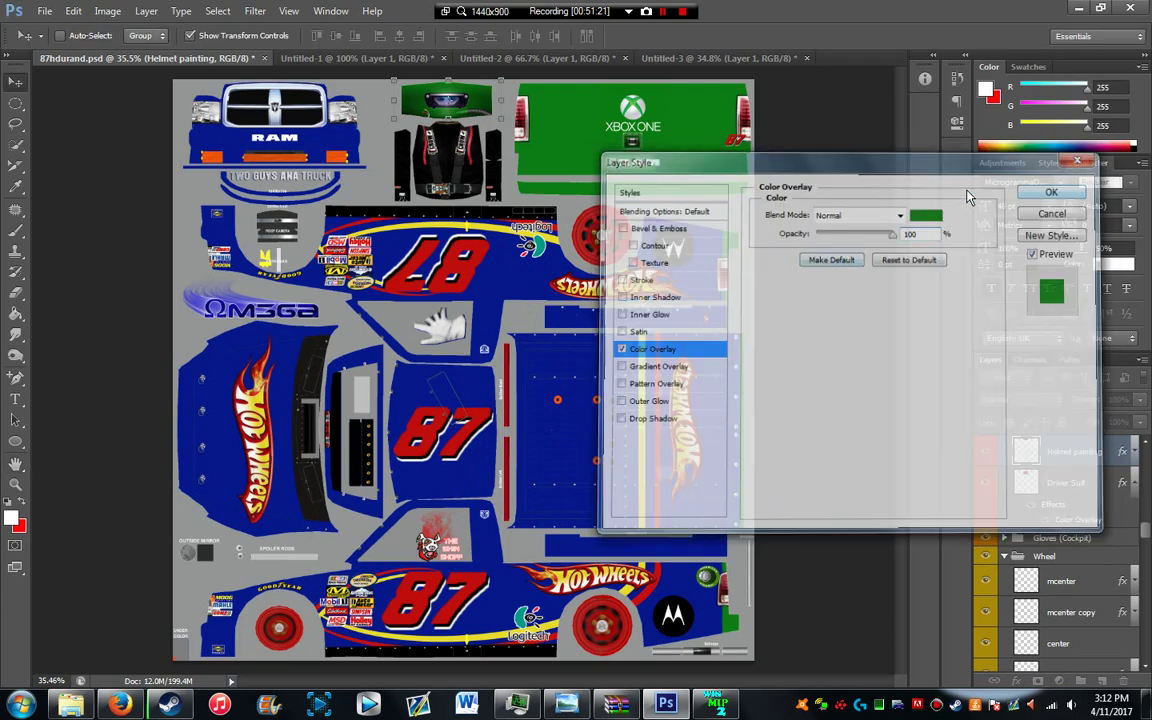
Step: Set the Color Overlay of the Small Grill Tape Color layer on the front bumper to black (000000)
right_click(338, 174)
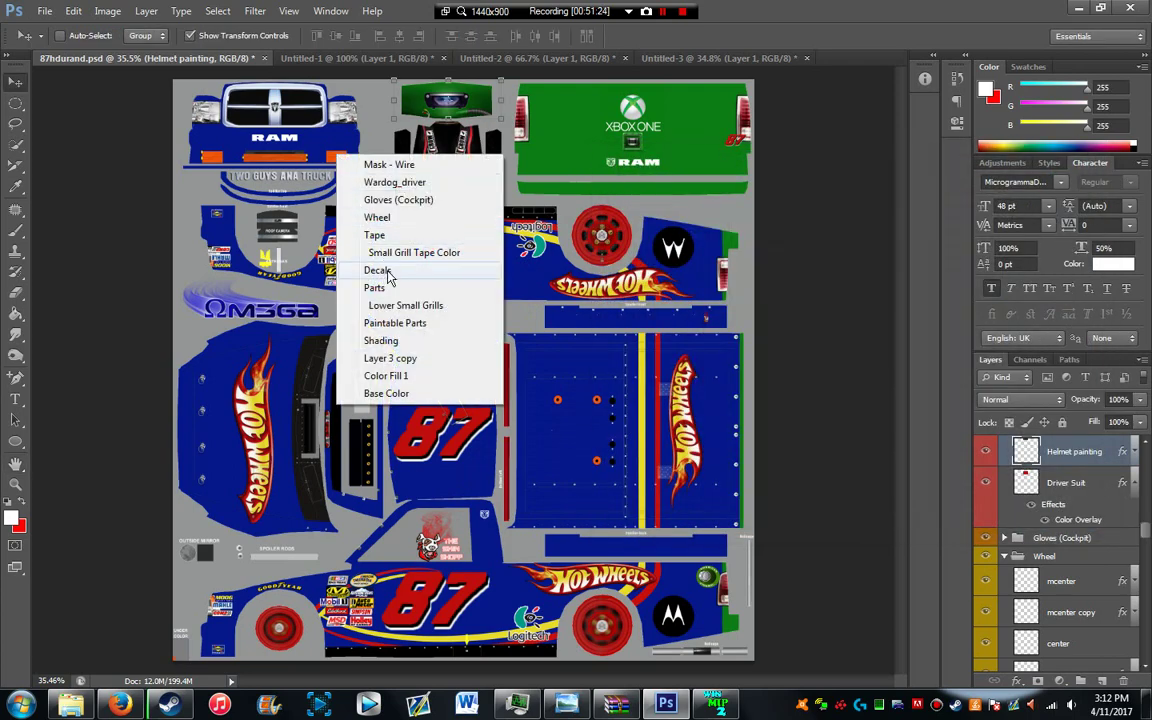
left_click(370, 228)
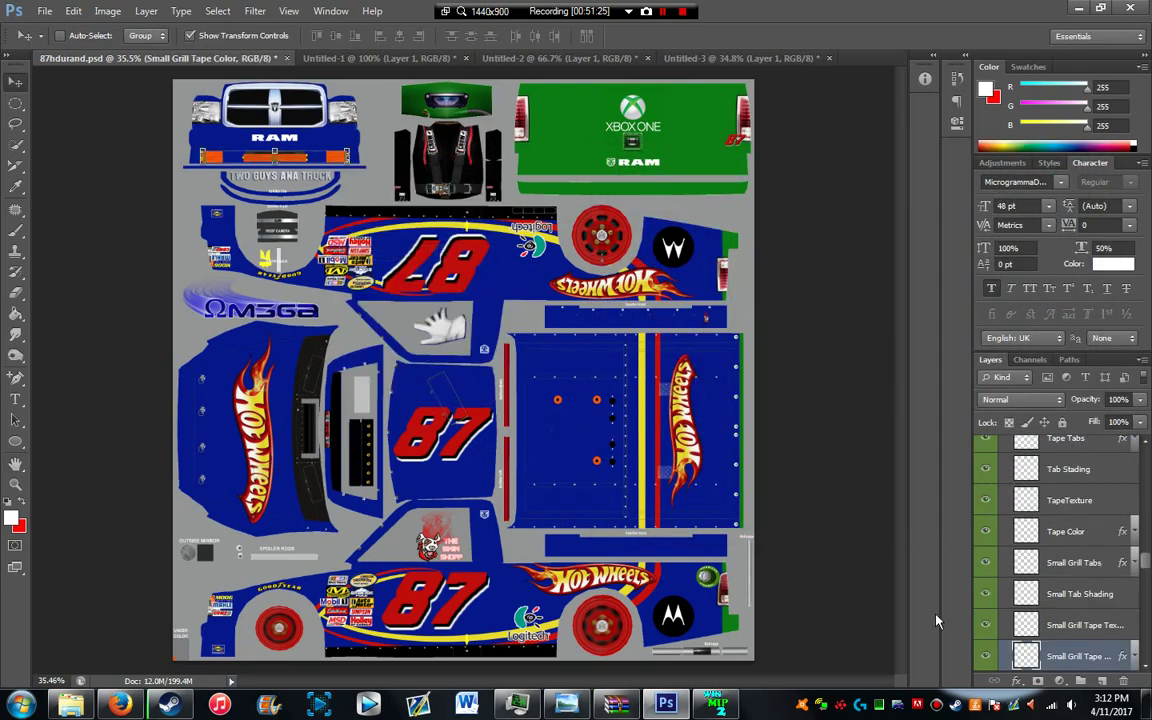
left_click(1017, 681)
left_click(1036, 600)
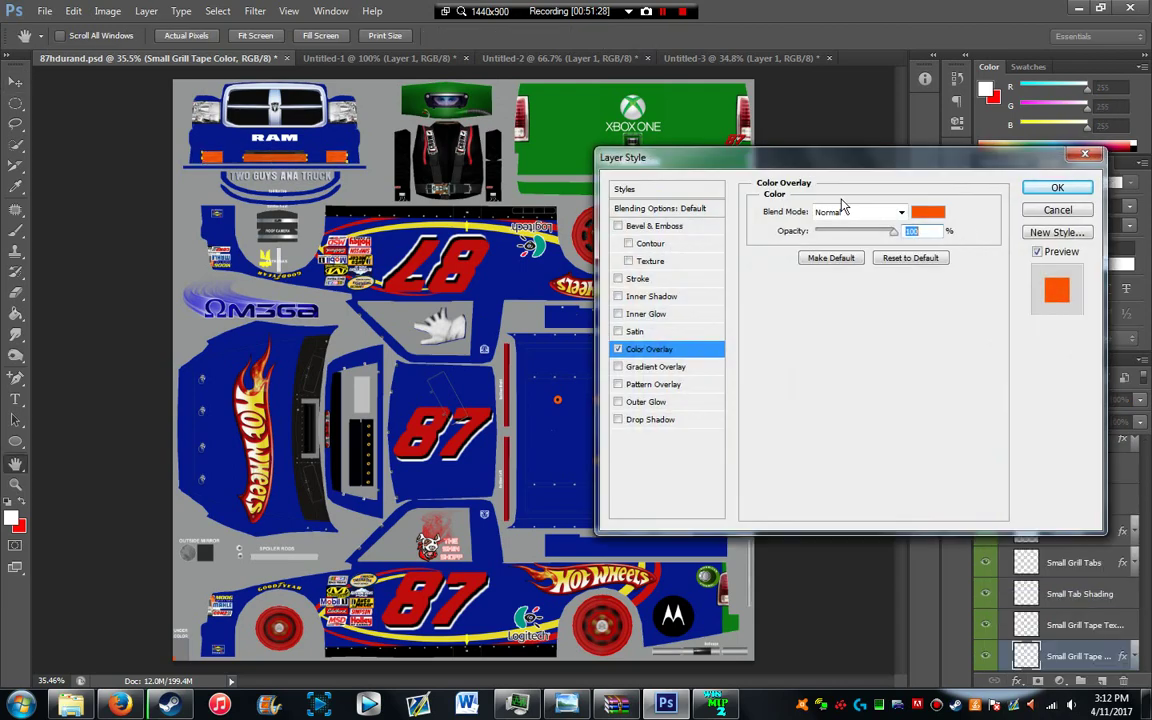
left_click(928, 214)
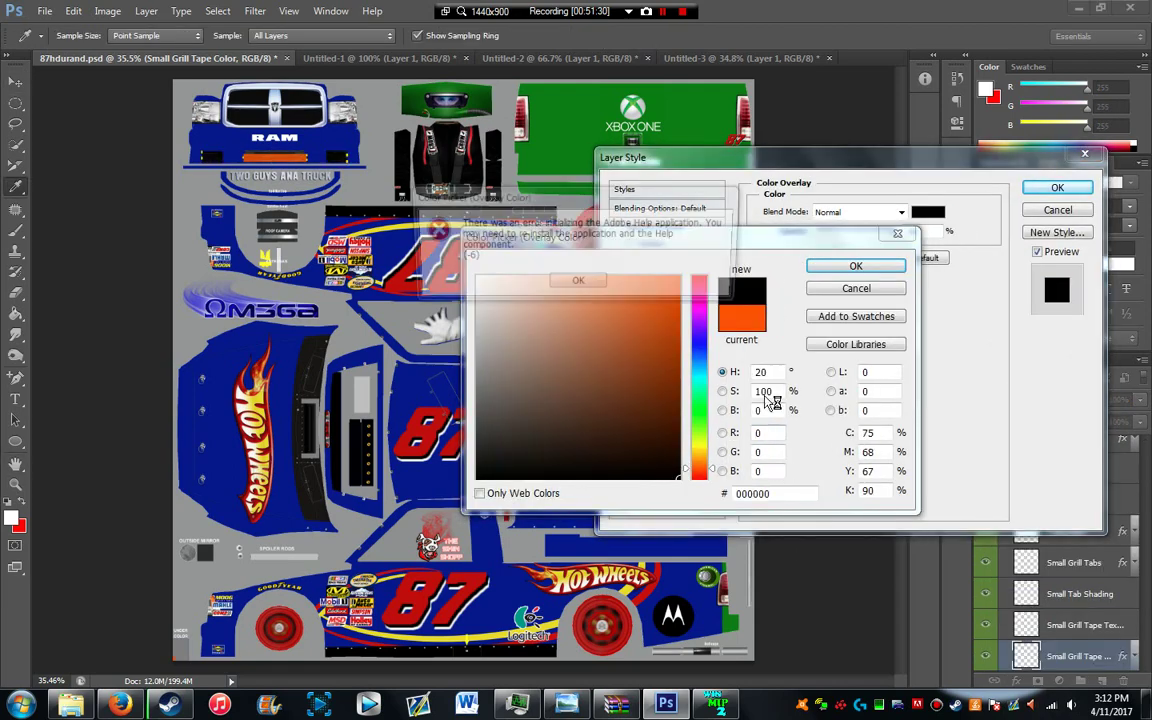
Step: Dismiss the Adobe Help error and close the crashed Photoshop program
key("alt+Tab")
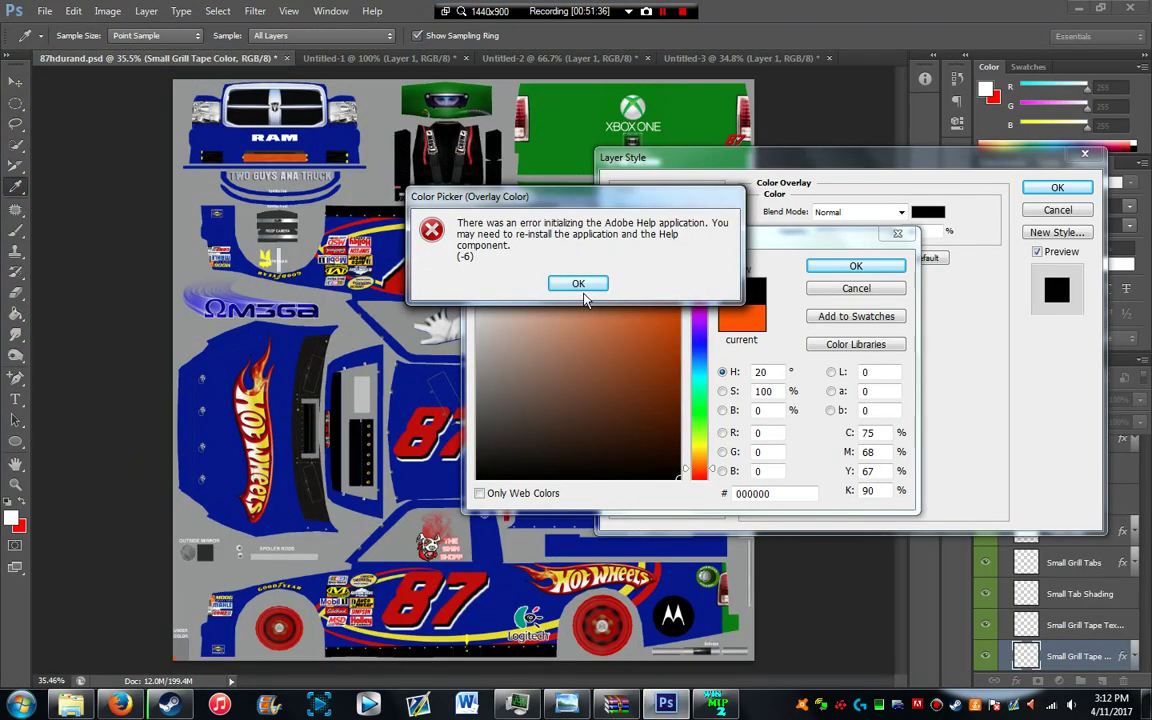
left_click(578, 284)
left_click(579, 286)
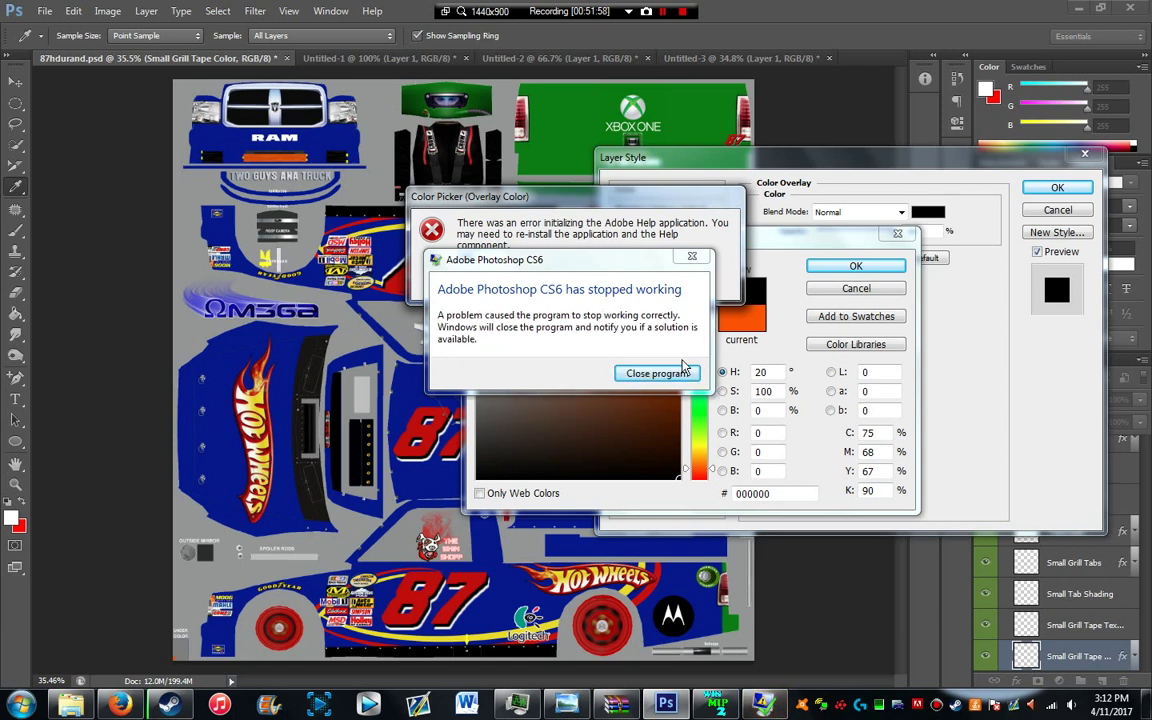
left_click(684, 370)
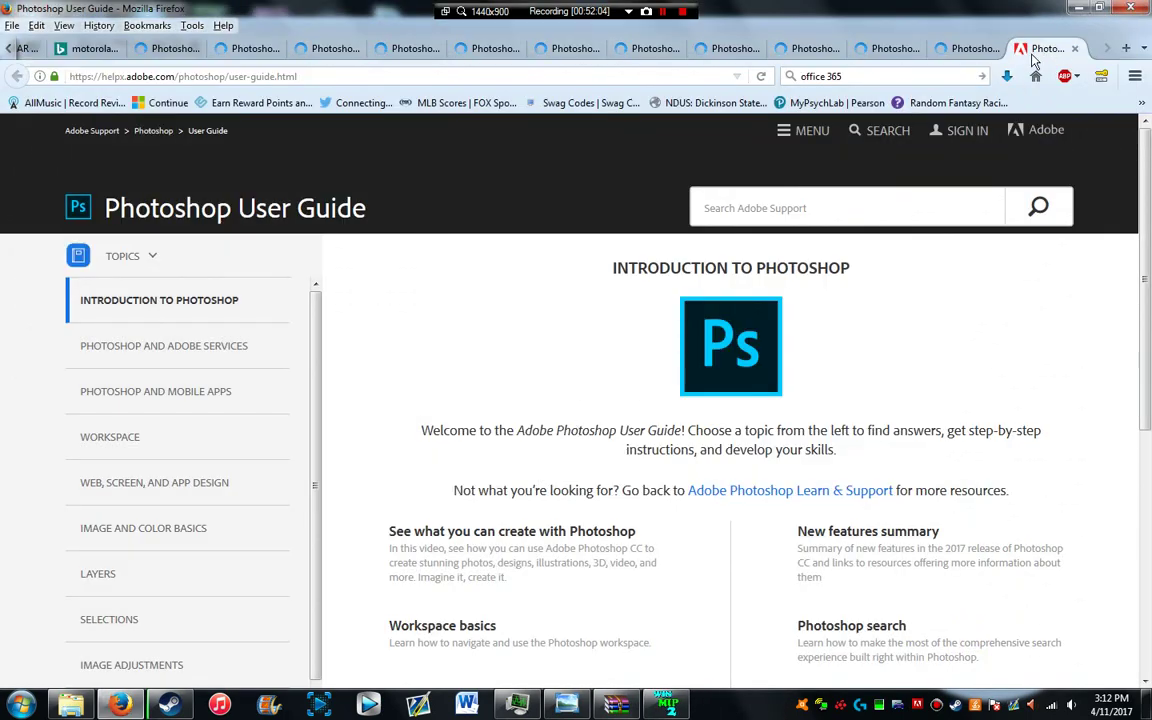
Step: Switch to Windows Explorer, go to NASCAR Racing 2003 Season's series/cws2015 folder and open 87hdurand.psd in Photoshop
left_click(1036, 75)
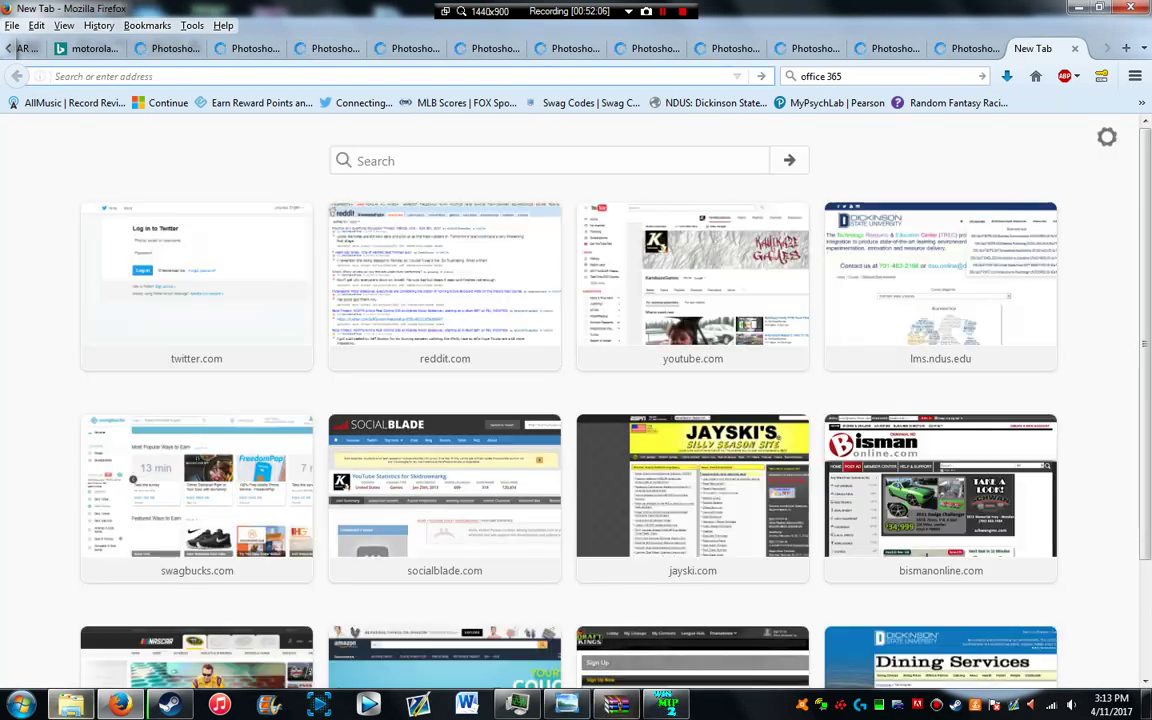
key("alt+Tab")
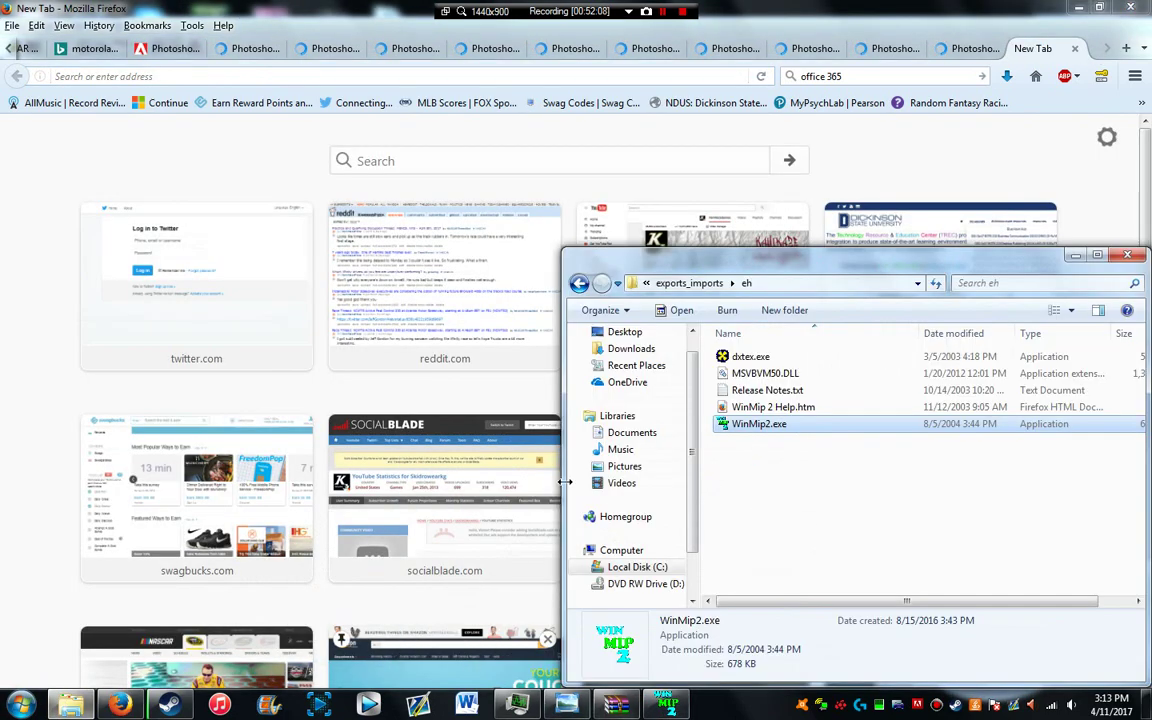
key("BackSpace")
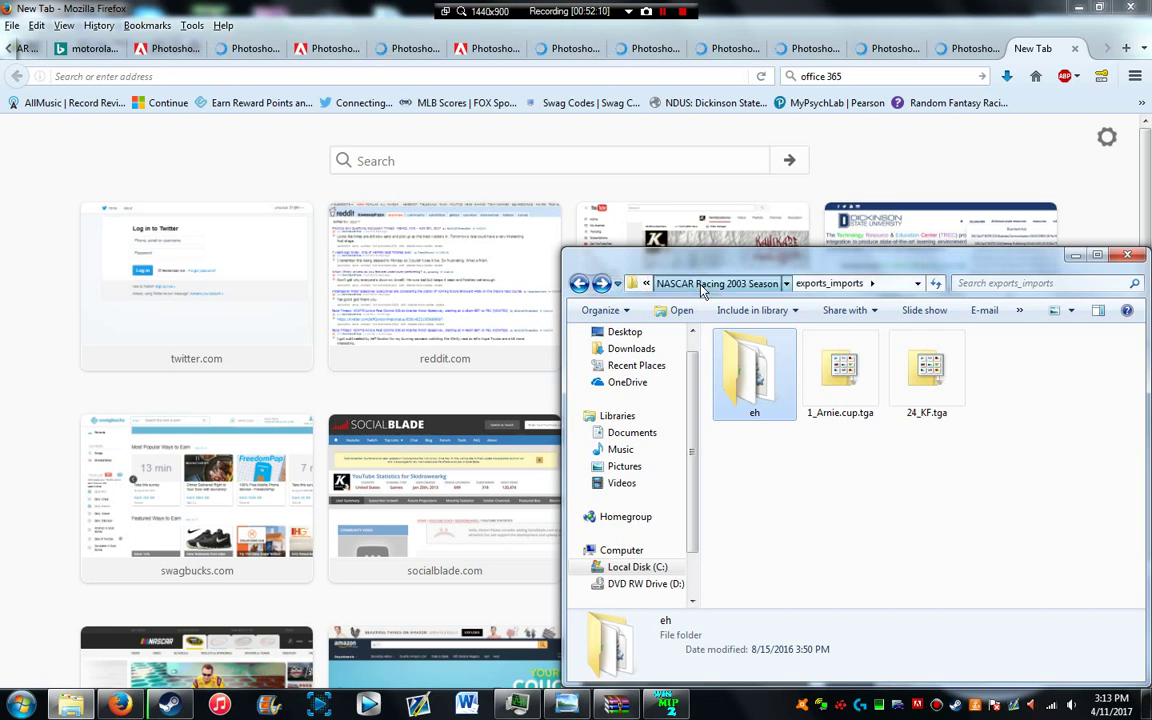
left_click(703, 285)
double_click(750, 513)
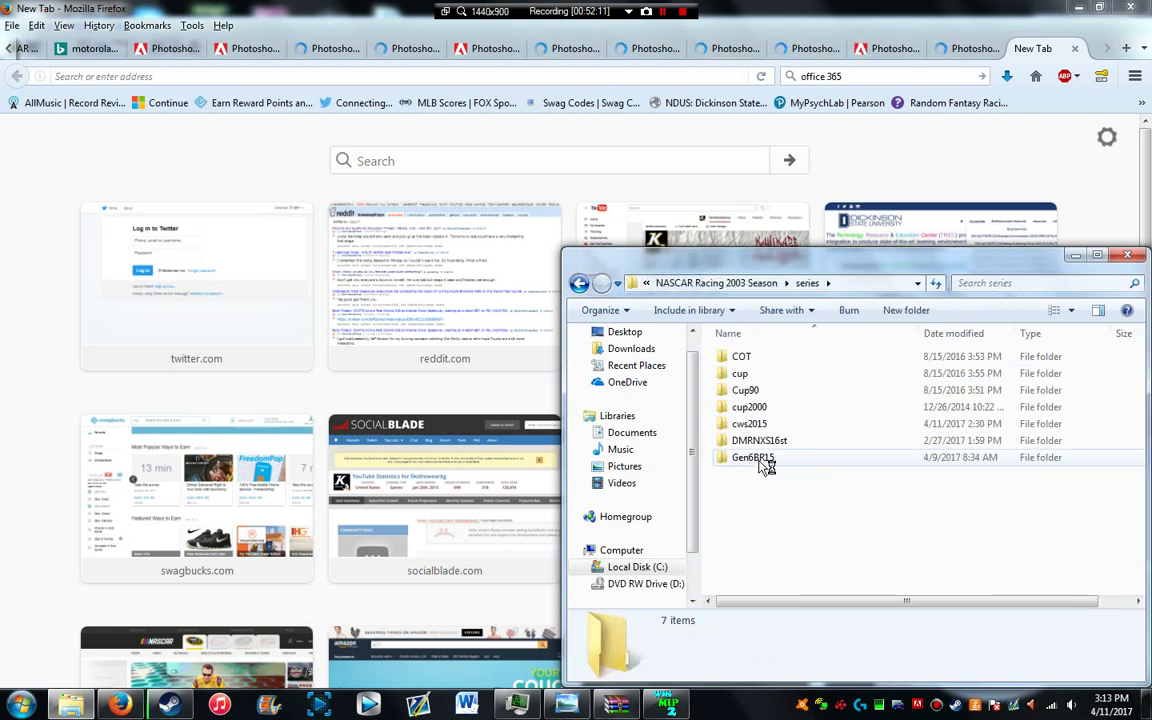
double_click(750, 423)
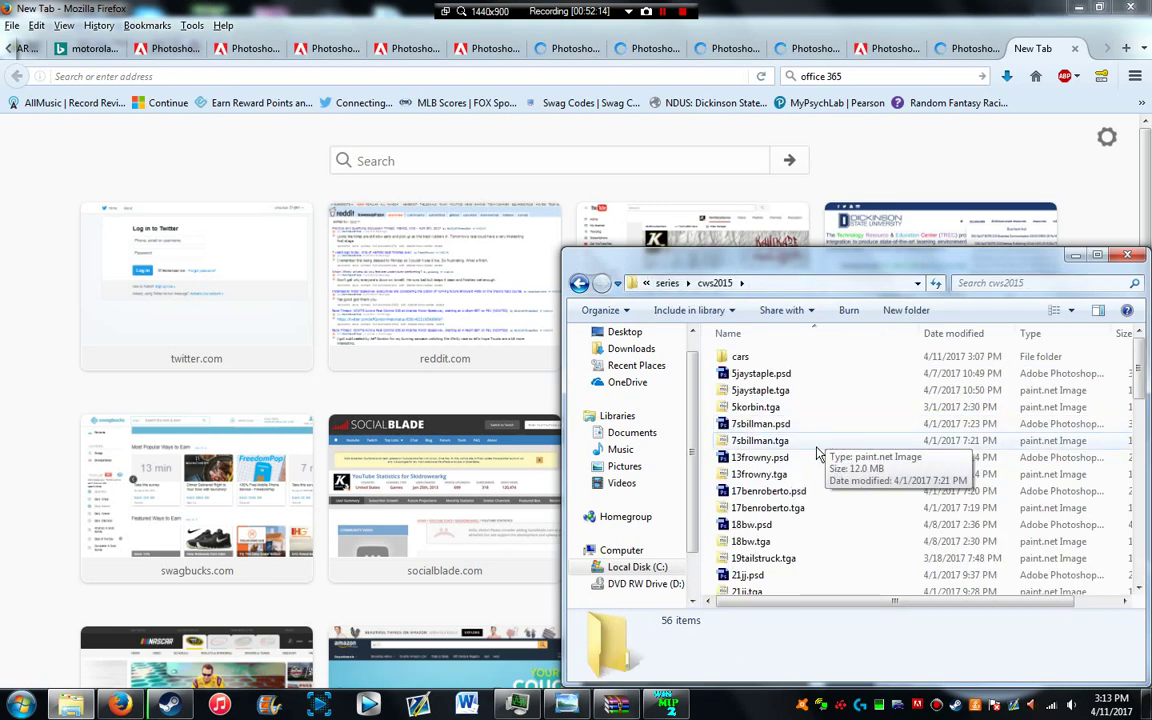
scroll(817, 455, "down", 10)
left_click(760, 568)
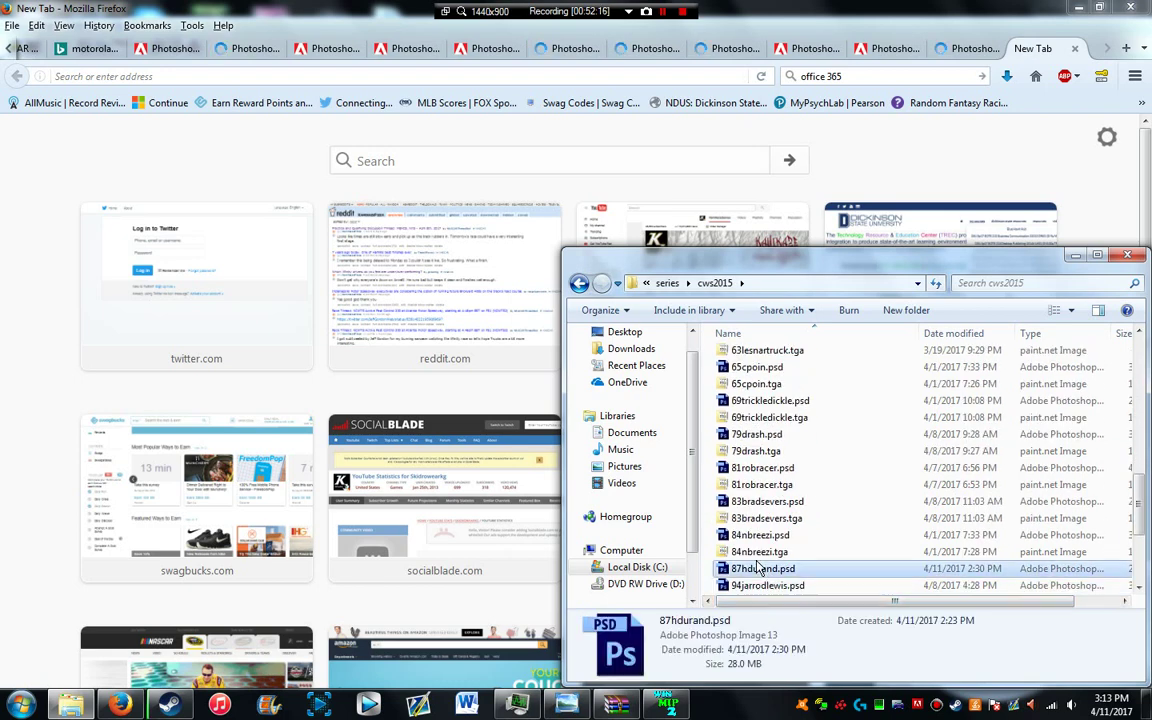
double_click(760, 568)
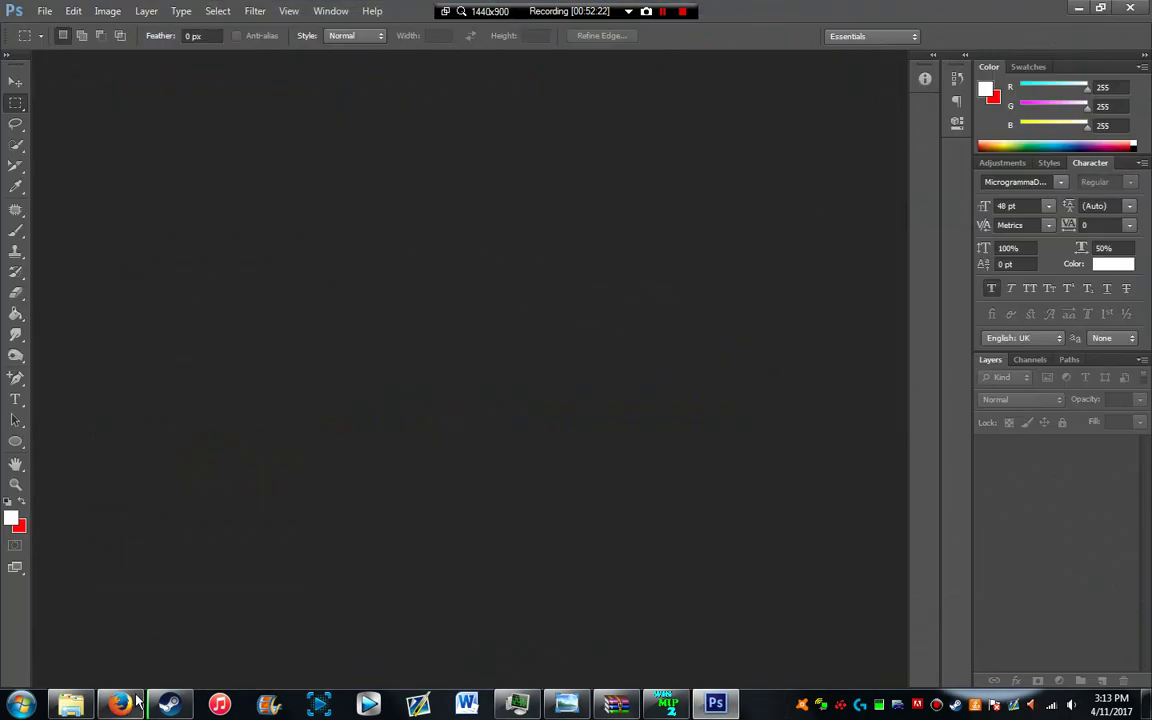
Step: Switch to Firefox and close the extra Photoshop User Guide tabs together with the whole browser window
left_click(122, 702)
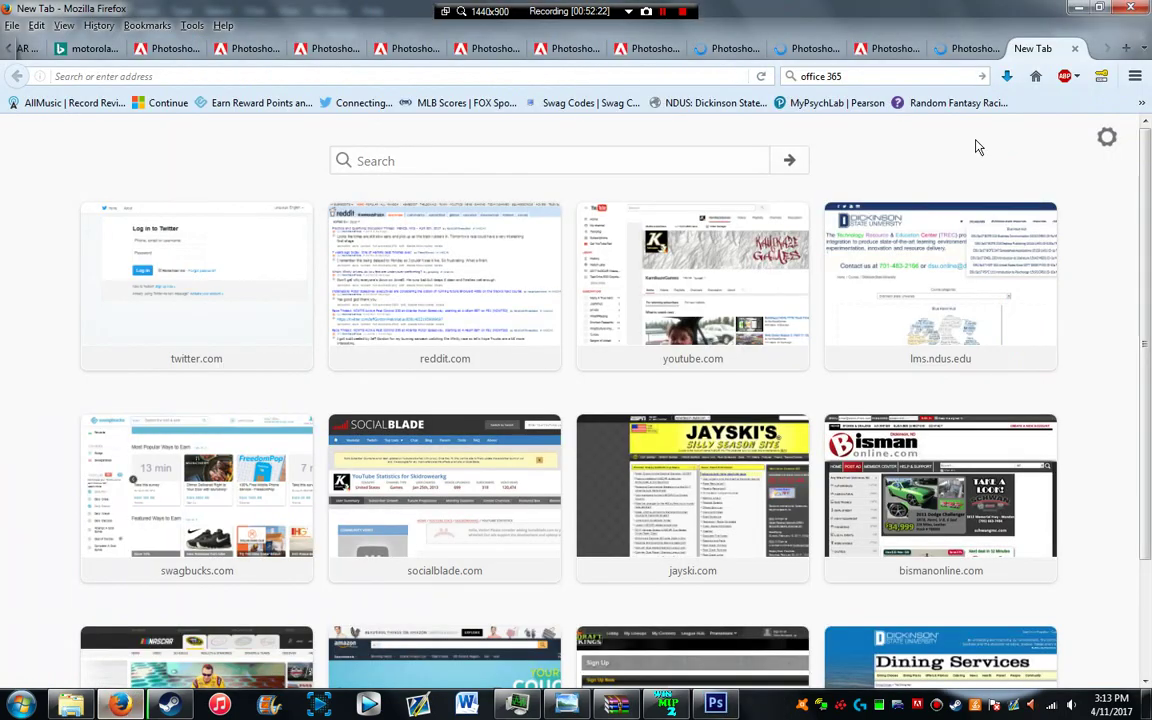
left_click(1075, 49)
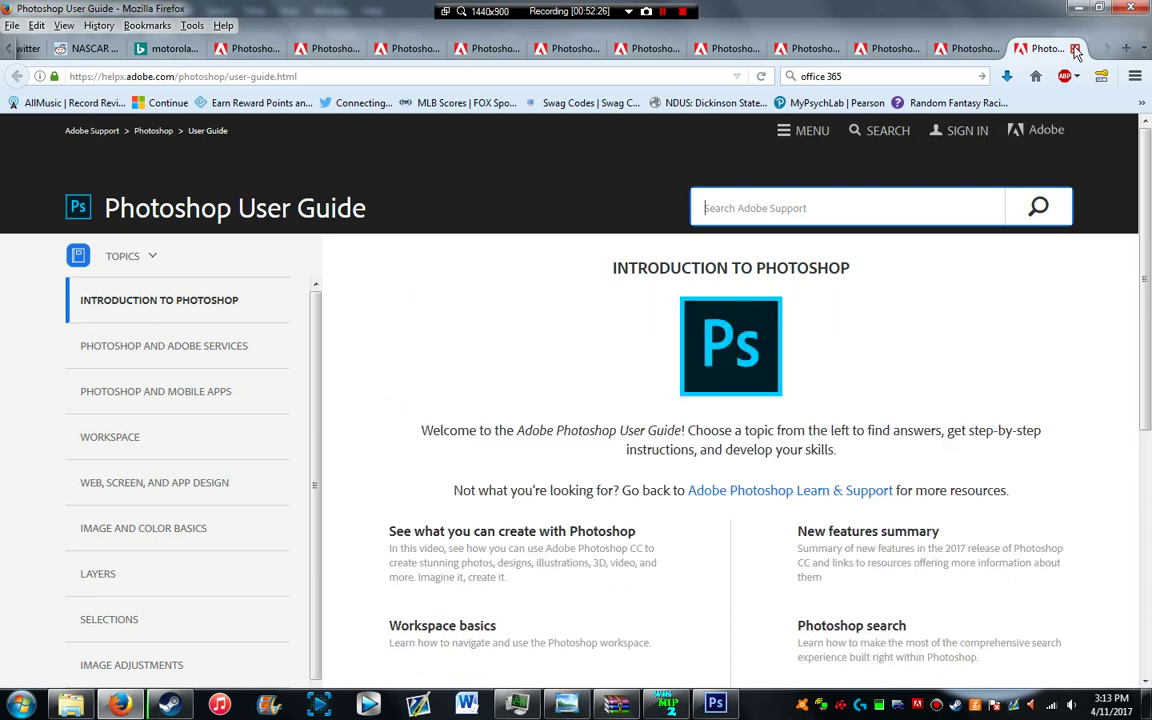
left_click(1075, 49)
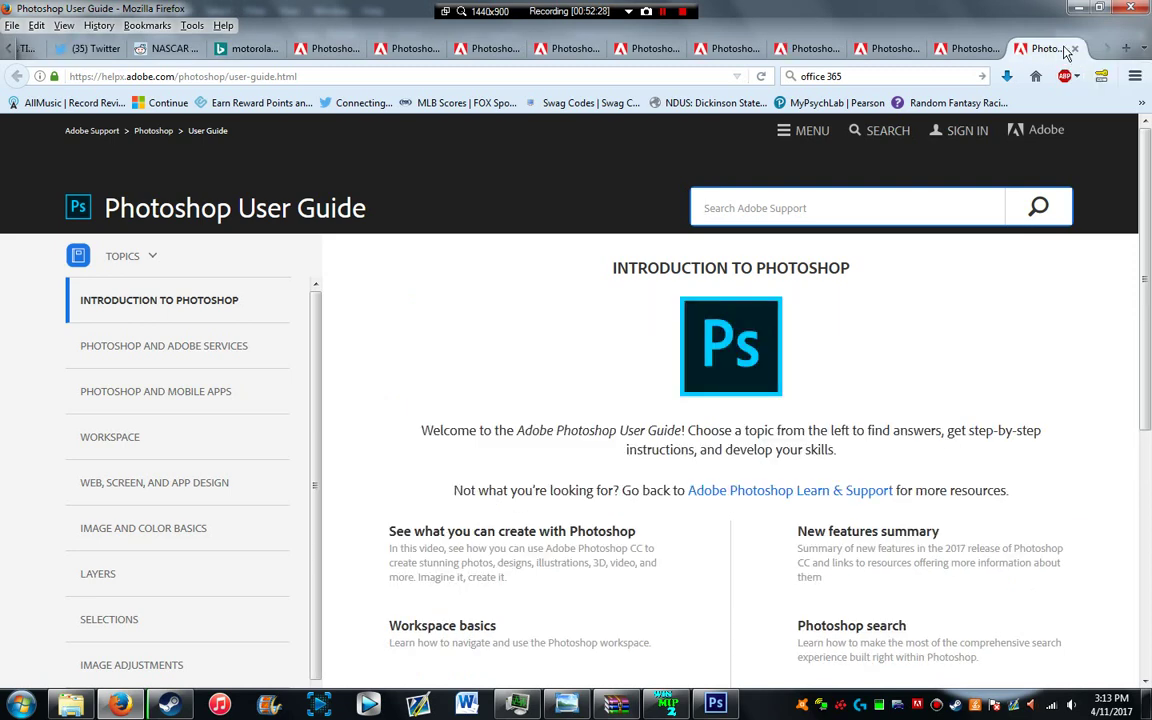
left_click(1075, 49)
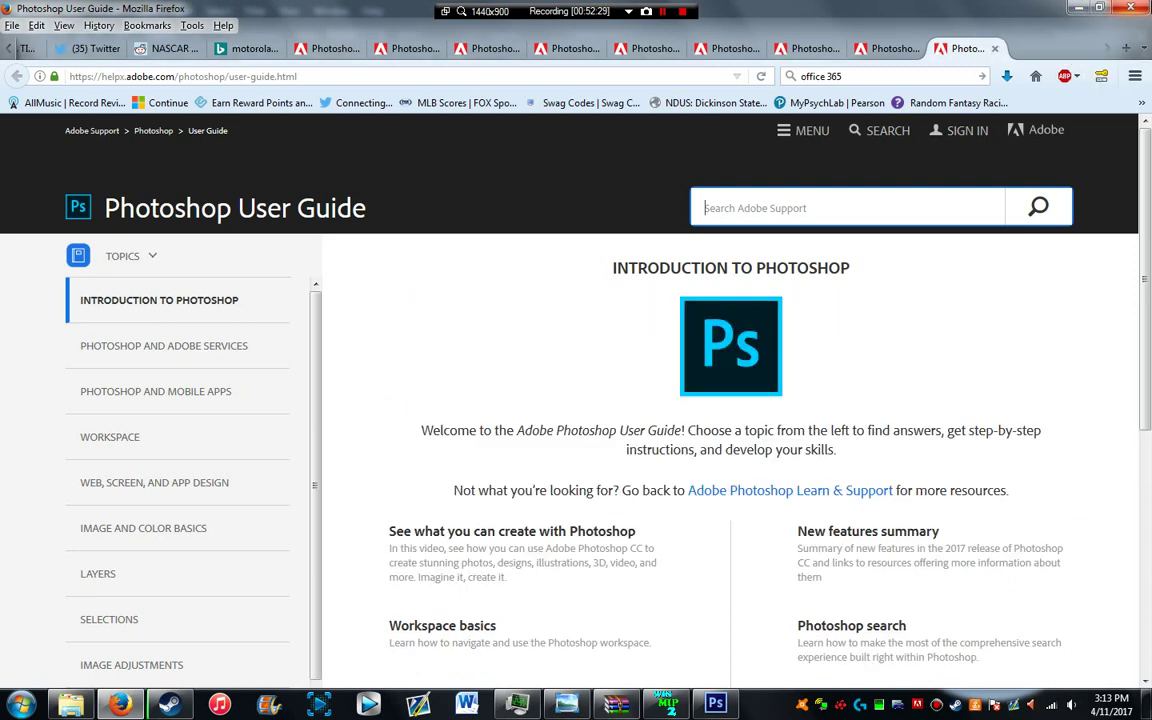
left_click(1129, 8)
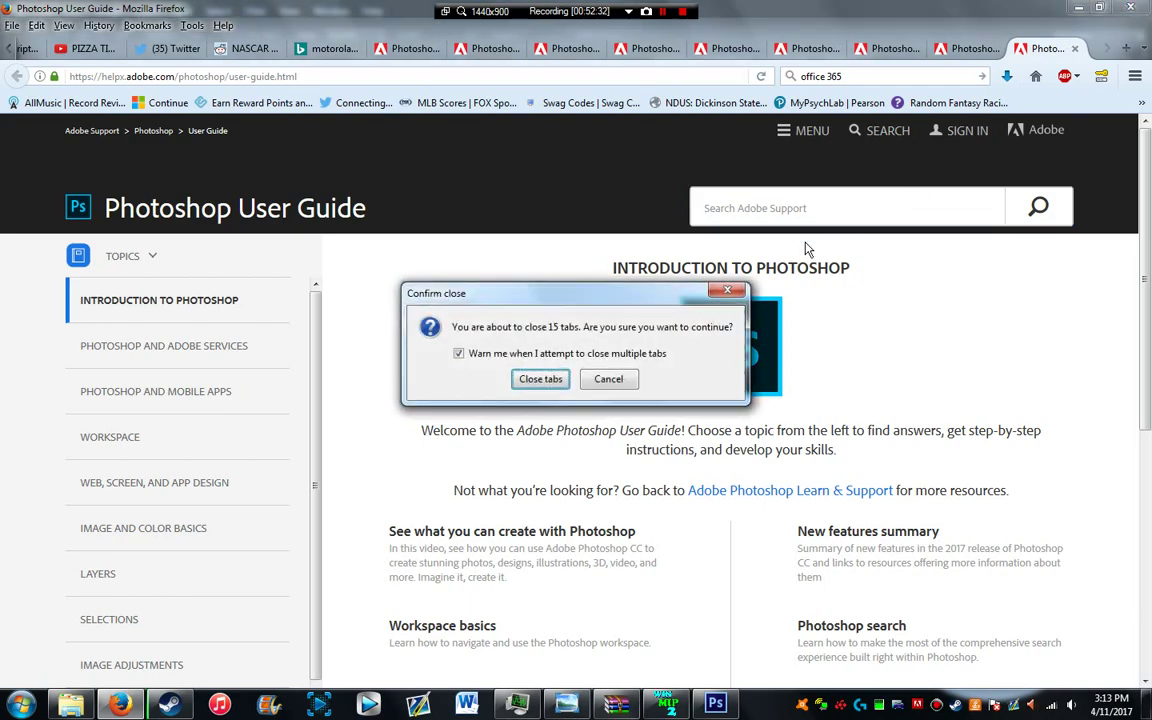
left_click(528, 380)
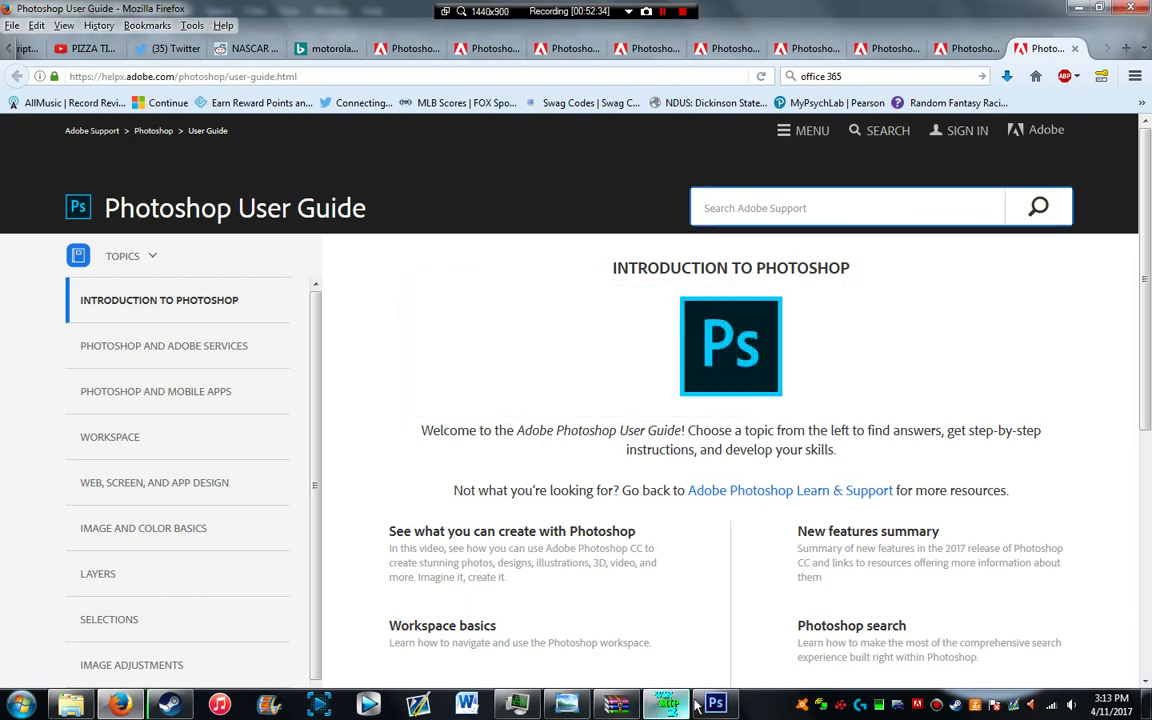
Step: Return to Photoshop, compare 87hdurand.psd with its recovered copy and close the outdated original
mouse_move(708, 707)
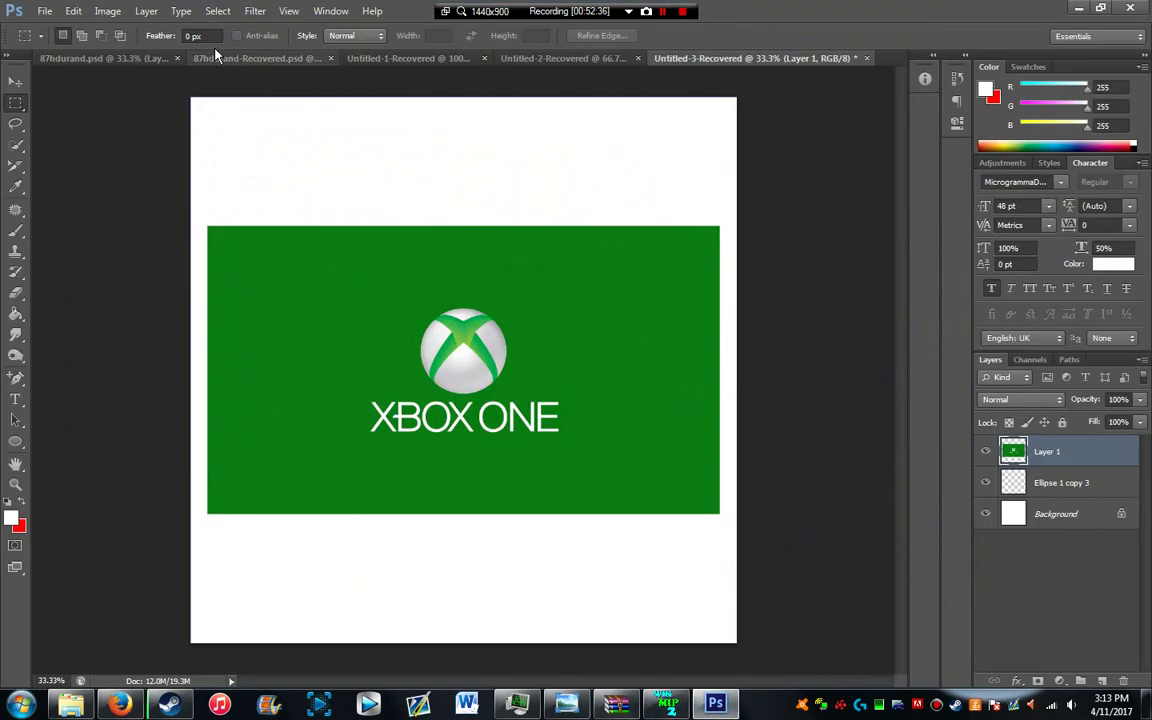
left_click(105, 60)
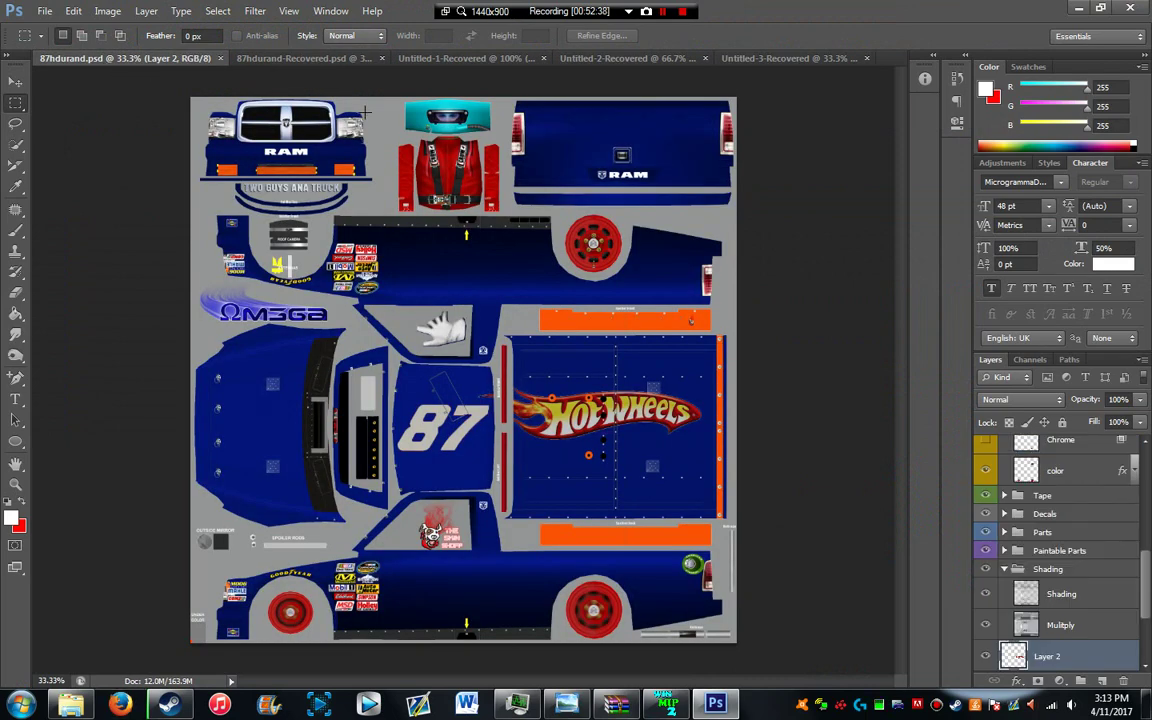
left_click(298, 57)
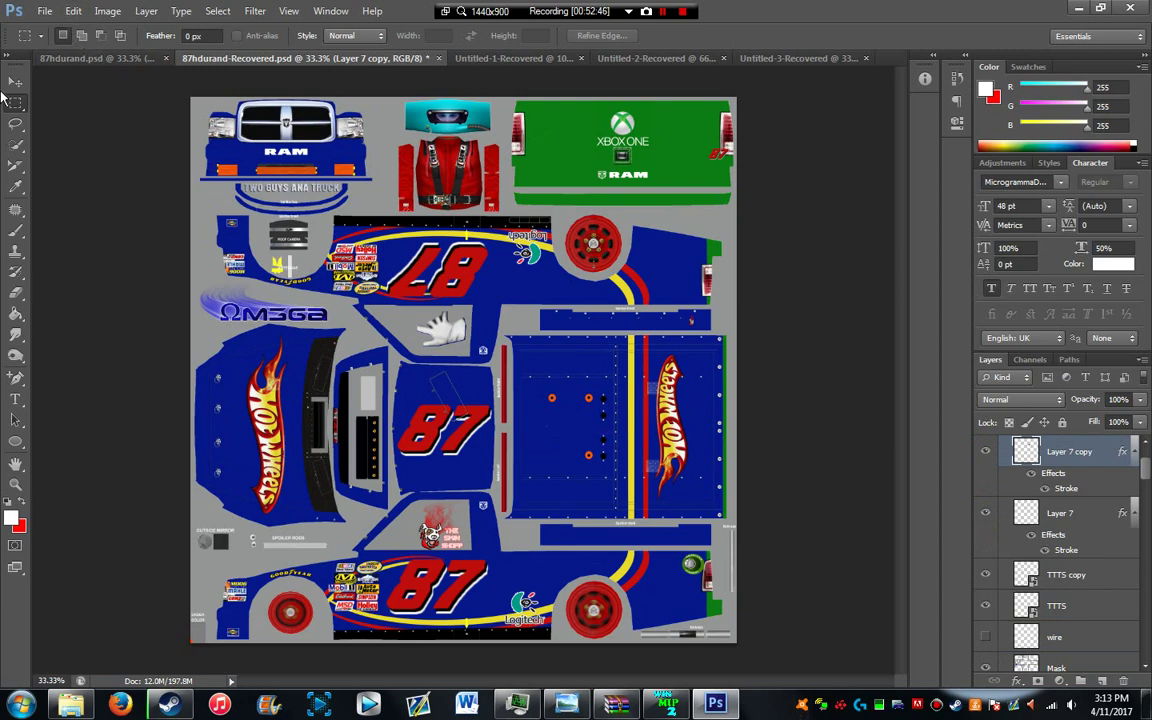
left_click(86, 57)
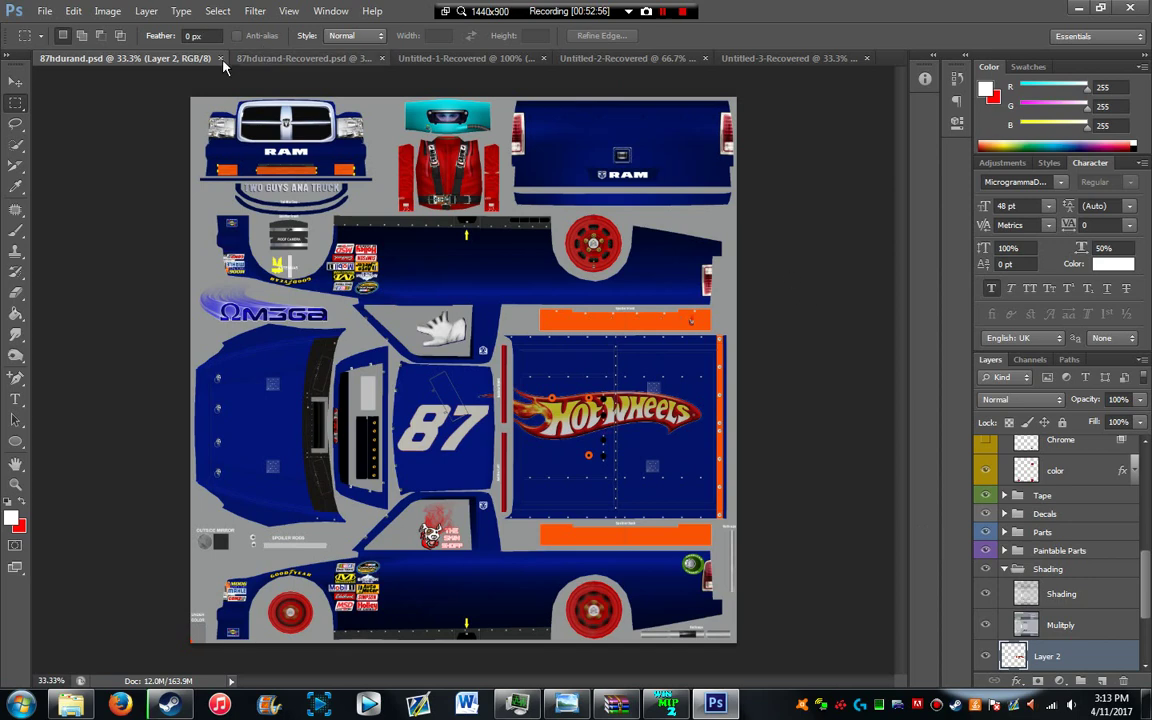
key("ctrl+w")
Step: Save the recovered document over 87hdurand.psd in cws2015 with Maximize Compatibility on, and activate the Move tool
left_click(45, 11)
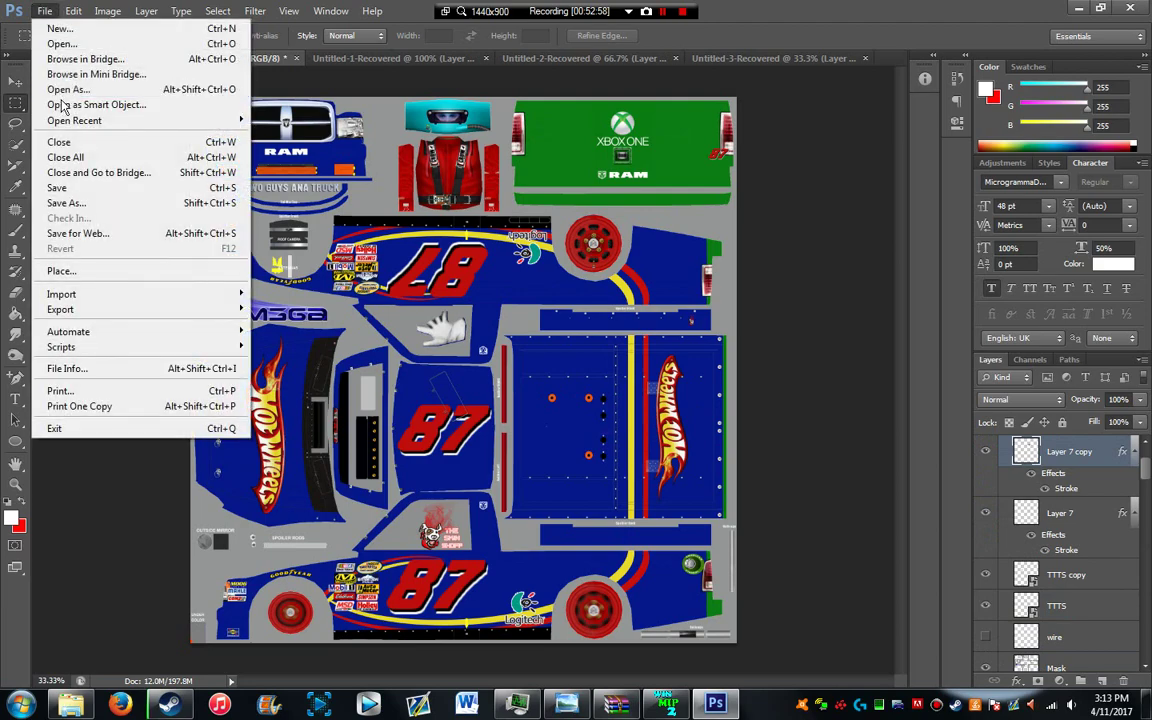
left_click(60, 198)
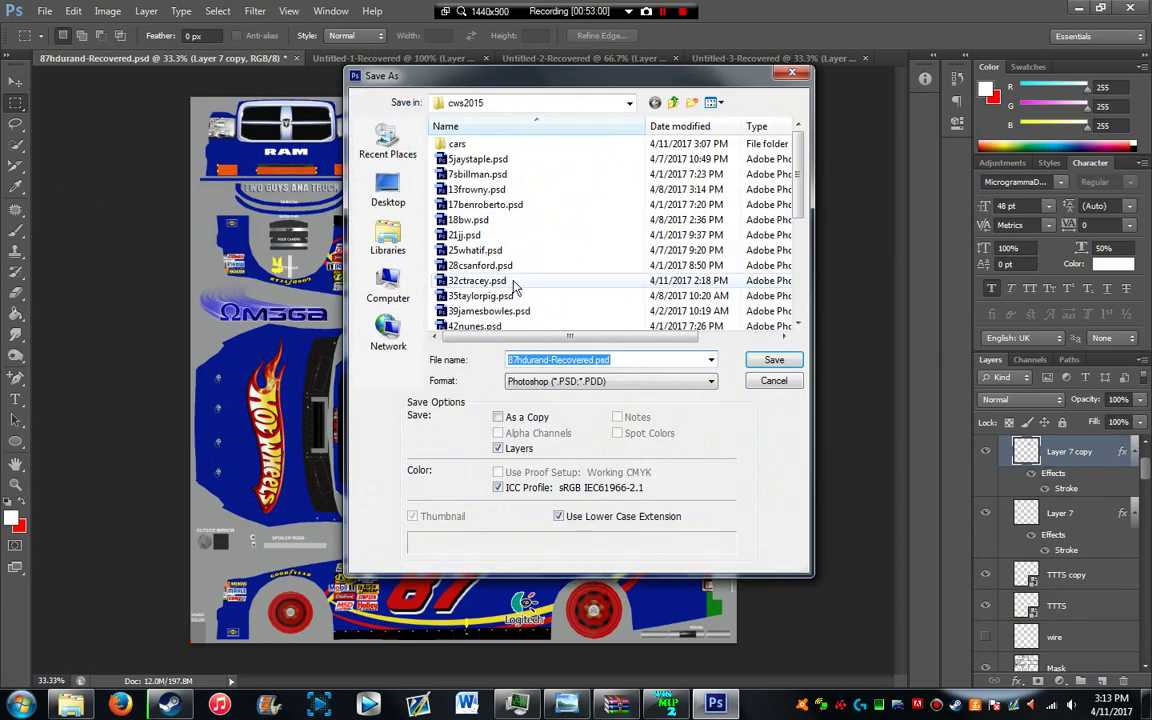
left_click(478, 281)
scroll(500, 268, "down", 5)
left_click(490, 266)
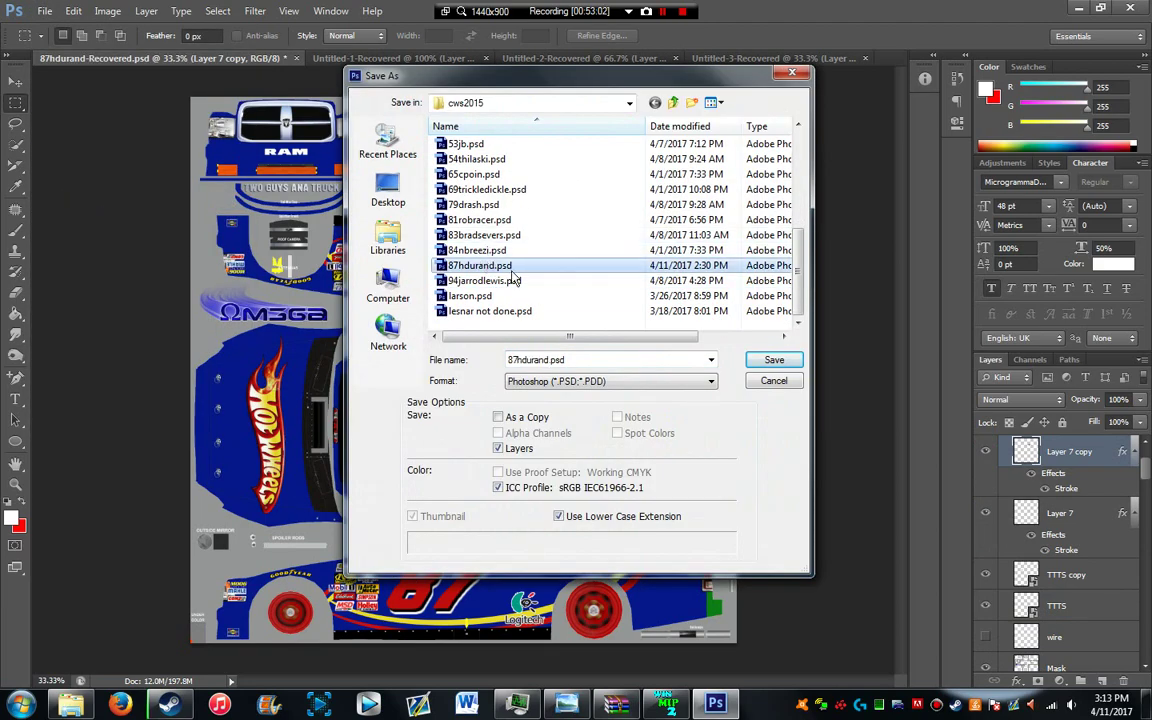
left_click(768, 361)
left_click(542, 272)
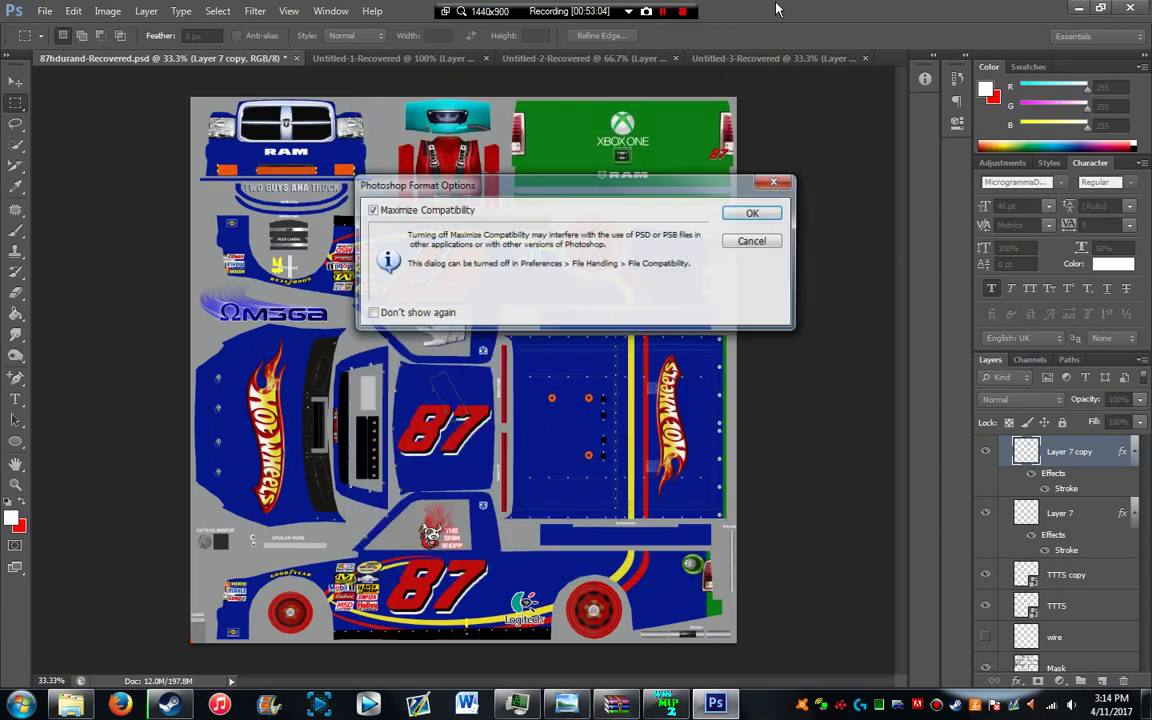
left_click(780, 217)
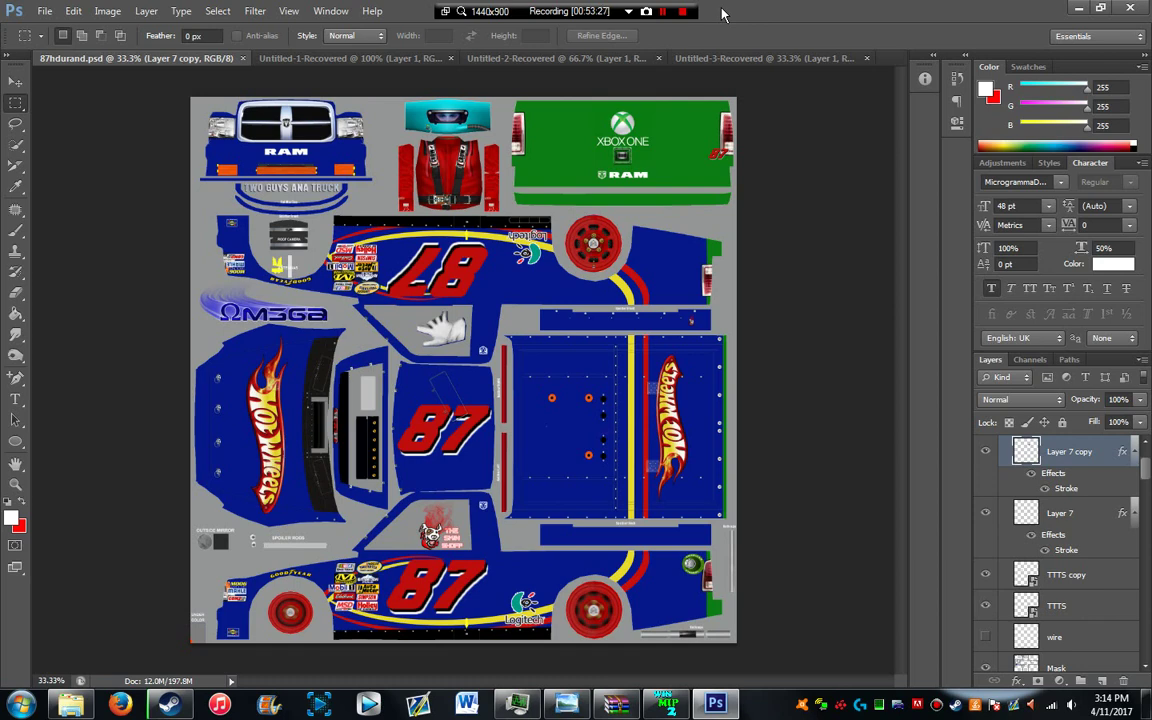
left_click(15, 81)
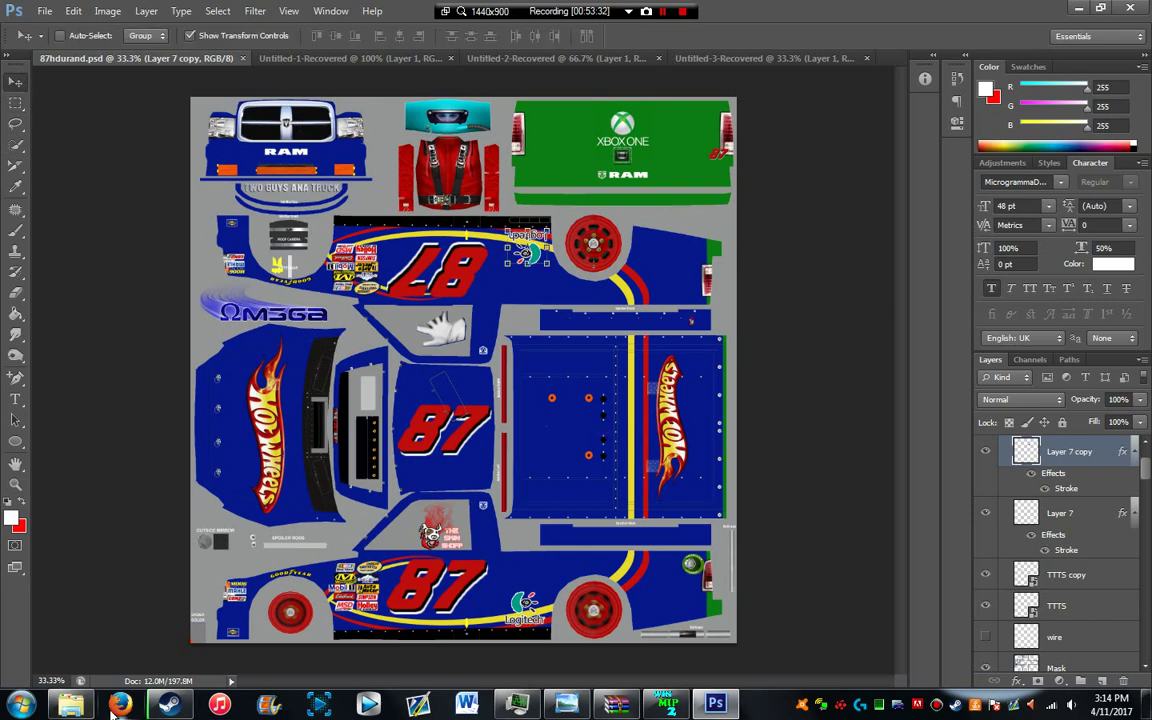